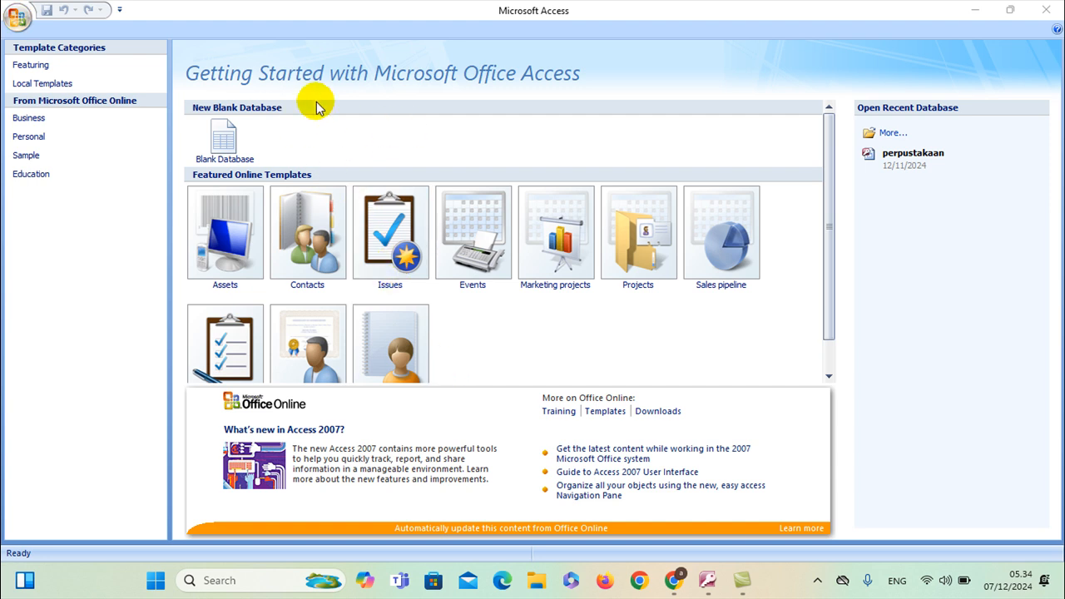
Start a blank database named akademik_kampus, to be saved in the Documents folder
left_click(227, 152)
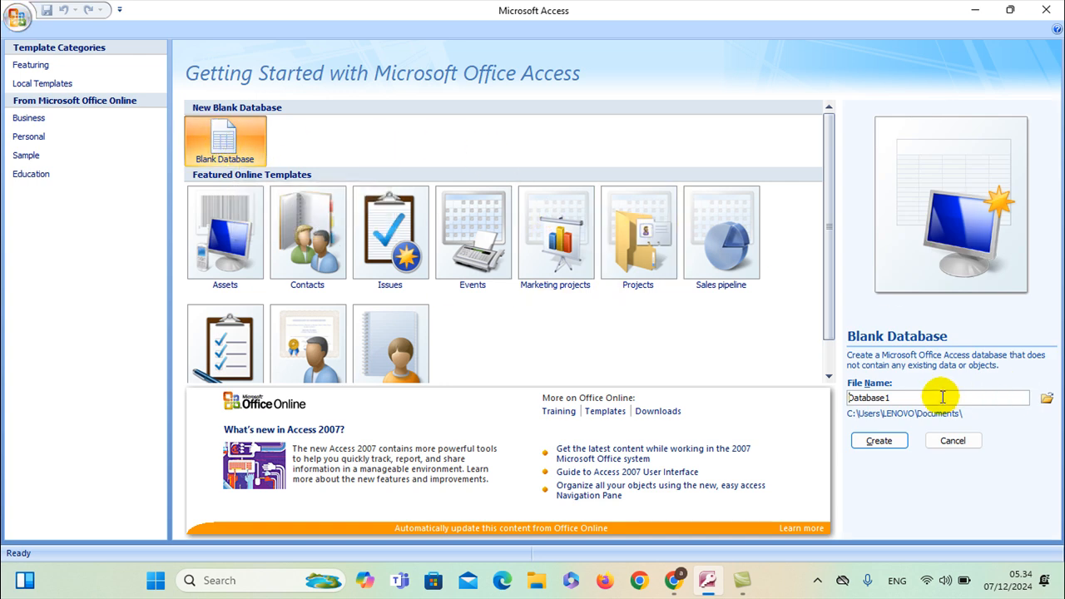
left_click(907, 398)
left_click_drag(907, 398, 827, 397)
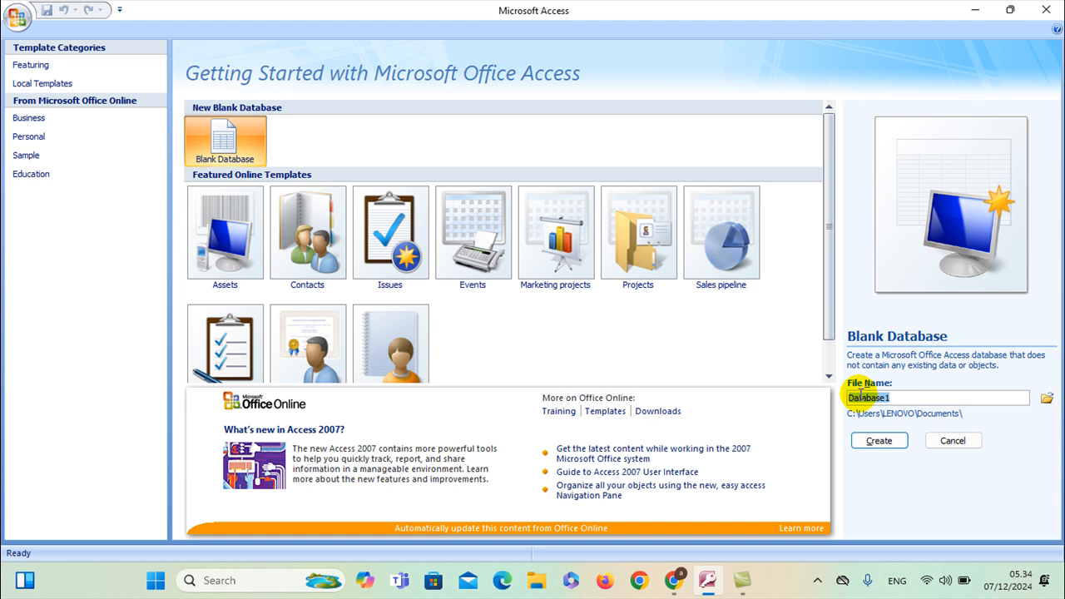
type("ak")
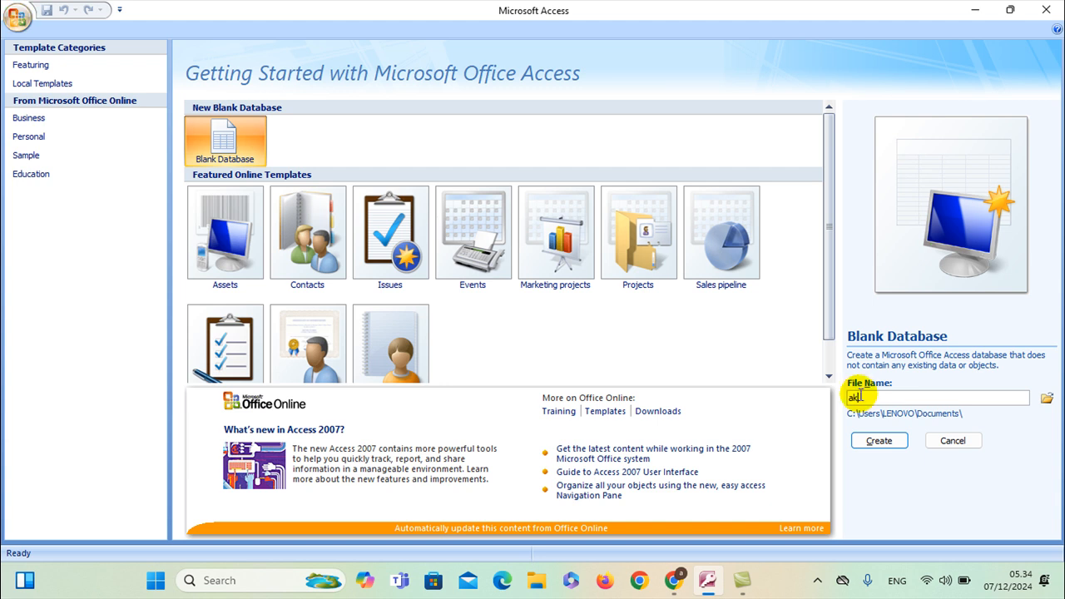
type("ademik_kampus")
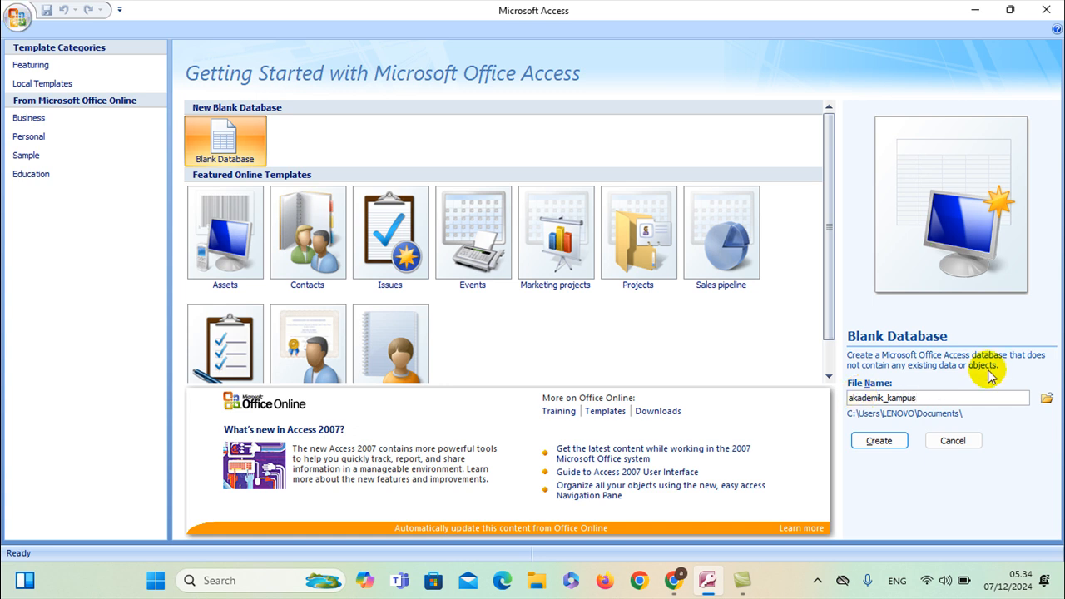
left_click(1045, 400)
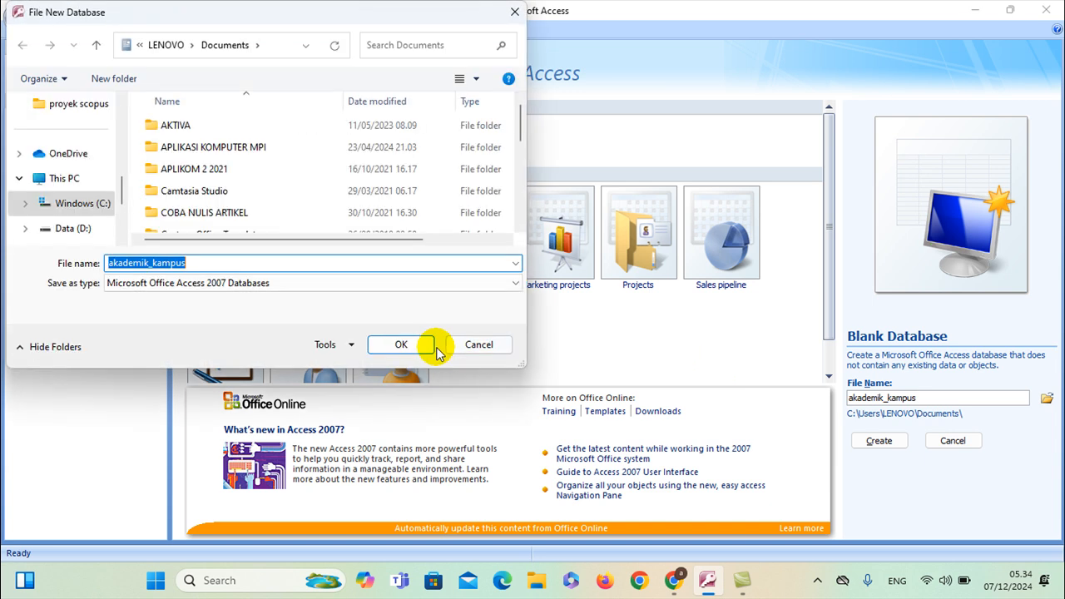
scroll(83, 200, "up", 3)
left_click(72, 227)
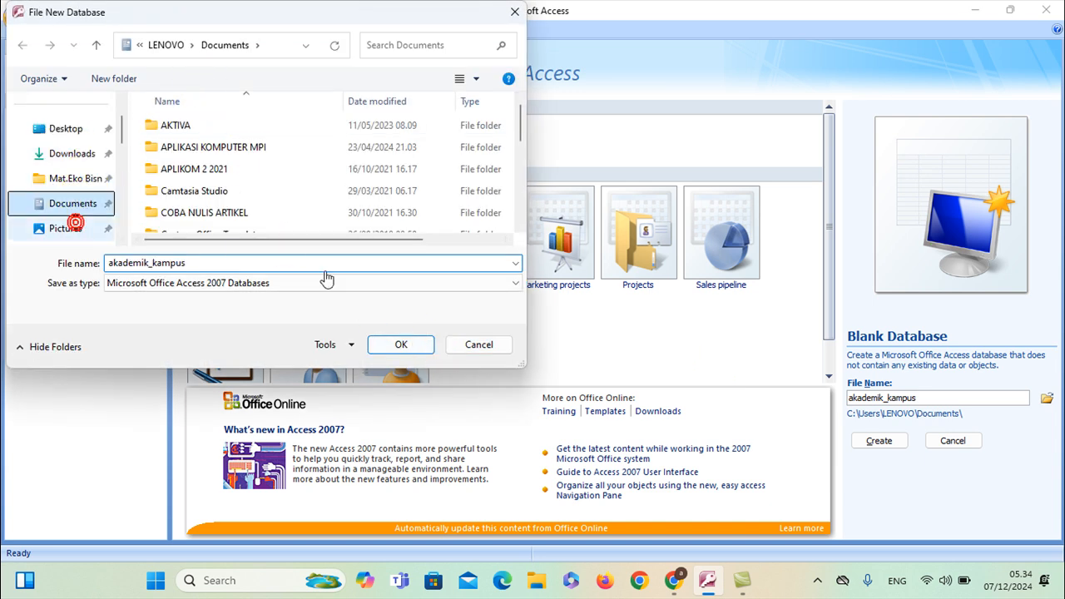
left_click(392, 344)
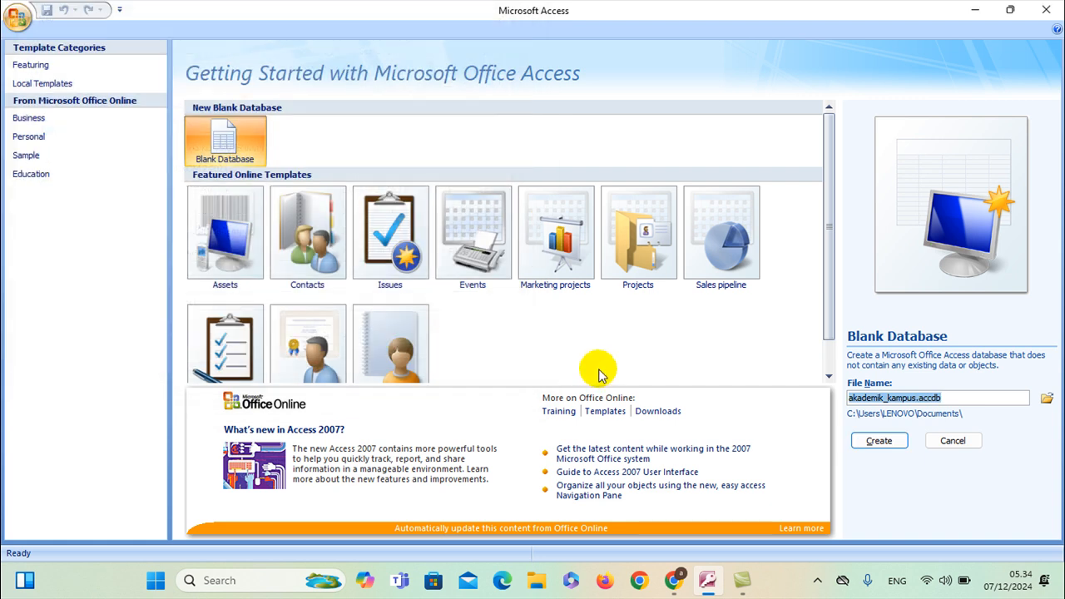
Create the akademik_kampus database, then bring up ChatGPT in Chrome
left_click(875, 443)
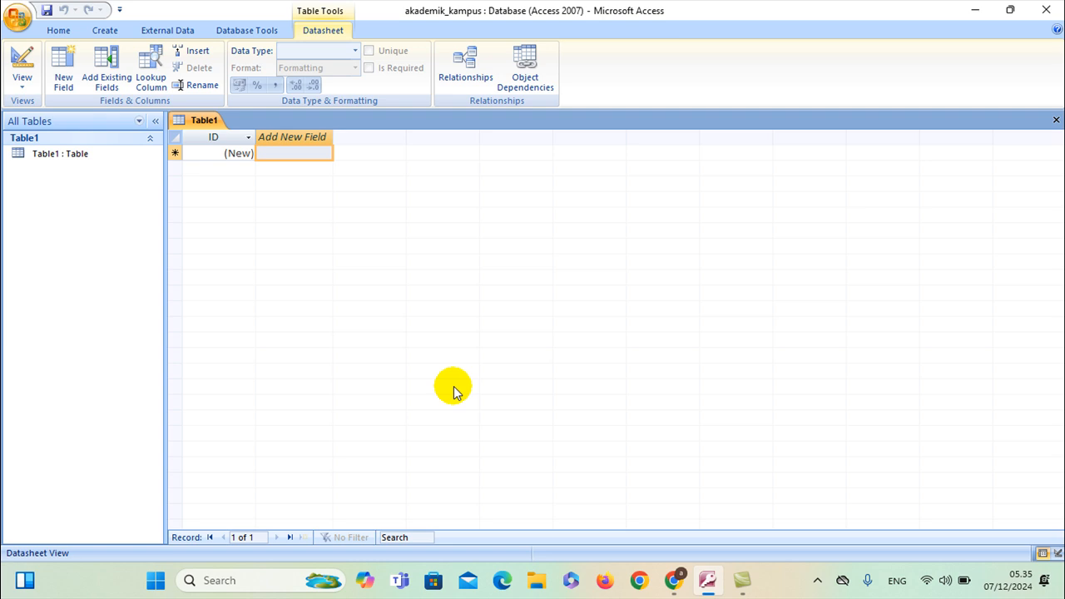
left_click(676, 582)
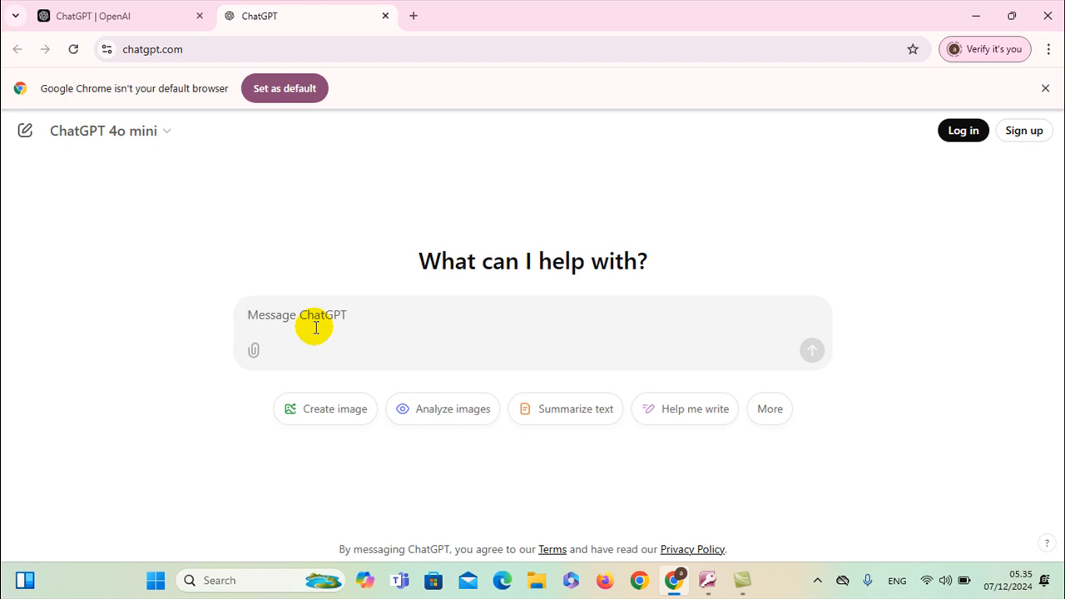
Ask ChatGPT for the attributes of a jurusan table, read the reply, and return to Access
type("atribut dari tabel jurusan pada")
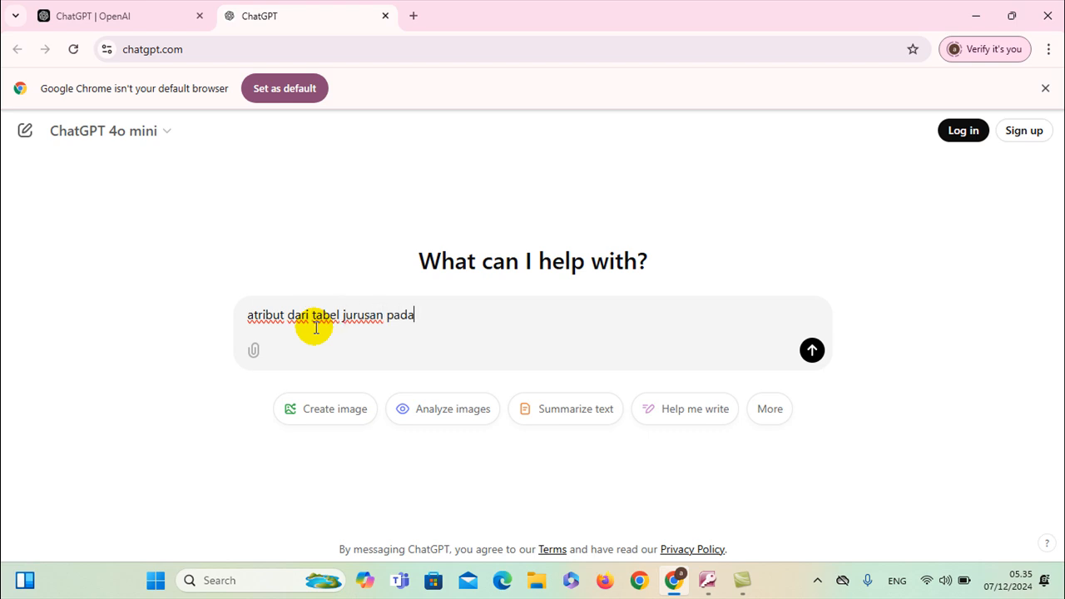
type(" database akademik kamps")
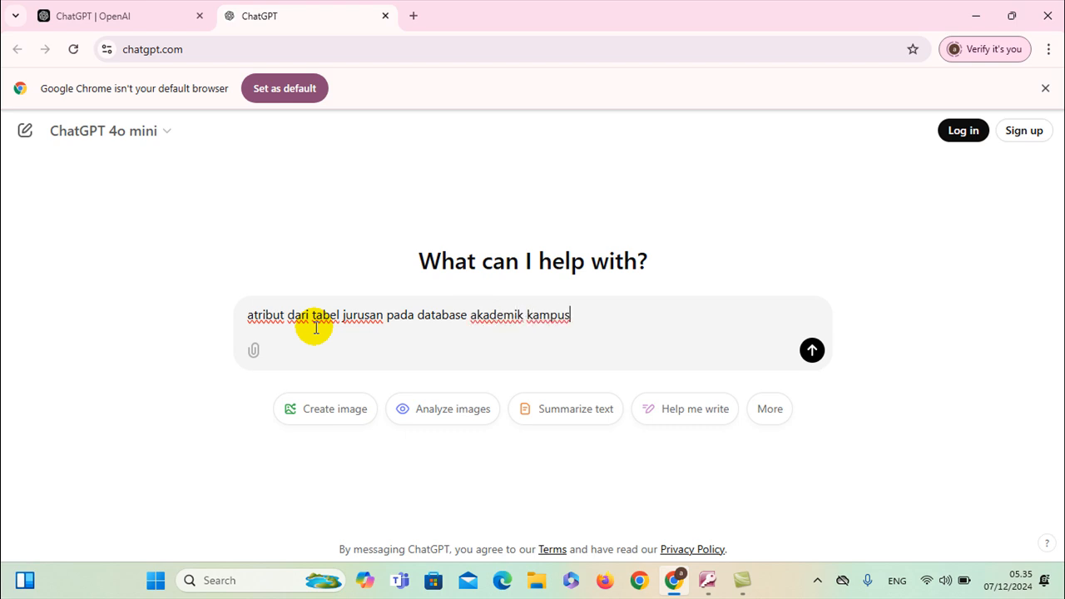
key("Return")
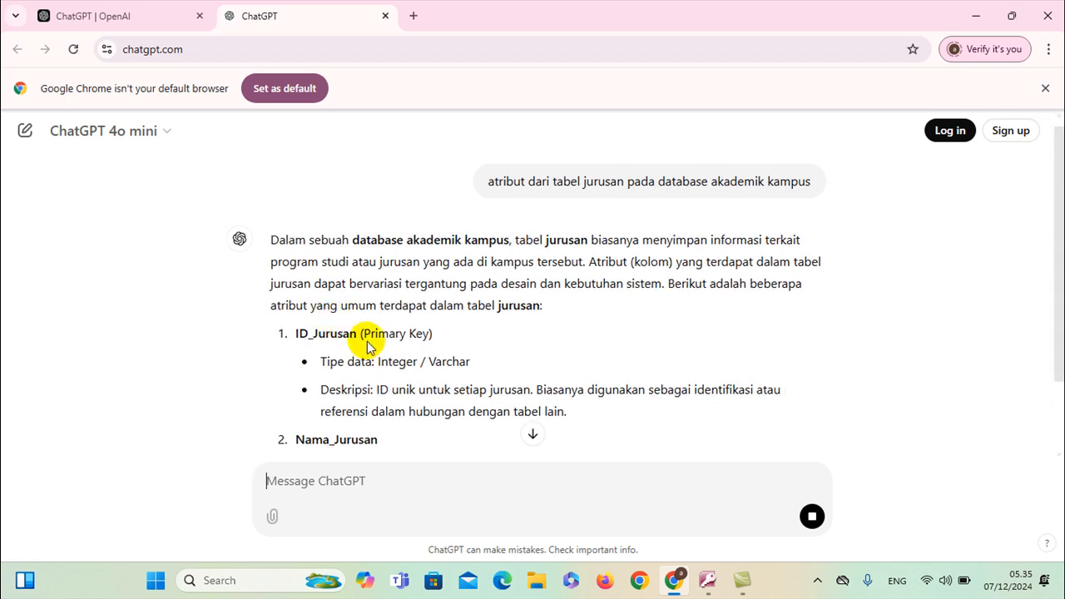
scroll(298, 339, "down", 1)
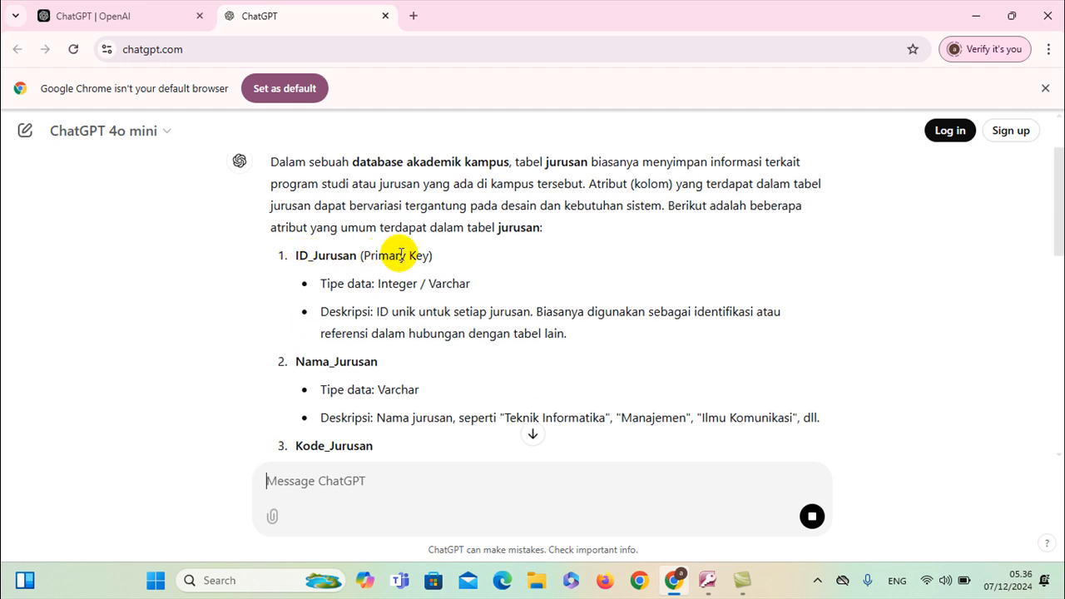
scroll(305, 356, "down", 1)
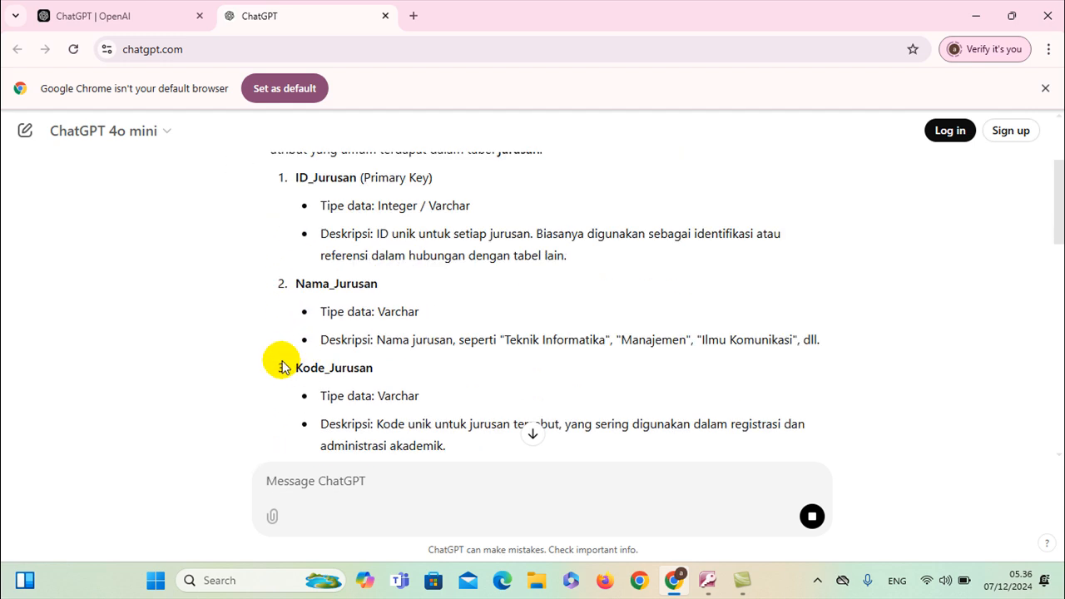
scroll(375, 371, "down", 2)
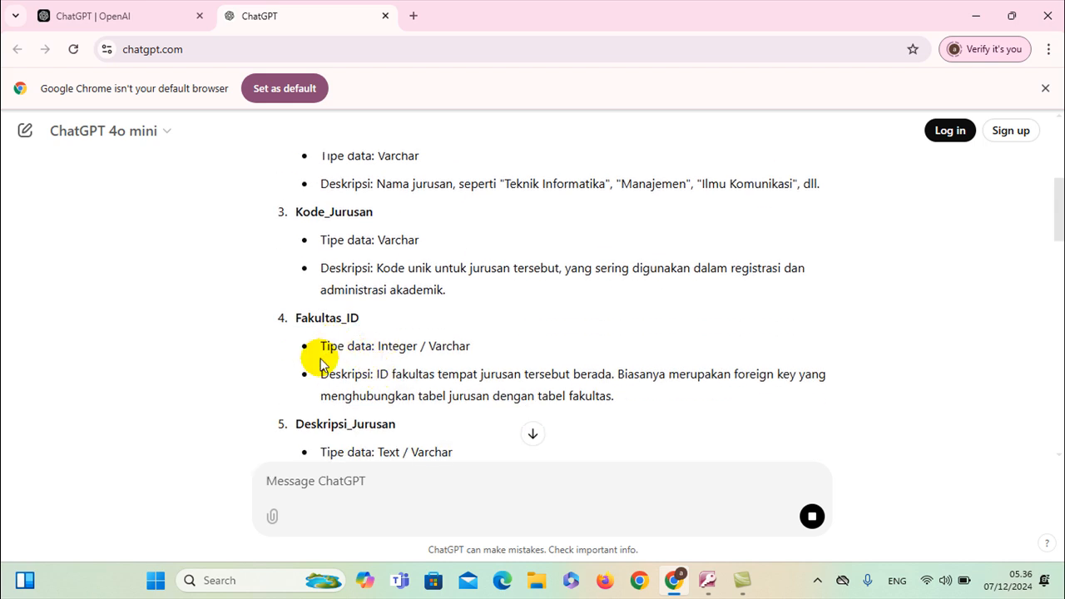
scroll(320, 359, "down", 2)
scroll(376, 363, "down", 2)
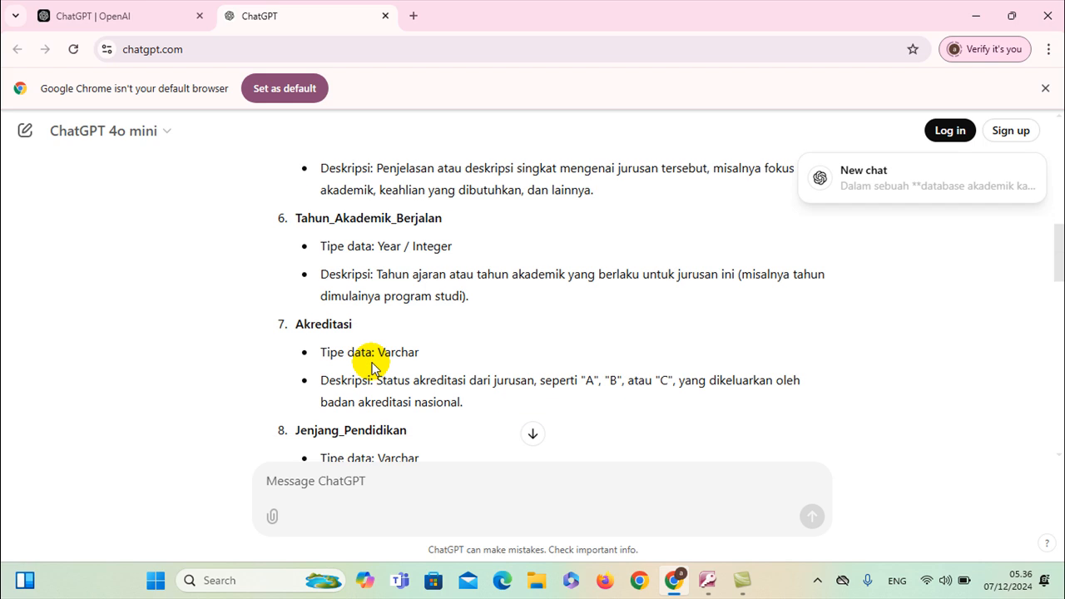
scroll(371, 365, "down", 3)
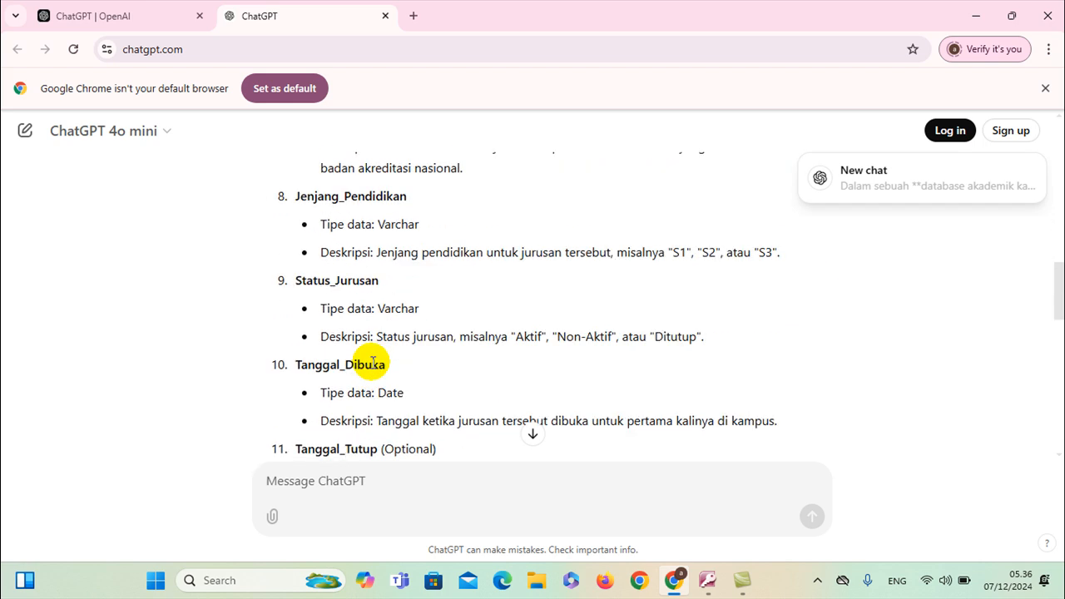
scroll(372, 362, "up", 8)
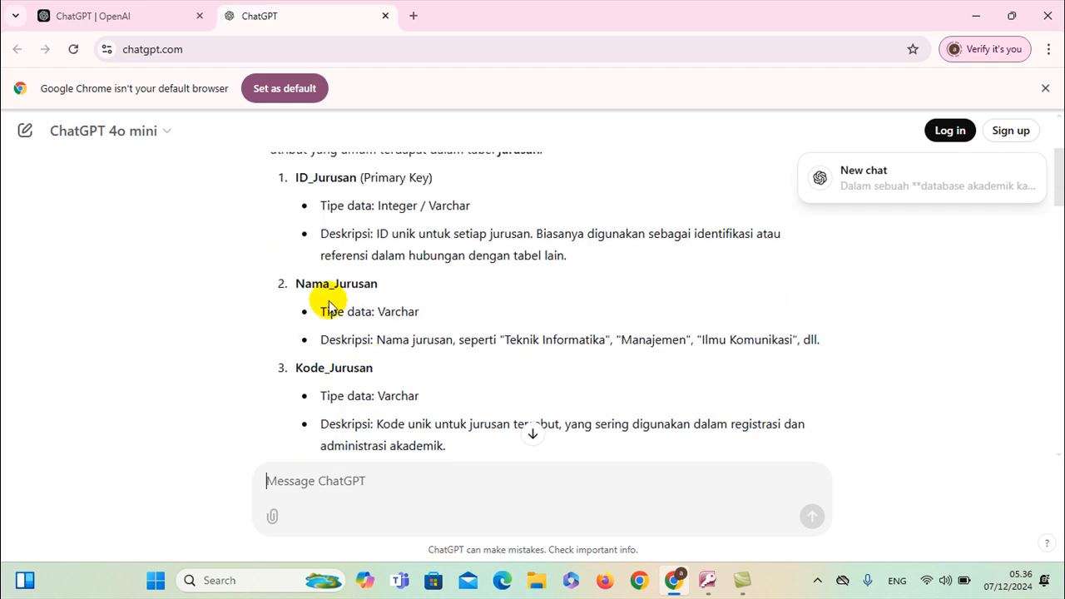
scroll(311, 349, "up", 1)
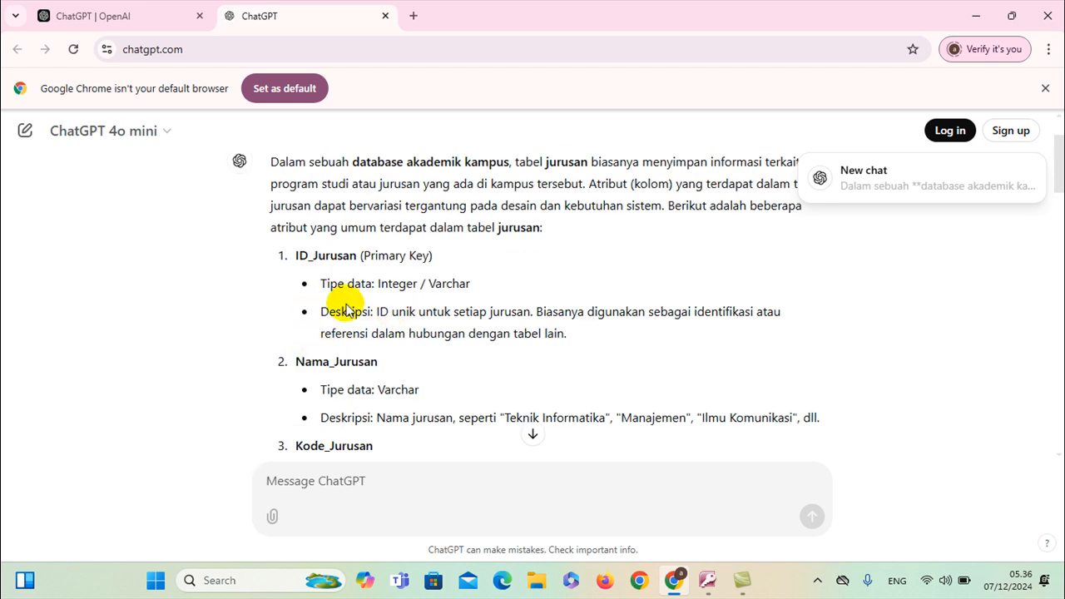
key("alt+Tab")
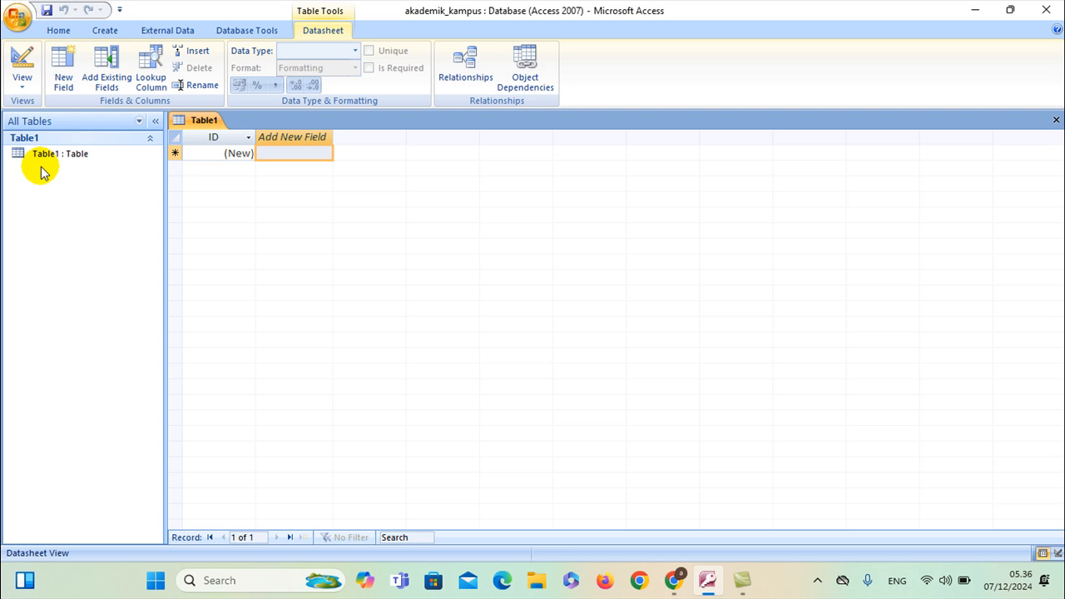
Save Table1 as jurusan in Design view and rename its ID field to id_jurusan
left_click(21, 83)
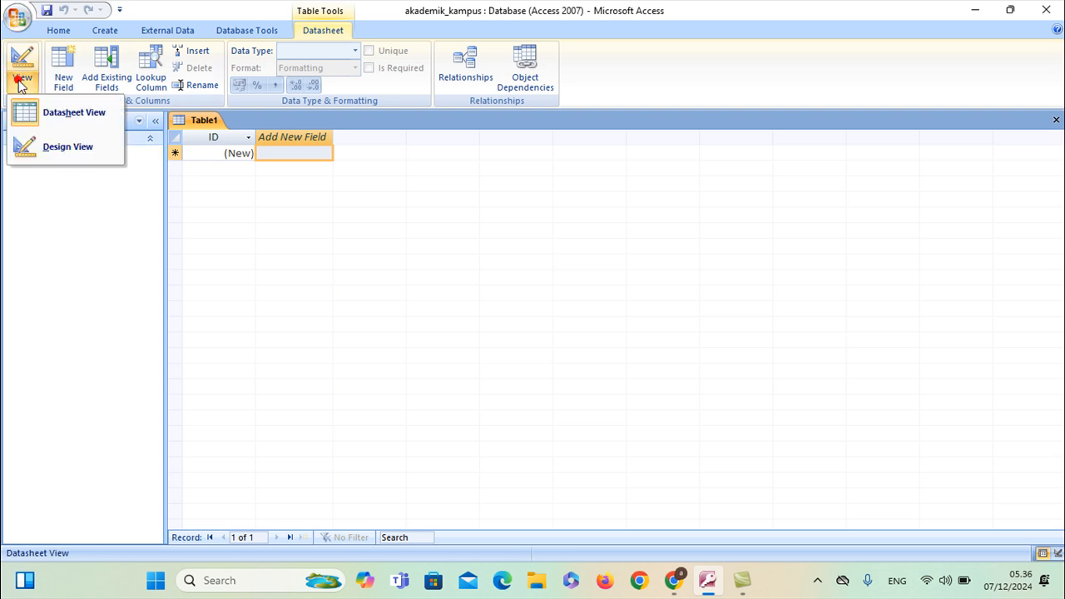
left_click(38, 151)
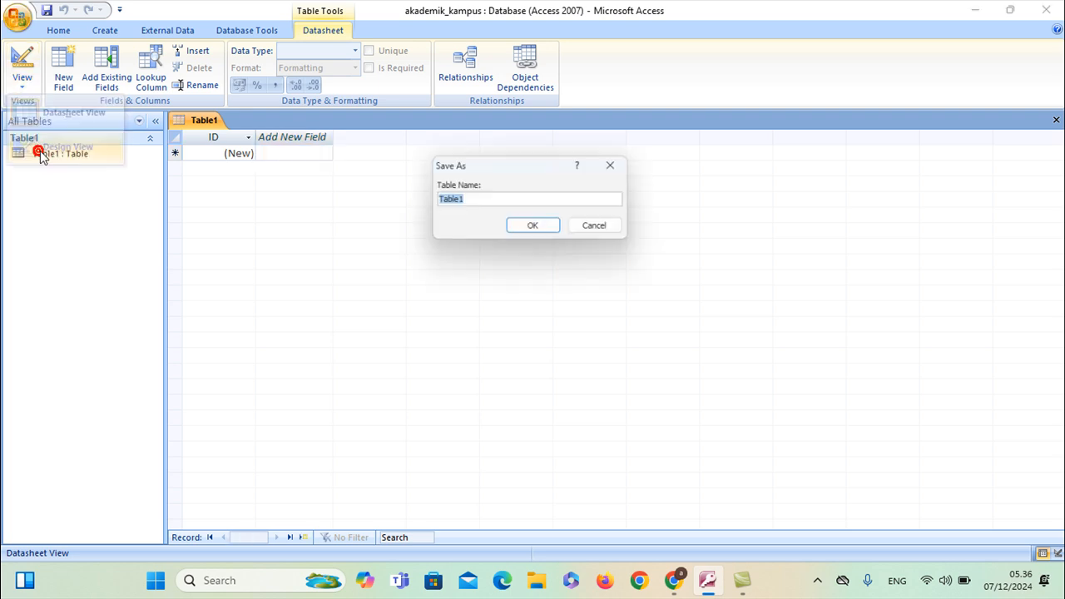
type("j")
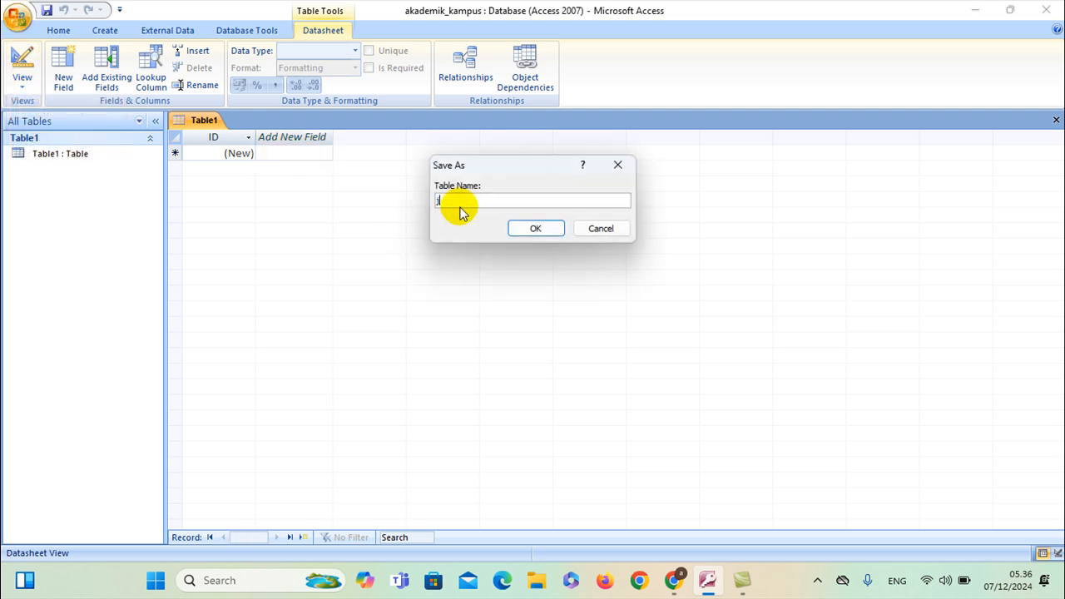
type("urusan")
left_click(540, 226)
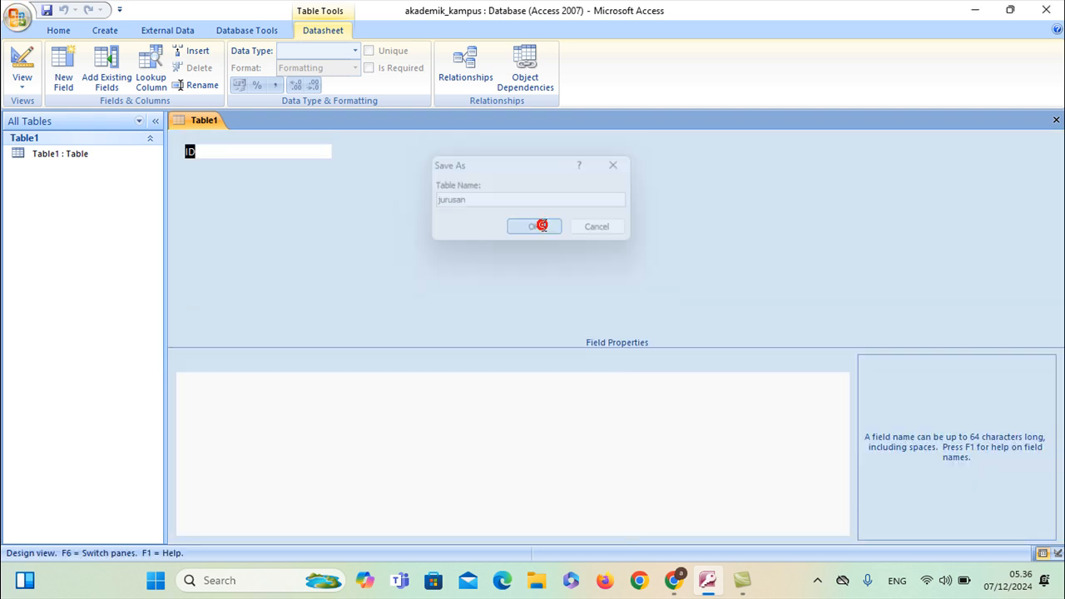
type("id_jurusan")
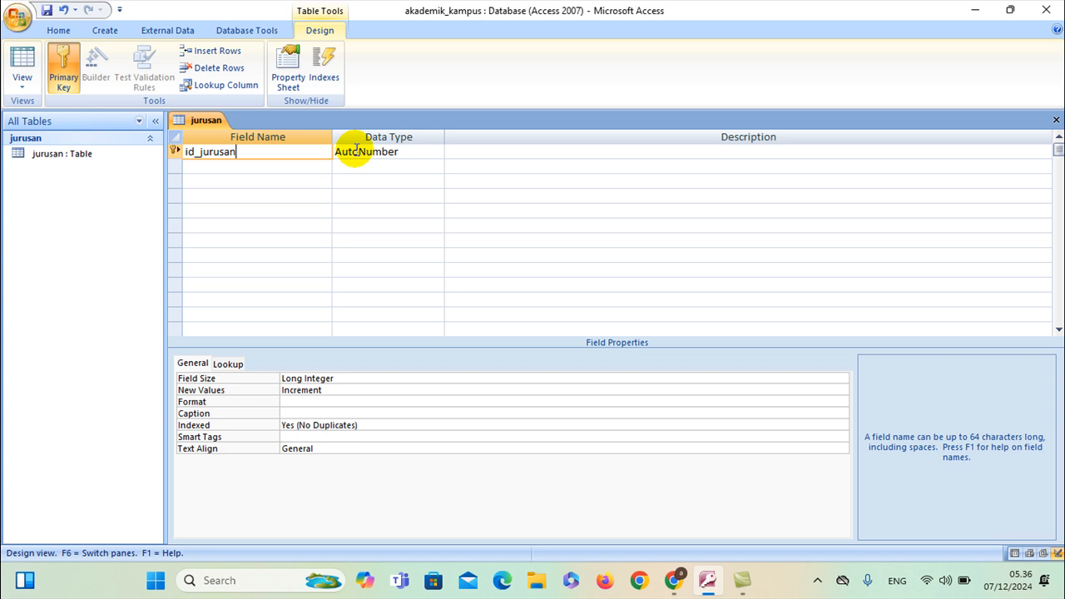
Add Text fields nama_jurusan and kode_jurusan in rows 2 and 3
left_click(221, 165)
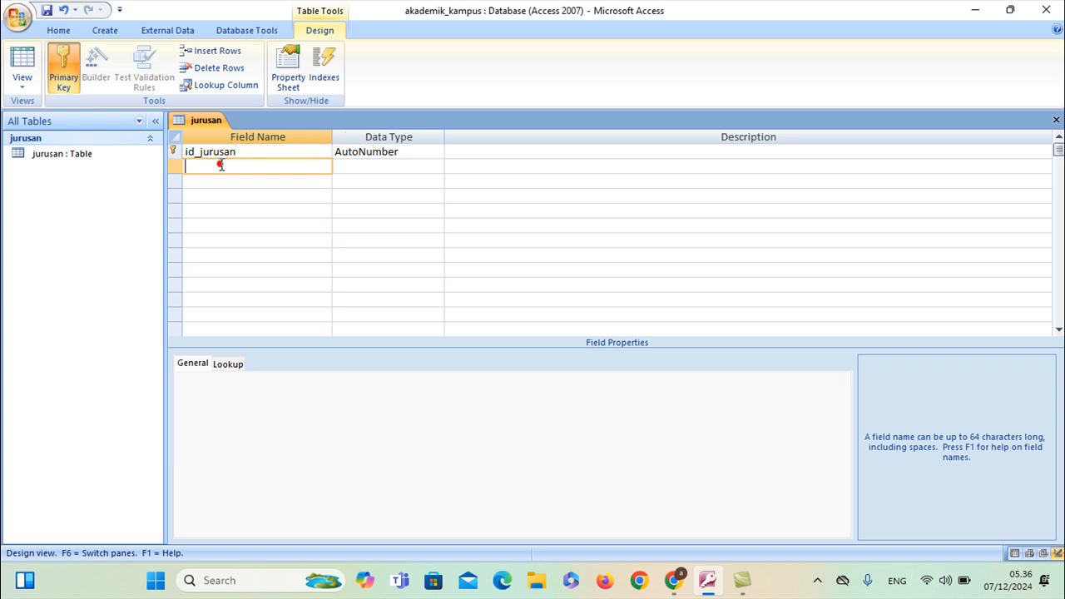
type("nama_jurusan")
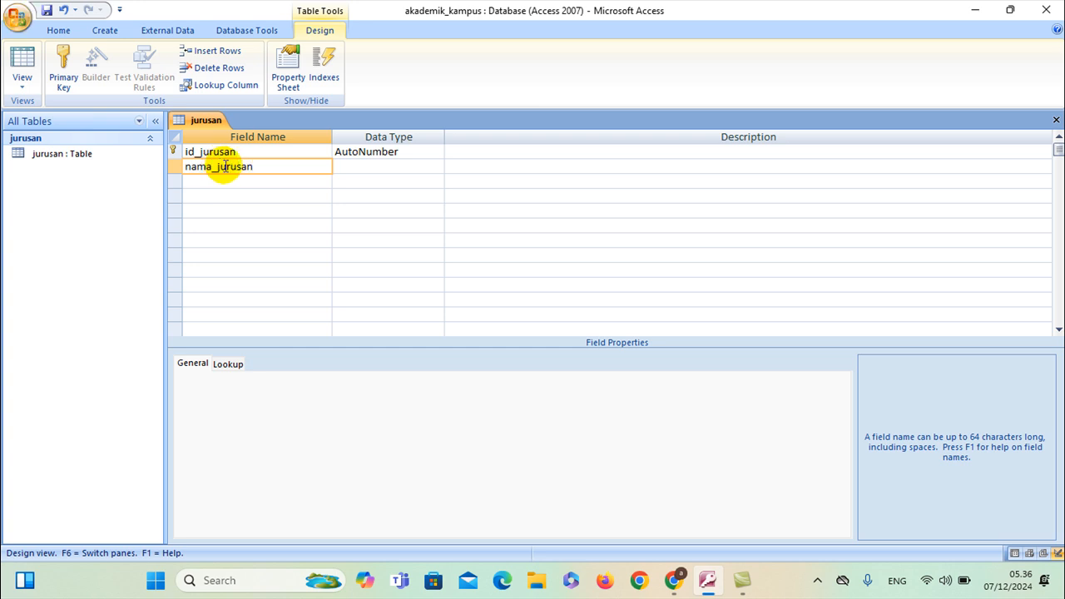
left_click(360, 166)
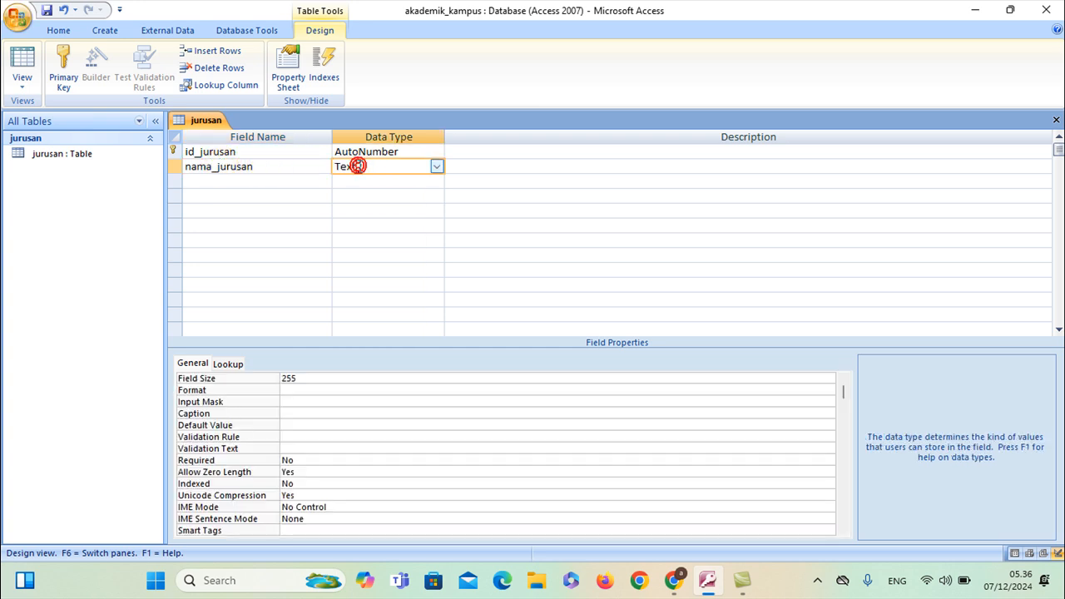
left_click(267, 183)
type("kode_jurusan")
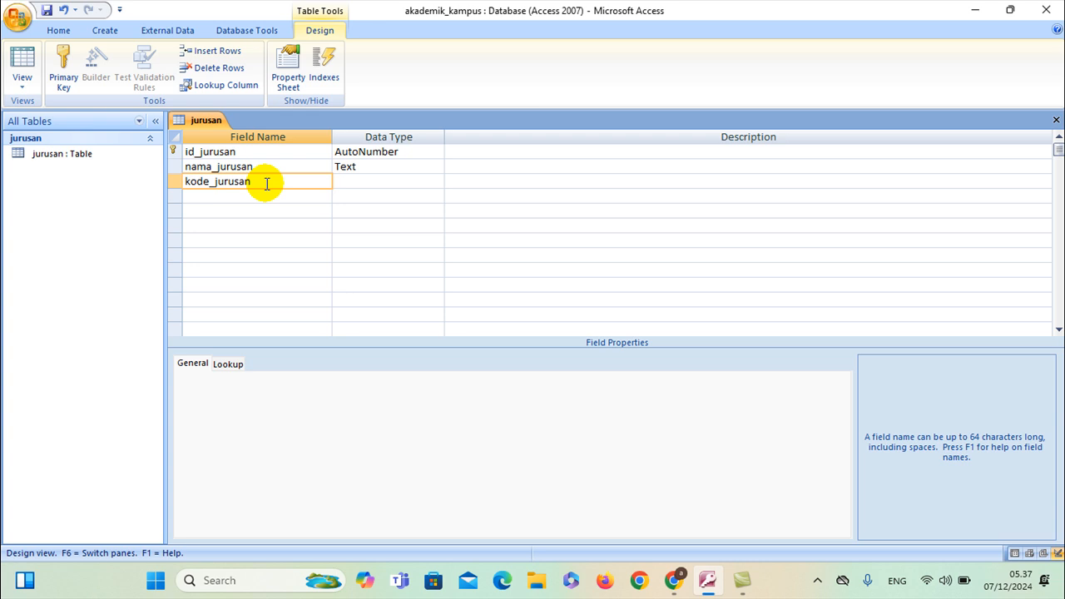
left_click(363, 180)
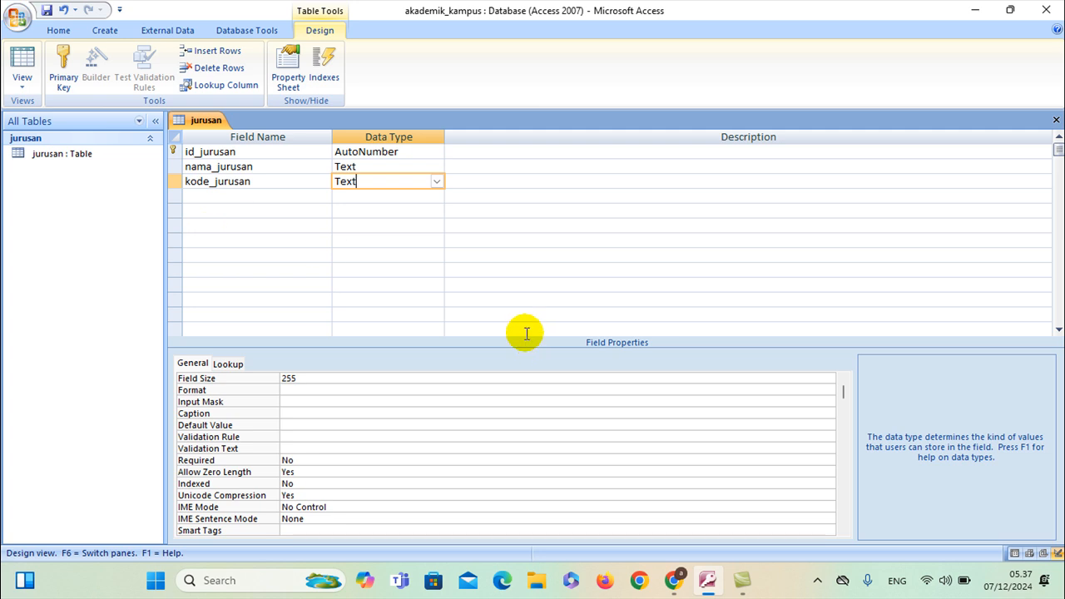
Show the jurusan table in Datasheet view, then bring the ChatGPT browser forward
right_click(199, 121)
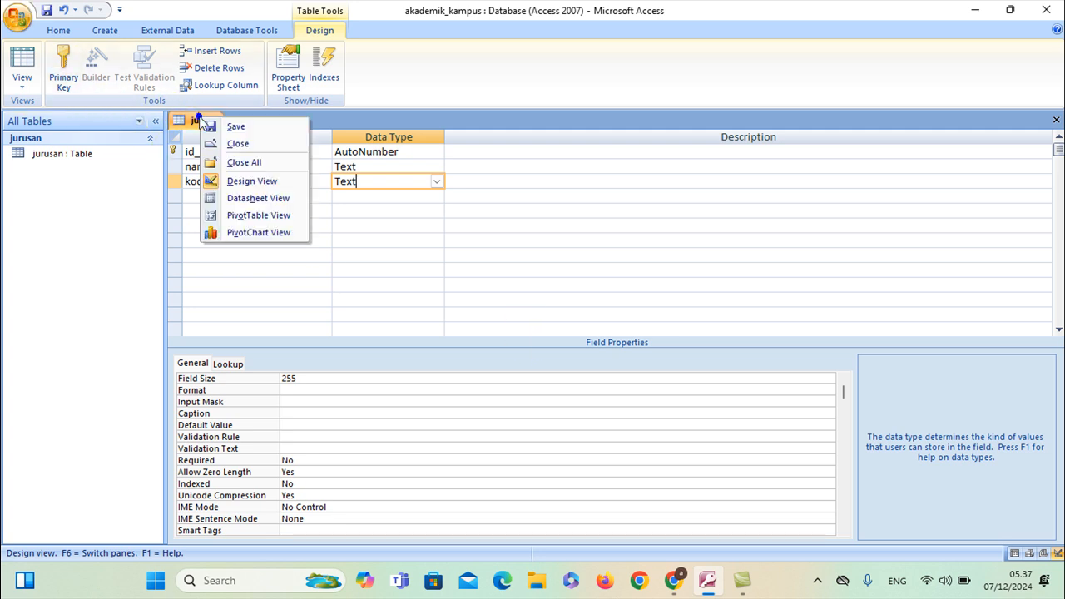
left_click(208, 119)
left_click(15, 83)
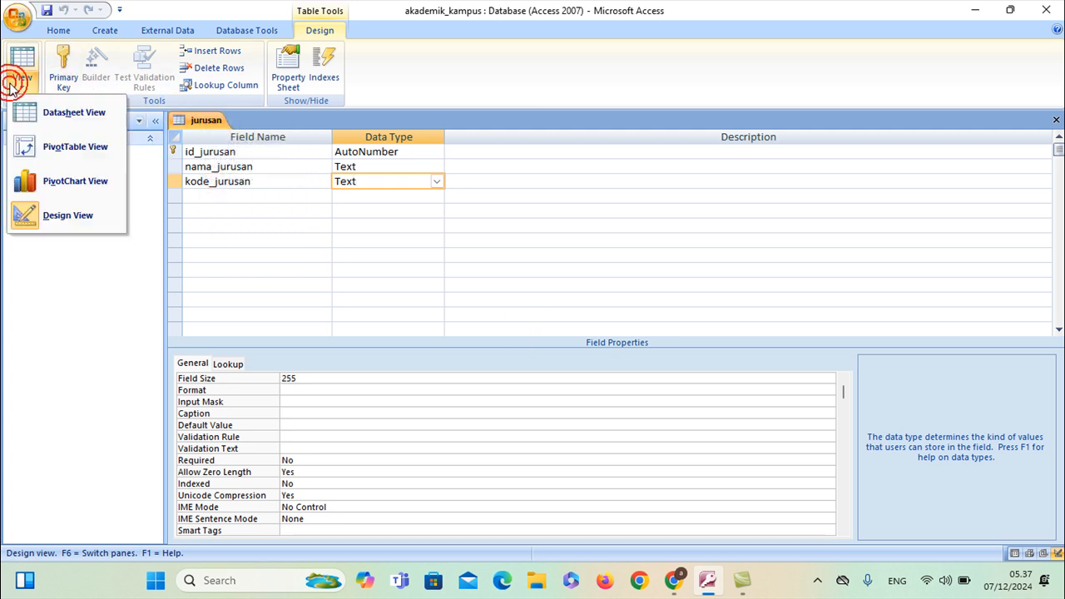
left_click(46, 111)
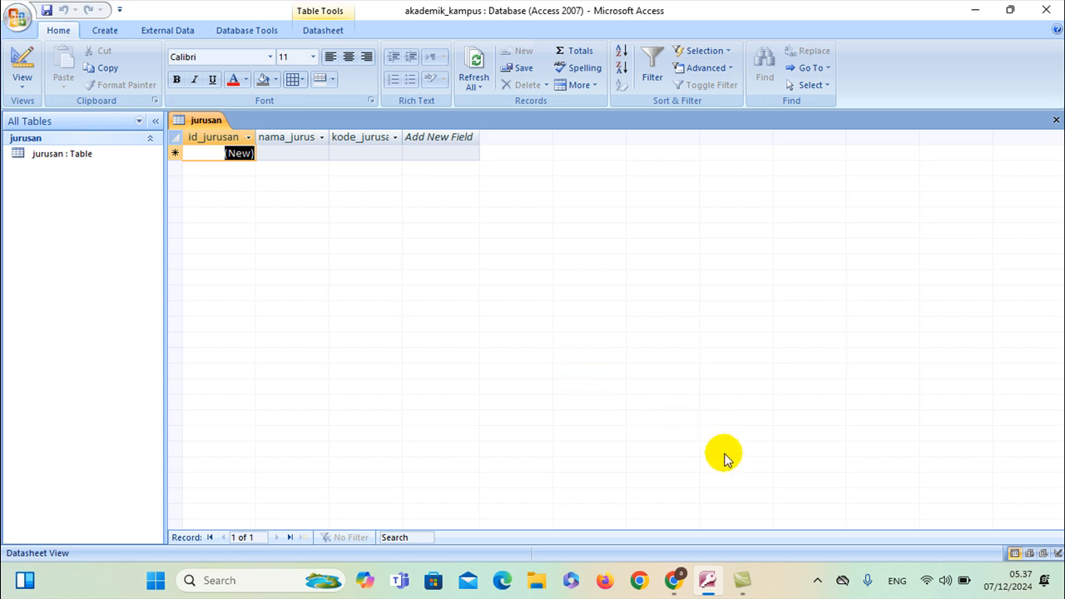
left_click(678, 582)
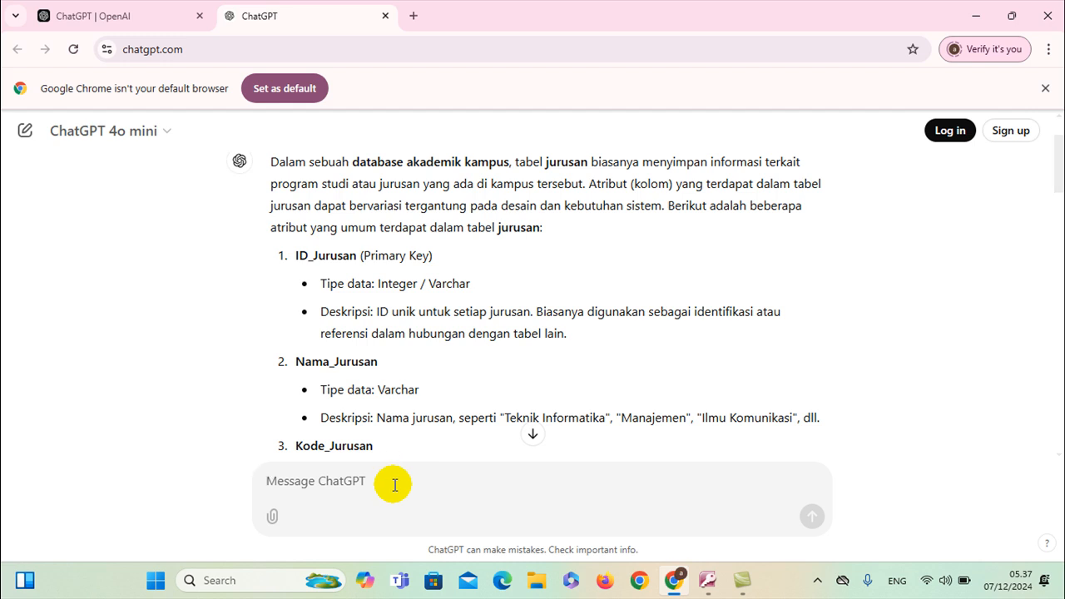
Ask ChatGPT for mata kuliah table attributes, read through the reply, and return to Access
type("atribut tabel mata kulia")
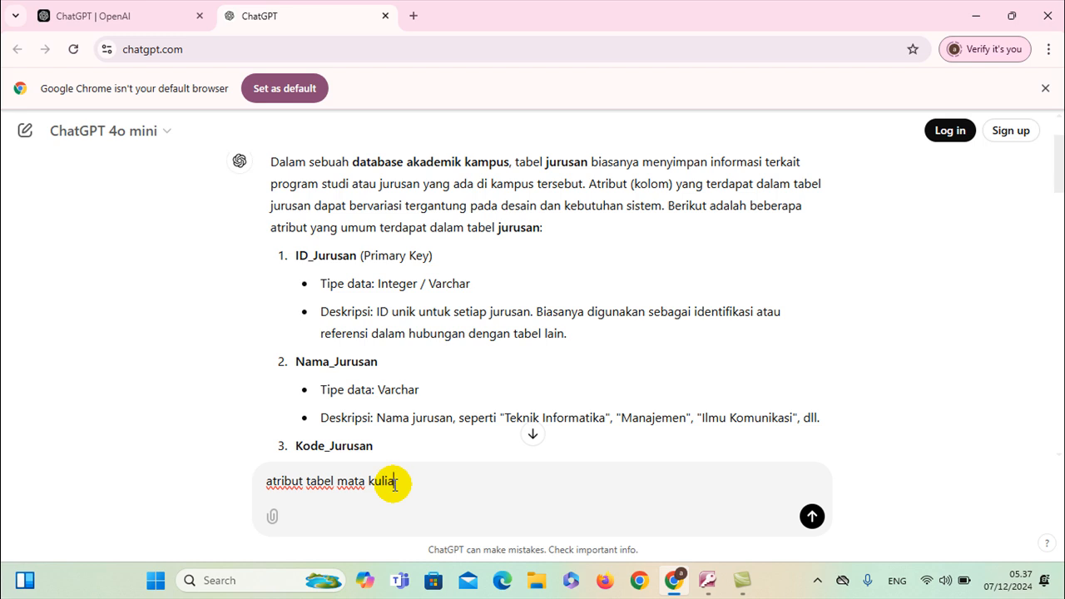
type("h")
key("Return")
scroll(465, 375, "down", 10)
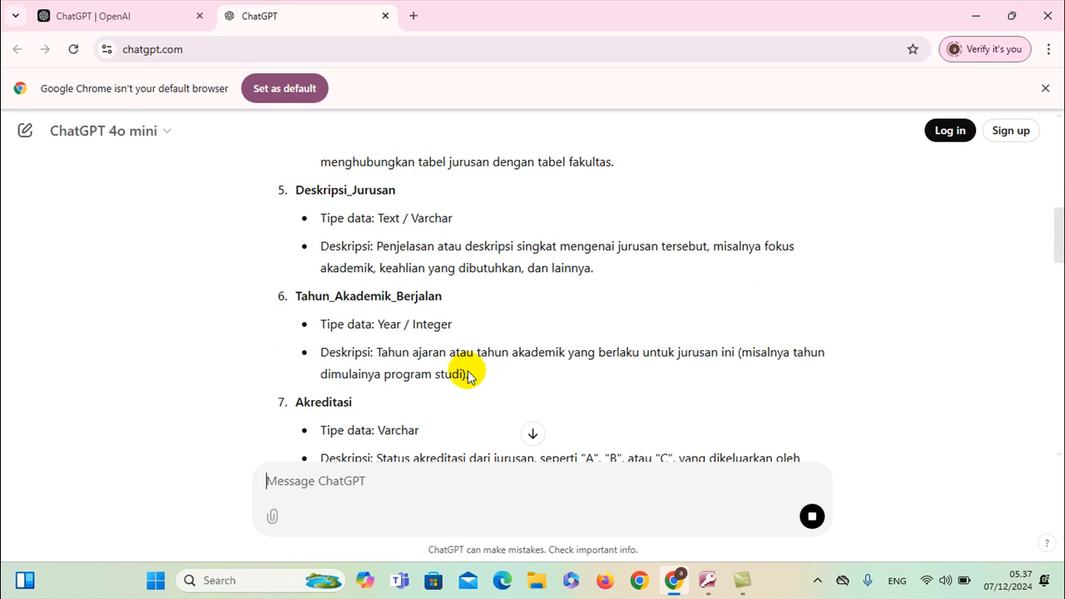
scroll(481, 353, "down", 5)
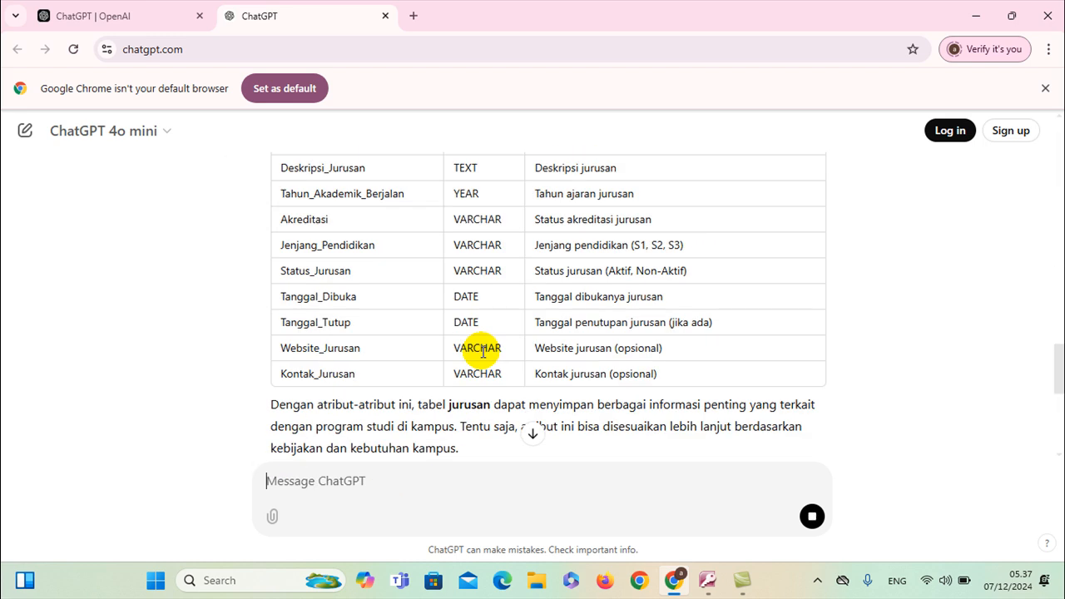
scroll(482, 351, "down", 5)
scroll(483, 352, "down", 1)
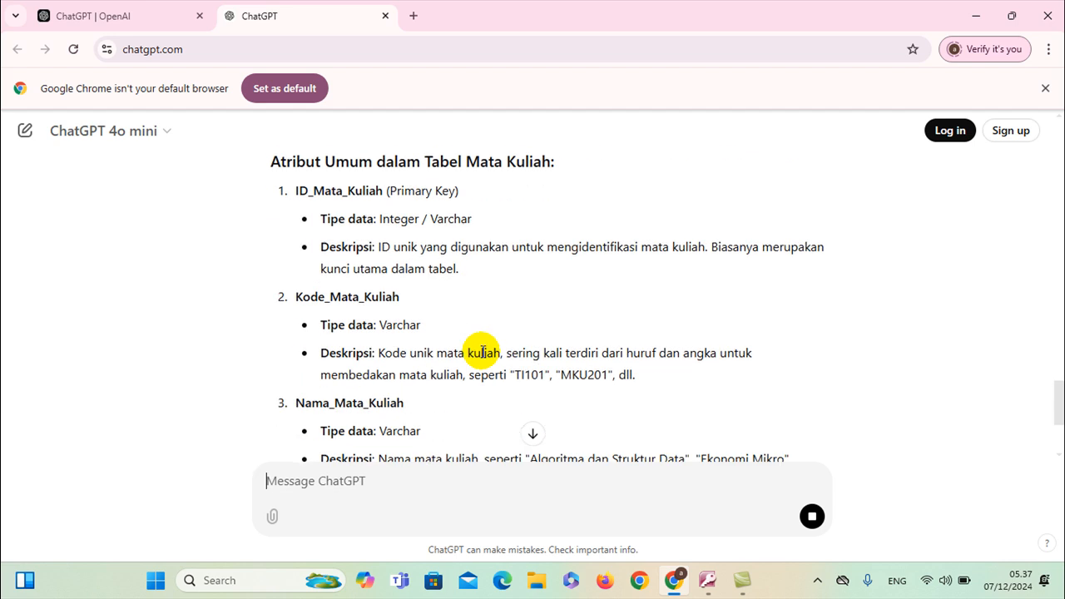
scroll(482, 351, "down", 2)
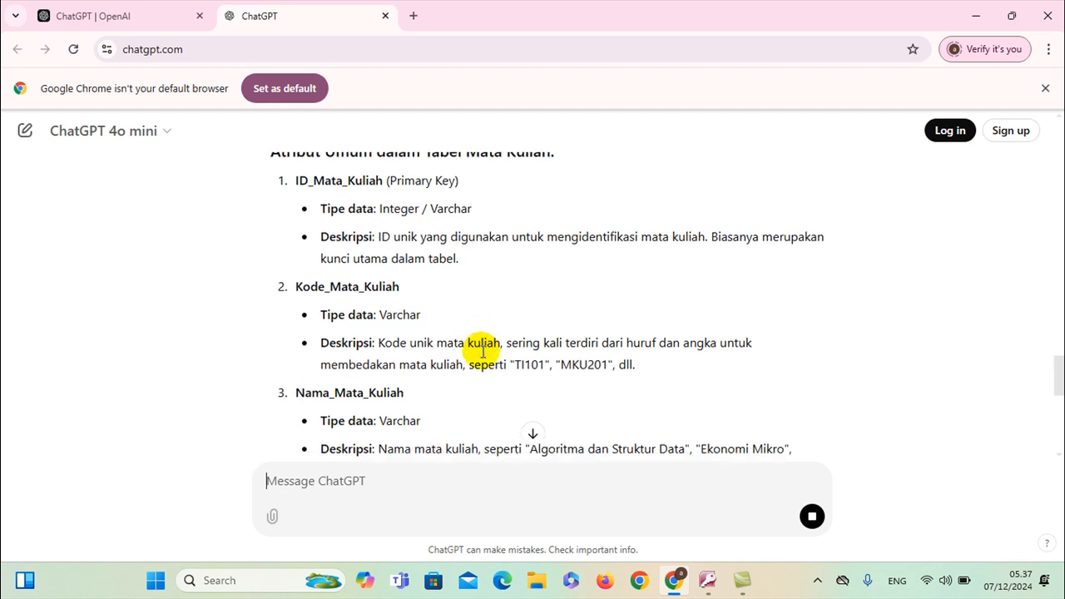
scroll(483, 354, "down", 2)
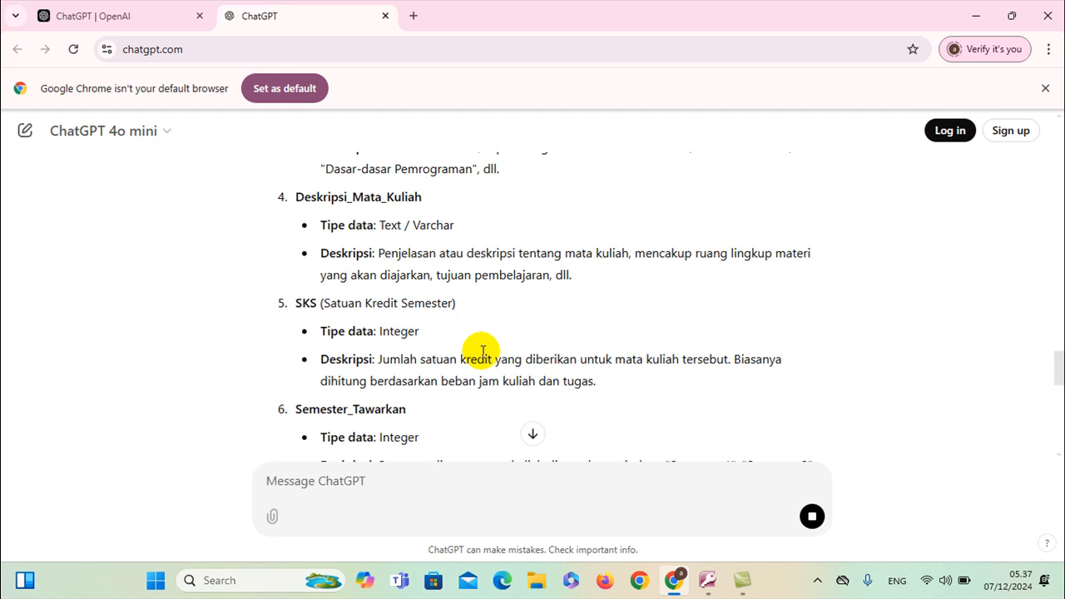
scroll(482, 352, "down", 1)
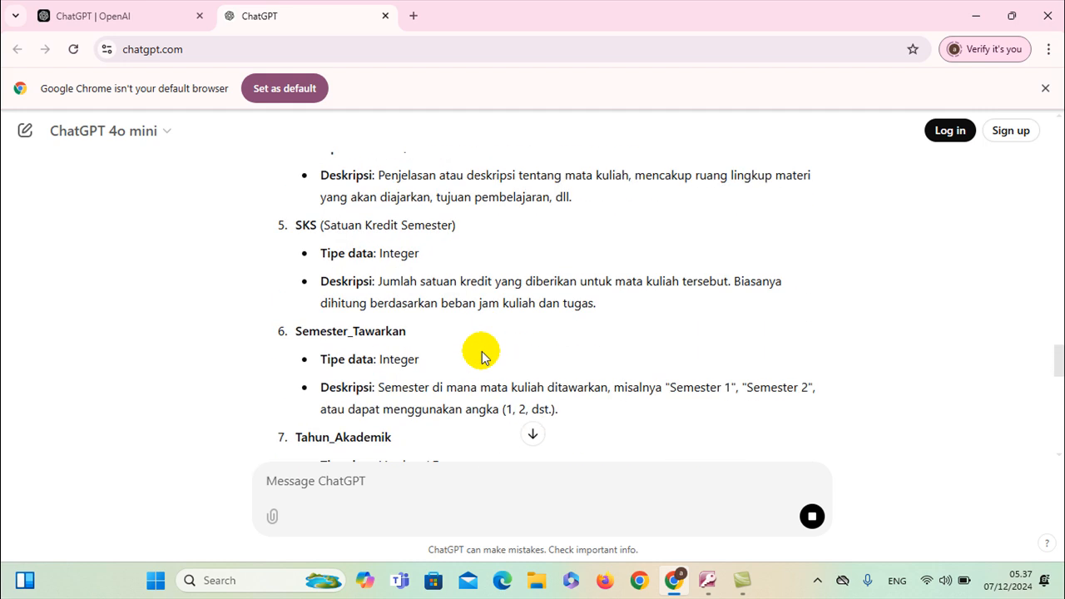
scroll(482, 353, "up", 6)
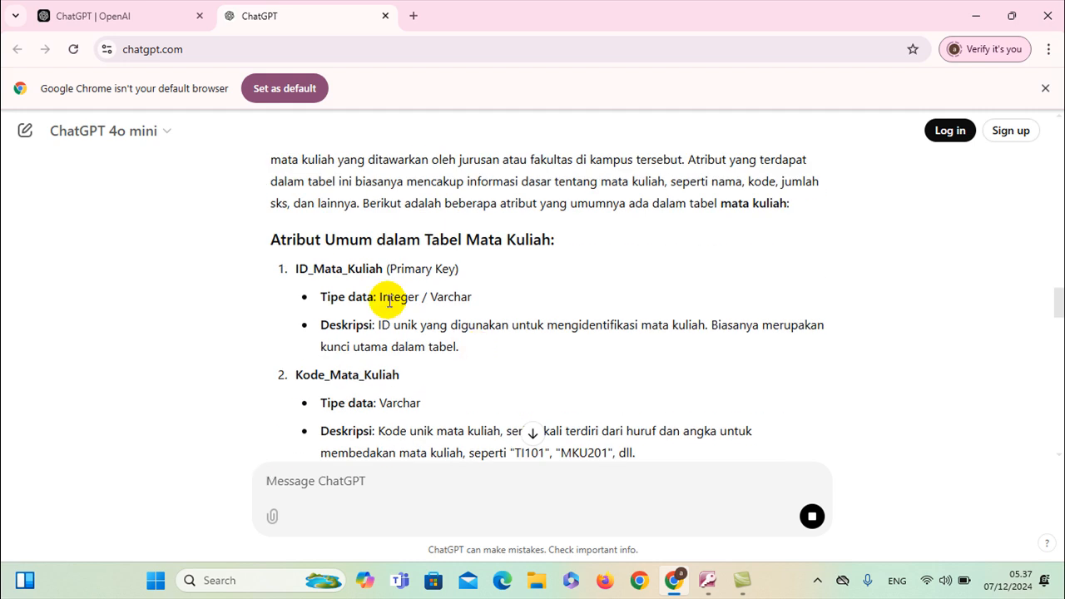
scroll(409, 280, "down", 2)
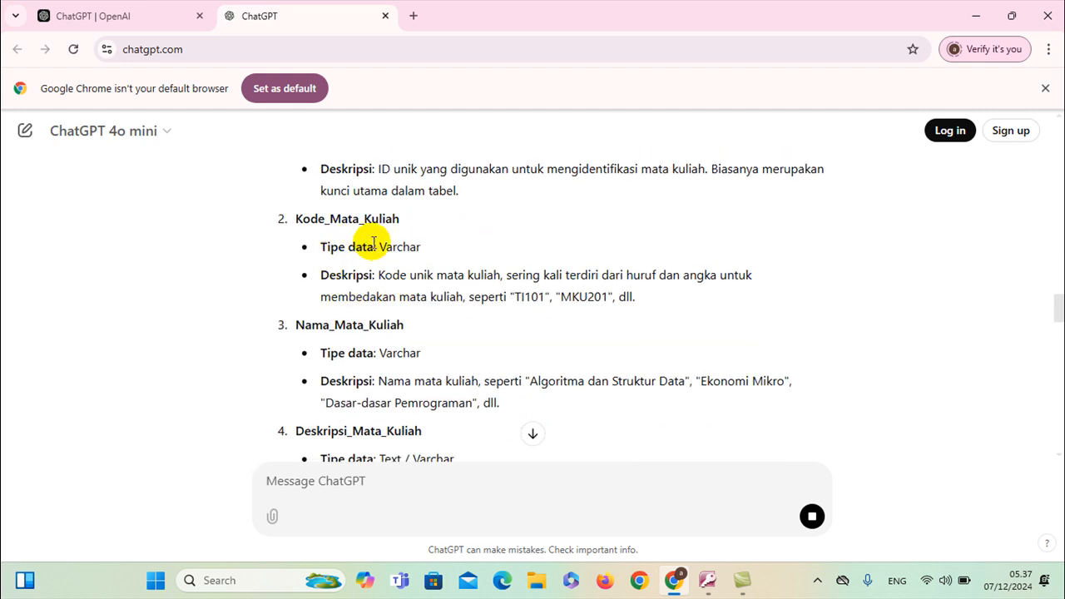
scroll(405, 335, "down", 2)
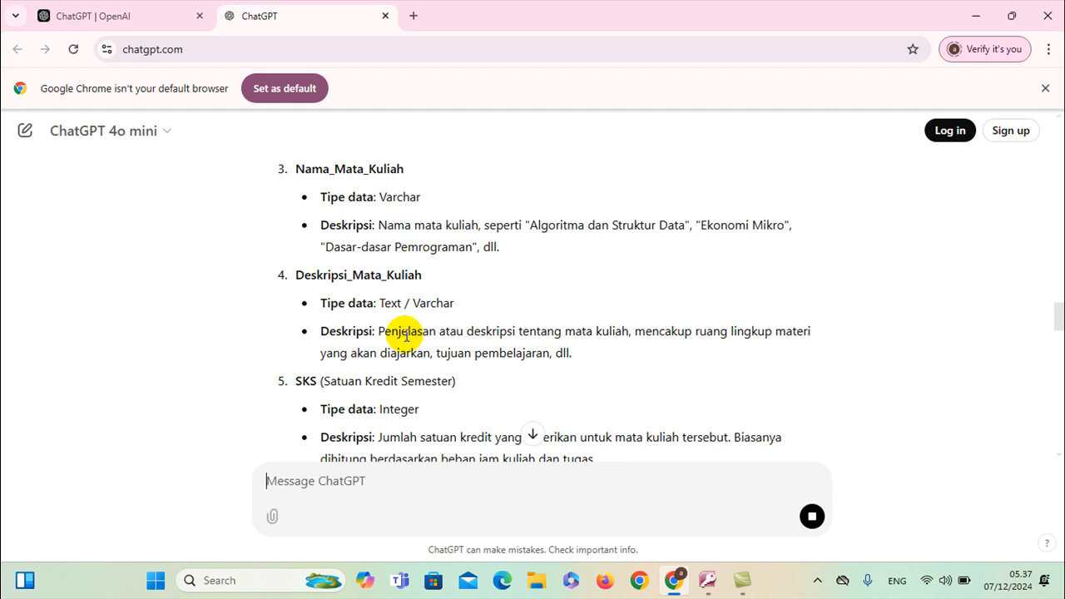
scroll(374, 332, "down", 1)
scroll(332, 299, "down", 1)
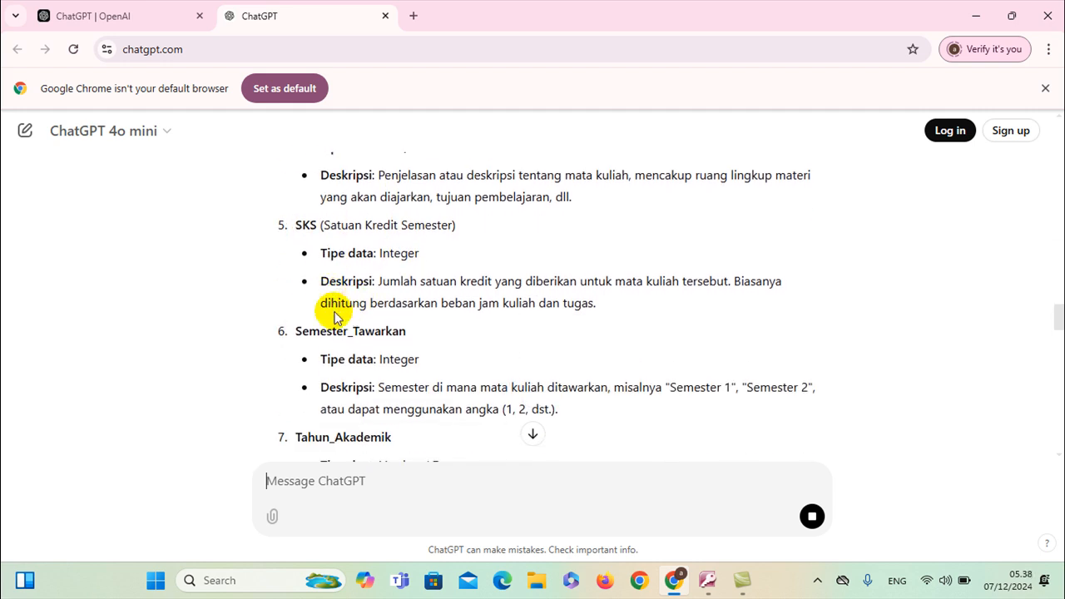
scroll(357, 299, "down", 1)
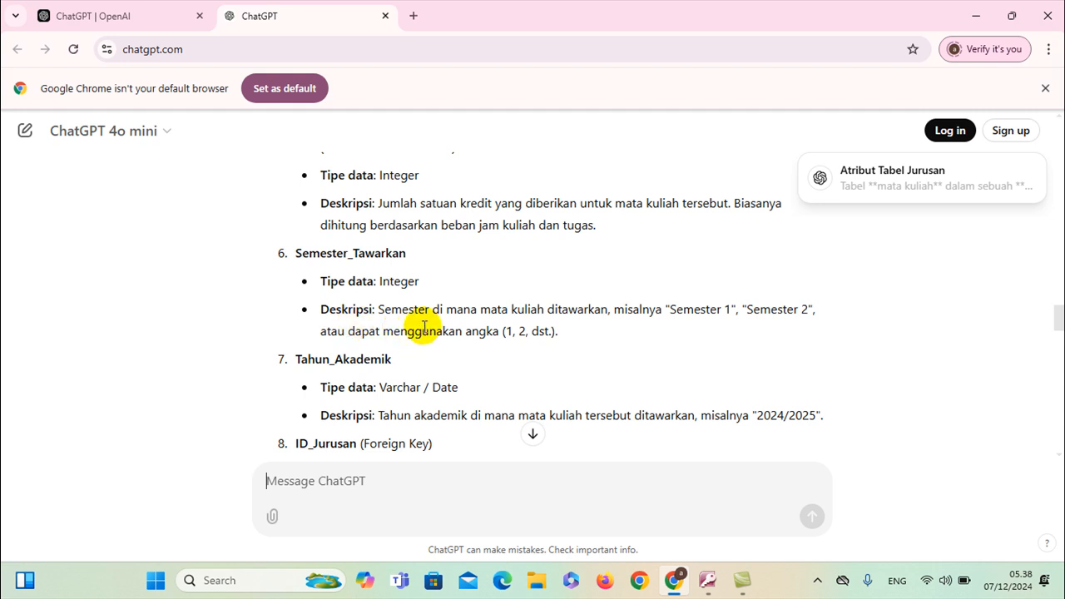
scroll(422, 326, "down", 2)
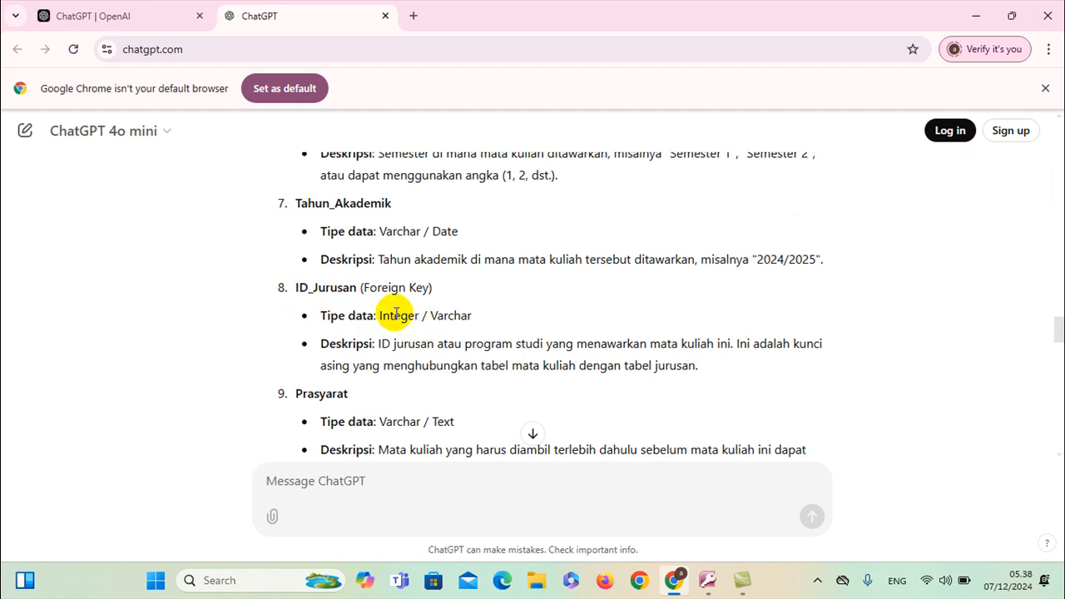
scroll(435, 327, "up", 8)
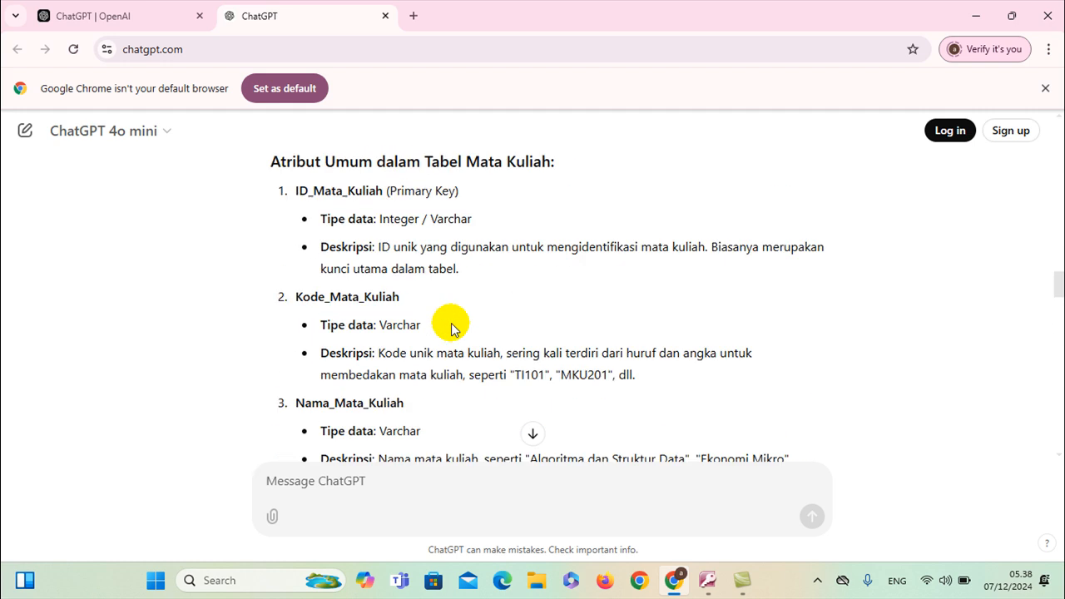
key("alt+Tab")
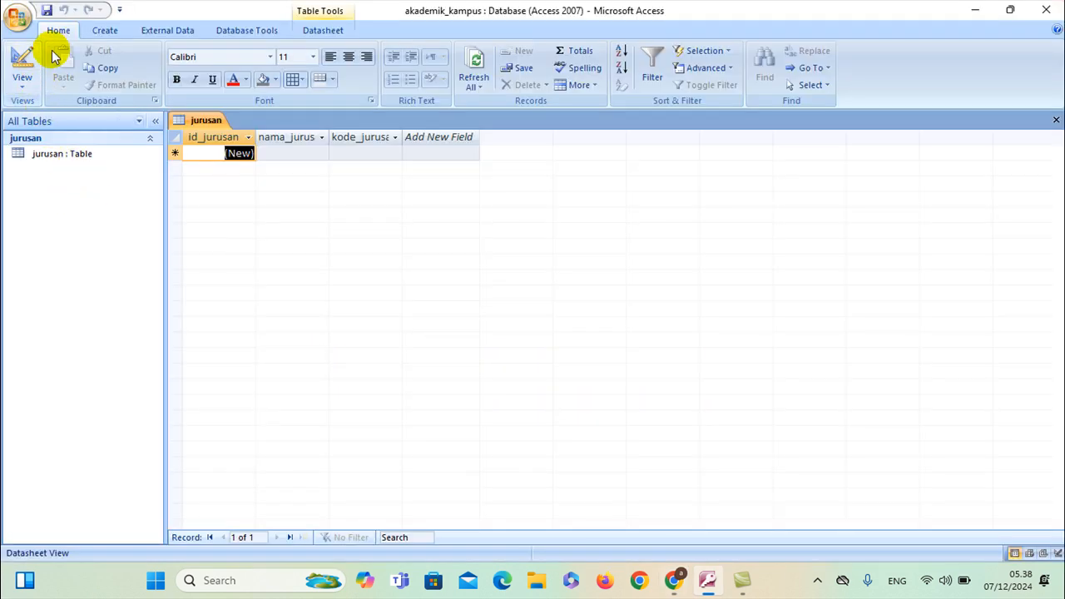
Close jurusan and create a new table saved as matakuliah in Design view
right_click(194, 122)
left_click(218, 142)
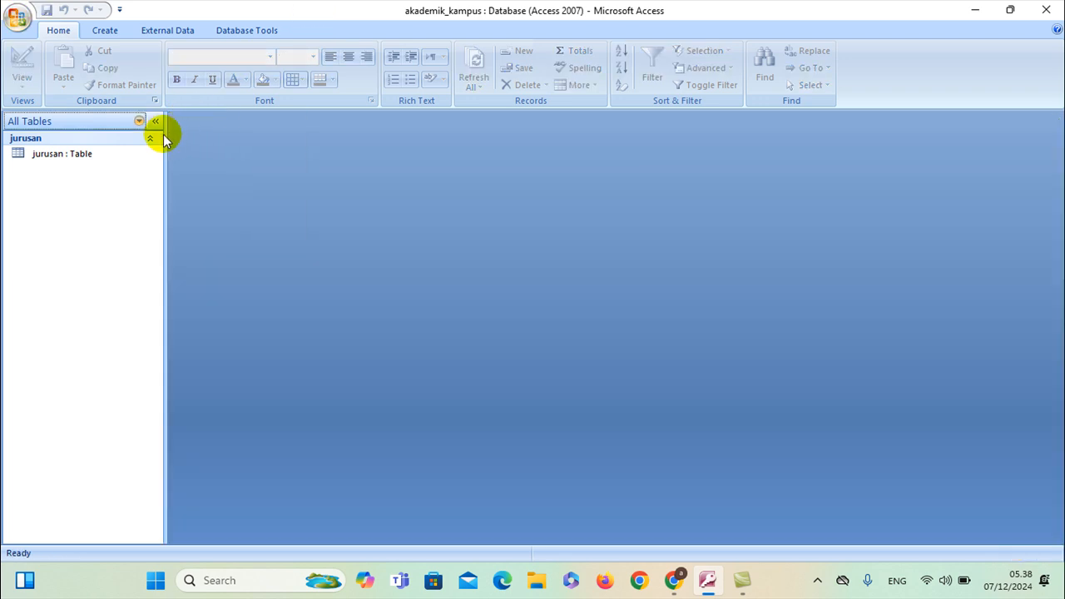
left_click(107, 34)
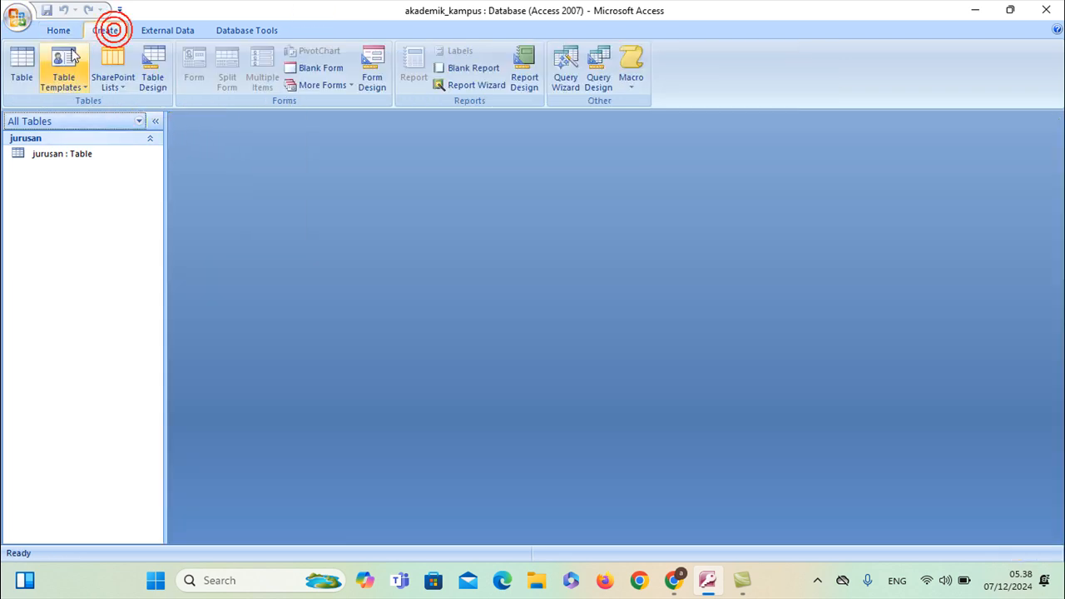
left_click(20, 69)
left_click(22, 80)
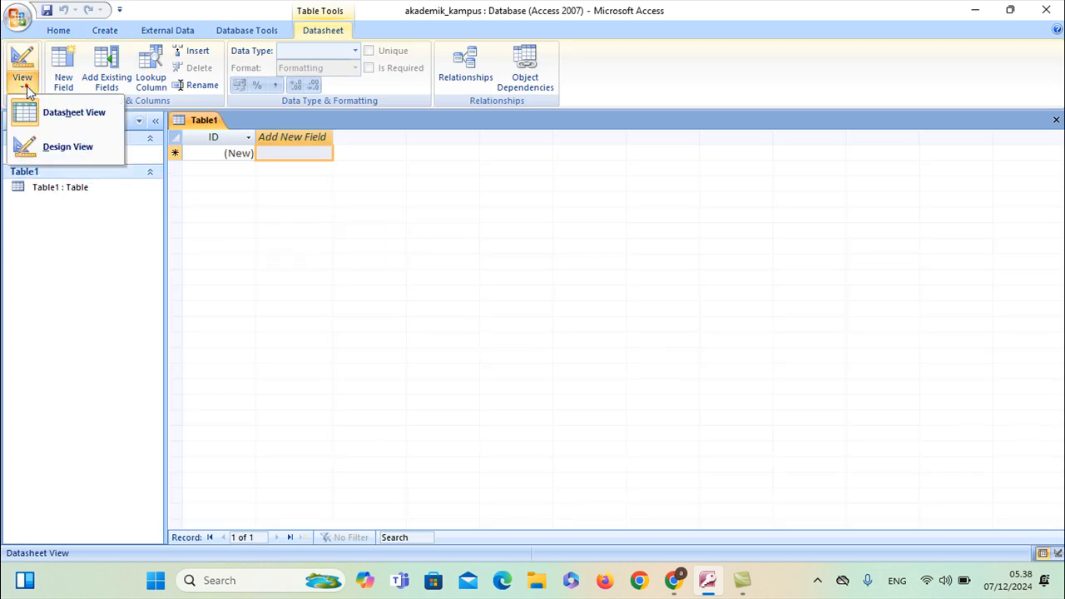
left_click(50, 149)
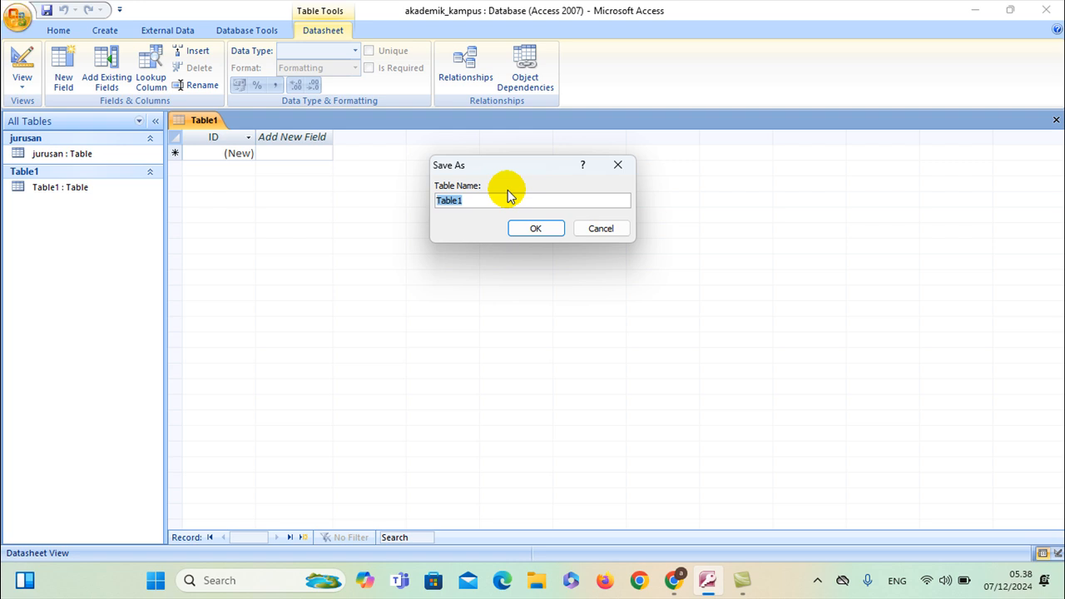
type("matakuliah")
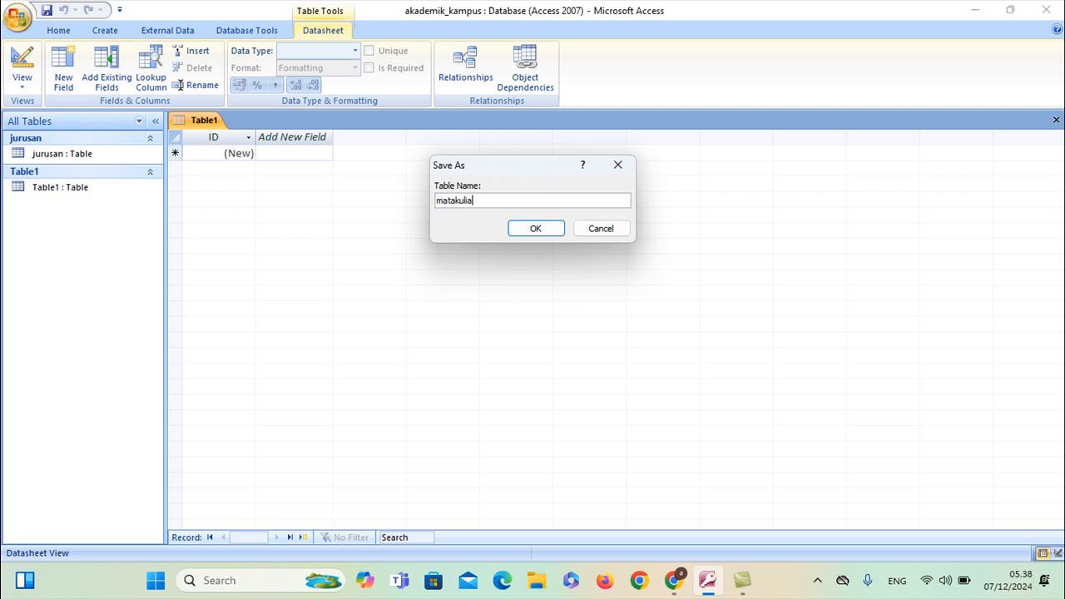
left_click(529, 226)
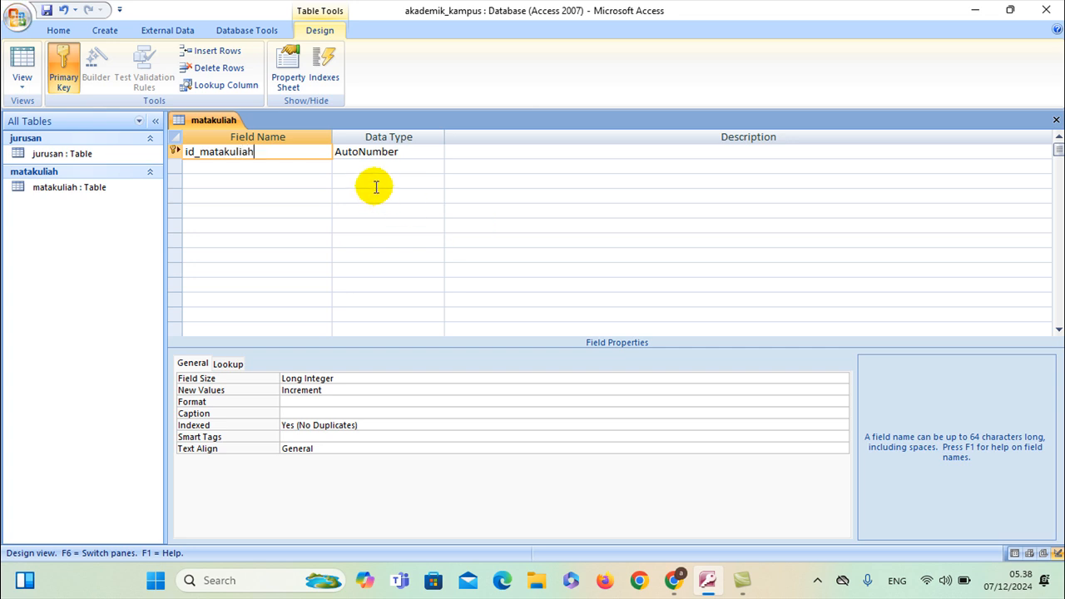
Add Text fields nama_matakuliah and kode_matakuliah below id_matakuliah
left_click(377, 151)
left_click(265, 166)
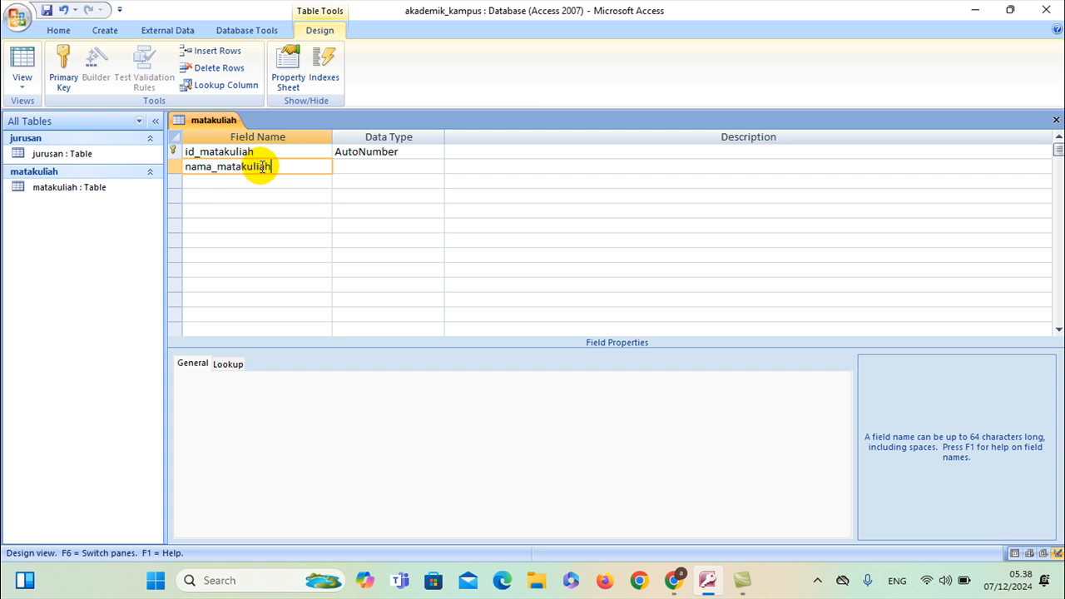
type("nama_matakuliah")
left_click(368, 167)
left_click(306, 183)
left_click(305, 187)
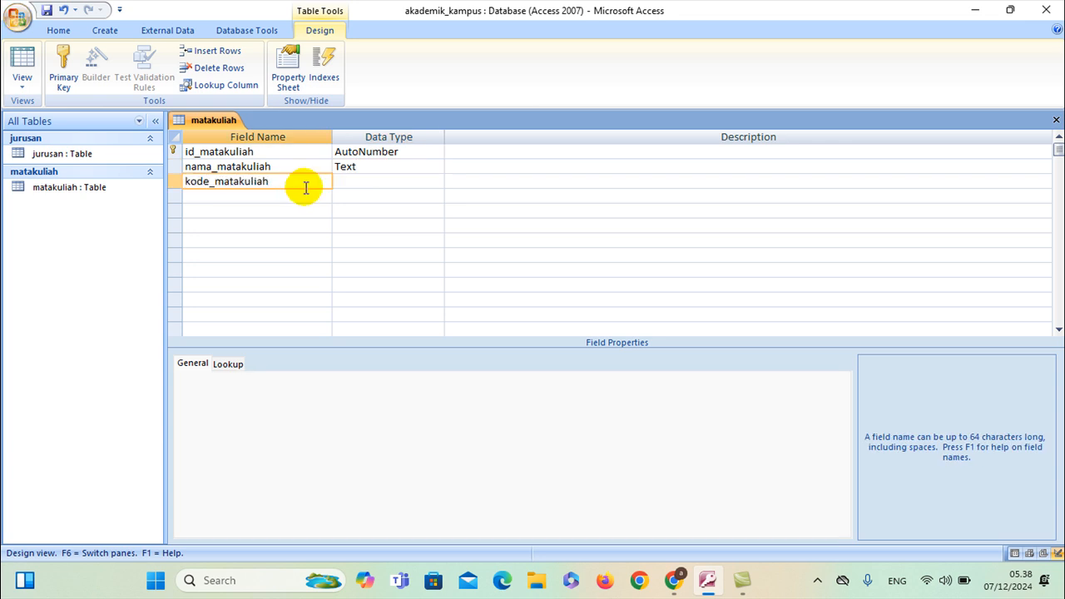
type("kode_matakuliah")
left_click(346, 181)
Add an sks field with the Number data type
left_click(300, 195)
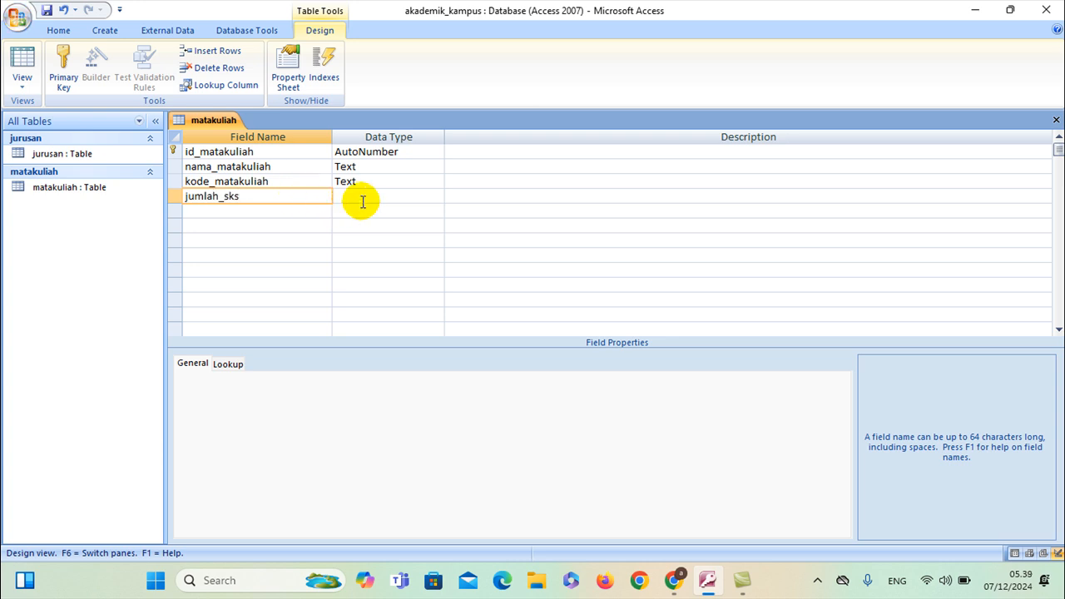
left_click(114, 187)
type("sks")
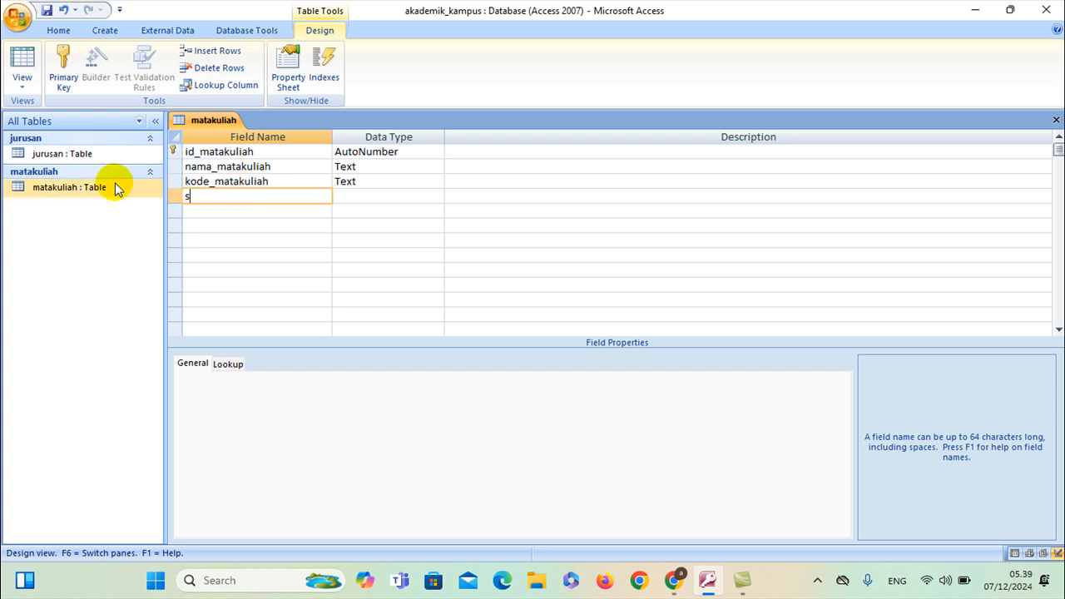
left_click(373, 196)
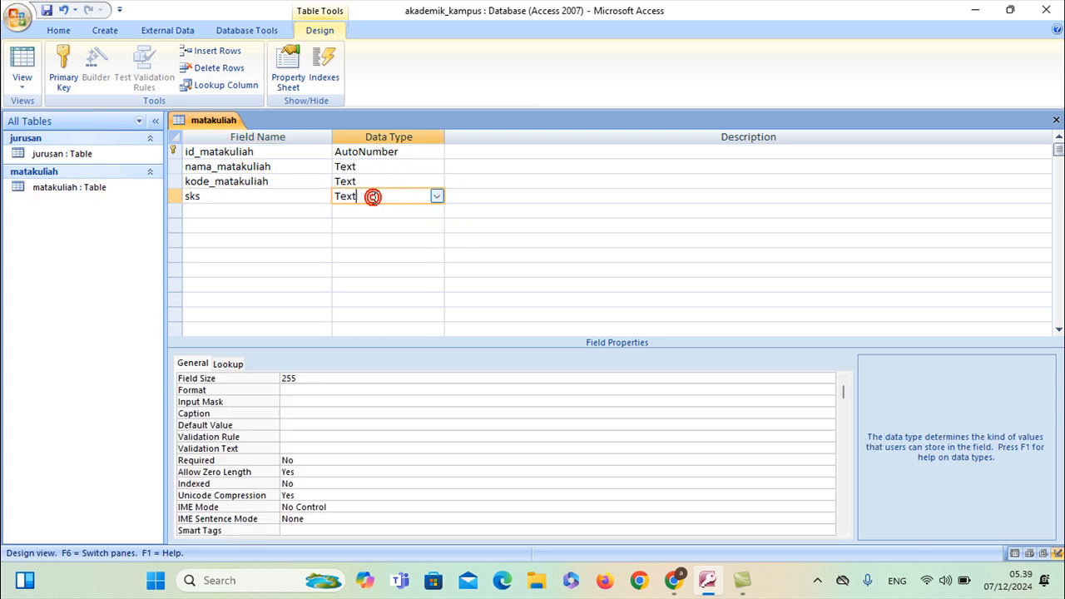
left_click(437, 196)
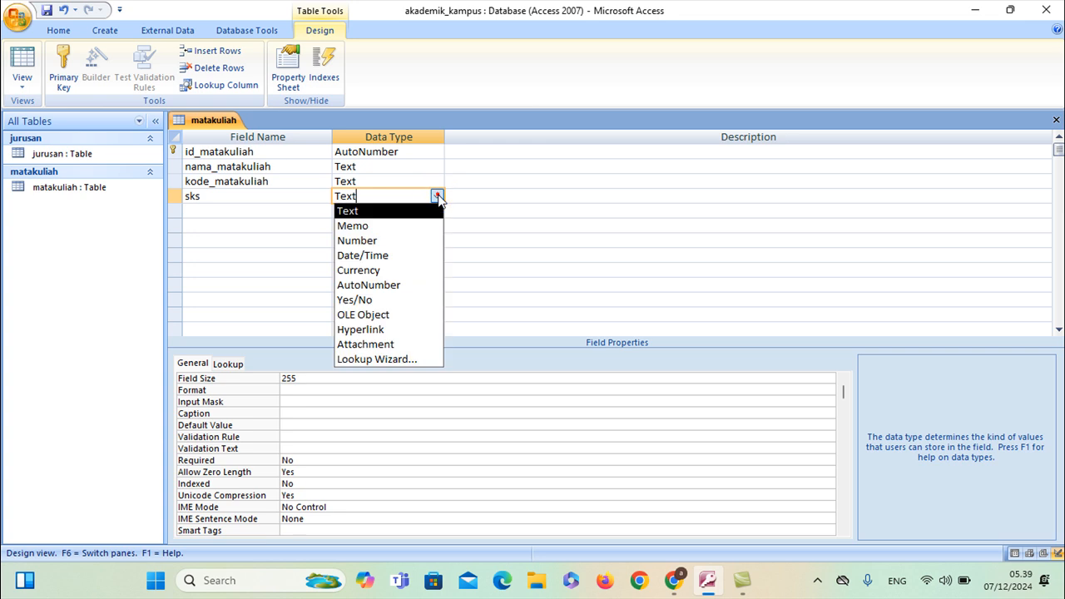
left_click(409, 237)
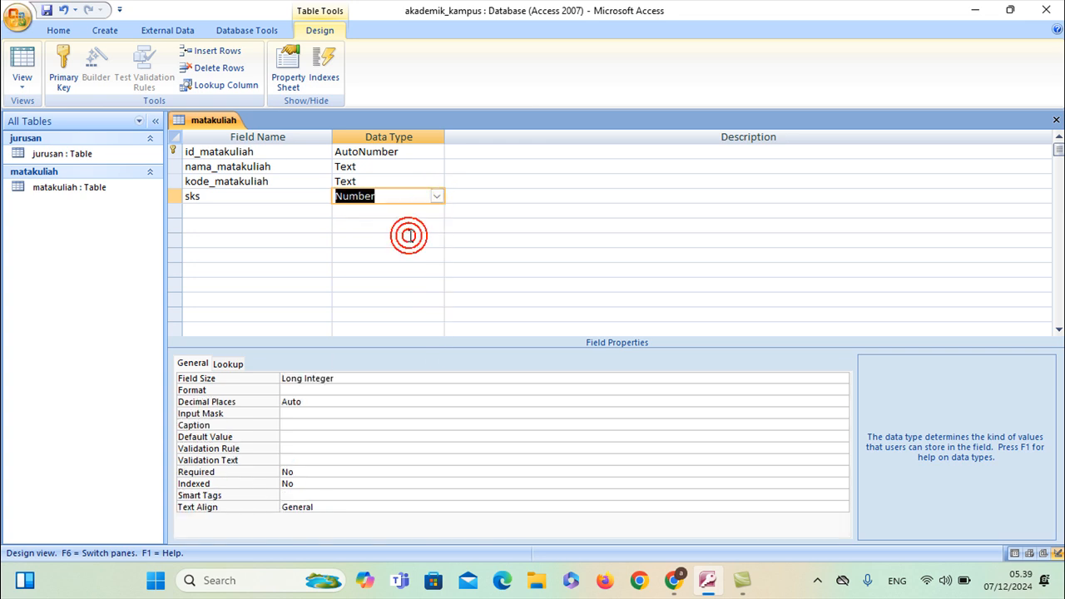
left_click(437, 196)
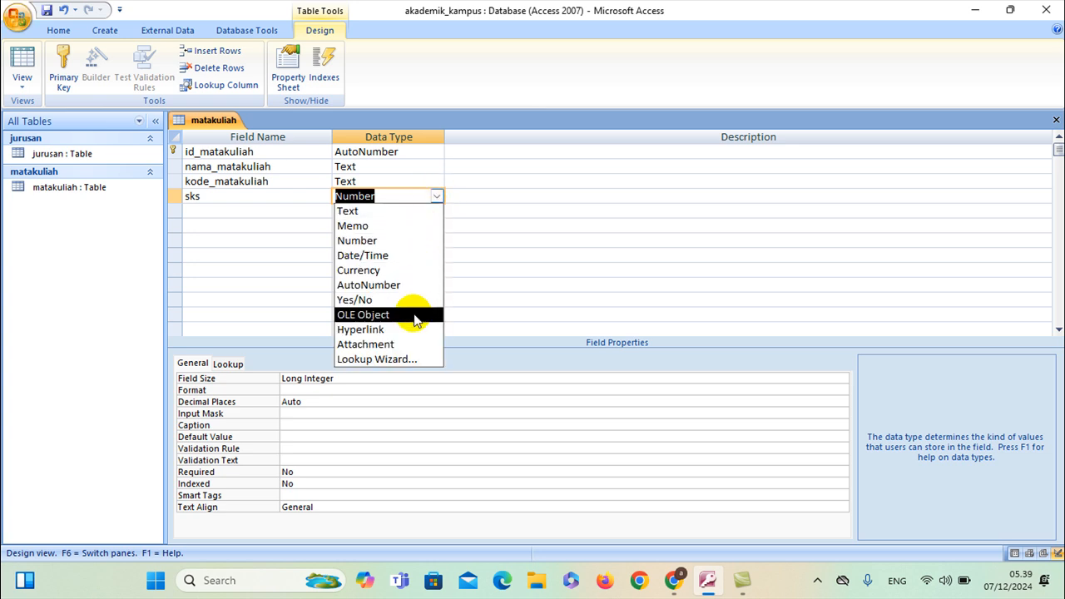
Use the Lookup Wizard to give sks a typed value list of 1, 2, 3 and 4
left_click(403, 360)
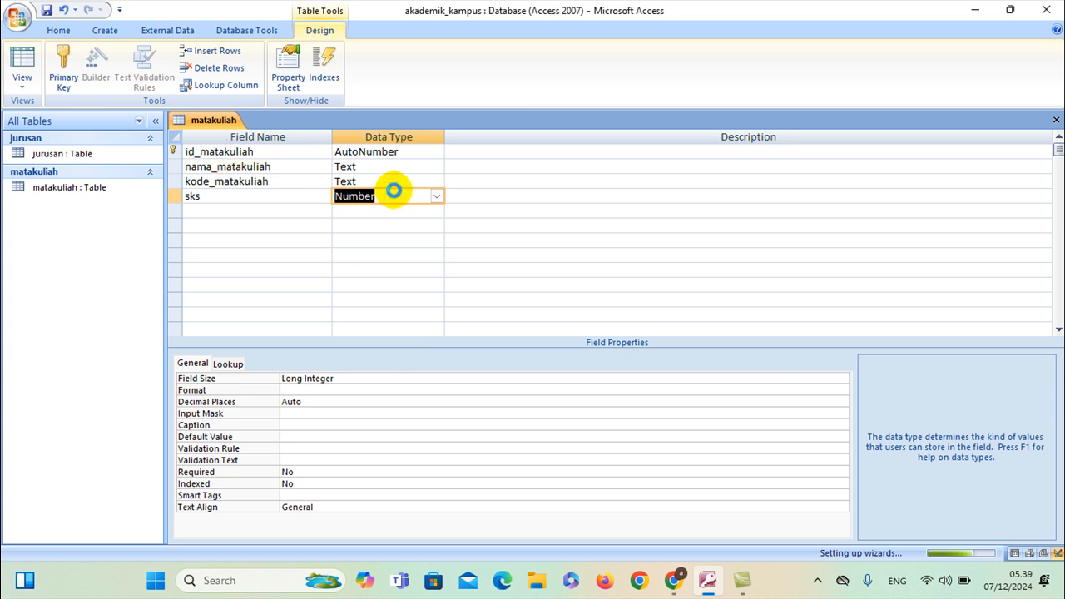
left_click(489, 209)
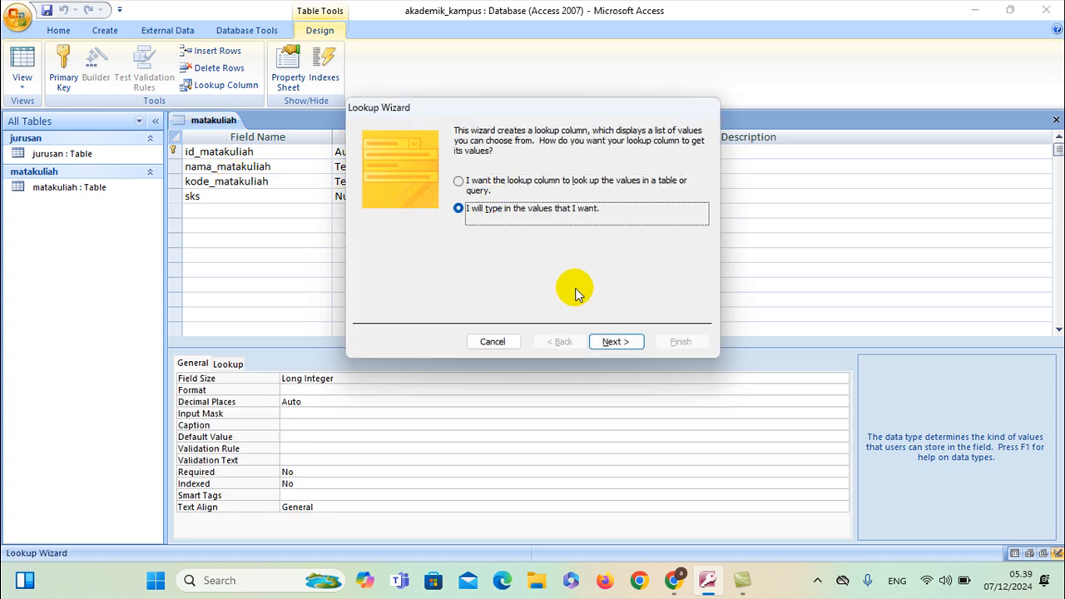
left_click(613, 342)
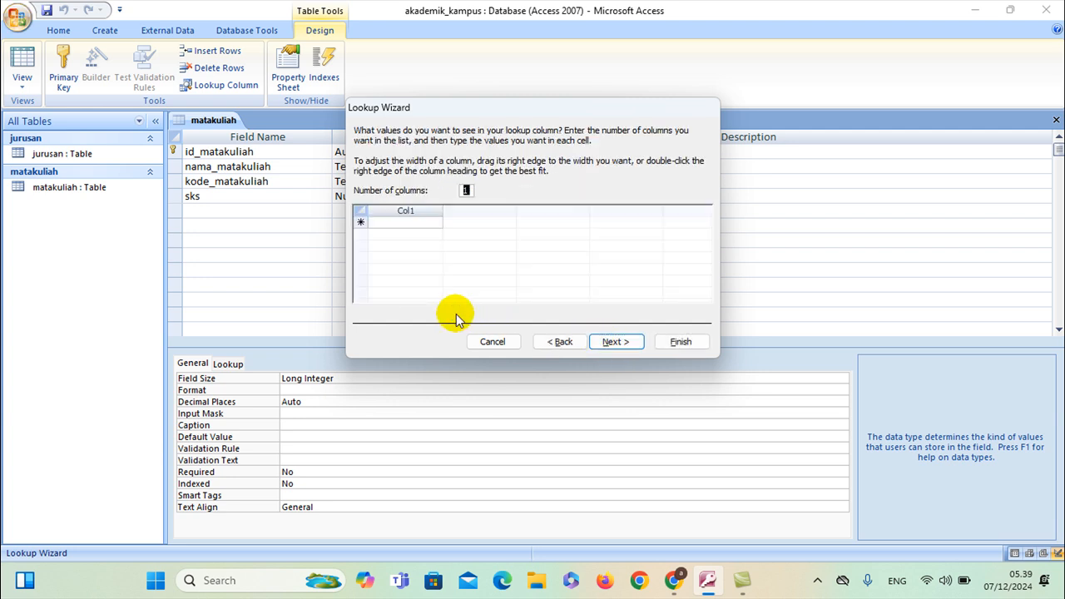
left_click(417, 222)
type("1")
key("Down")
type("2")
key("Down")
type("3")
key("Down")
type("4")
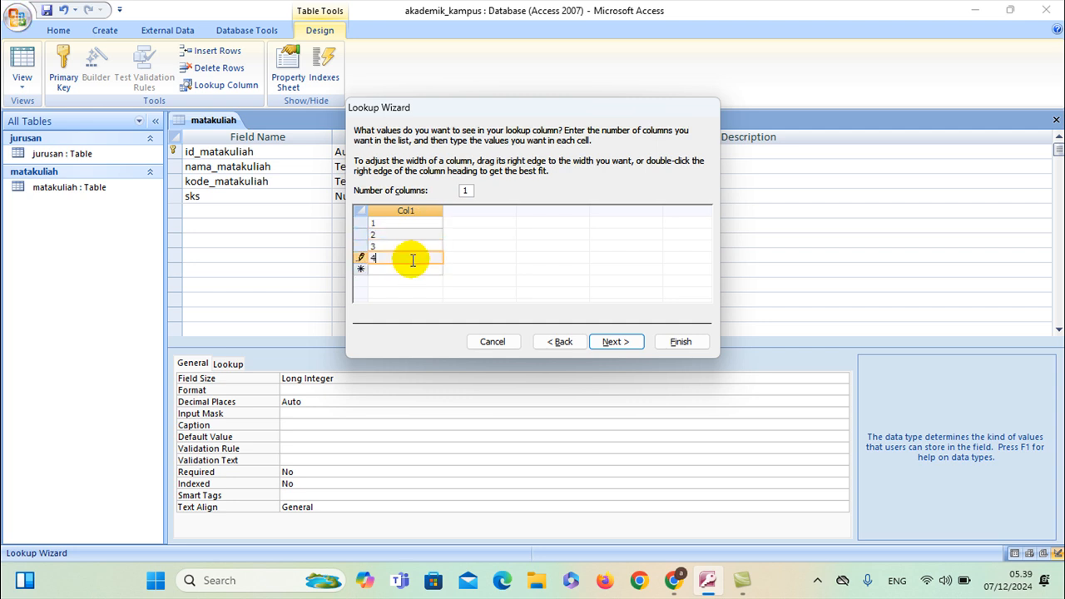
Finish the sks lookup and start a new field row below sks
left_click(610, 342)
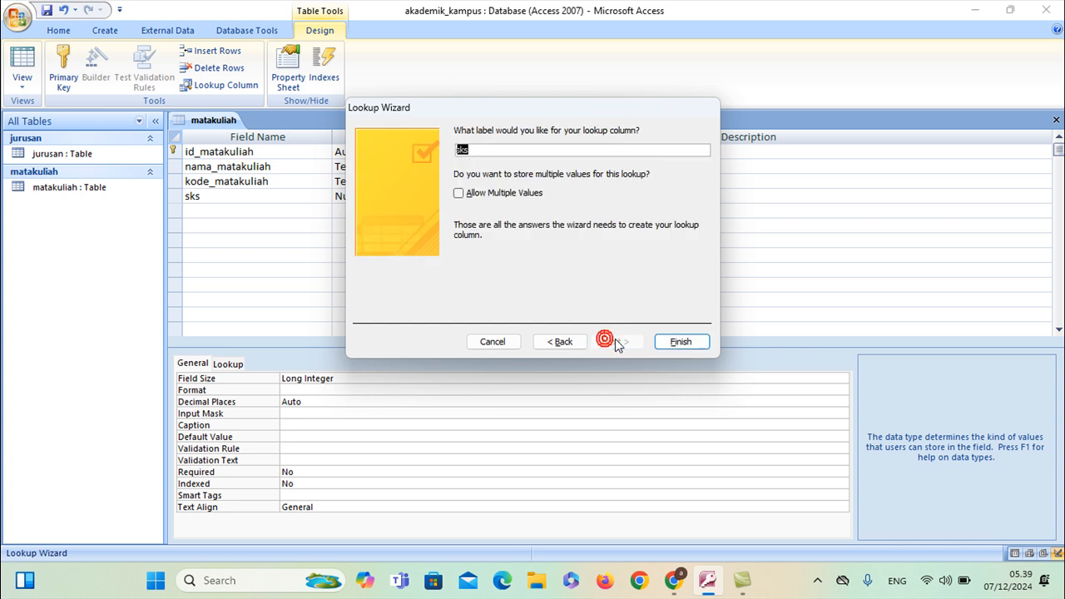
left_click(678, 342)
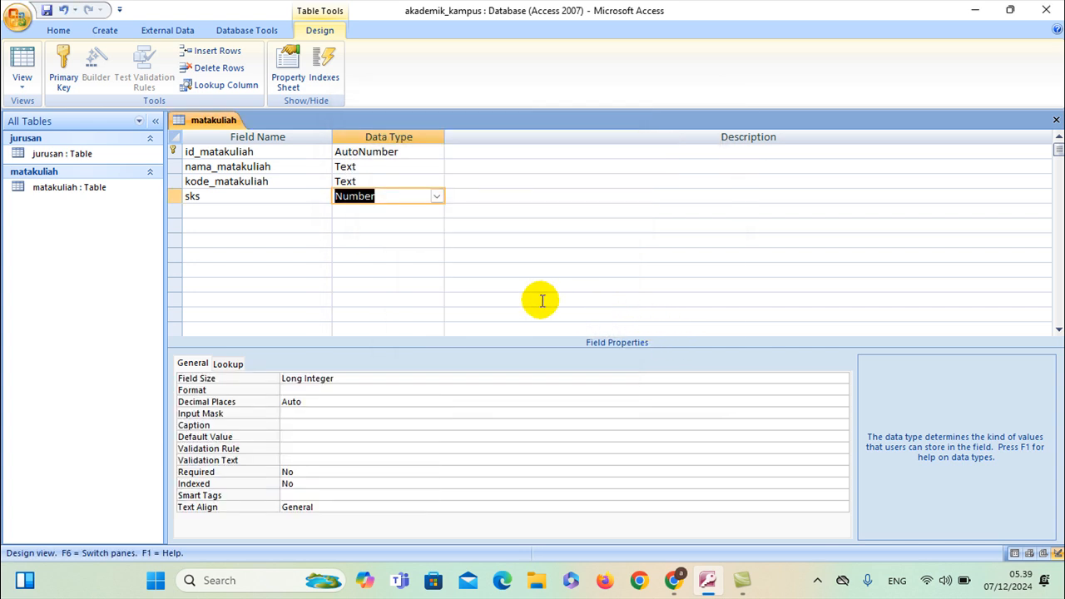
left_click(261, 215)
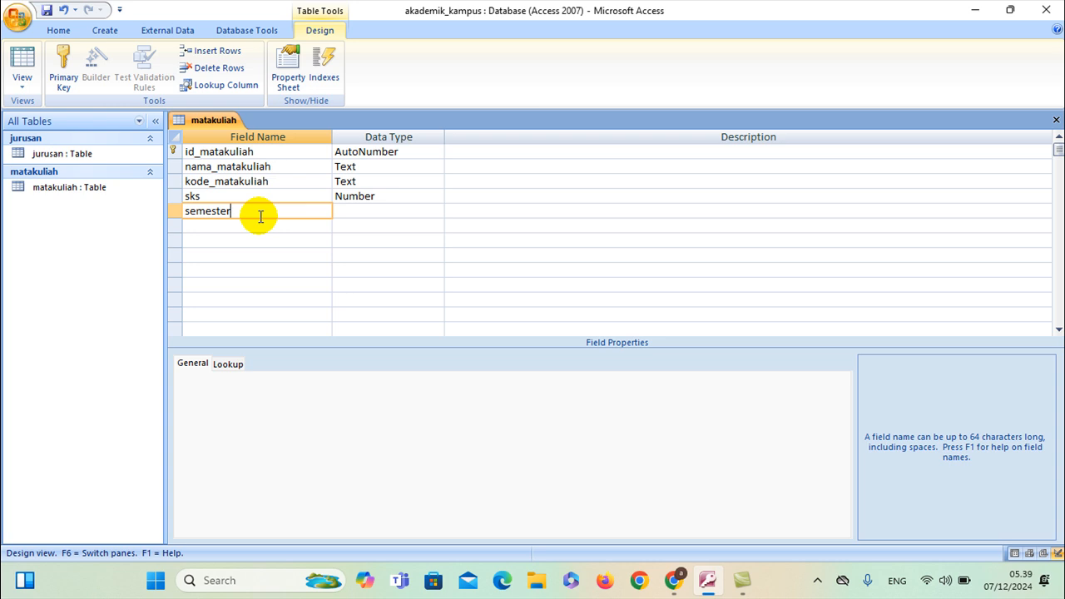
Make semester a Lookup Wizard list with the values Ganjil and Genap, then add the id_jurusan field below it
left_click(393, 213)
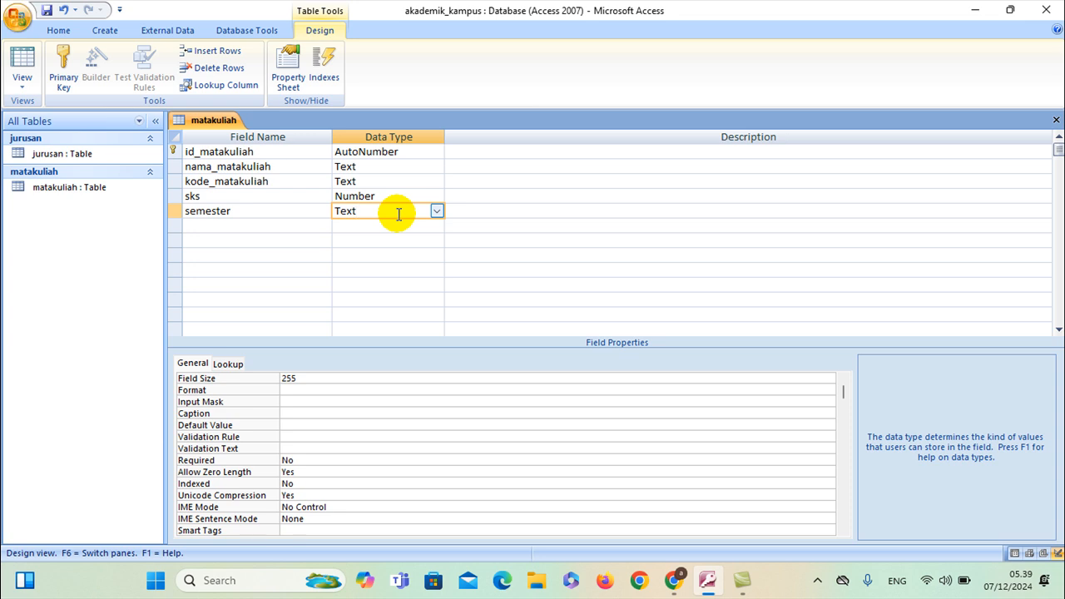
left_click(433, 213)
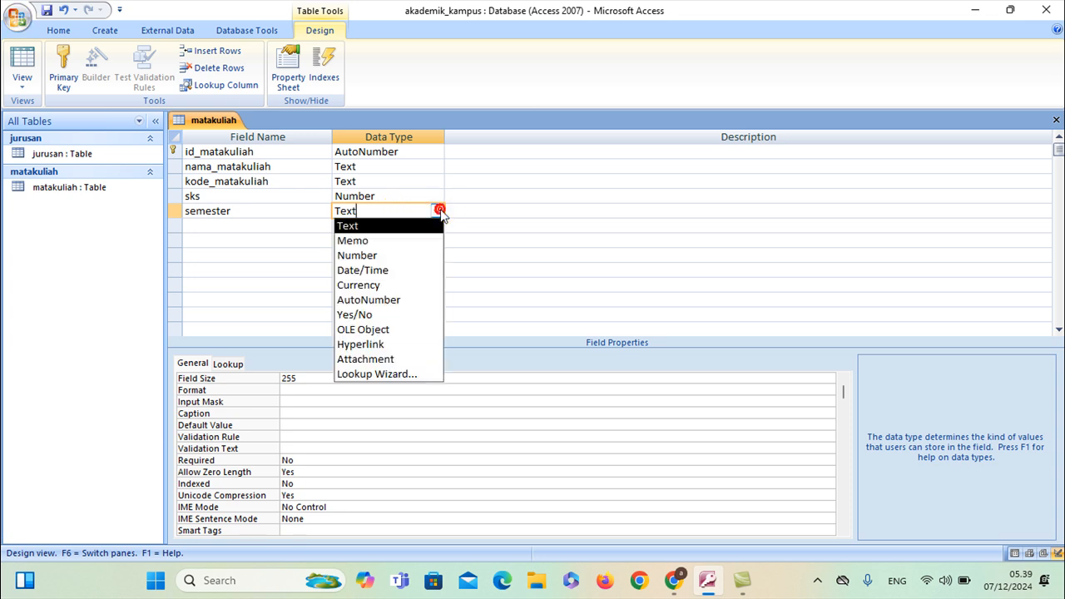
left_click(381, 376)
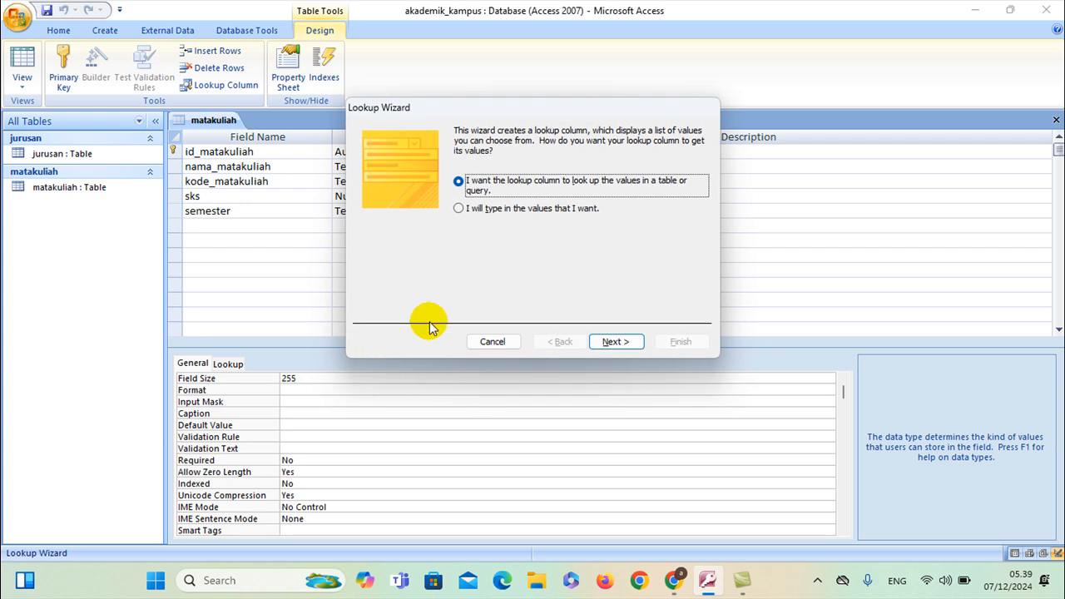
left_click(544, 213)
left_click(614, 341)
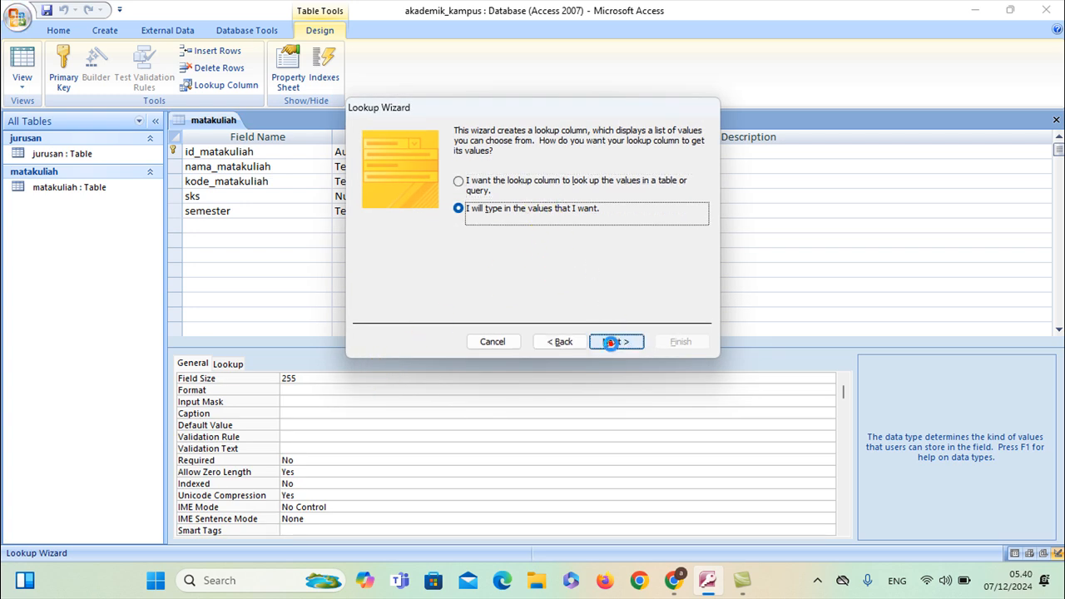
left_click(394, 223)
type("Ga")
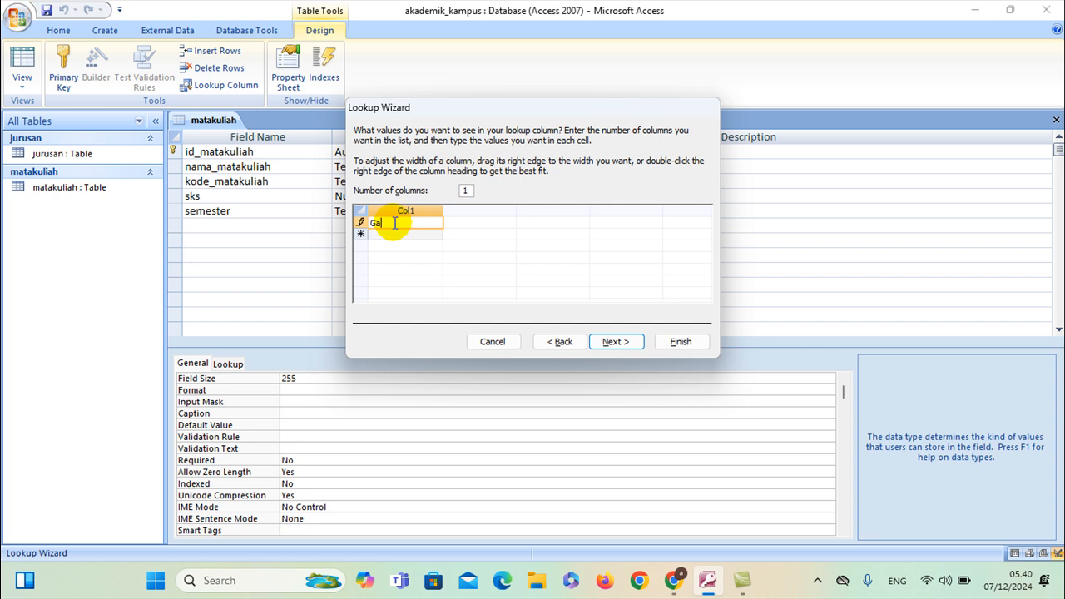
type("njil")
left_click(394, 234)
type("Gena")
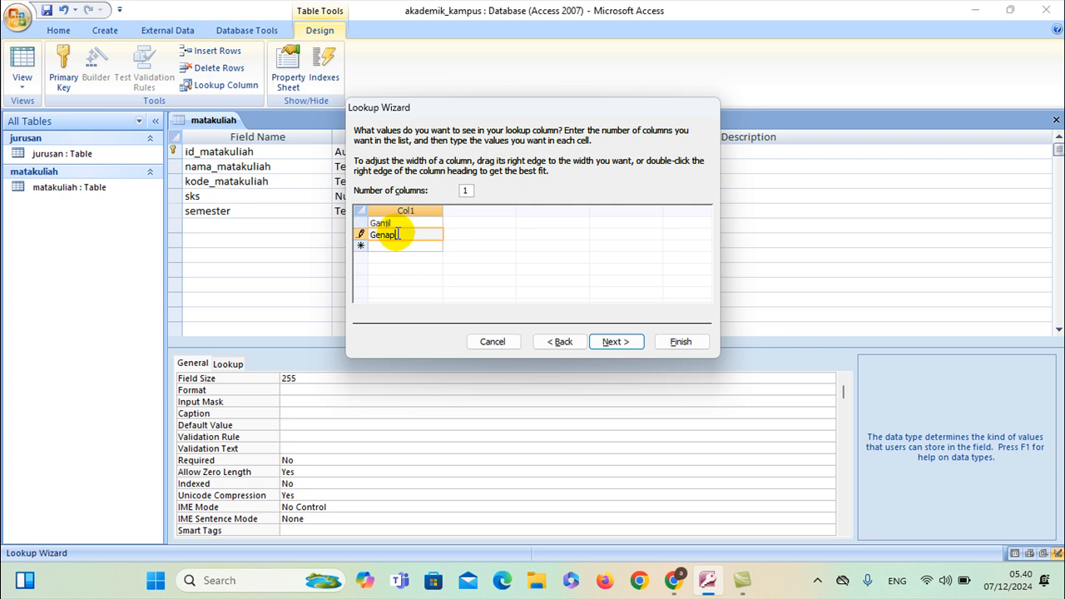
type("p")
left_click(614, 341)
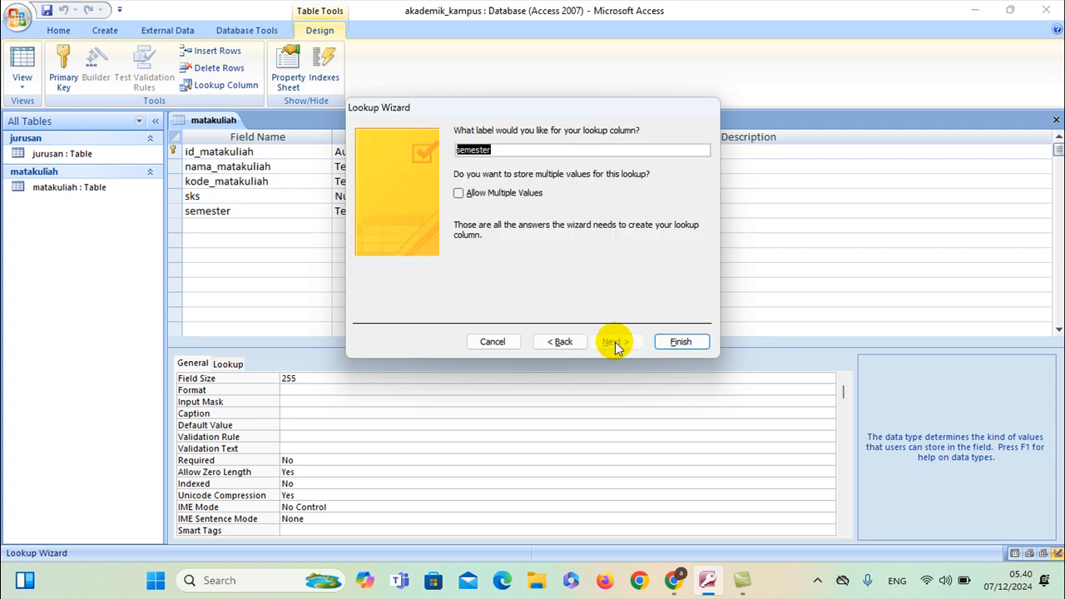
left_click(678, 341)
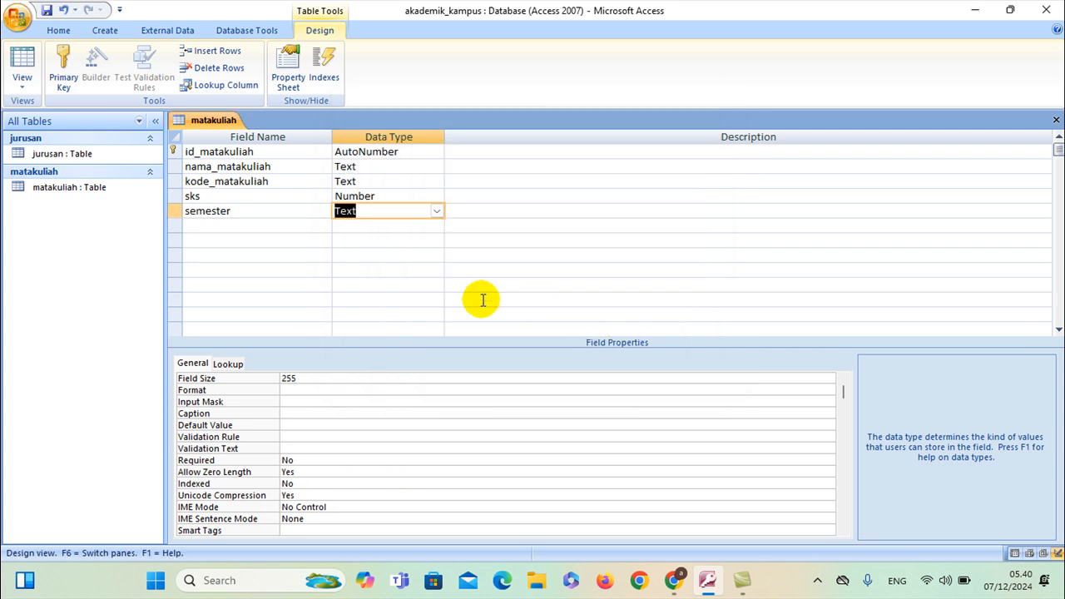
left_click(284, 227)
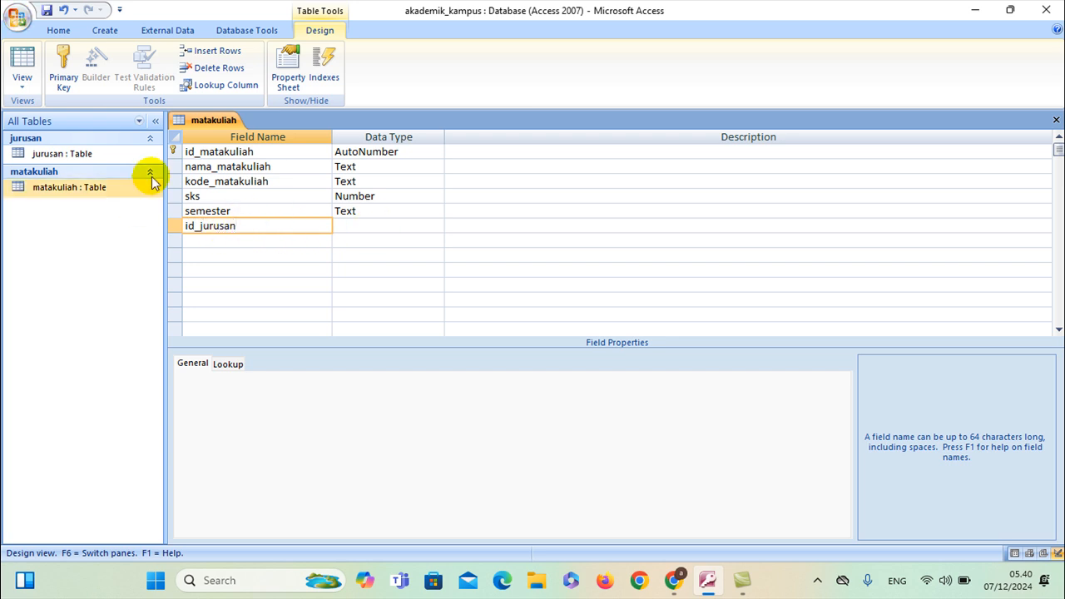
Make id_jurusan a Number field and set its Display Control to Combo Box
left_click(348, 225)
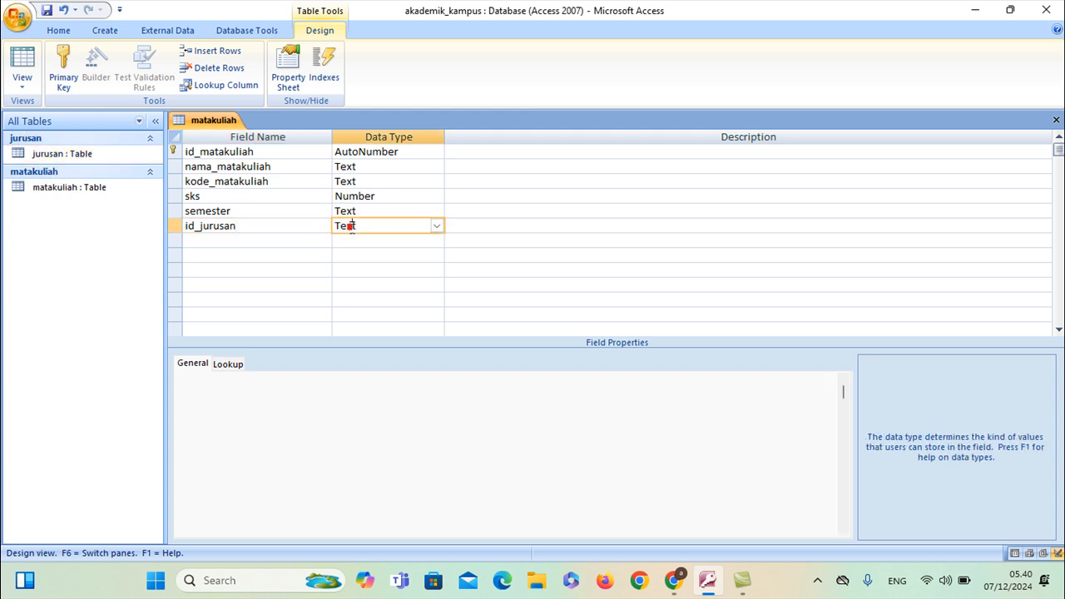
left_click(435, 226)
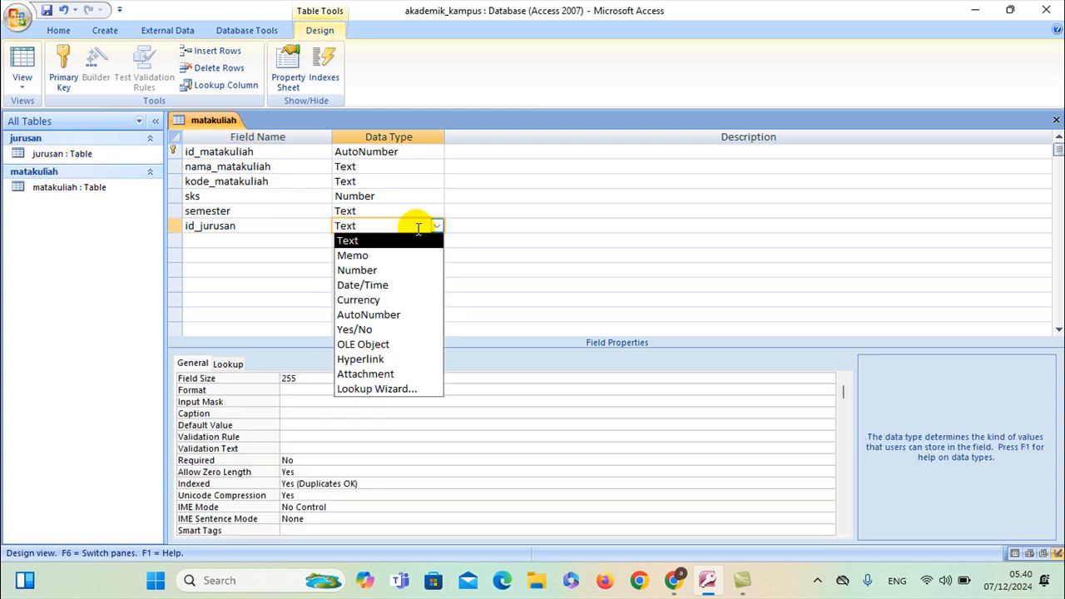
left_click(370, 269)
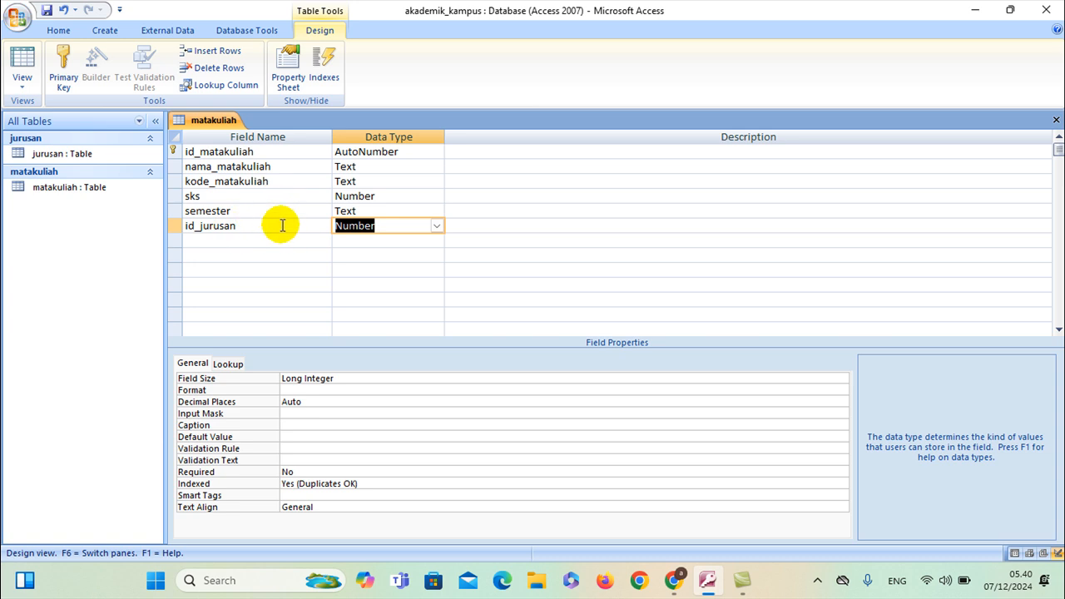
left_click(226, 364)
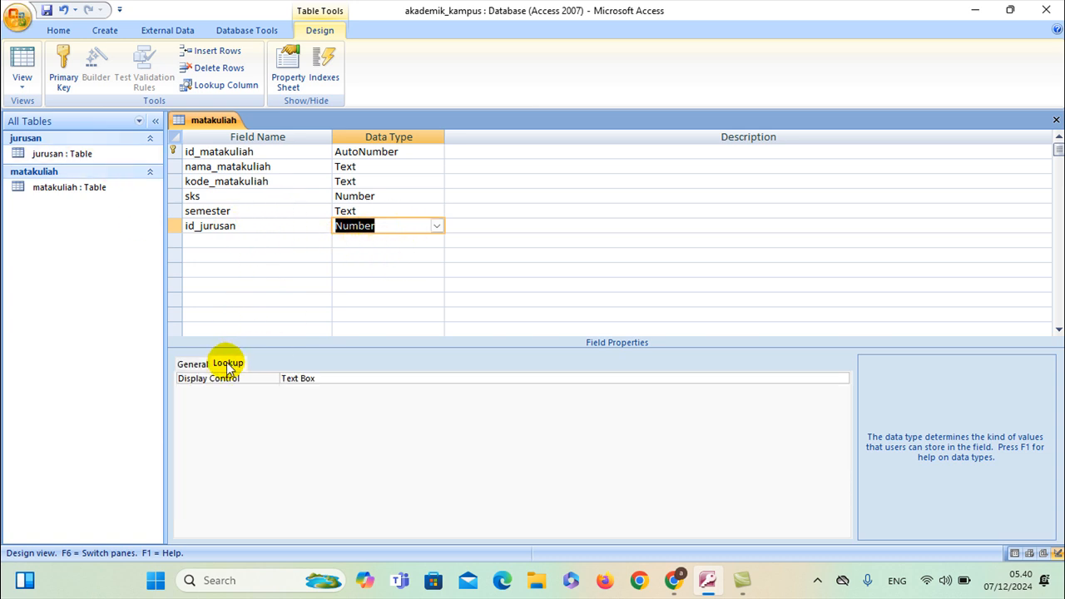
left_click(842, 380)
left_click(842, 379)
left_click(842, 379)
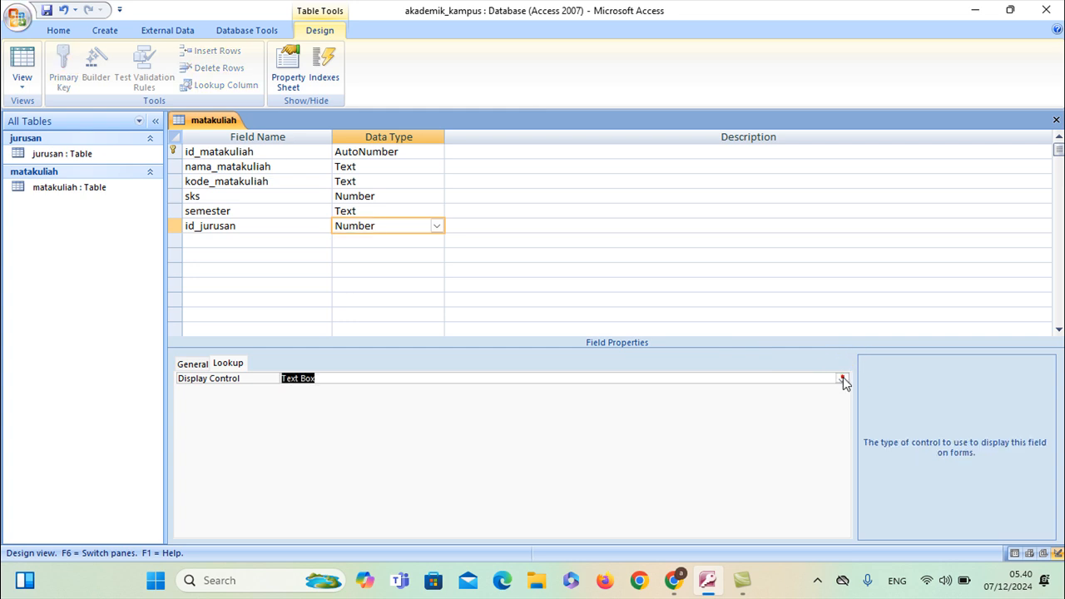
left_click(843, 379)
left_click(537, 408)
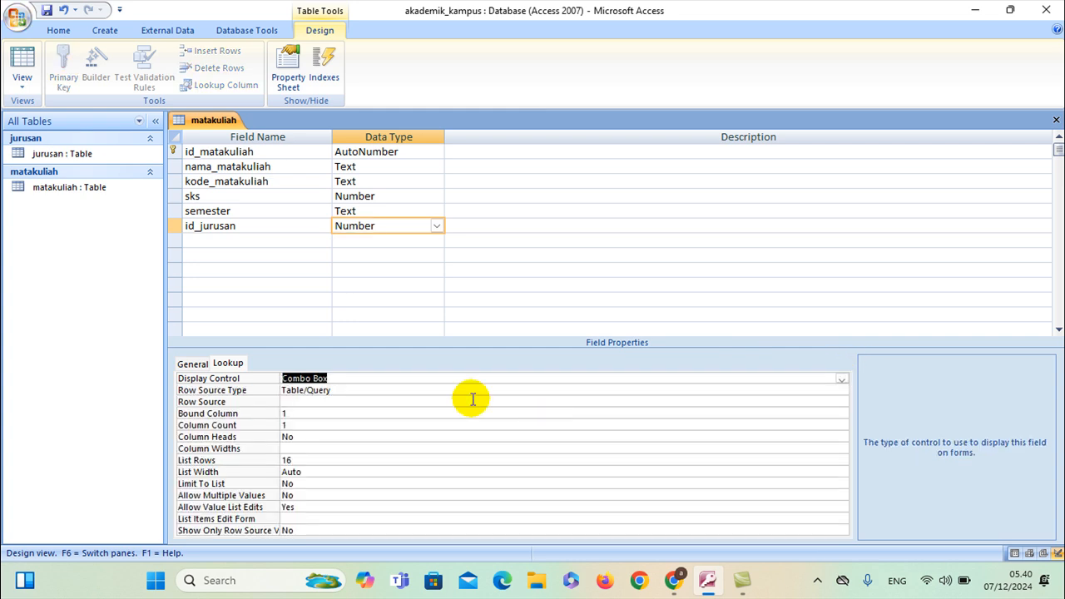
left_click(373, 400)
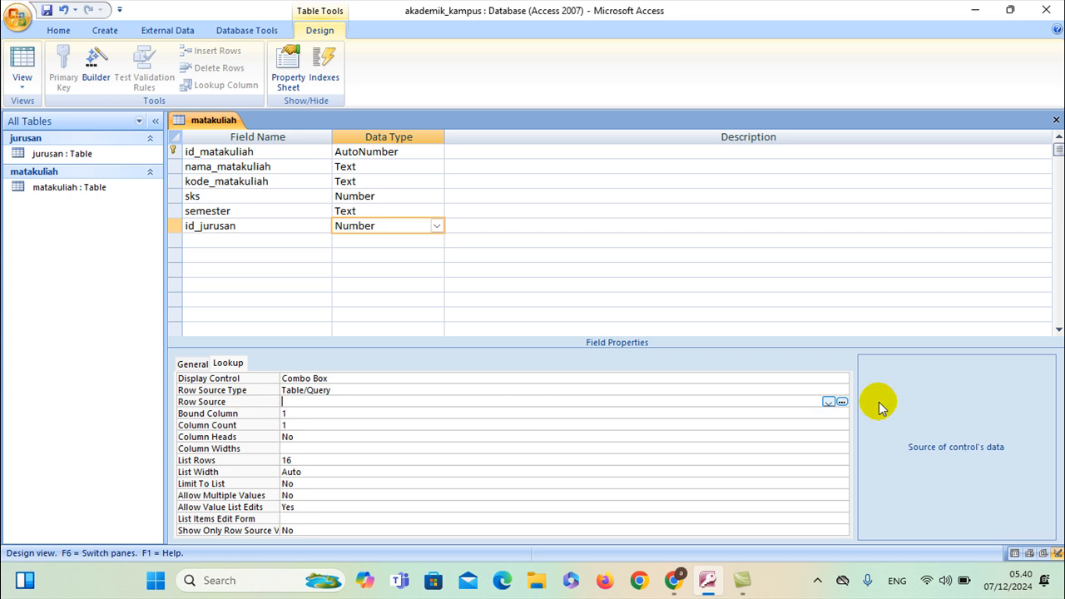
Build id_jurusan's row source query selecting nama_jurusan from jurusan, then save and close the builder
left_click(841, 402)
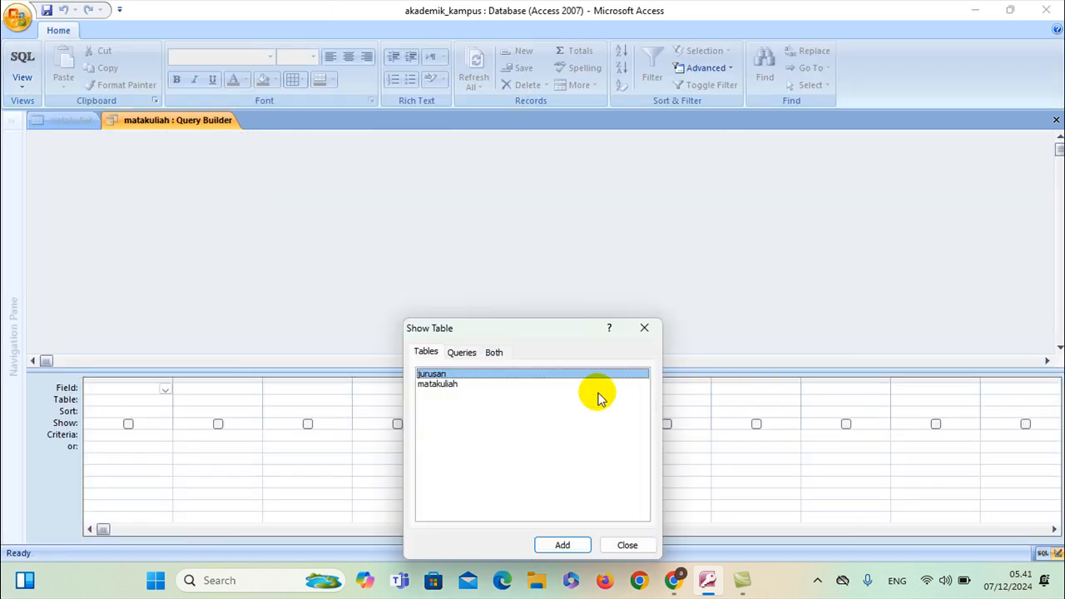
left_click(564, 545)
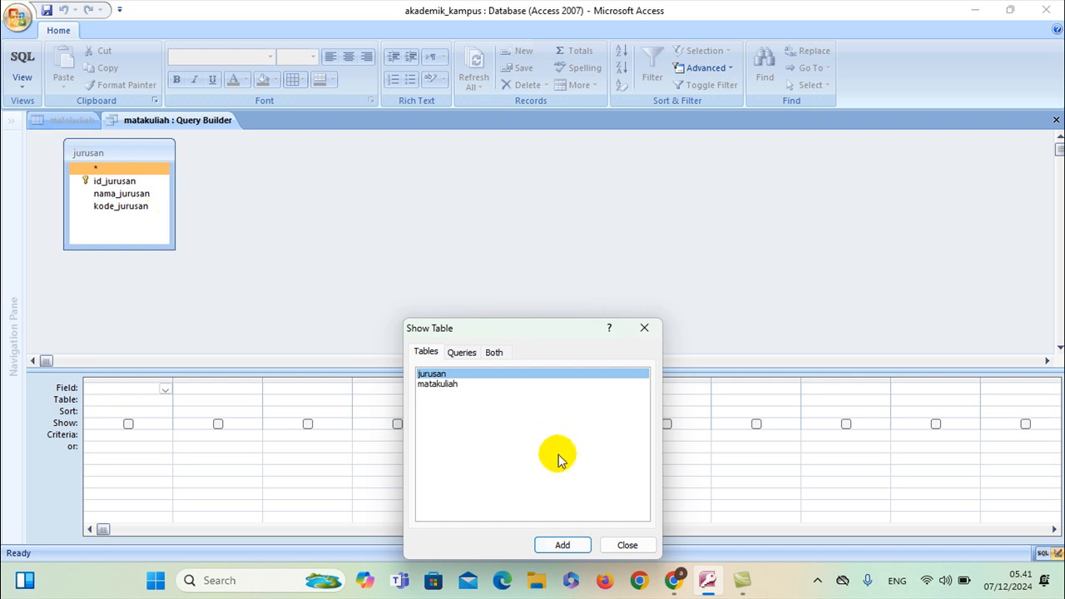
left_click(625, 543)
left_click(101, 194)
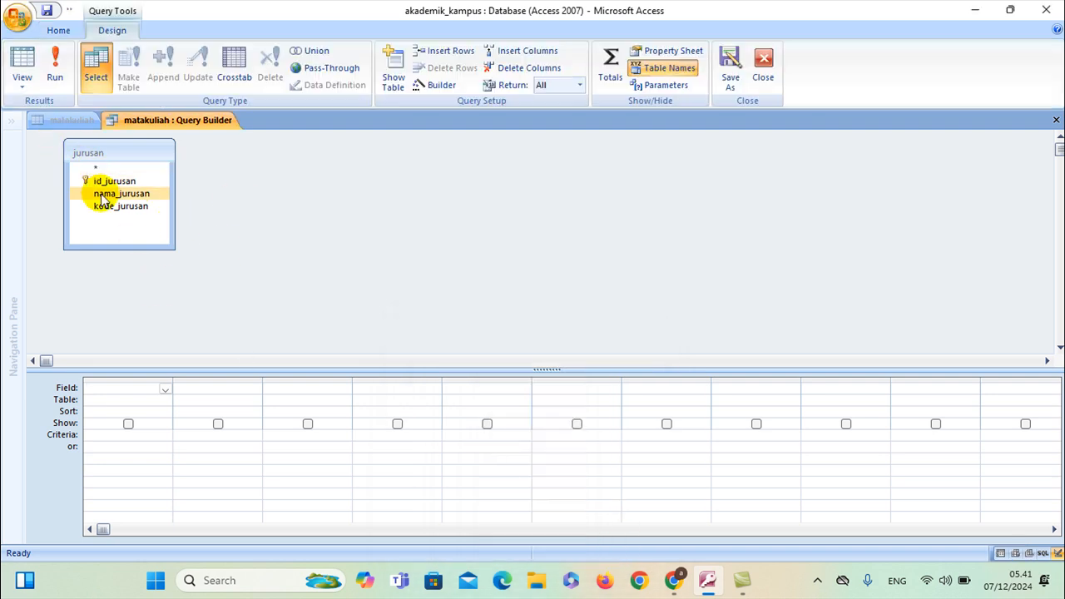
double_click(105, 195)
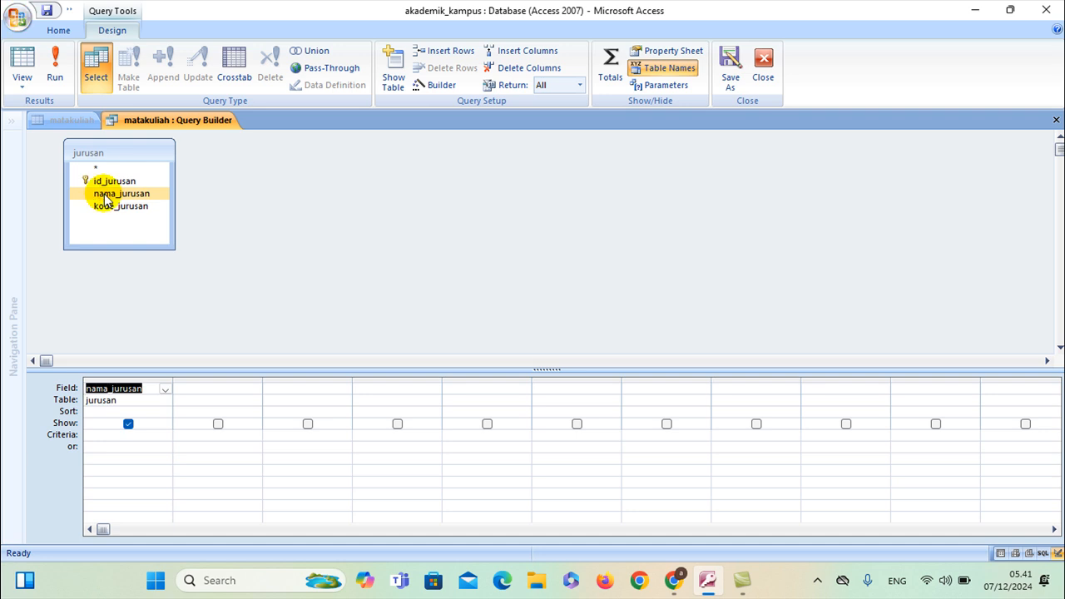
right_click(143, 121)
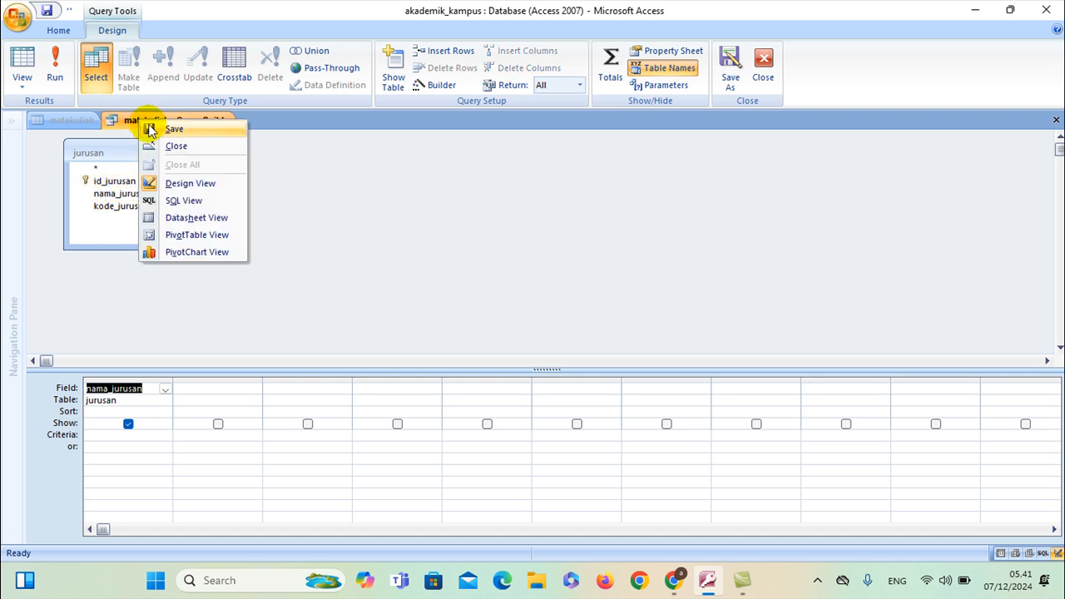
left_click(150, 129)
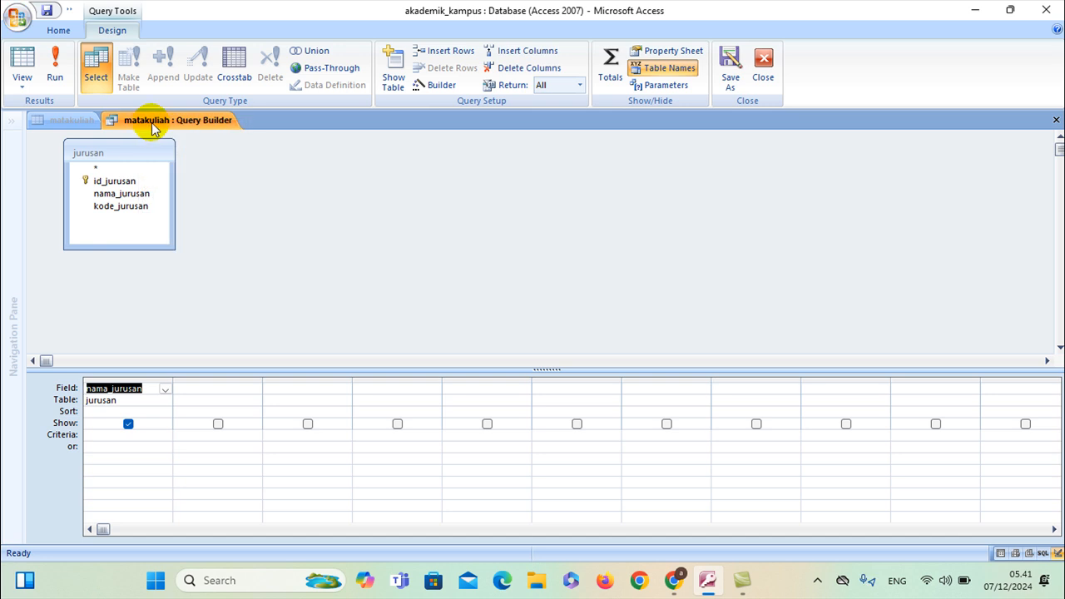
right_click(149, 122)
left_click(164, 146)
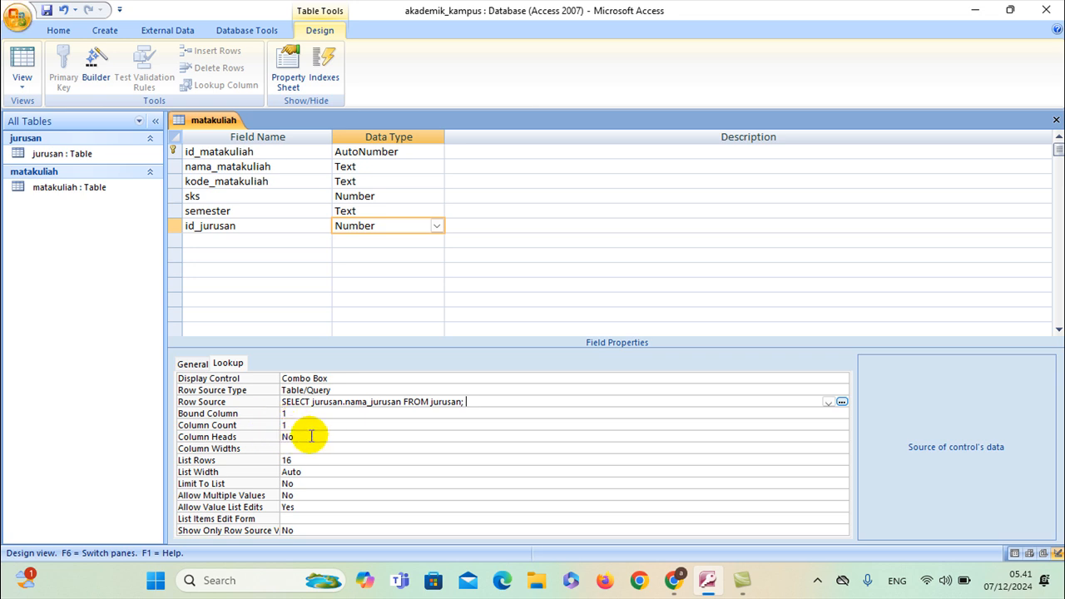
Save and close the matakuliah table design
right_click(213, 120)
left_click(228, 131)
right_click(217, 120)
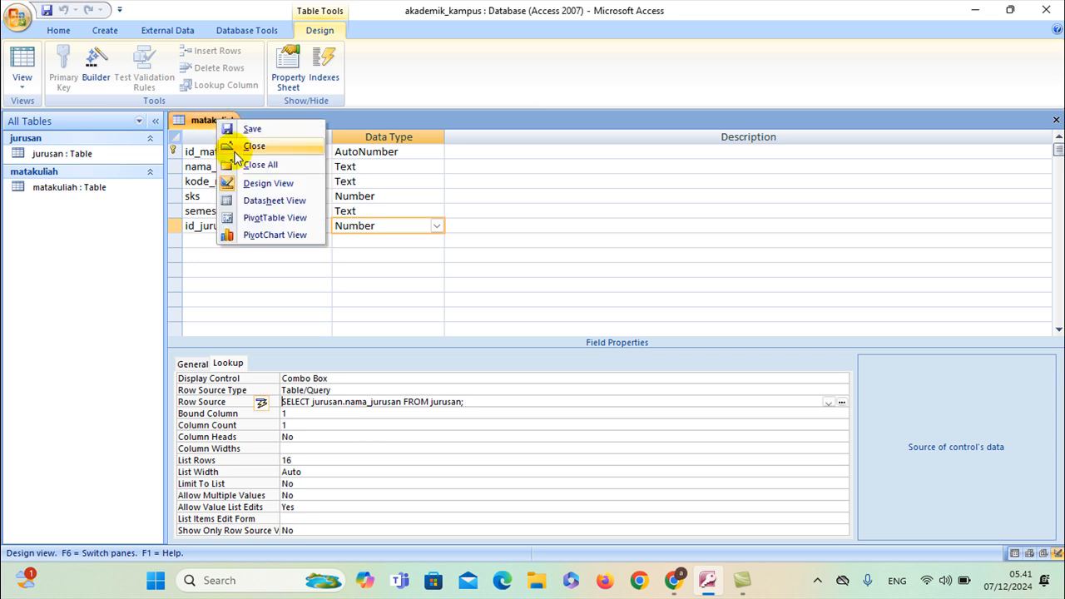
left_click(235, 148)
Group the navigation pane by Object Type so the objects appear under Tables
left_click(138, 122)
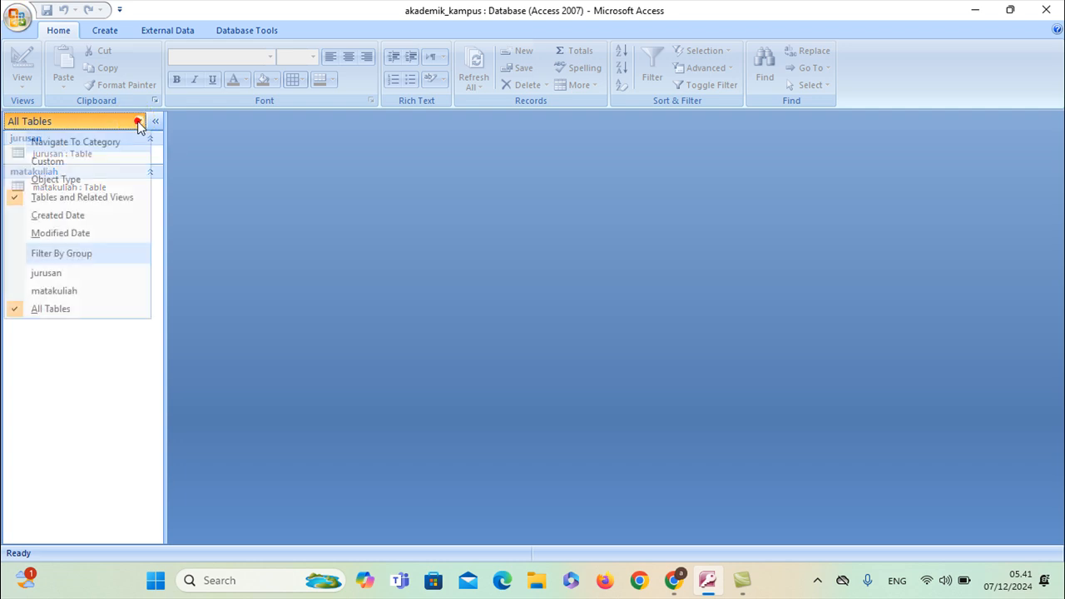
left_click(71, 180)
left_click(70, 204)
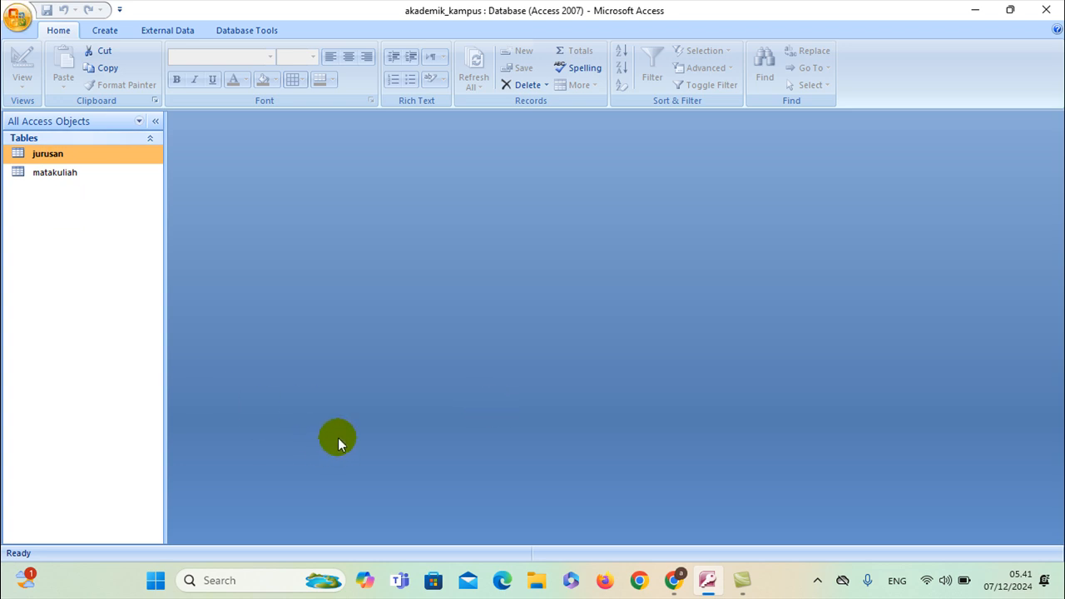
Ask ChatGPT 'atribut tabel mahasiswa' and read through the suggested attribute list
left_click(674, 580)
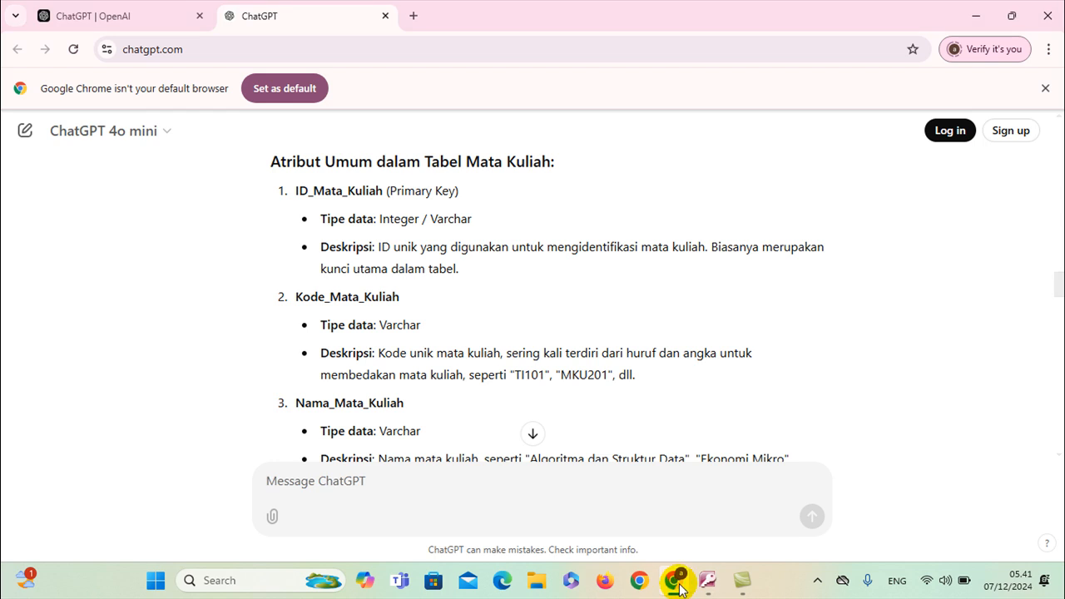
type("atribut tabel mahasiswa")
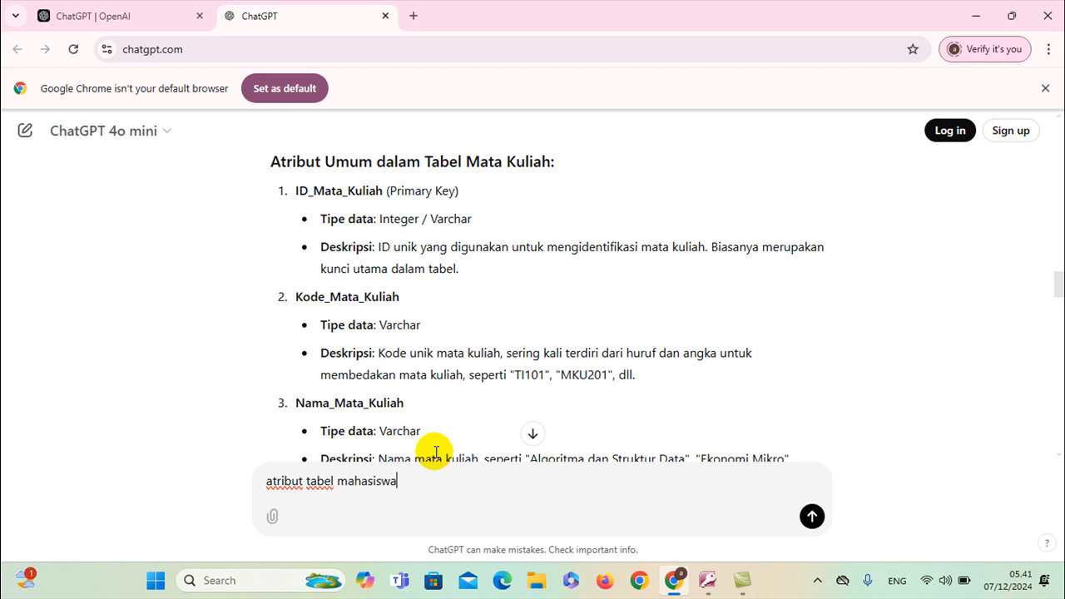
key("Return")
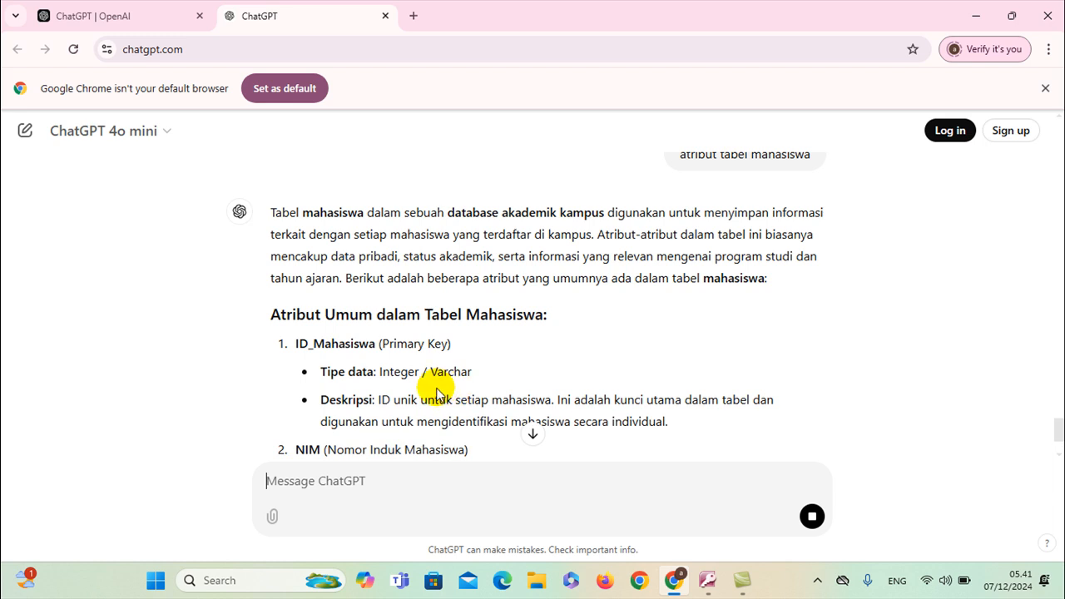
scroll(357, 333, "down", 2)
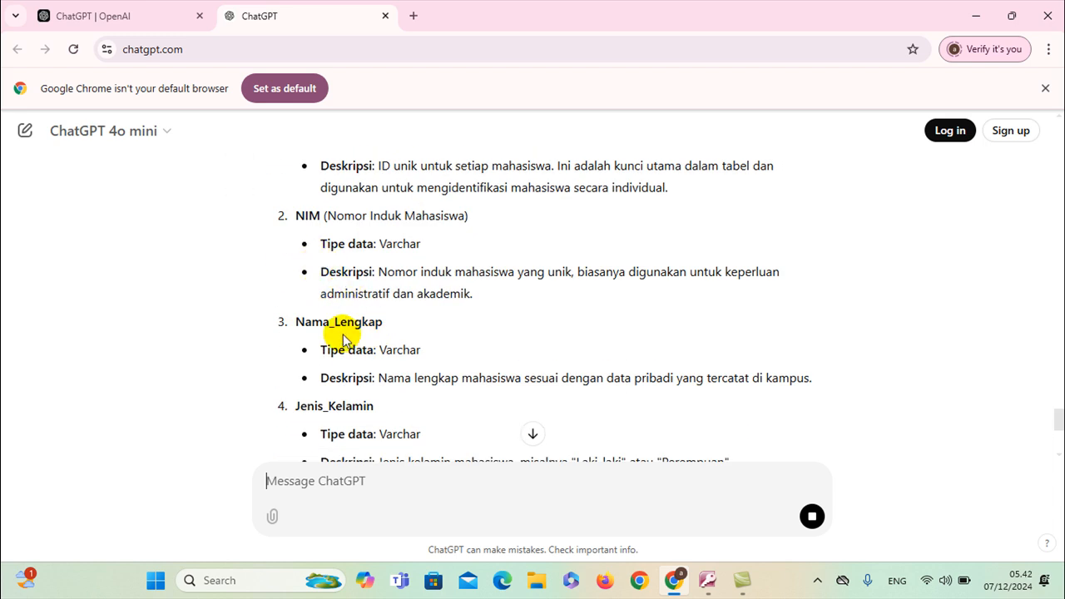
scroll(344, 351, "down", 1)
scroll(333, 346, "down", 3)
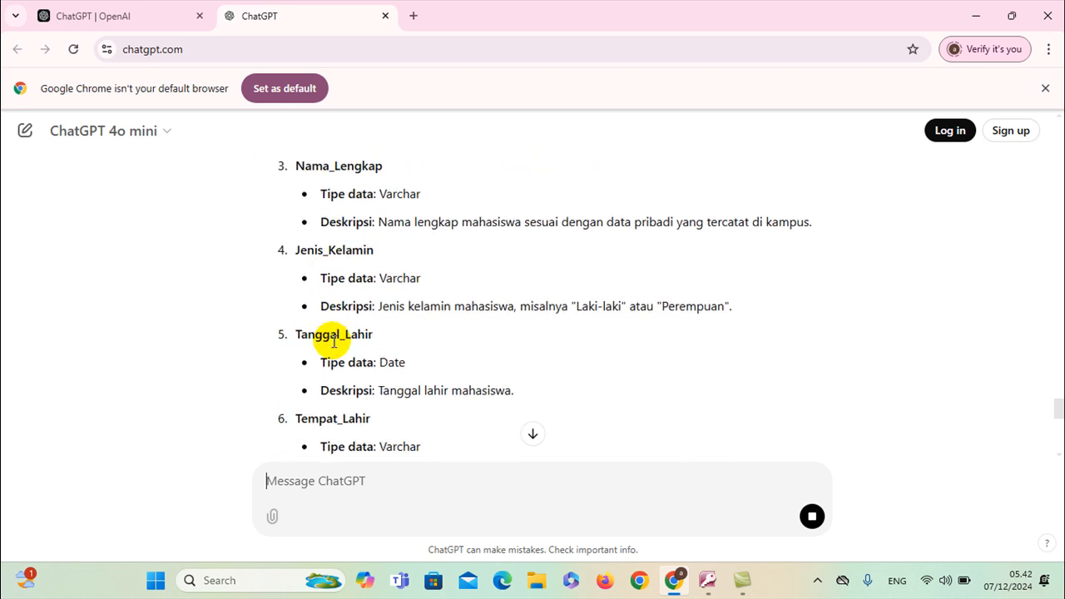
scroll(332, 341, "down", 4)
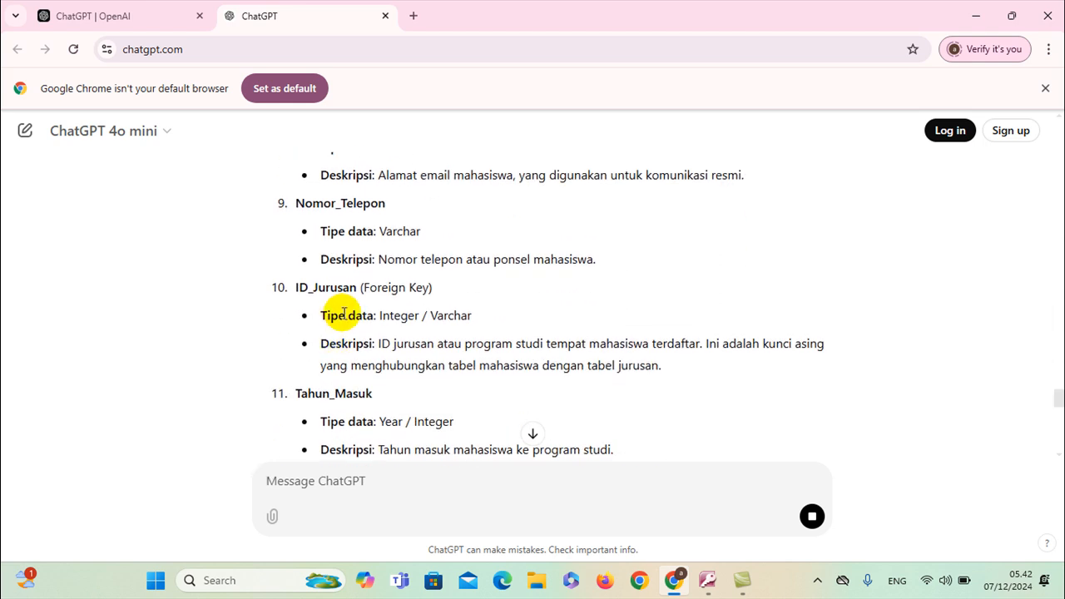
scroll(340, 312, "down", 3)
scroll(349, 324, "down", 6)
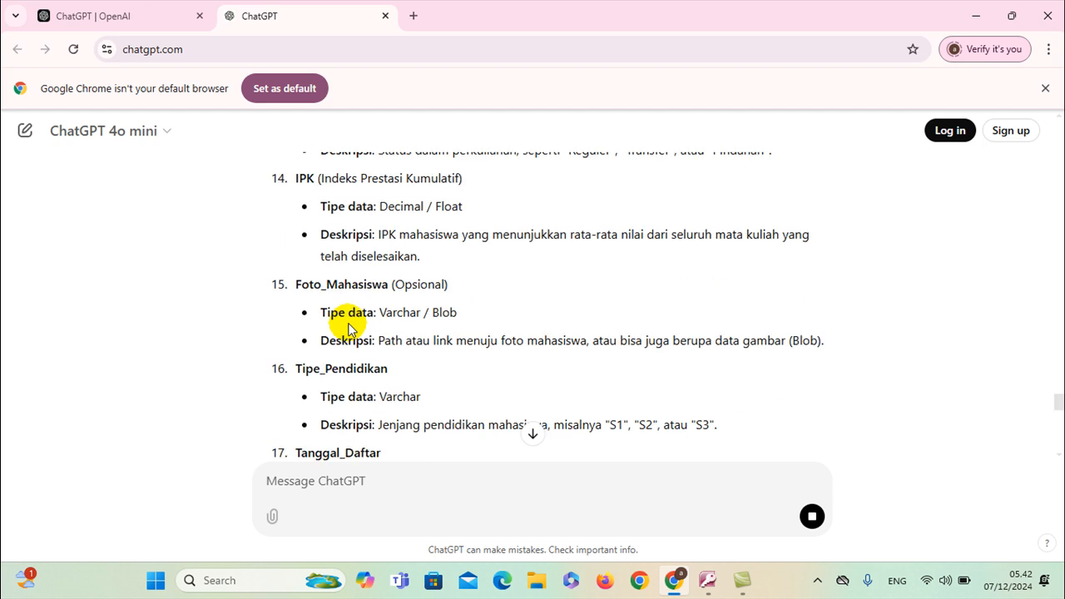
scroll(348, 324, "down", 3)
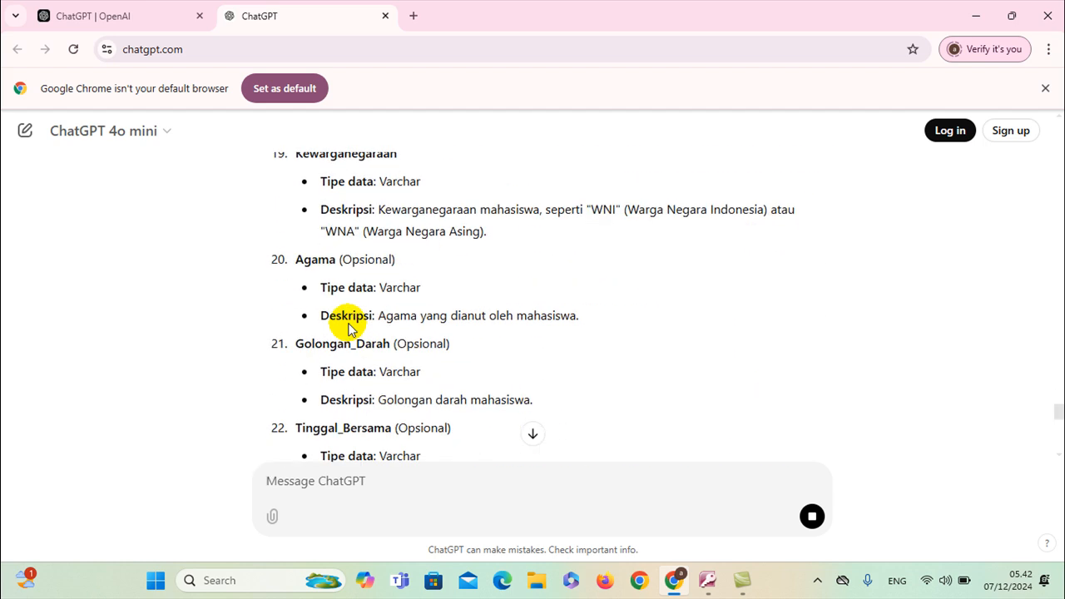
scroll(348, 326, "up", 15)
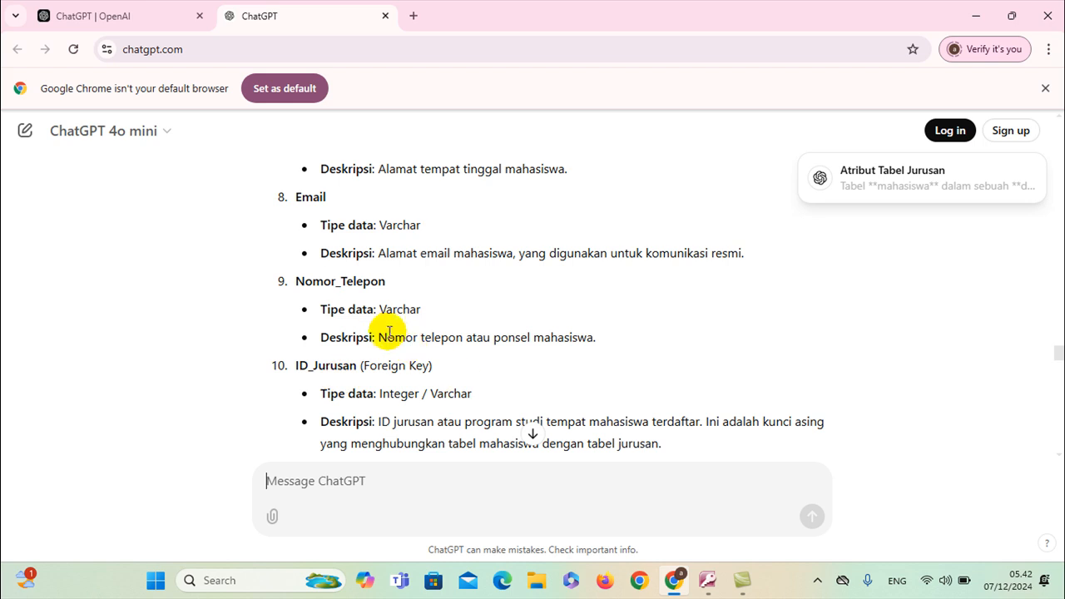
scroll(399, 337, "up", 4)
scroll(394, 333, "up", 7)
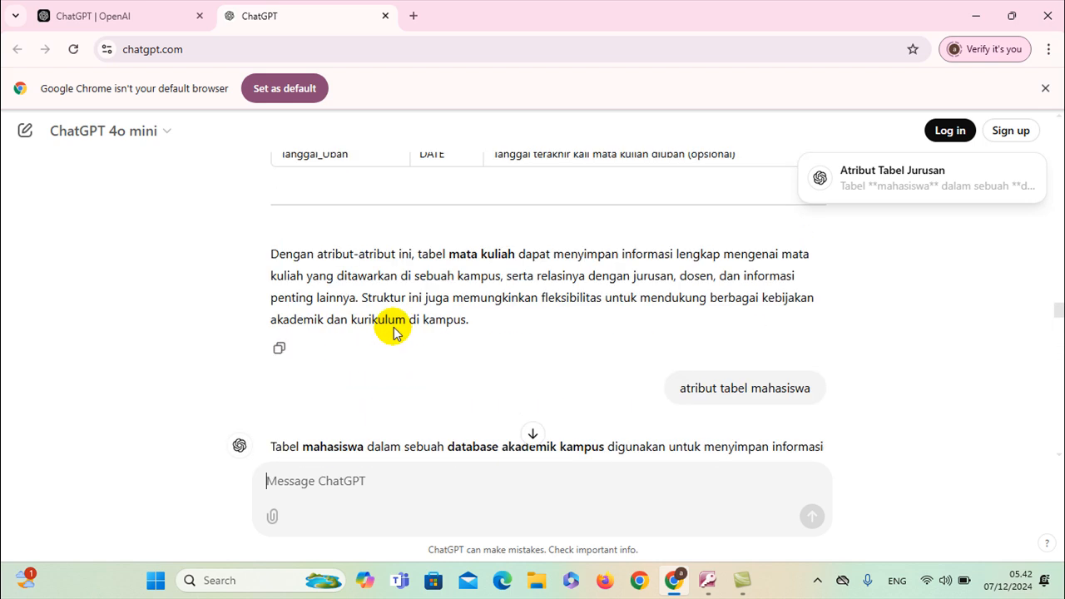
key("alt+Tab")
Create a new blank table and save it in Design View as 'mahasiswa'
left_click(108, 30)
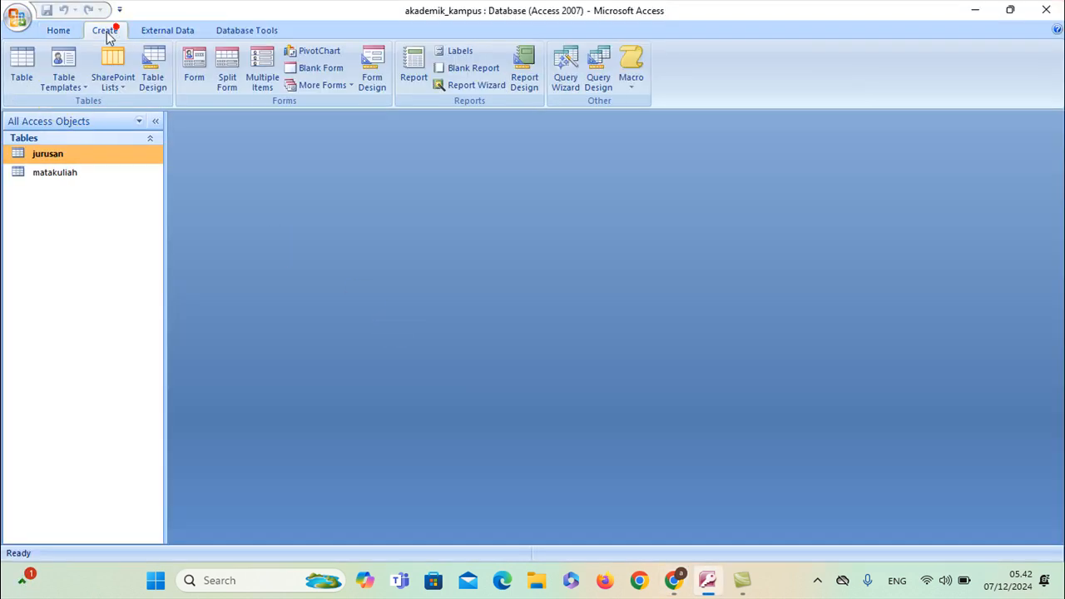
left_click(22, 63)
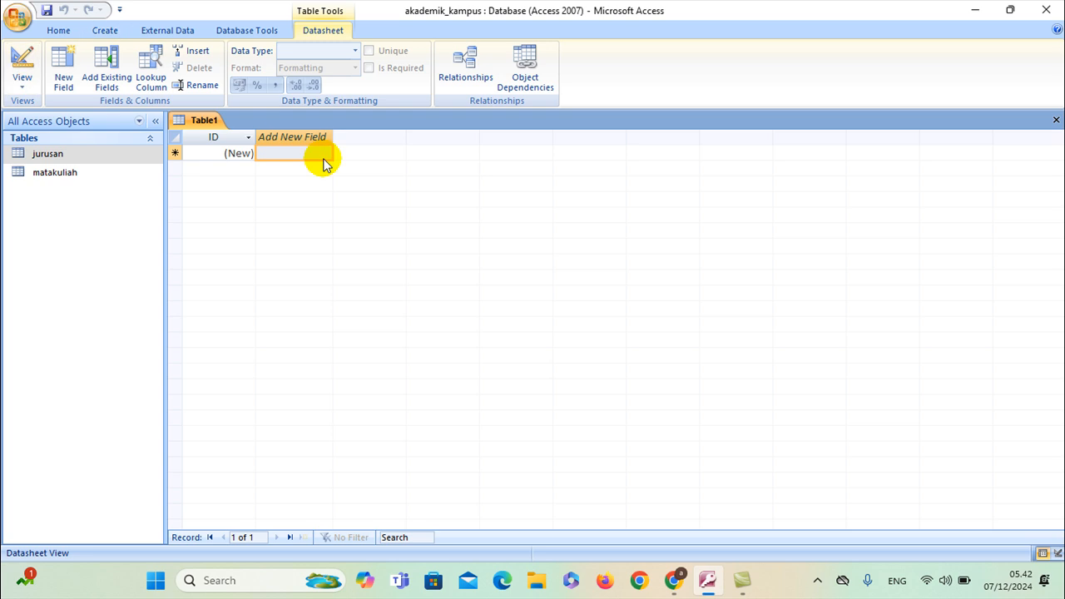
left_click(21, 79)
left_click(36, 152)
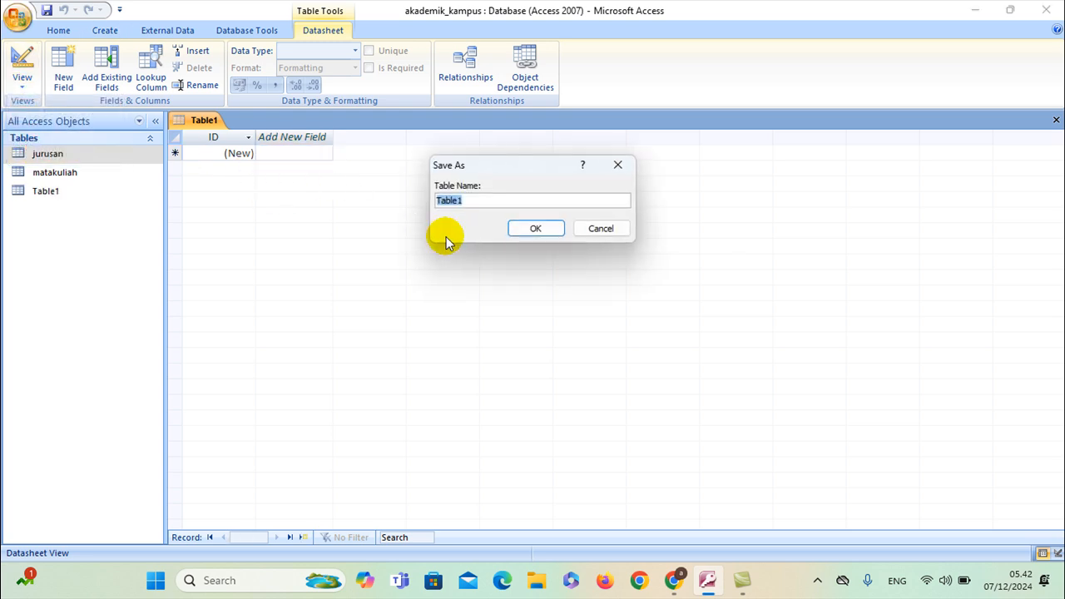
type("mahasiswa")
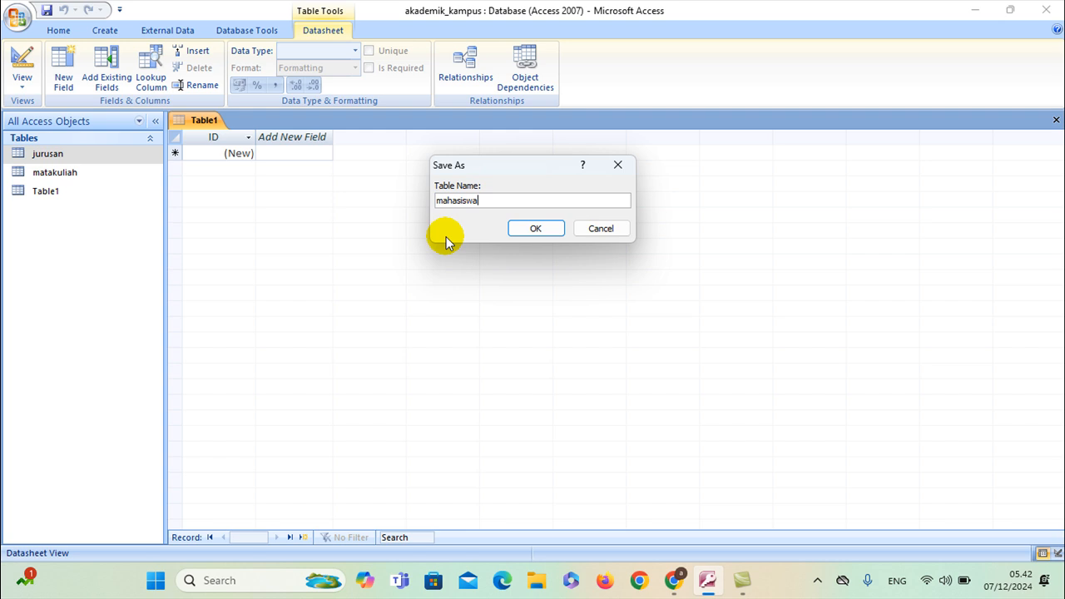
left_click(551, 230)
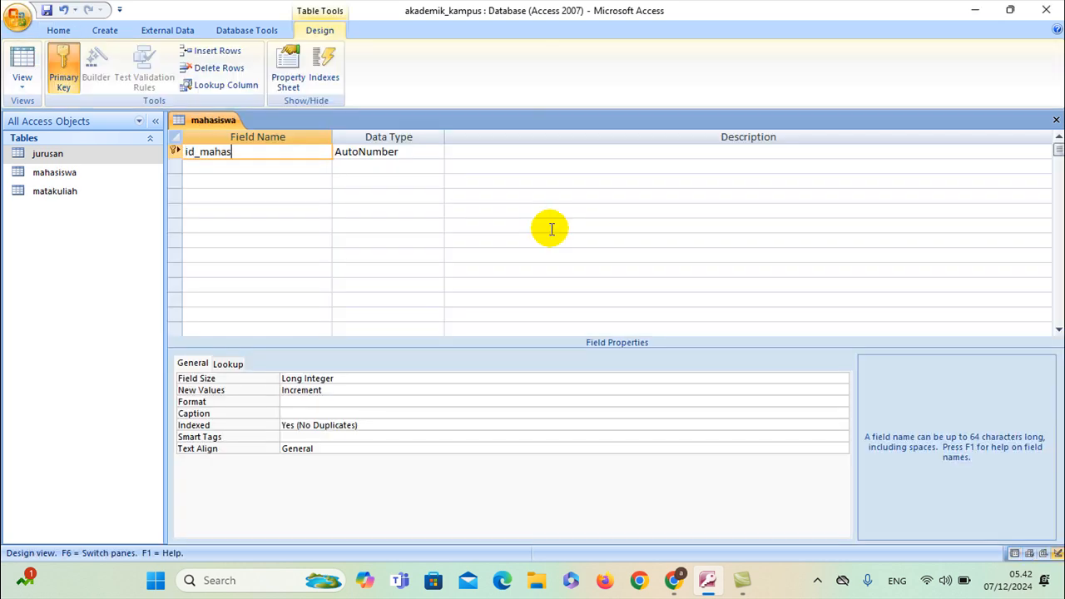
Add NIM, nama_lengkap and tempat_lahir as Text fields
left_click(256, 170)
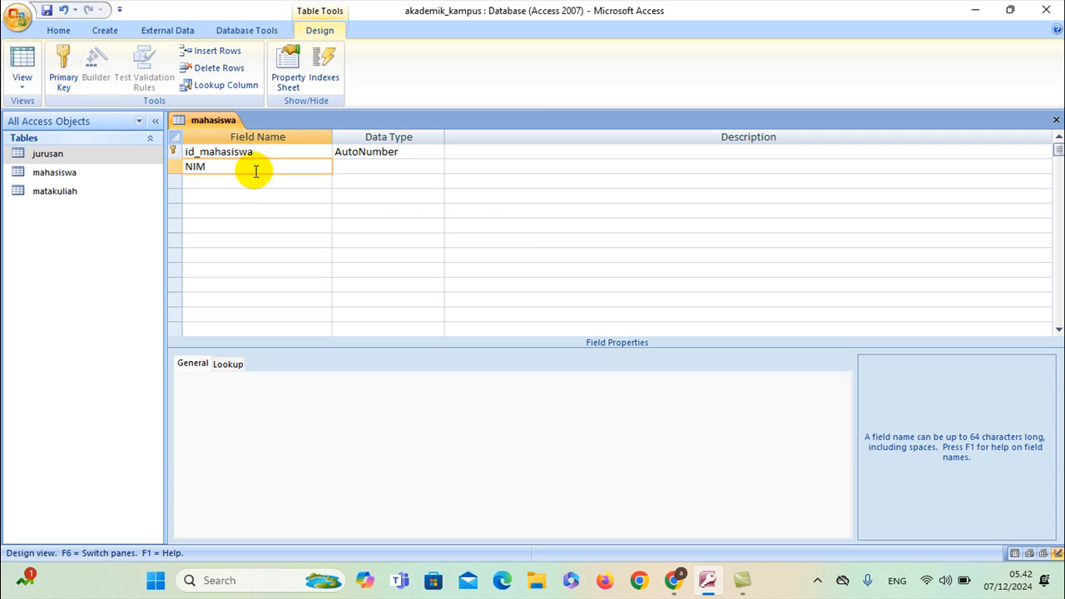
left_click(361, 166)
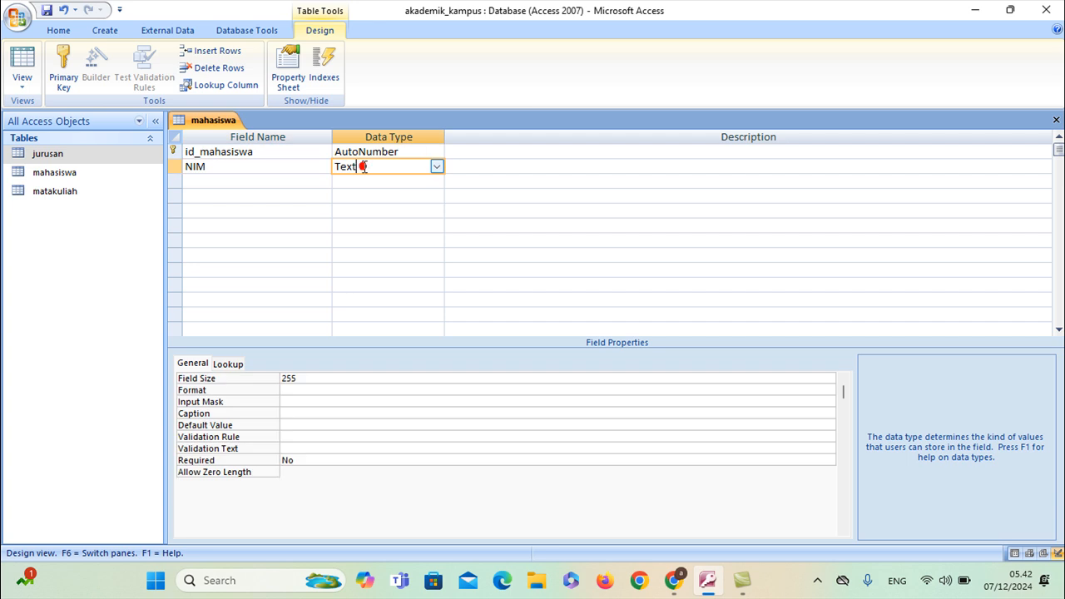
left_click(262, 182)
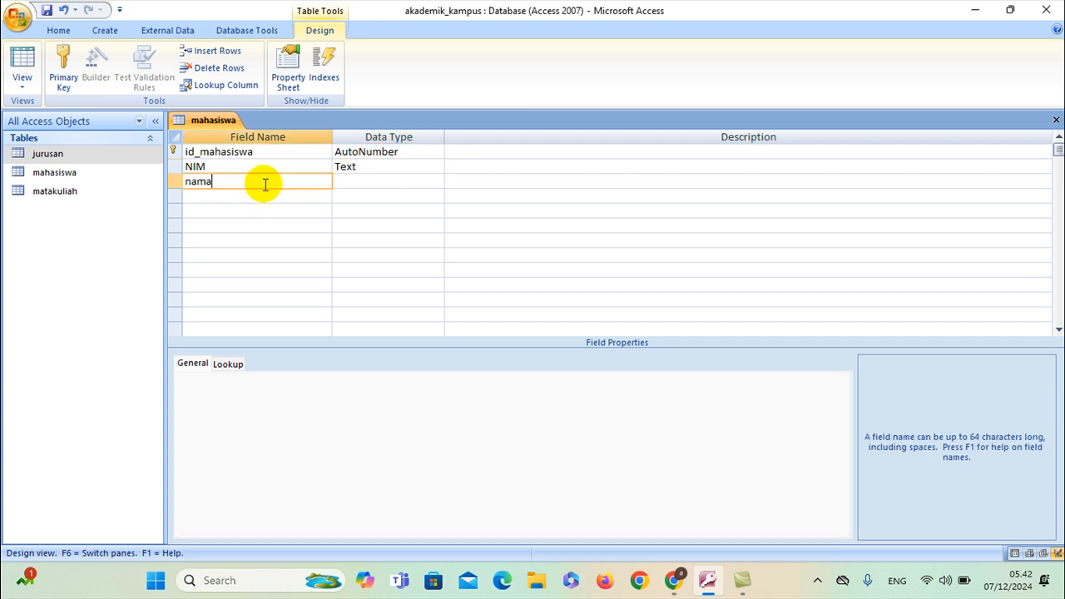
left_click(380, 183)
left_click(292, 197)
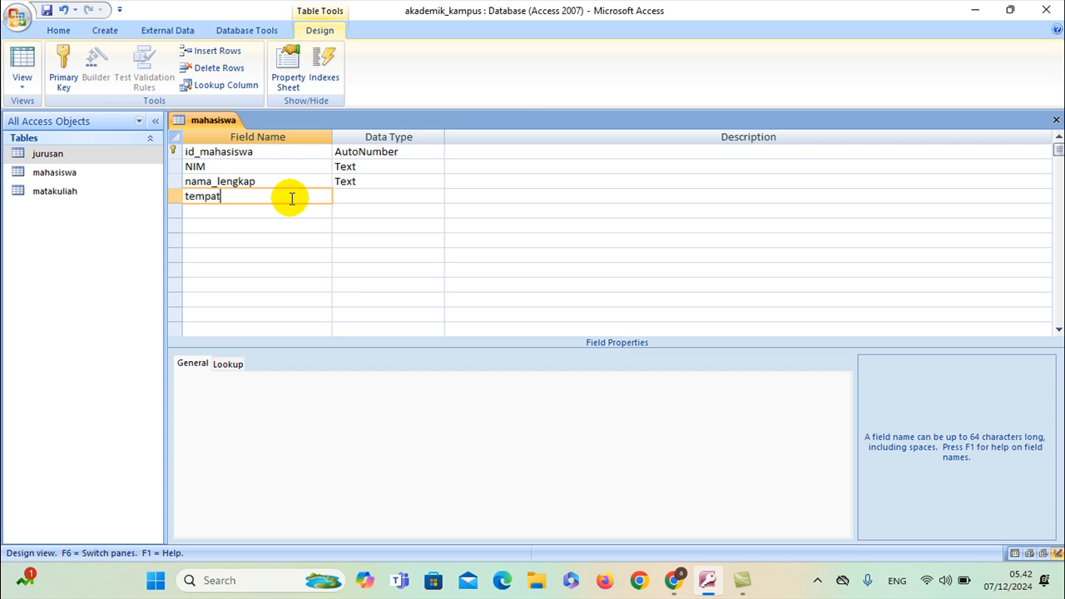
type("tempat_lahir")
left_click(340, 196)
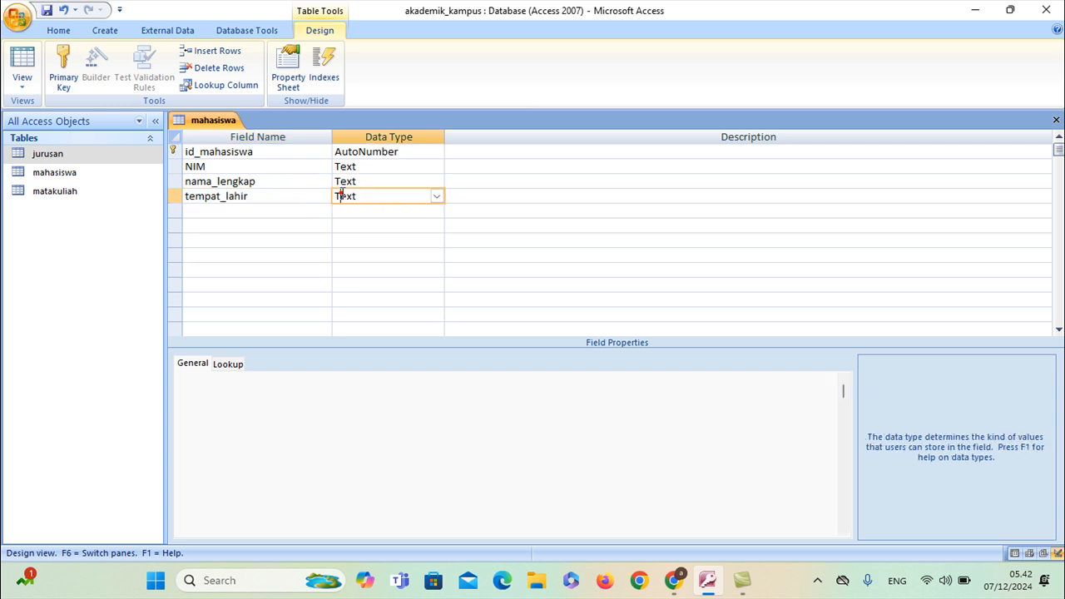
Add tanggal_lahir as a Date/Time field and start a Lookup Wizard for jenis_kelamin
left_click(301, 212)
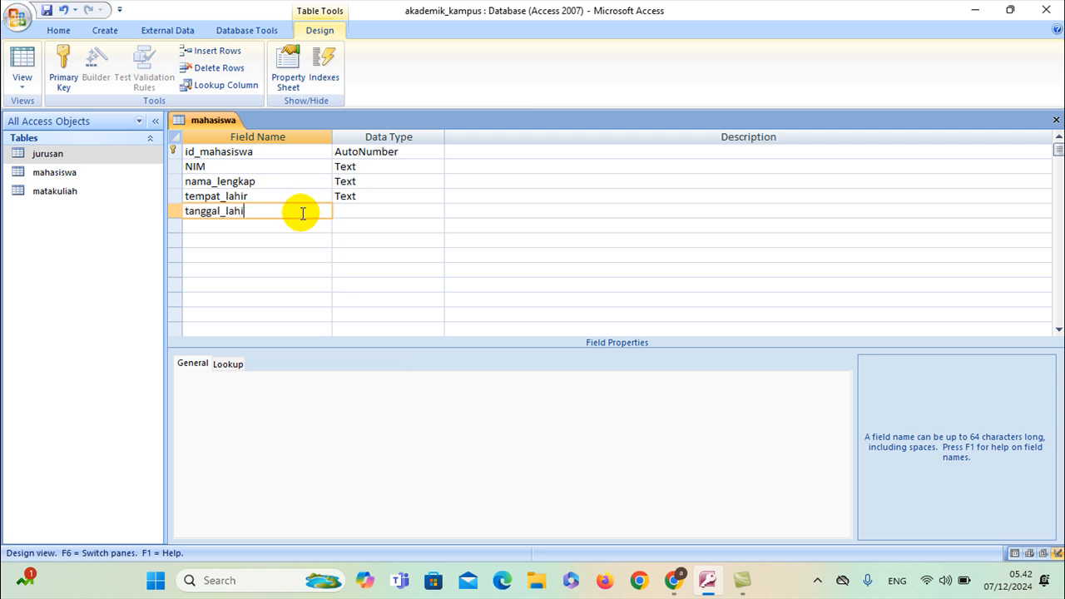
left_click(361, 211)
left_click(436, 212)
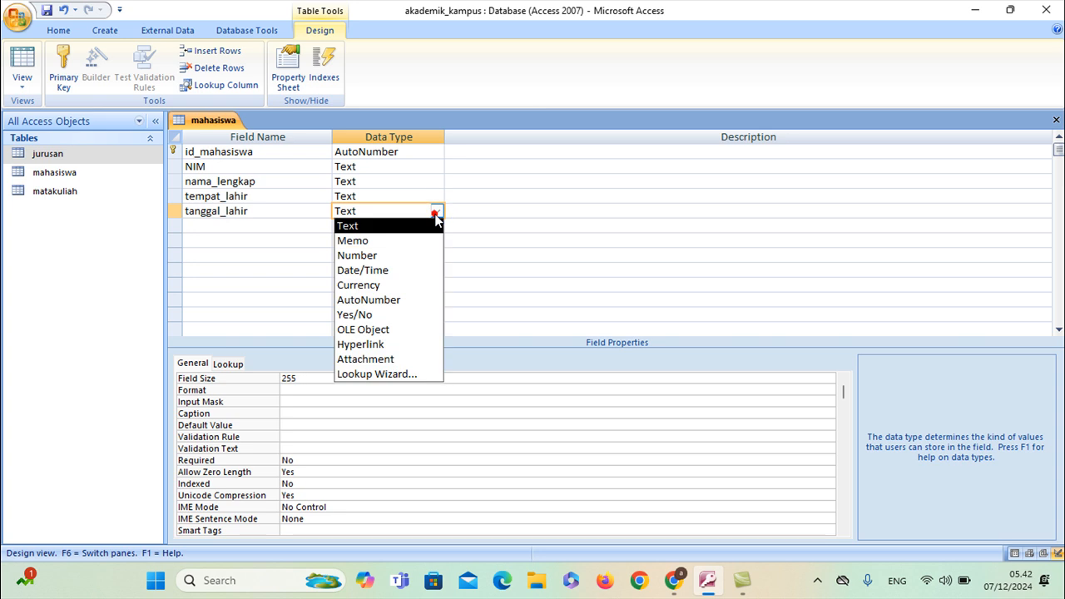
left_click(366, 270)
left_click(246, 223)
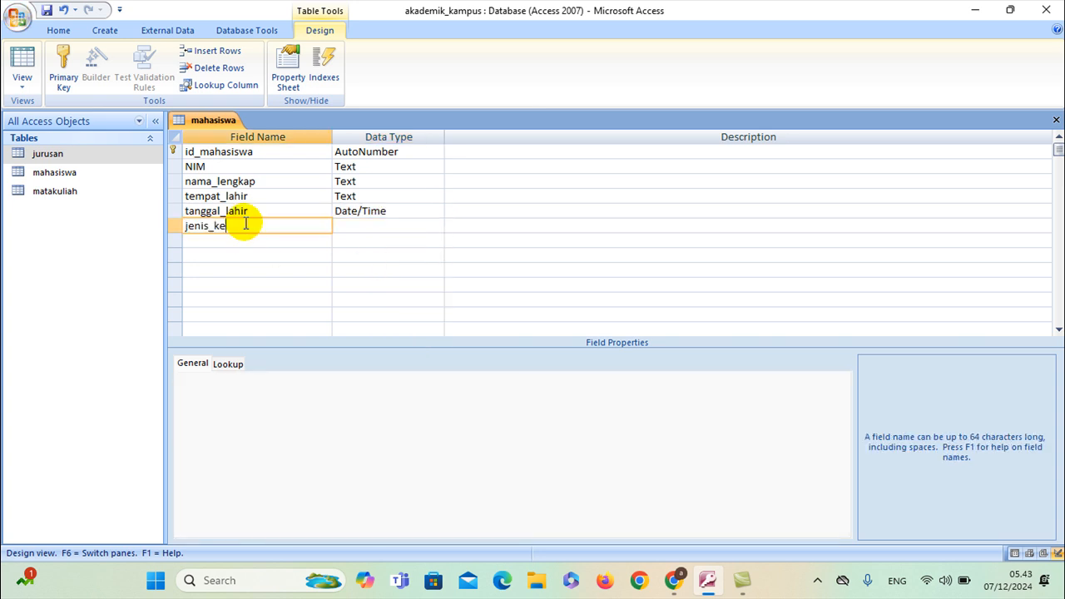
left_click(374, 226)
left_click(436, 226)
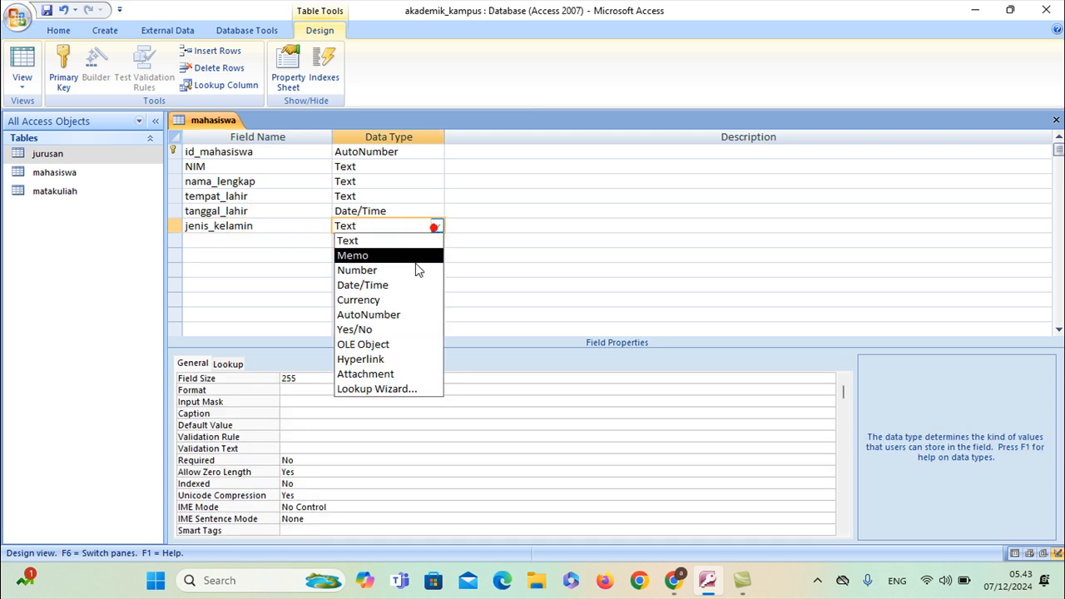
left_click(393, 387)
Give jenis_kelamin the typed lookup values Laki-laki and Perempuan and finish the wizard
left_click(511, 208)
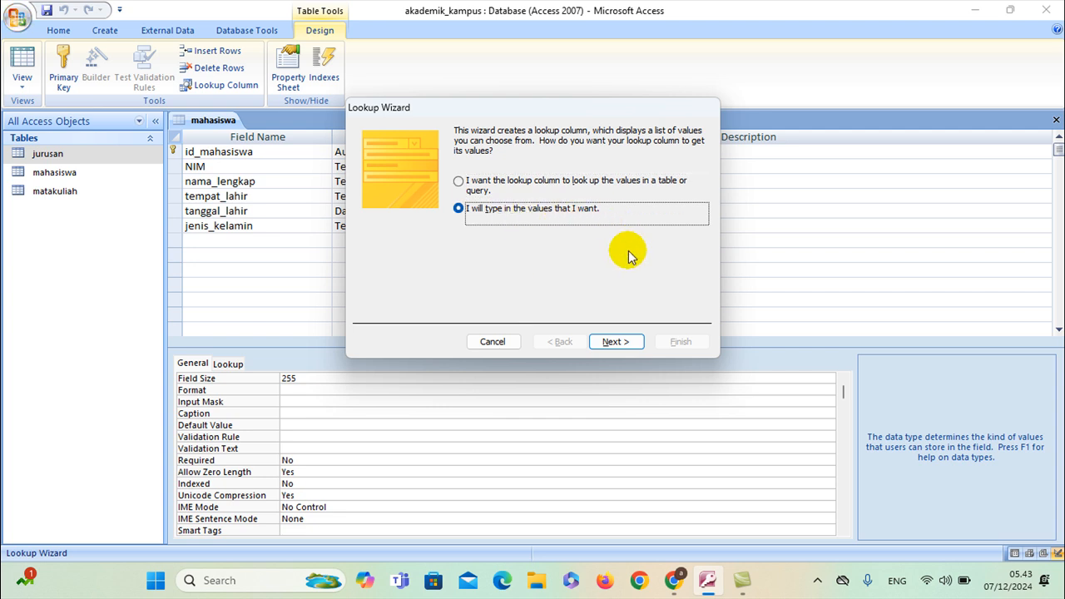
left_click(615, 342)
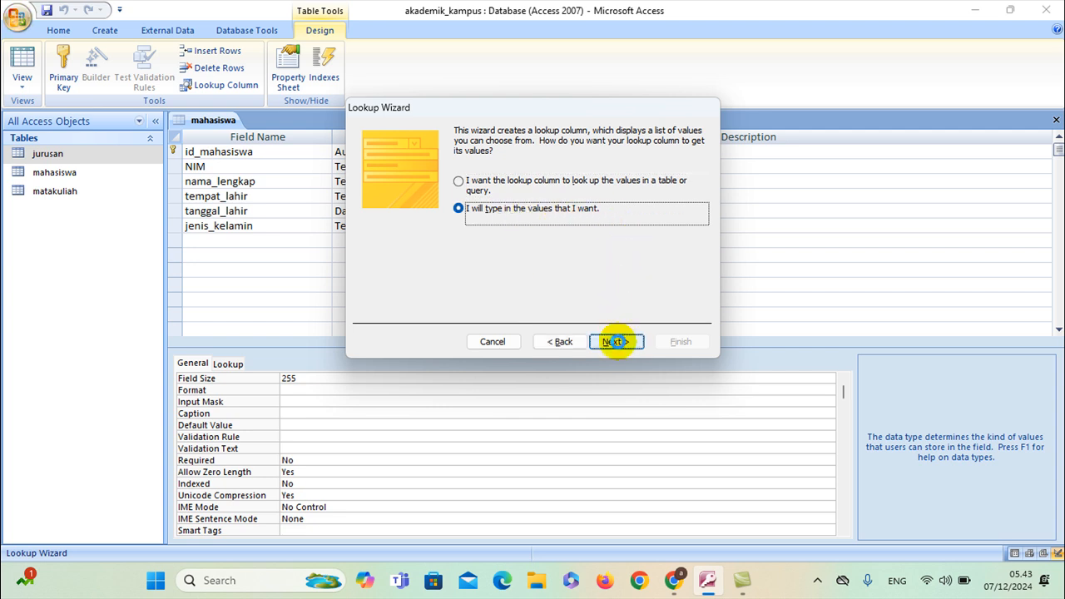
left_click(615, 342)
left_click(395, 221)
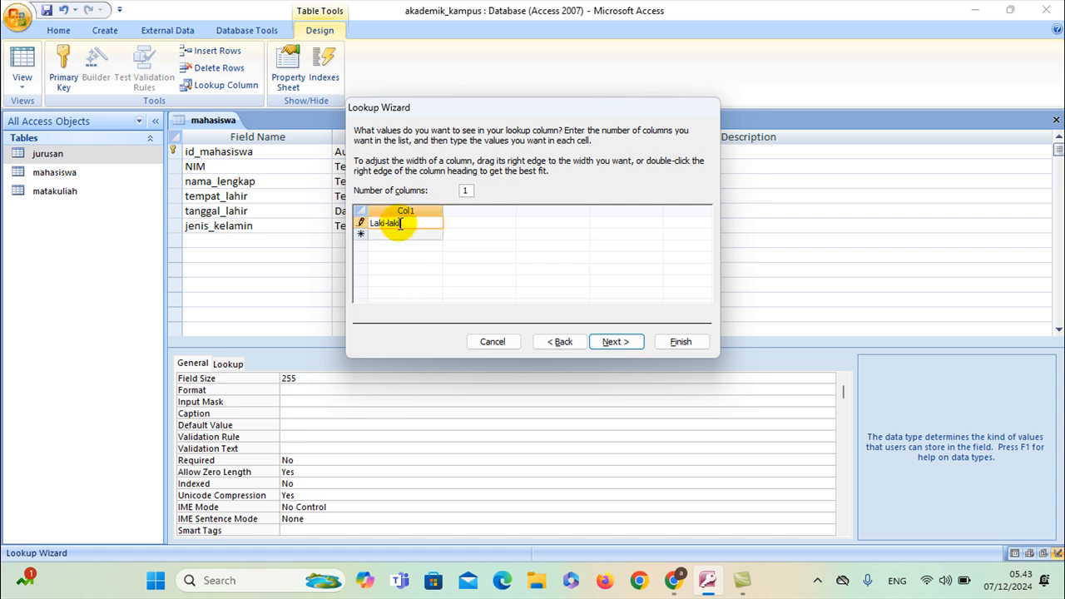
left_click(406, 235)
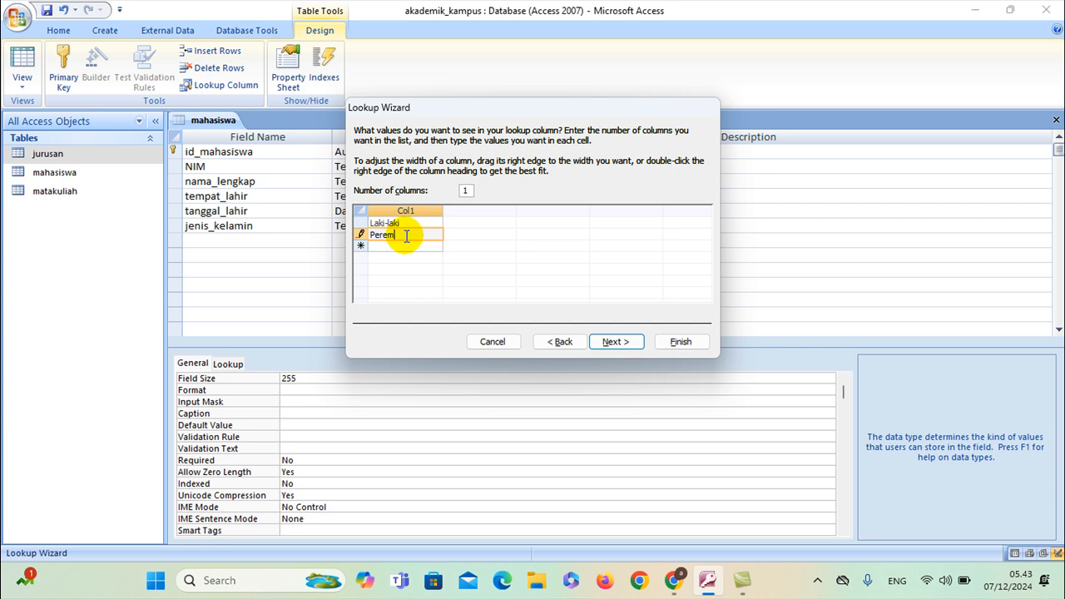
left_click(620, 341)
left_click(665, 341)
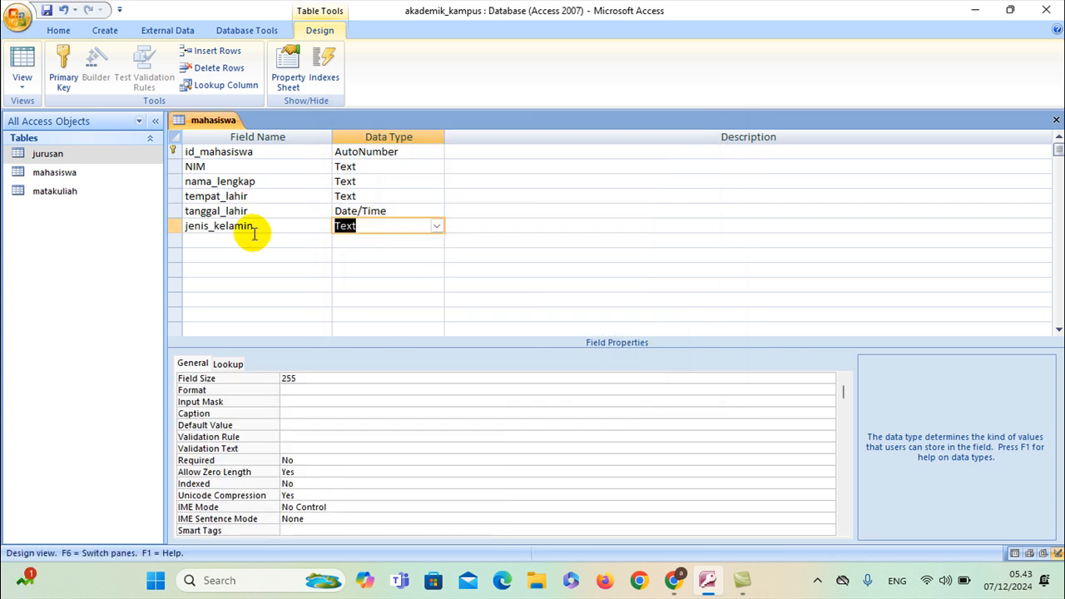
left_click(256, 241)
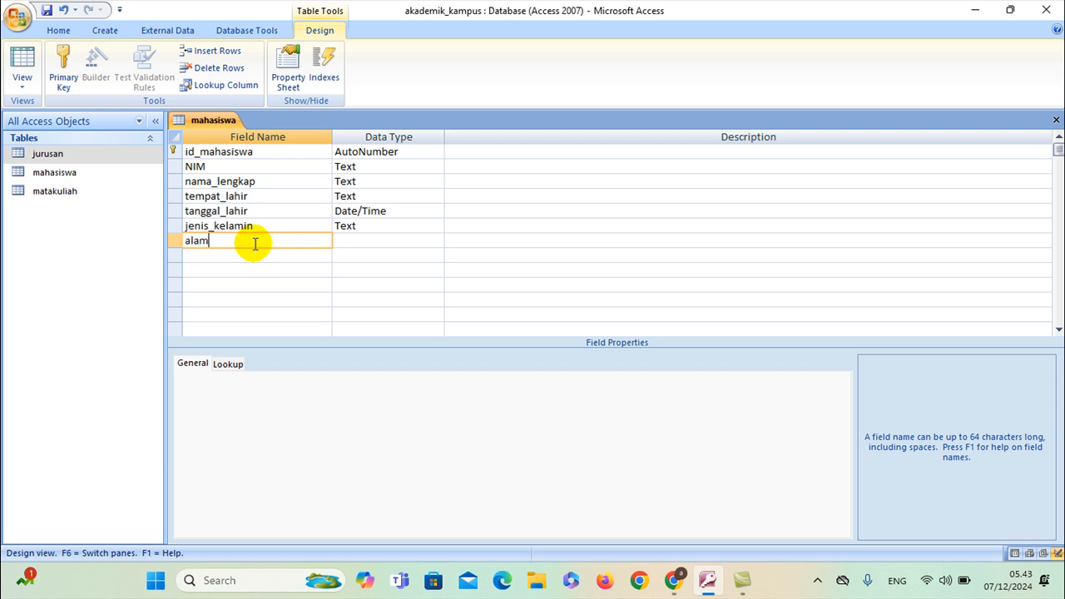
Add alamat and telepon as Text fields and id_jurusan as a Number field
left_click(305, 255)
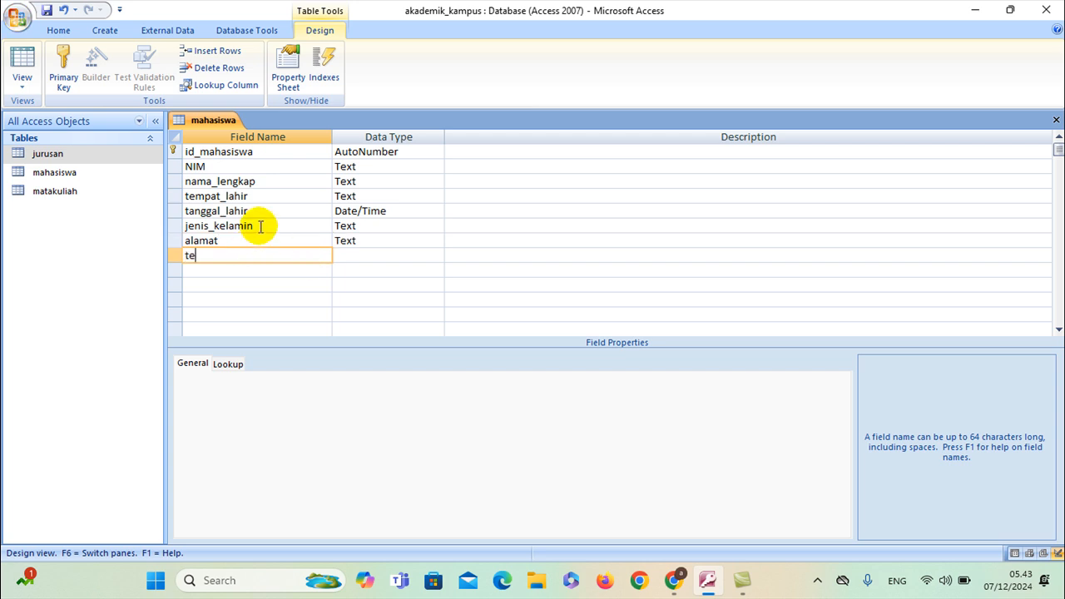
type("telepon")
left_click(359, 255)
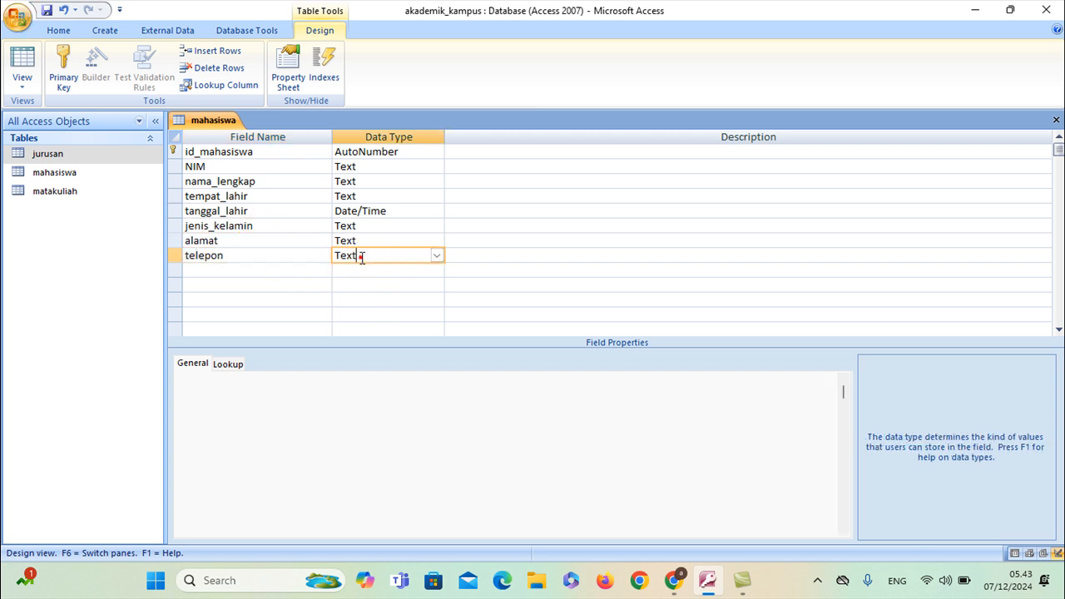
left_click(305, 268)
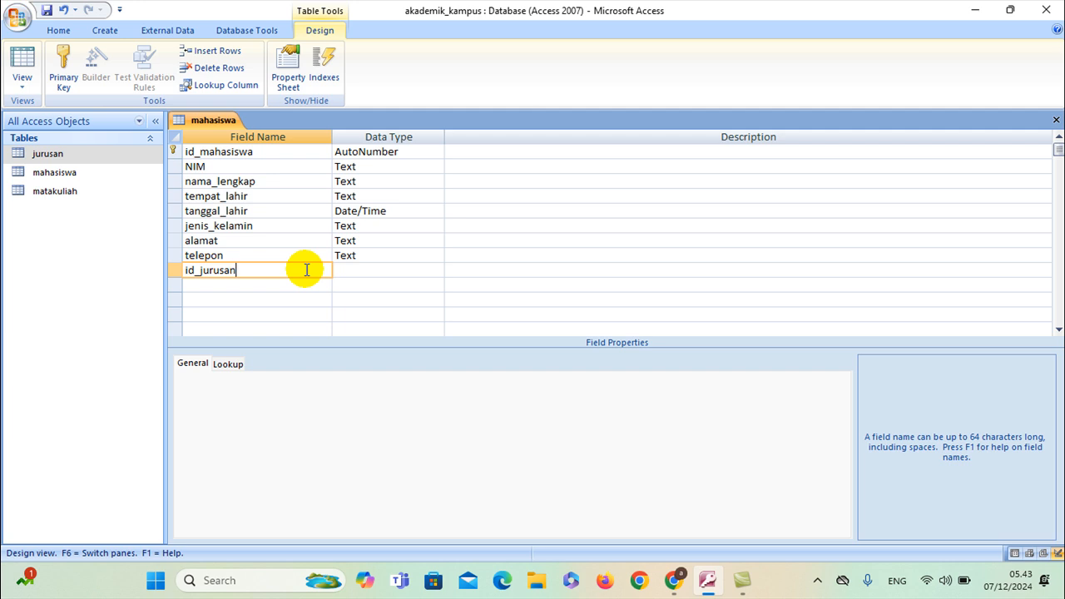
left_click(345, 270)
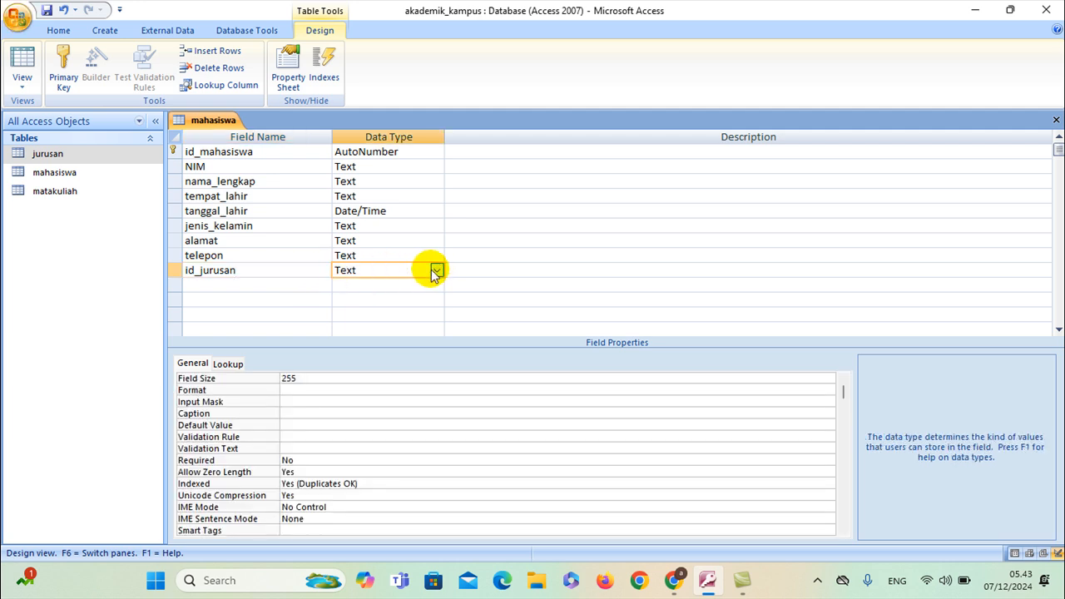
left_click(437, 270)
left_click(366, 314)
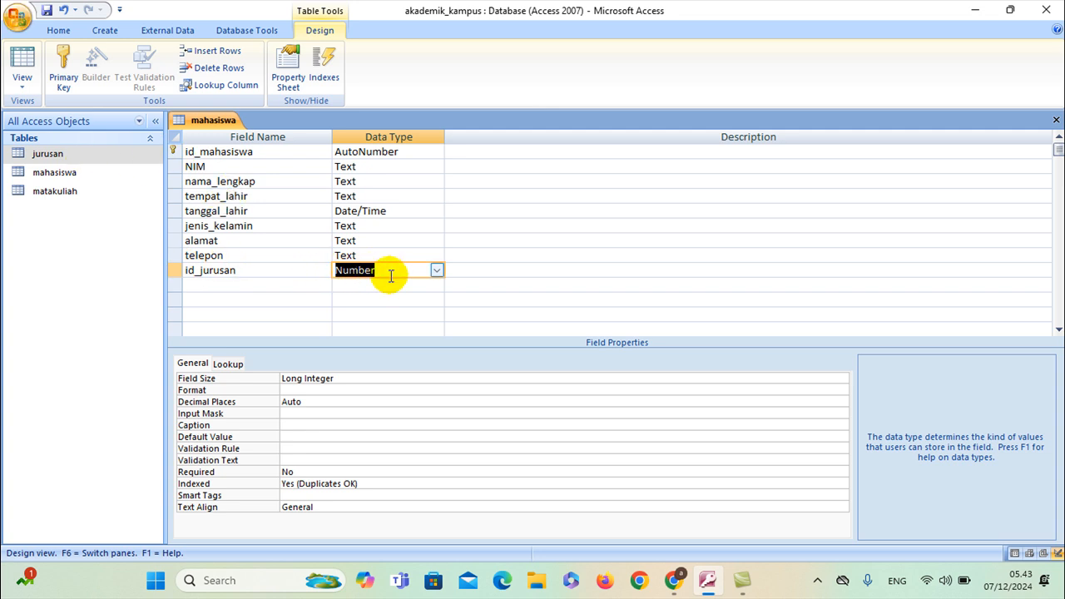
left_click(303, 268)
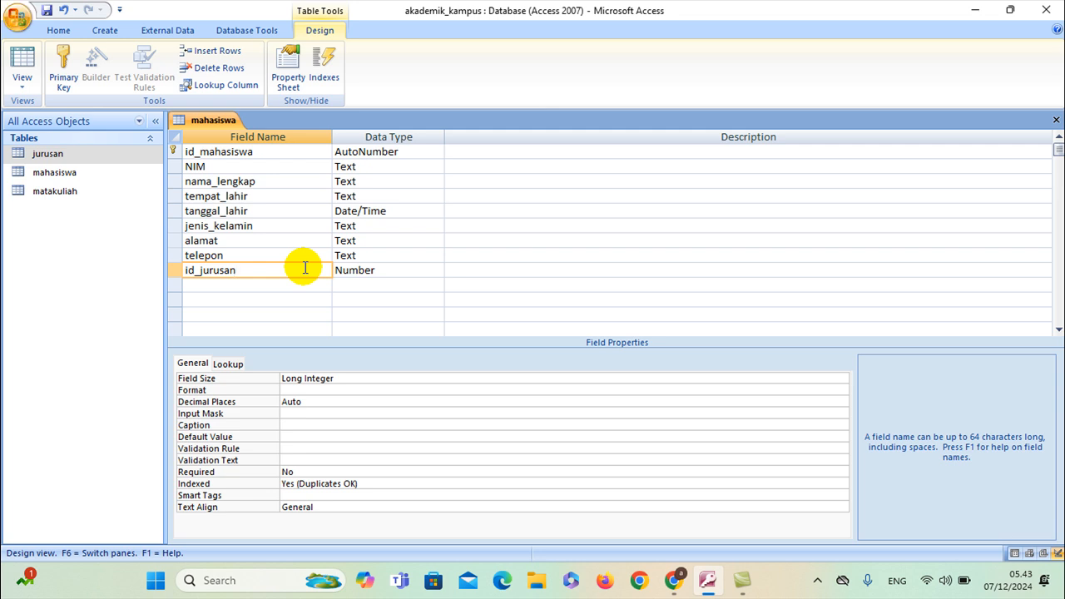
left_click(404, 270)
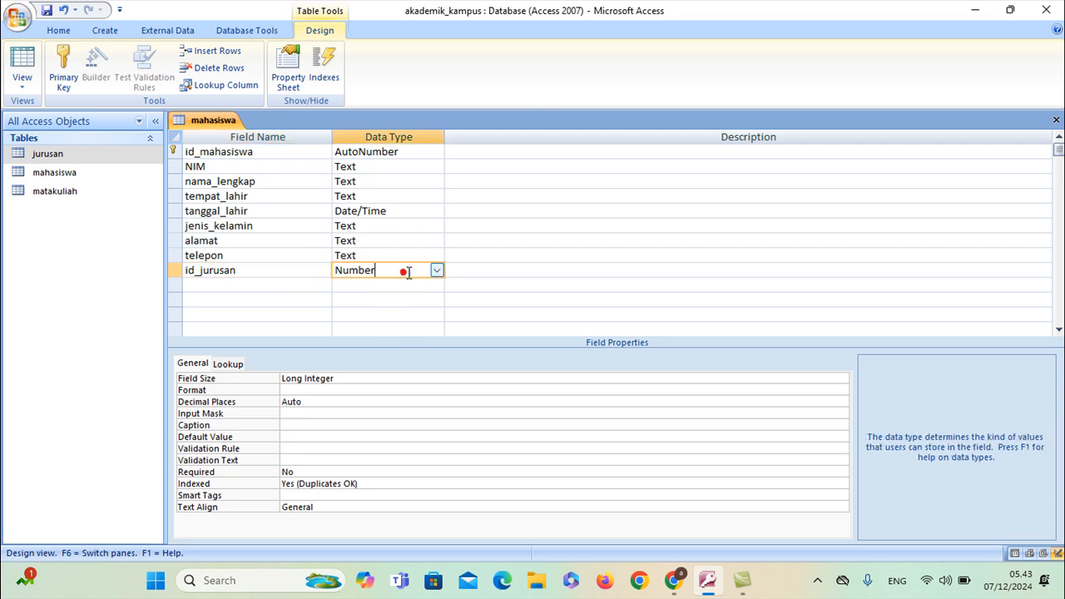
left_click(231, 364)
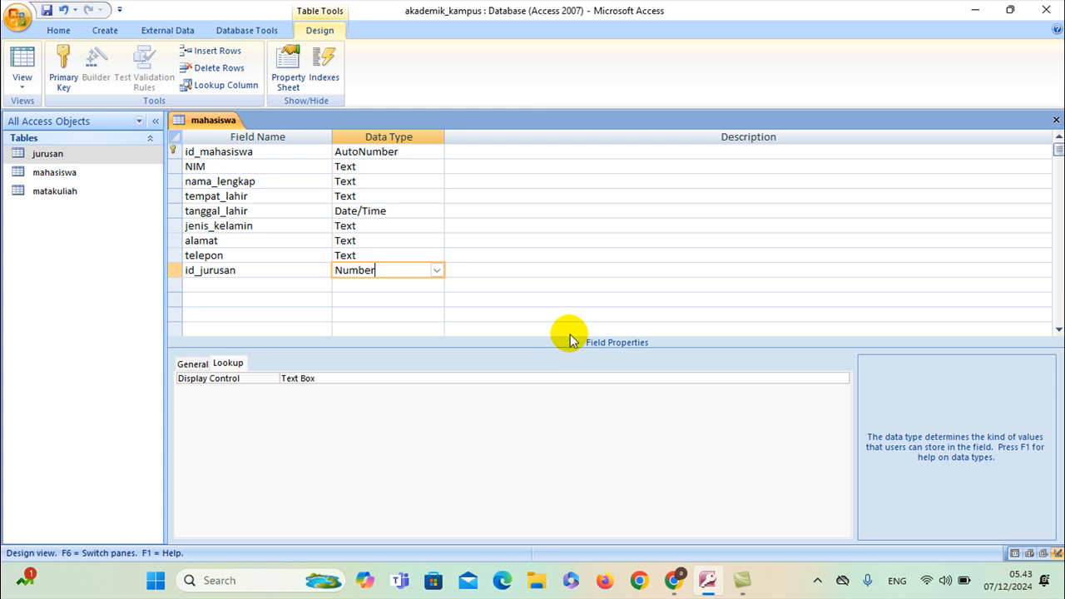
Set the mahasiswa id_jurusan field's Display Control to Combo Box
left_click(796, 373)
left_click(840, 380)
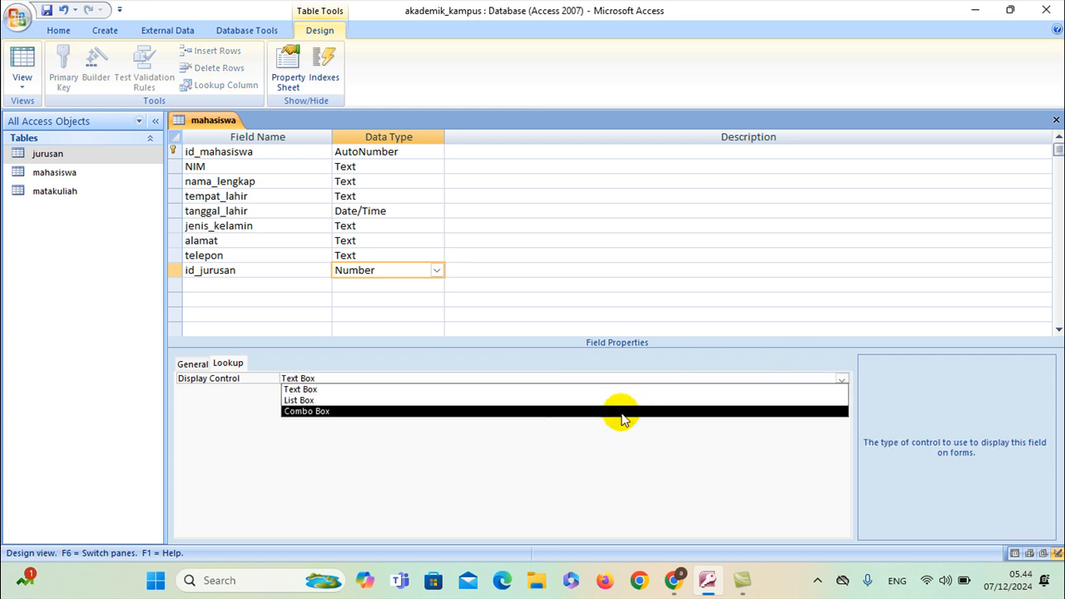
left_click(624, 411)
left_click(355, 400)
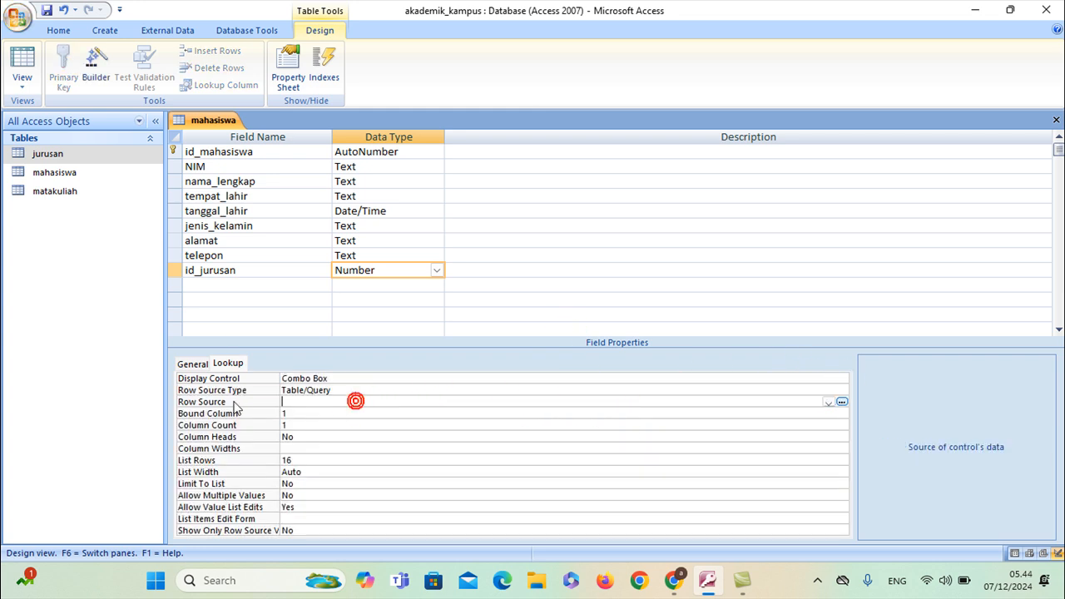
Set its row source to a query selecting nama_jurusan from jurusan, then close the builder
left_click(842, 401)
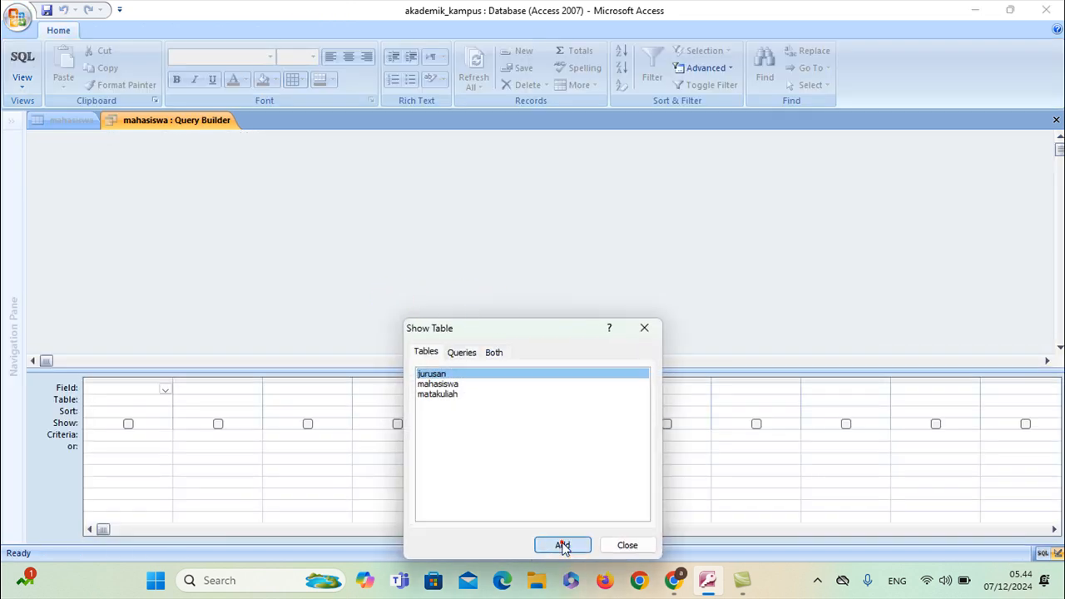
left_click(563, 545)
left_click(627, 544)
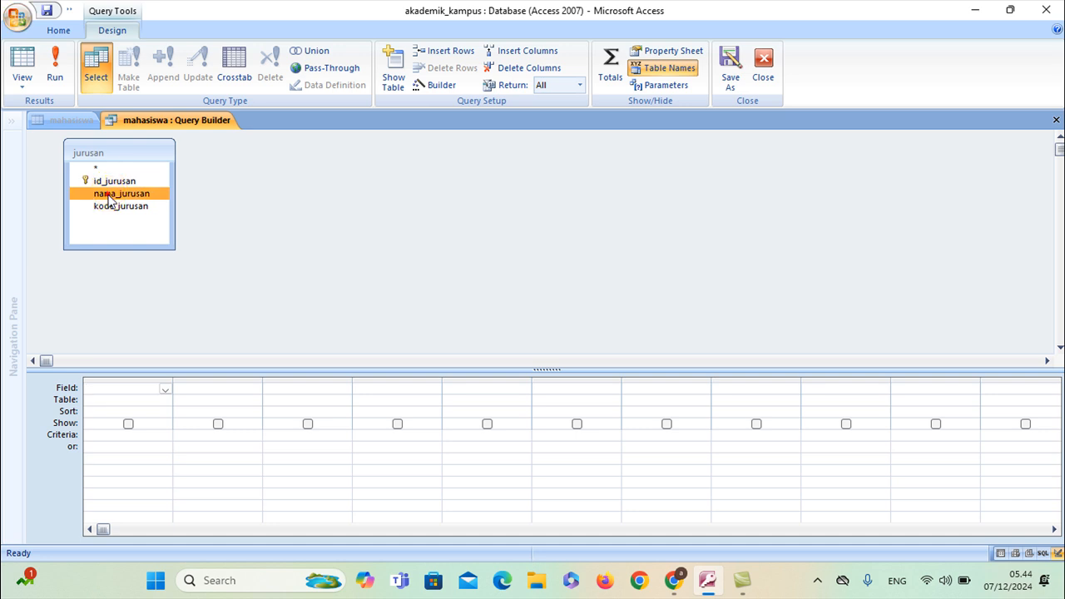
double_click(109, 200)
right_click(170, 124)
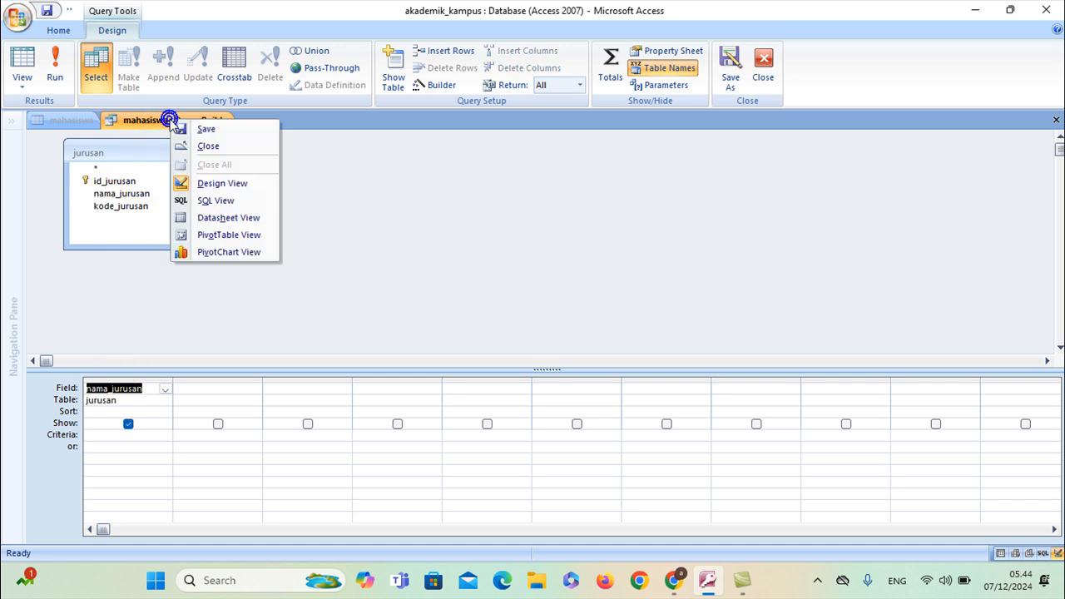
left_click(180, 121)
right_click(181, 122)
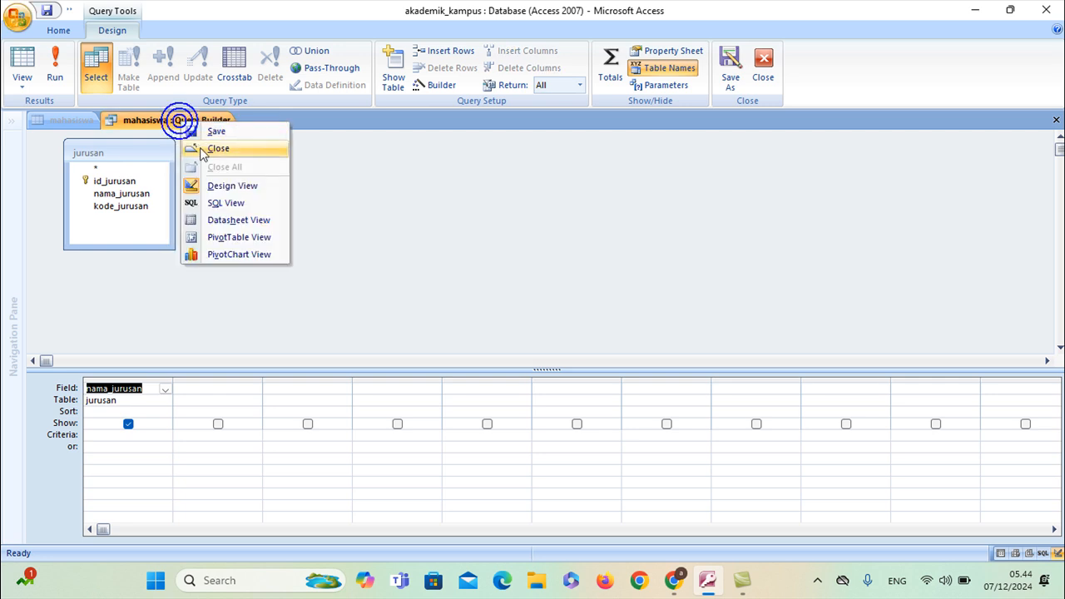
left_click(201, 148)
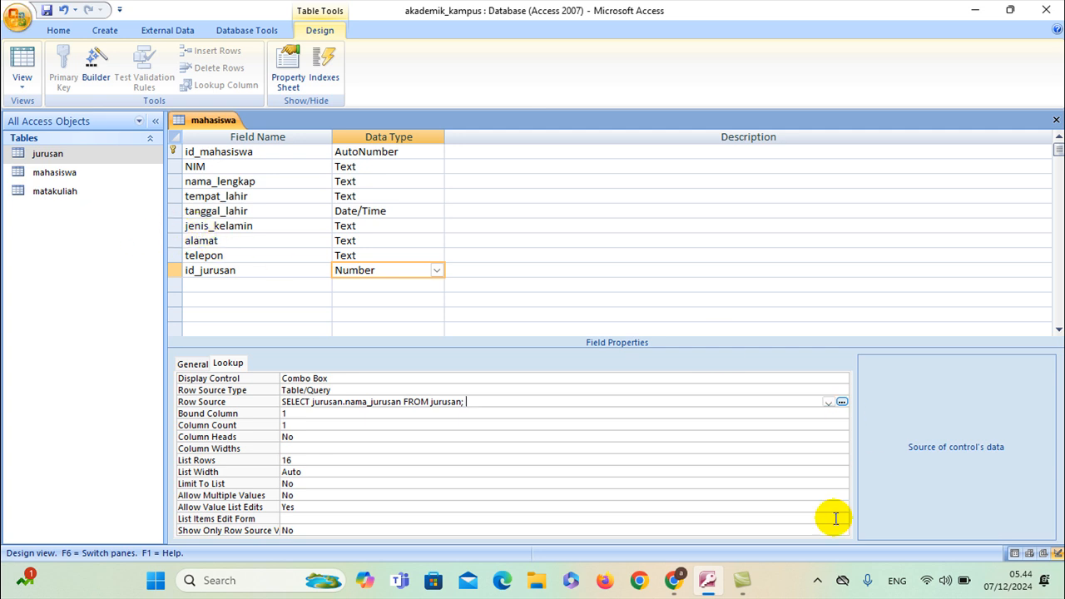
Ask ChatGPT 'atribut tabel dosen' in the browser
left_click(675, 584)
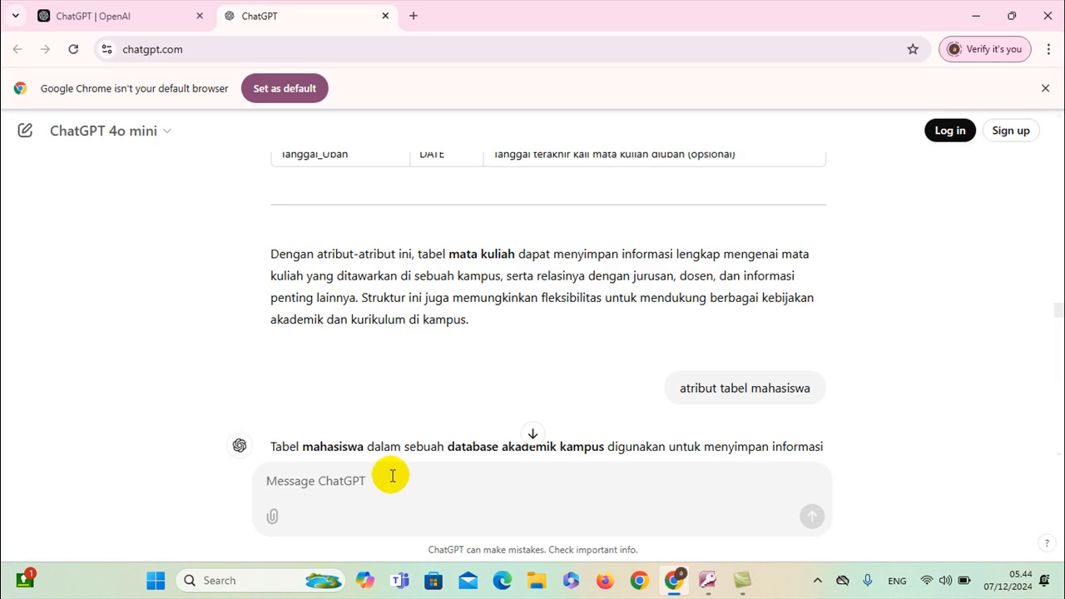
type("atribut table dosen")
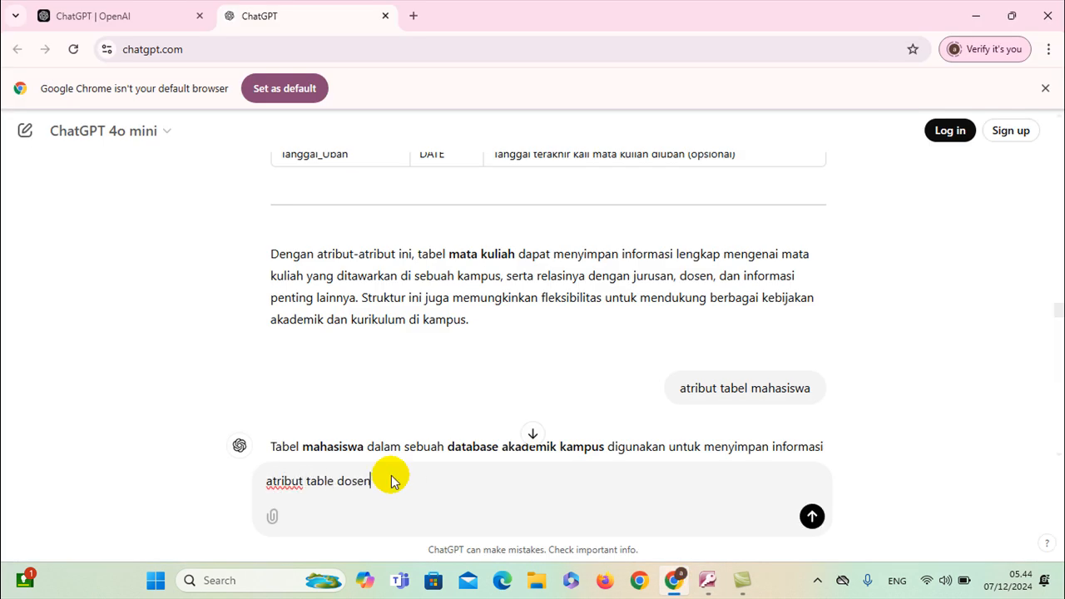
key("Return")
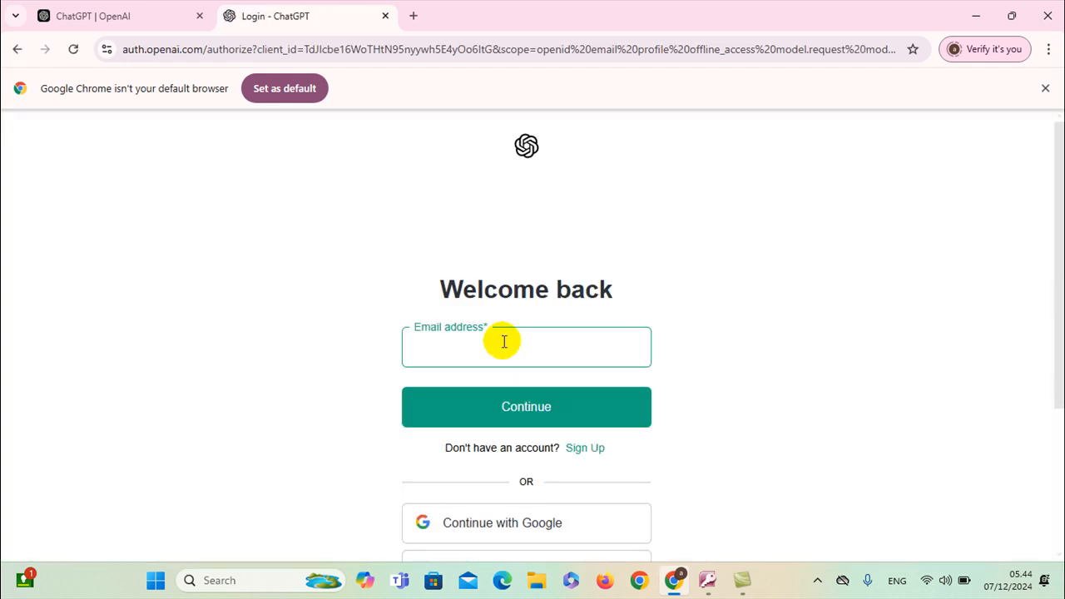
scroll(519, 402, "down", 1)
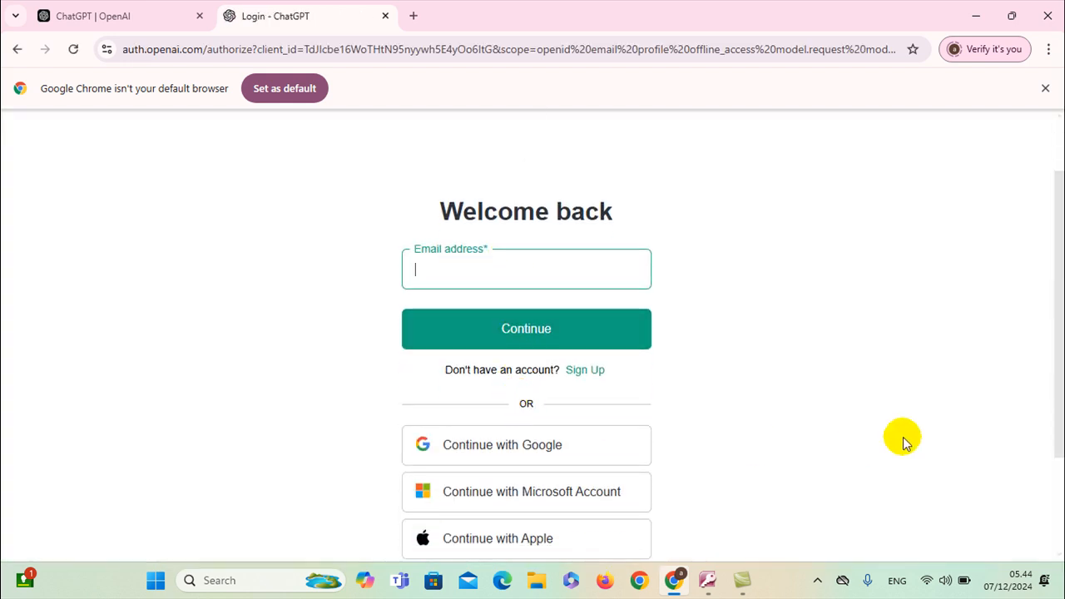
Sign back in to ChatGPT and resend the dosen table attributes question in a new chat
left_click(818, 582)
left_click(754, 505)
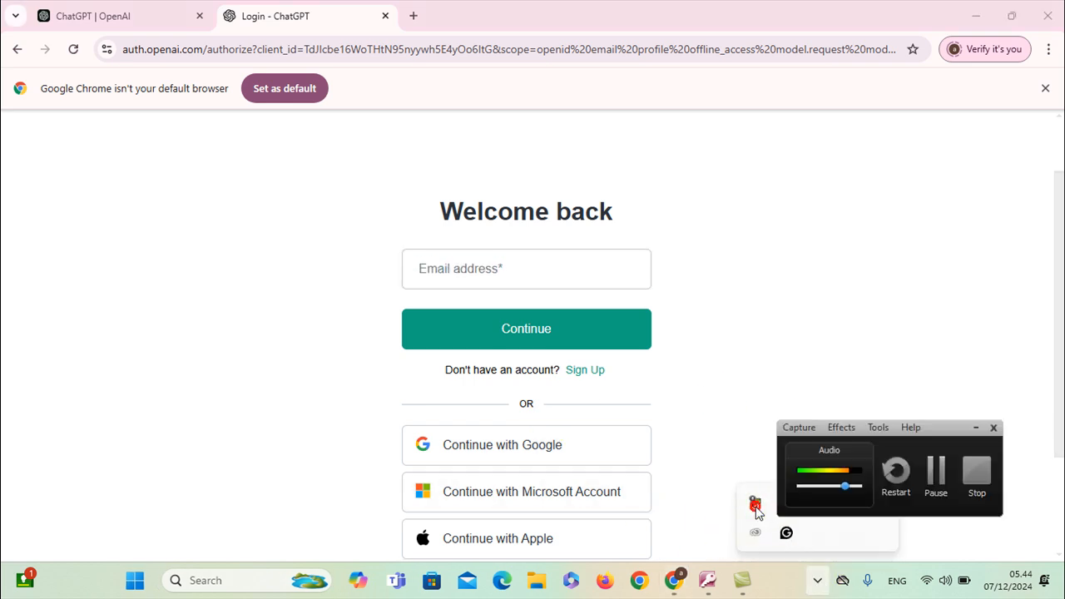
left_click(936, 470)
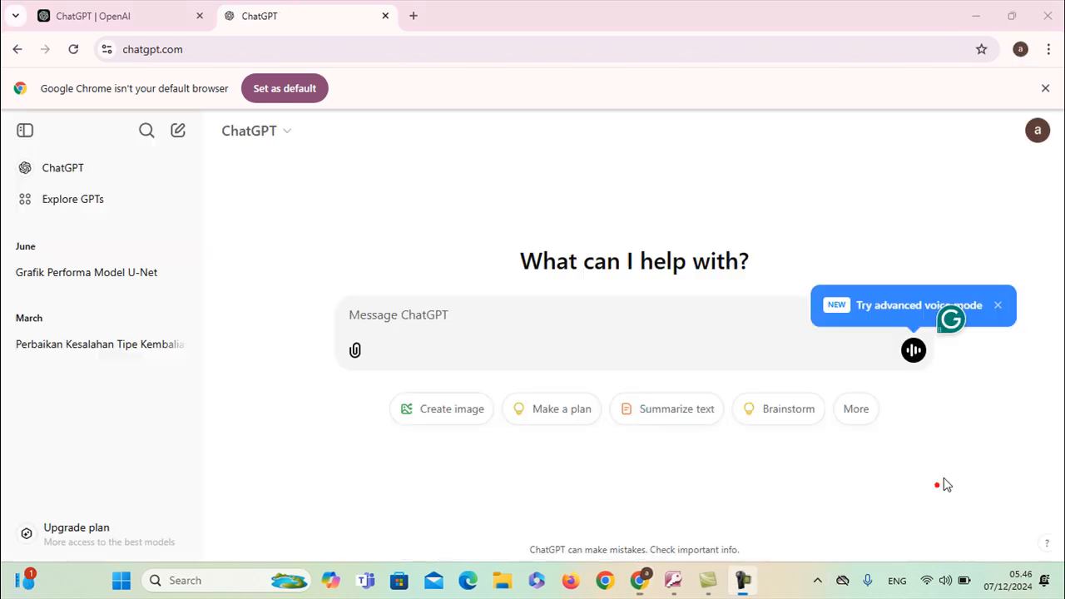
left_click(475, 375)
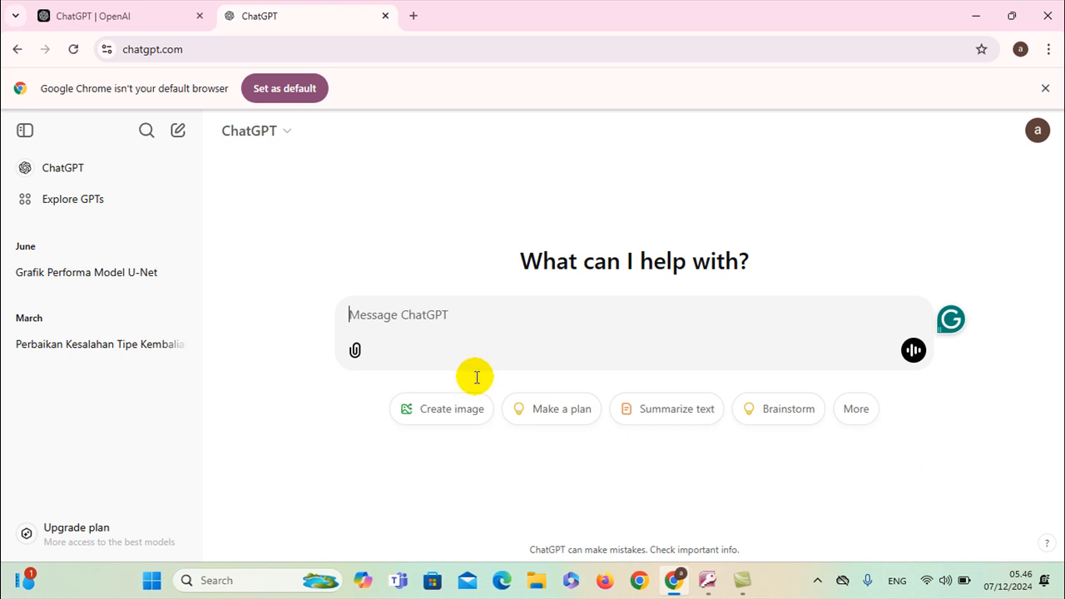
left_click(478, 318)
type("atribut t")
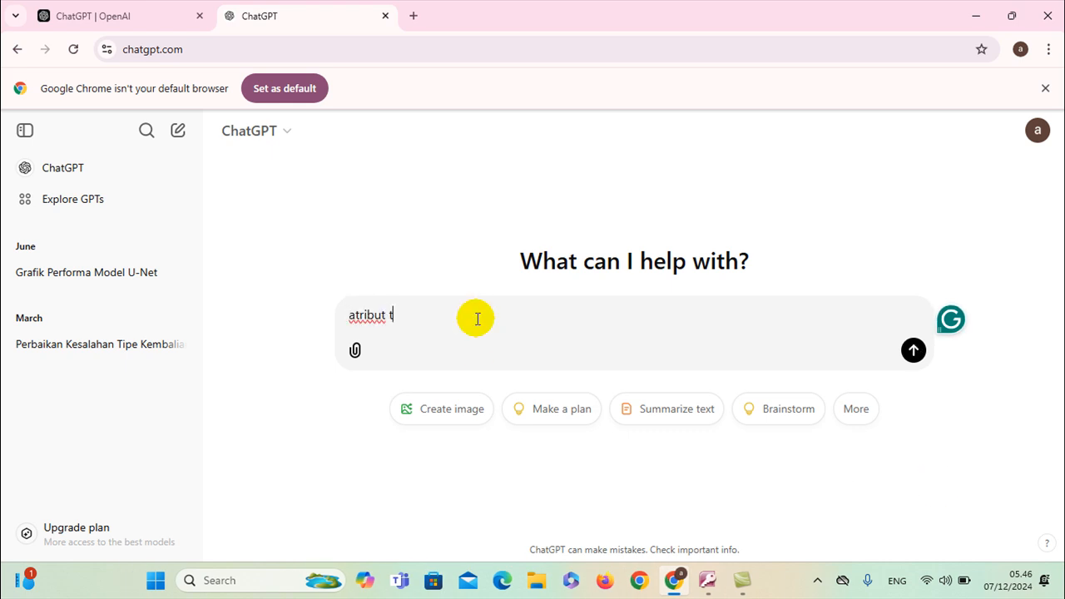
type("abel odsen")
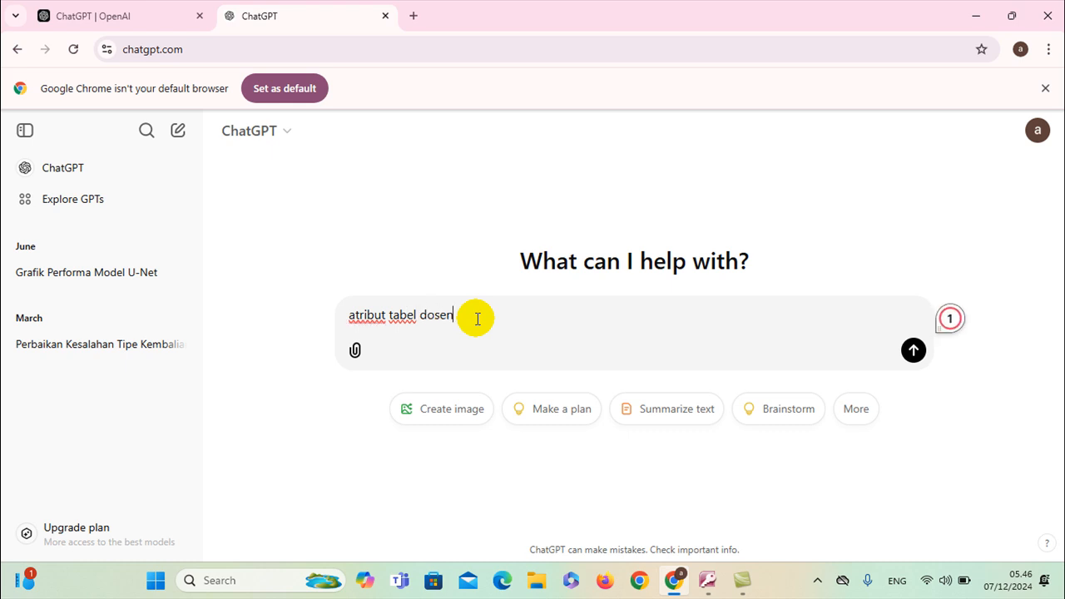
key("Return")
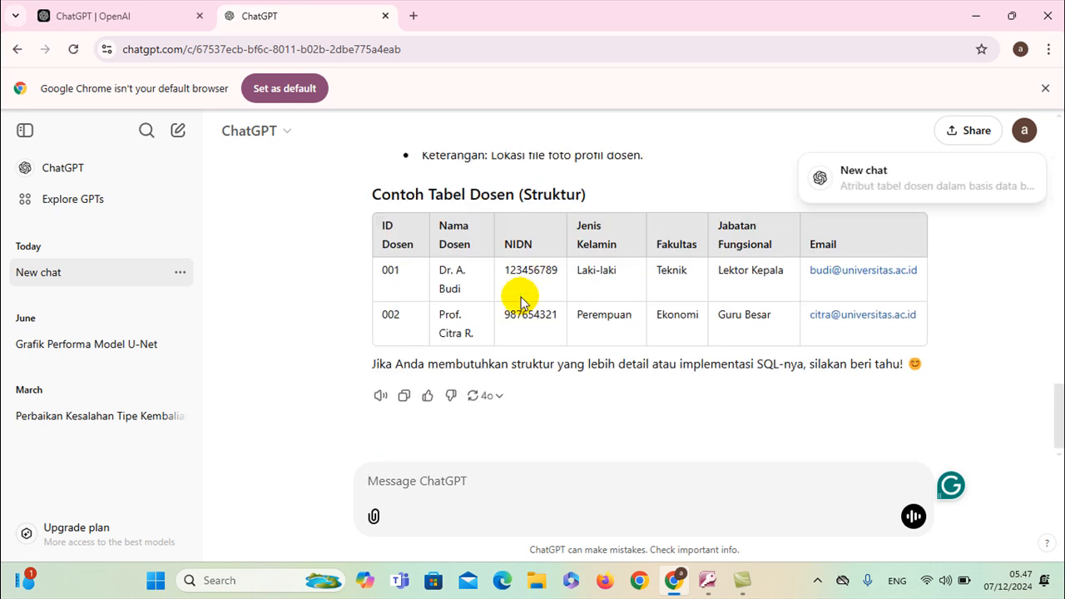
Ask ChatGPT 'atribut tabel dosen pada database akademik kampus' and read the suggested dosen fields
scroll(520, 302, "up", 2)
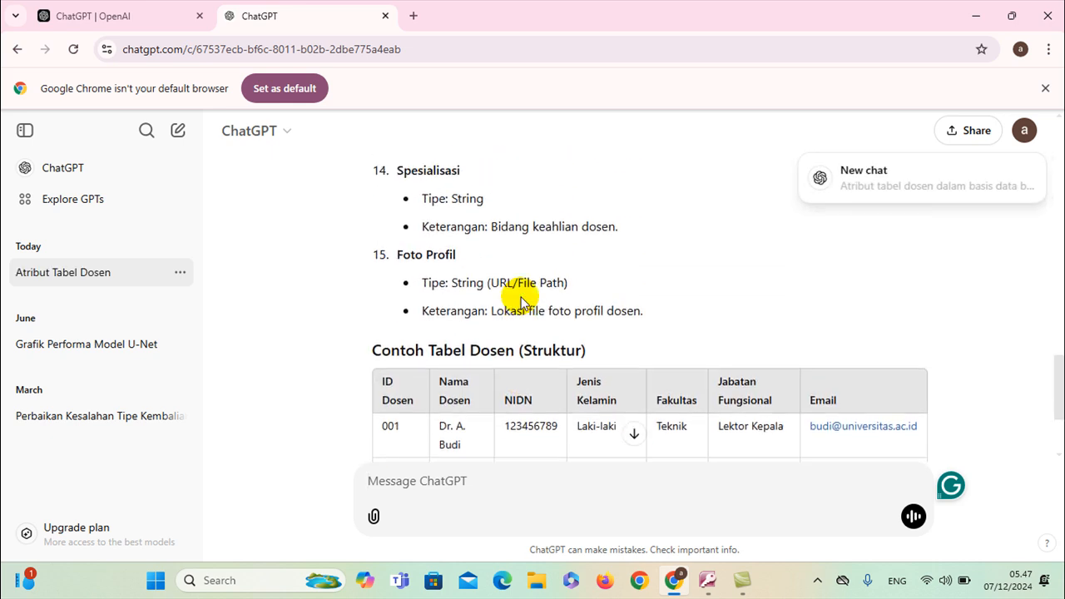
scroll(520, 302, "down", 1)
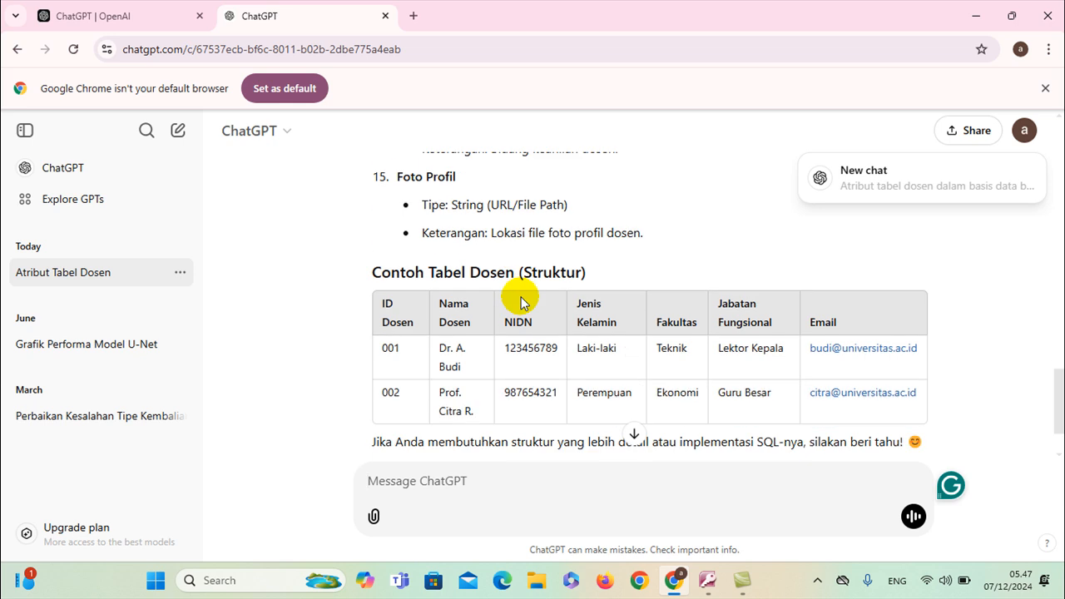
scroll(520, 302, "up", 1)
scroll(520, 302, "down", 1)
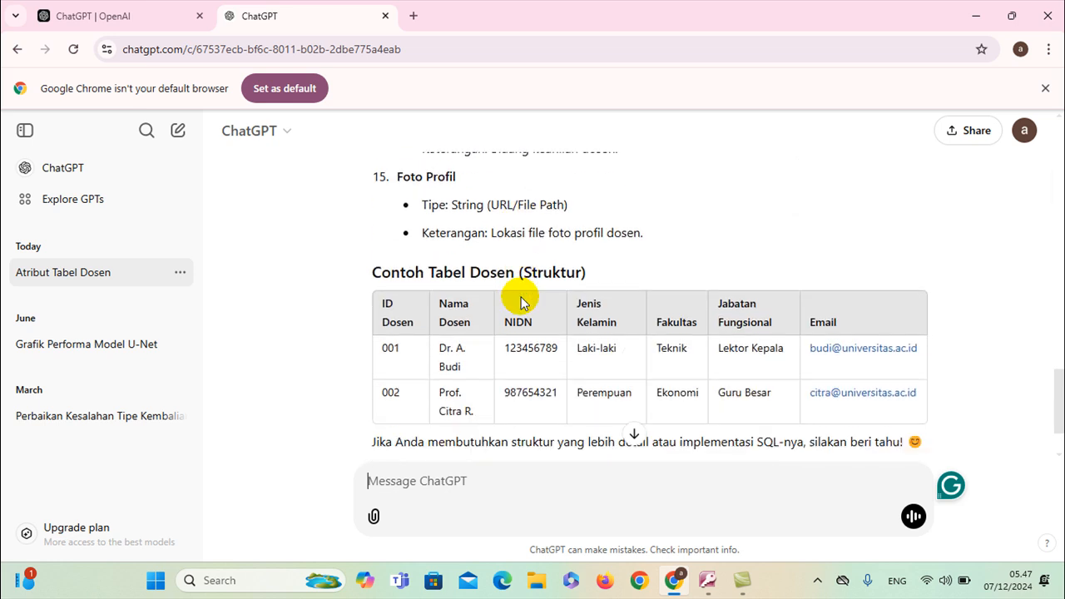
scroll(520, 302, "up", 15)
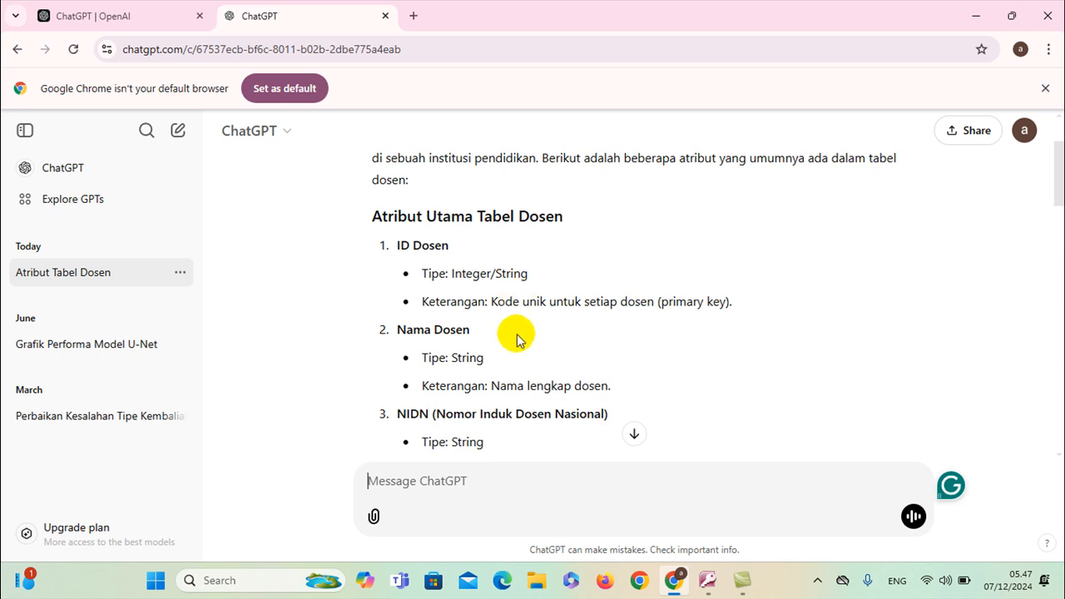
type("a")
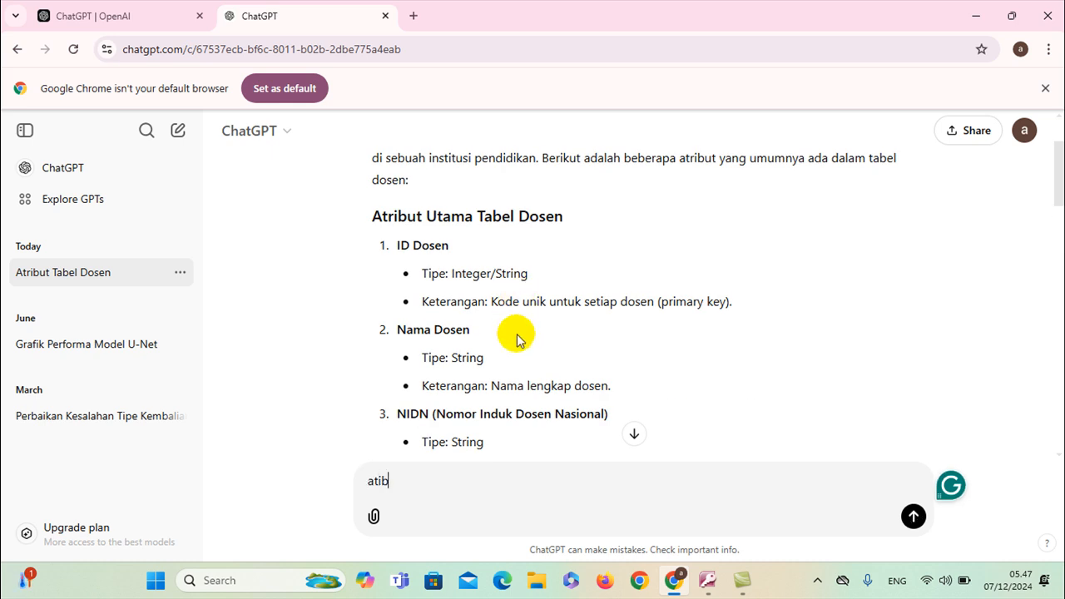
type("tribut tabel dosen pada database aka")
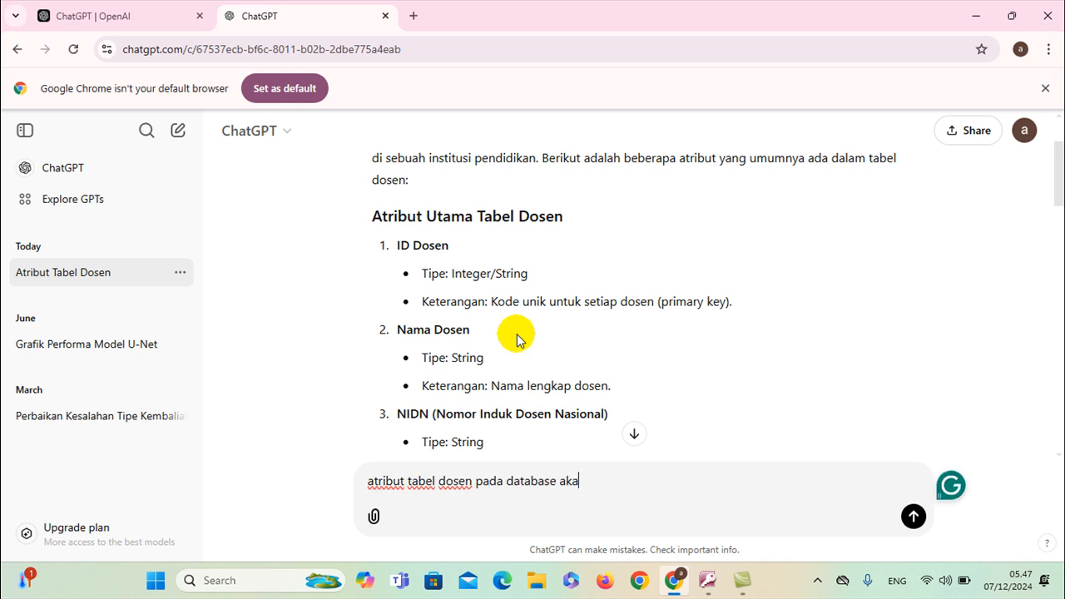
type("s")
key("Return")
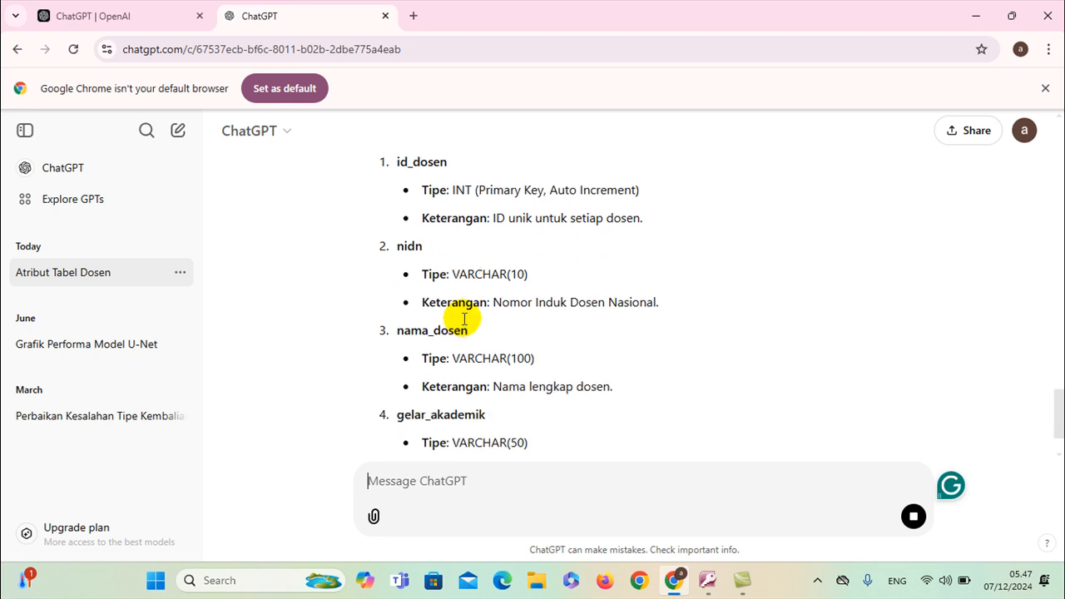
scroll(464, 323, "up", 2)
Back in Access, close the mahasiswa table design
key("alt+Tab")
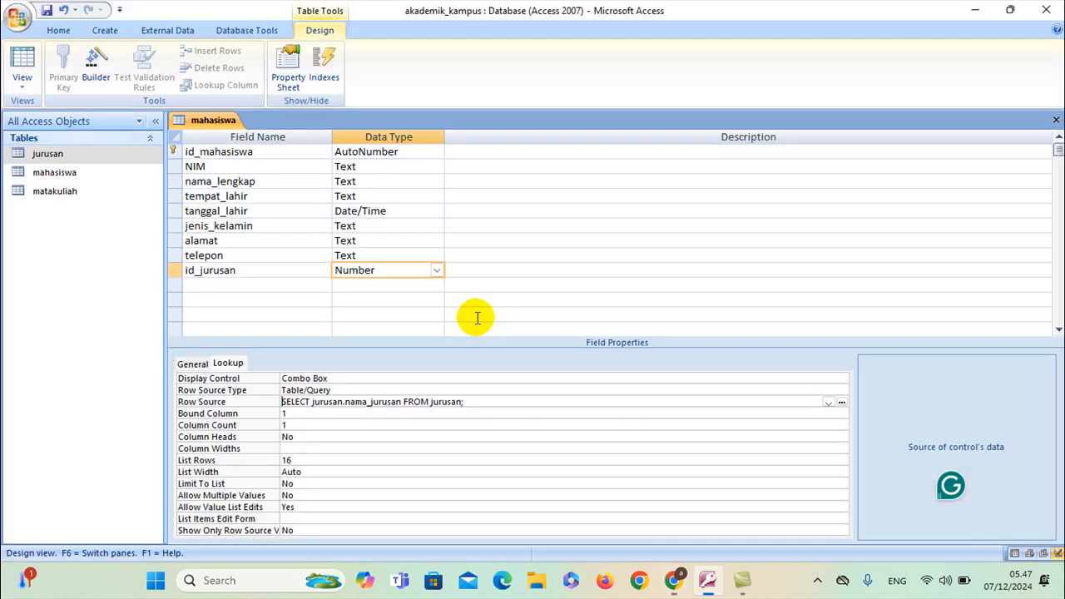
right_click(213, 119)
right_click(215, 120)
left_click(226, 150)
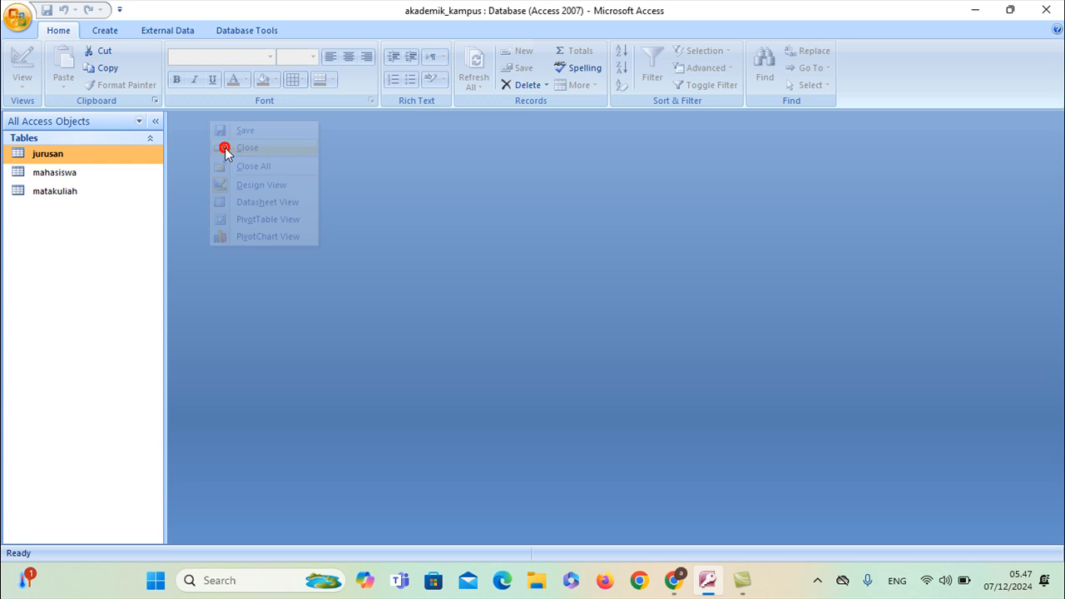
Create a new blank table in Design View and save it as dosen
left_click(104, 29)
left_click(20, 62)
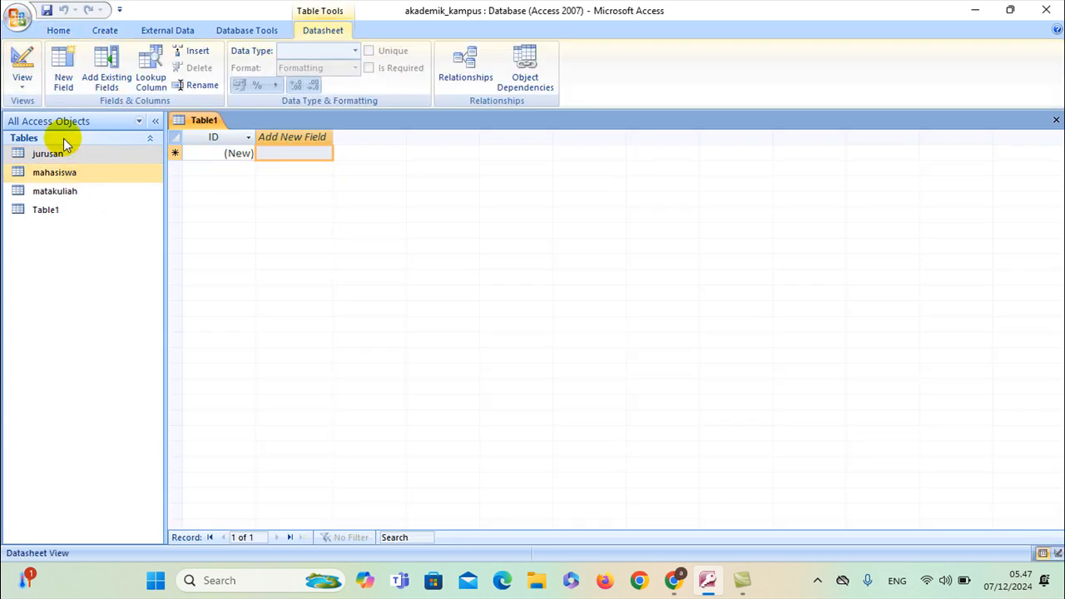
left_click(22, 83)
left_click(34, 143)
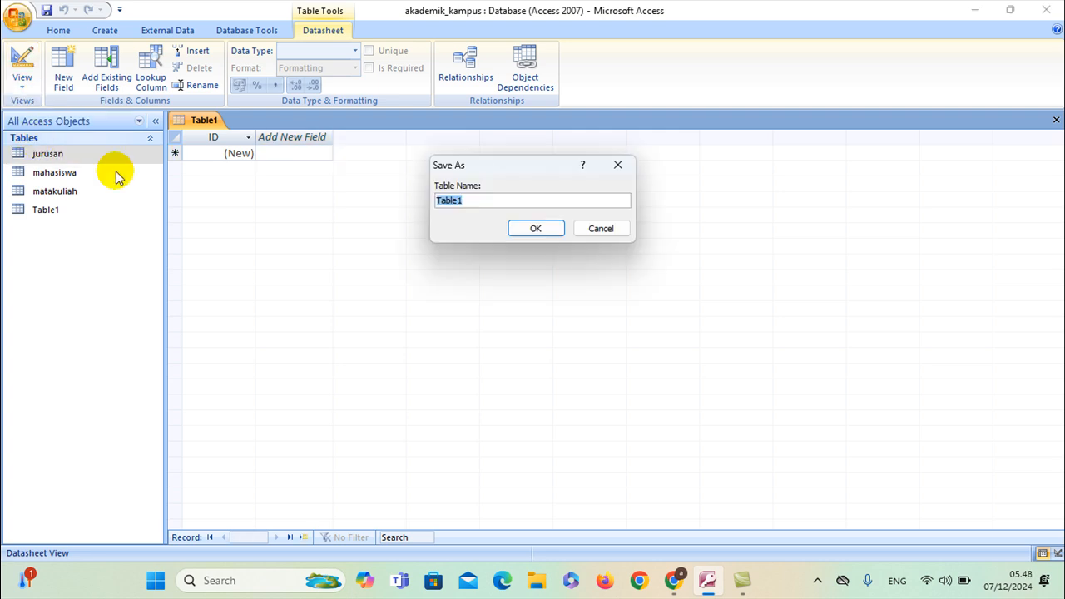
type("dosen")
left_click(524, 226)
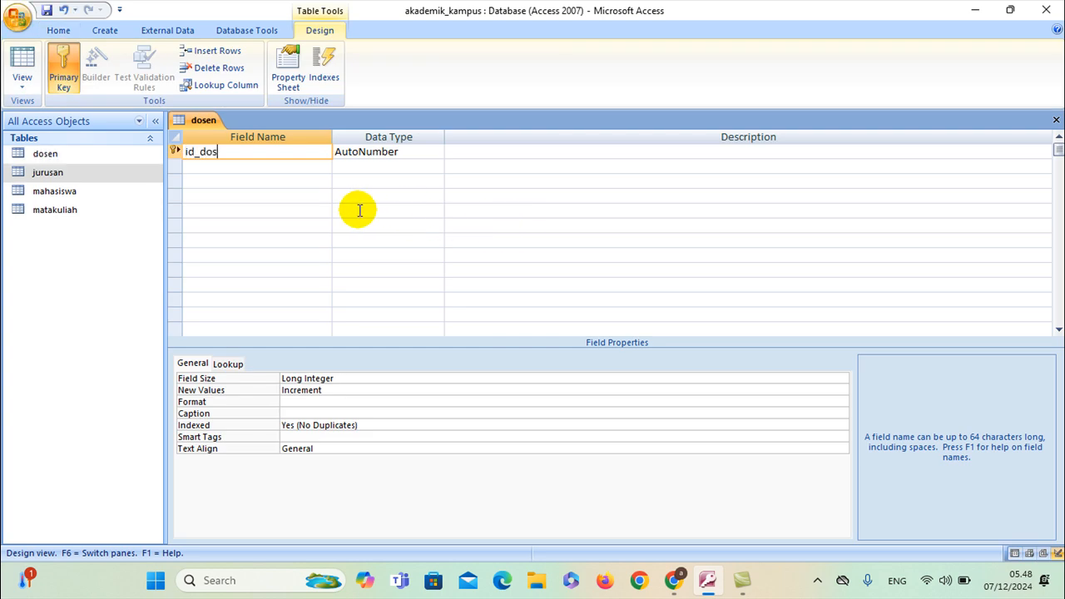
Enter the fields id_dosen (AutoNumber key), nama_lengkap and nidn (Text)
left_click(311, 169)
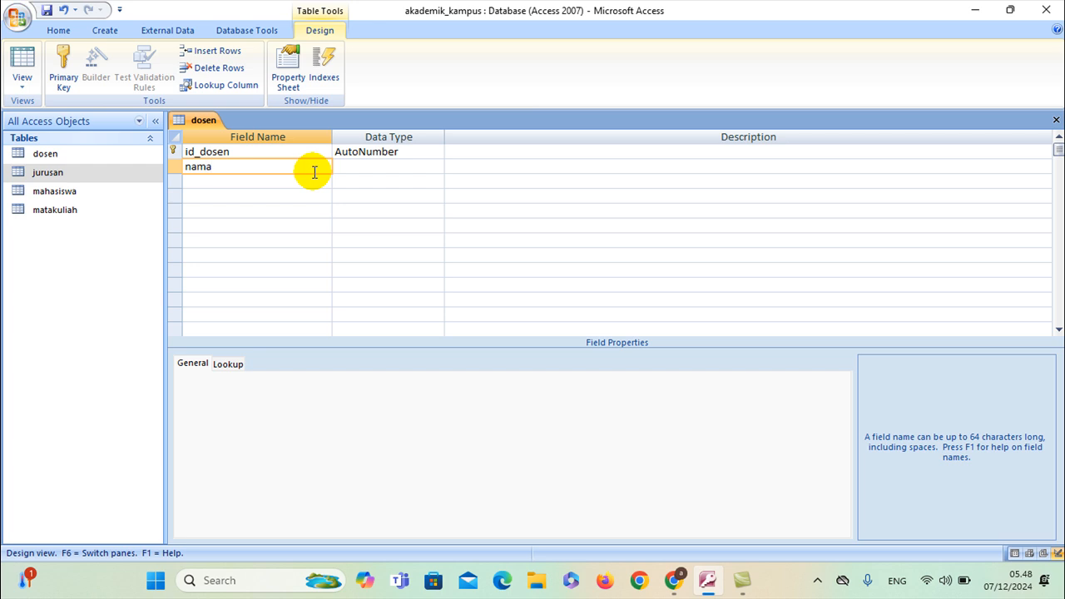
left_click(315, 182)
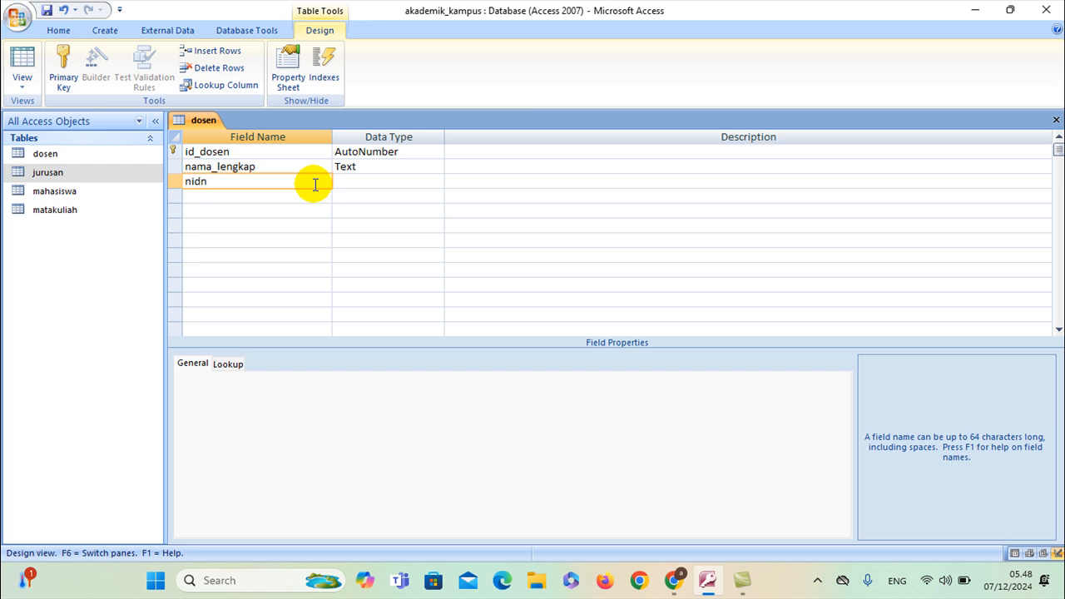
left_click(292, 193)
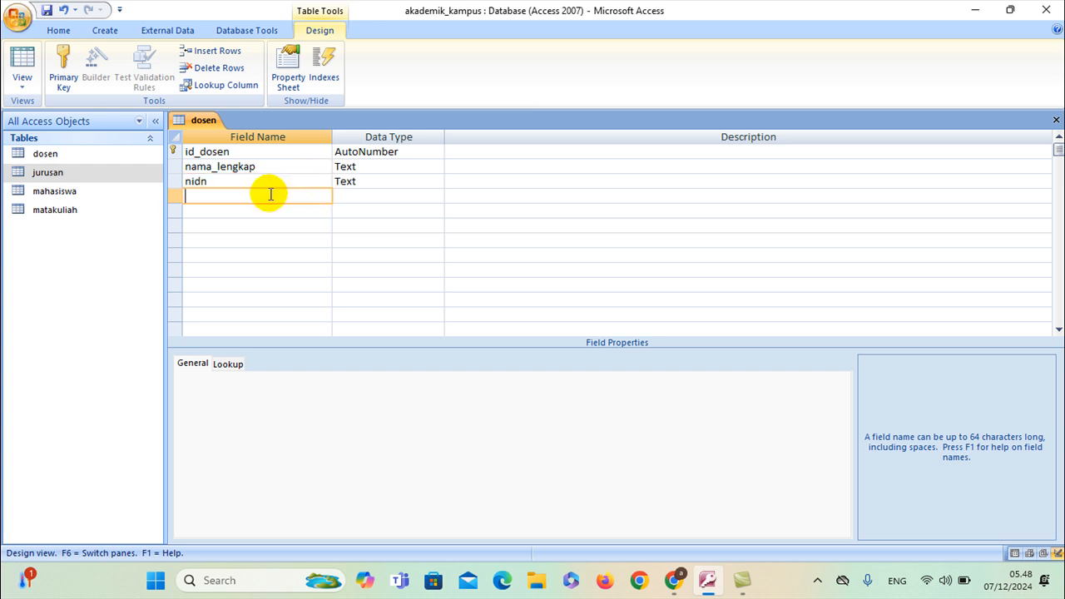
key("alt+Tab")
scroll(483, 291, "down", 2)
scroll(483, 290, "down", 5)
scroll(484, 293, "down", 4)
scroll(484, 291, "up", 2)
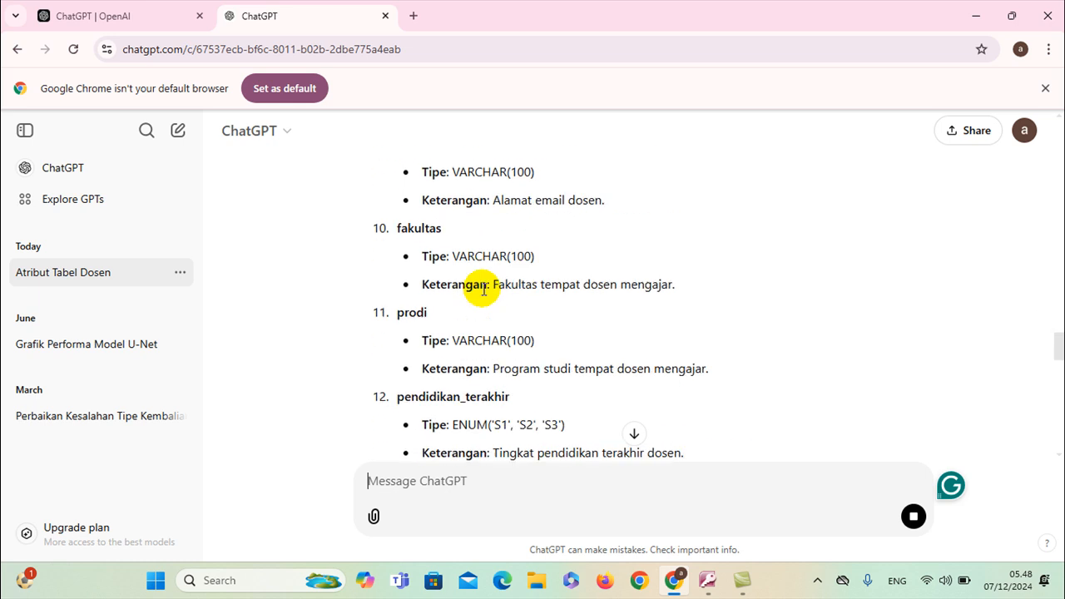
scroll(483, 291, "down", 10)
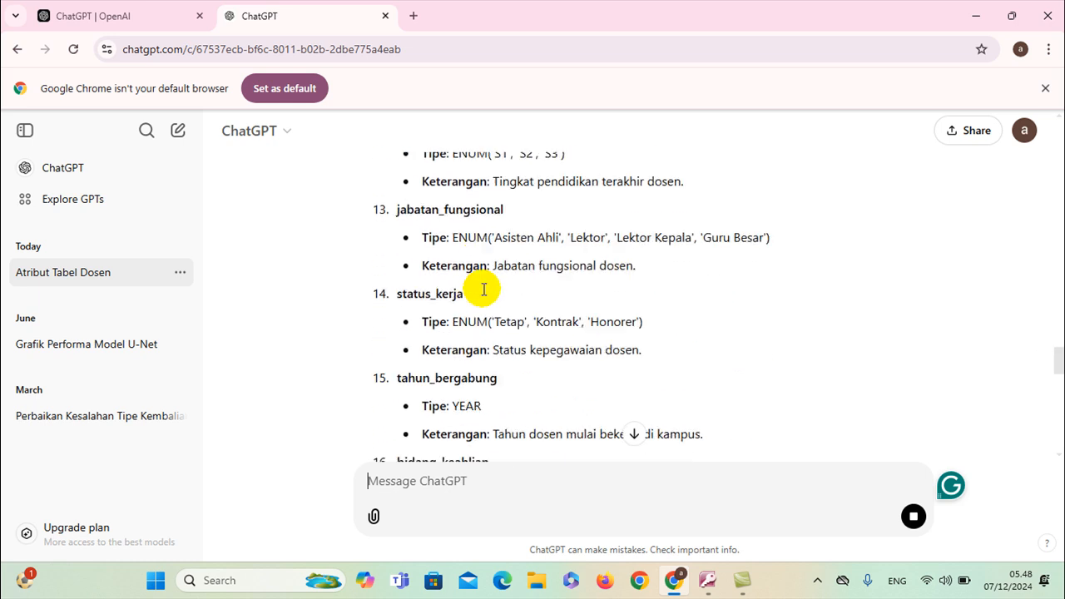
scroll(484, 292, "up", 3)
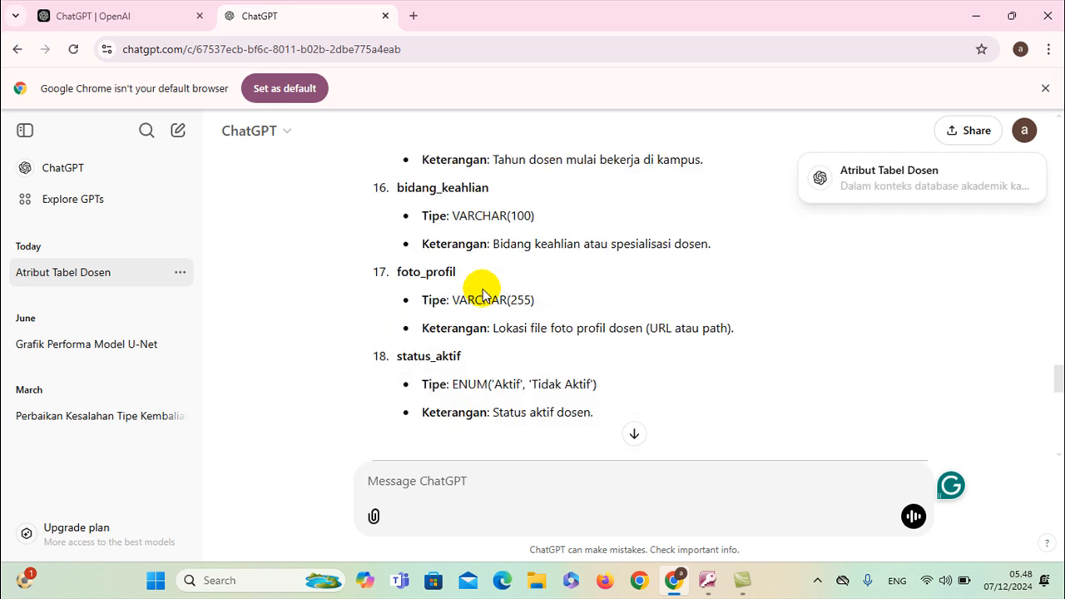
scroll(483, 293, "up", 8)
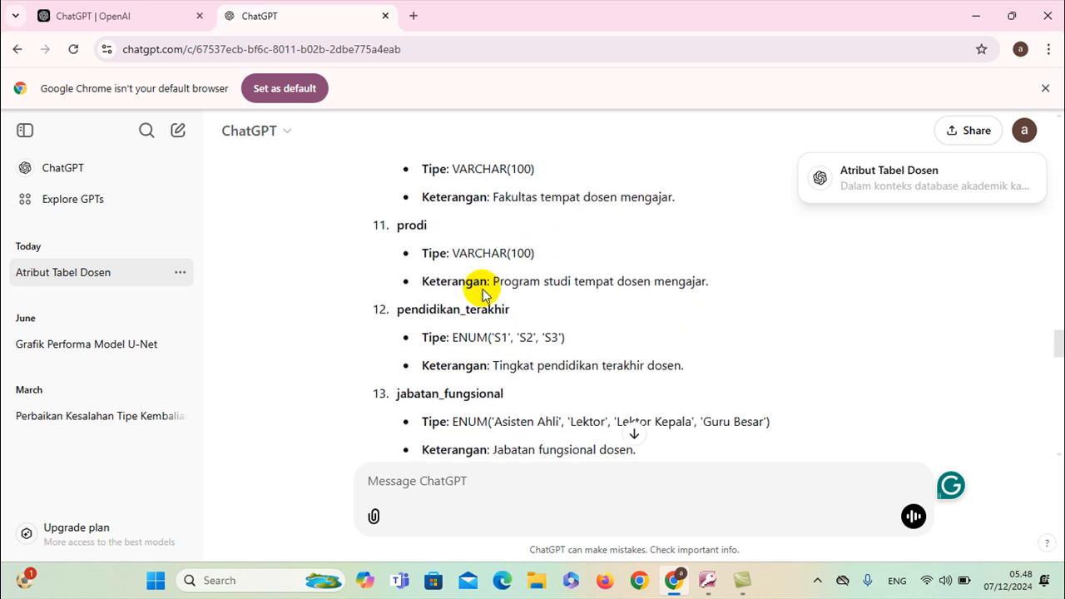
scroll(484, 293, "up", 1)
scroll(483, 290, "down", 3)
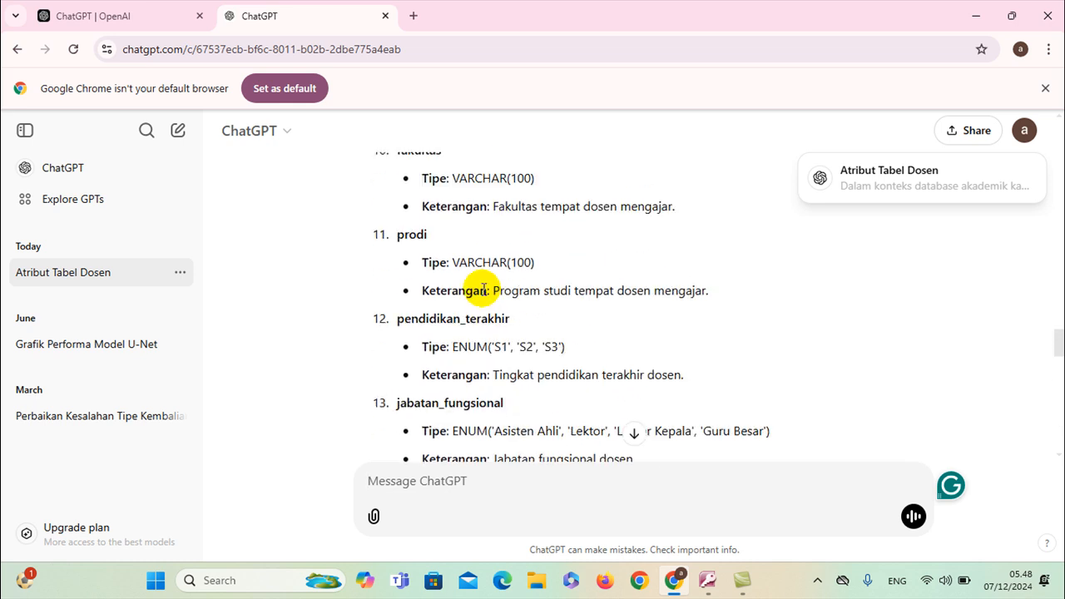
scroll(483, 289, "up", 6)
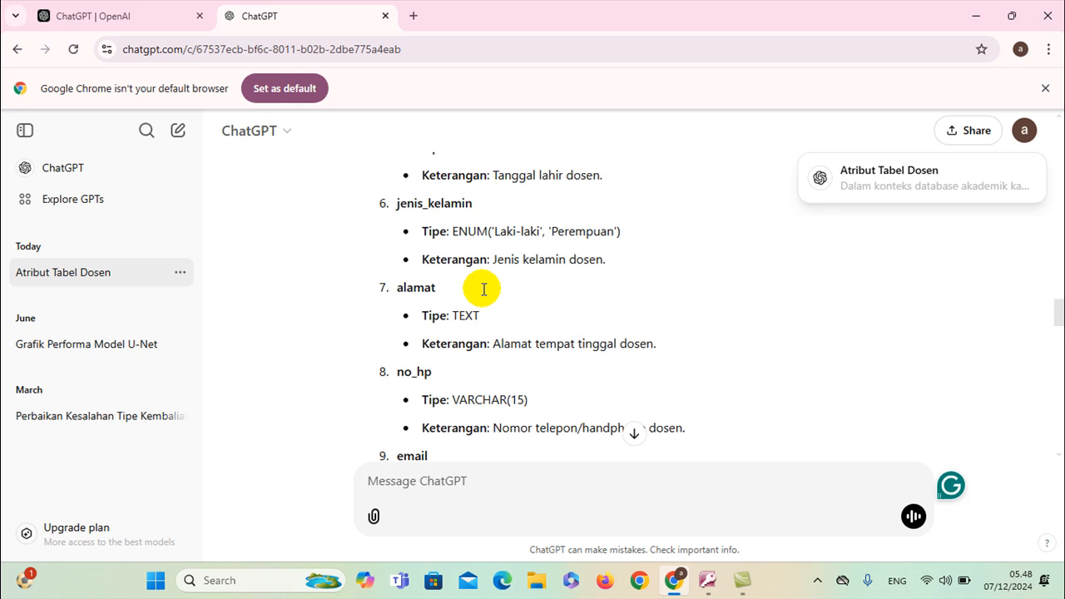
scroll(480, 291, "down", 4)
scroll(459, 321, "up", 2)
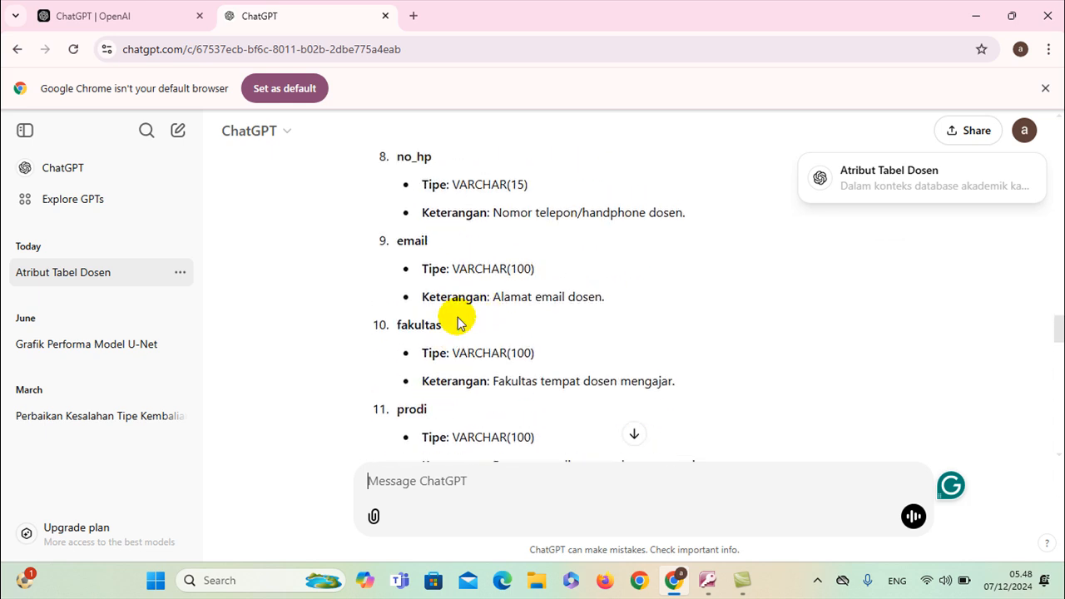
scroll(458, 318, "up", 1)
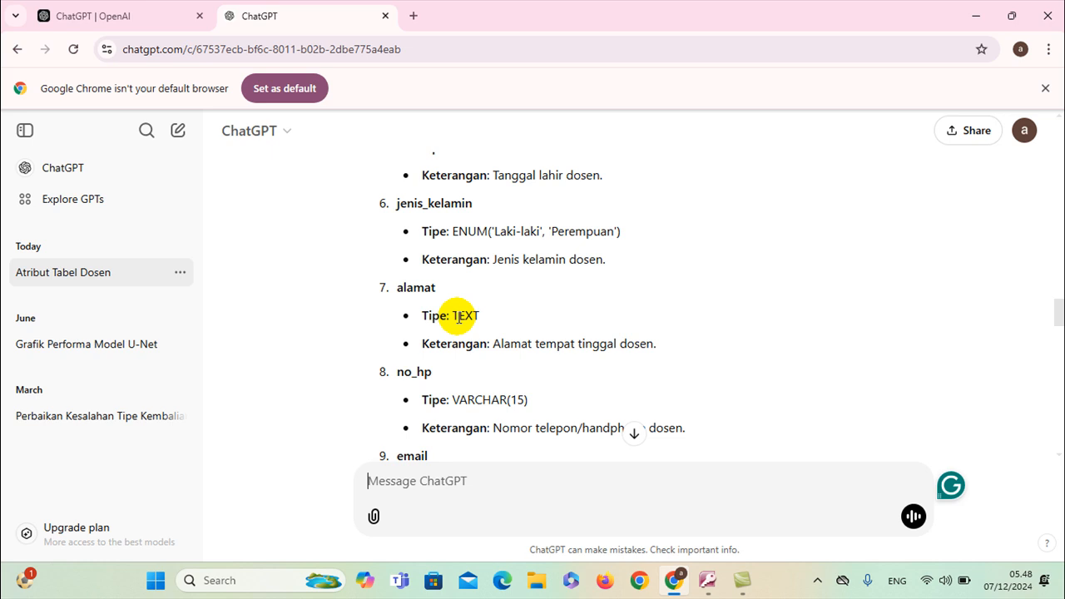
scroll(458, 317, "up", 2)
scroll(458, 318, "up", 1)
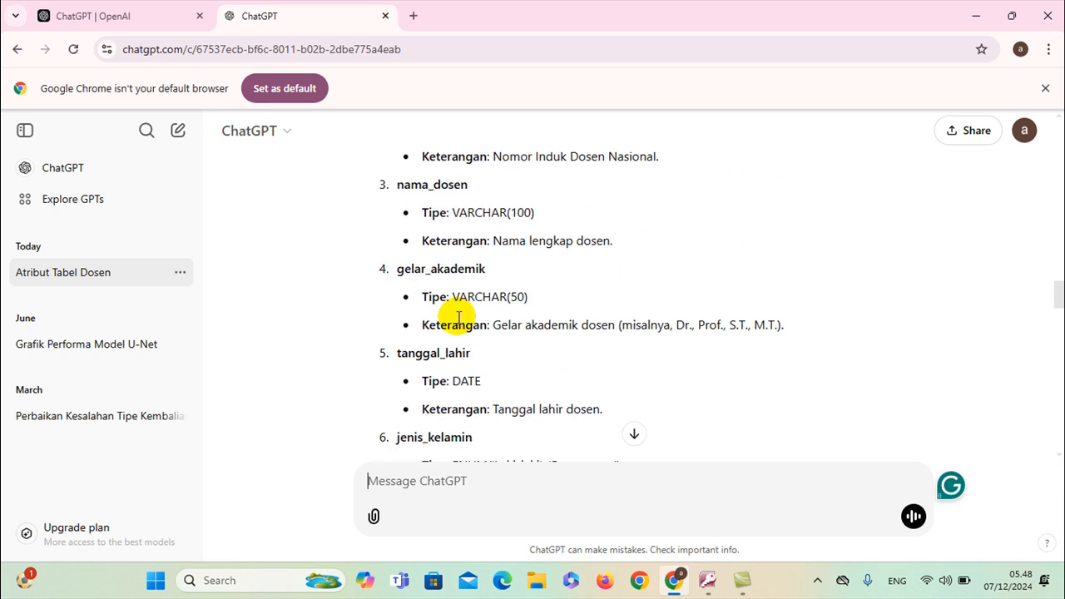
Make jenis_kelamin a Lookup Wizard field with typed values Laki-laki and Perempuan
key("alt+Tab")
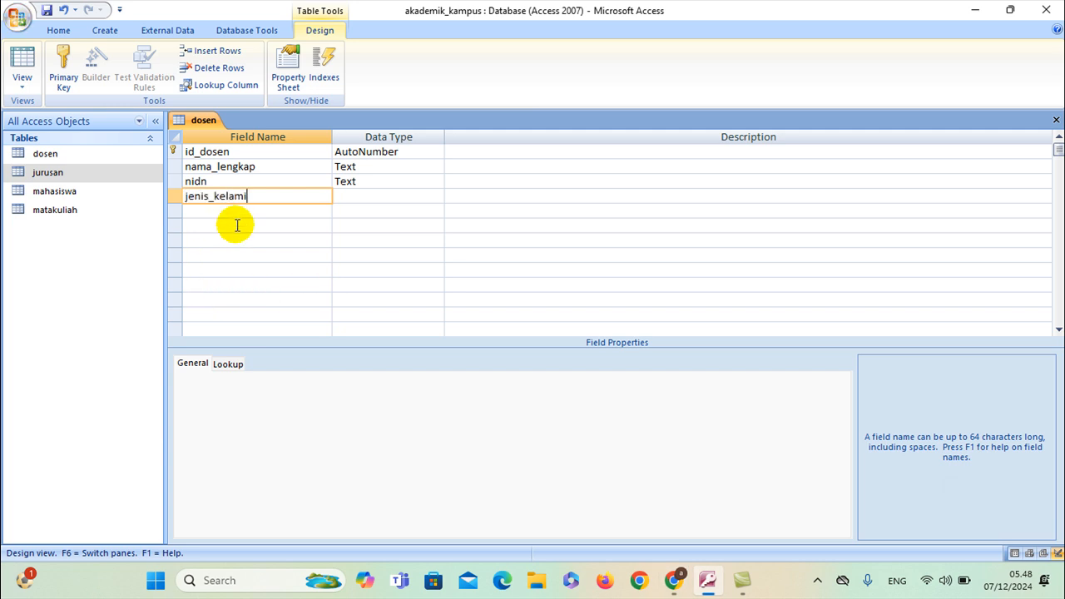
left_click(380, 195)
left_click(436, 195)
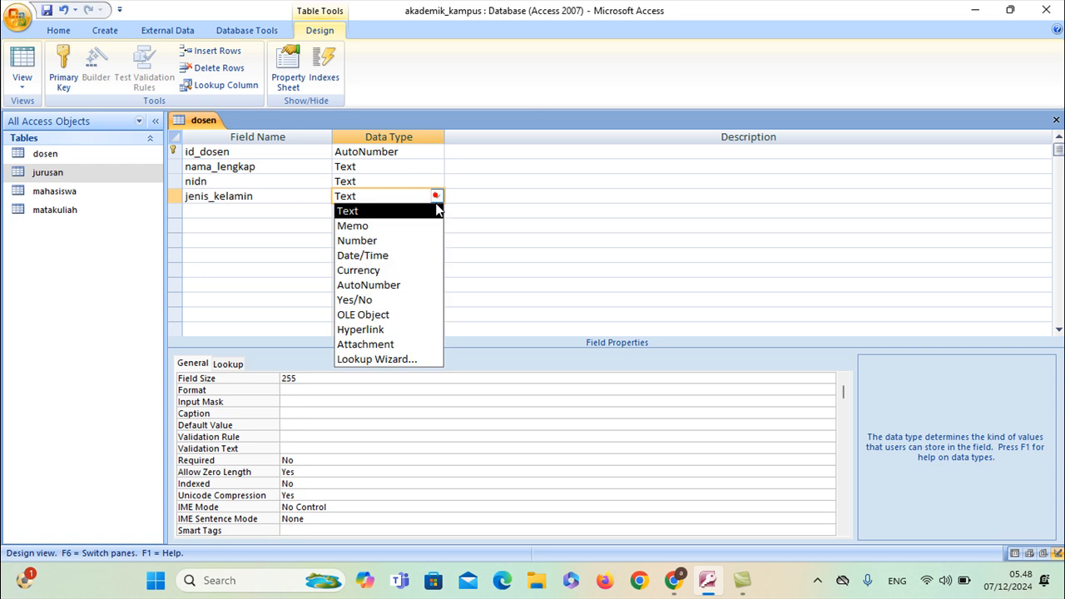
left_click(378, 359)
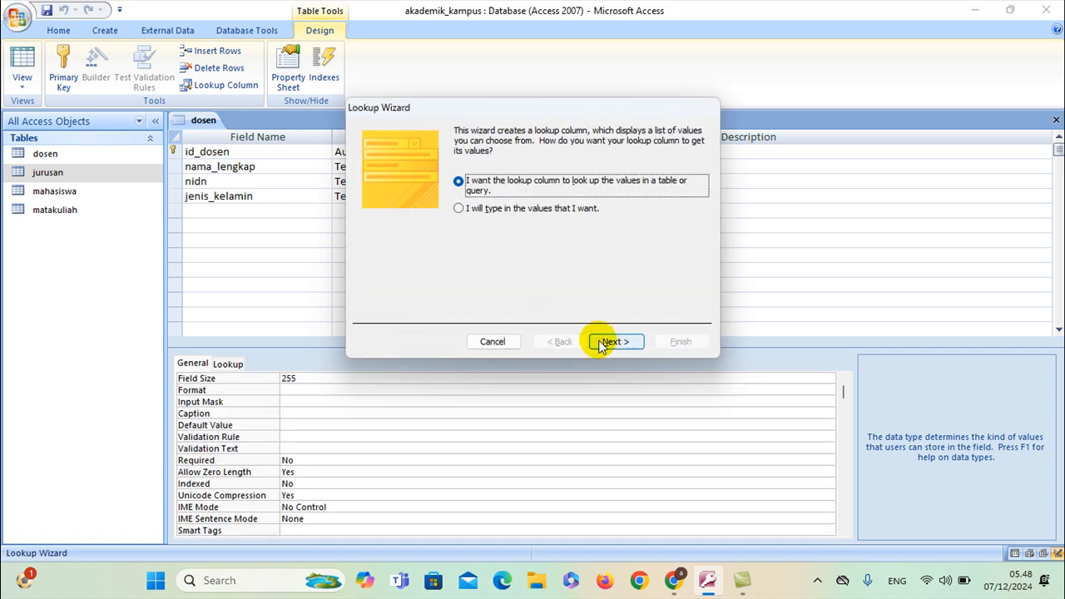
left_click(574, 209)
left_click(608, 341)
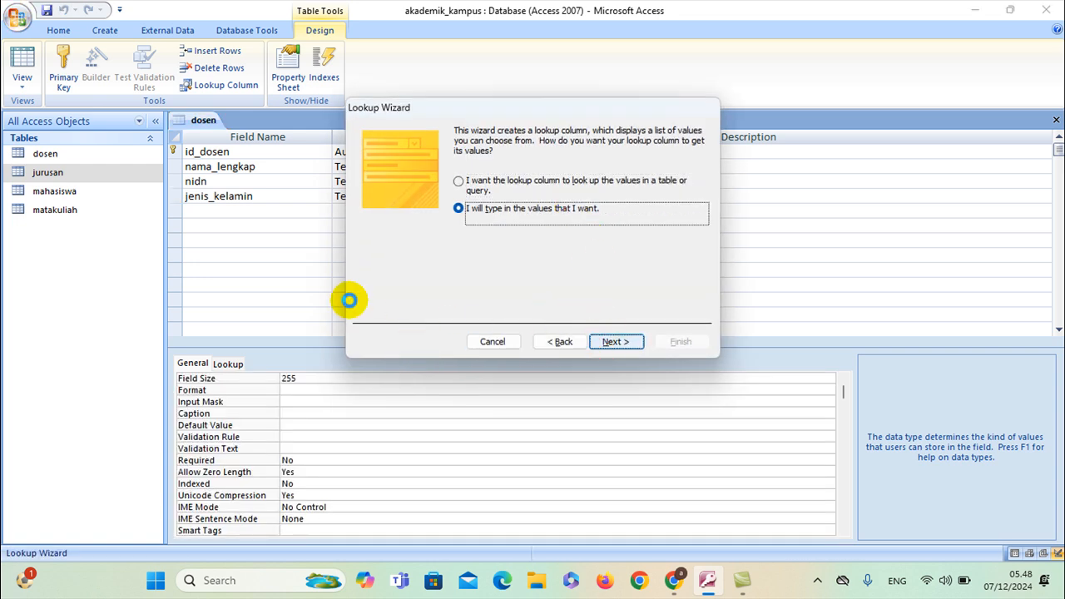
left_click(404, 222)
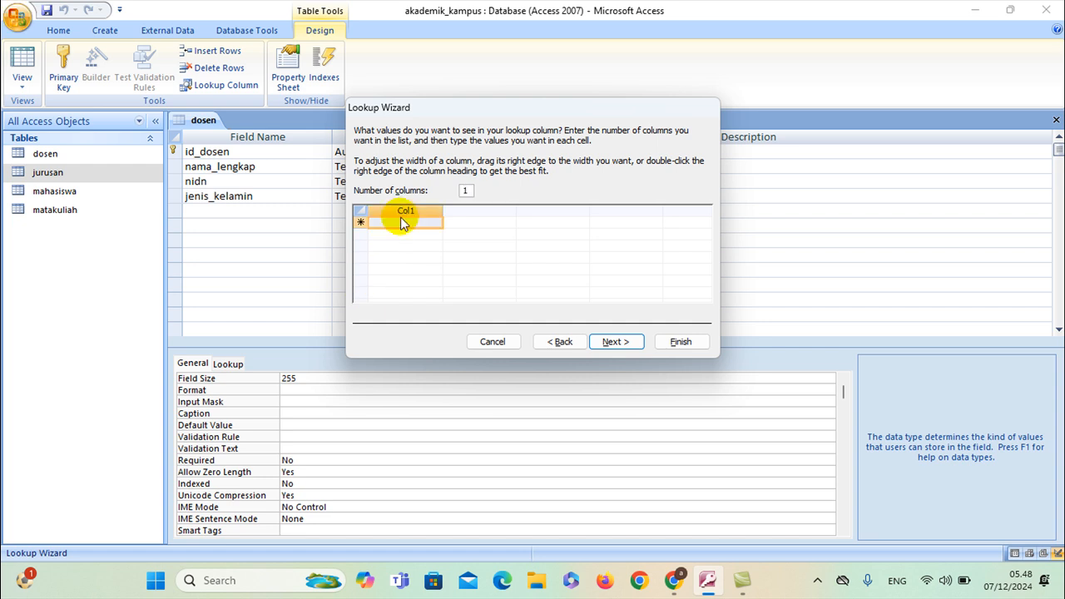
type("Lak")
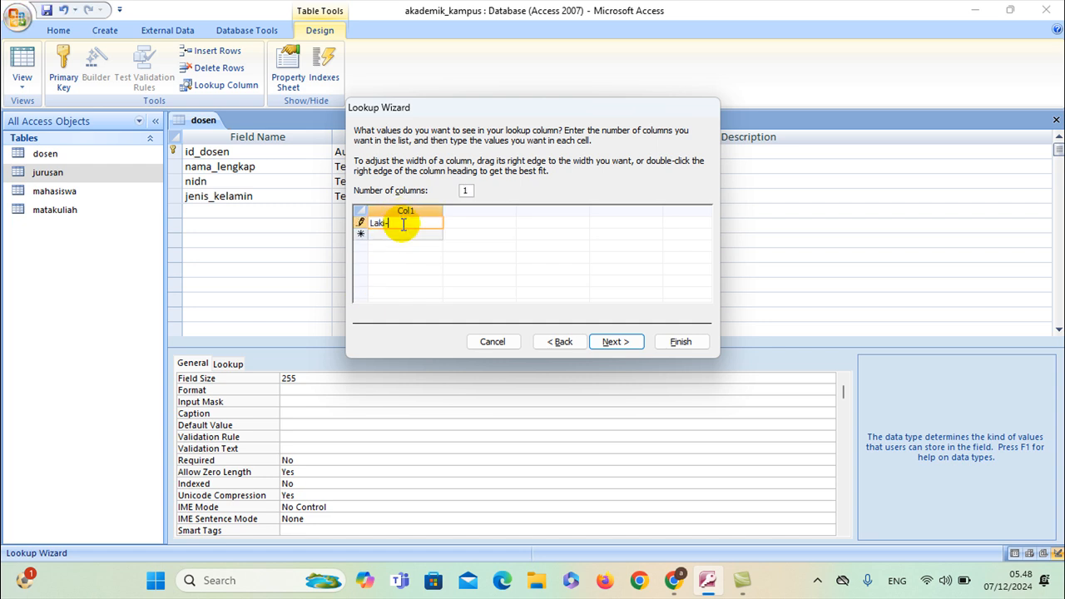
type("i-laki")
key("Return")
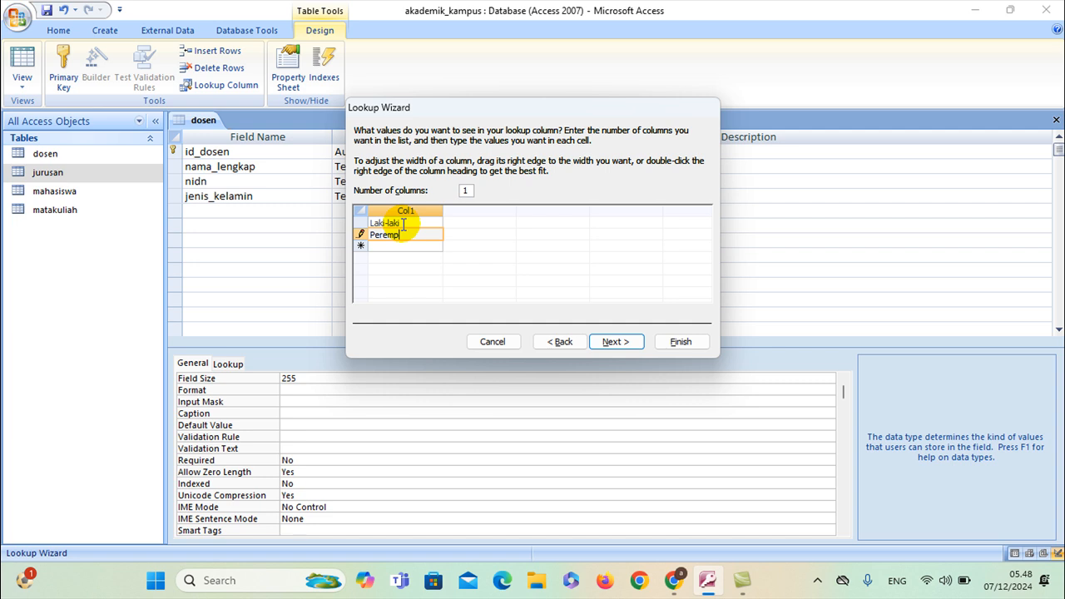
left_click(609, 342)
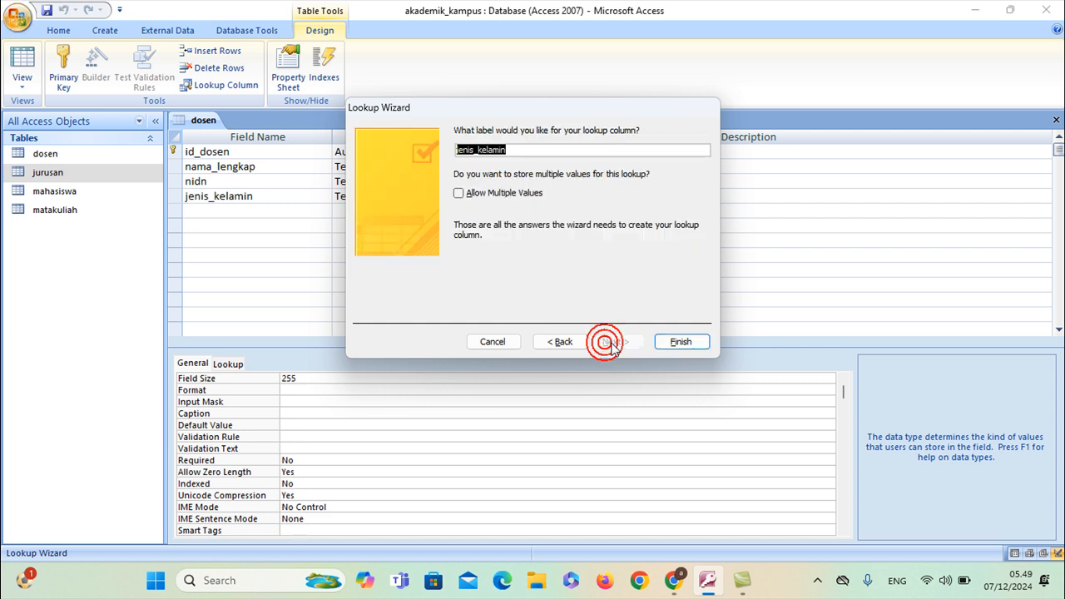
left_click(675, 341)
left_click(279, 215)
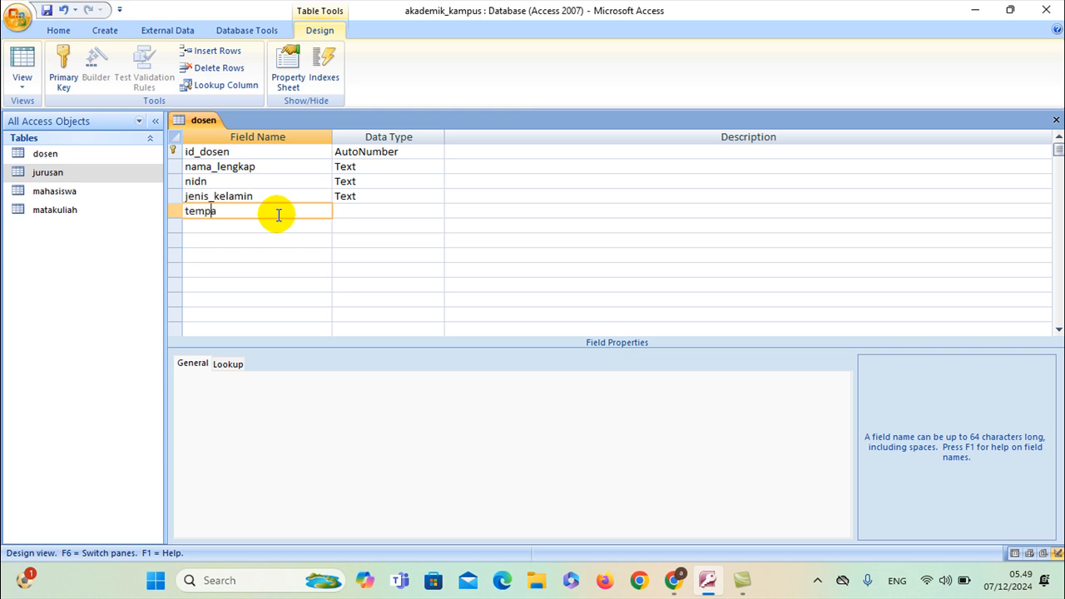
Add tempat_lahir as Text and tanggal_lahir as a Date/Time field
left_click(348, 211)
left_click(300, 226)
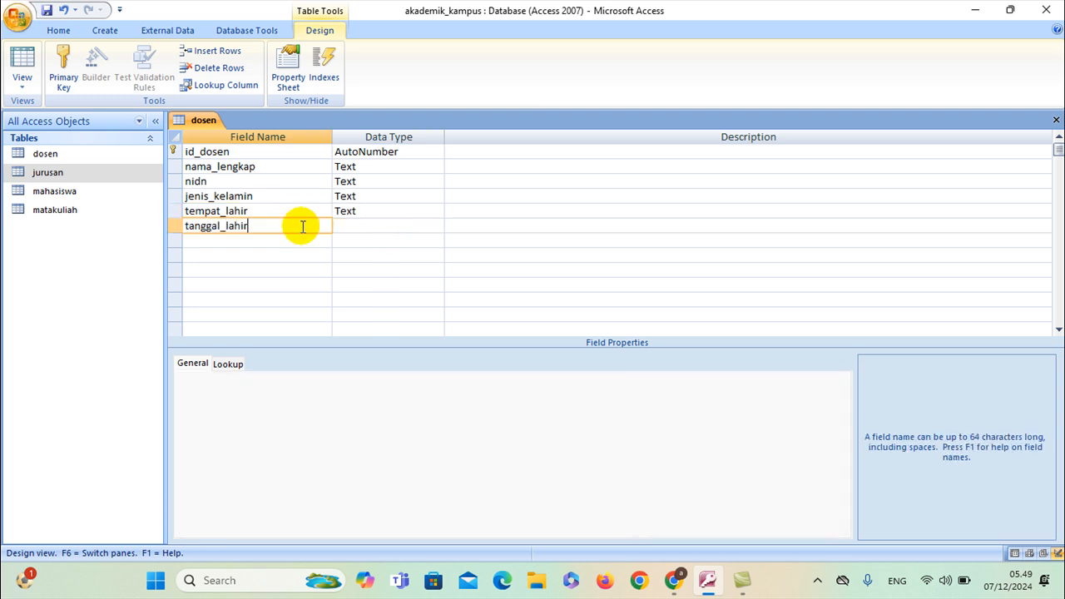
left_click(388, 222)
left_click(436, 225)
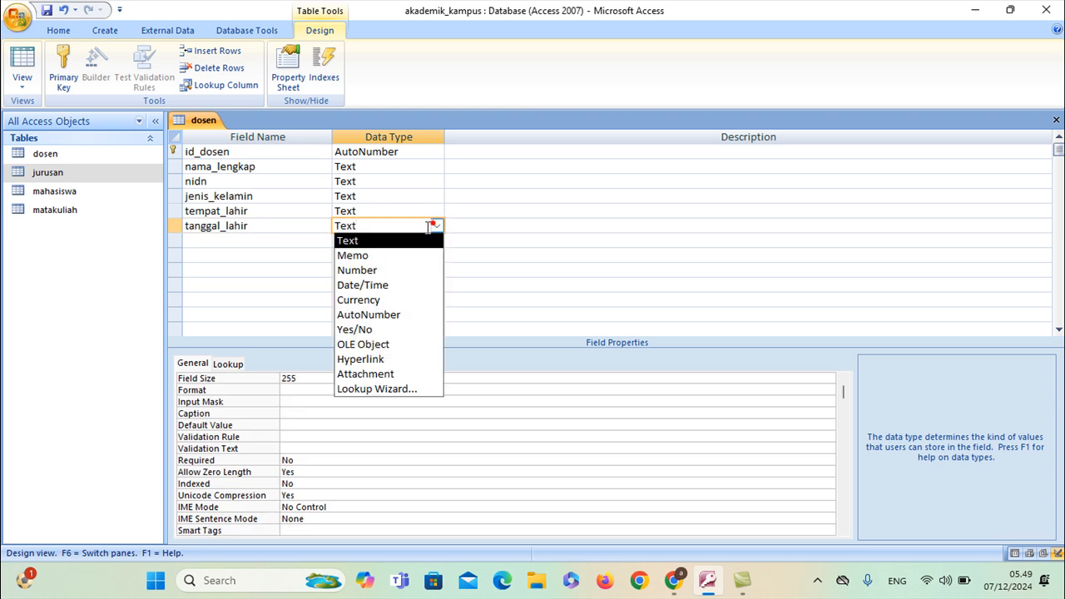
left_click(366, 284)
left_click(254, 240)
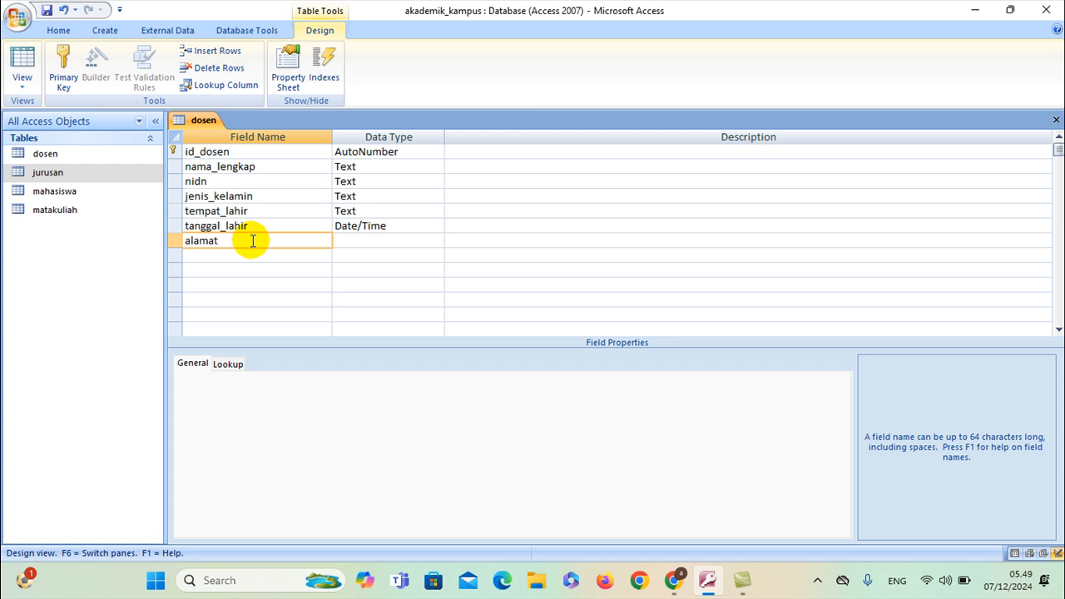
Add Text fields alamat and telepon, then id_jurusan as a Number field
left_click(261, 257)
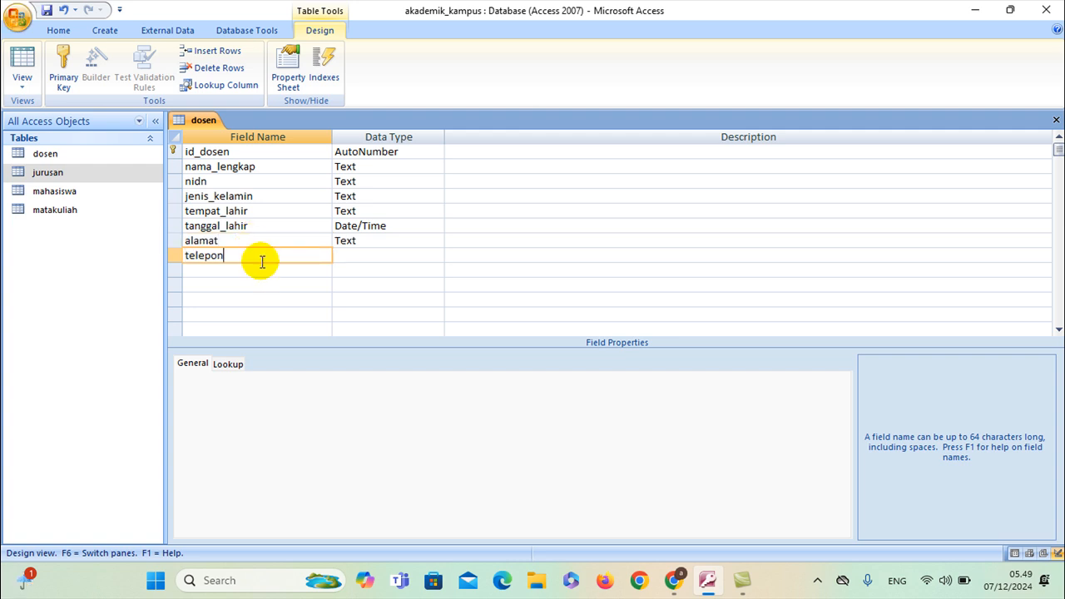
left_click(257, 271)
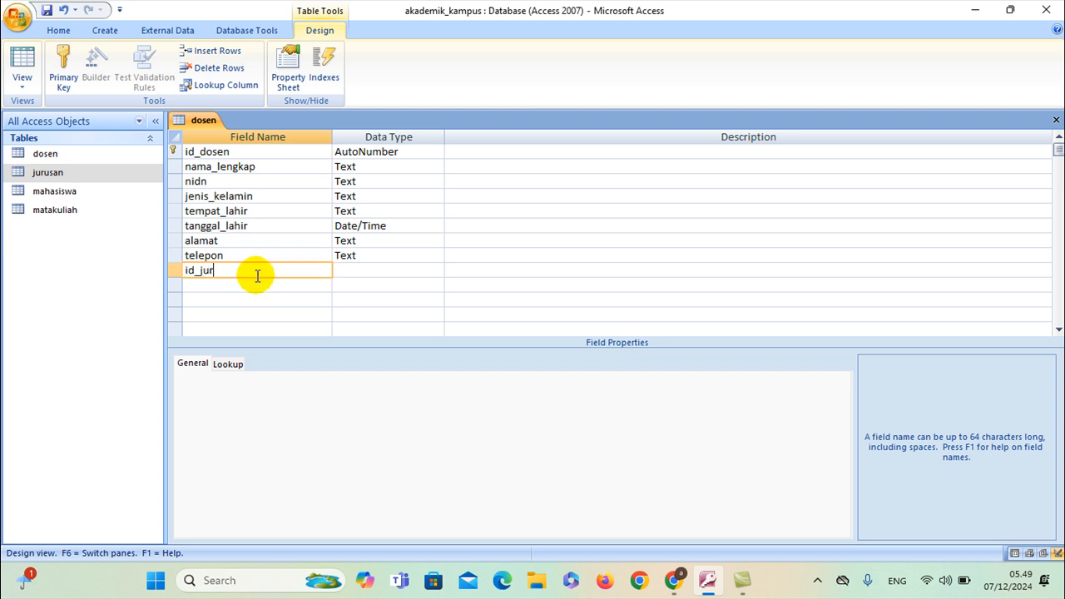
type("id_jurusan")
left_click(435, 269)
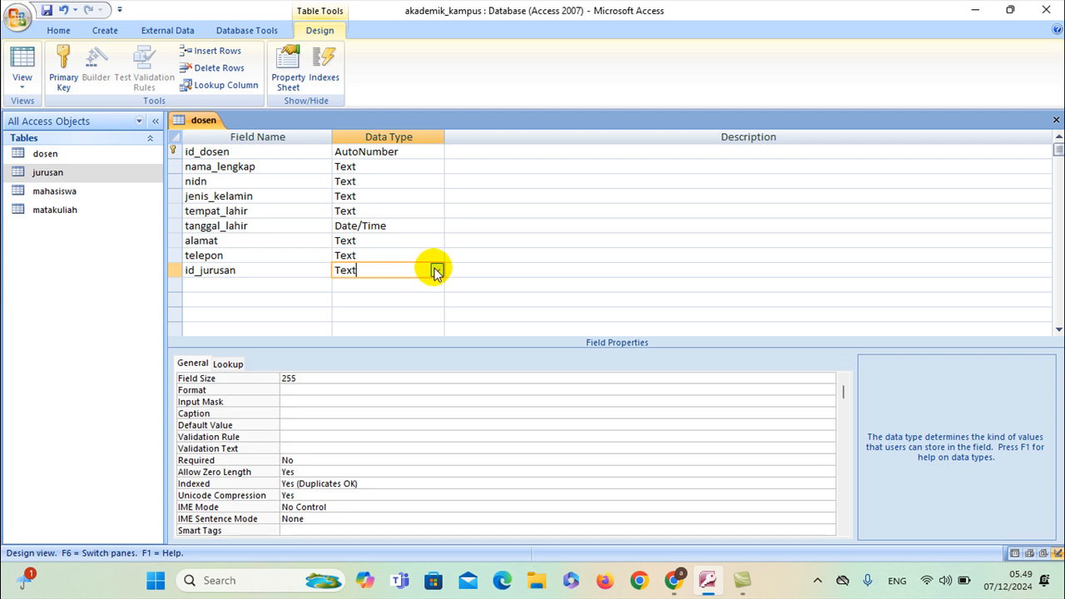
left_click(435, 268)
left_click(403, 315)
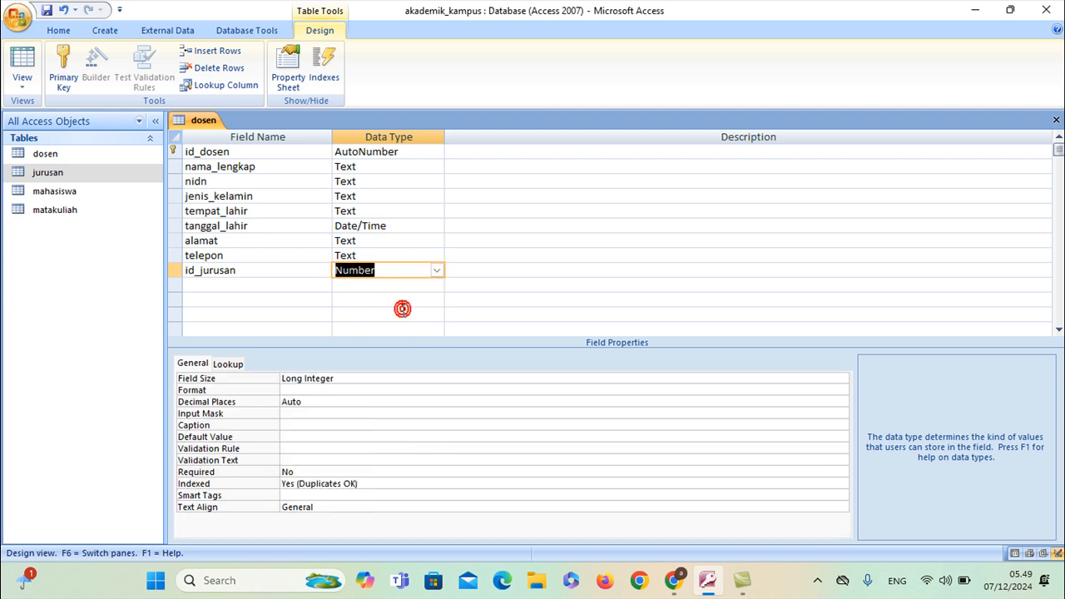
left_click(229, 366)
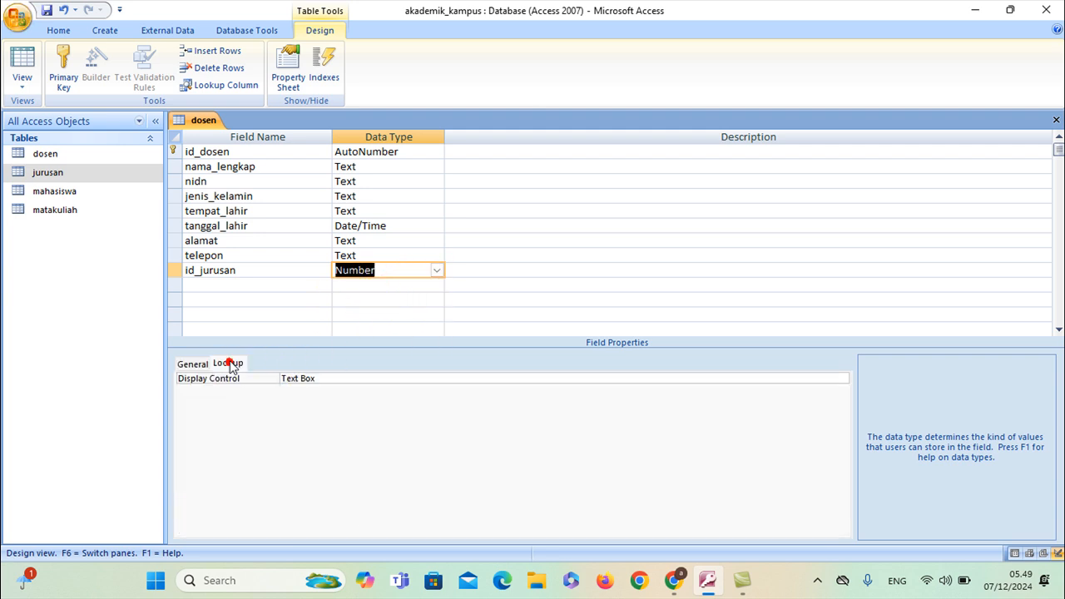
Set id_jurusan's Display Control to Combo Box
left_click(791, 378)
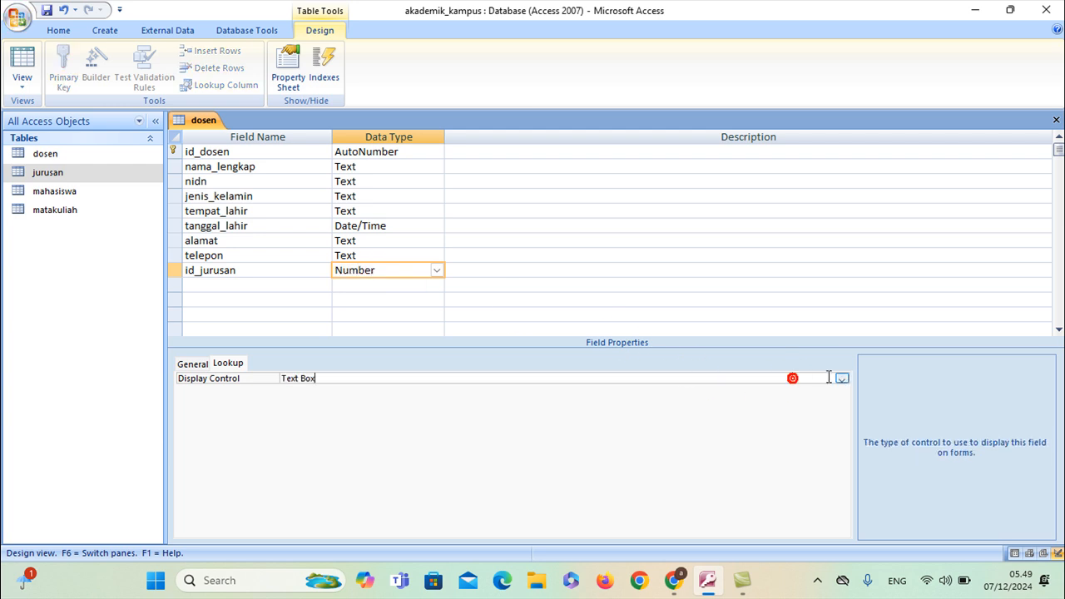
left_click(841, 379)
left_click(353, 411)
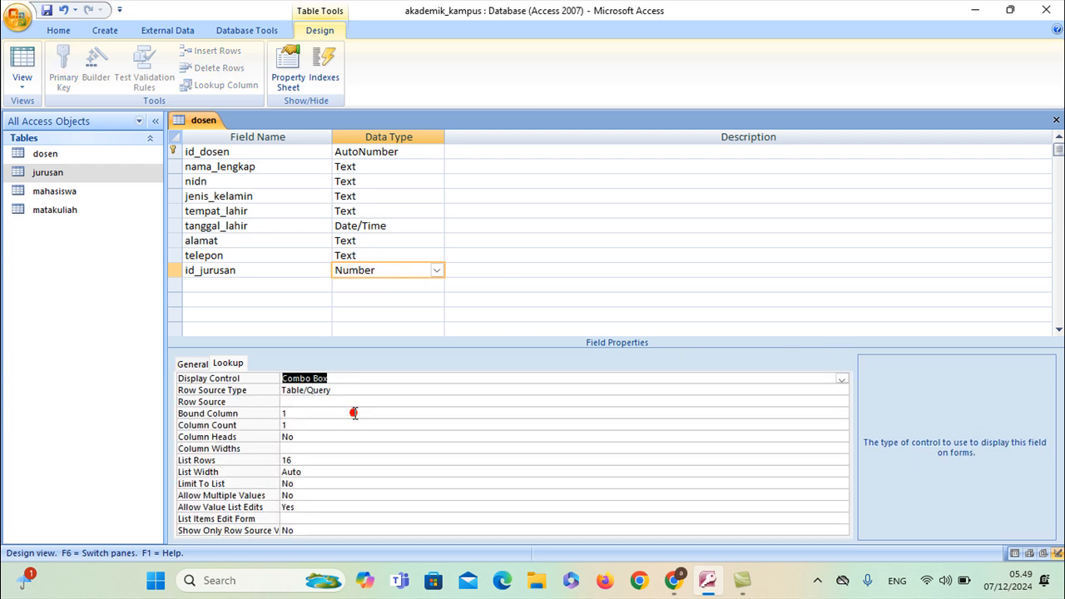
Build id_jurusan's row source as SELECT jurusan.nama_jurusan FROM jurusan; in the Query Builder
left_click(316, 402)
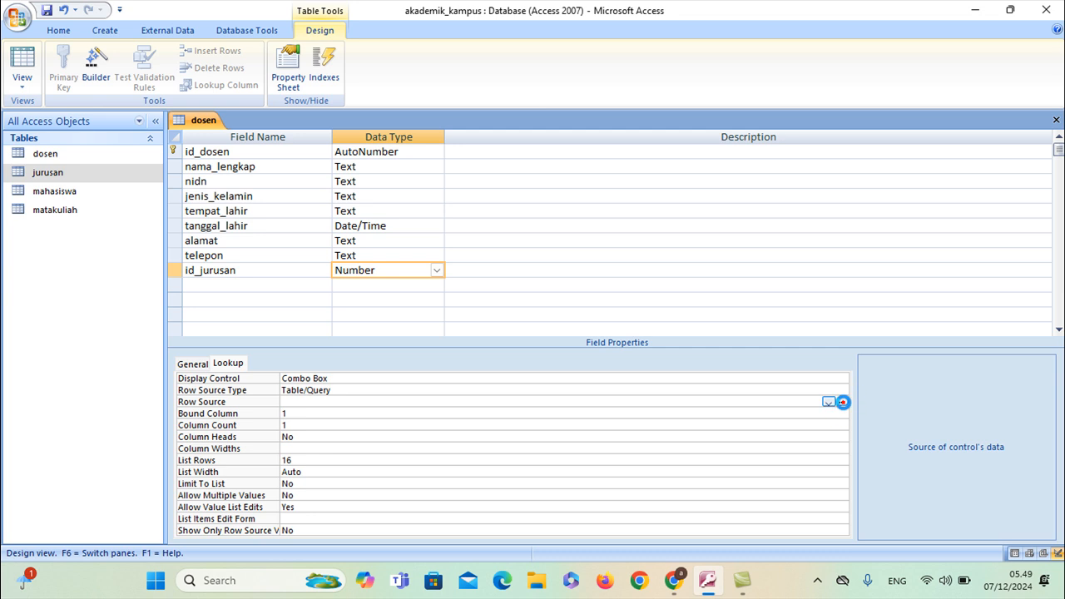
left_click(840, 401)
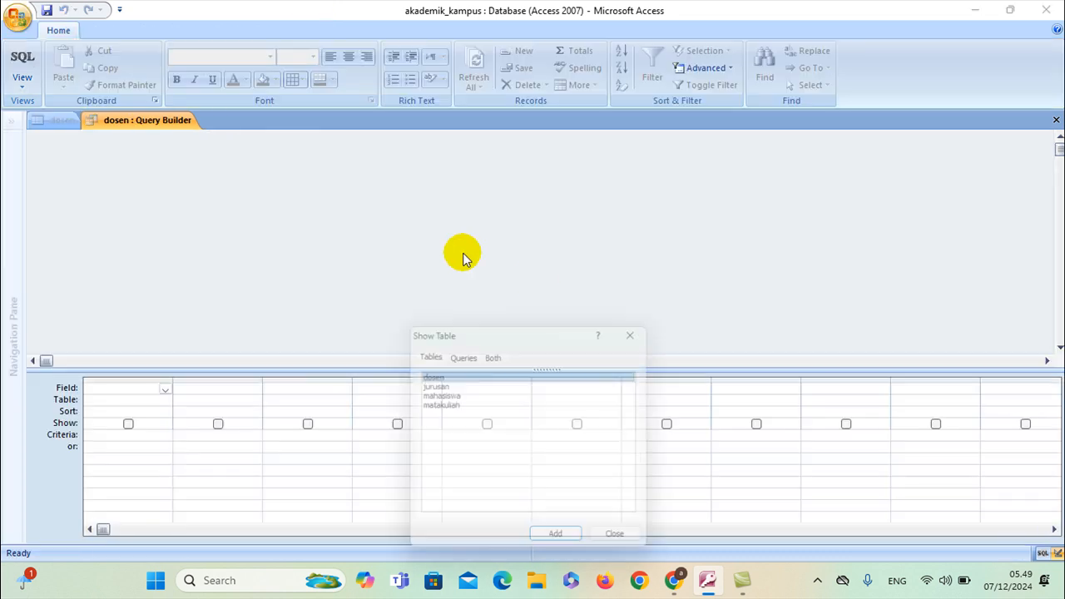
left_click(431, 384)
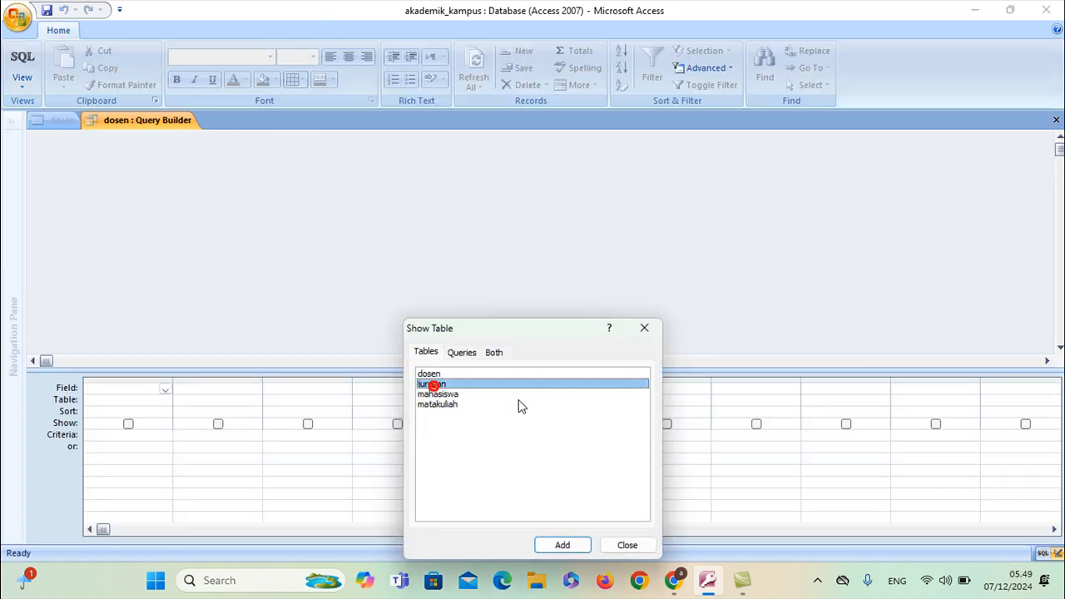
left_click(563, 546)
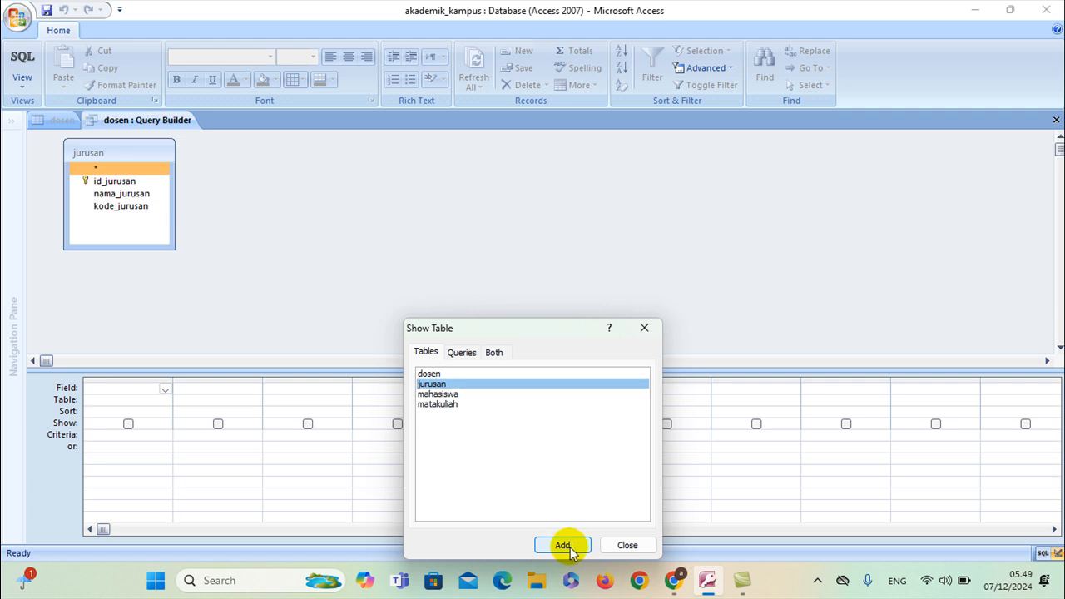
left_click(625, 546)
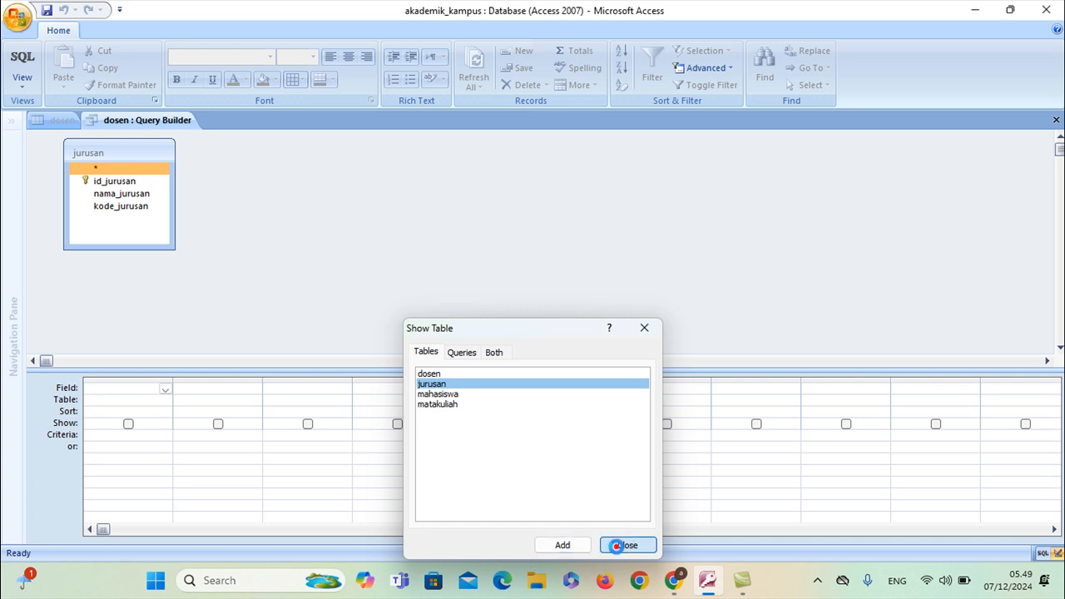
left_click(135, 195)
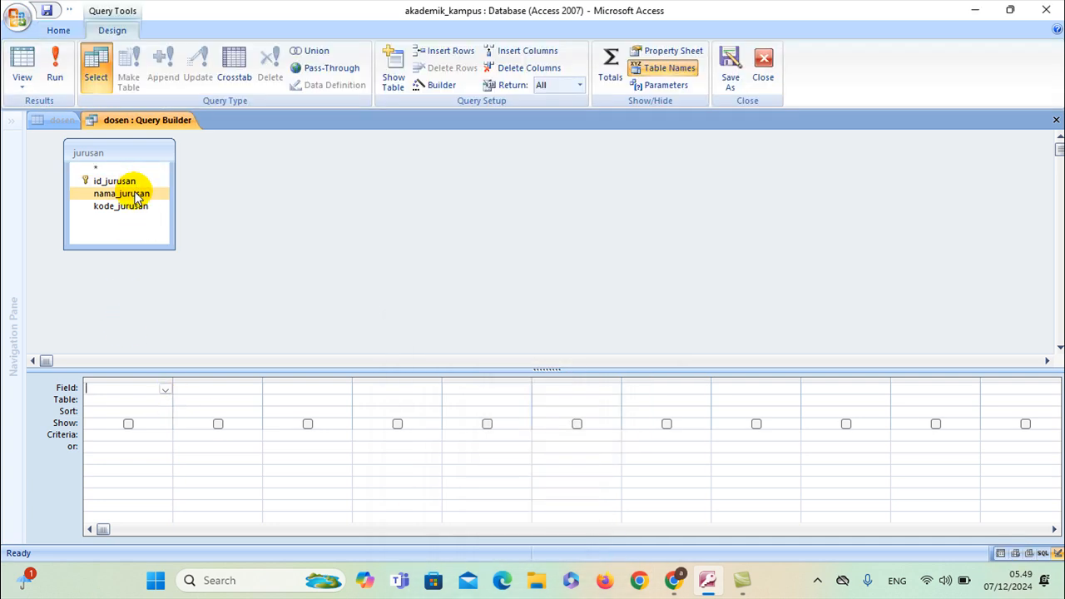
double_click(135, 194)
right_click(172, 123)
left_click(142, 123)
right_click(147, 124)
left_click(158, 150)
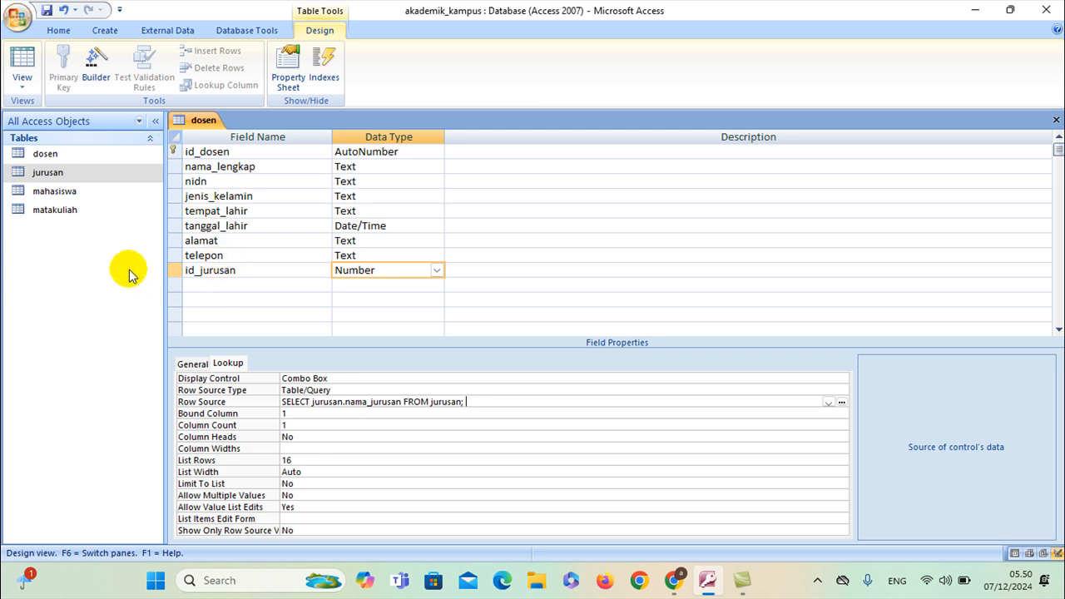
Recheck id_jurusan's combo box lookup, then close the dosen table design
left_click(236, 285)
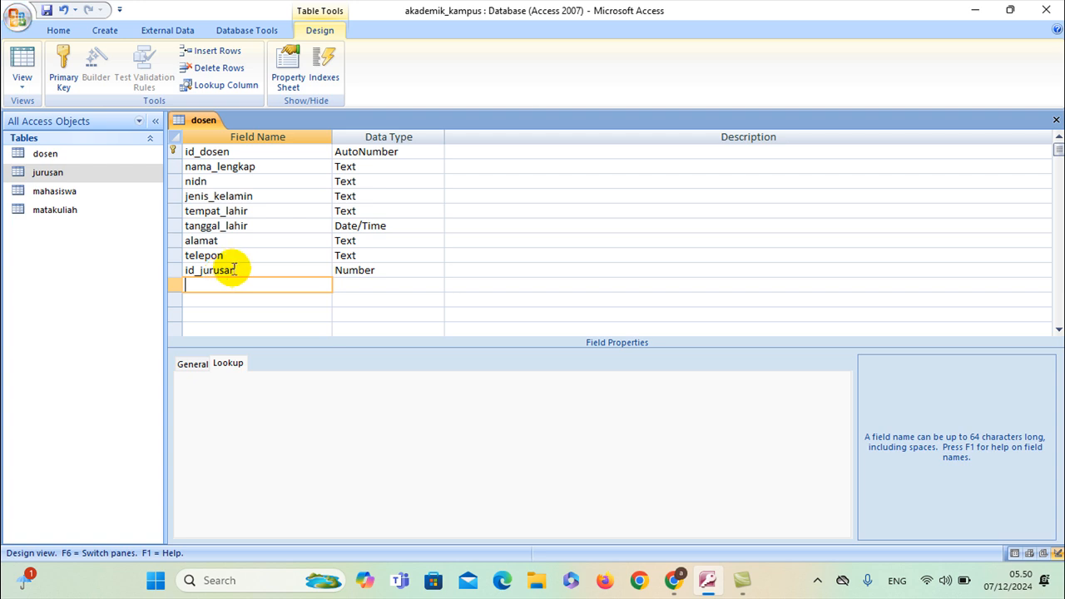
left_click(242, 271)
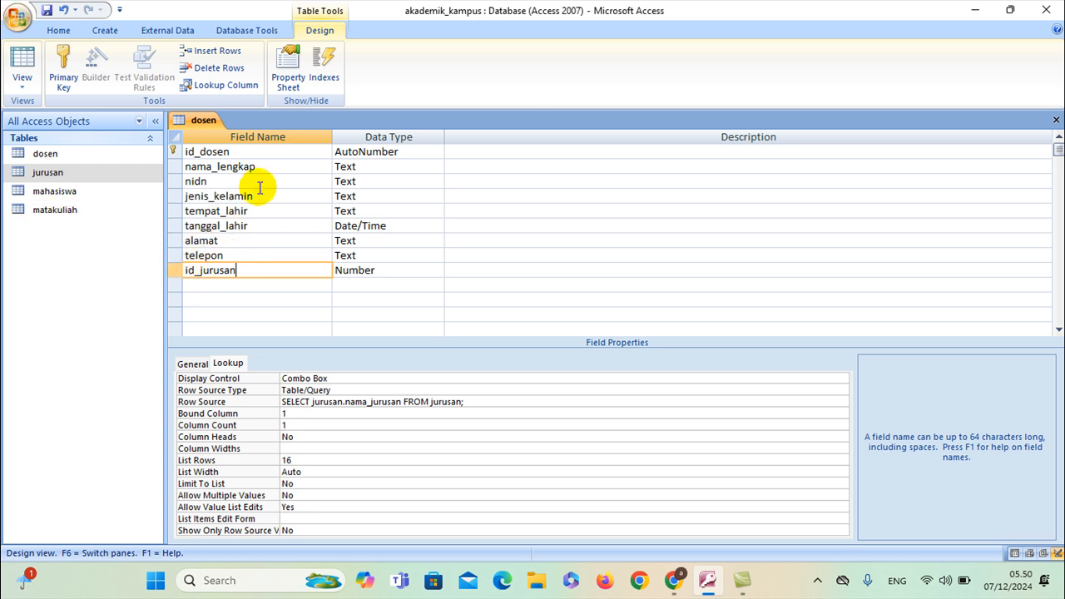
right_click(188, 122)
left_click(187, 121)
right_click(188, 121)
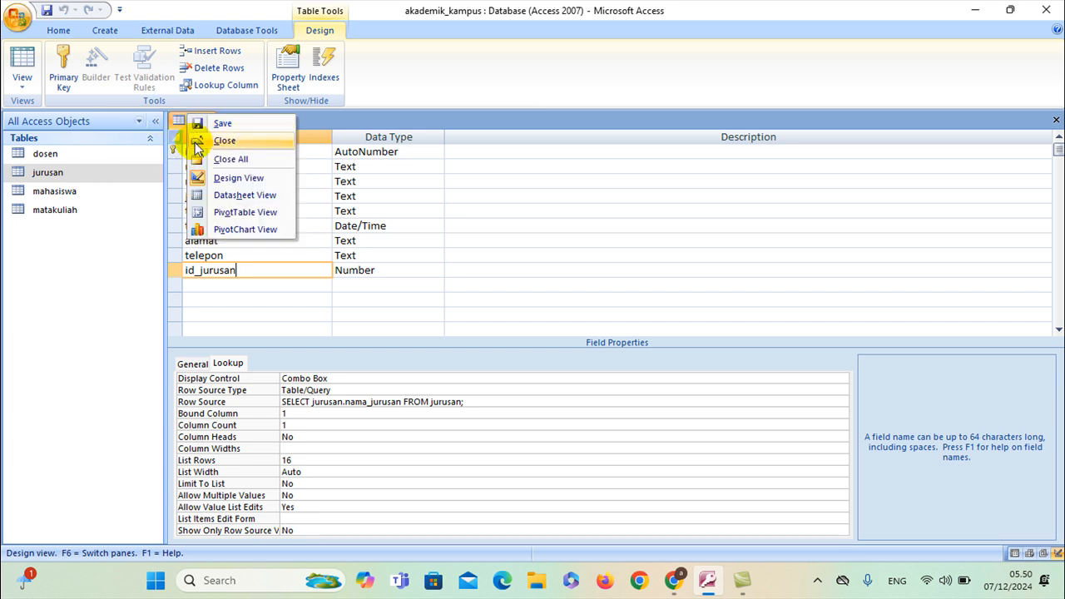
left_click(193, 139)
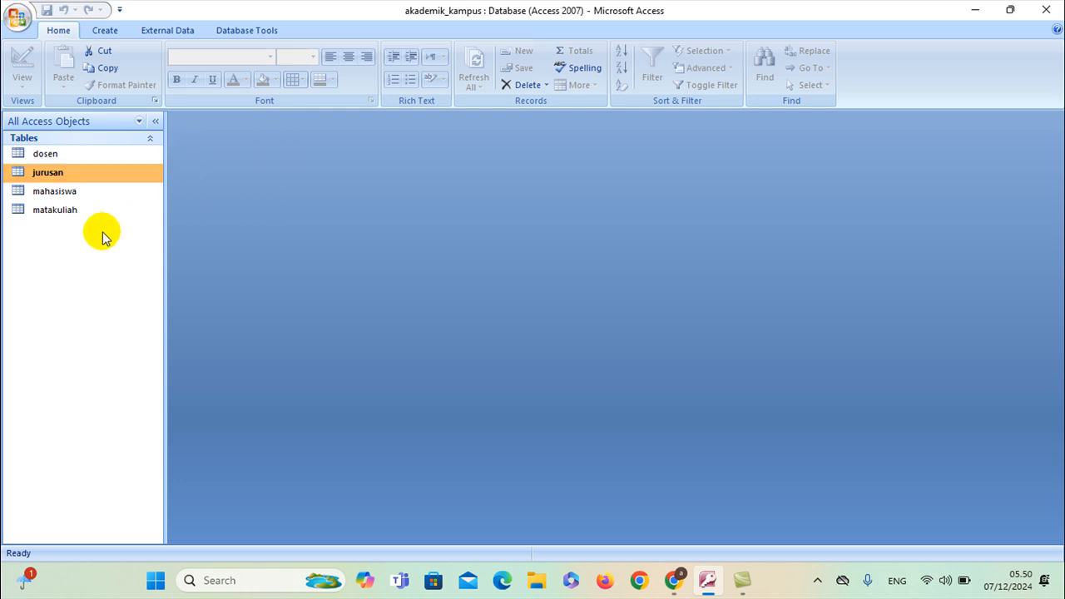
Ask ChatGPT for 'atribut tabel nilai' and read the listed attributes like nilai_uts and grade
left_click(676, 584)
type("t")
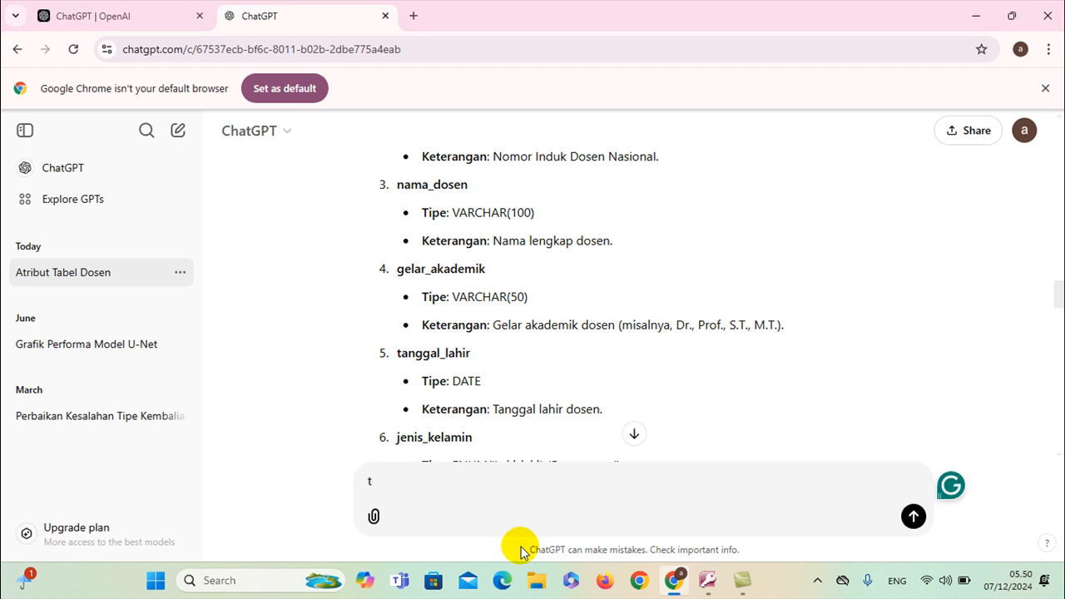
type("bribut tabel ni")
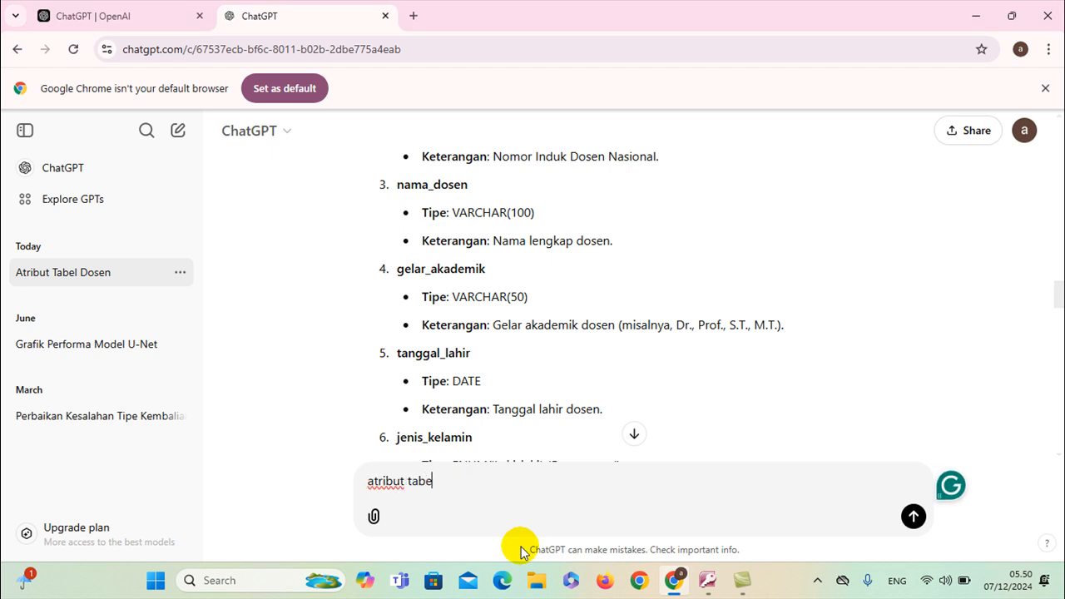
key("Return")
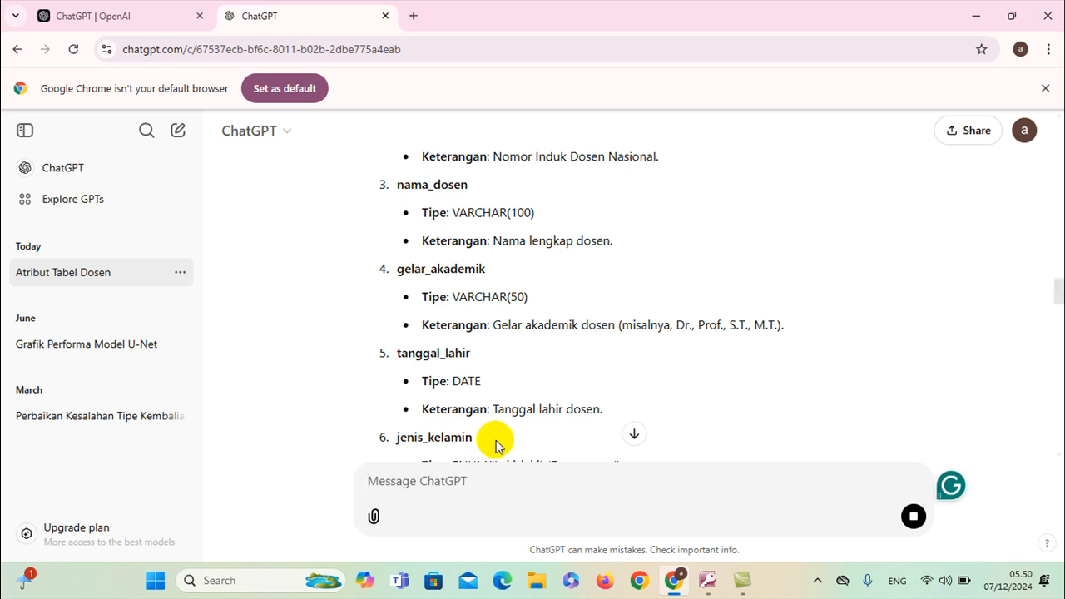
scroll(494, 432, "down", 10)
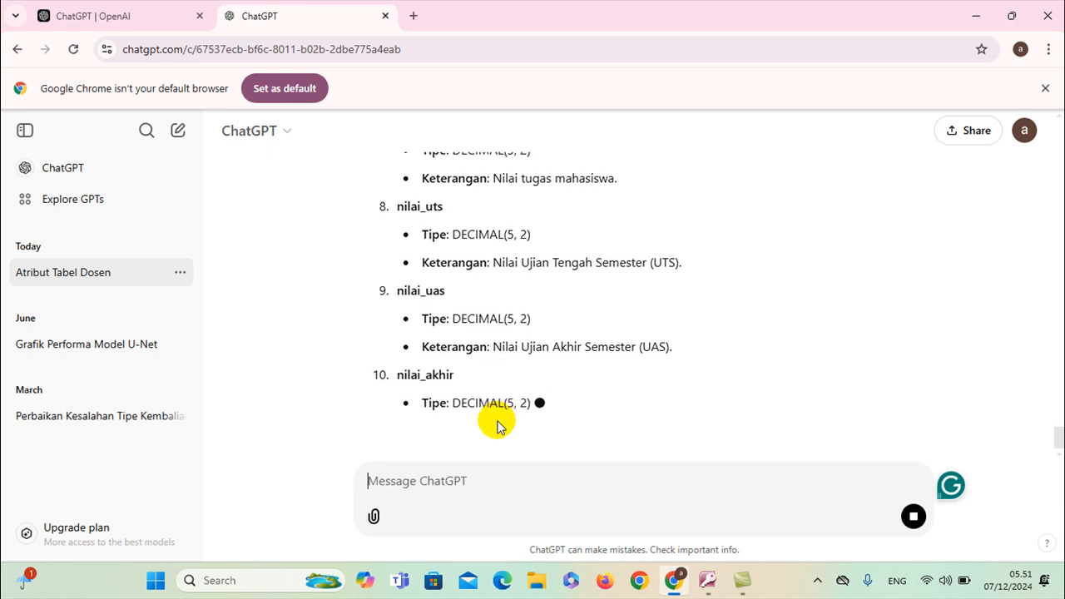
scroll(497, 426, "up", 2)
scroll(497, 426, "down", 2)
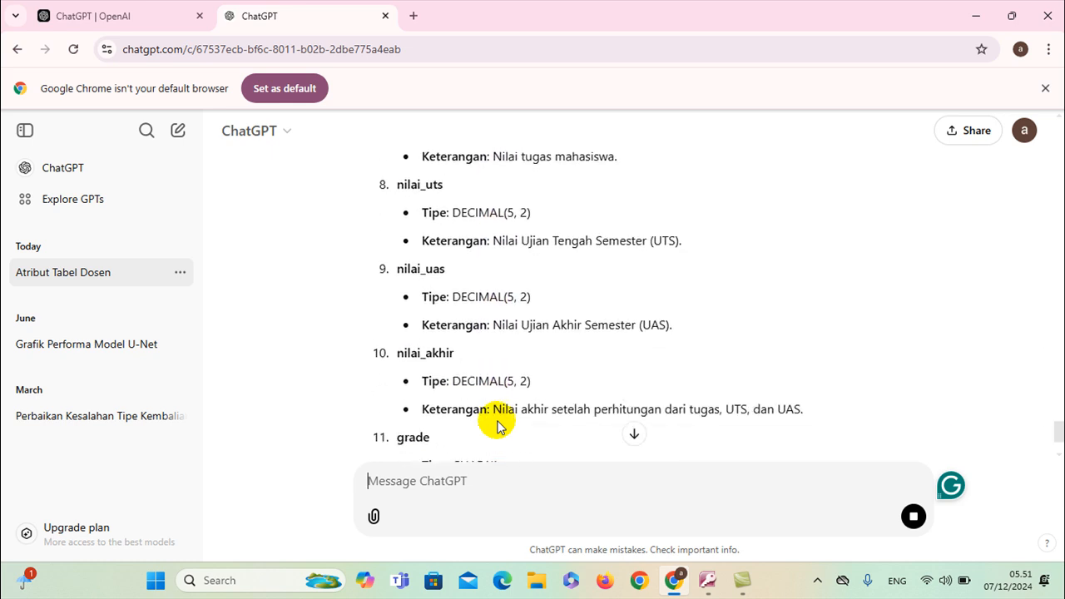
scroll(496, 426, "down", 2)
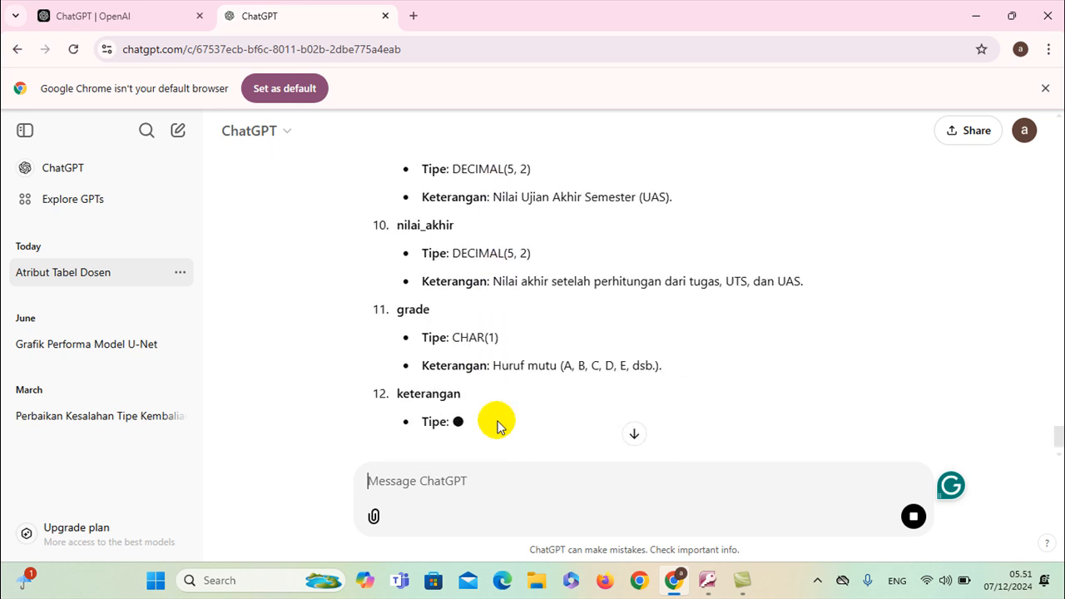
scroll(496, 426, "down", 2)
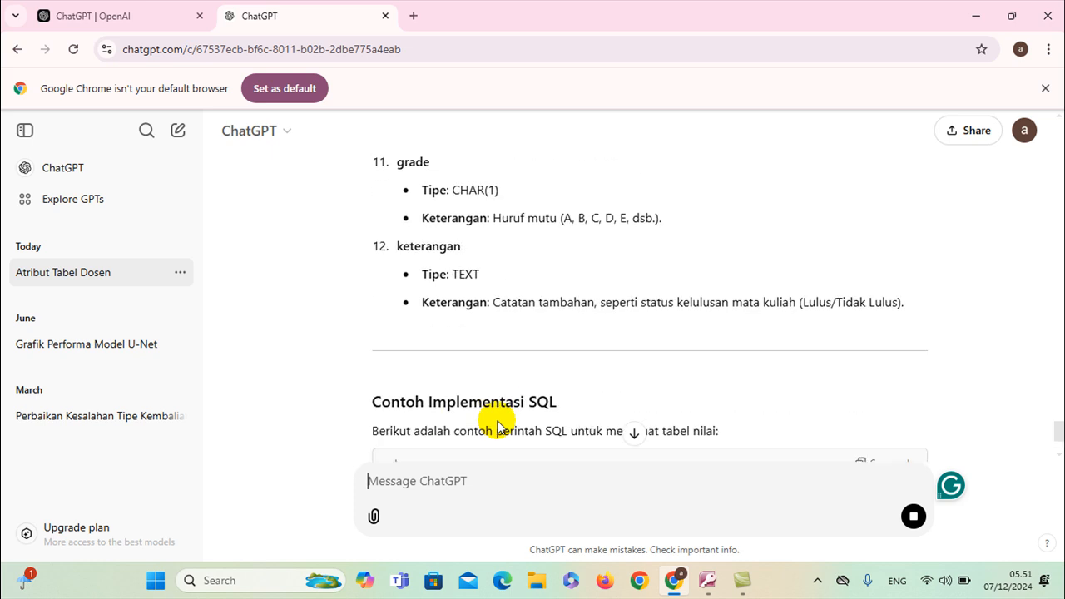
scroll(498, 422, "up", 3)
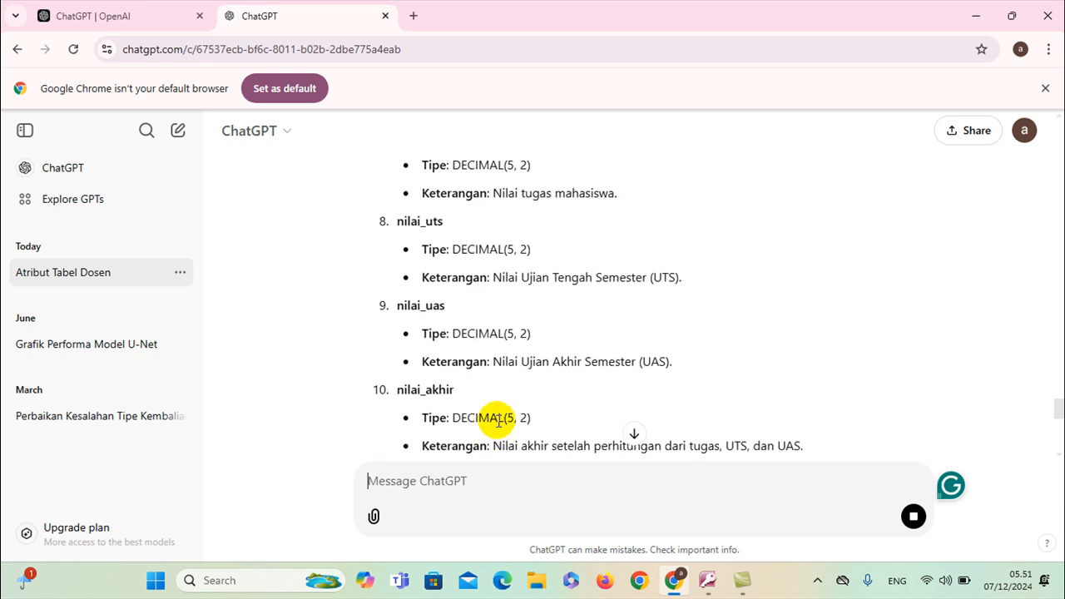
scroll(498, 421, "up", 6)
scroll(498, 422, "up", 2)
key("alt+Tab")
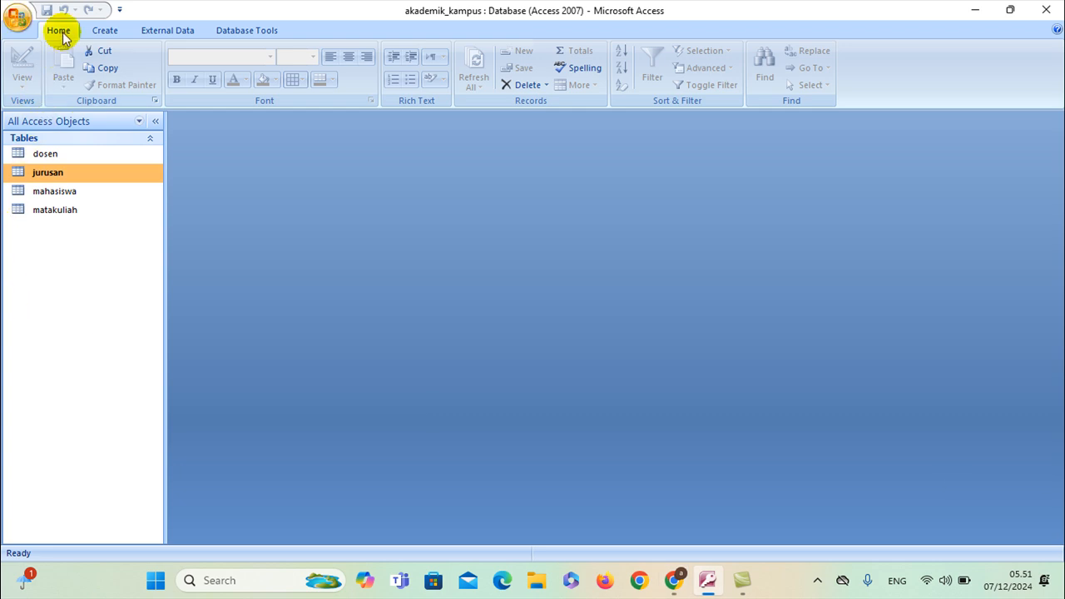
Create a new blank table in Design View and save it as nilai
left_click(105, 31)
left_click(20, 66)
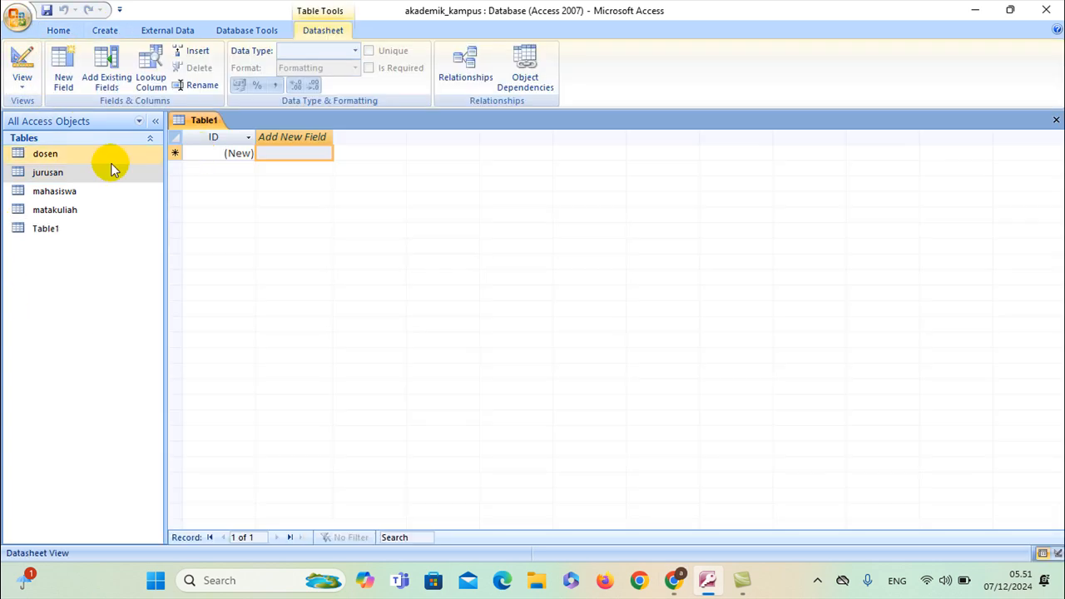
left_click(22, 81)
left_click(41, 149)
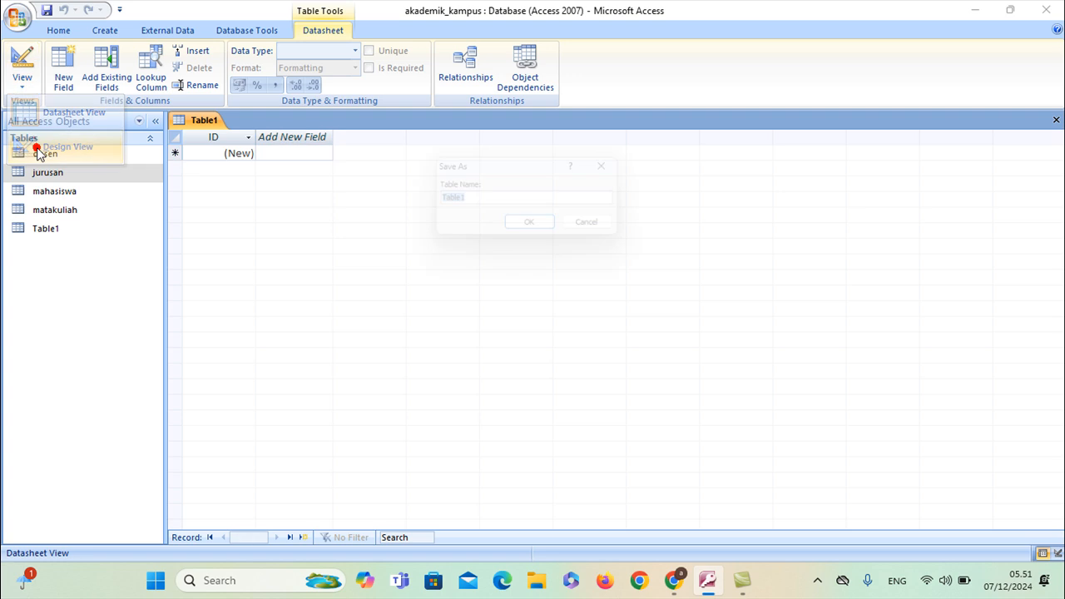
type("nilai")
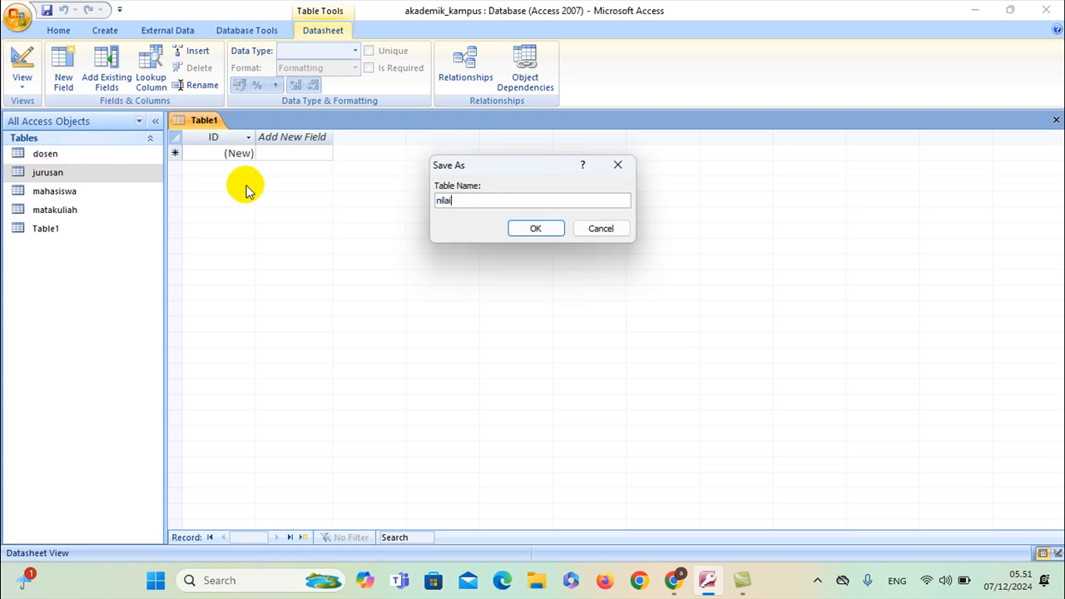
left_click(522, 230)
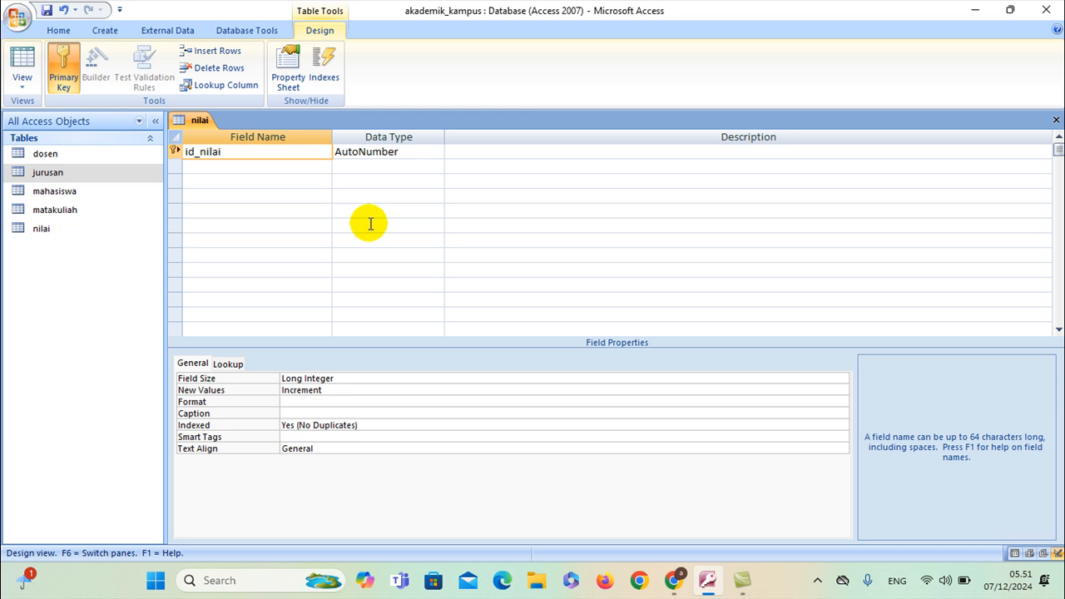
Add id_mahasiswa and id_matakuliah to nilai as Number fields
left_click(280, 166)
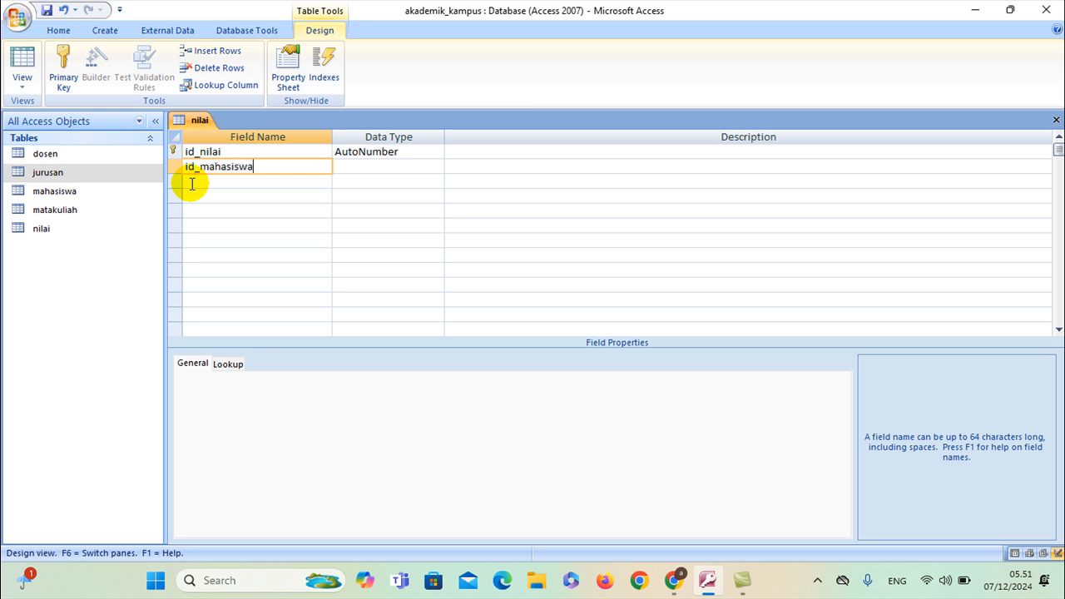
type("id_mahasiswa")
left_click(373, 166)
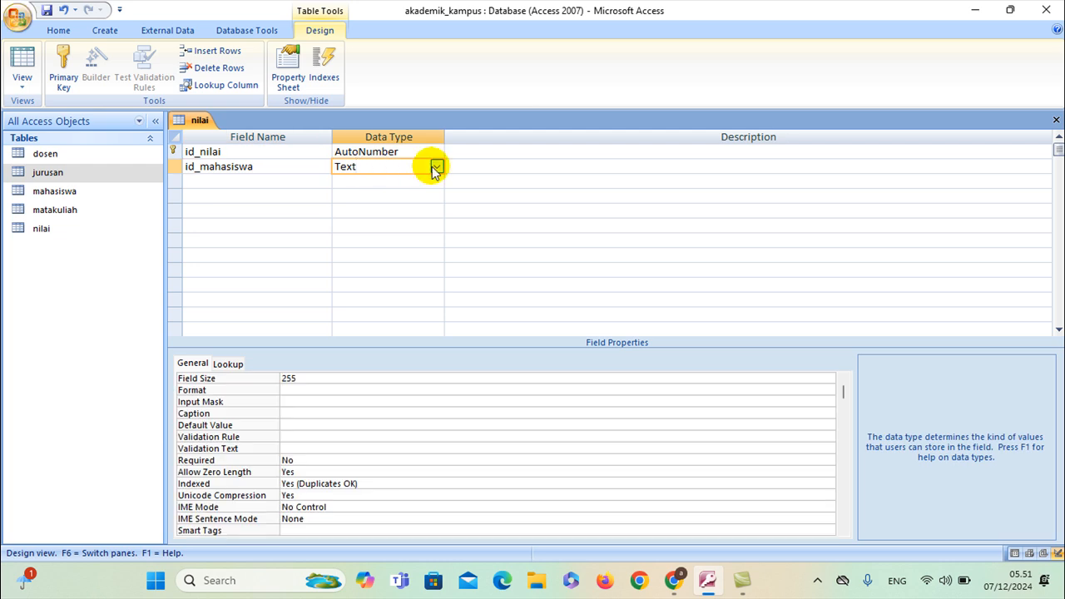
left_click(435, 168)
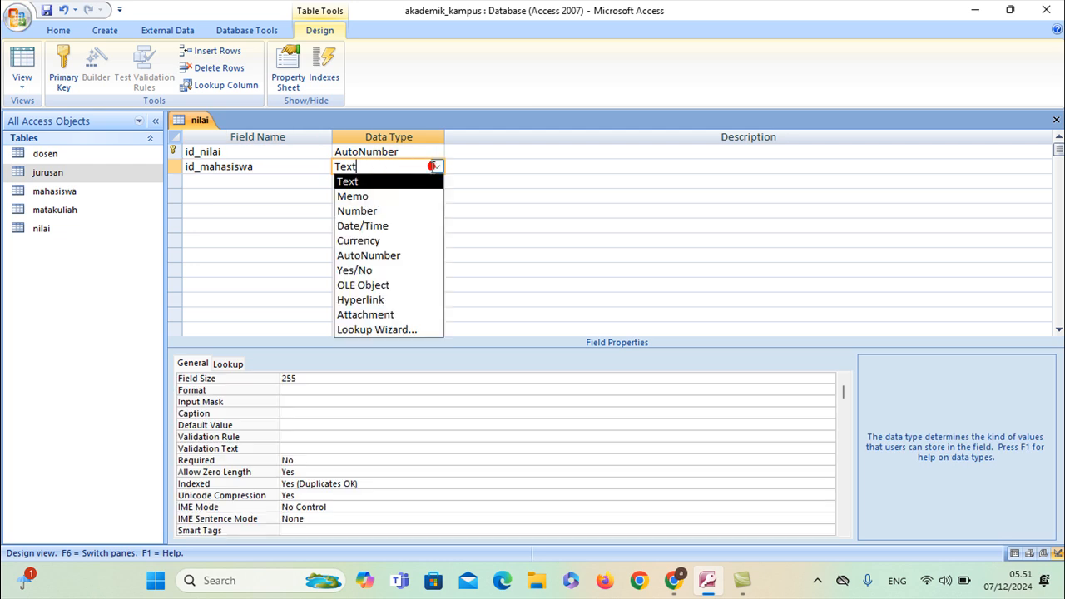
left_click(367, 214)
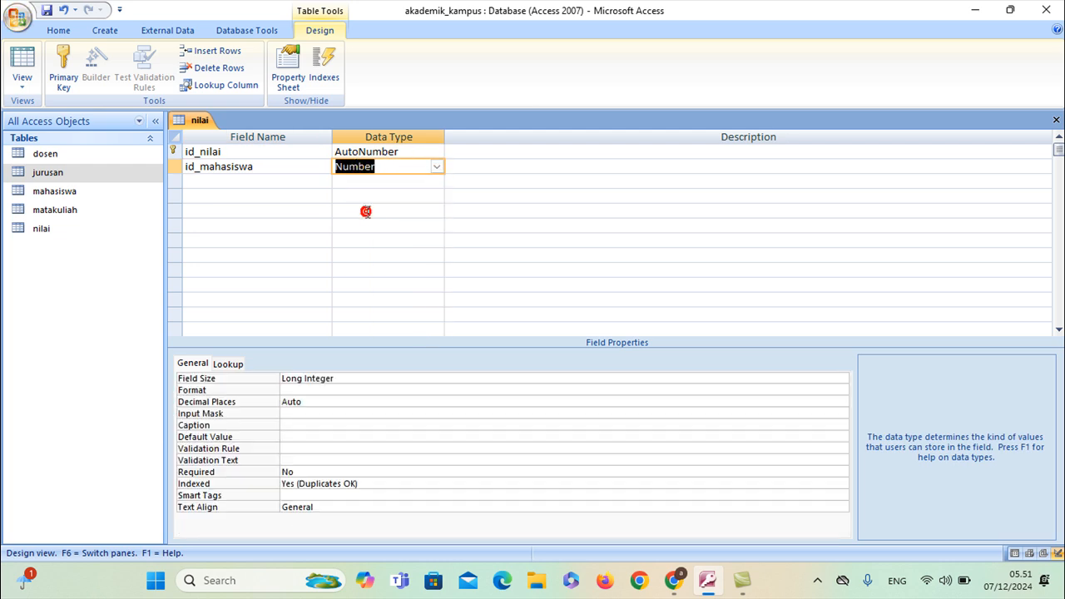
left_click(259, 167)
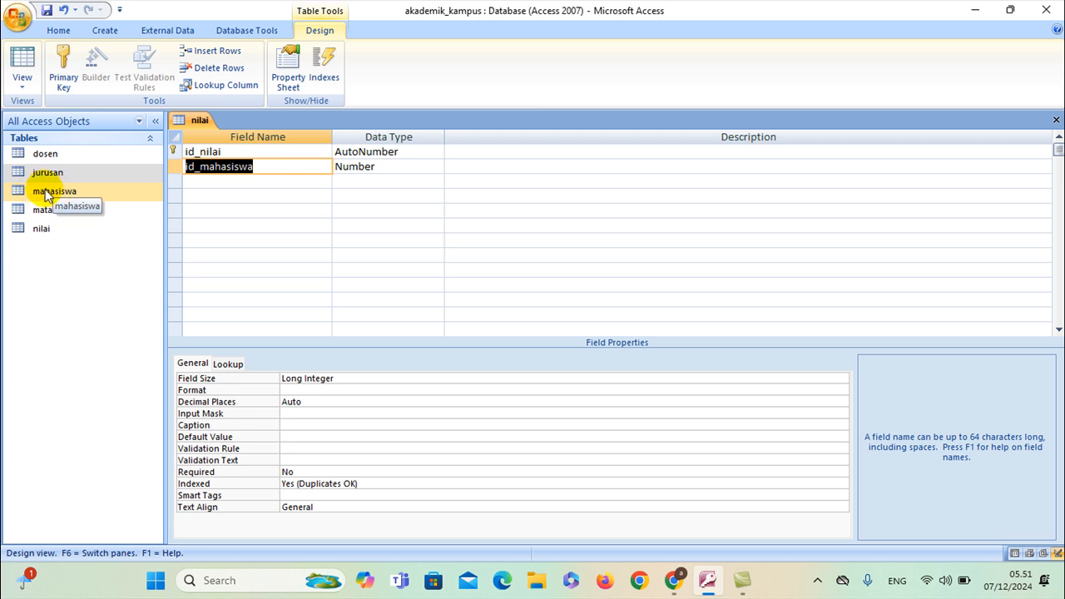
left_click(239, 180)
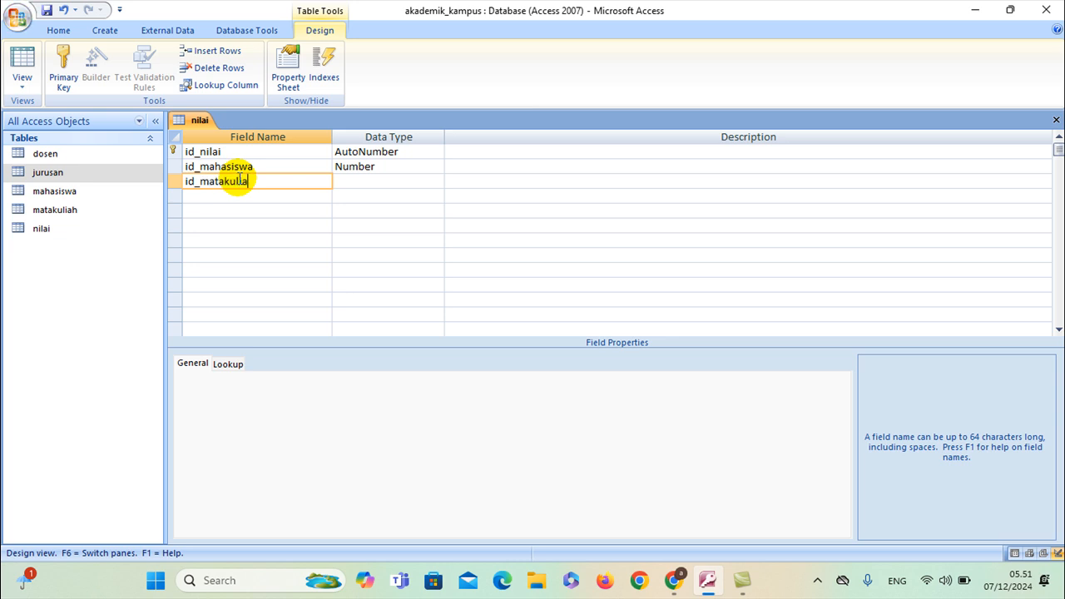
left_click(363, 182)
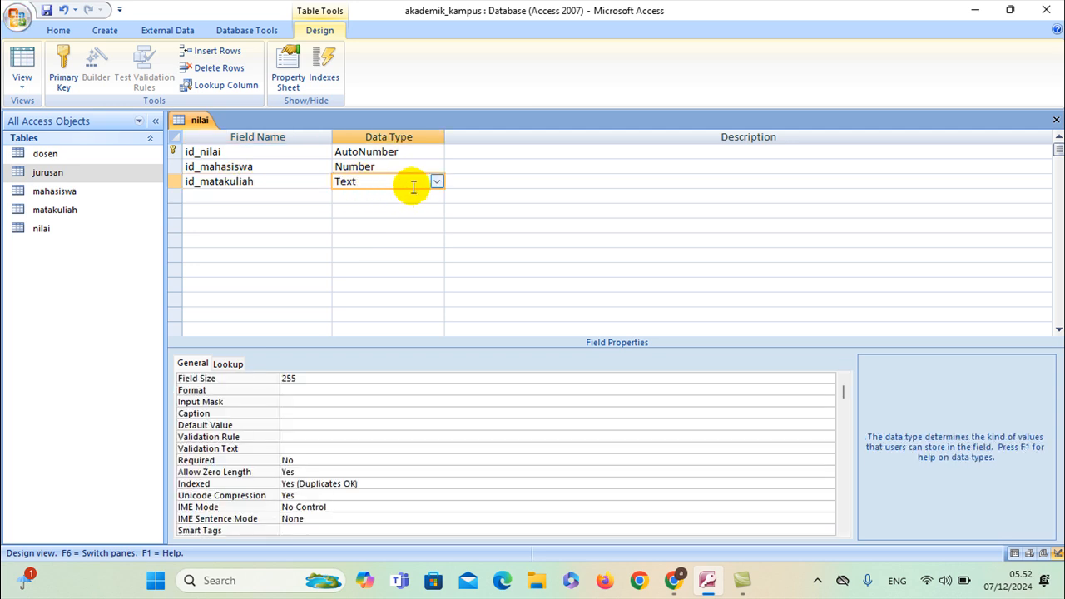
left_click(437, 182)
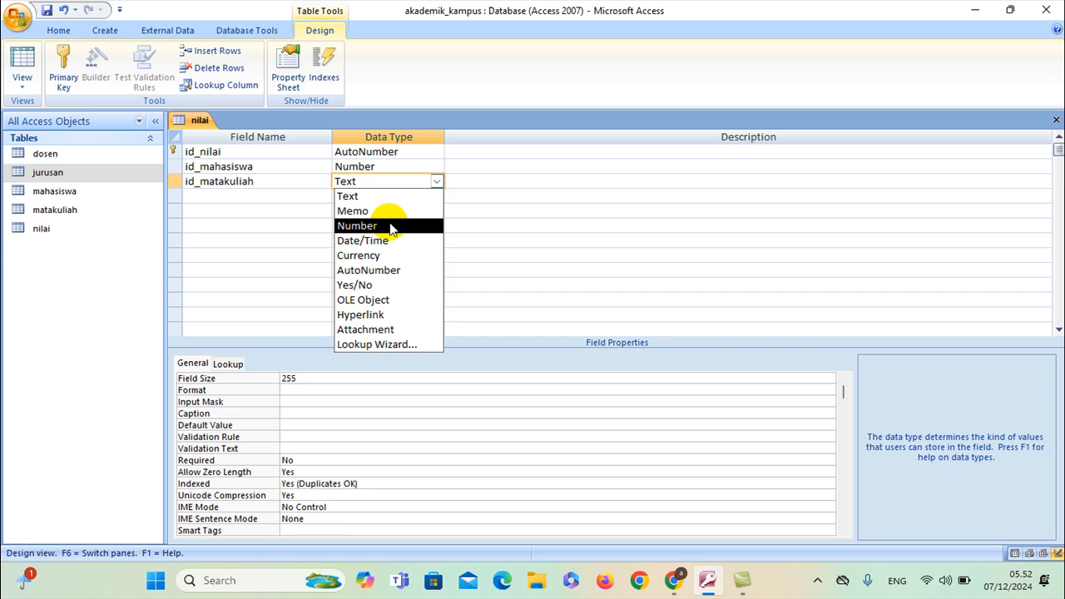
left_click(387, 224)
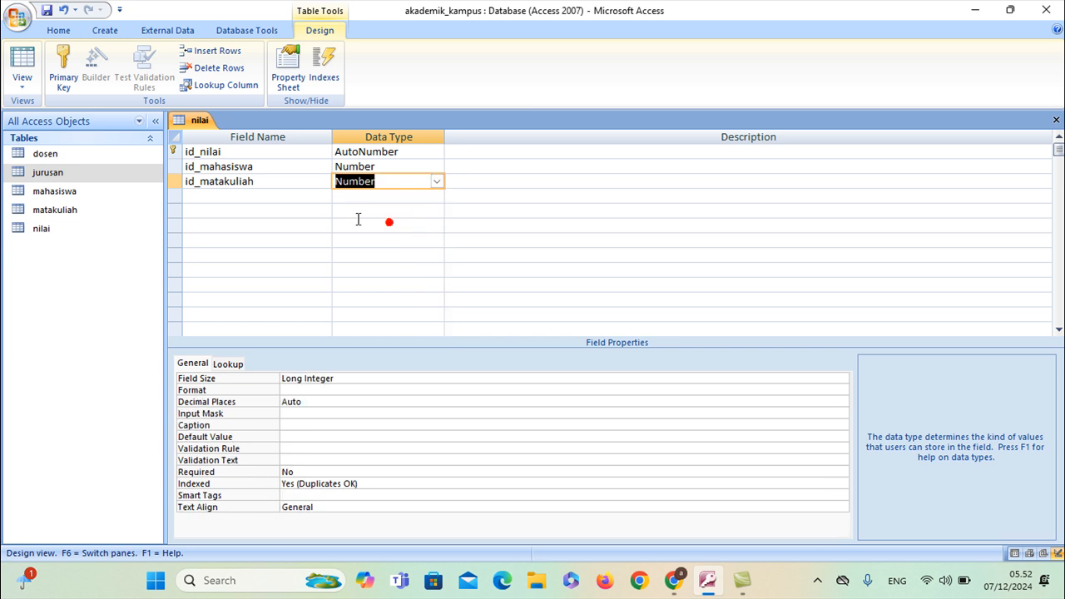
left_click(261, 198)
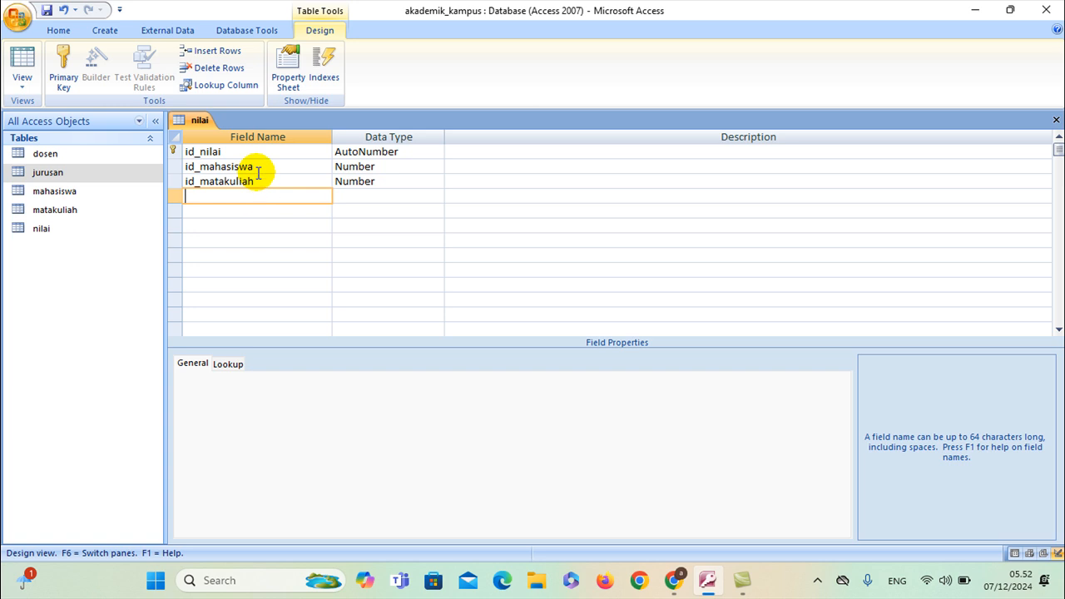
Check the field list in ChatGPT, then add id_dosen as a Number field
key("alt+Tab")
scroll(547, 283, "down", 3)
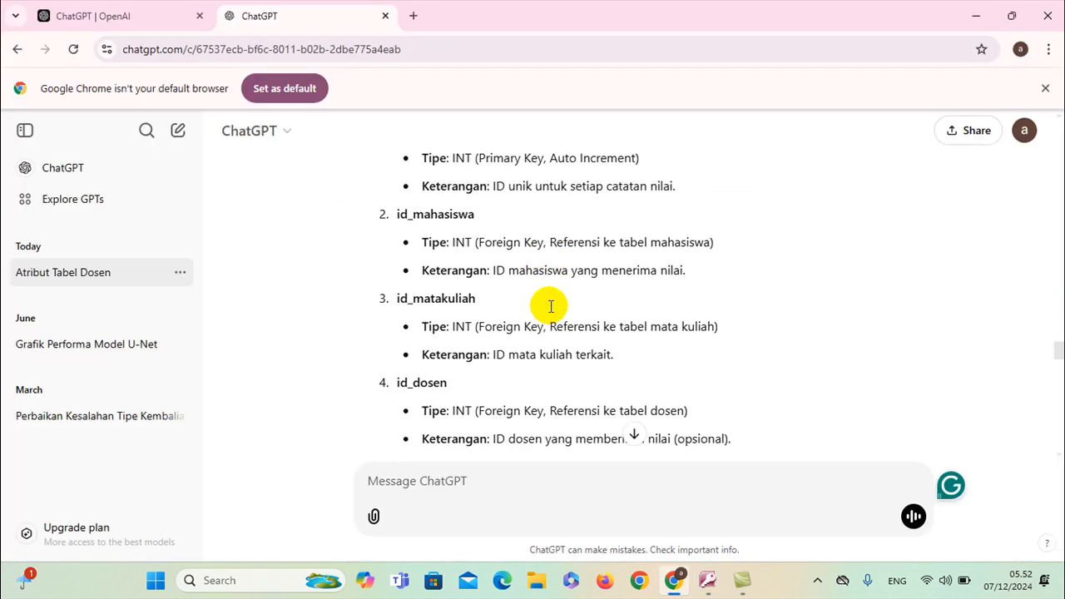
scroll(550, 306, "down", 1)
scroll(549, 309, "down", 2)
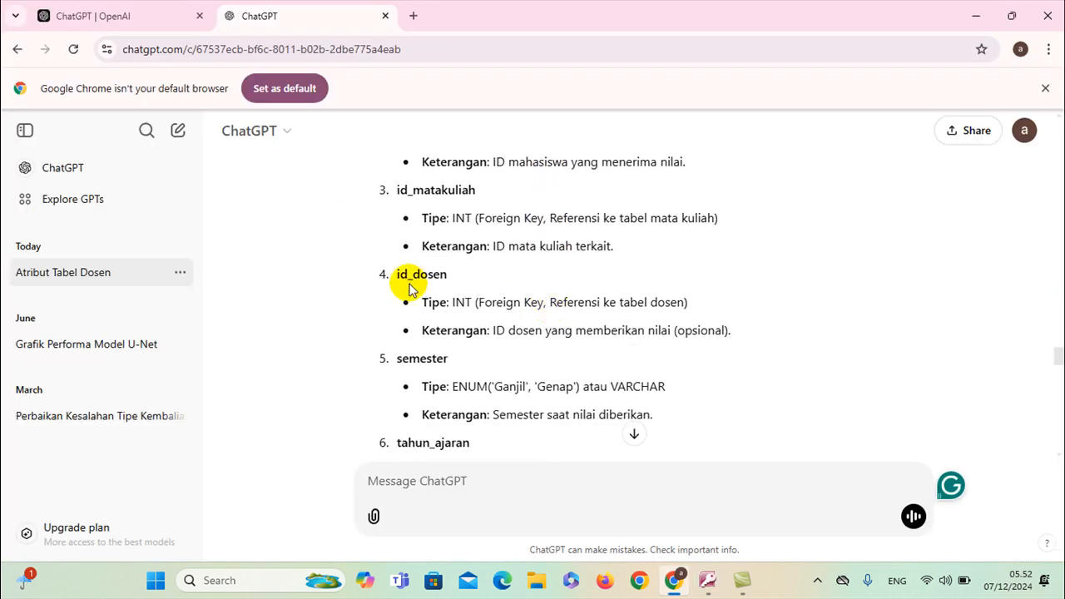
key("alt+Tab")
type("i")
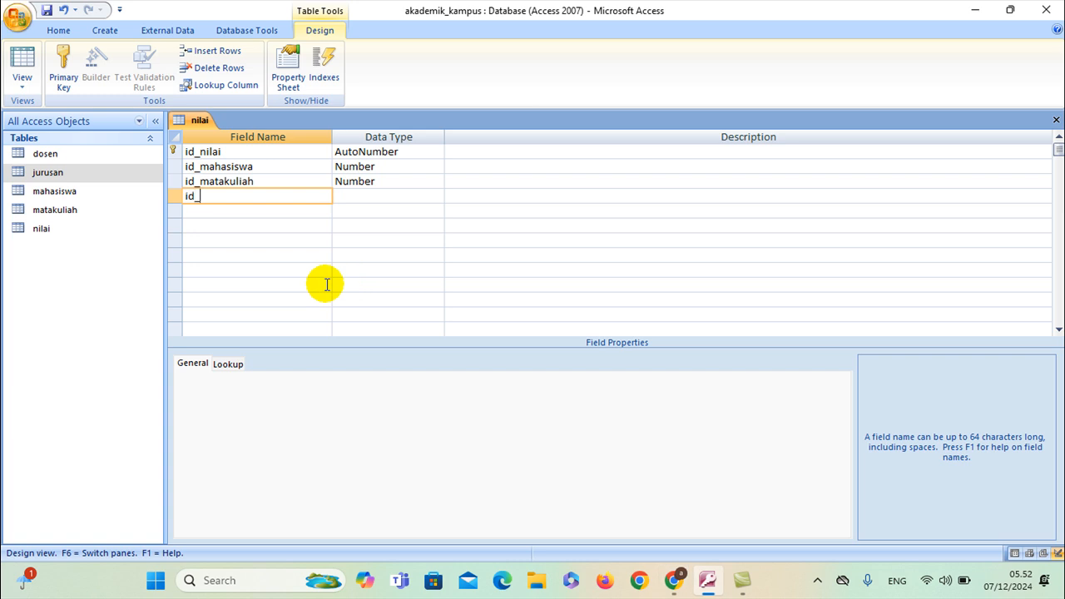
left_click(400, 196)
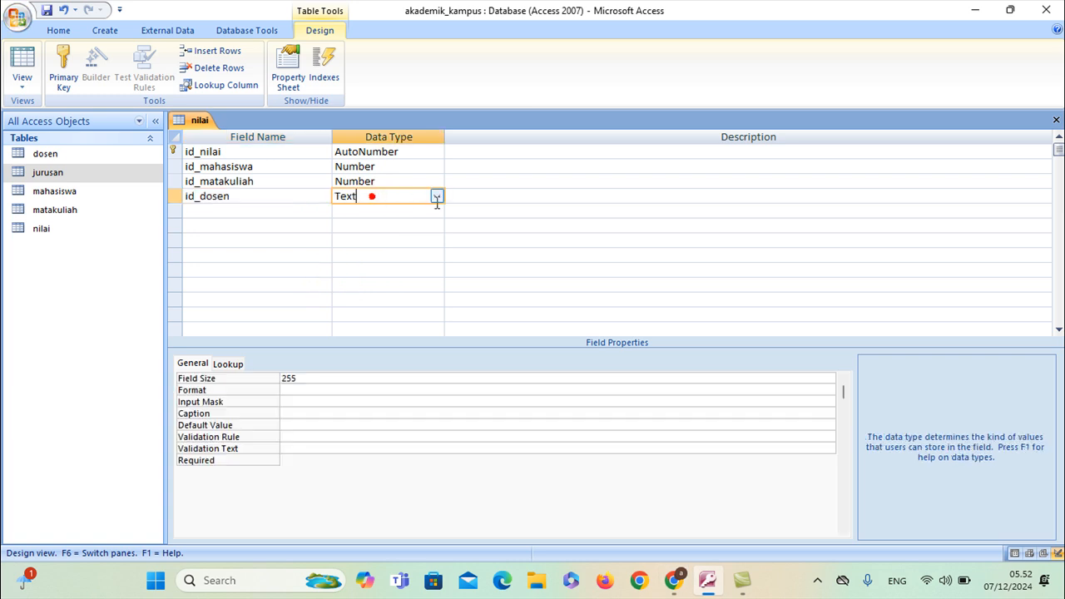
left_click(437, 198)
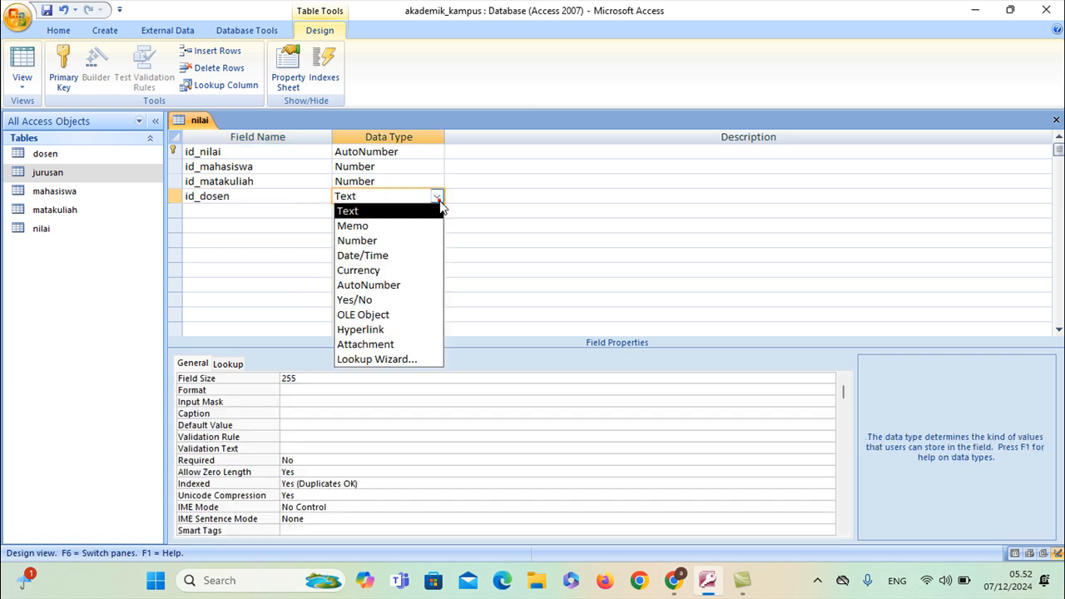
left_click(394, 242)
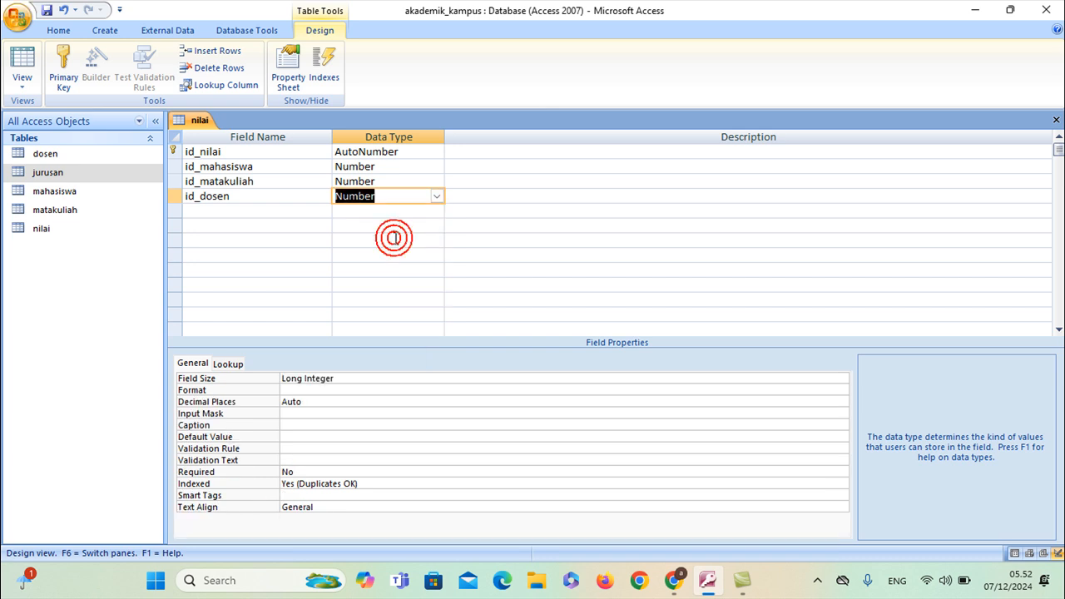
left_click(246, 215)
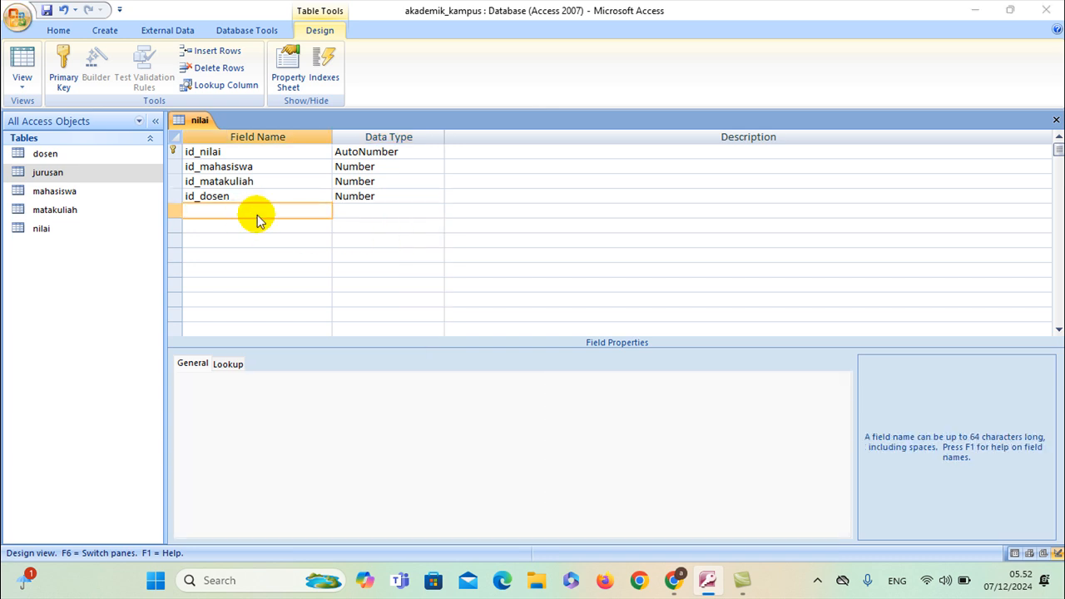
Check ChatGPT's next fields, then add nilai_uts as a Number field
key("alt+Tab")
scroll(444, 292, "down", 1)
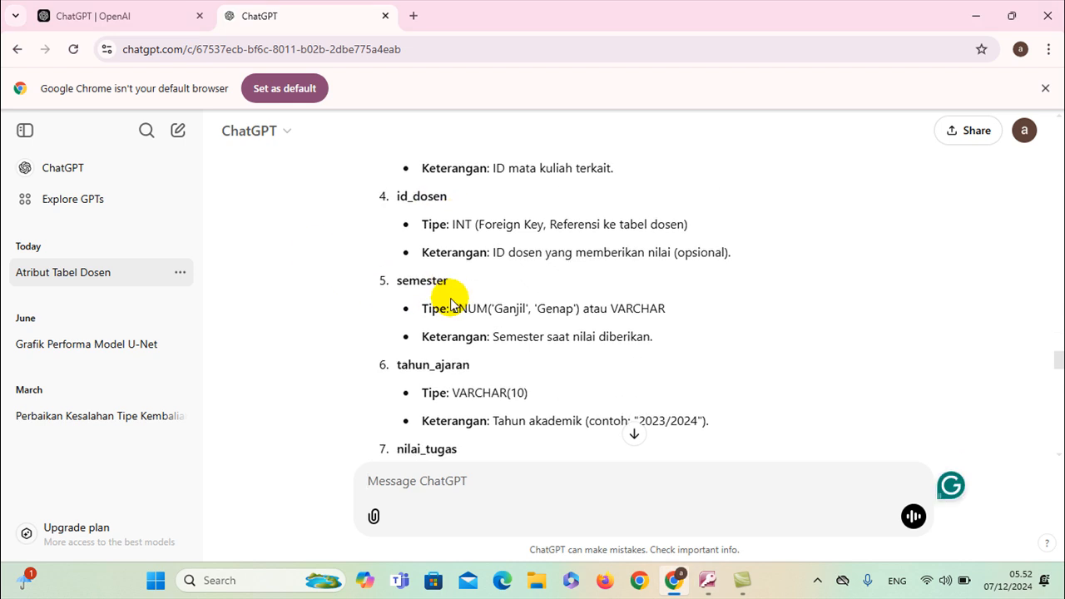
scroll(441, 297, "down", 1)
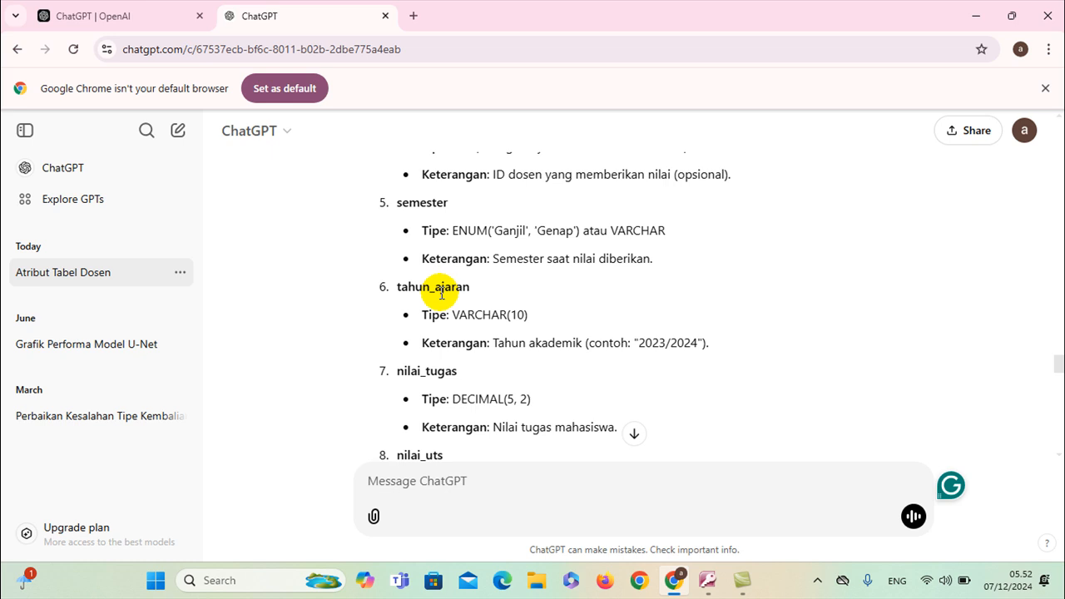
scroll(441, 293, "down", 1)
key("alt+Tab")
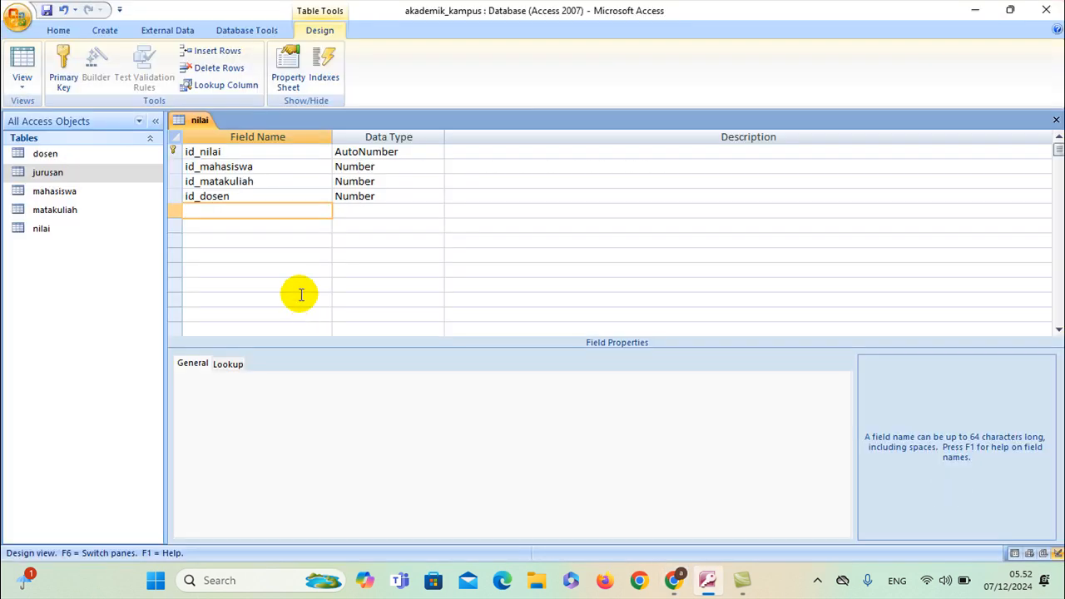
type("nilai_uts")
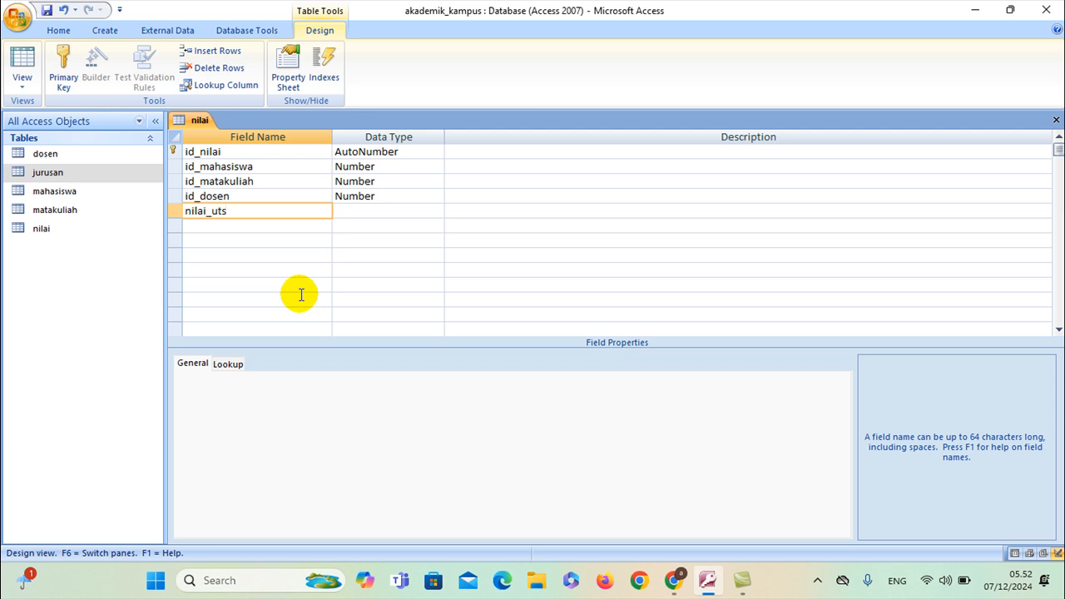
left_click(377, 213)
left_click(436, 210)
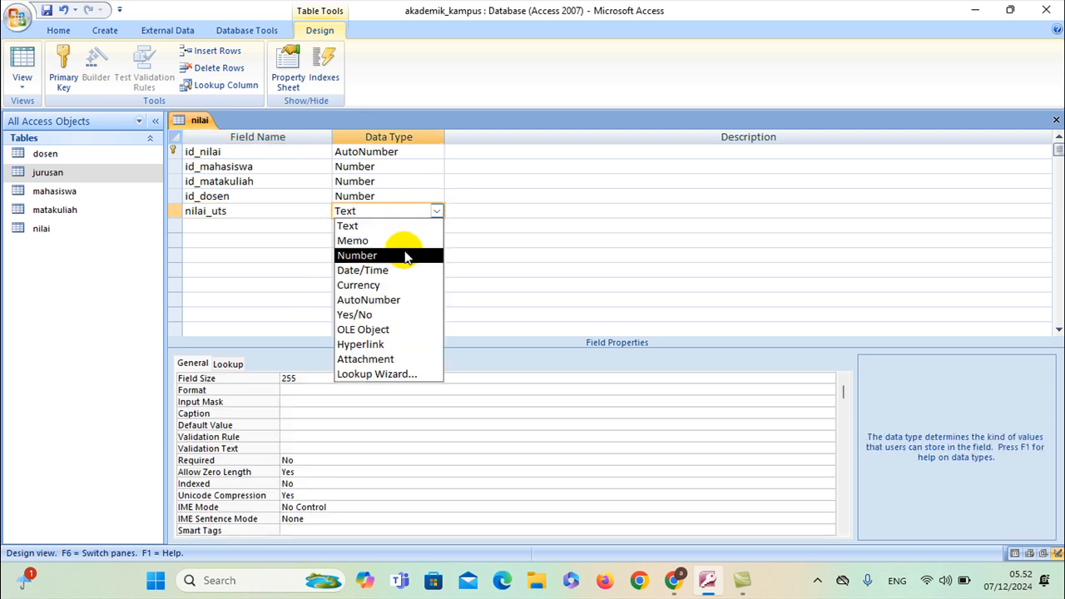
left_click(399, 255)
left_click(273, 230)
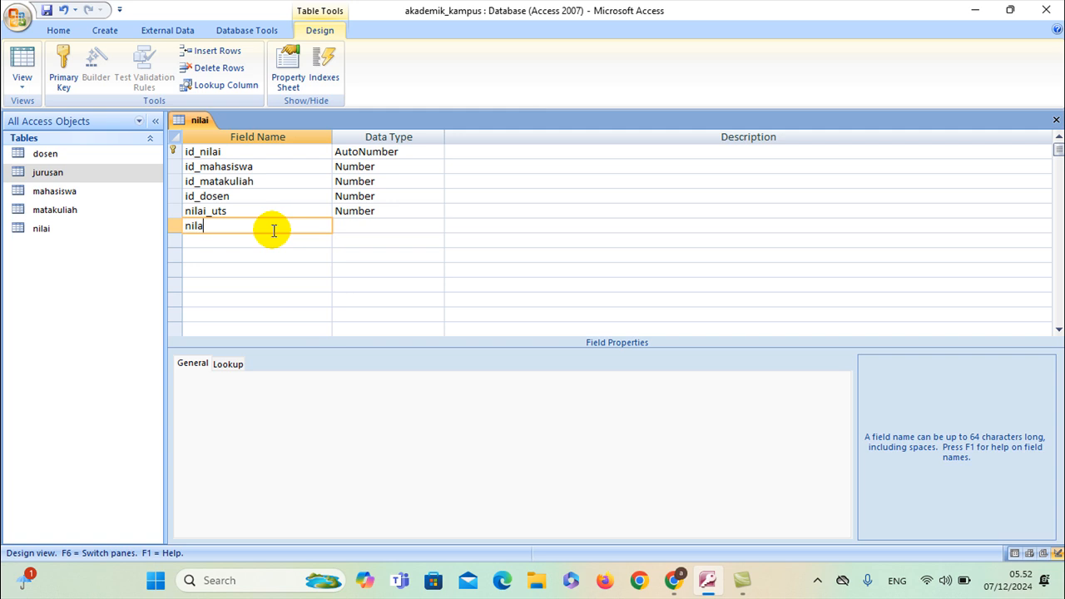
Add nilai_uas and nilai_akhir as Number fields
left_click(356, 221)
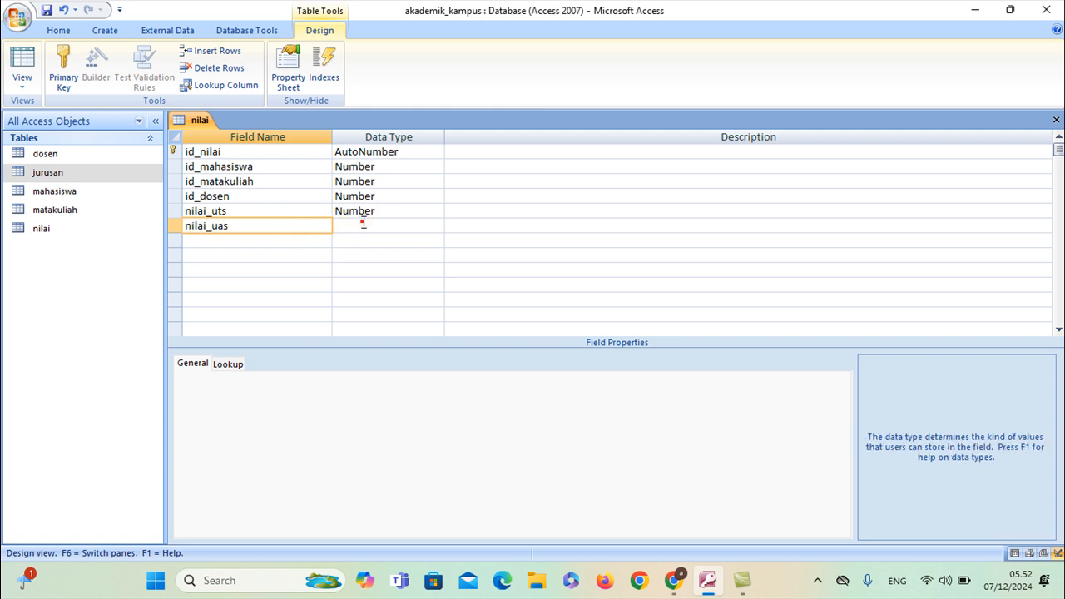
left_click(438, 226)
left_click(390, 269)
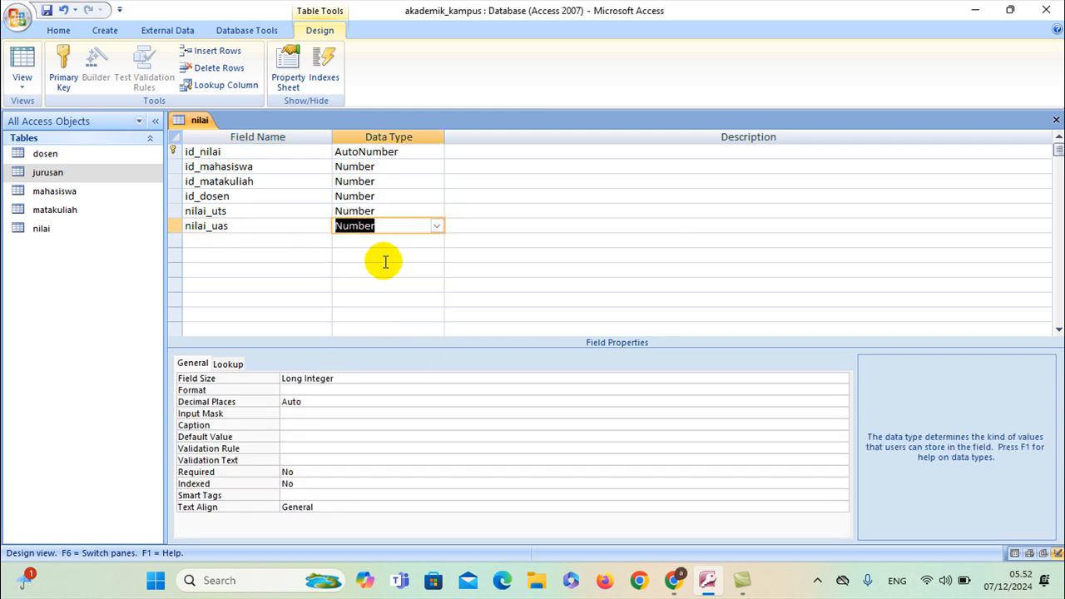
left_click(294, 241)
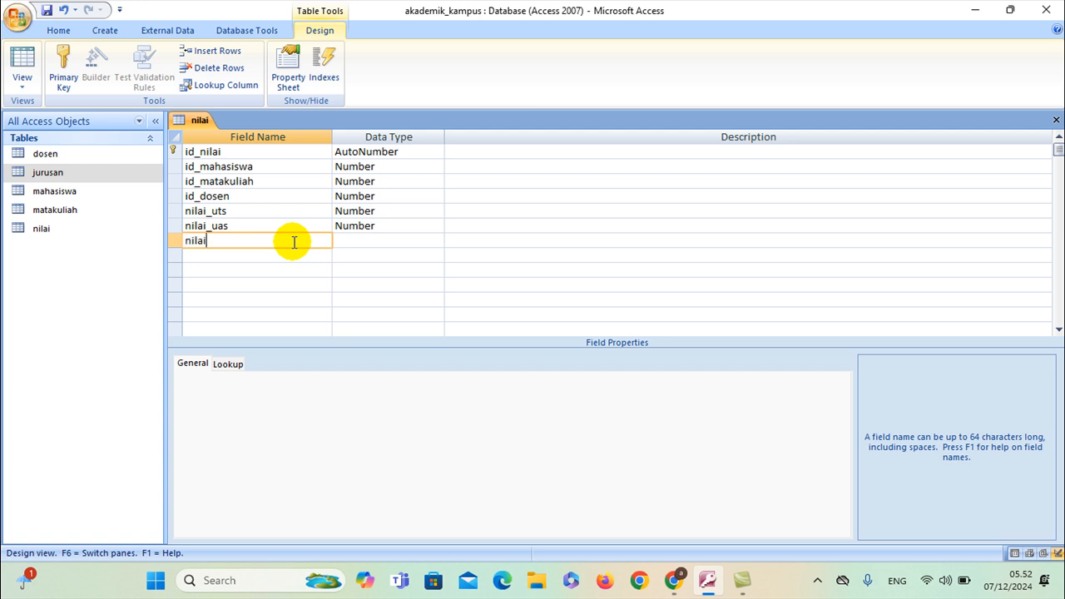
type("nilai_akhir")
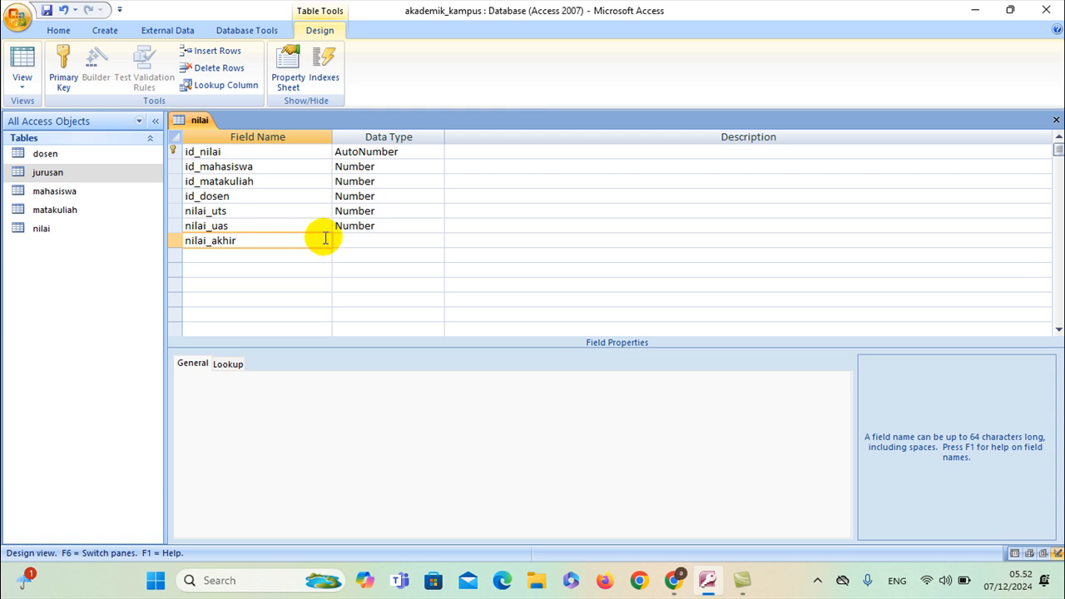
left_click(421, 241)
left_click(435, 240)
left_click(401, 285)
left_click(387, 166)
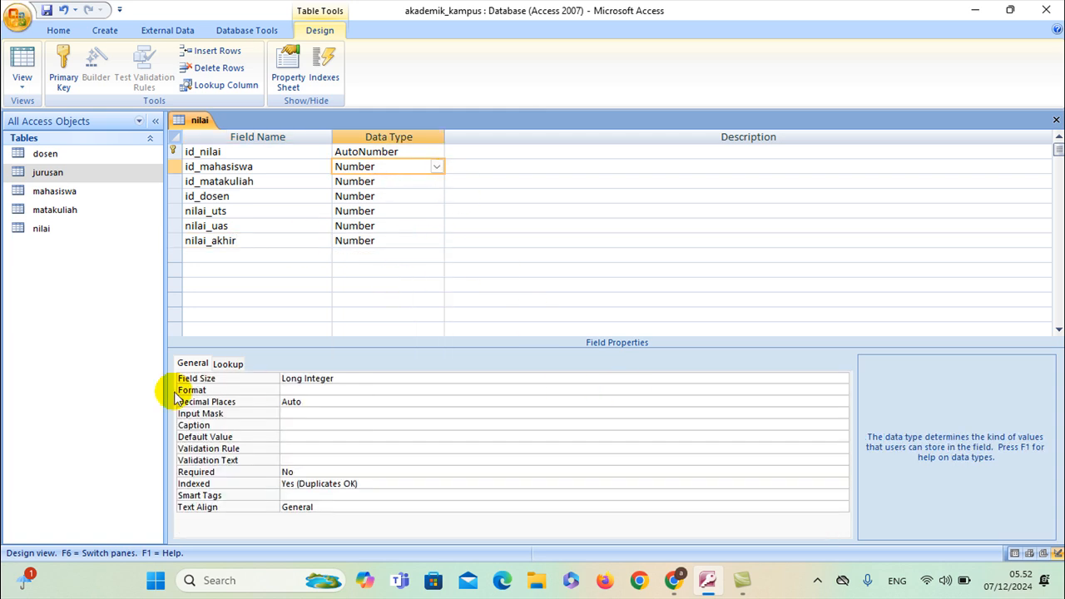
Set id_mahasiswa's Display Control to Combo Box on the Lookup tab
left_click(225, 364)
left_click(800, 376)
left_click(841, 379)
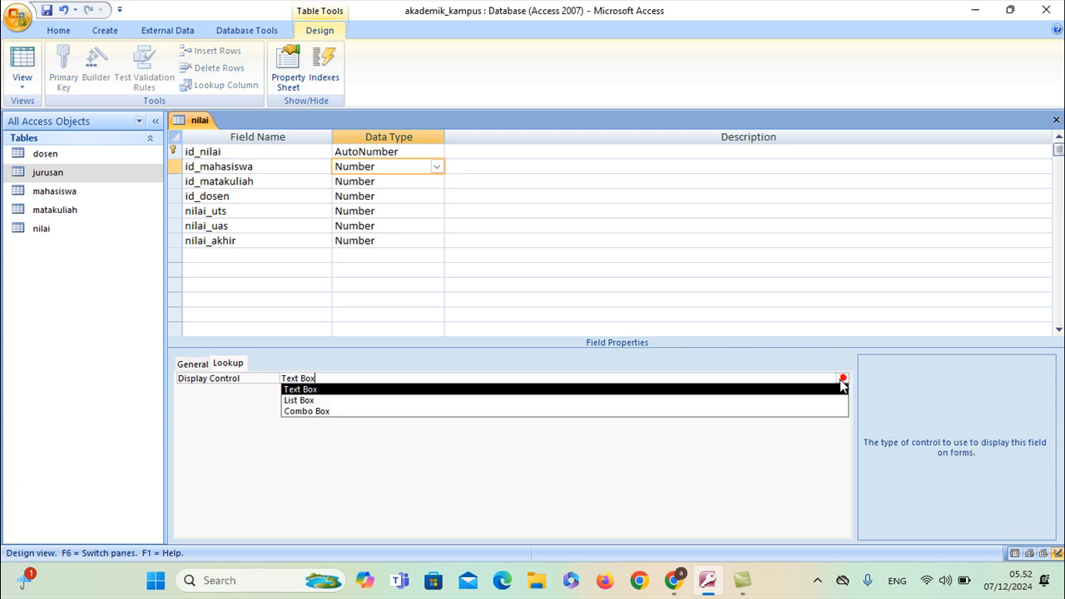
left_click(466, 409)
Start a Row Source query for id_mahasiswa based on the mahasiswa table
left_click(341, 402)
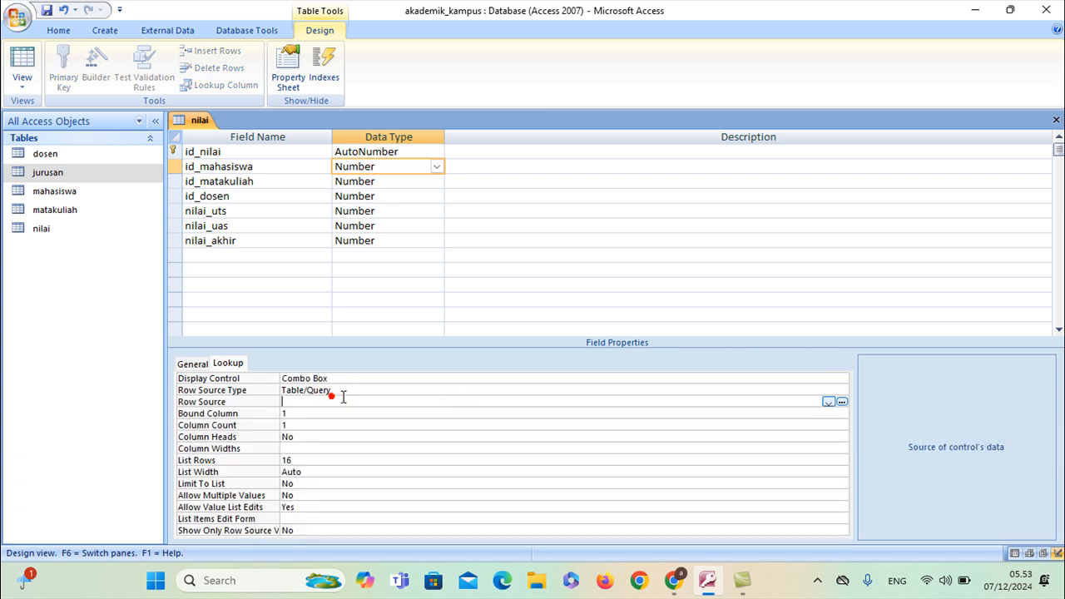
left_click(844, 400)
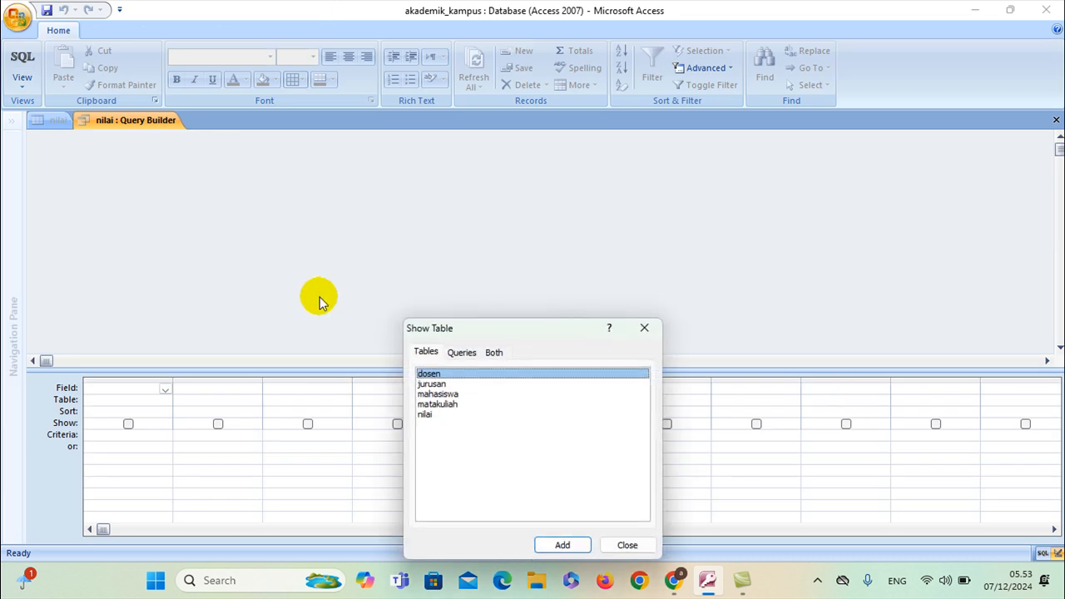
left_click(460, 393)
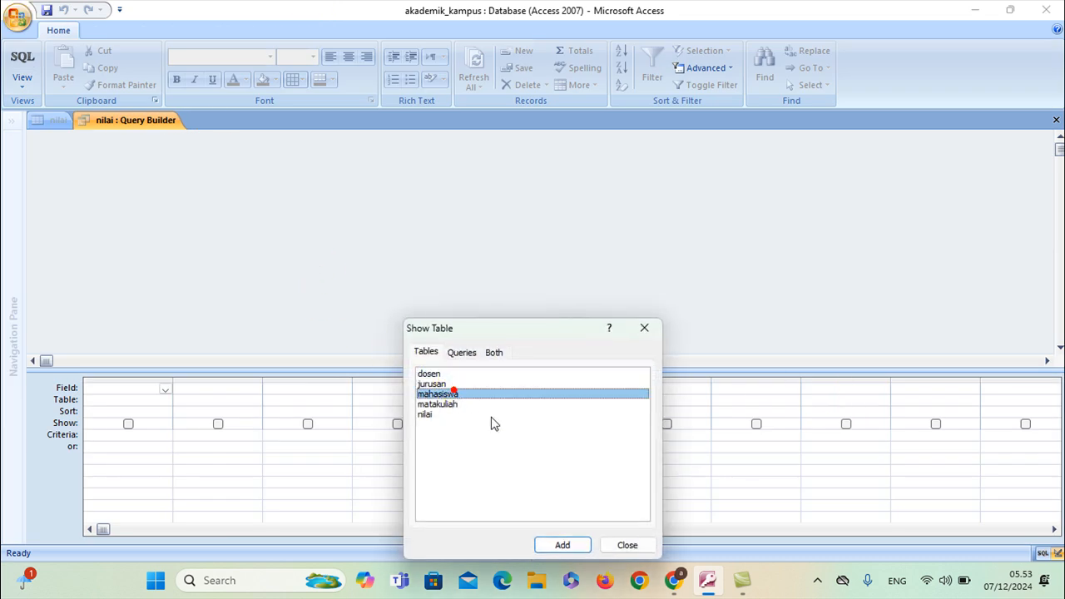
left_click(581, 544)
left_click(626, 547)
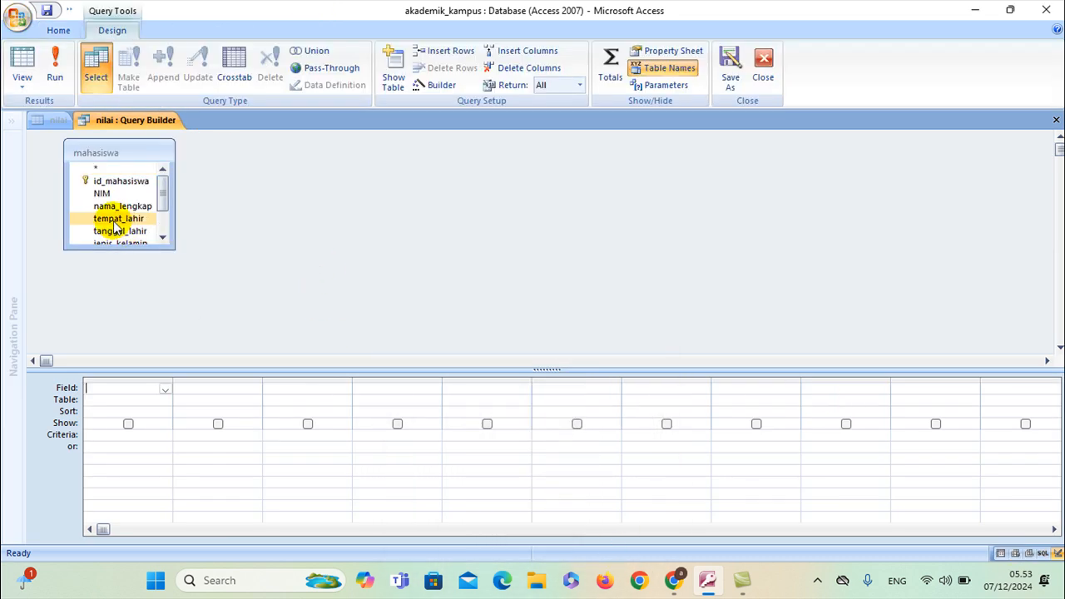
Make the query return NIM then nama_lengkap, and save it
left_click(114, 208)
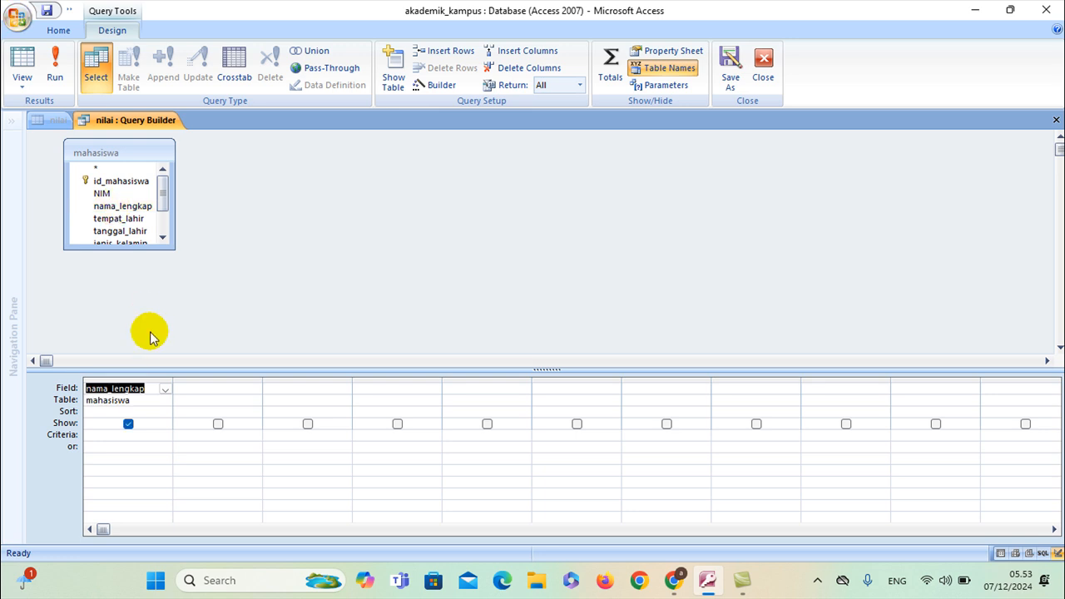
key("Delete")
left_click(138, 402)
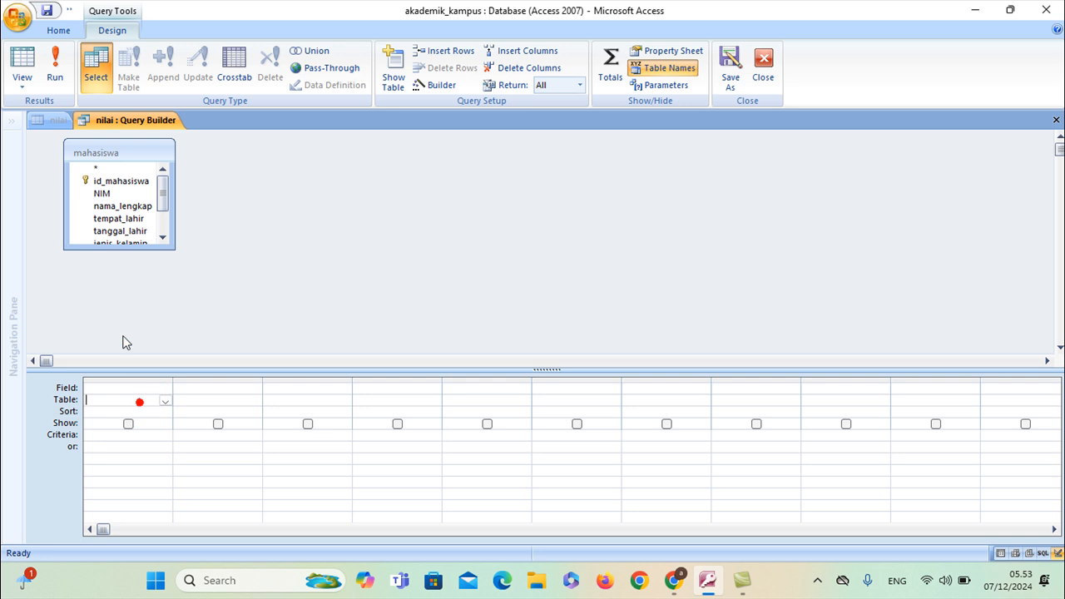
double_click(116, 194)
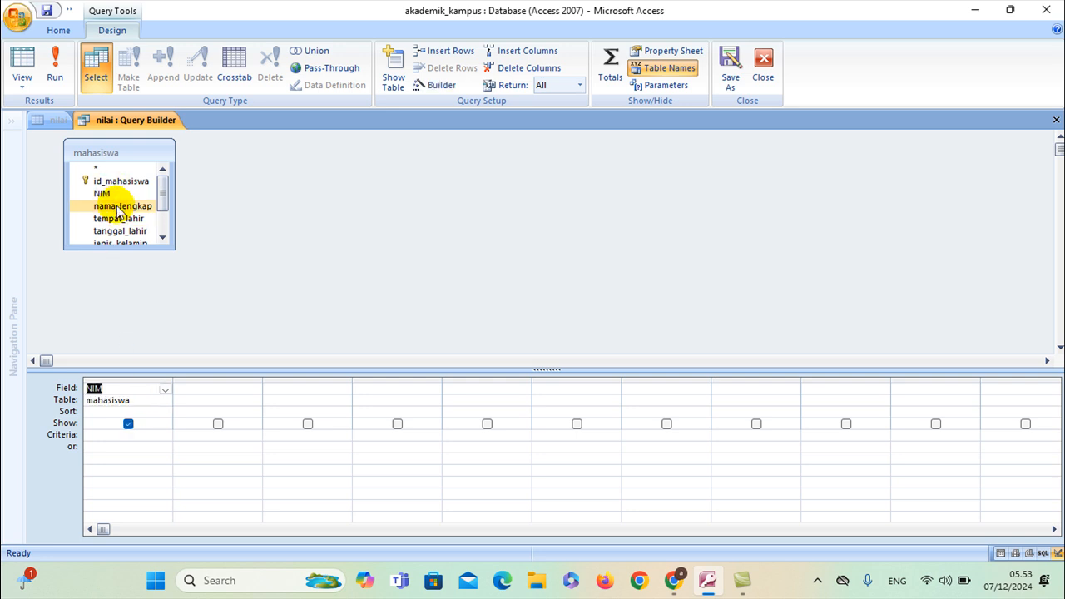
double_click(119, 206)
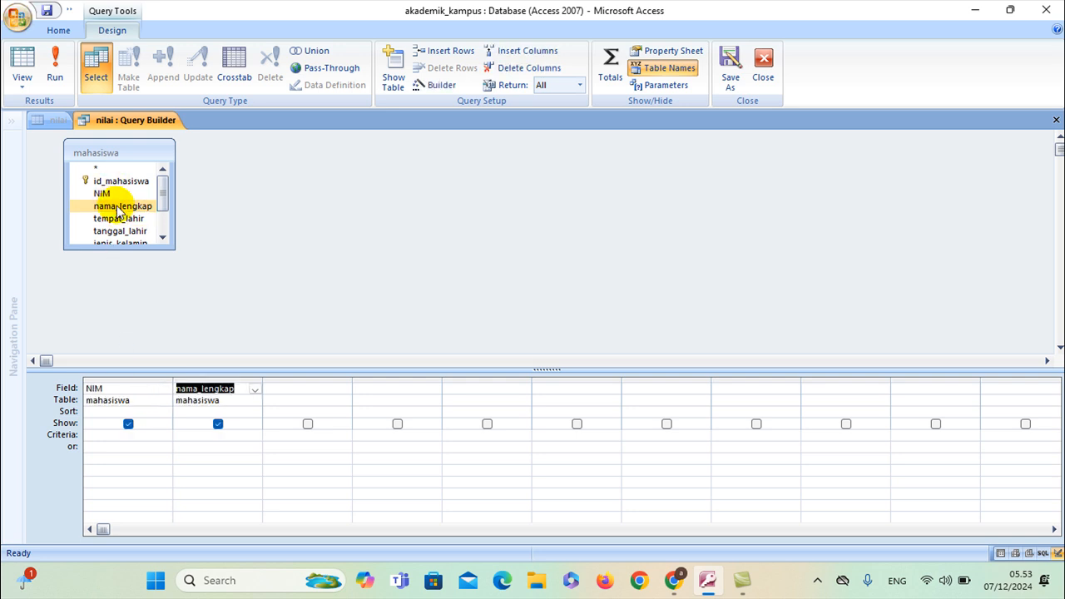
right_click(131, 125)
left_click(136, 132)
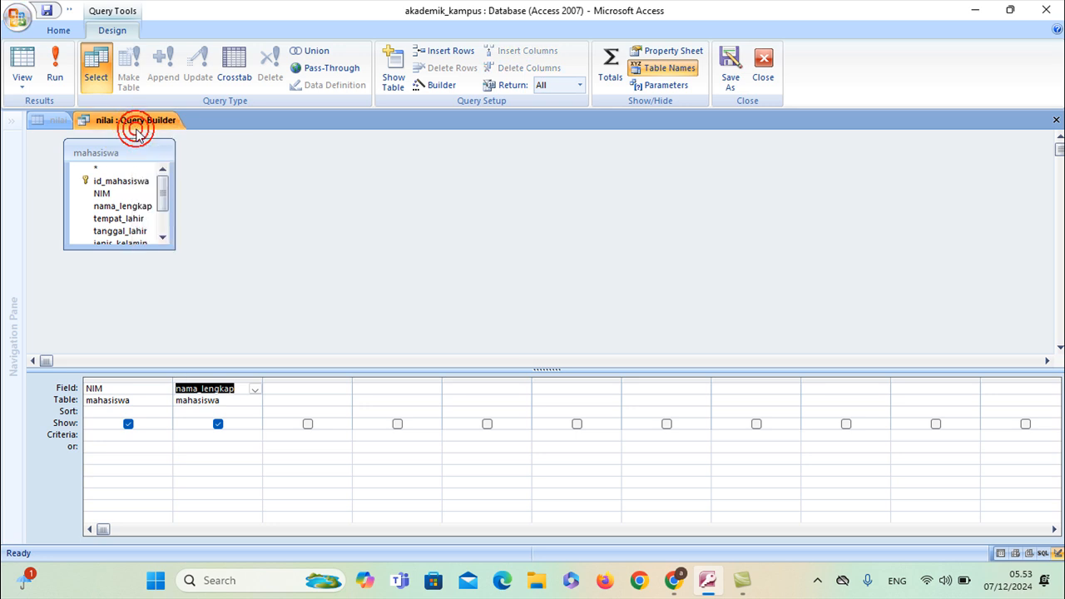
Close the Query Builder, then set Column Count to 2 and Column Heads to Yes
right_click(137, 128)
left_click(154, 145)
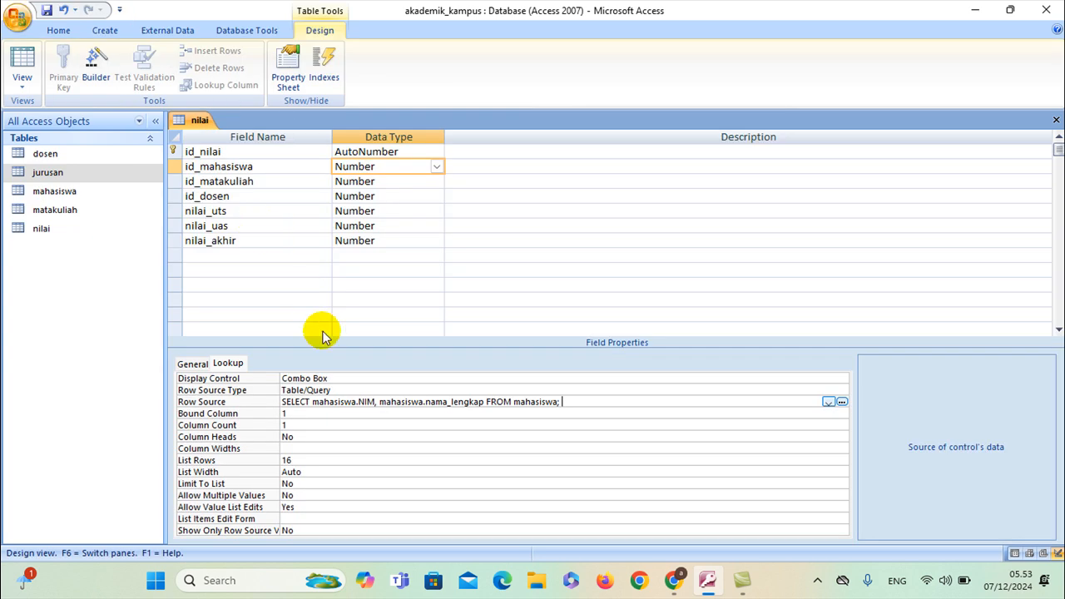
left_click(305, 424)
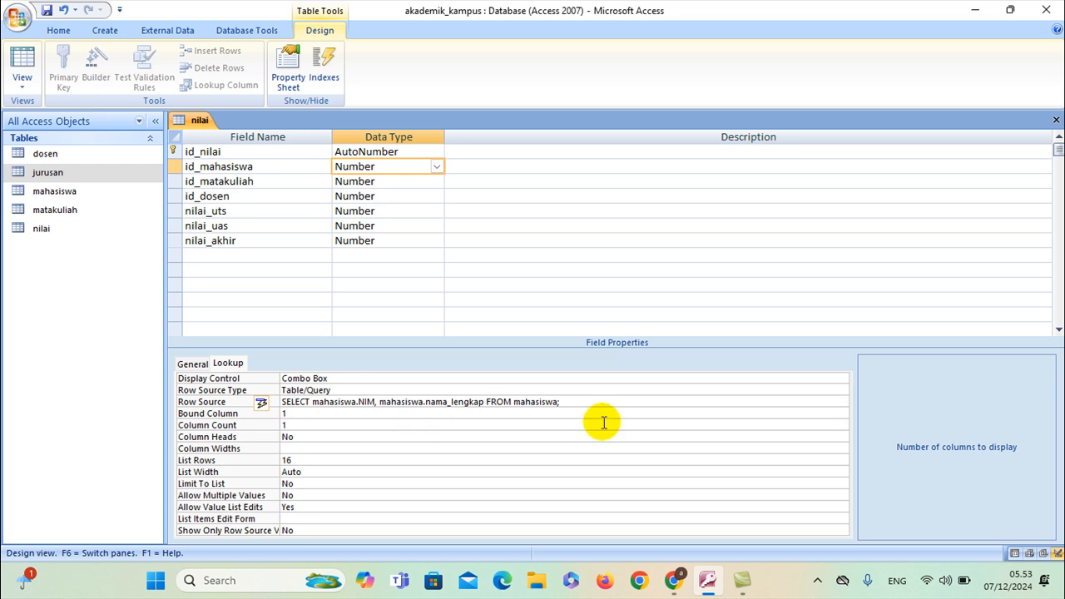
left_click(346, 438)
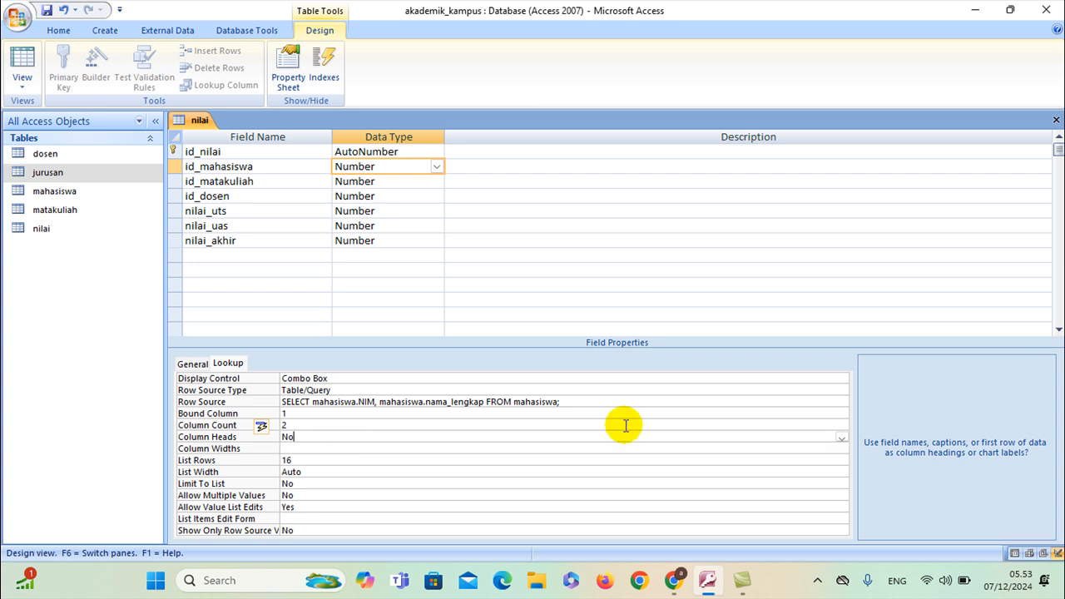
left_click(842, 436)
left_click(561, 450)
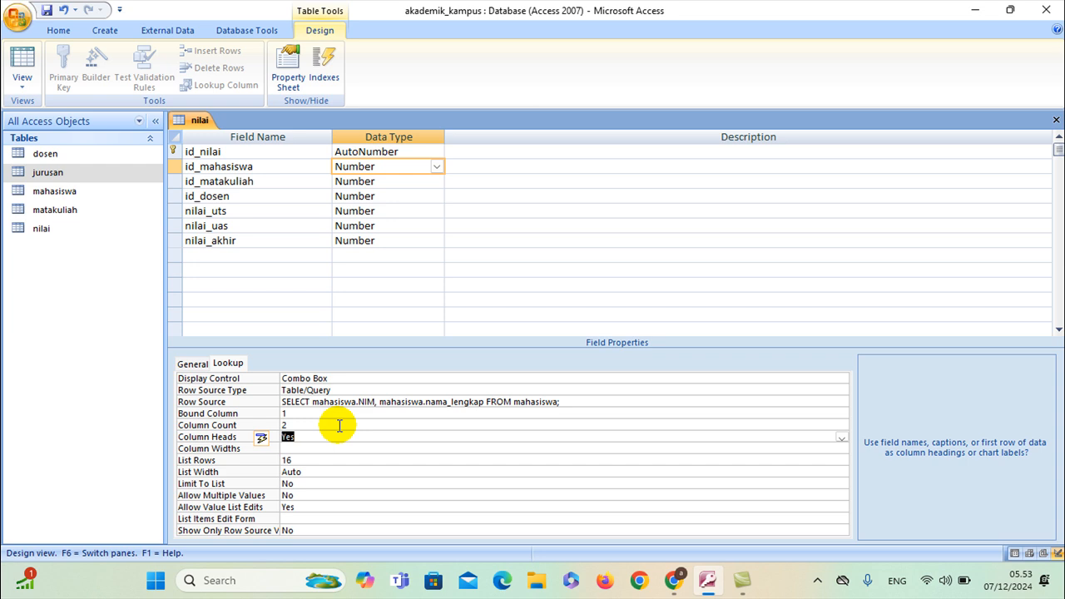
left_click(396, 181)
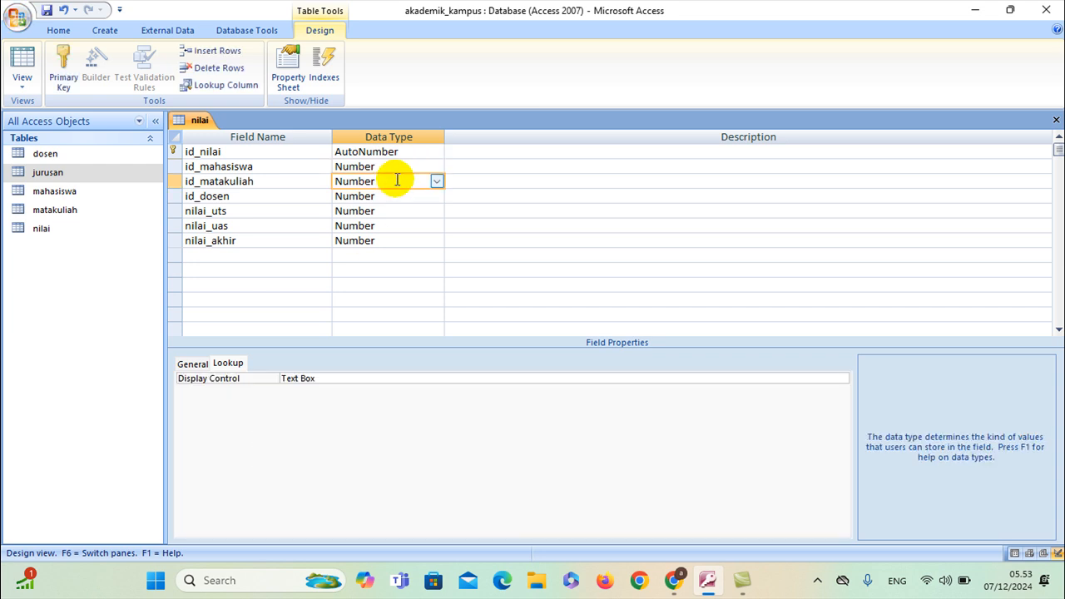
Make id_matakuliah a Combo Box and start its Row Source query on matakuliah
left_click(740, 378)
left_click(842, 378)
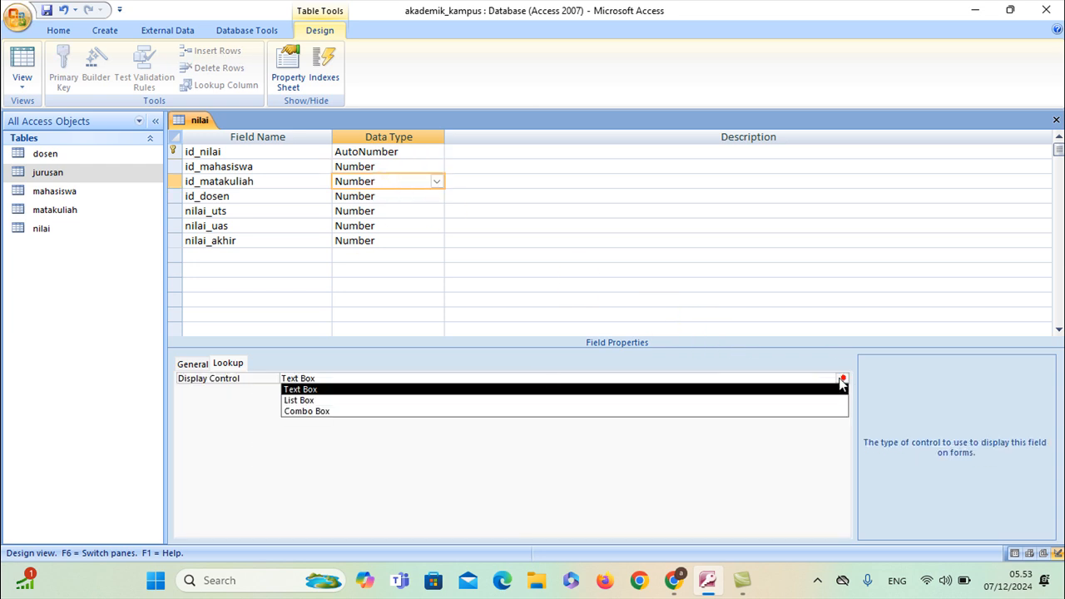
left_click(441, 411)
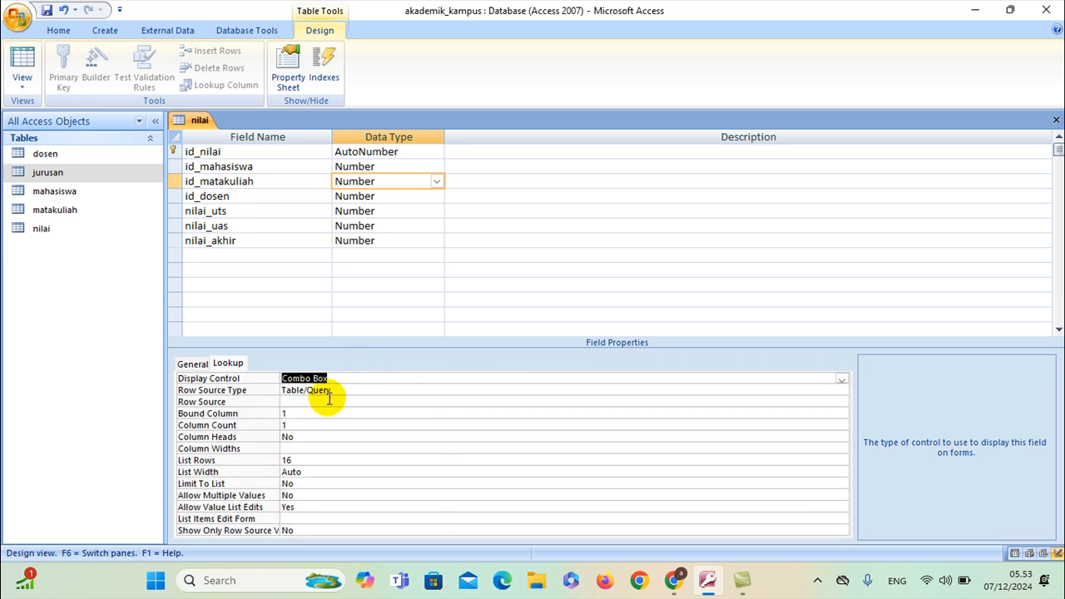
left_click(330, 401)
left_click(842, 402)
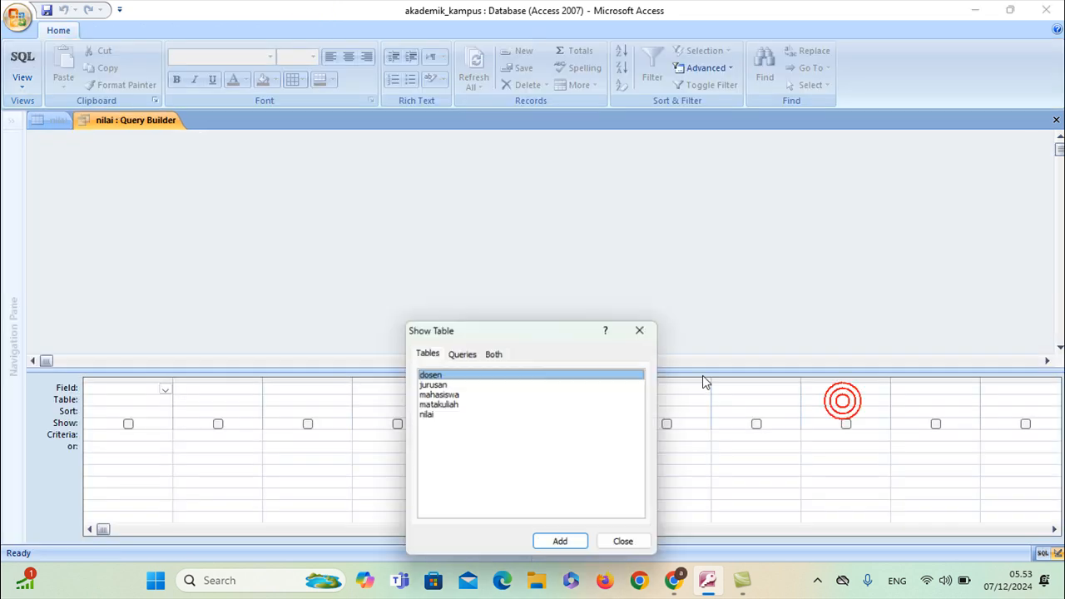
left_click(450, 404)
left_click(562, 544)
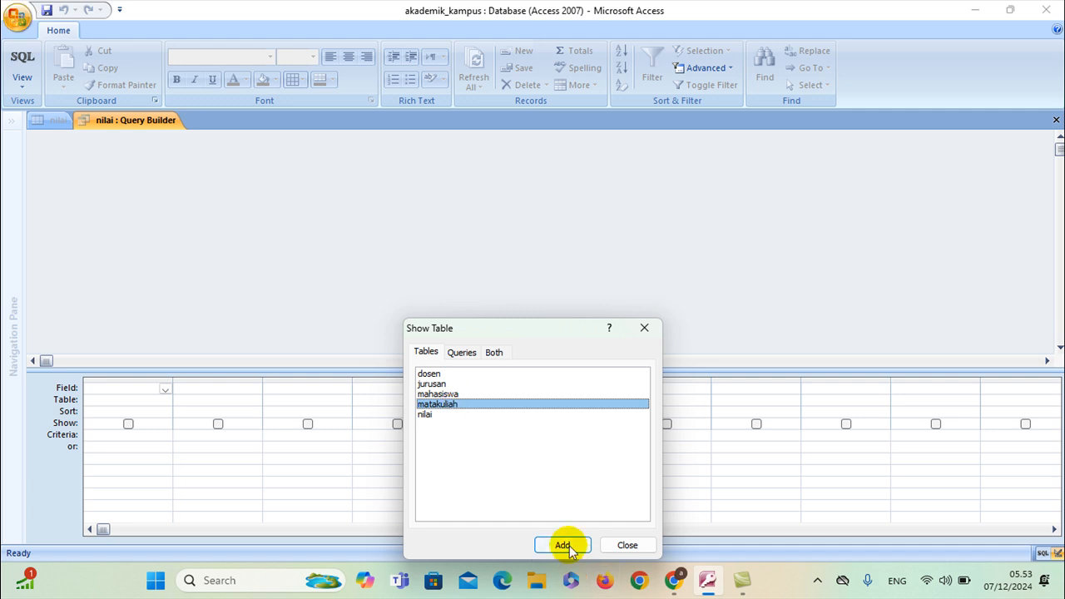
left_click(623, 545)
Set the query columns to kode_matakuliah and nama_matakuliah, then close the Query Builder
left_click(125, 194)
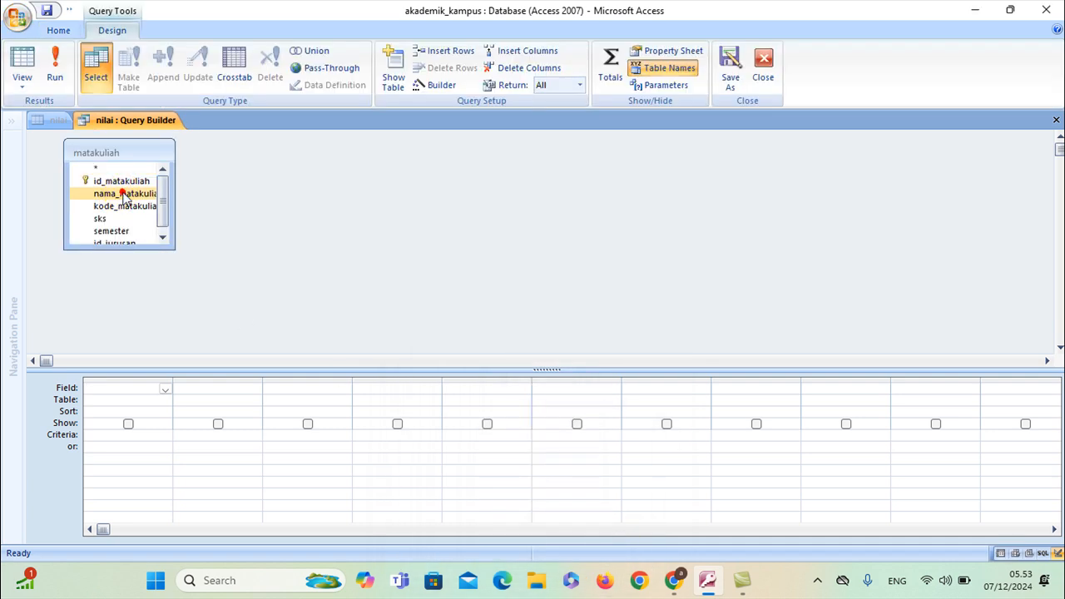
double_click(125, 194)
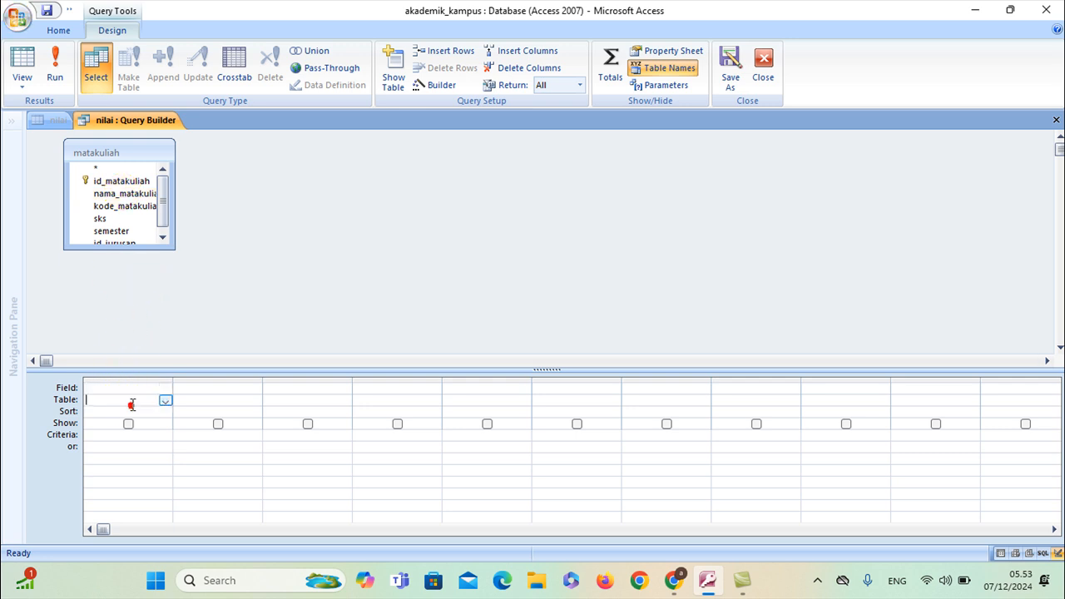
double_click(125, 208)
double_click(125, 193)
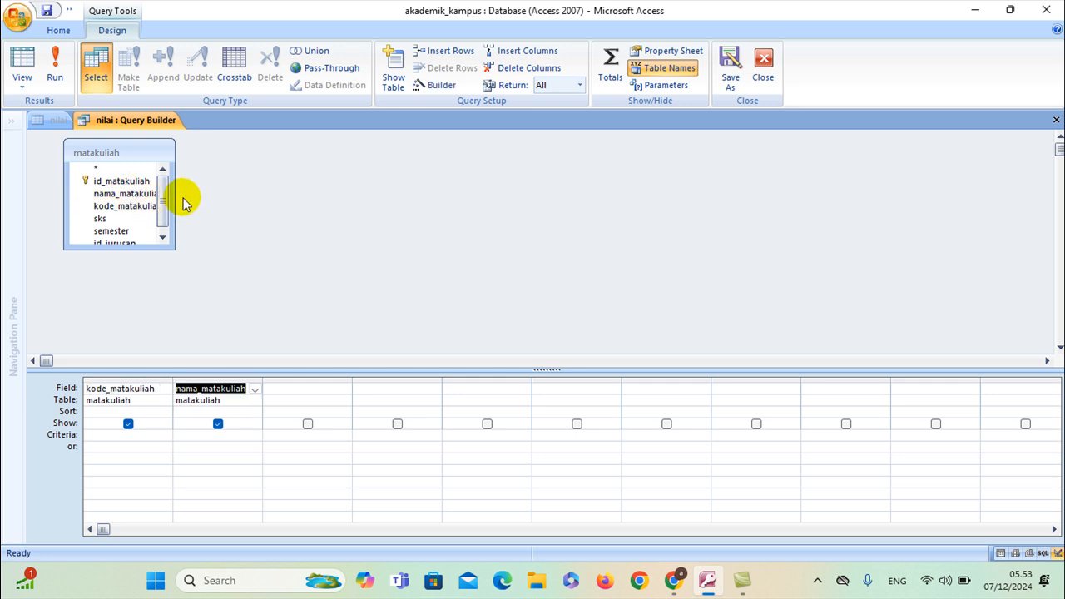
right_click(140, 125)
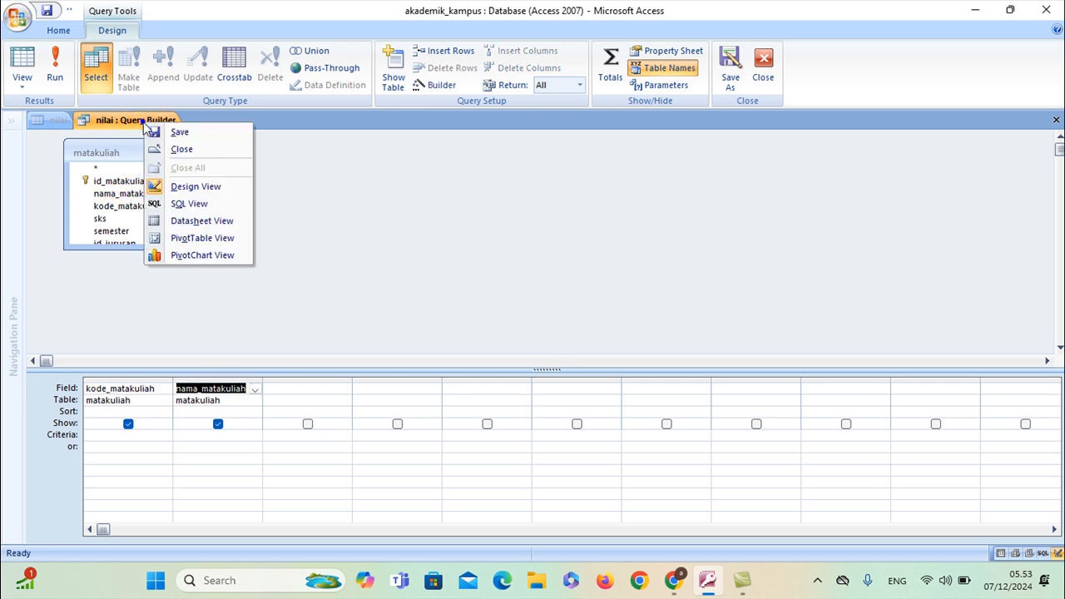
left_click(175, 150)
Set Column Count to 2 and Column Heads to Yes for id_matakuliah
left_click(293, 424)
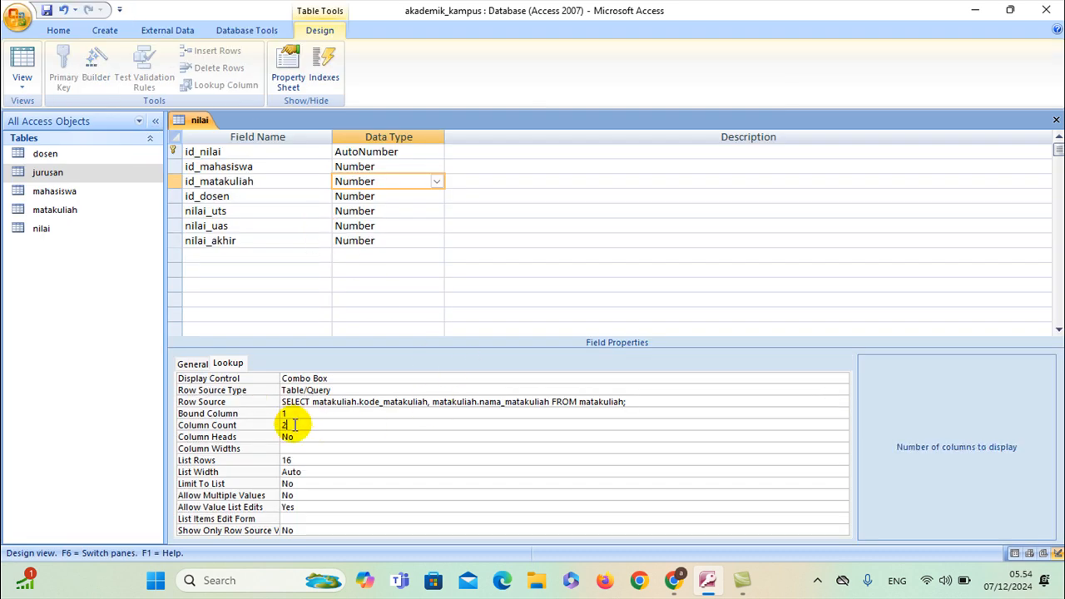
type("2")
left_click(313, 437)
left_click(842, 437)
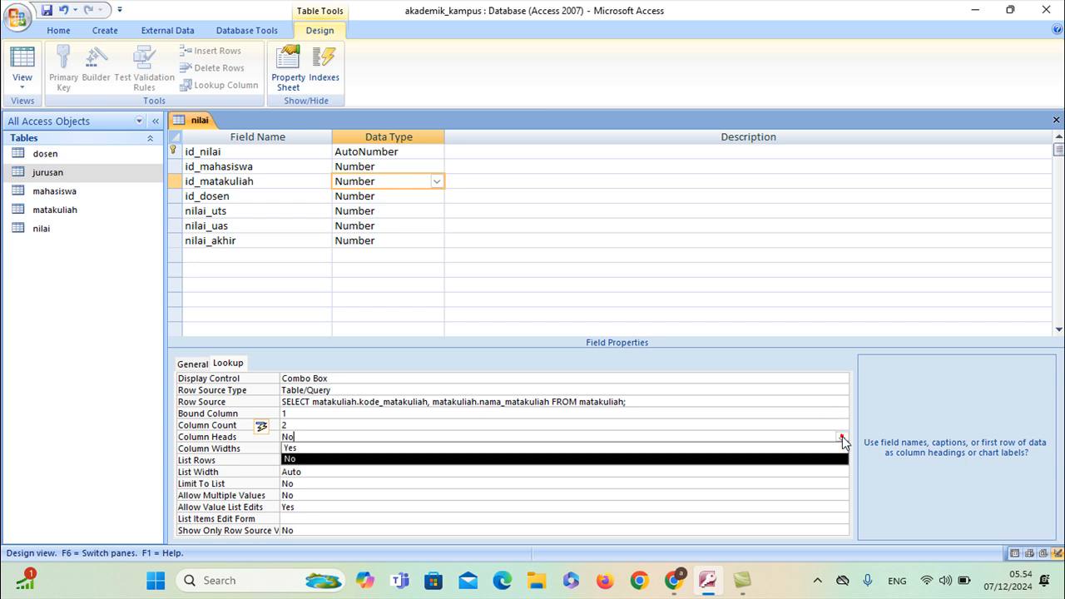
left_click(582, 447)
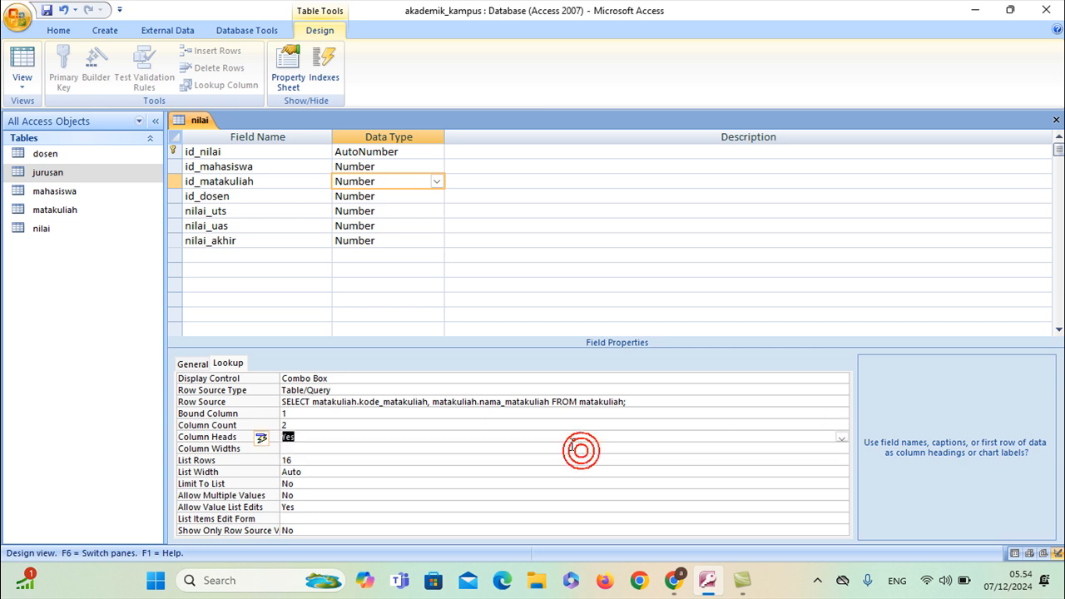
Set id_dosen's Display Control to Combo Box
left_click(396, 195)
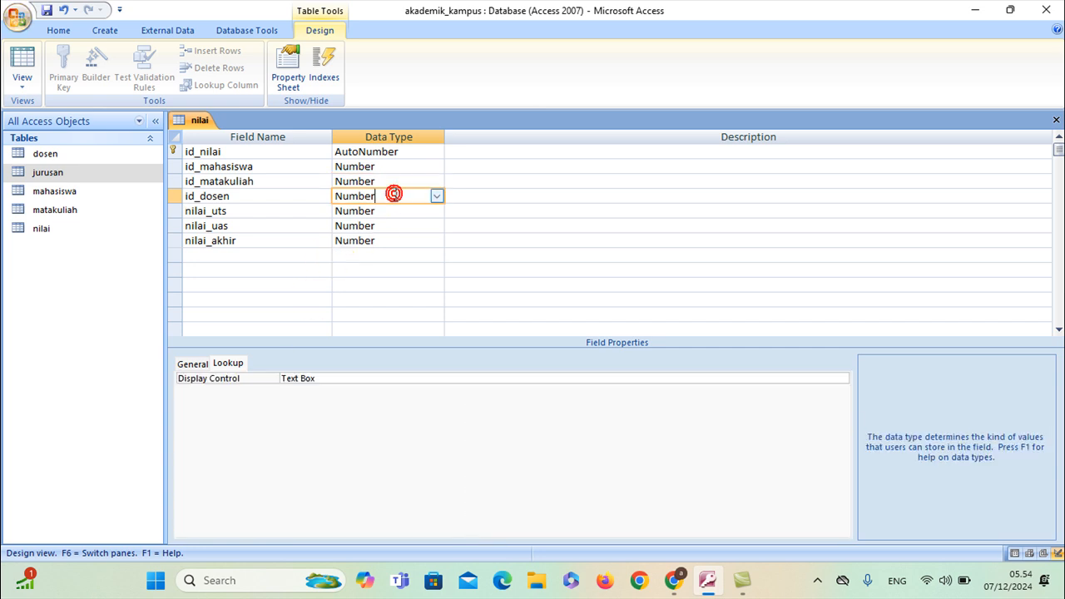
left_click(733, 380)
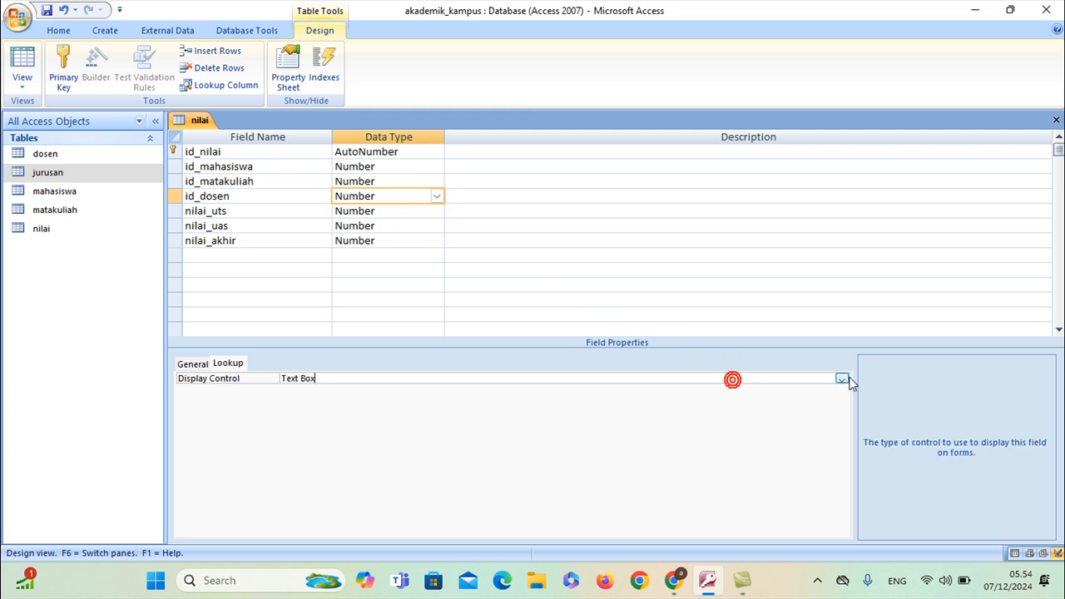
left_click(842, 379)
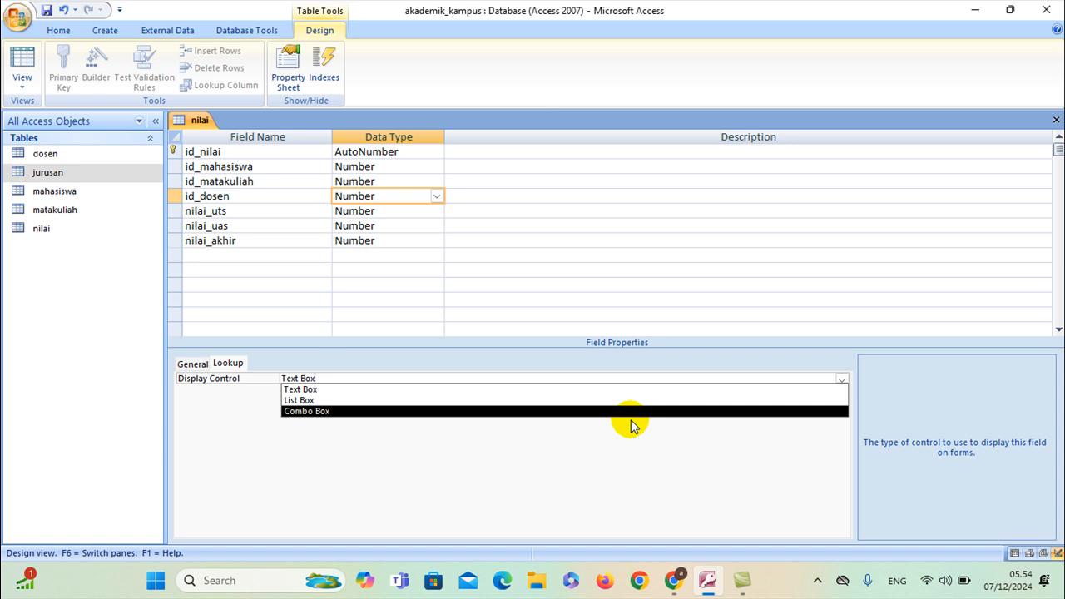
left_click(626, 410)
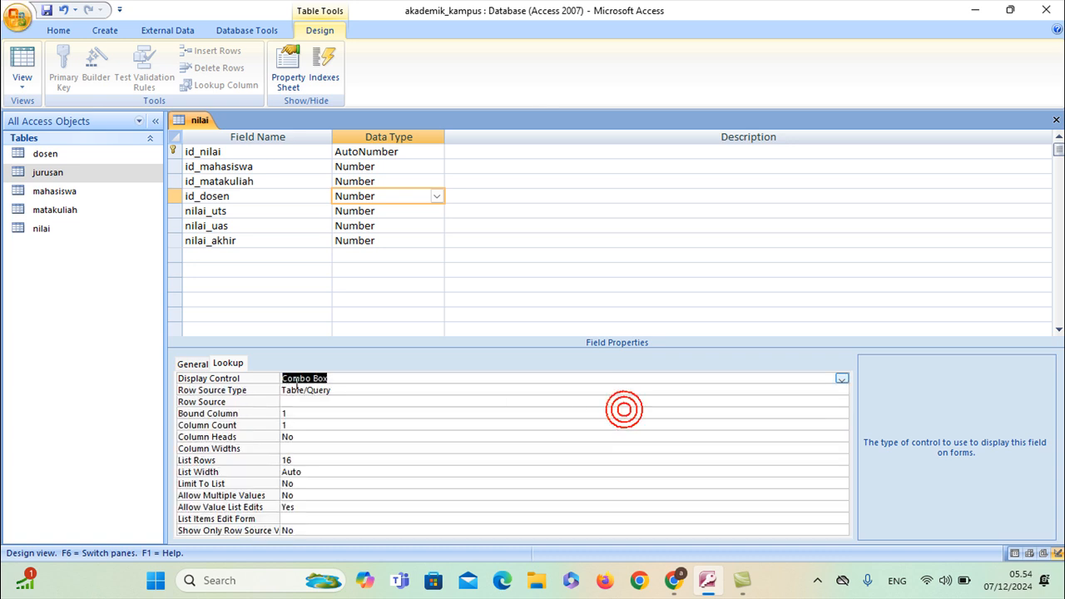
Build id_dosen's Row Source from dosen's nama_lengkap and close the Query Builder
left_click(305, 401)
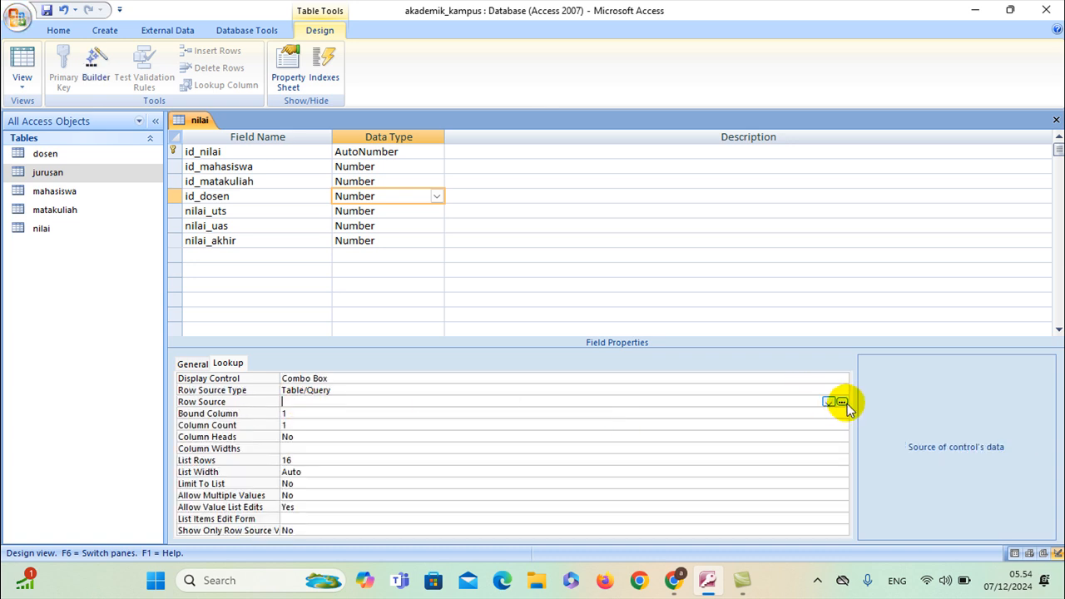
left_click(842, 401)
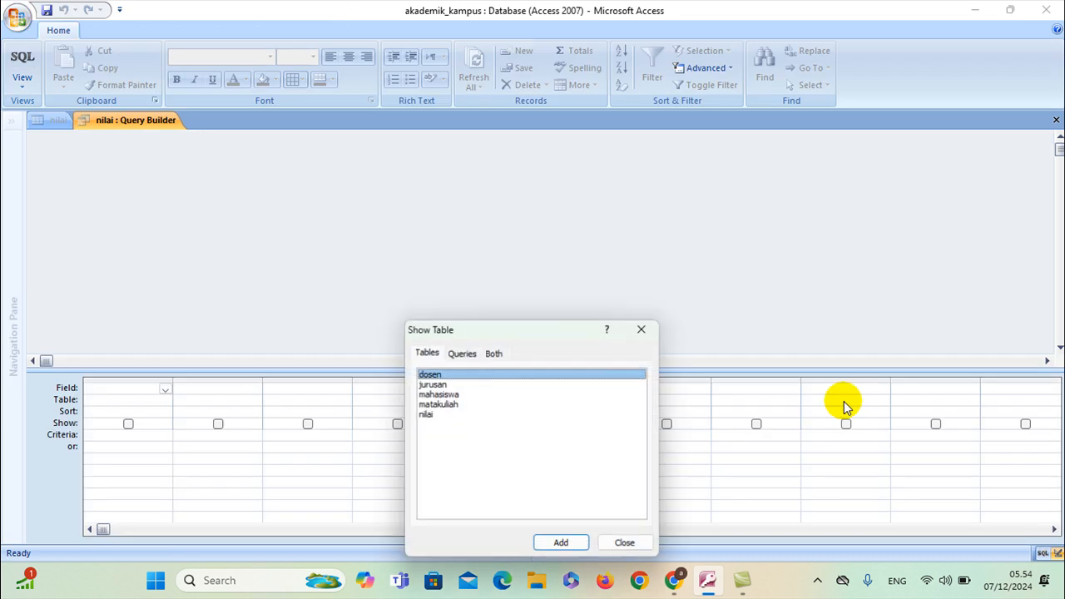
left_click(572, 545)
left_click(627, 546)
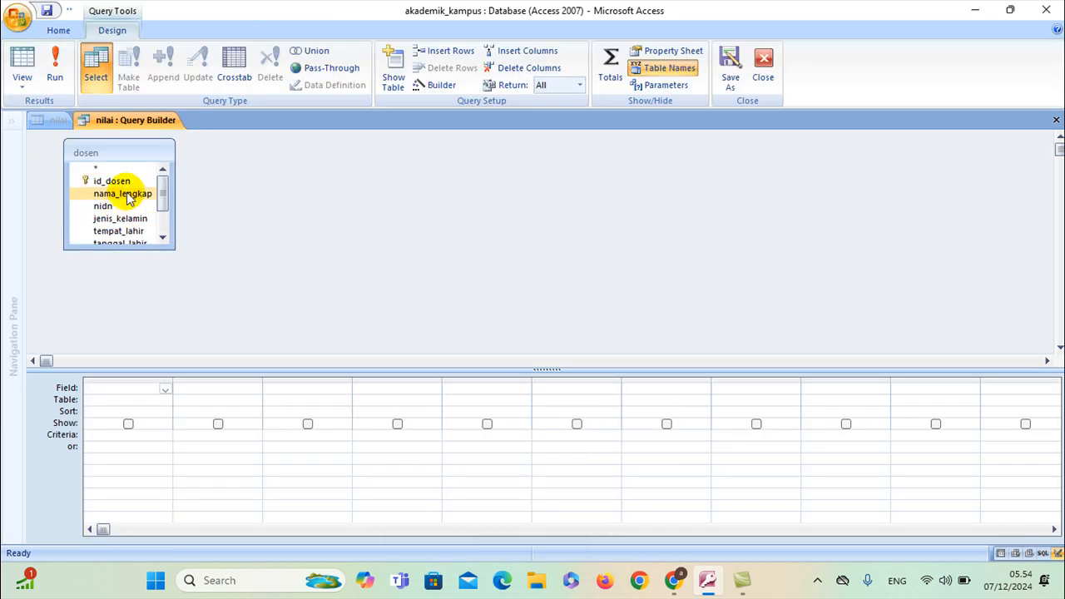
right_click(139, 120)
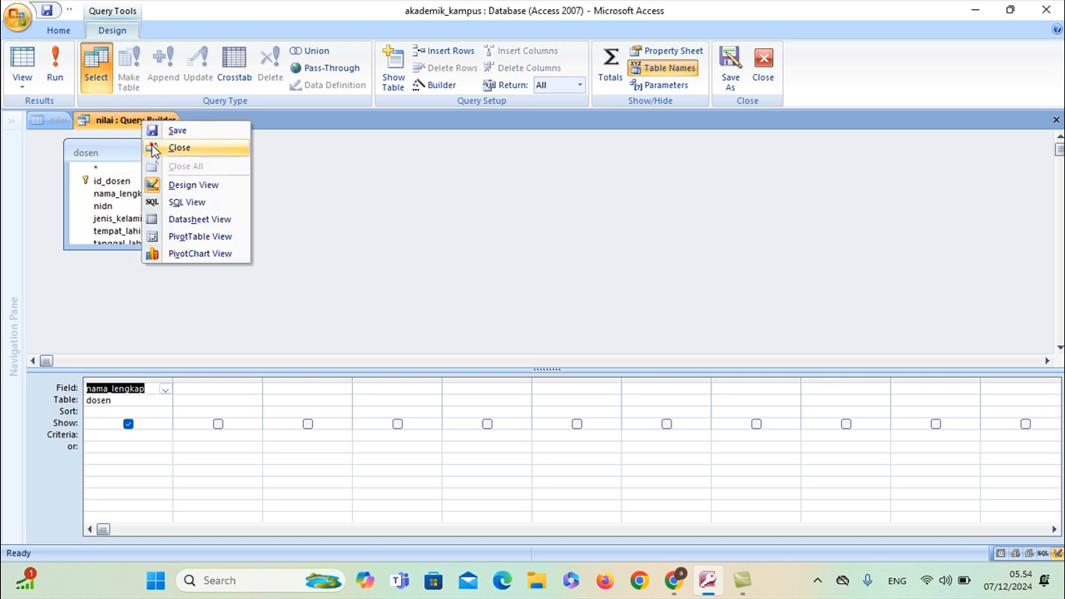
left_click(178, 147)
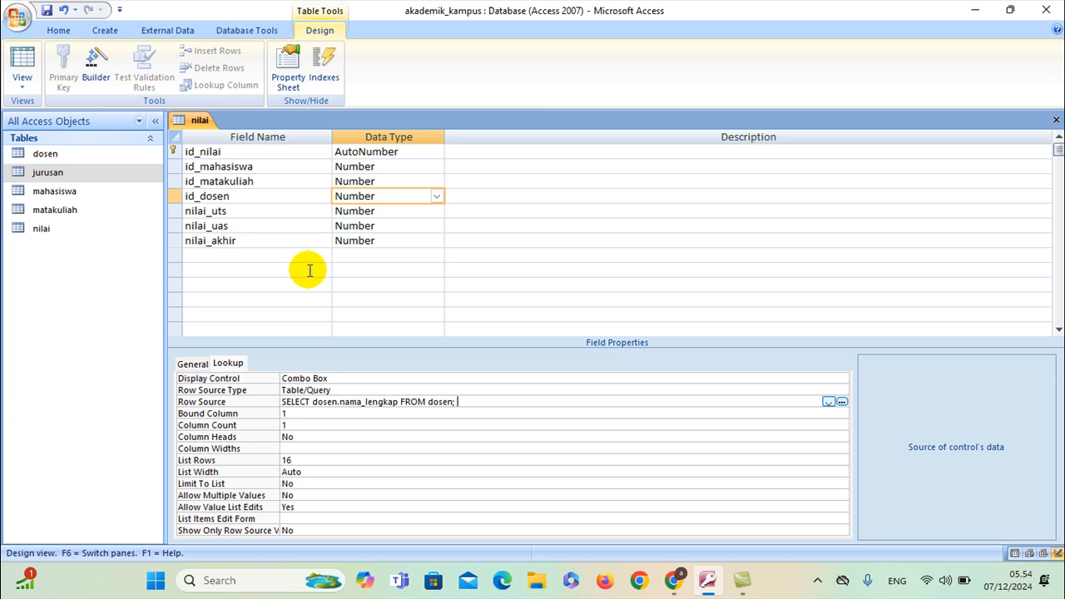
Close the nilai table design
right_click(190, 120)
right_click(193, 121)
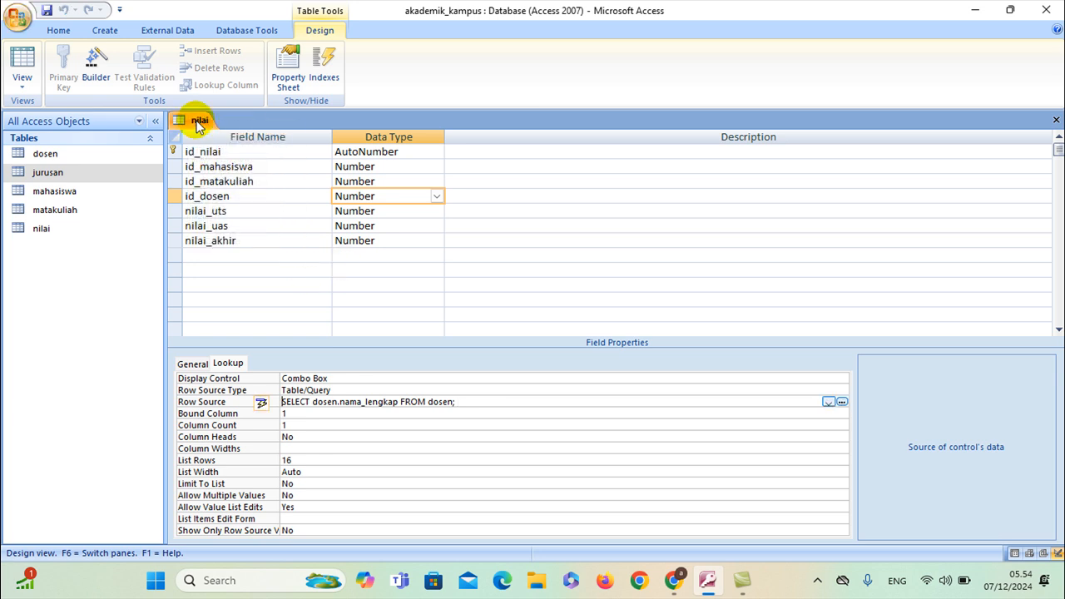
left_click(208, 147)
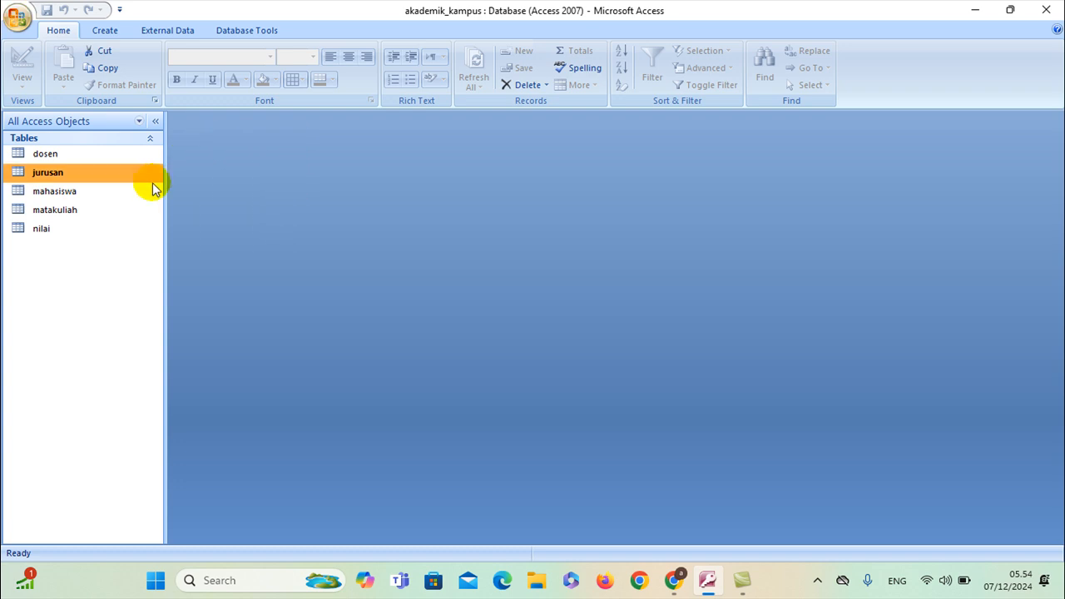
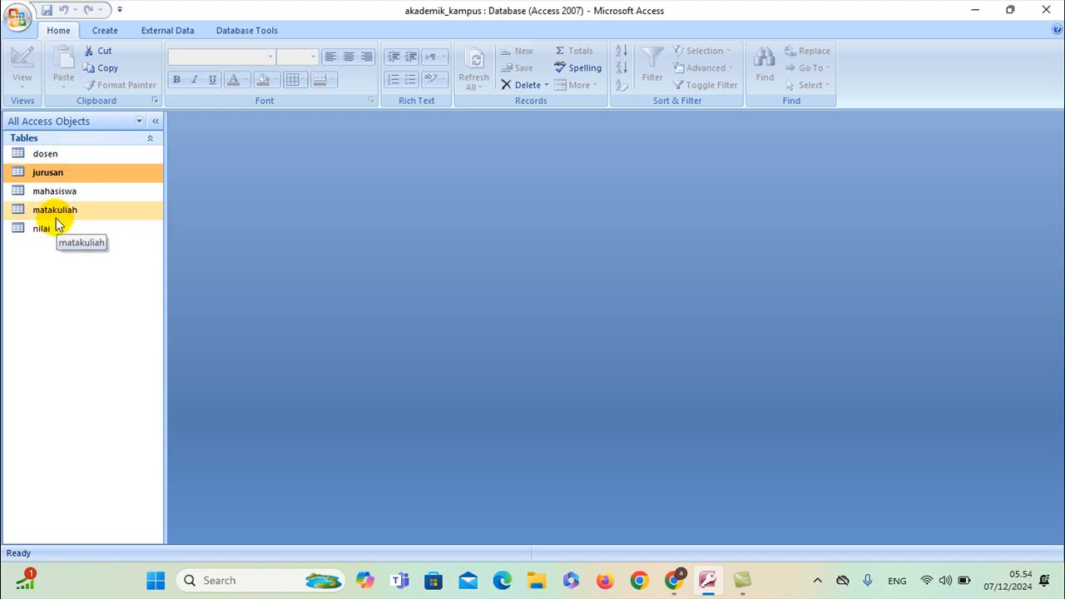
Open the dosen table to view its records, then close it
double_click(77, 154)
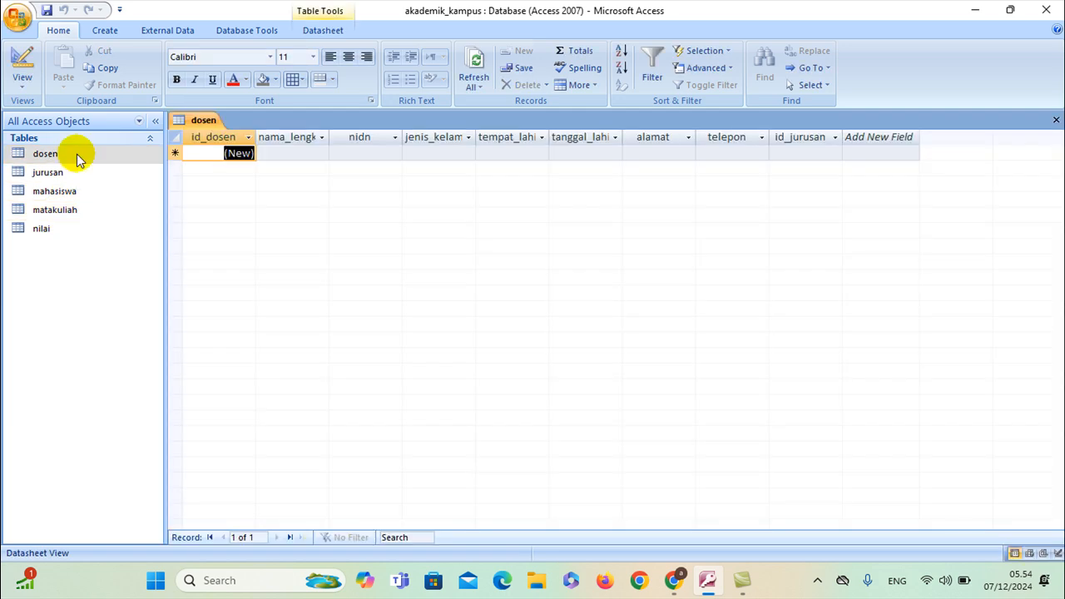
right_click(202, 119)
left_click(210, 143)
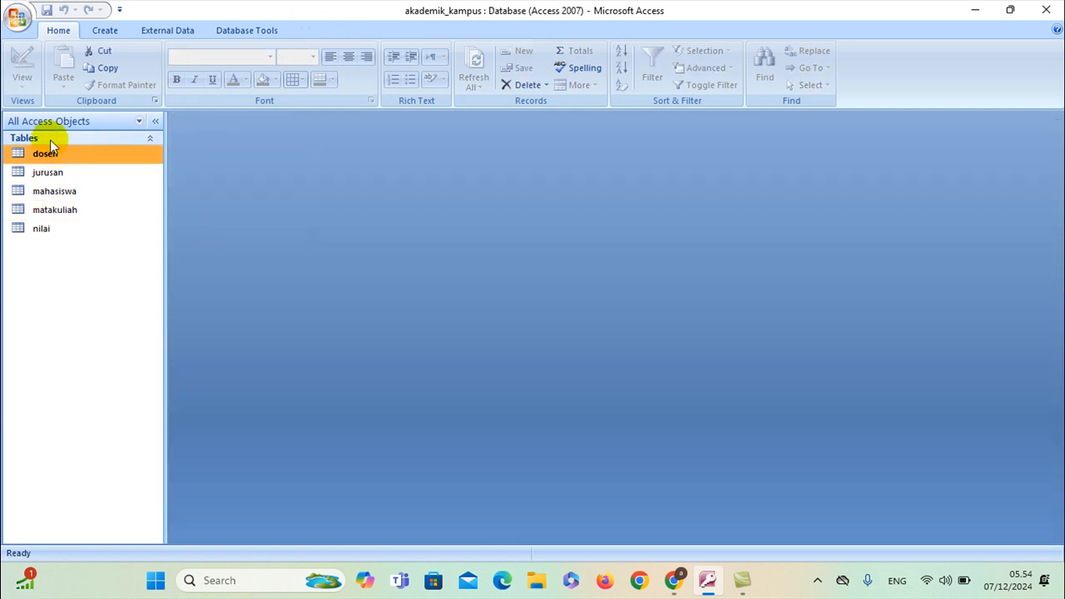
Generate a form from the dosen table and switch it to Design View
left_click(101, 31)
left_click(194, 68)
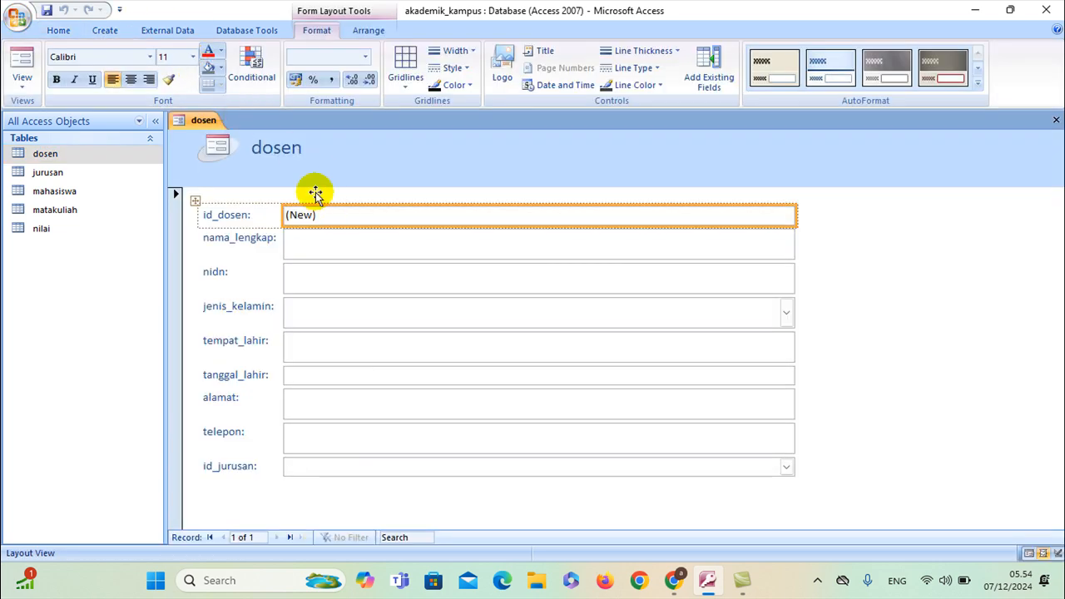
right_click(185, 119)
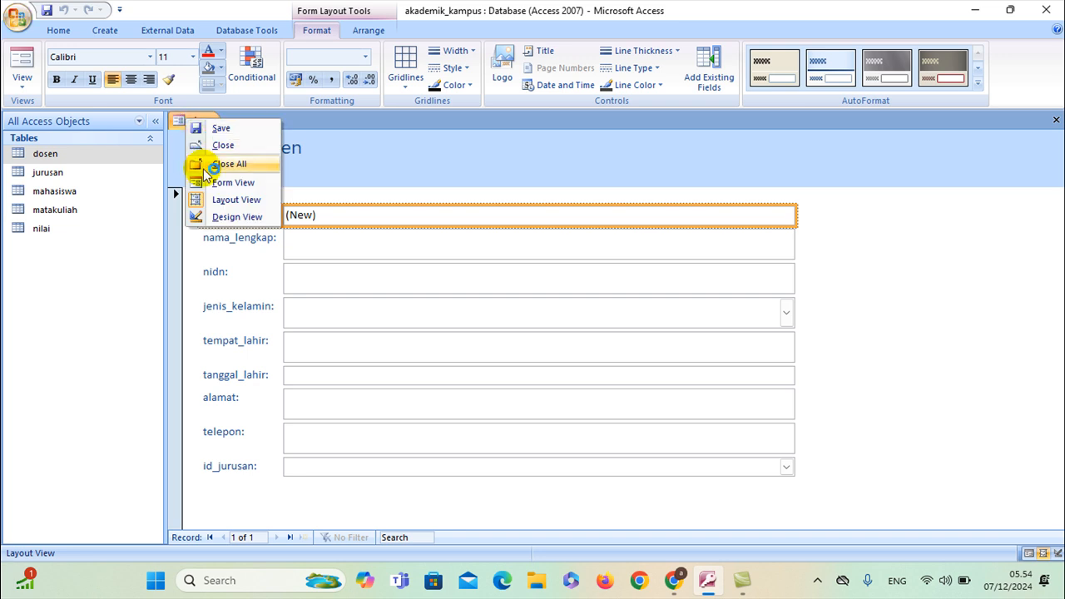
left_click(208, 214)
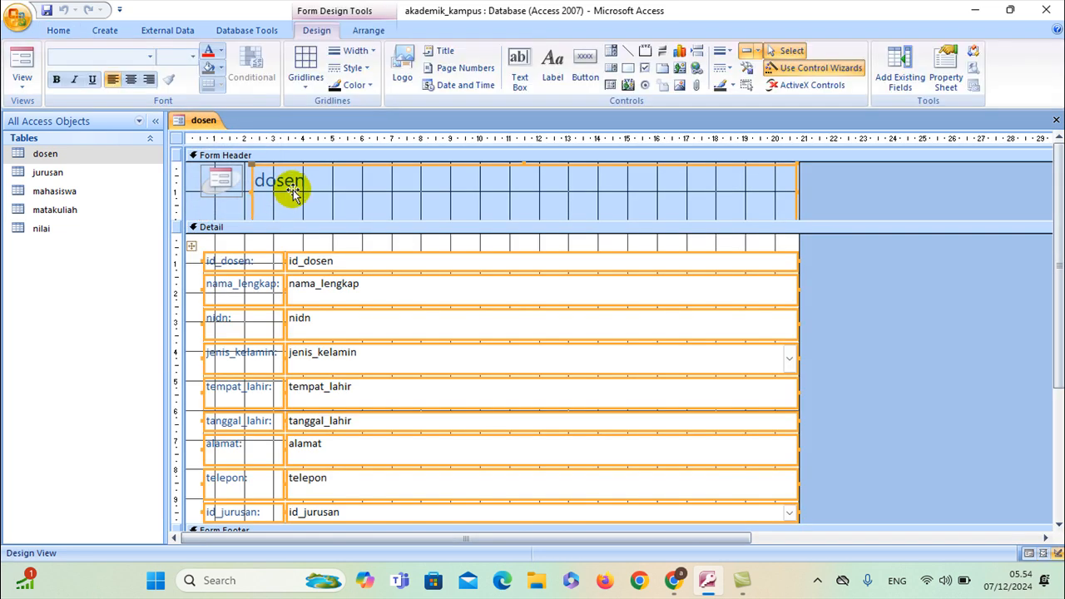
Narrow the header title label and rename it to Form Dosen
left_click(781, 238)
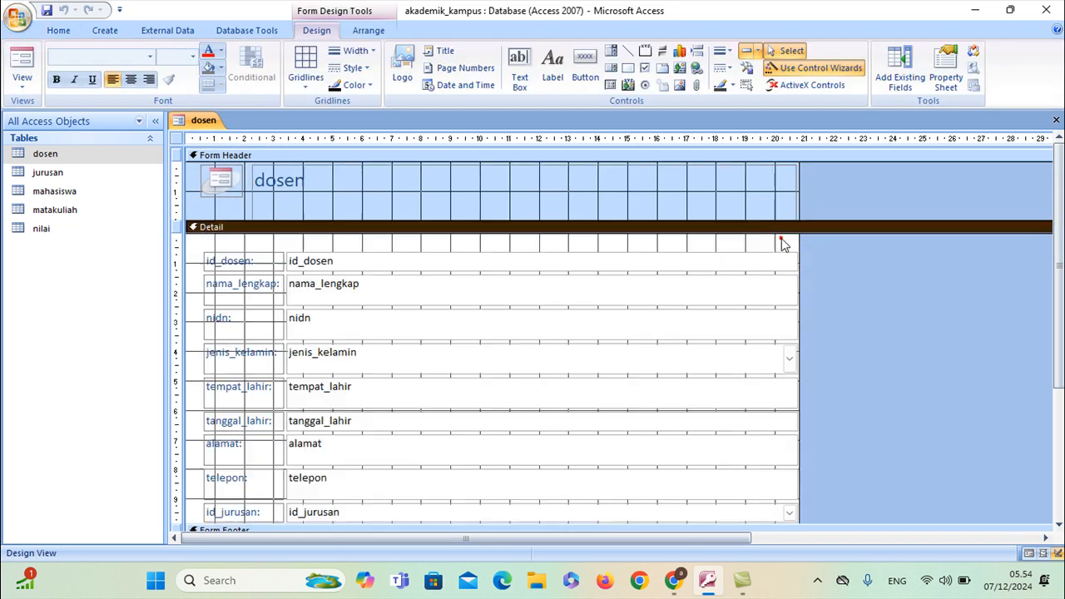
left_click(774, 202)
left_click_drag(797, 191, 524, 189)
left_click(252, 182)
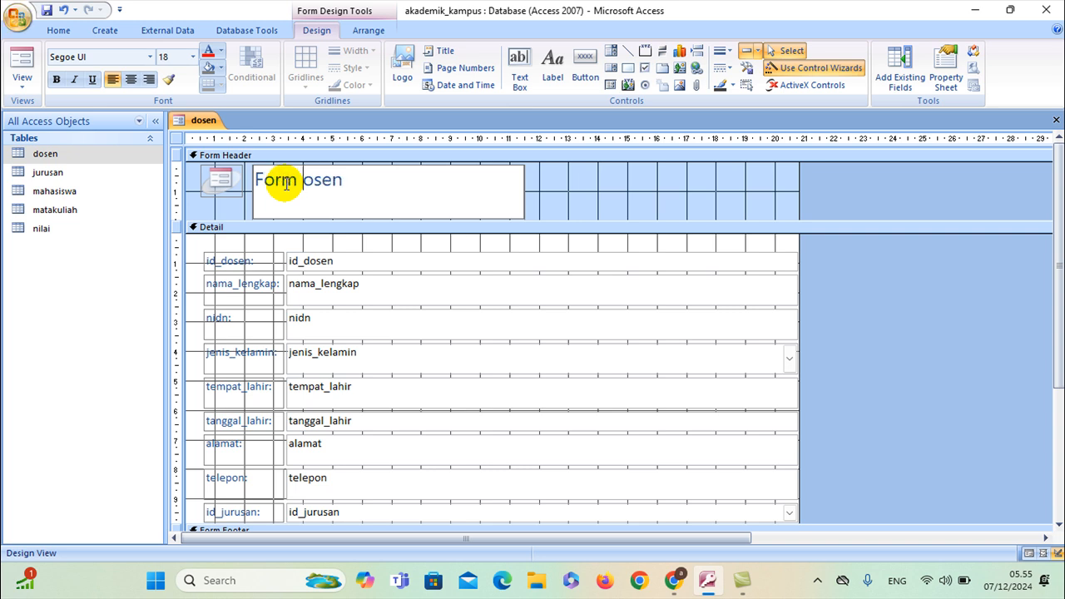
left_click(655, 194)
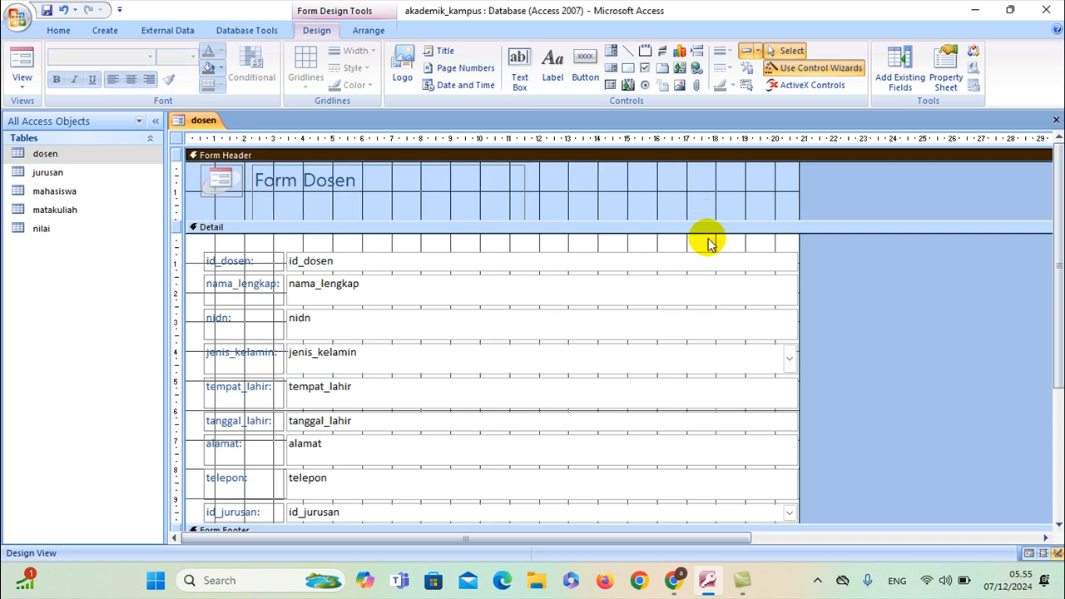
Make the Detail section taller and narrow the text box column and form width
scroll(556, 328, "down", 3)
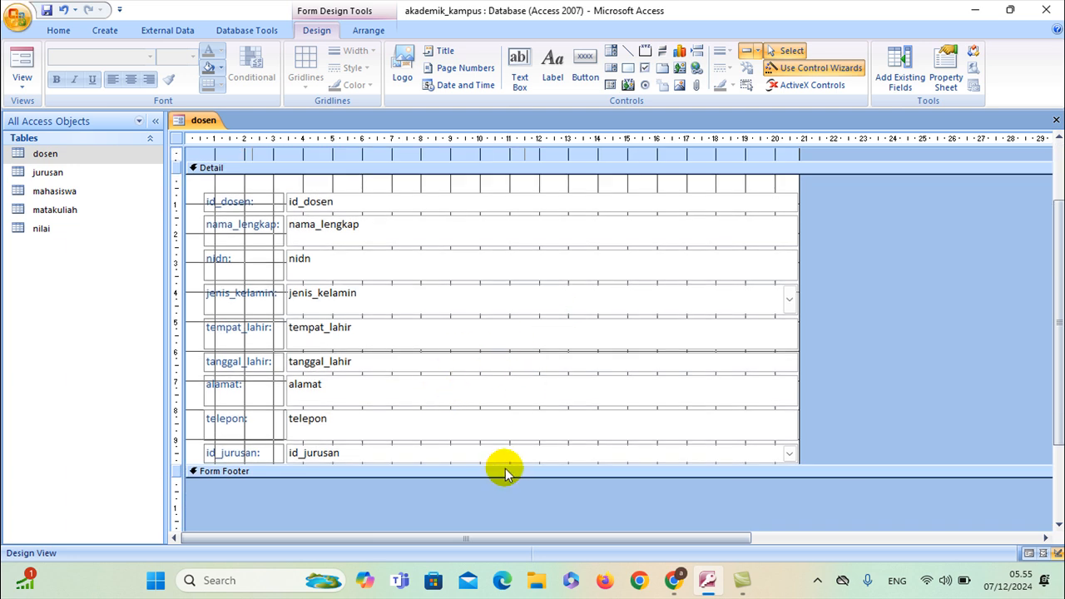
left_click_drag(508, 462, 494, 510)
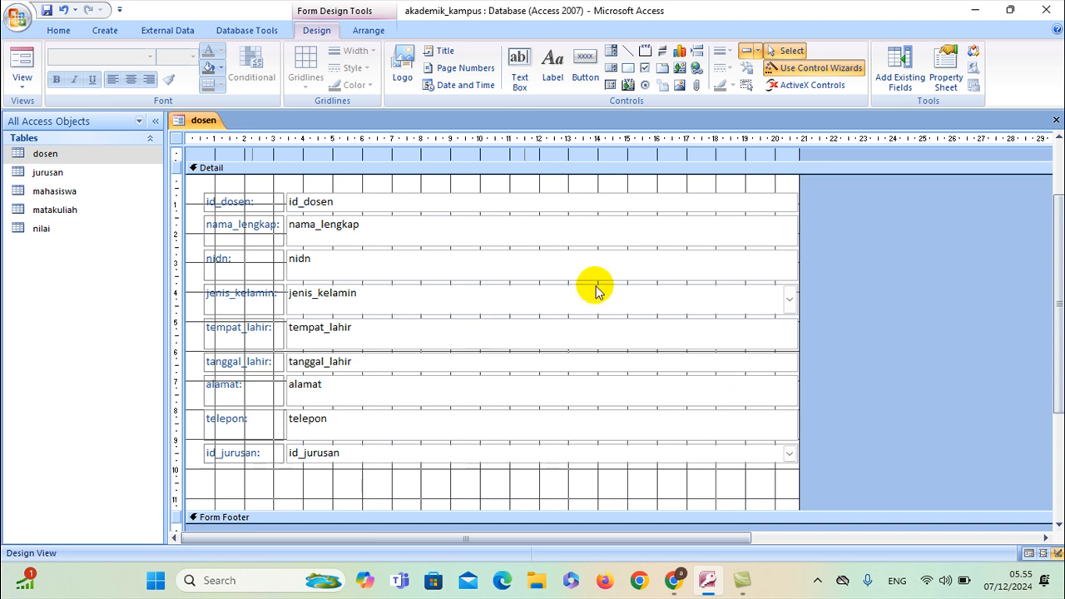
left_click(720, 202)
left_click_drag(799, 202, 612, 226)
left_click(728, 329)
left_click_drag(796, 306, 624, 306)
Extend the Detail section slightly further and select the form header
scroll(489, 347, "up", 1)
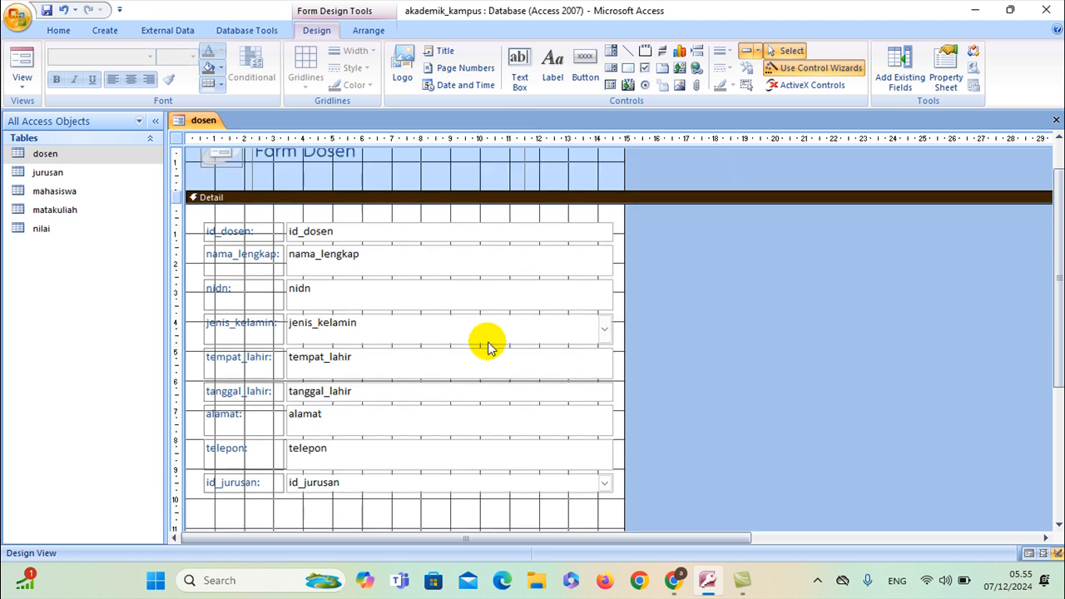
scroll(489, 347, "down", 2)
left_click_drag(441, 481, 440, 499)
scroll(419, 435, "up", 3)
left_click(573, 211)
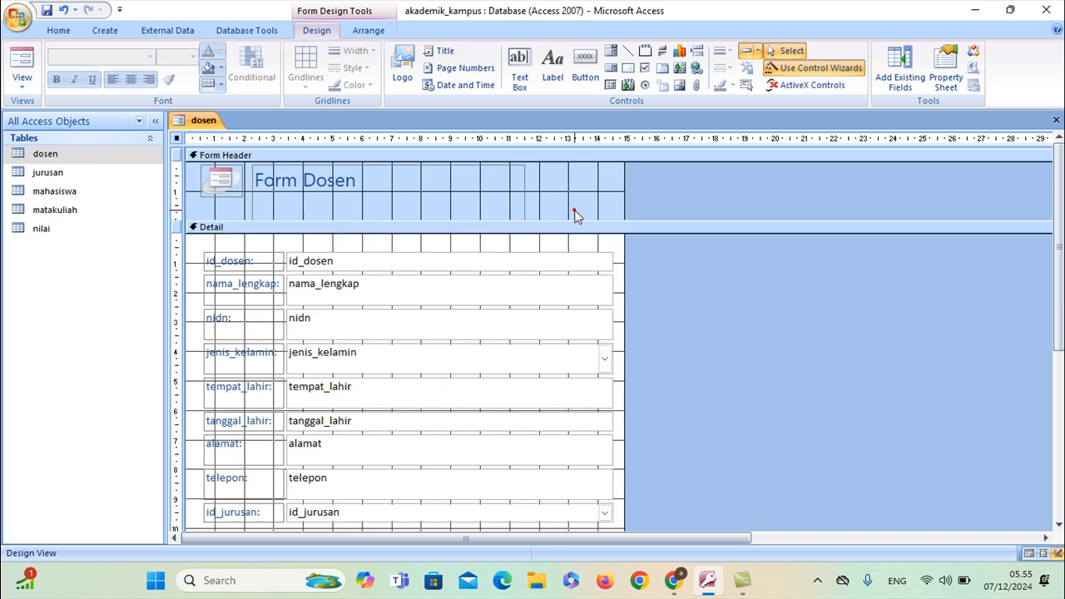
Set the Form Header's Back Color to orange in the Property Sheet
left_click(946, 82)
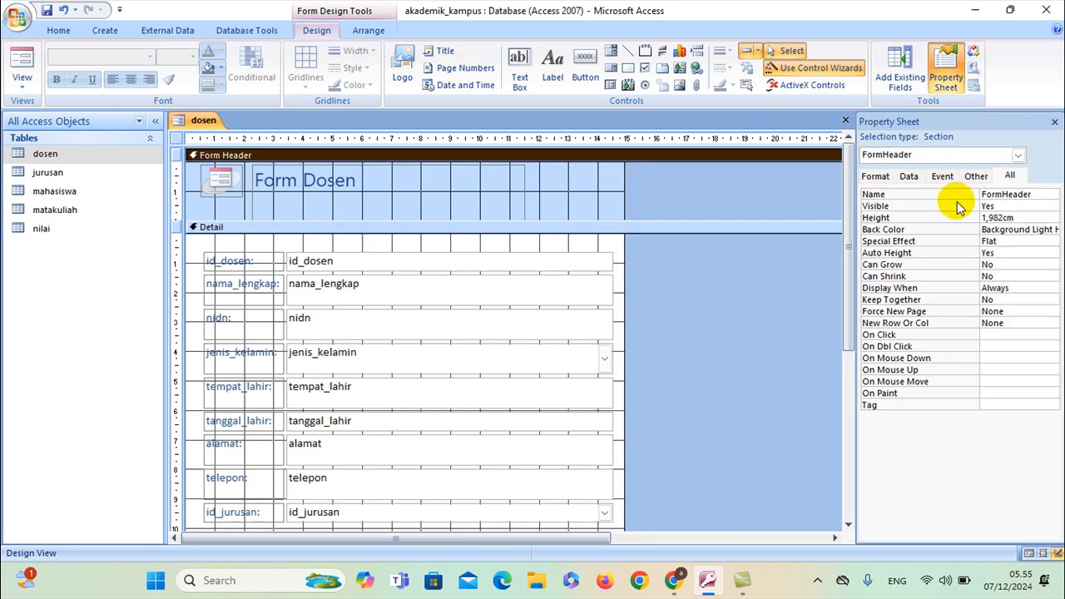
left_click(998, 229)
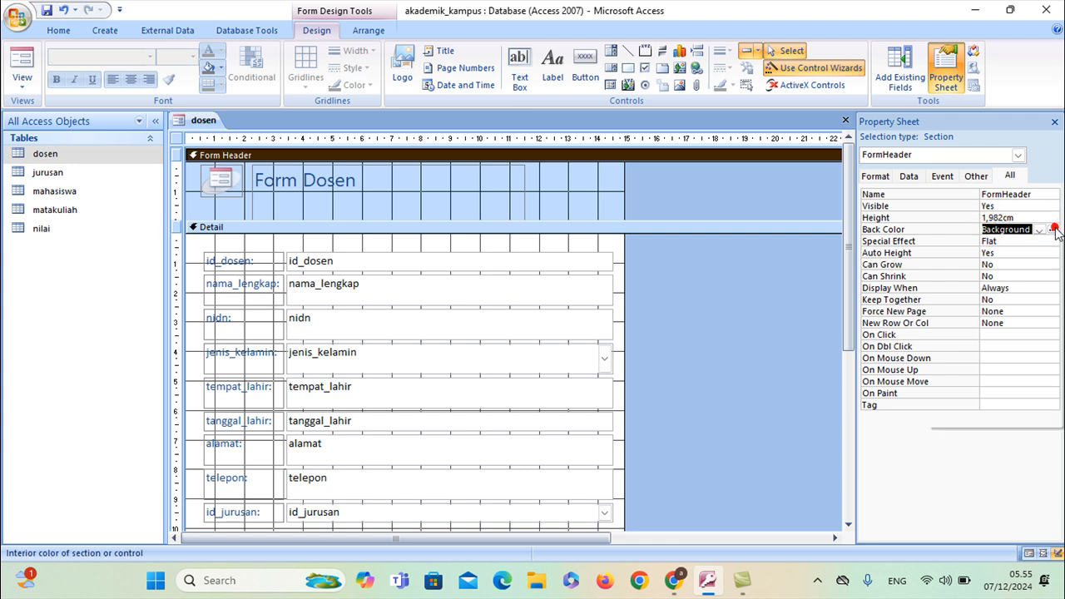
left_click(1053, 229)
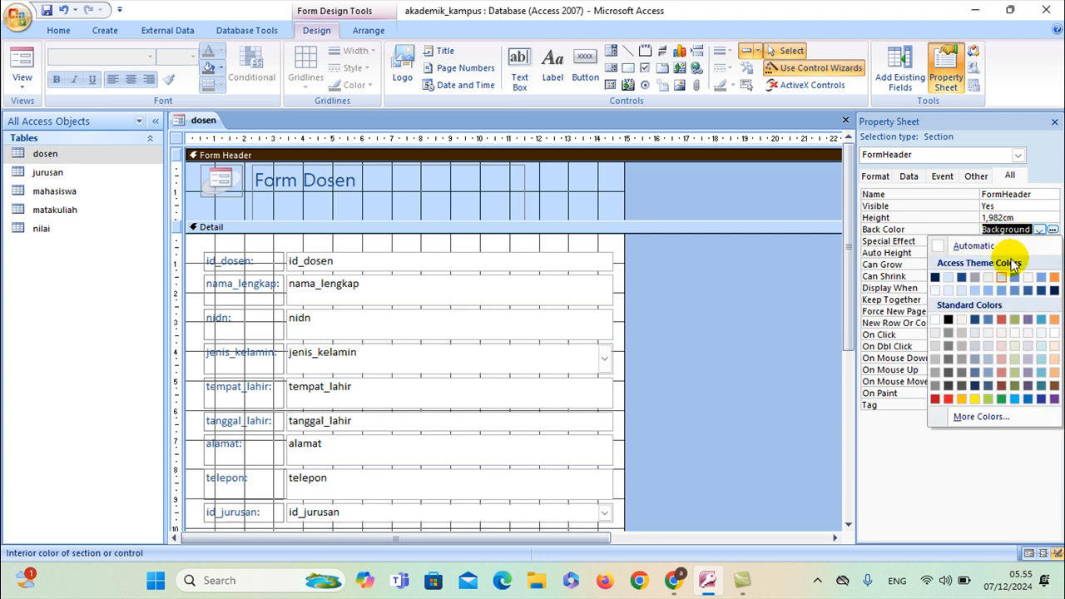
left_click(962, 400)
Set the Detail section's Back Color to green (#A7DA4E)
scroll(568, 267, "down", 1)
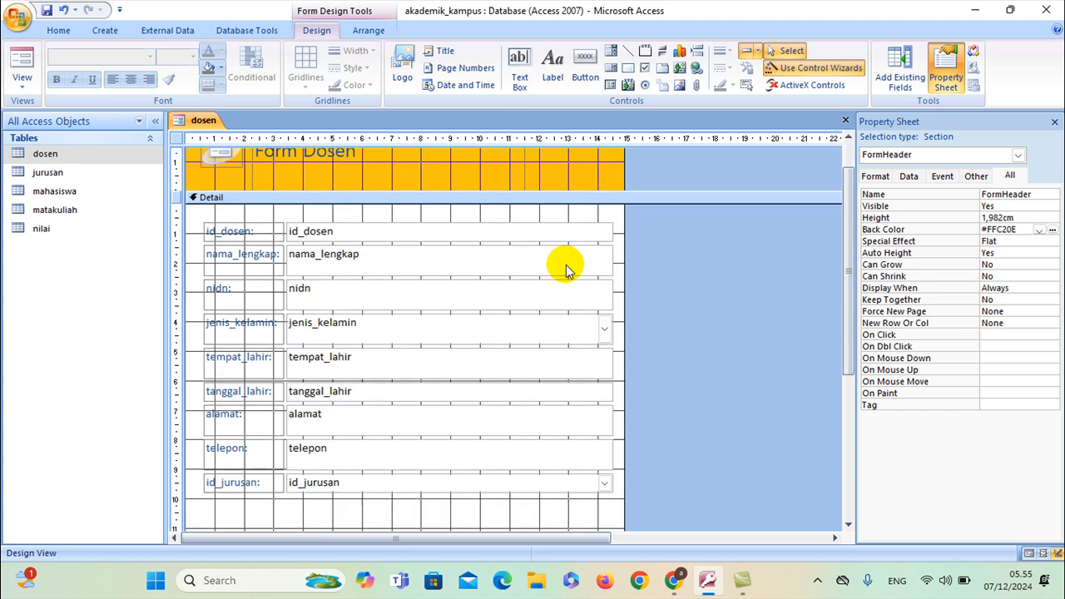
scroll(565, 269, "down", 1)
left_click(463, 494)
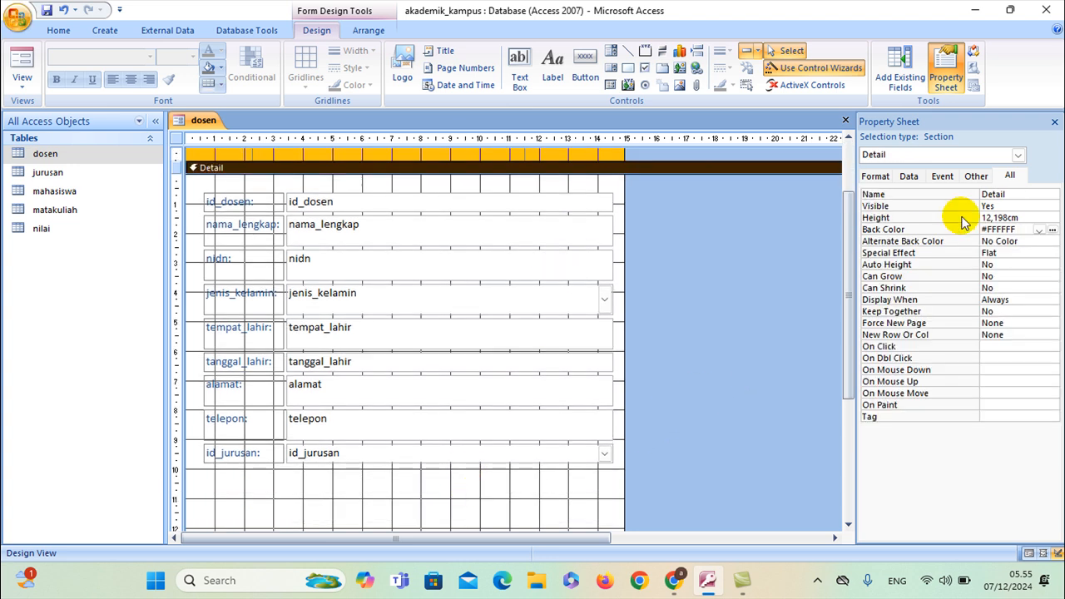
left_click(1039, 230)
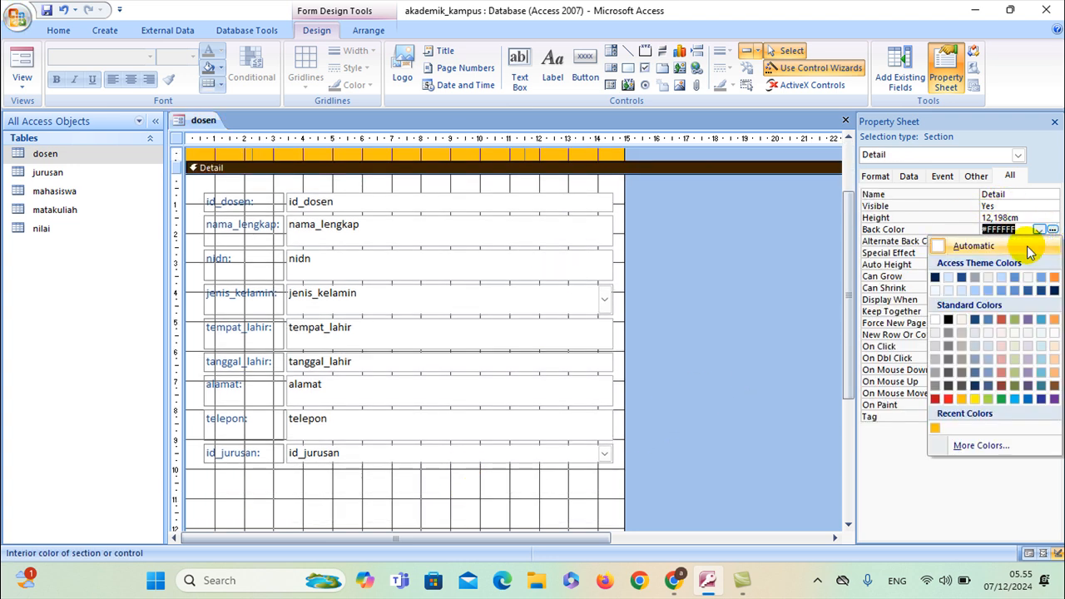
left_click(990, 398)
left_click(379, 497)
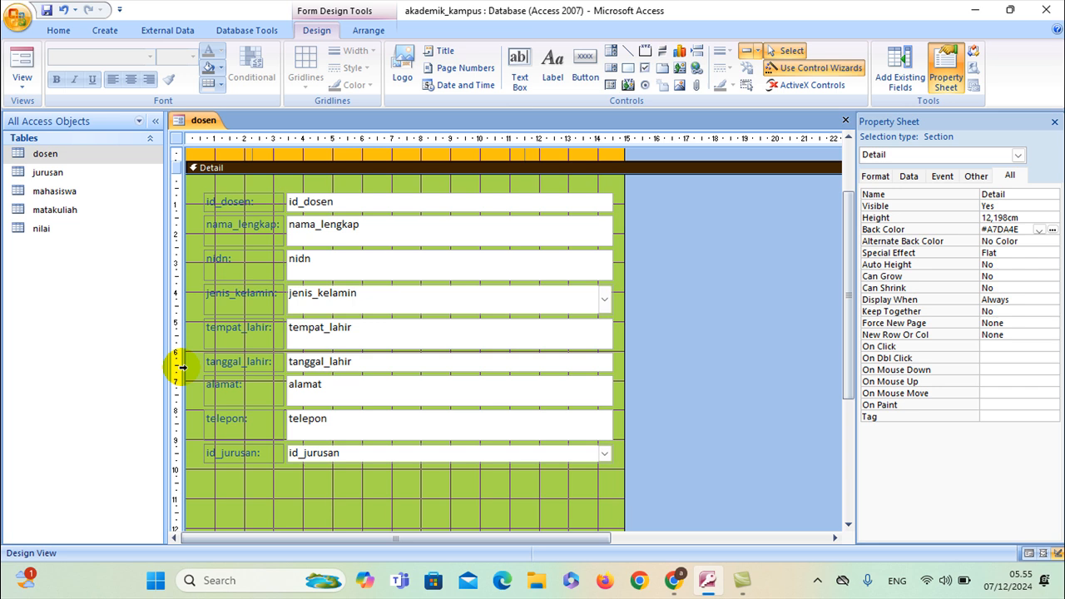
Draw a rectangle around the Detail fields, then delete it
left_click(316, 478)
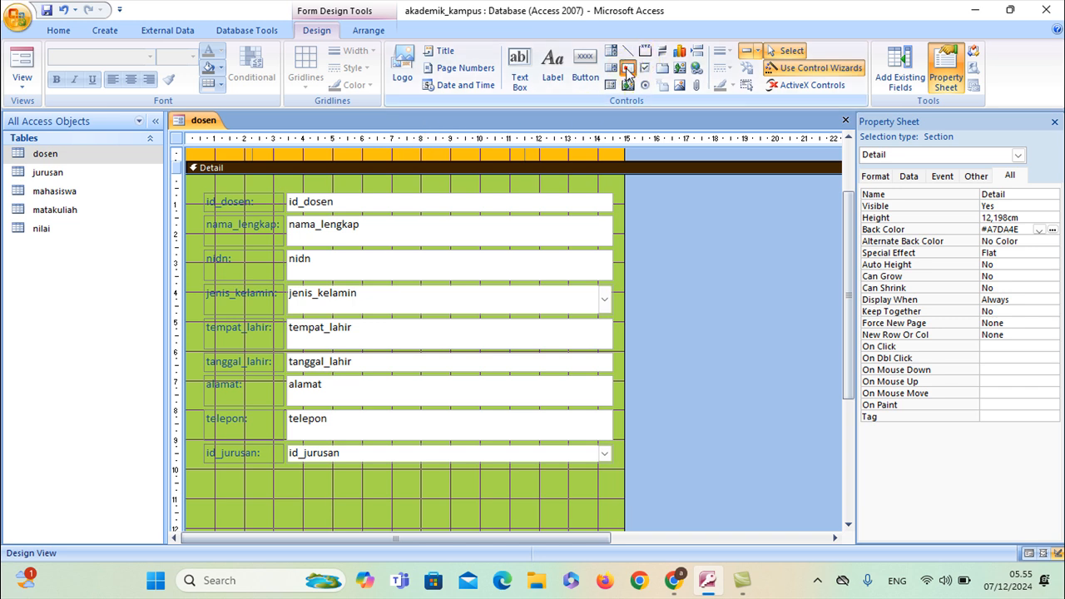
left_click(628, 68)
left_click_drag(200, 191, 620, 474)
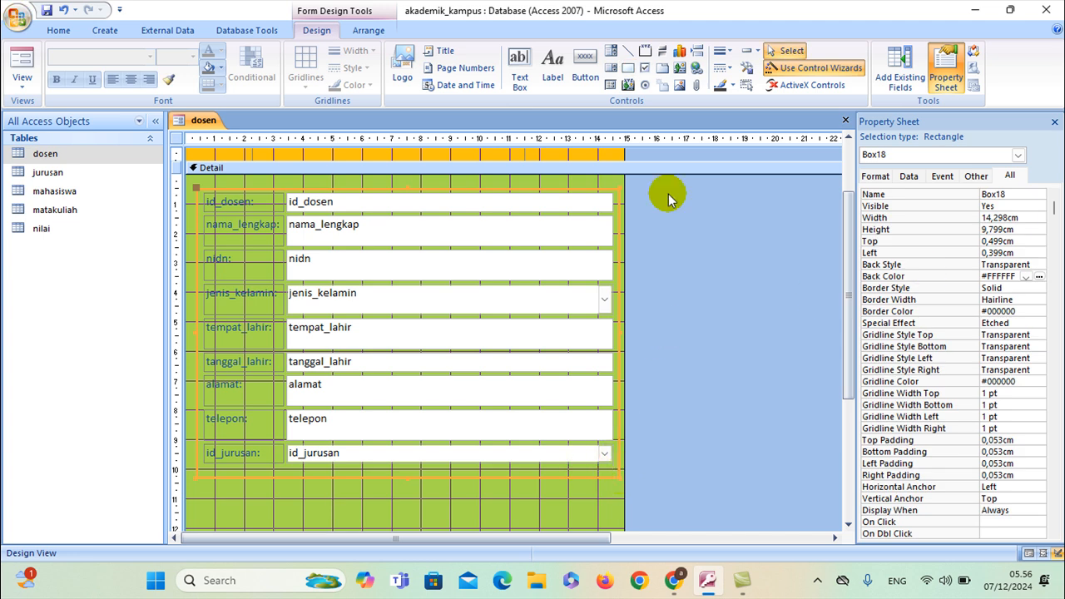
key("Delete")
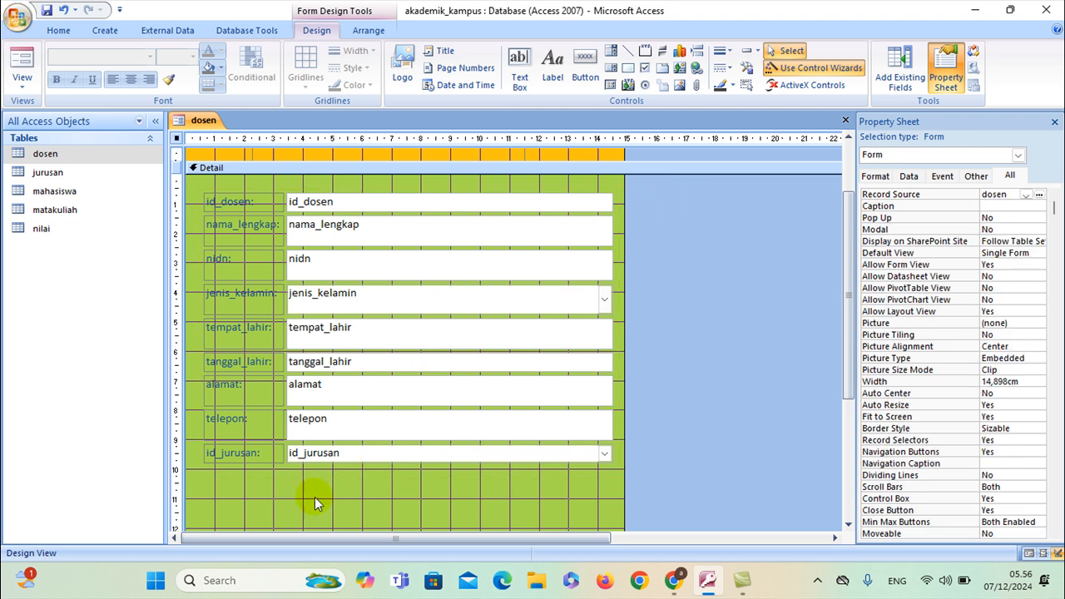
left_click(275, 504)
scroll(327, 325, "down", 1)
scroll(327, 325, "up", 1)
Add a Go To Previous Record arrow button below the id_jurusan field
left_click(586, 75)
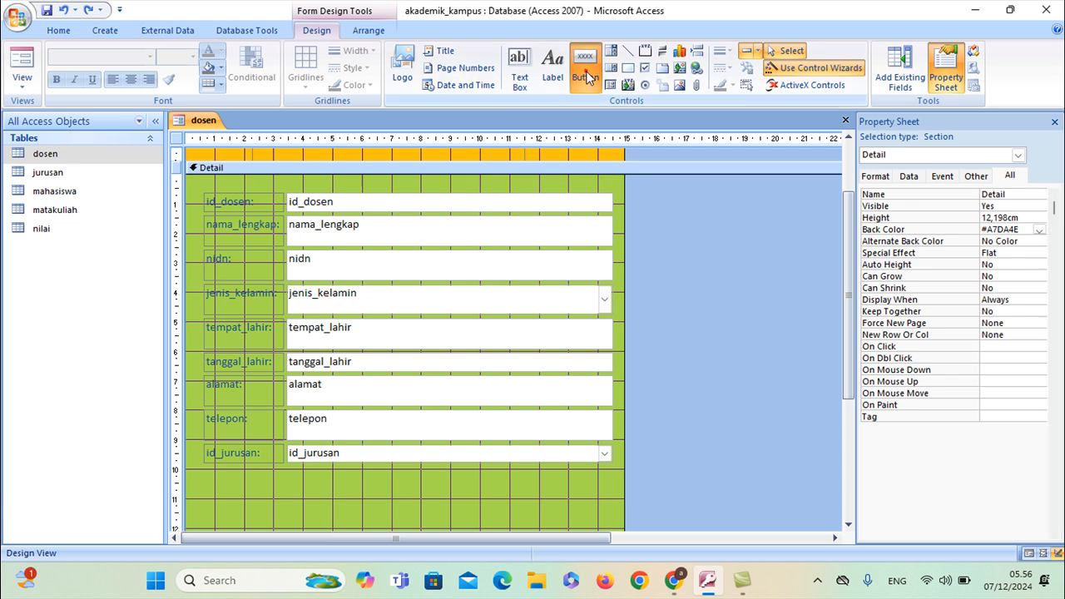
left_click(286, 480)
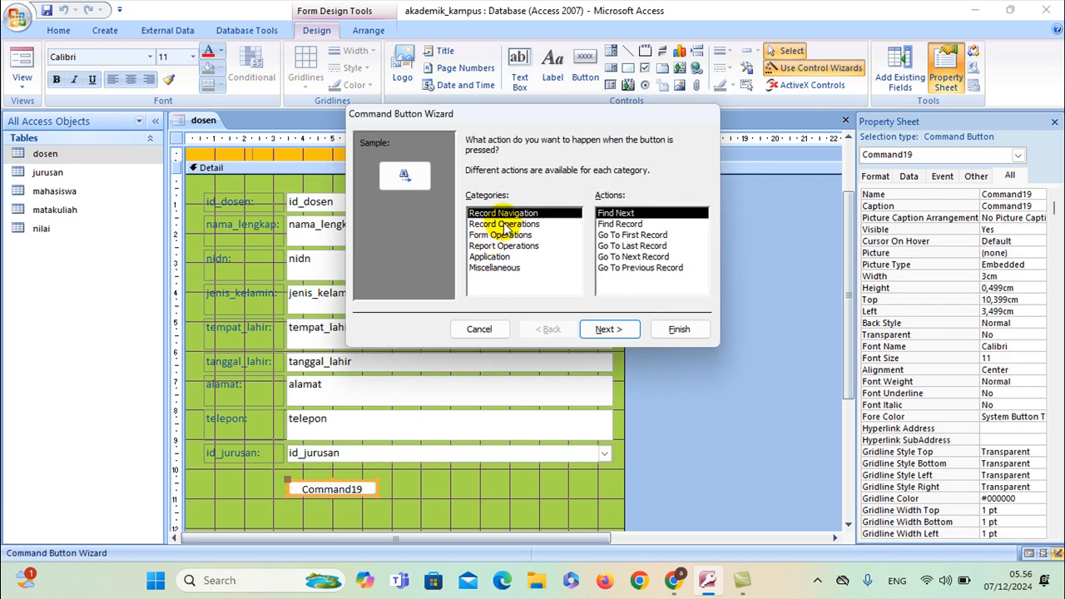
left_click(615, 268)
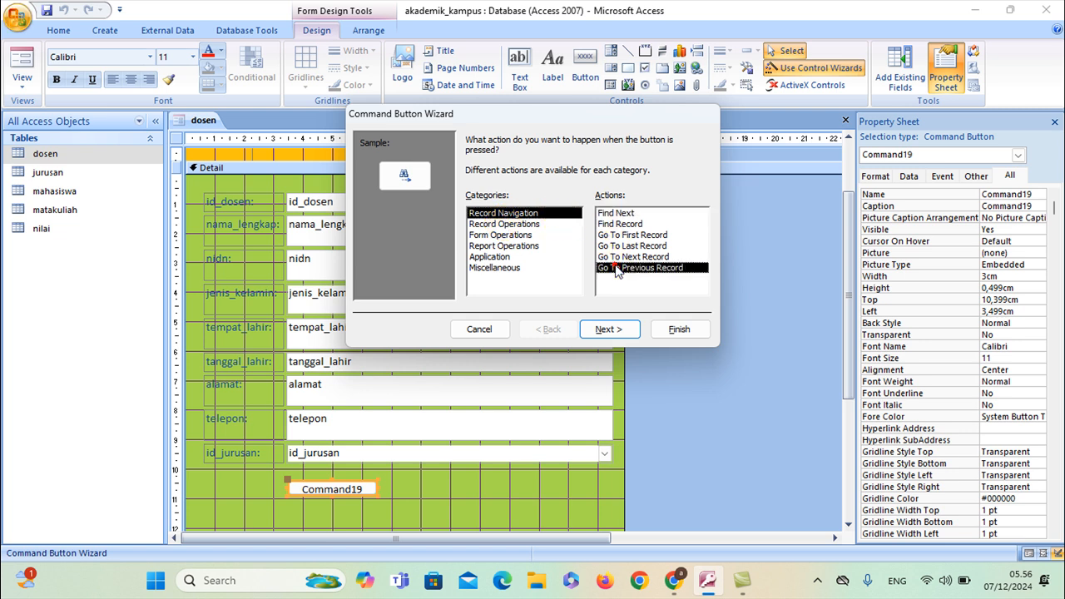
left_click(613, 329)
left_click(613, 329)
left_click(680, 329)
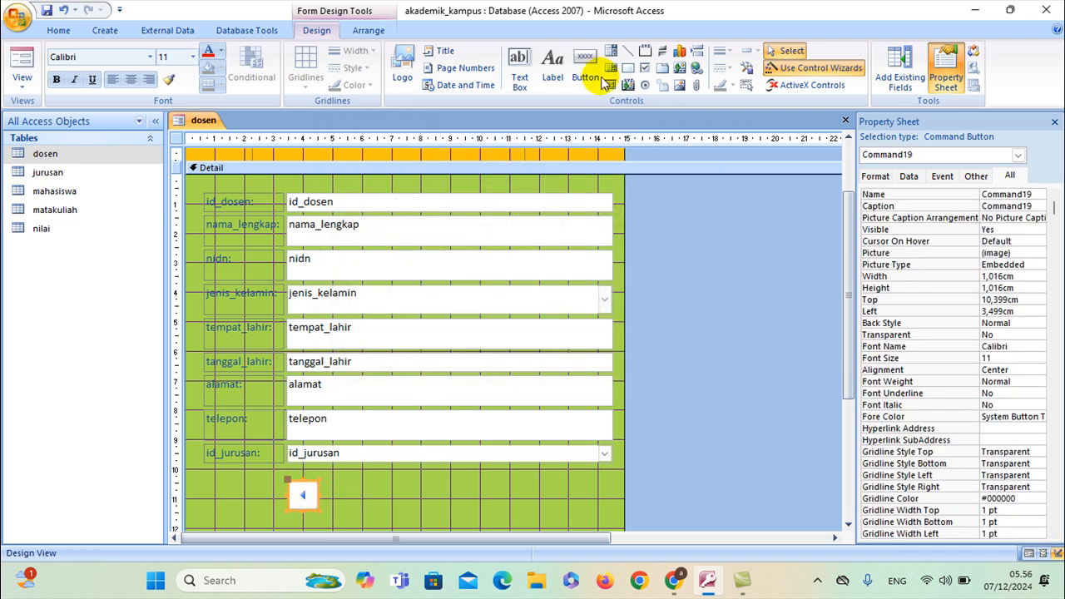
Add a Go To Next Record arrow button beside it, keeping the default picture
left_click(587, 75)
left_click(331, 478)
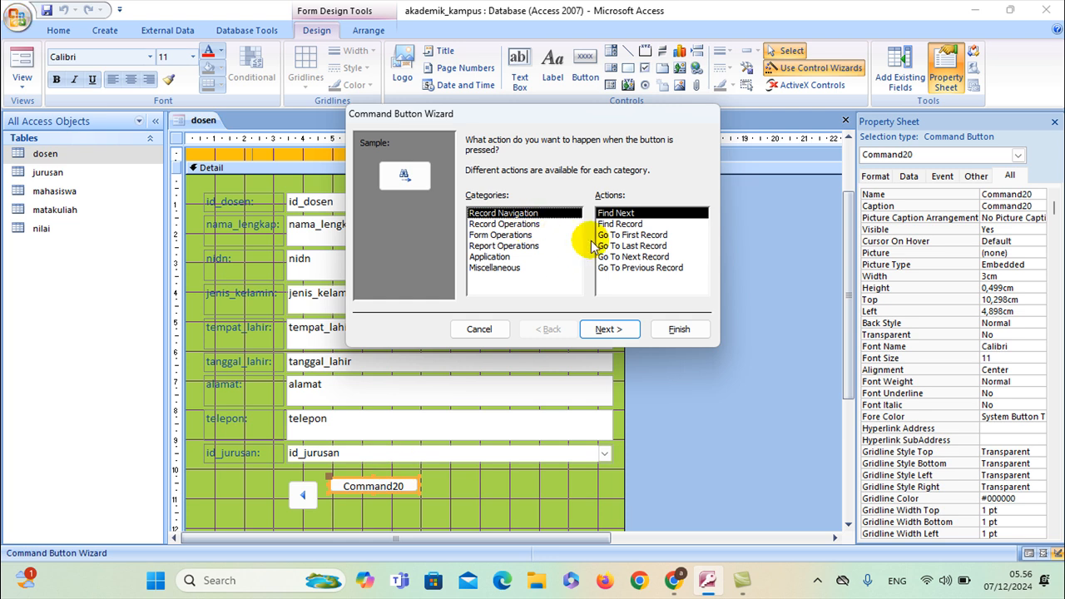
left_click(623, 258)
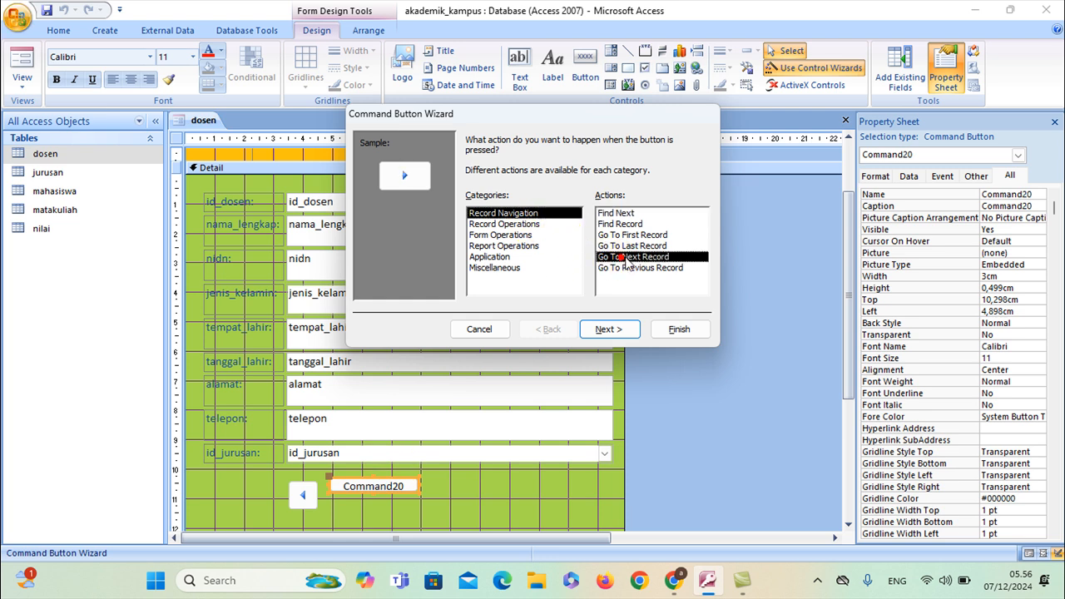
left_click(622, 329)
left_click(622, 328)
left_click(679, 328)
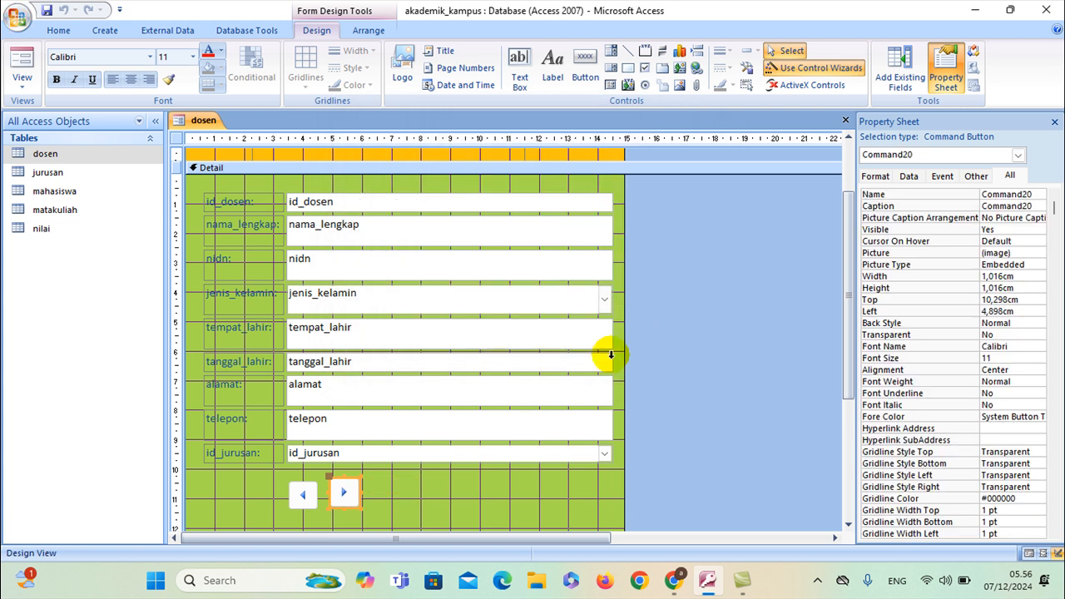
left_click(375, 497)
left_click(348, 482)
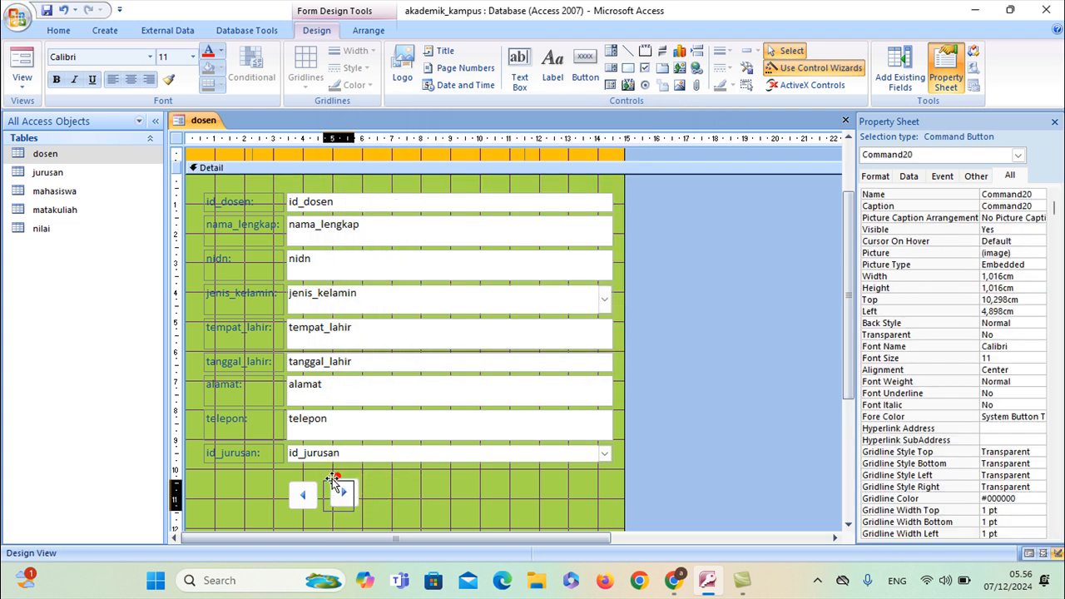
left_click(369, 481)
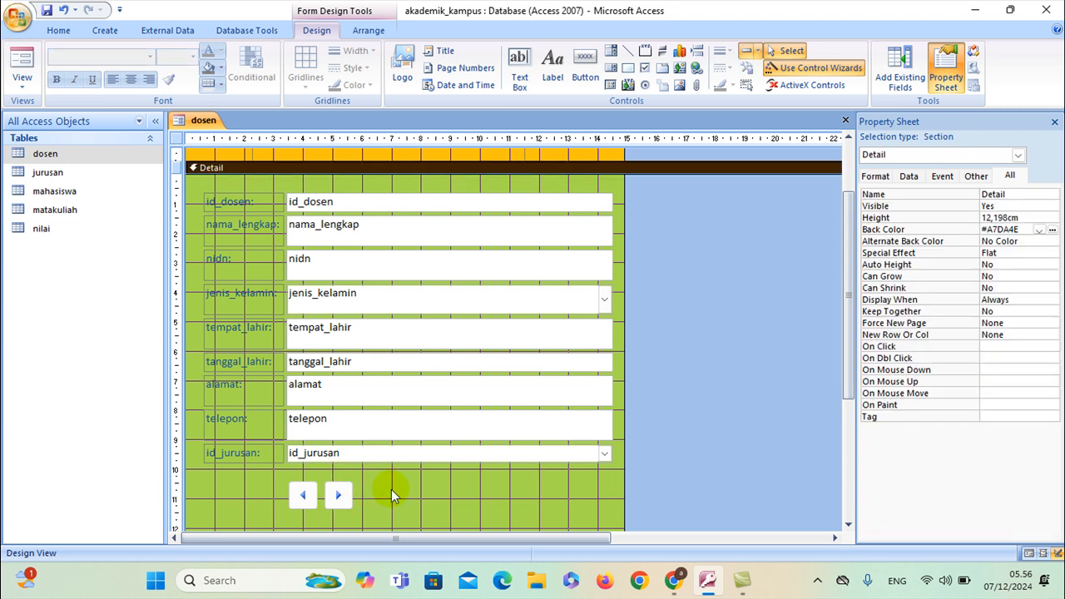
left_click(580, 77)
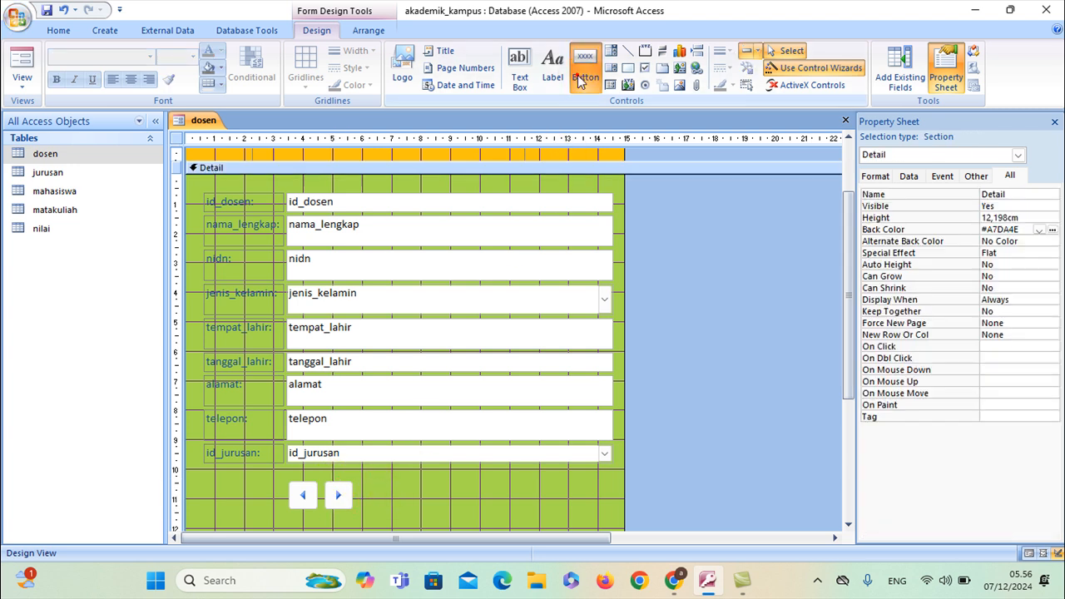
Add a Record Operations > Add New Record button beside the arrow buttons
left_click(368, 484)
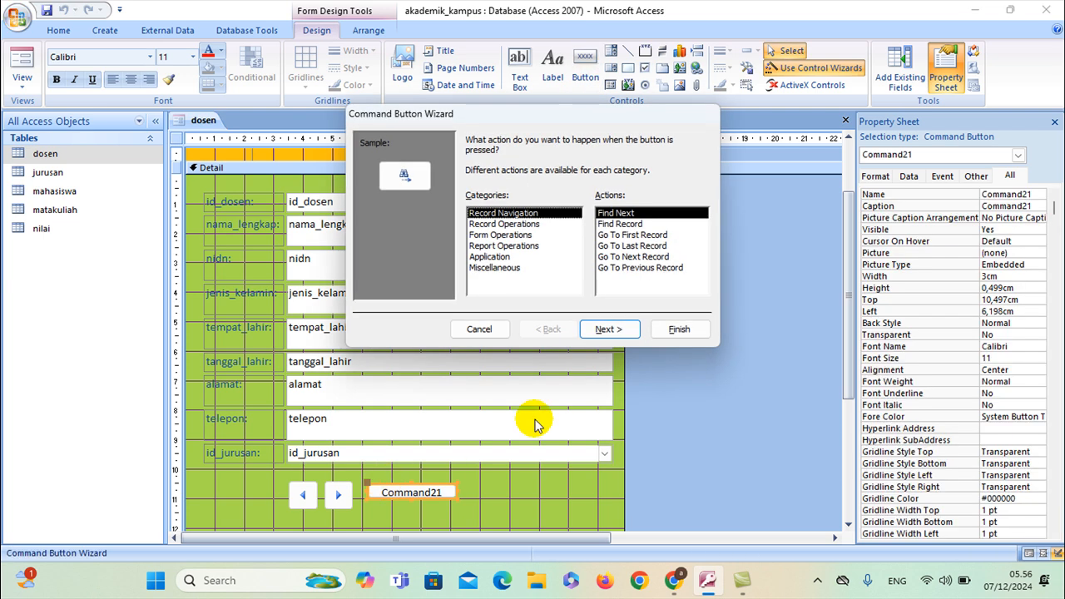
left_click(517, 224)
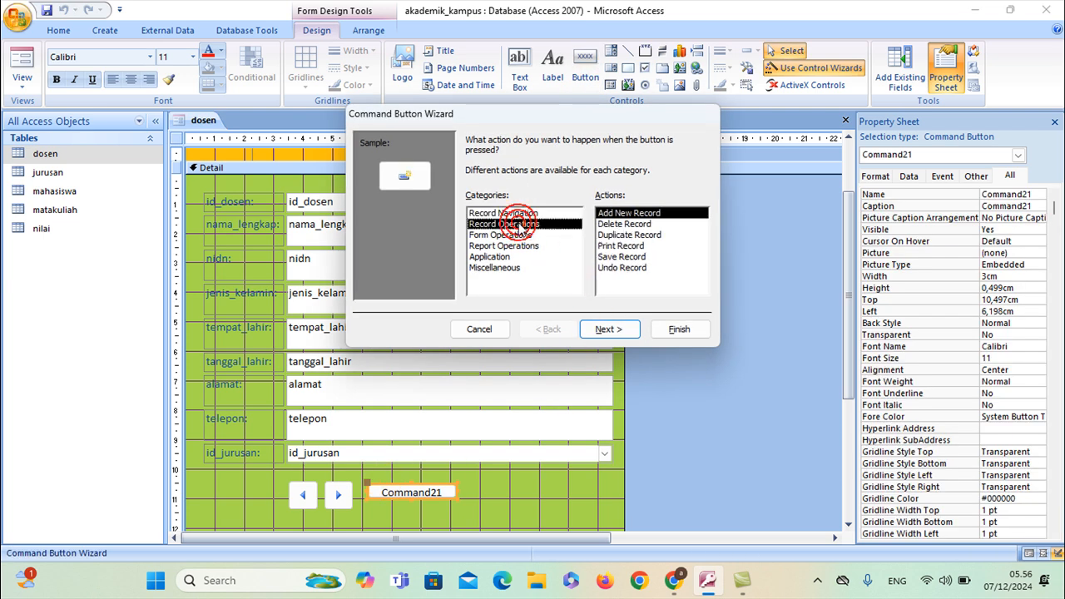
left_click(608, 330)
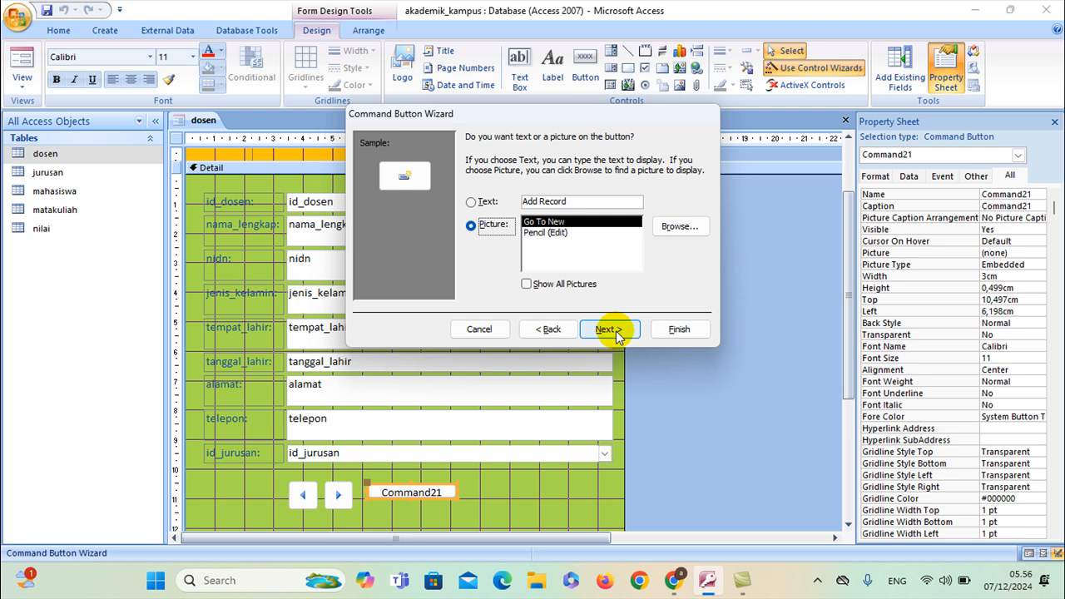
left_click(607, 329)
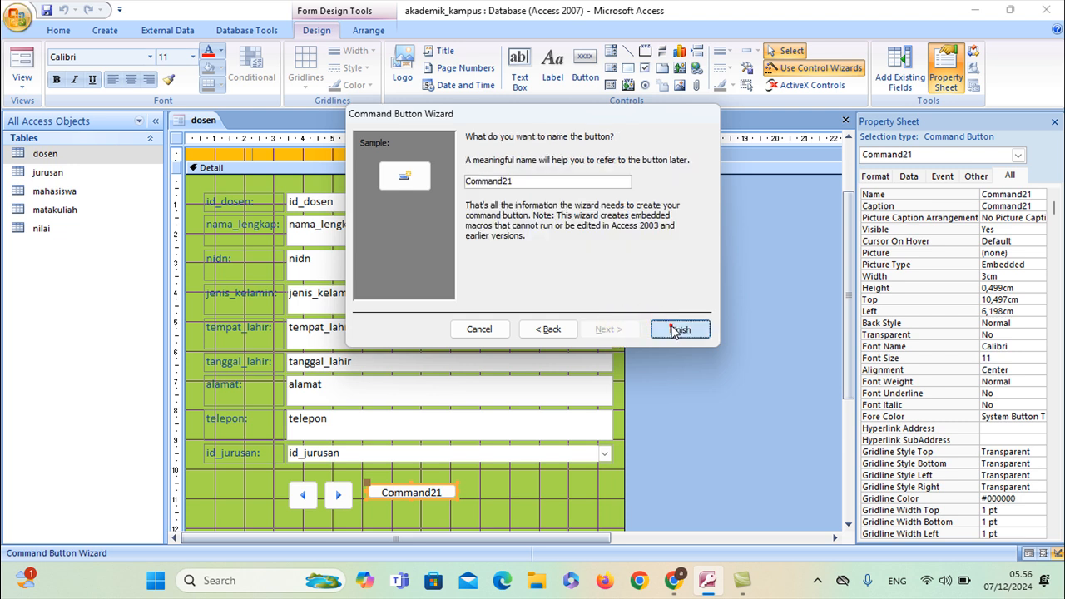
left_click(678, 329)
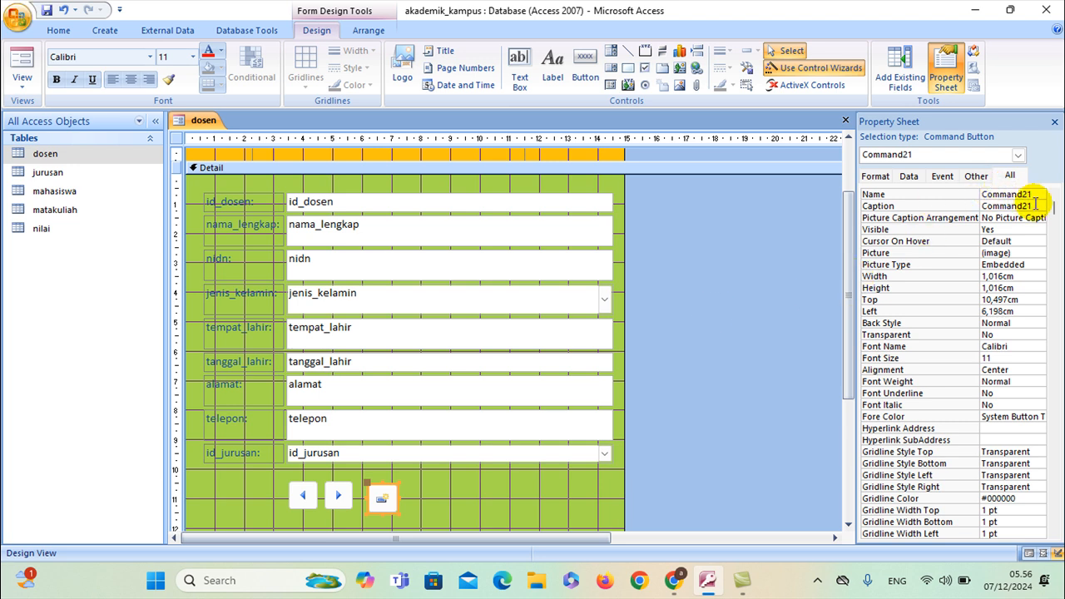
Caption the button Simpan, set Picture Caption Arrangement to Right, and widen it
left_click(1036, 205)
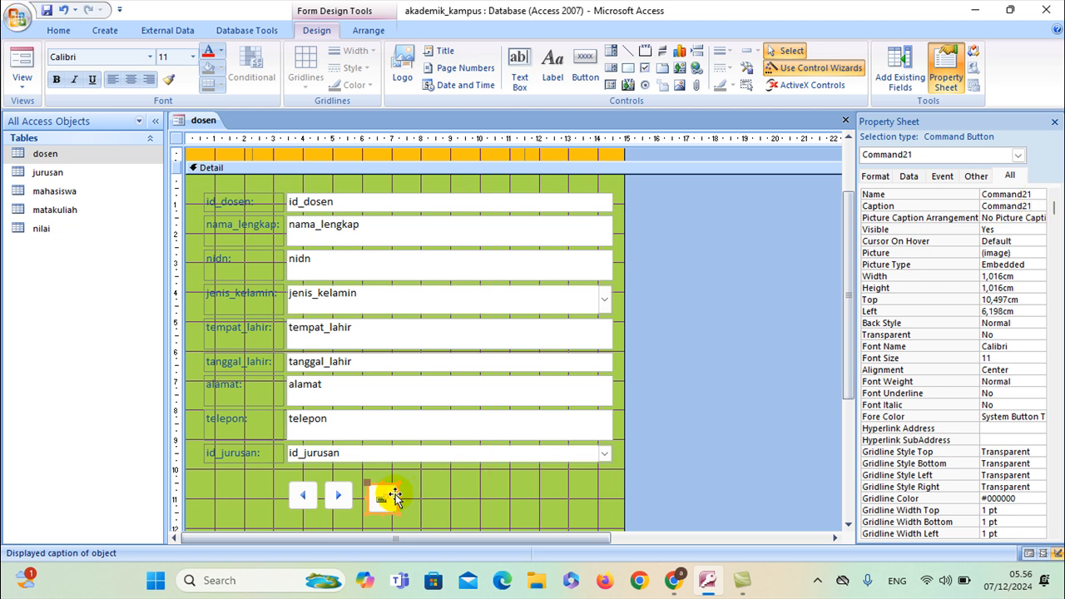
double_click(1029, 206)
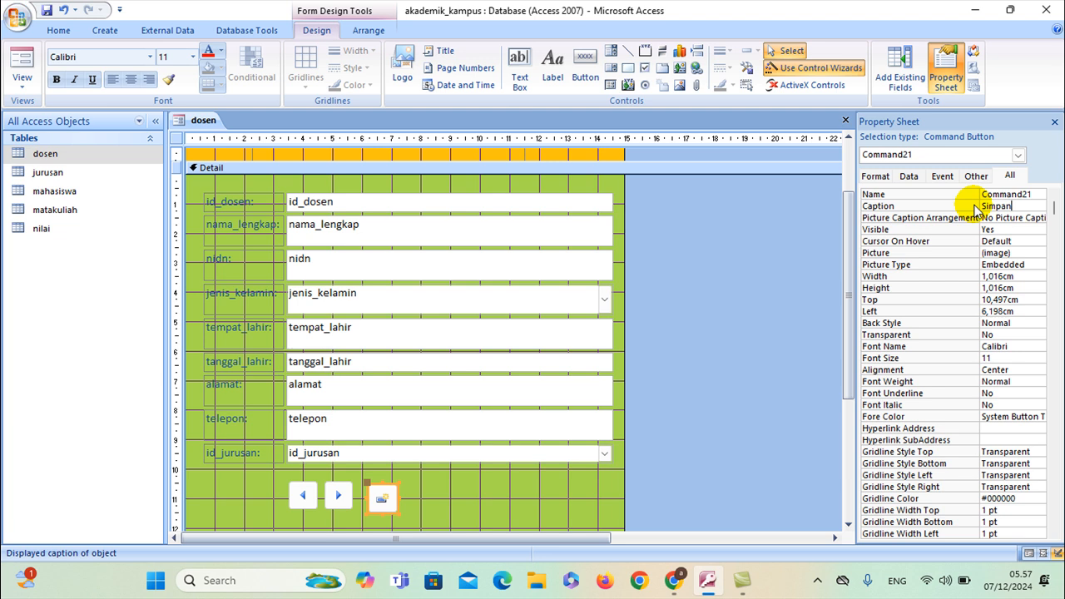
left_click_drag(856, 215, 796, 223)
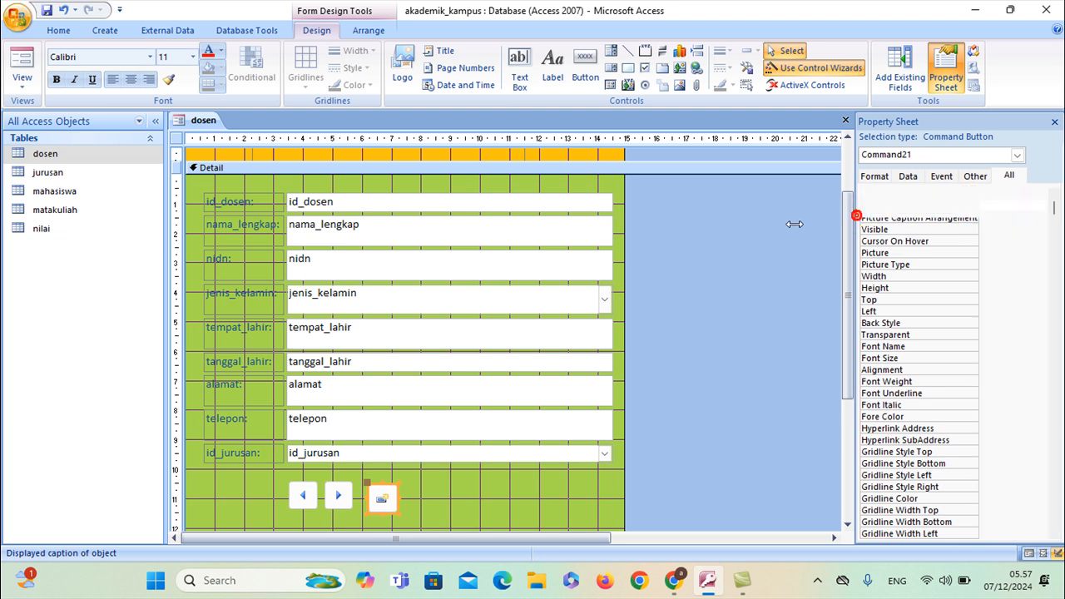
left_click(963, 219)
left_click(1039, 218)
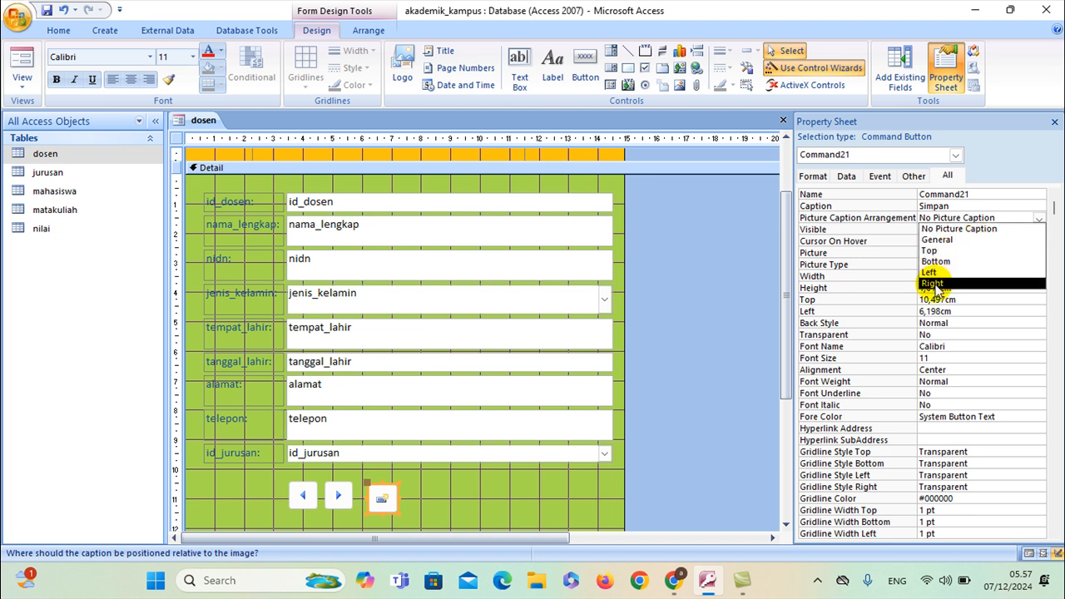
left_click(935, 283)
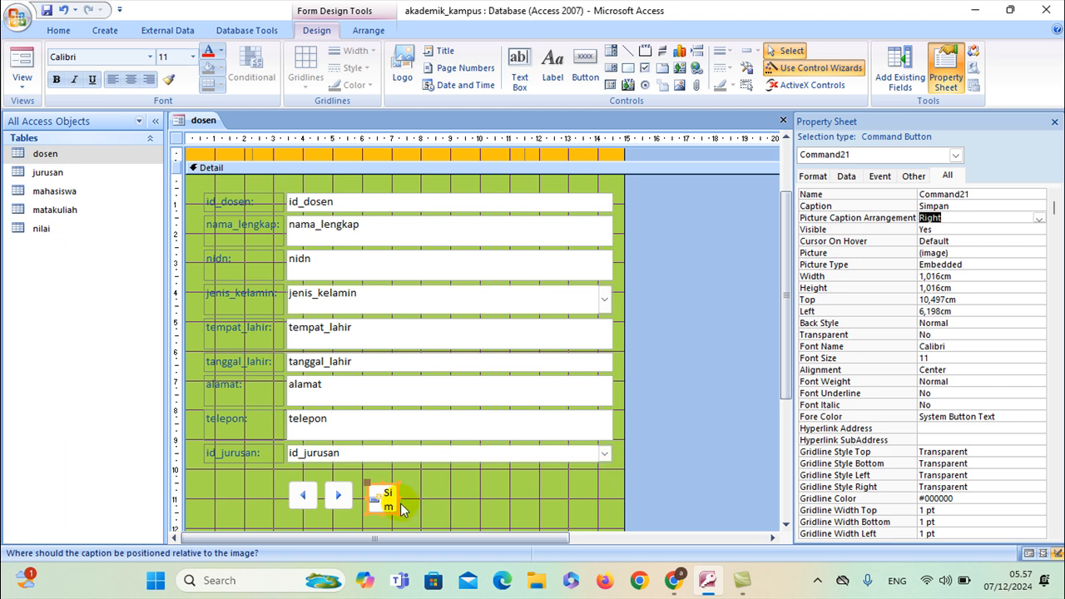
mouse_move(397, 496)
left_mouse_down()
mouse_move(434, 500)
mouse_move(397, 481)
left_mouse_up()
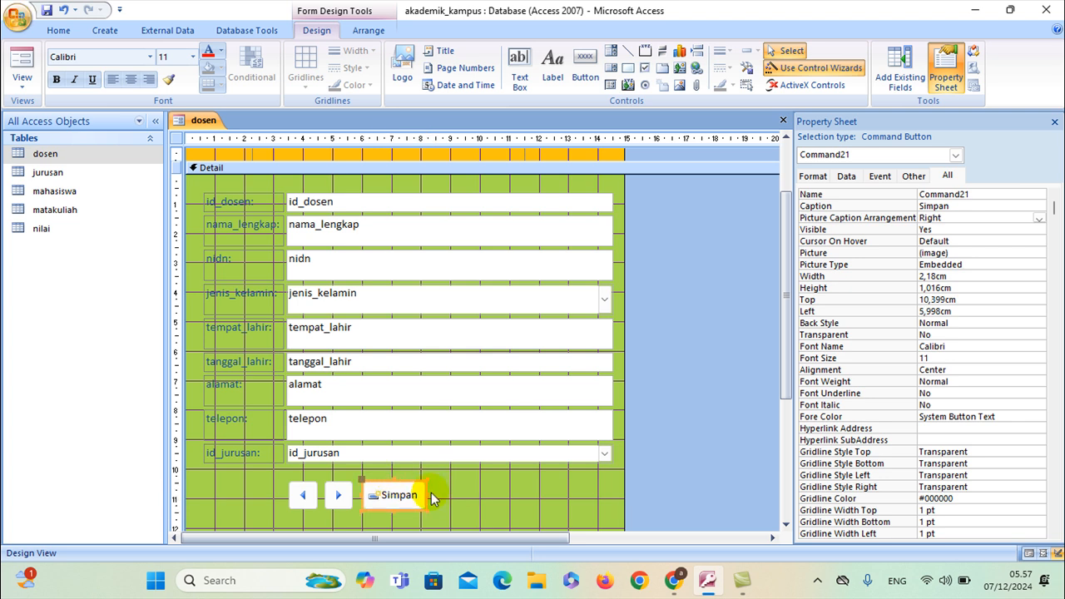
left_click(440, 487)
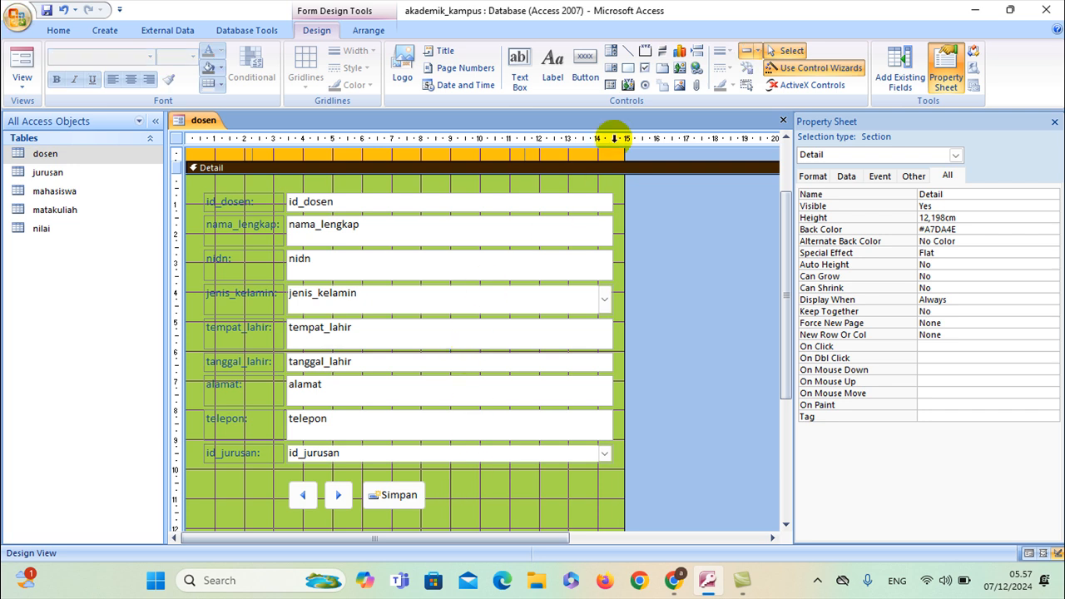
left_click(582, 68)
left_click(436, 486)
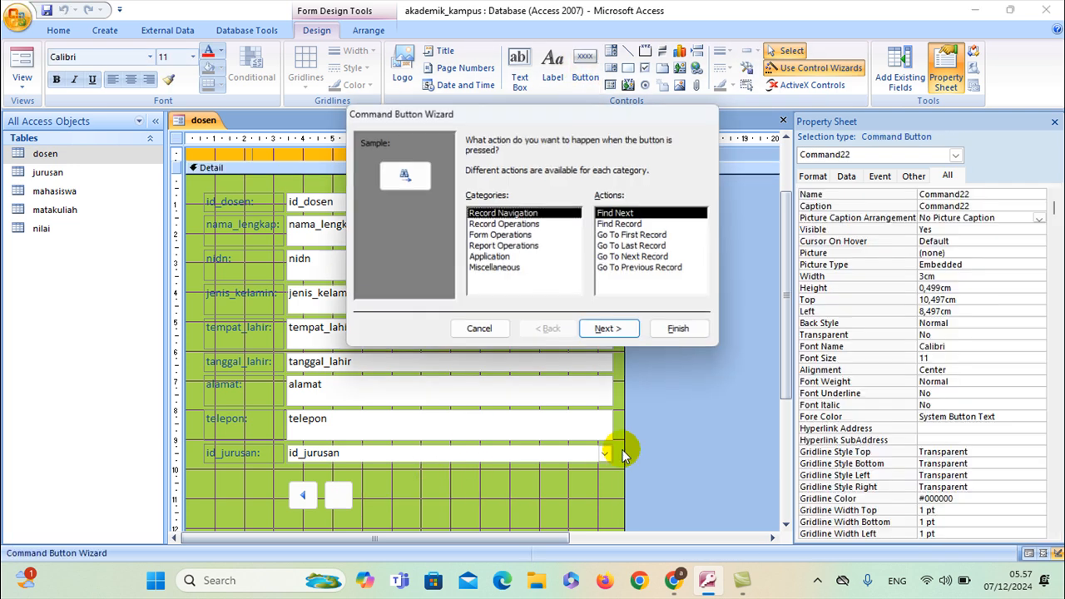
Create a Record Operations > Save Record button with the suggested picture
left_click(534, 223)
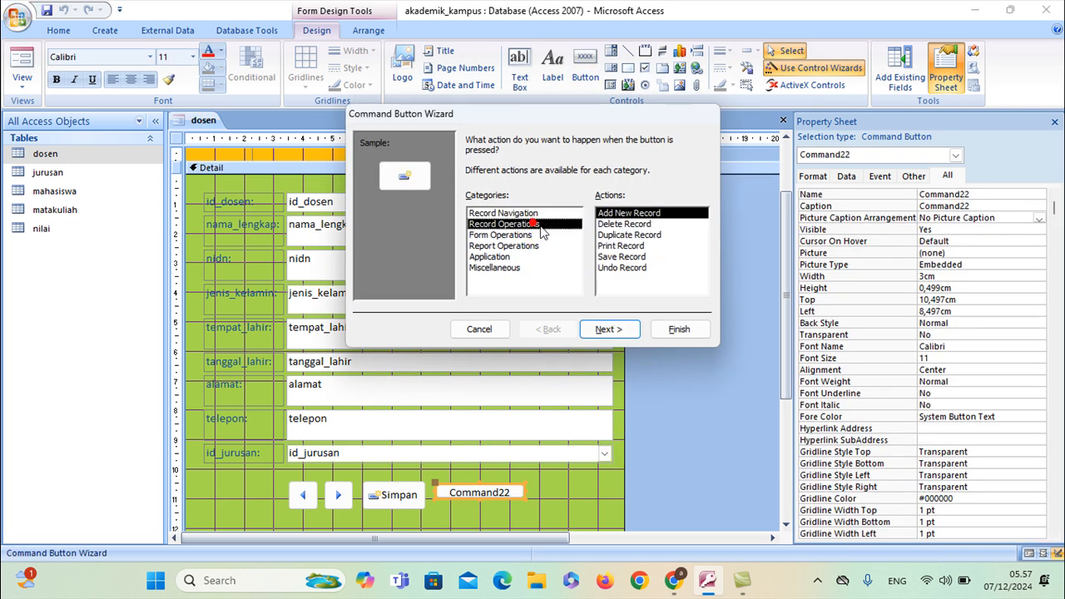
left_click(620, 256)
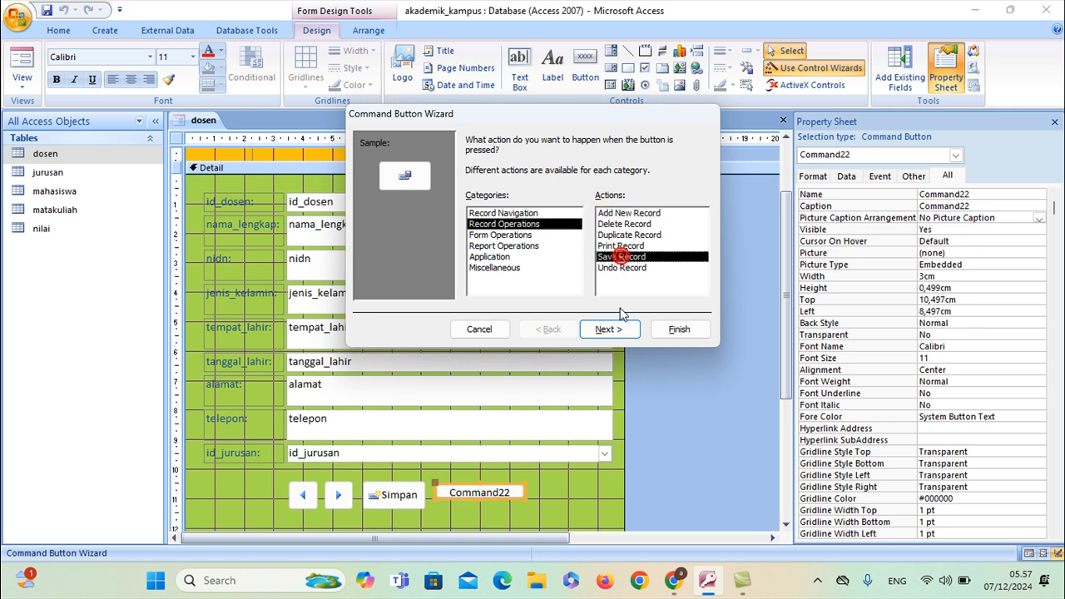
left_click(607, 330)
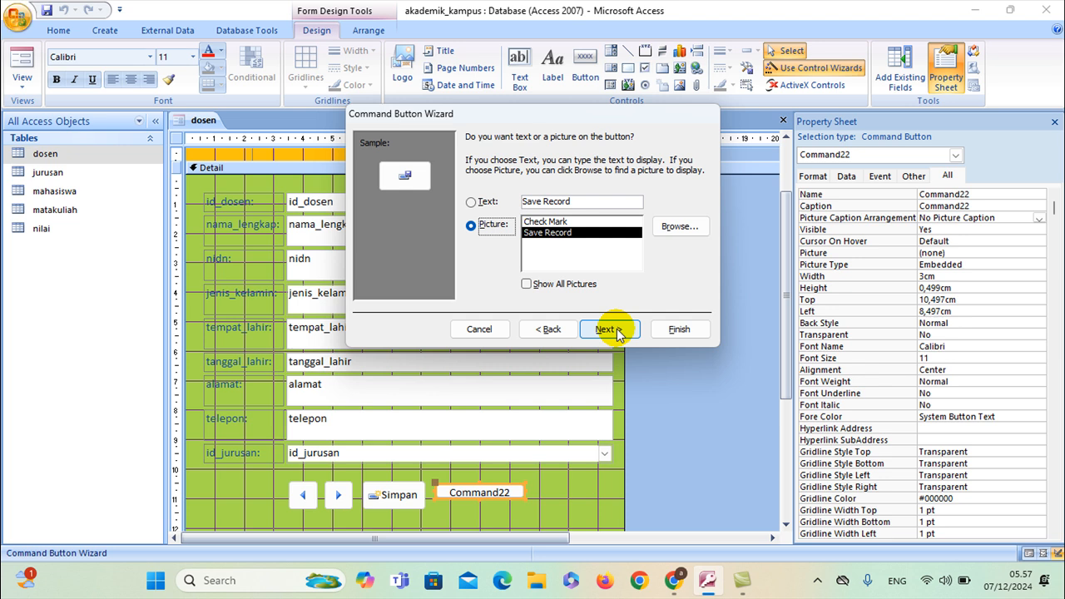
left_click(606, 329)
left_click(675, 330)
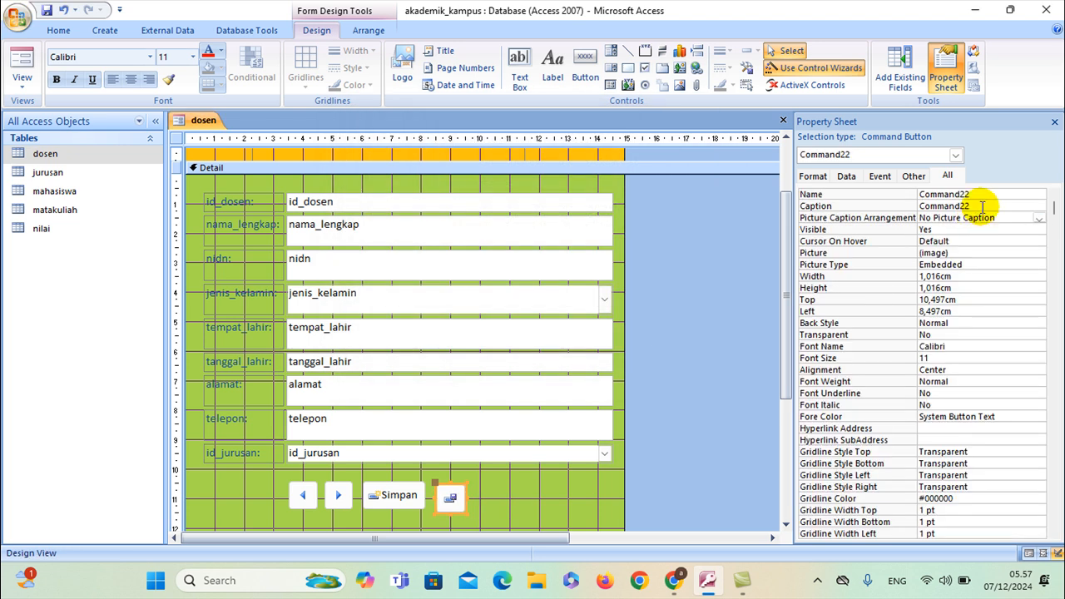
Caption the save button Update, arrange its caption Right, and widen it
left_click_drag(981, 207, 898, 213)
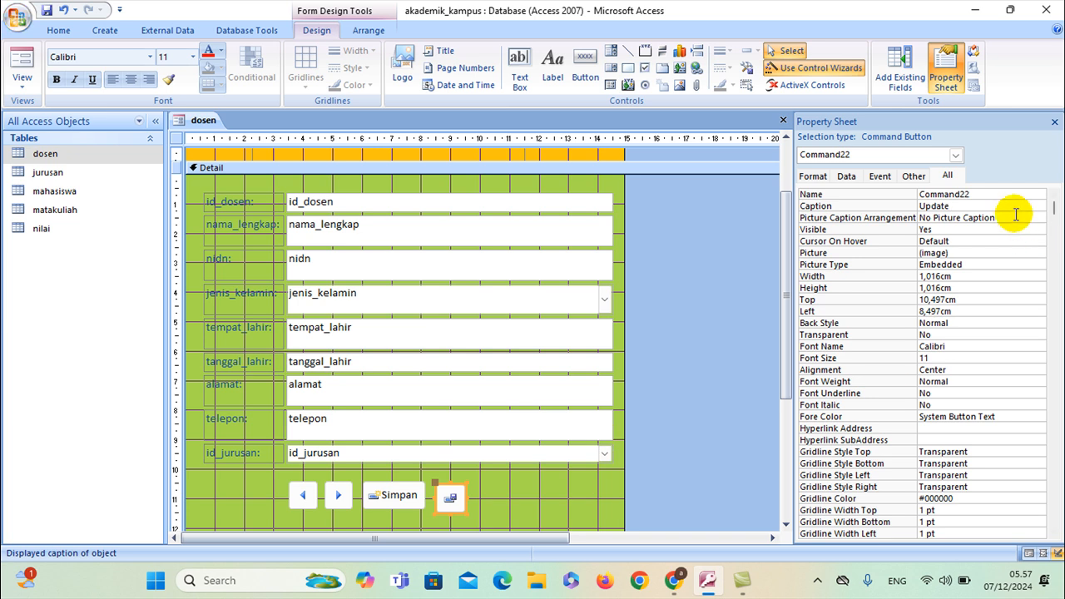
left_click(1015, 215)
left_click(1039, 218)
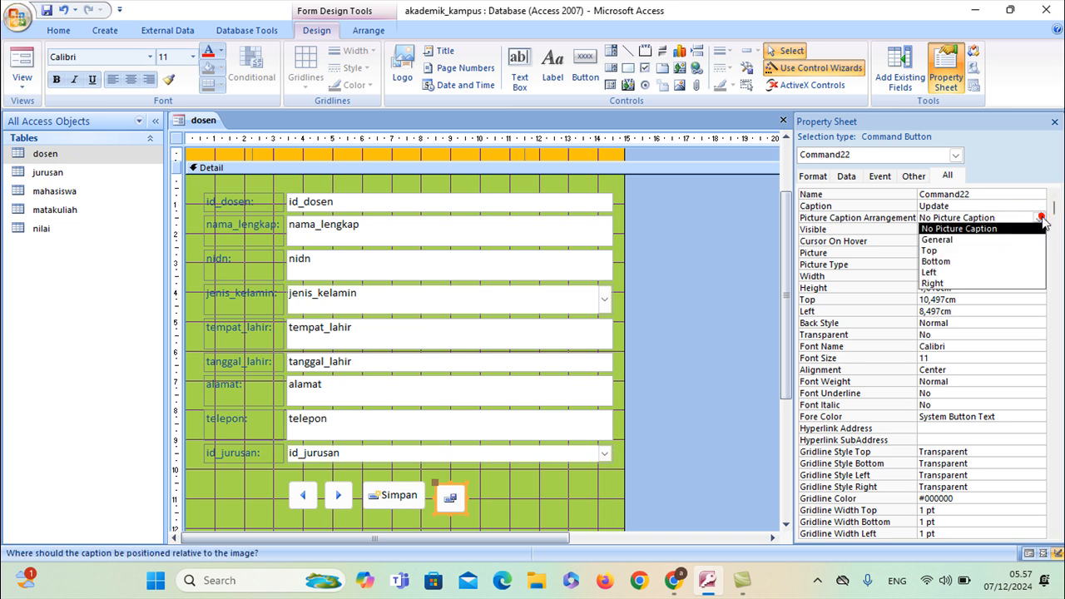
left_click(957, 283)
left_click(487, 502)
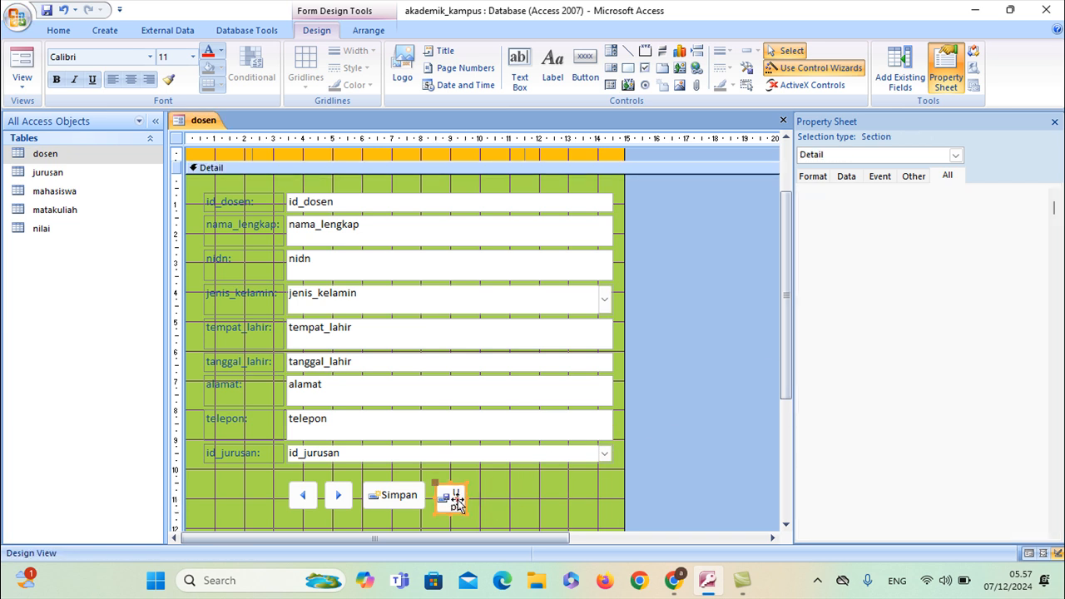
left_click(452, 497)
mouse_move(467, 499)
left_mouse_down()
mouse_move(506, 499)
mouse_move(474, 486)
left_mouse_up()
left_click(520, 487)
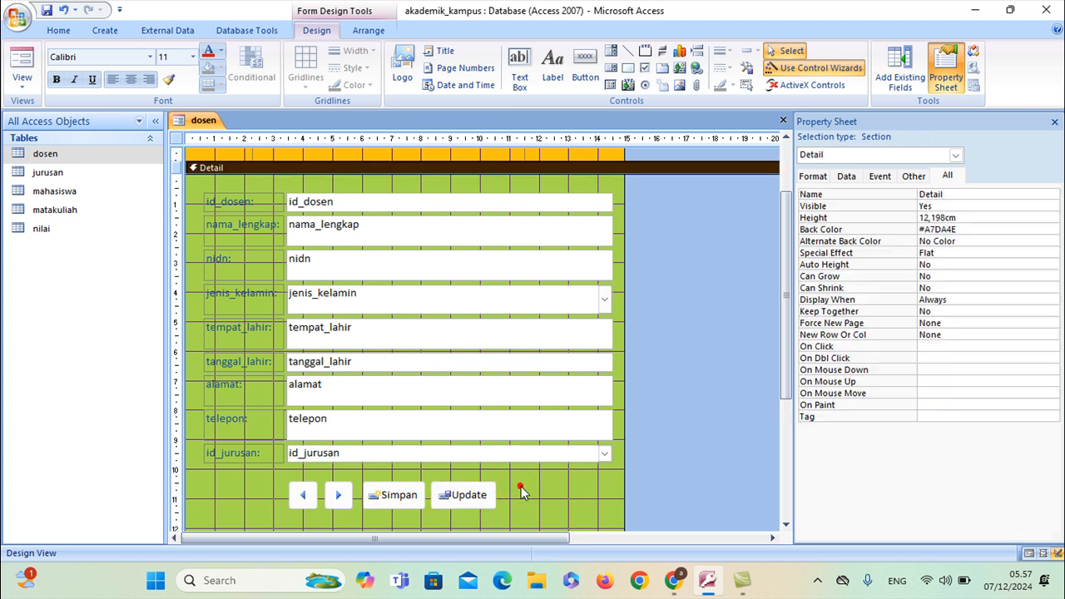
Add a Record Operations > Delete Record button beside Update with the suggested picture
left_click(582, 75)
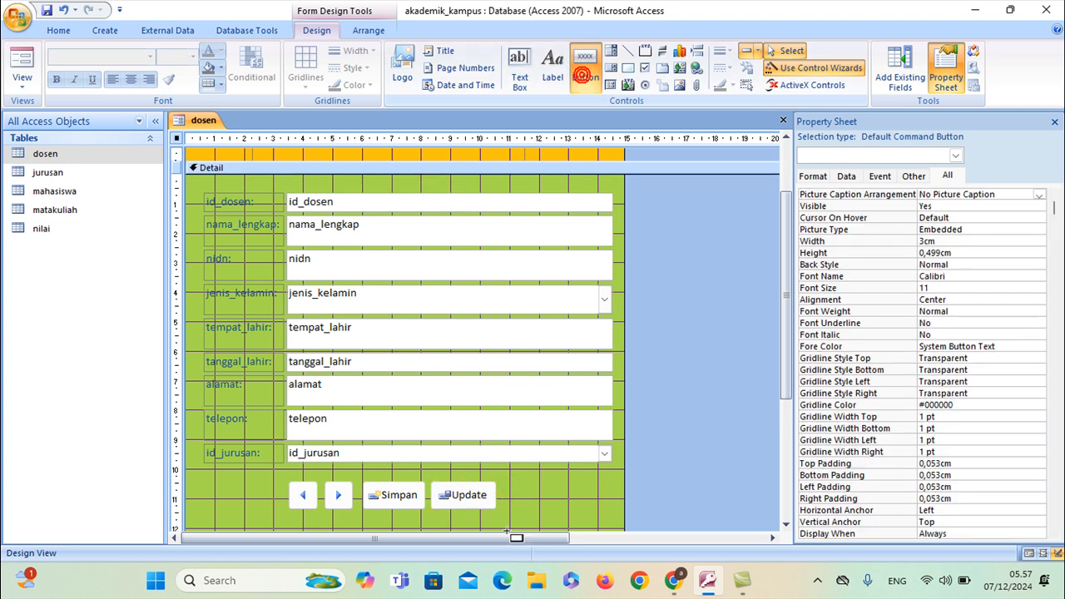
left_click(510, 485)
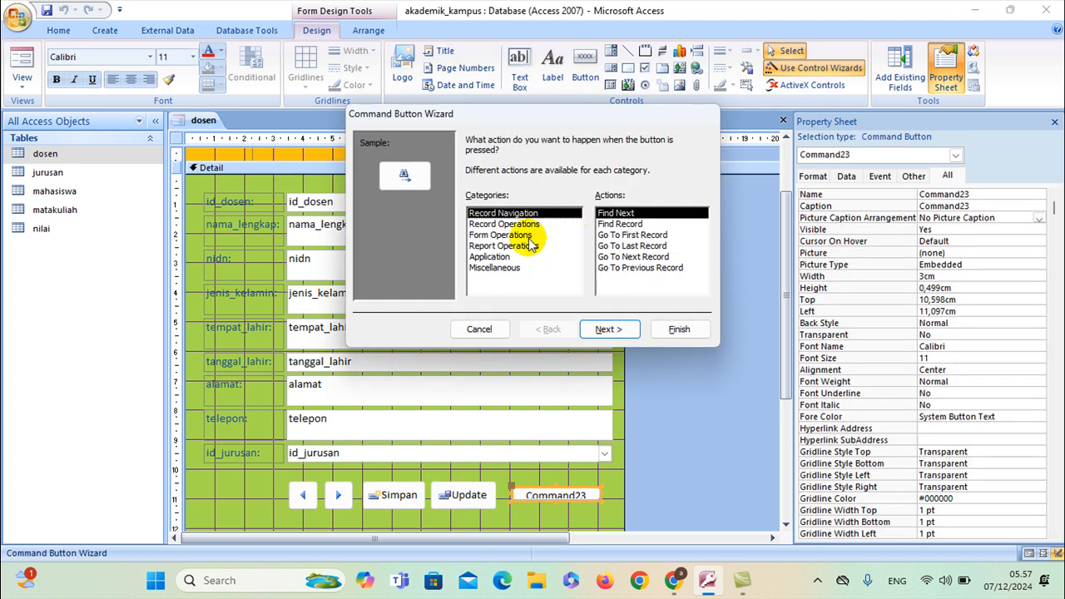
left_click(504, 224)
left_click(614, 226)
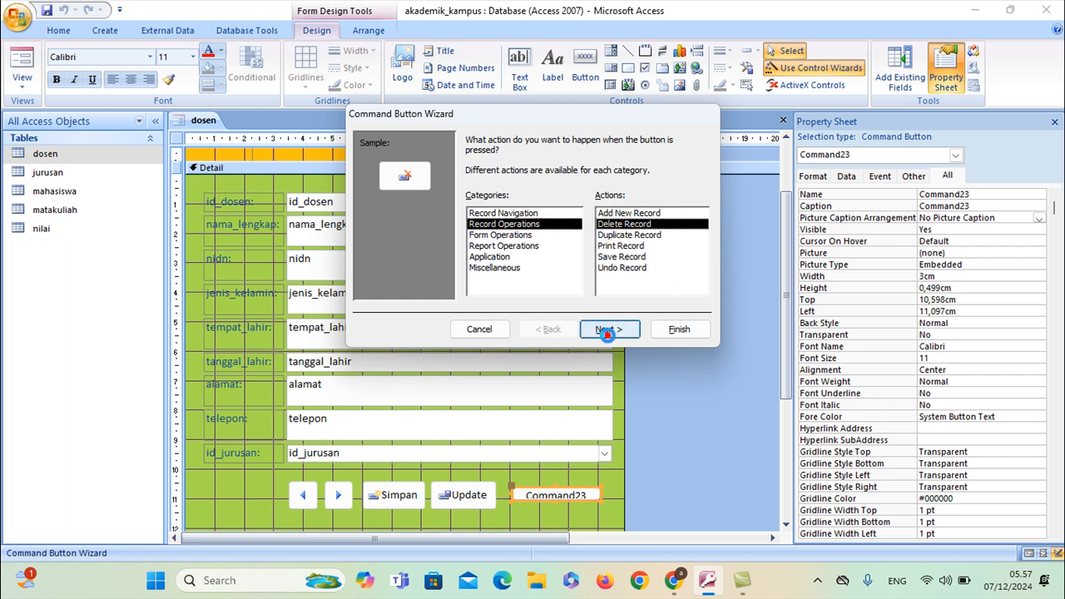
left_click(608, 329)
left_click(612, 329)
left_click(678, 329)
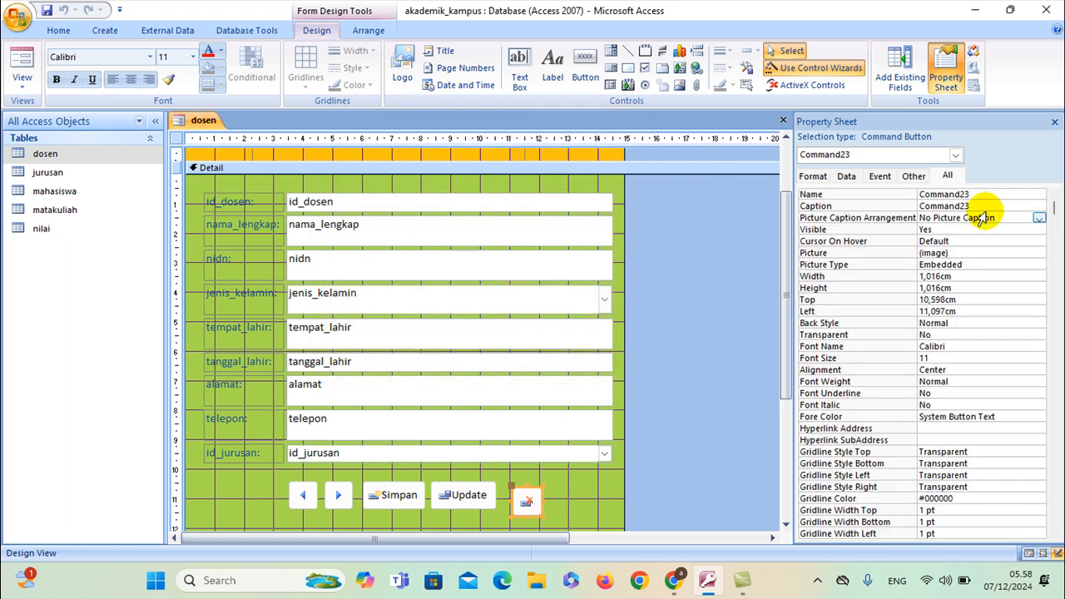
Caption the delete button Hapus, arrange its caption Right, and widen it
double_click(983, 203)
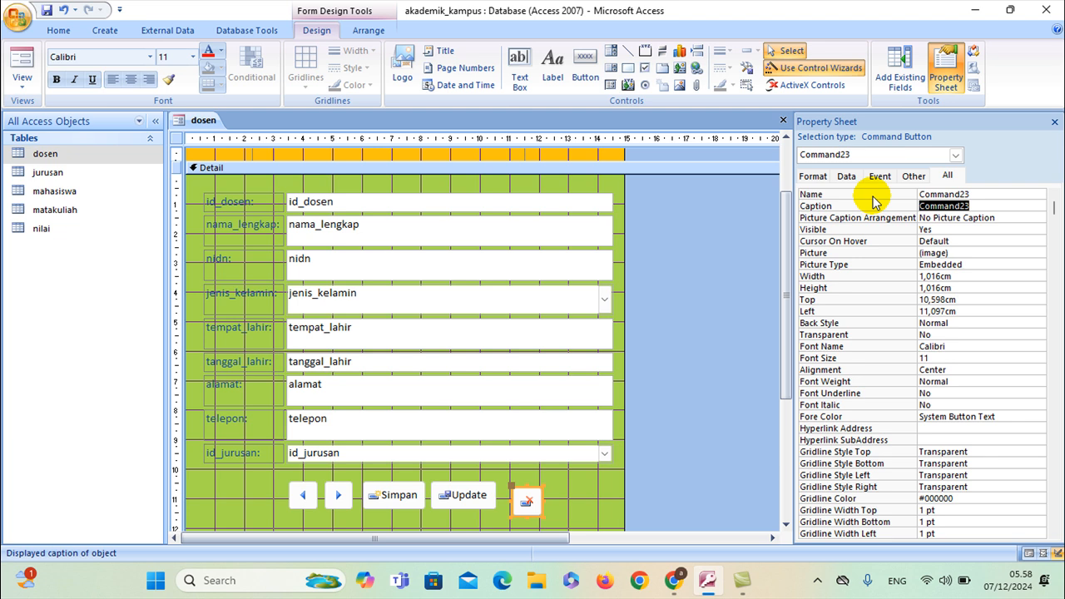
left_click(982, 217)
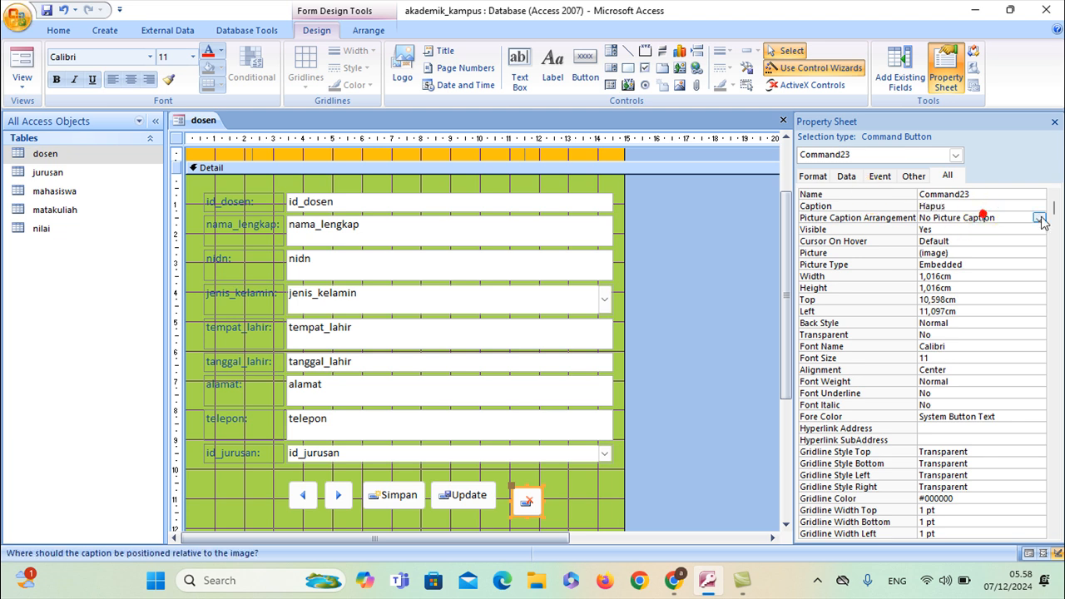
left_click(1039, 218)
left_click(967, 284)
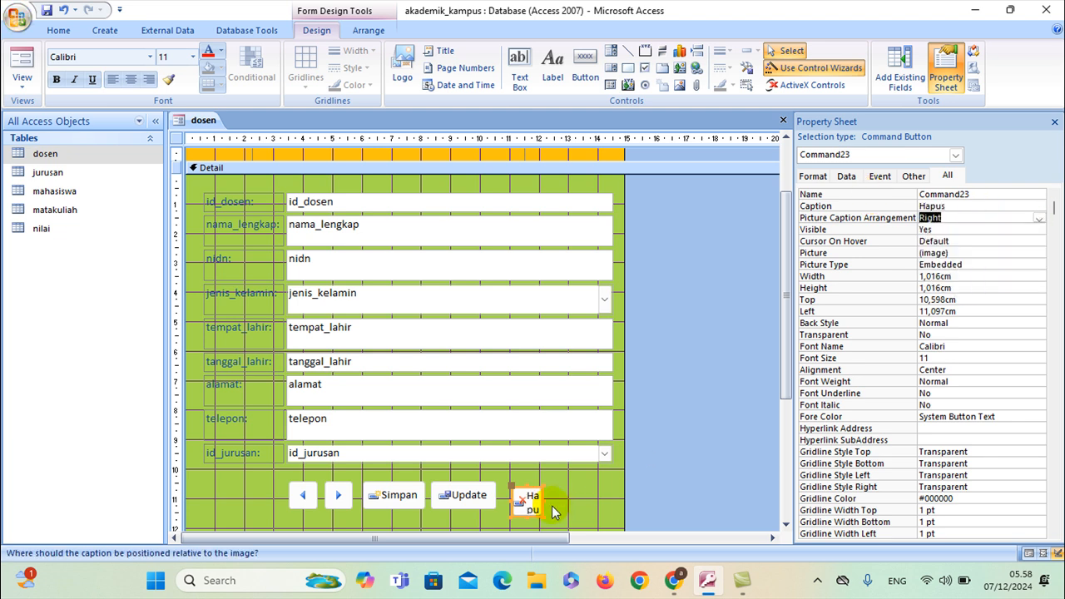
mouse_move(540, 499)
left_mouse_down()
mouse_move(584, 499)
mouse_move(542, 484)
left_mouse_up()
left_click(602, 487)
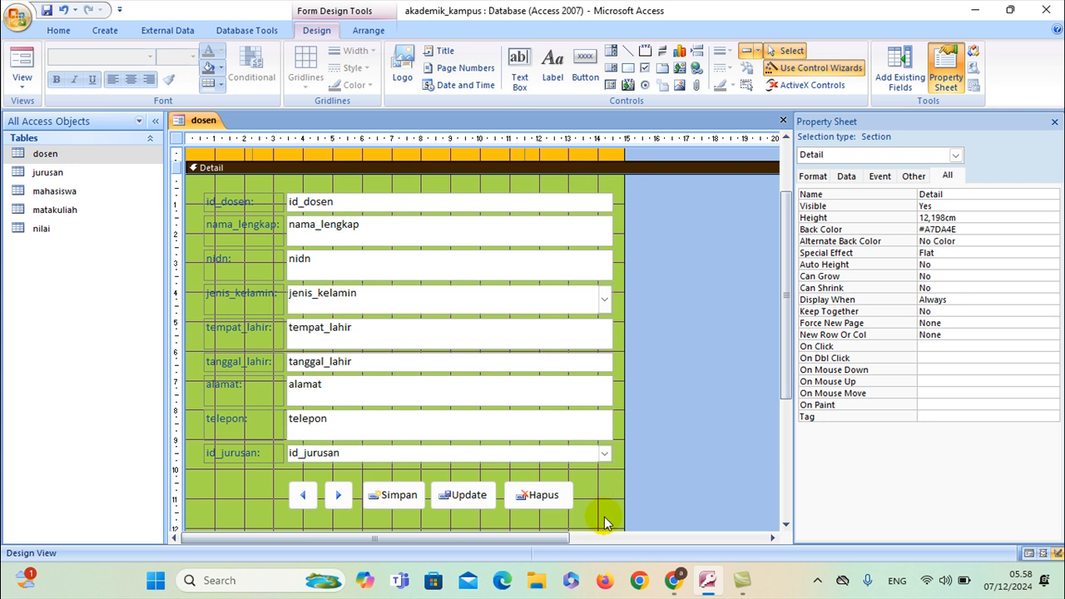
Select all five buttons and apply the Tabular layout from the Arrange tab
left_click_drag(604, 517, 255, 474)
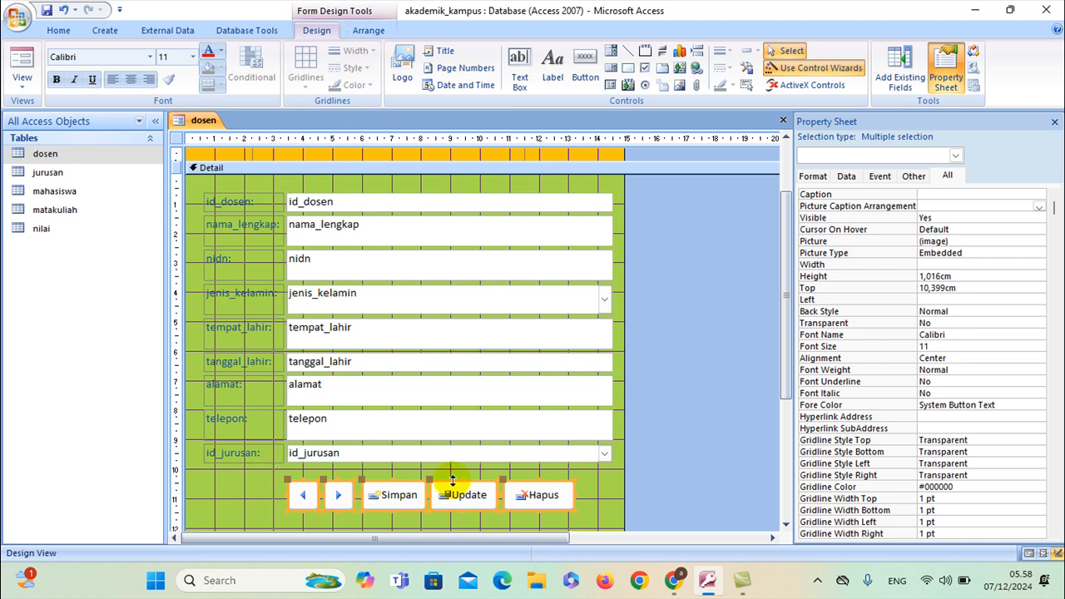
left_click(369, 31)
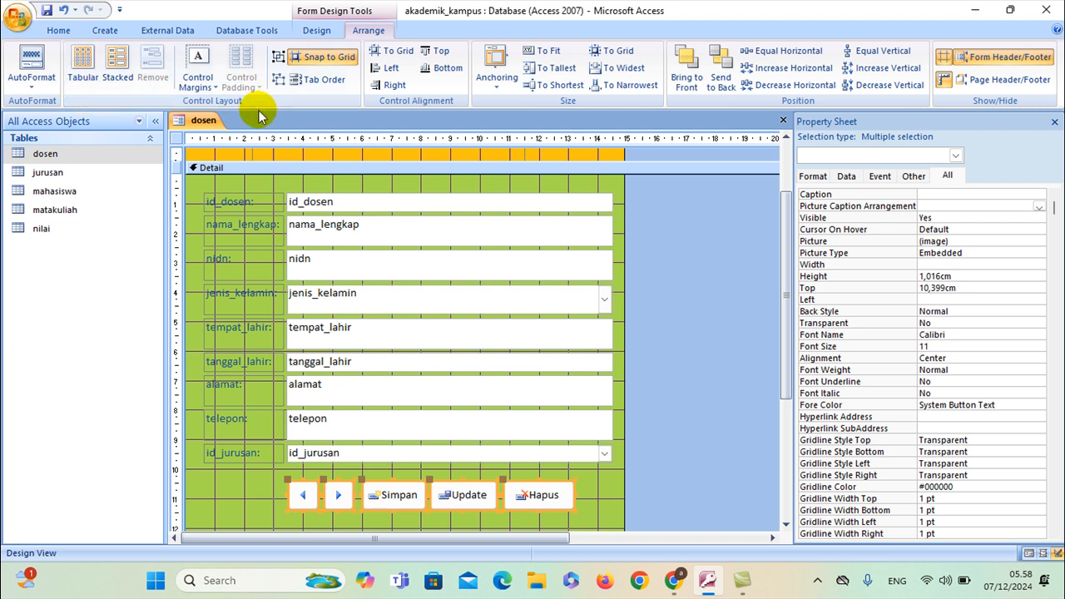
left_click(54, 87)
left_click(53, 87)
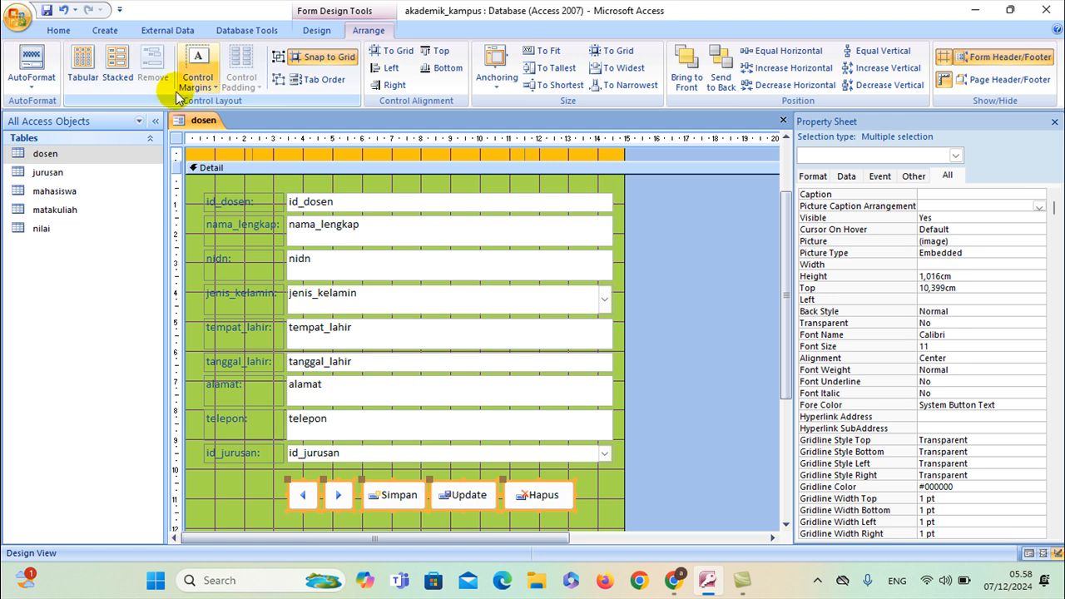
left_click(83, 76)
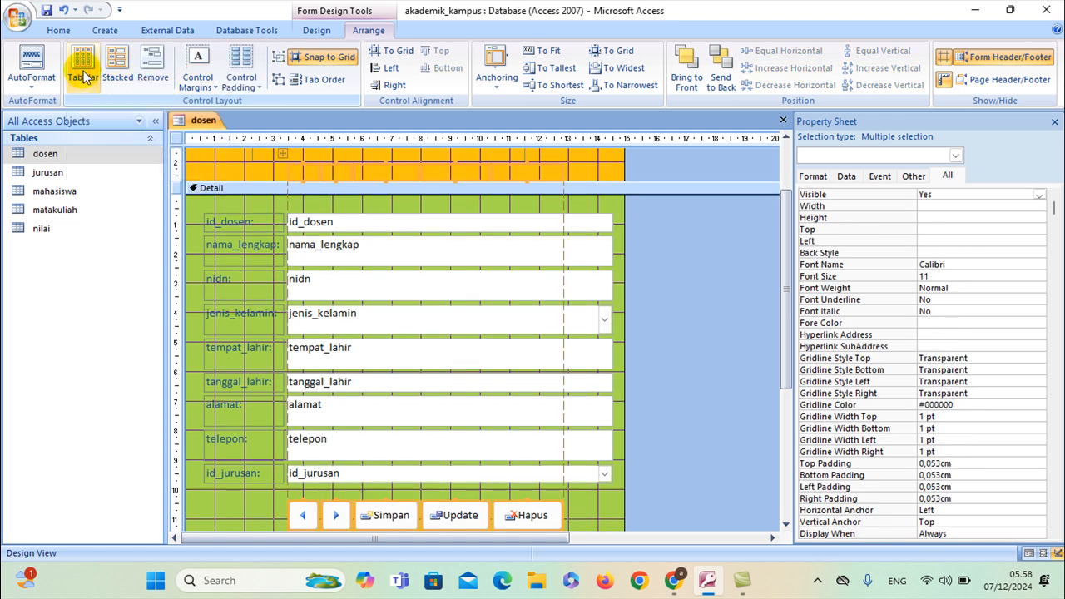
scroll(270, 226, "up", 2)
scroll(270, 226, "down", 3)
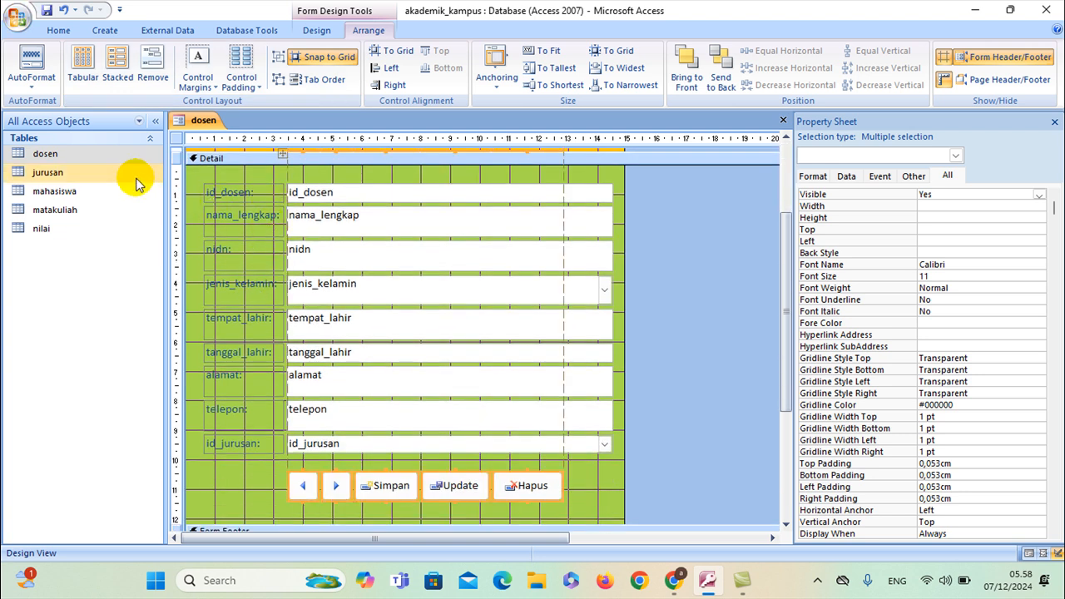
left_click(265, 480)
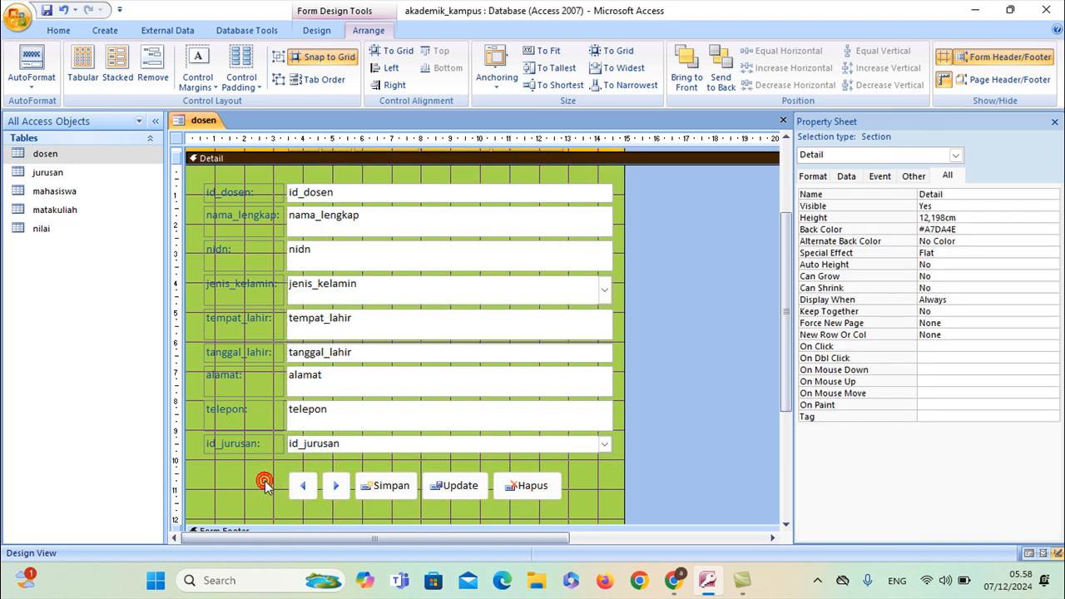
Reselect the five buttons to check the aligned row, then deselect them
scroll(265, 480, "down", 1)
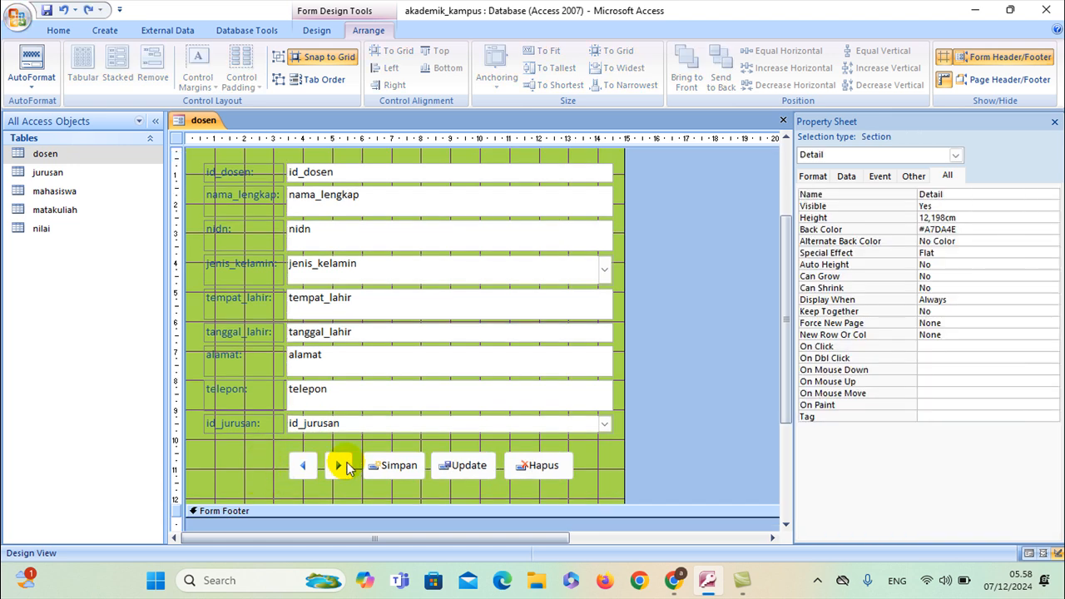
left_click_drag(577, 482, 267, 437)
left_click(298, 459)
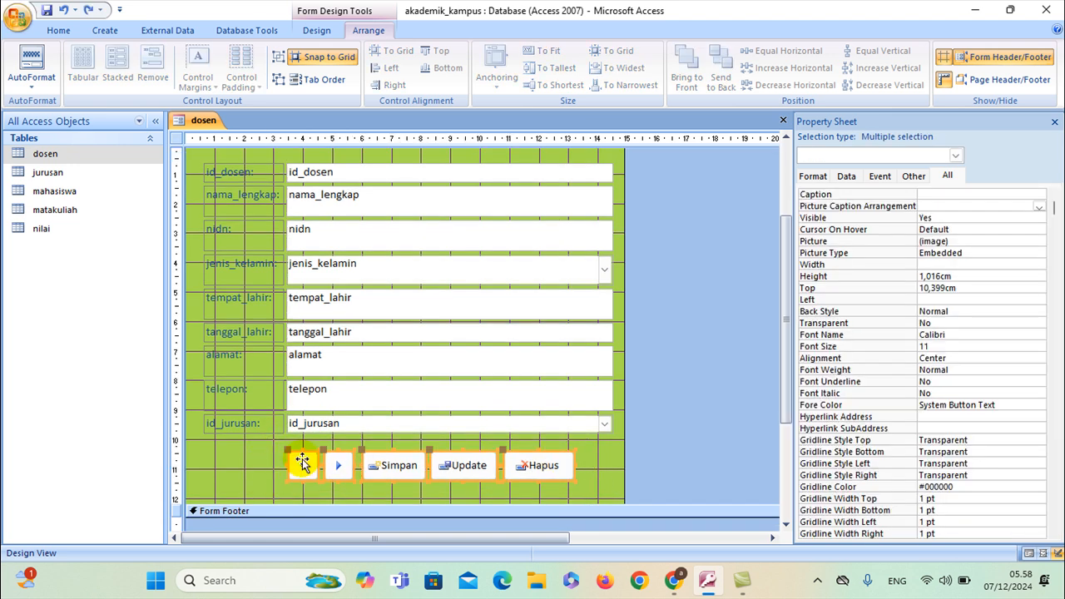
left_click(587, 462)
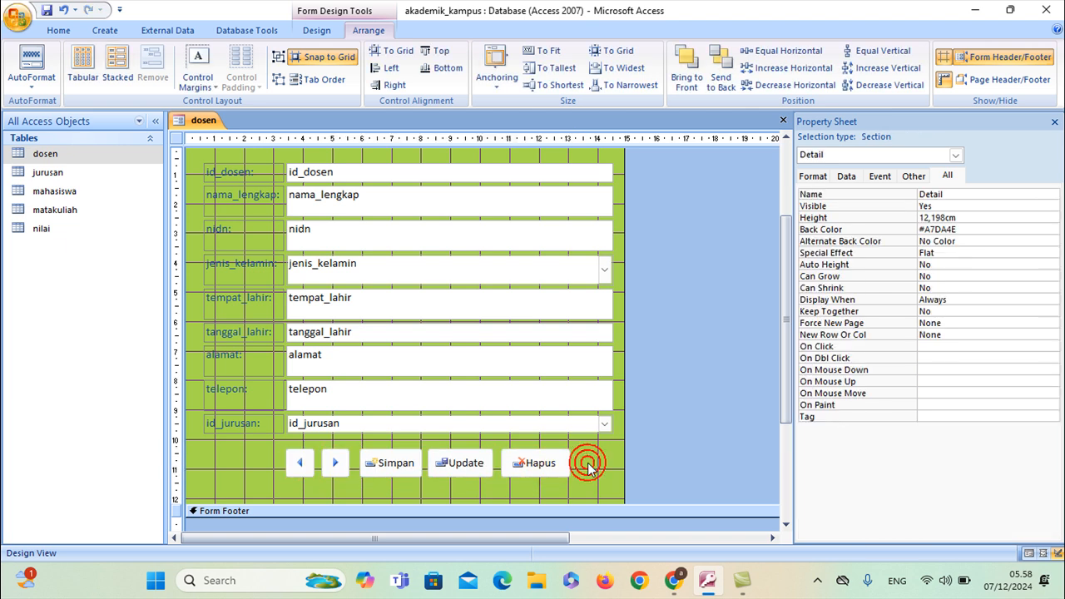
scroll(595, 441, "up", 3)
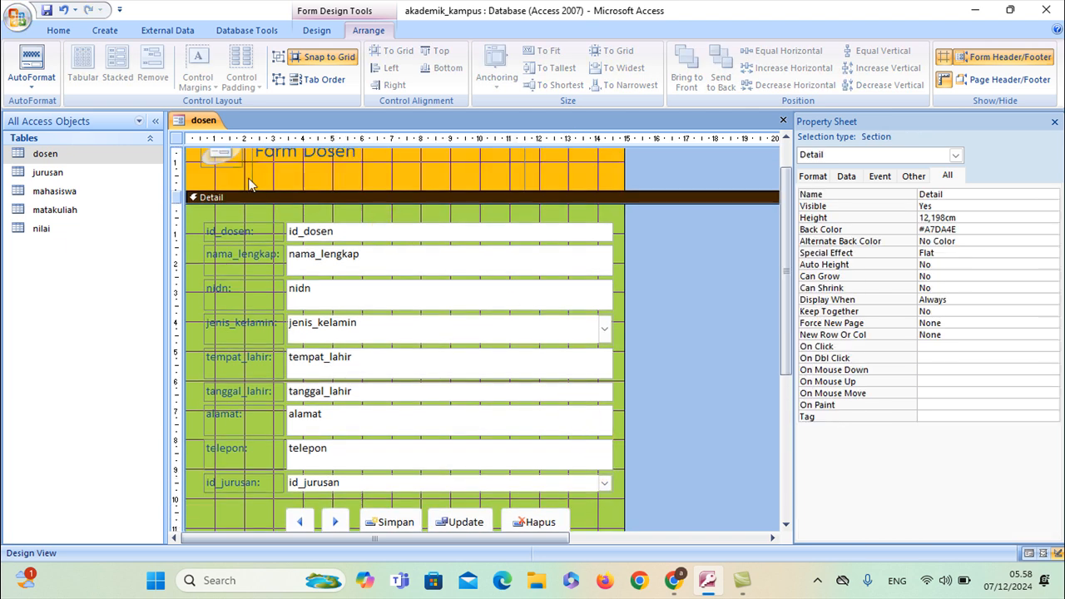
Save the form as Formdosen
right_click(206, 121)
left_click(214, 124)
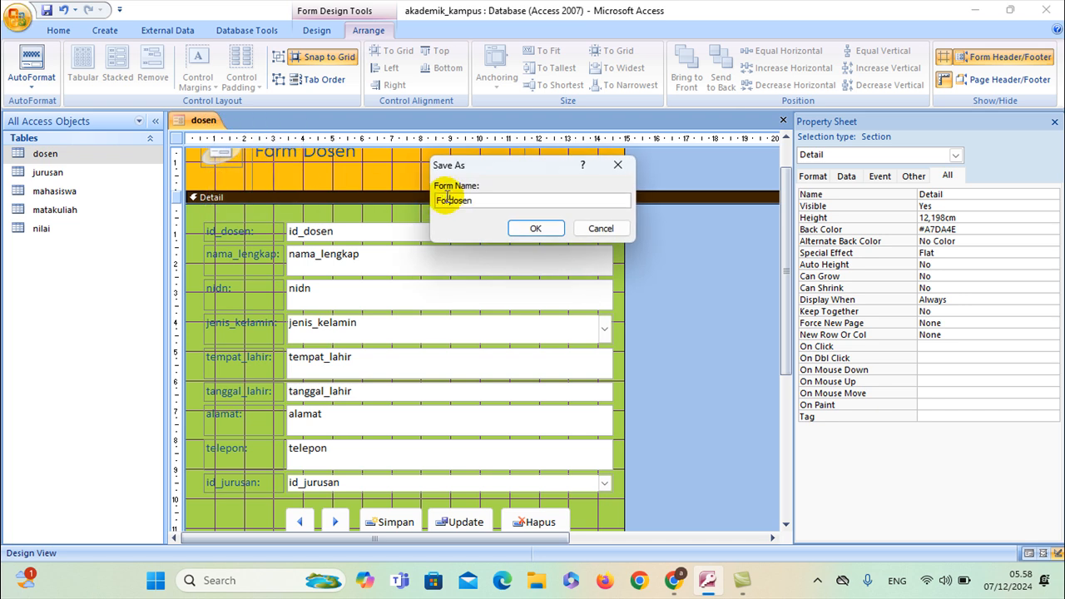
left_click(535, 228)
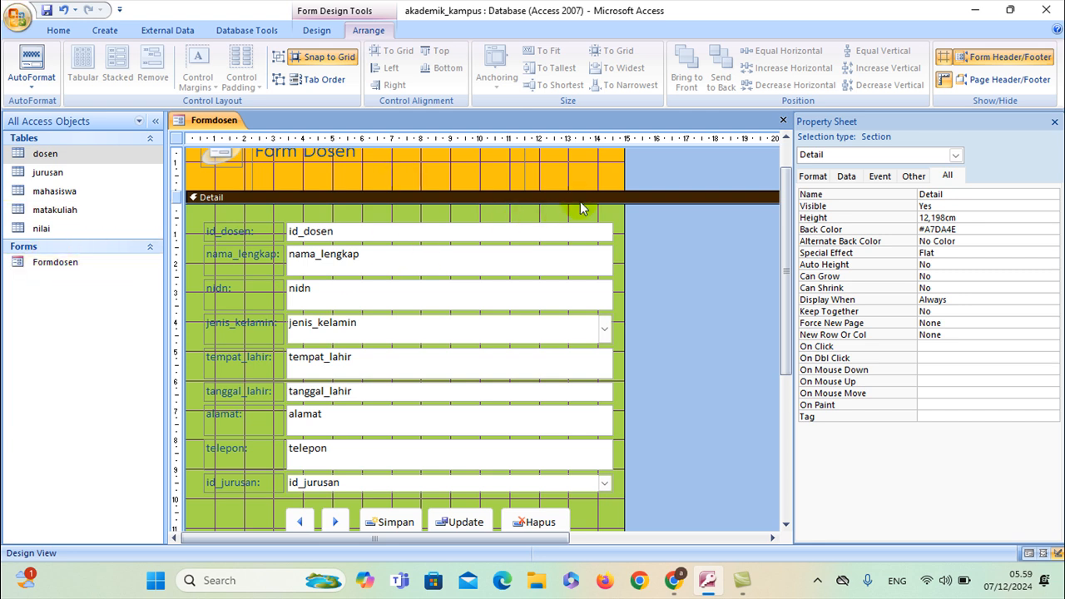
Set the form's Pop Up and Modal properties to Yes
left_click(955, 155)
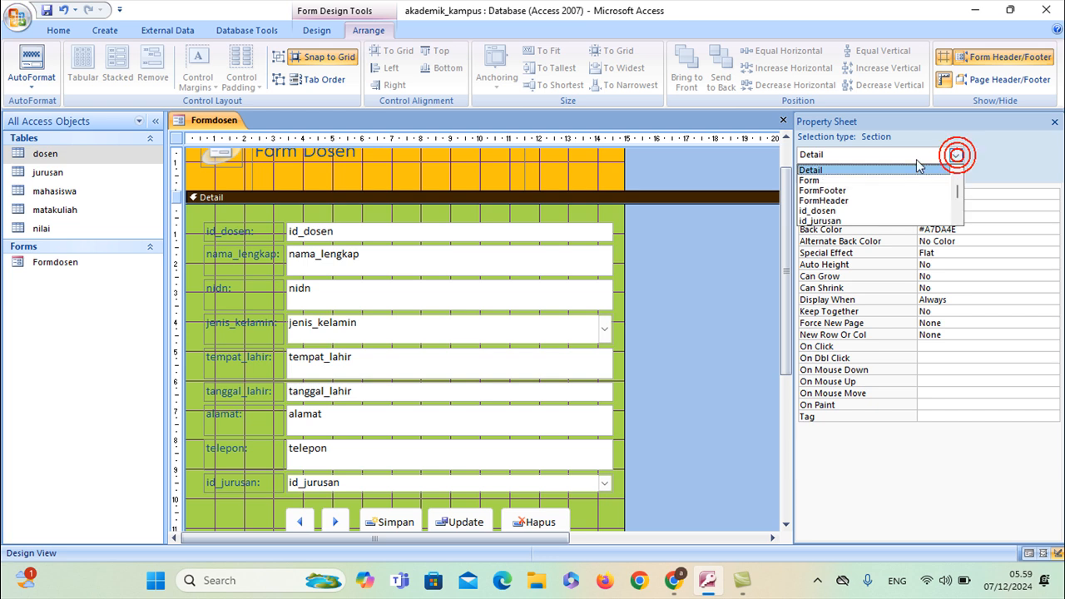
left_click(861, 182)
left_click(912, 176)
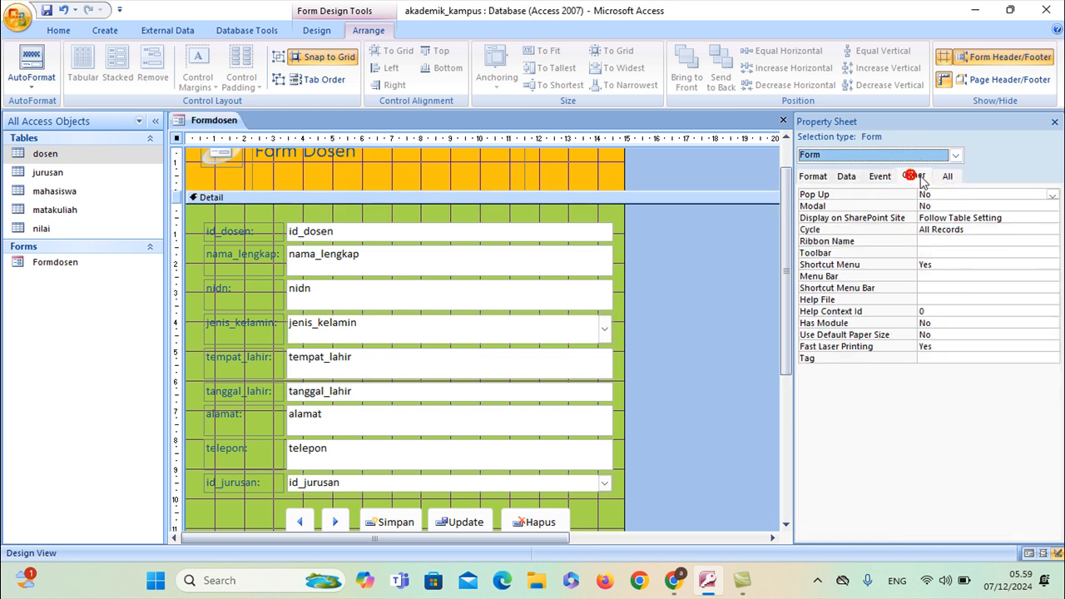
left_click(1050, 195)
left_click(973, 205)
left_click(984, 205)
left_click(1052, 206)
left_click(1014, 217)
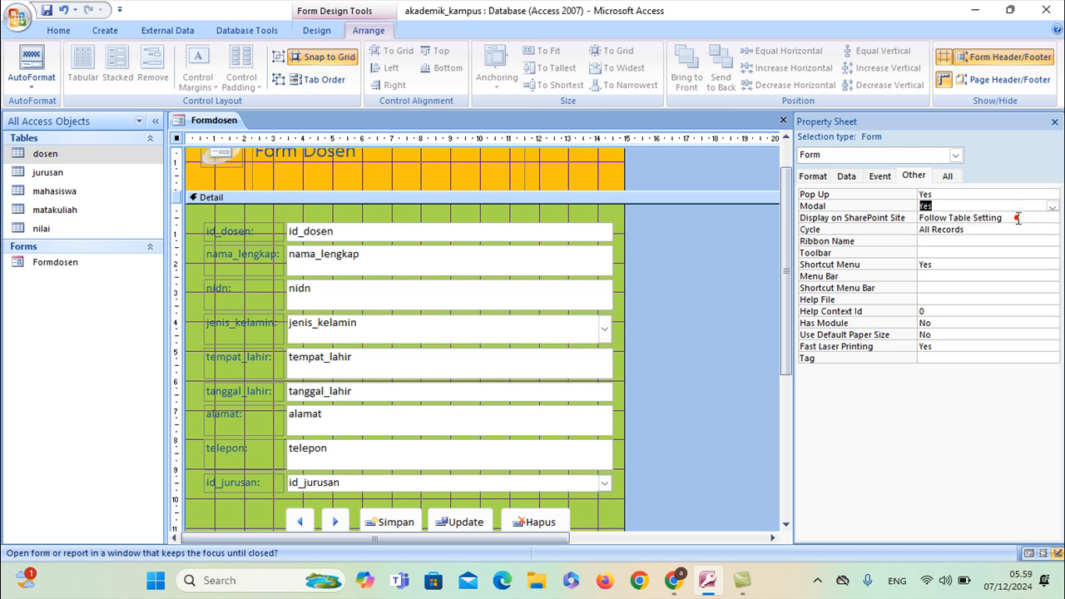
Set Auto Center to Yes and Record Selectors and Navigation Buttons to No
left_click(811, 176)
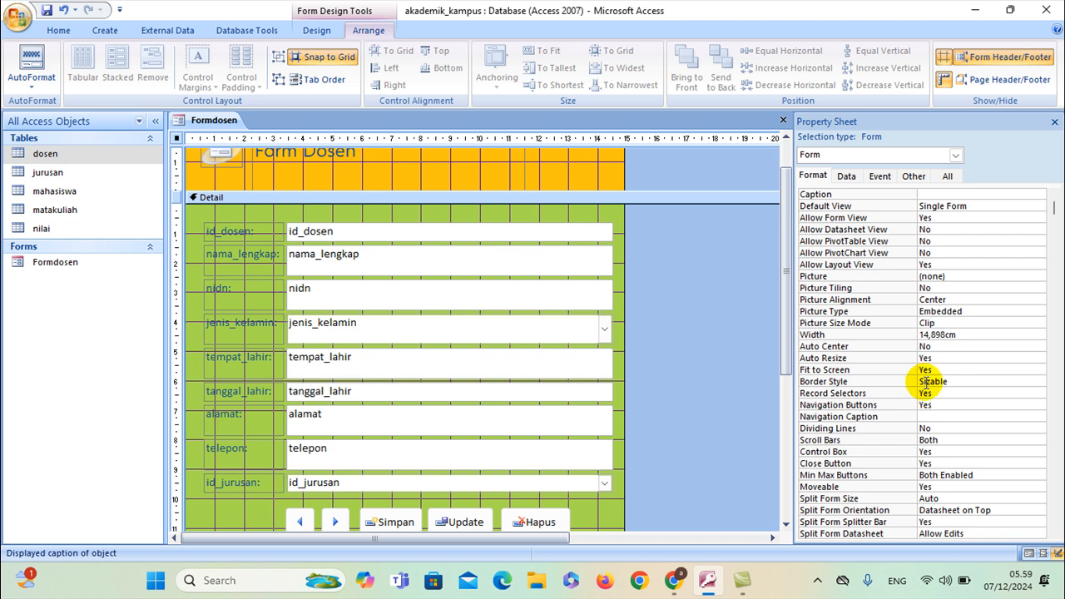
left_click(962, 350)
left_click(1038, 347)
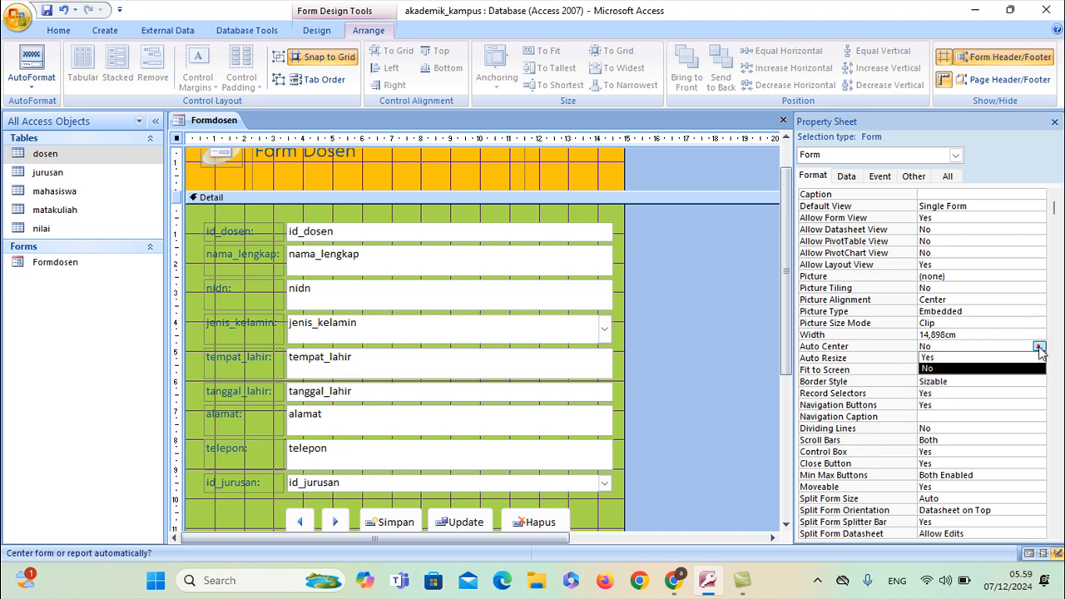
left_click(1003, 358)
left_click(954, 392)
left_click(1039, 393)
left_click(992, 414)
left_click(987, 405)
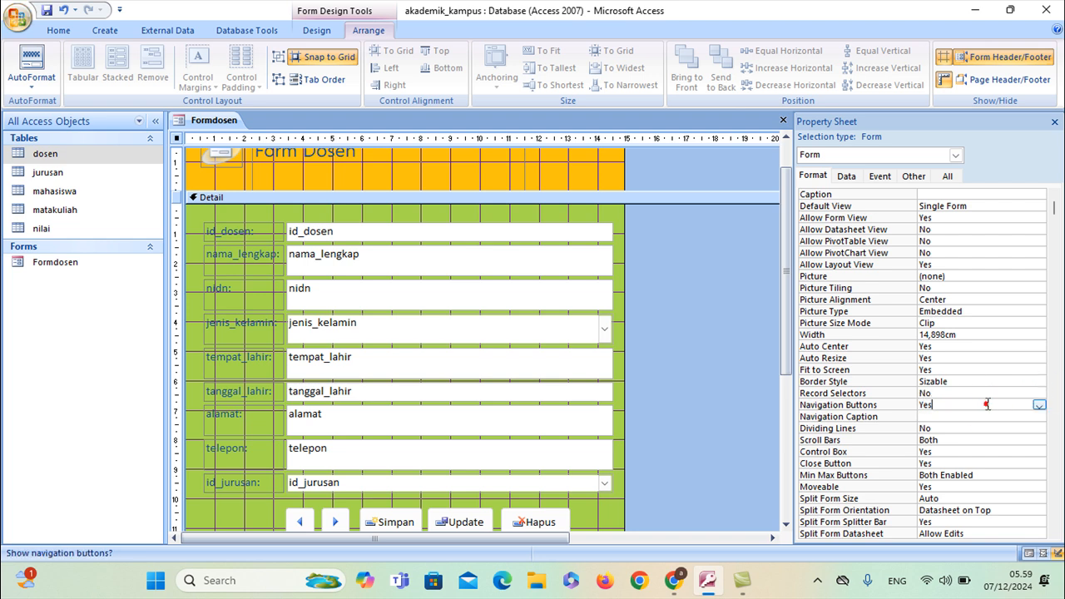
left_click(1038, 405)
left_click(1005, 428)
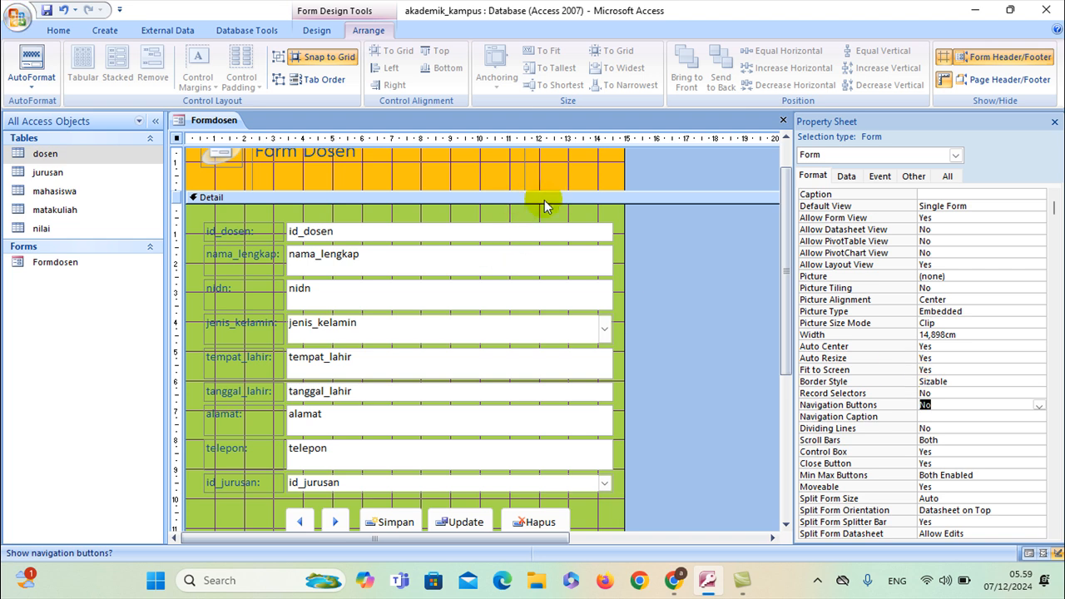
right_click(223, 121)
left_click(250, 212)
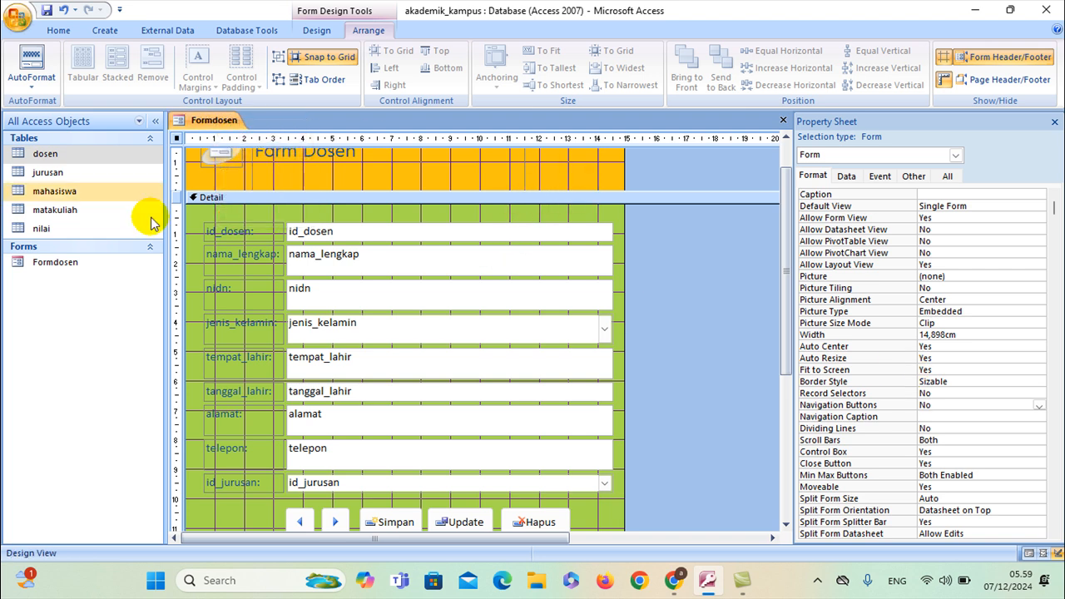
Open Formdosen in Form View, try the nama_lengkap, id_jurusan and jenis_kelamin fields, then close it
double_click(56, 262)
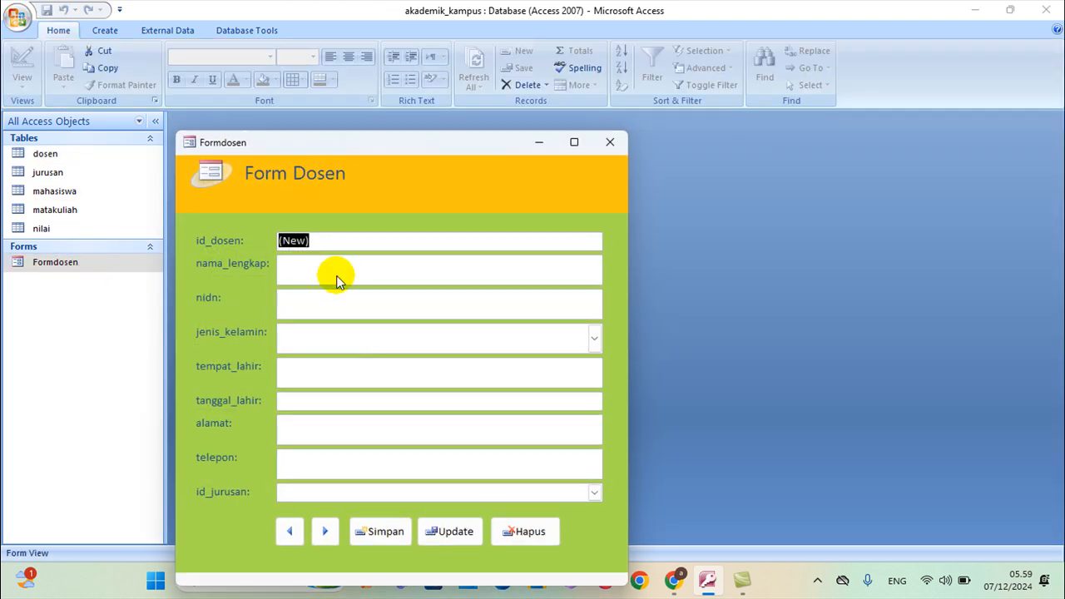
left_click_drag(379, 143, 465, 97)
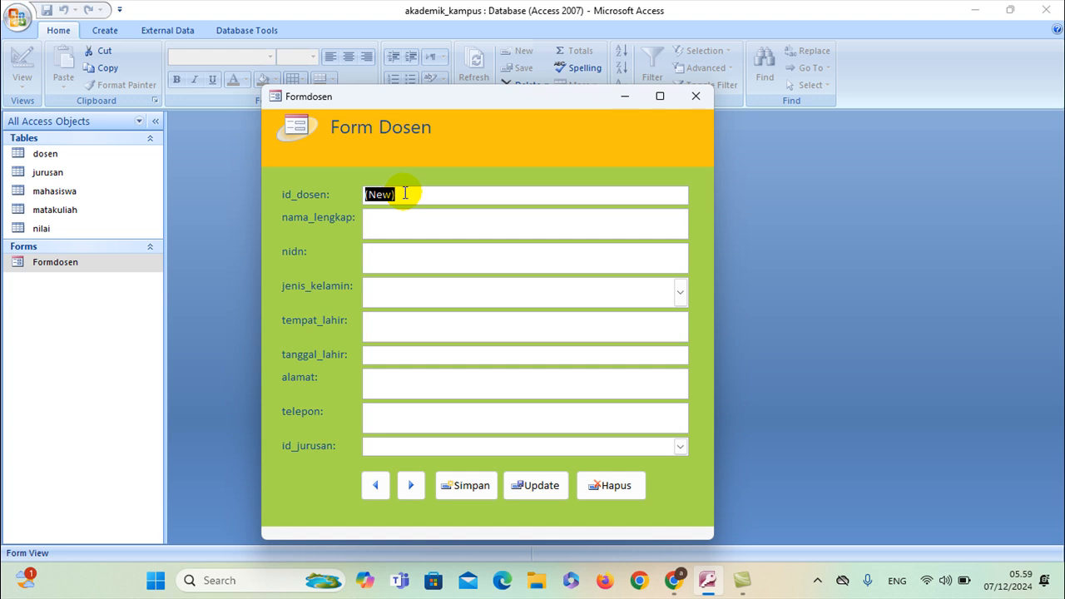
left_click(385, 217)
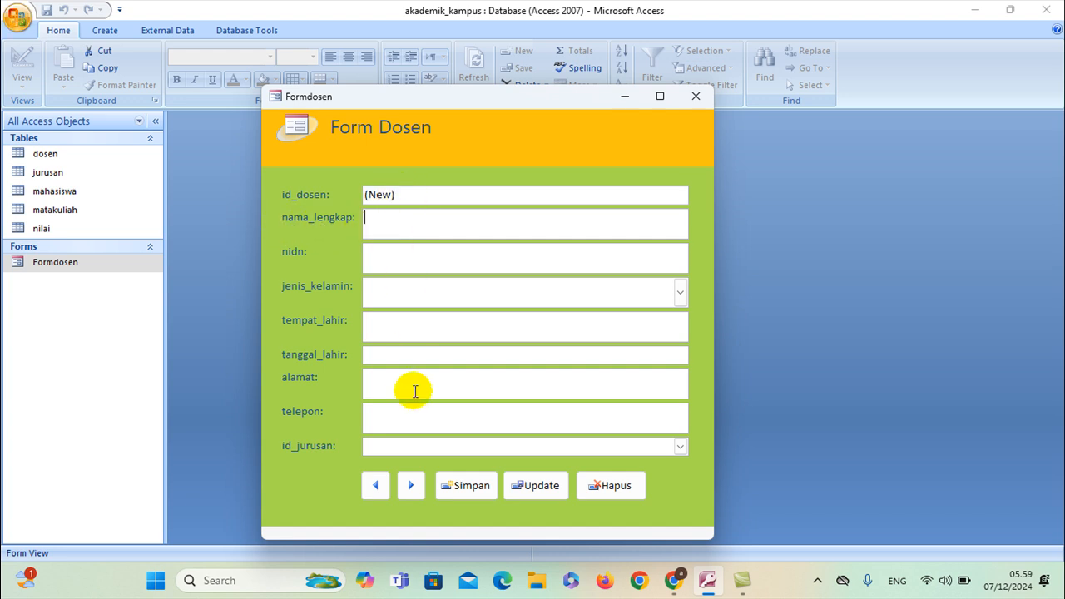
left_click(678, 449)
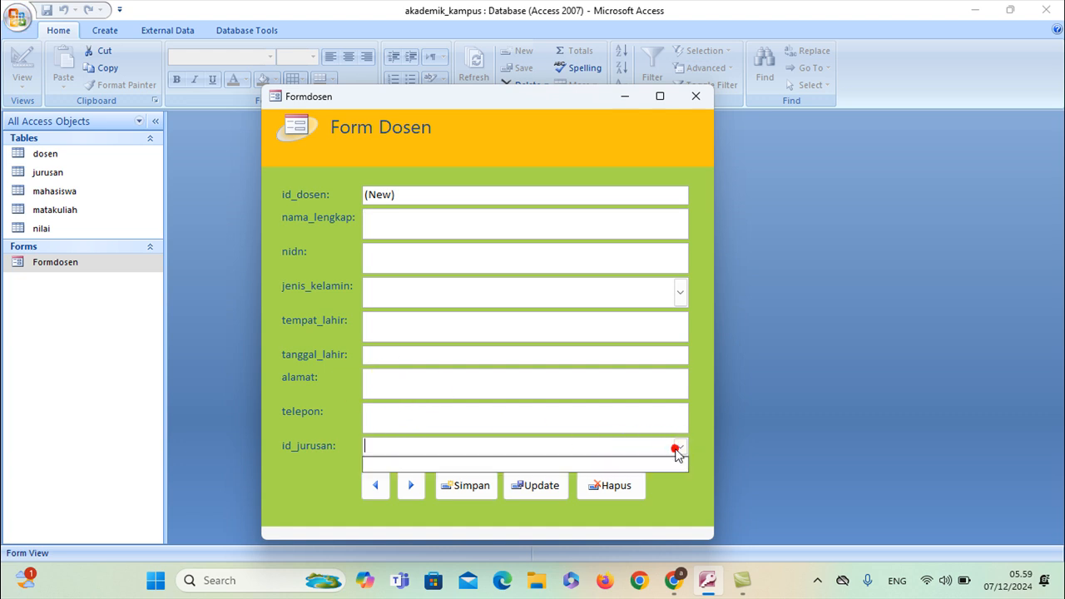
left_click(679, 294)
left_click(678, 293)
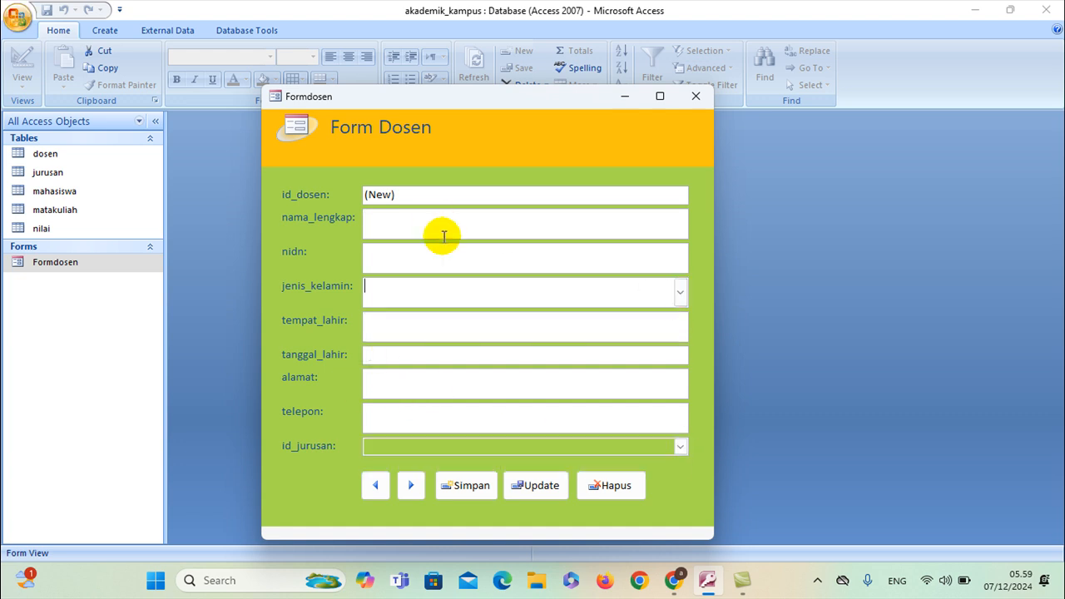
left_click(696, 96)
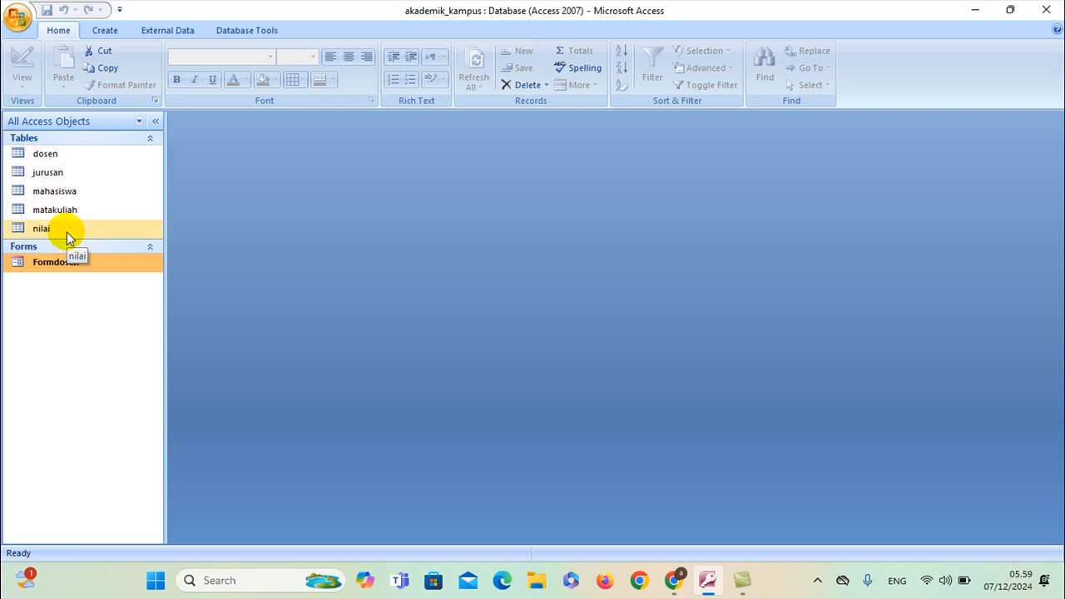
Pause the screen recording from the system tray and bring up the Create ribbon options
left_click(817, 580)
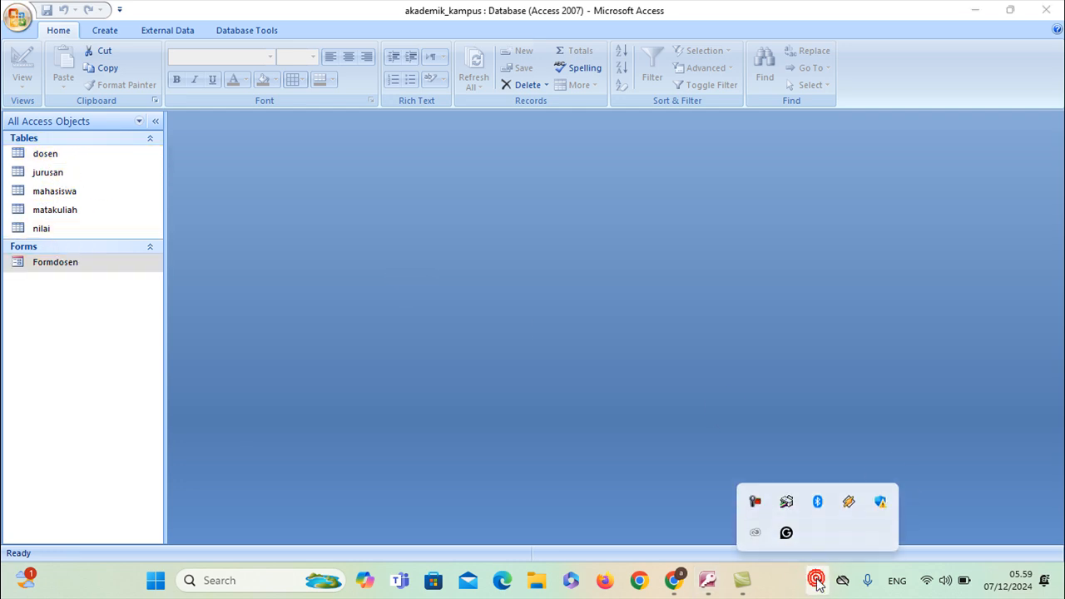
left_click(756, 503)
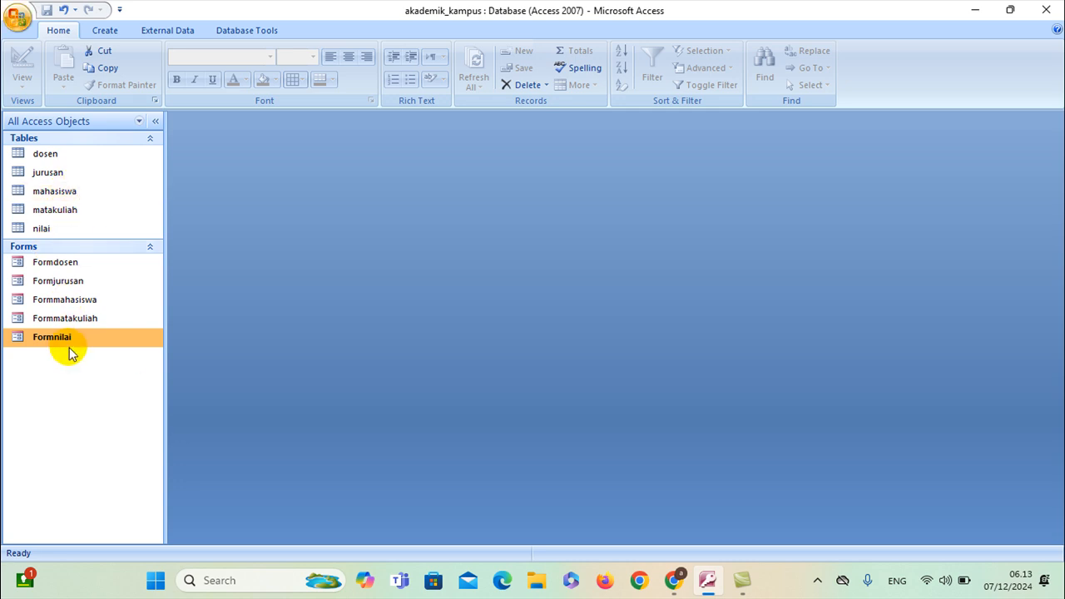
left_click(104, 31)
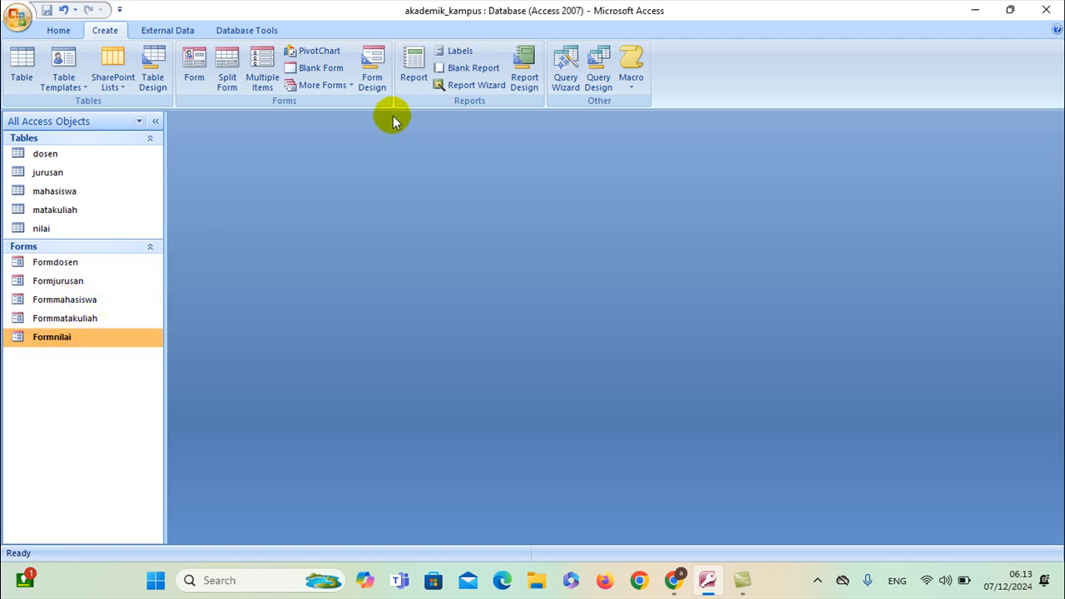
Start a blank design-view form and draw a rectangle band across its top, widened to about 15,4 cm
left_click(370, 89)
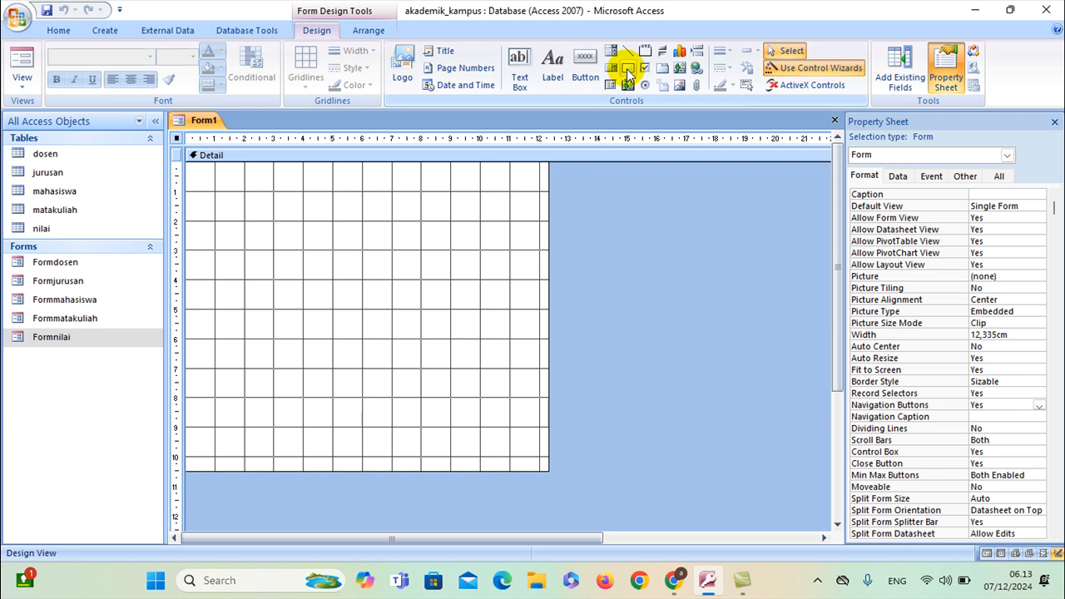
left_click(627, 73)
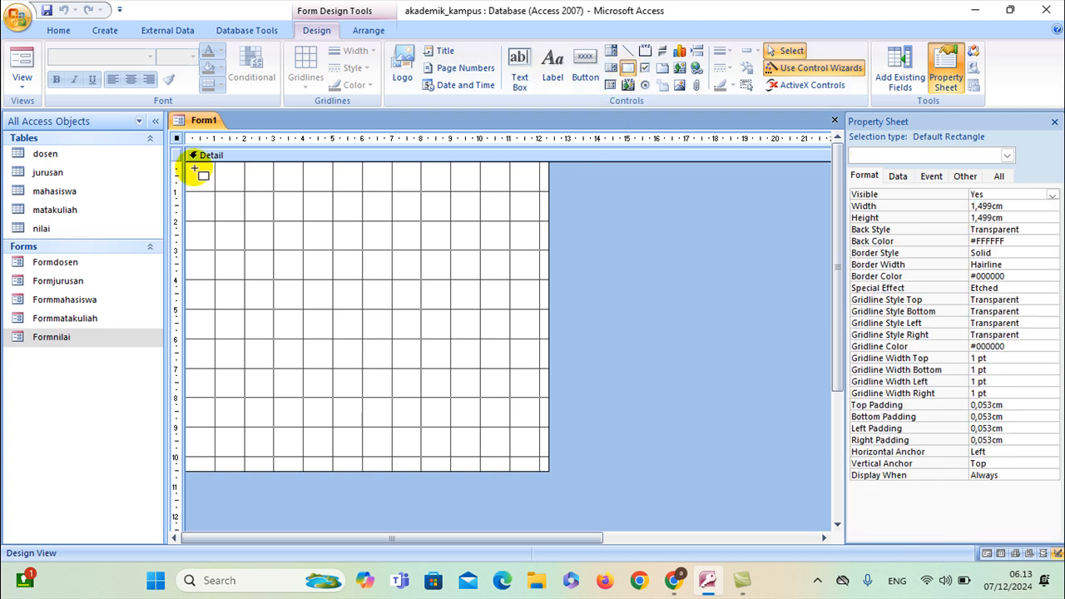
left_click_drag(190, 166, 547, 216)
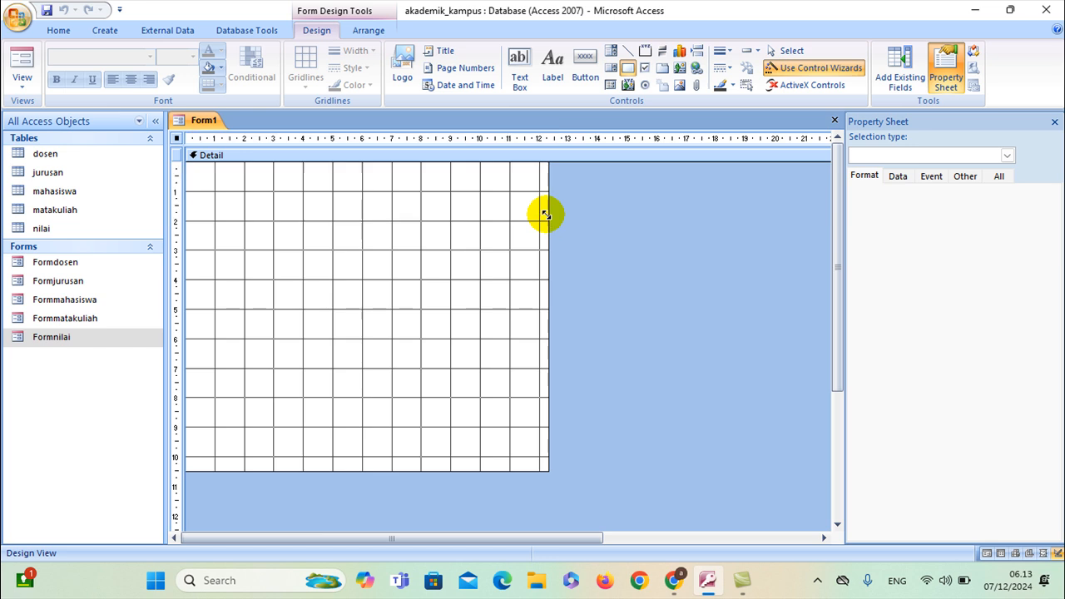
left_click(182, 188)
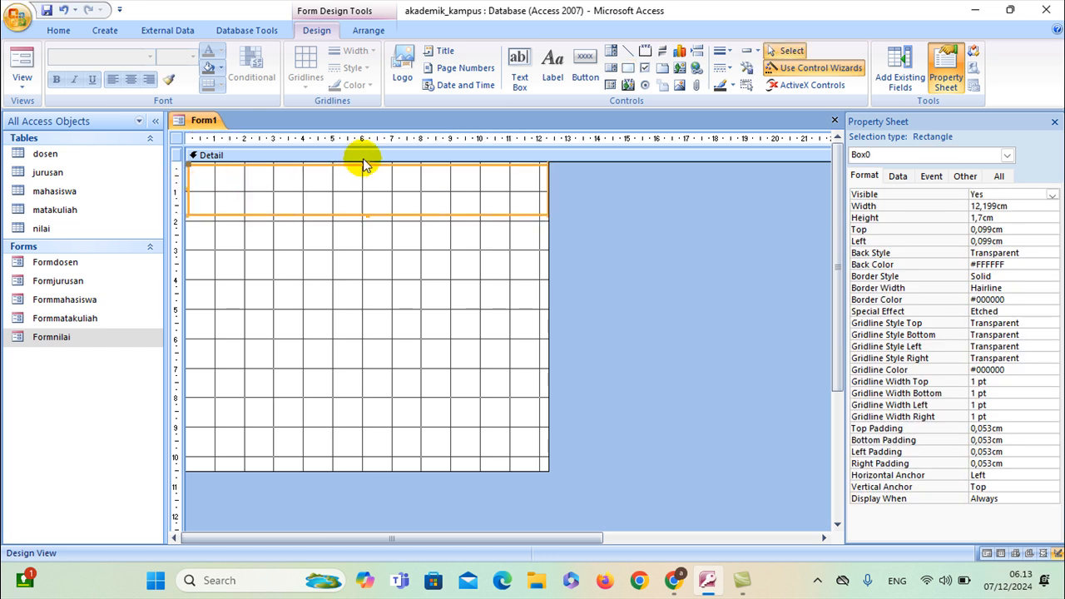
left_click(511, 292)
left_click_drag(555, 294, 641, 291)
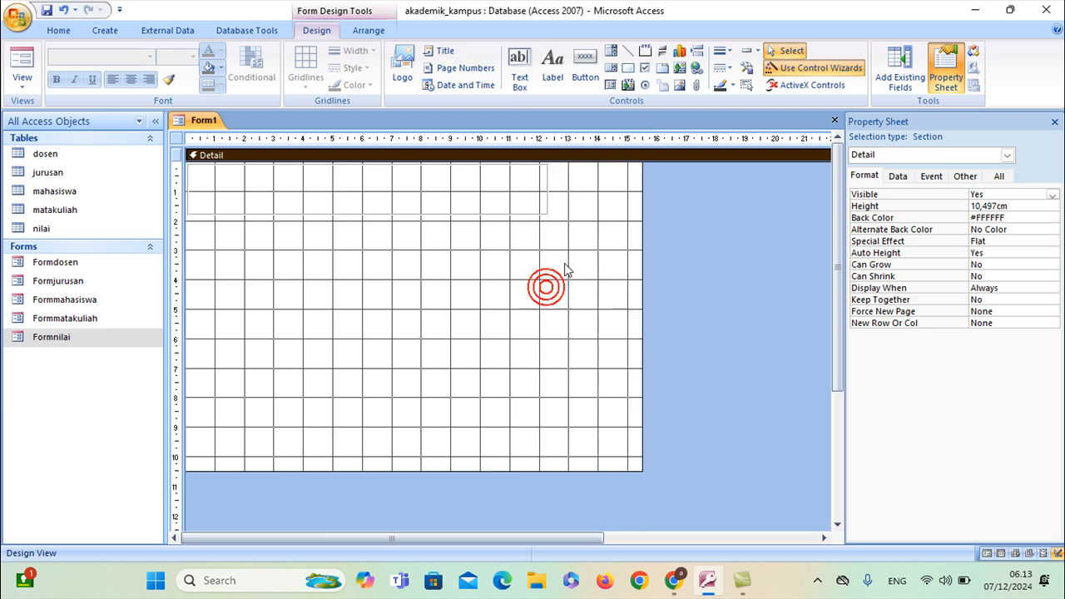
left_click(543, 189)
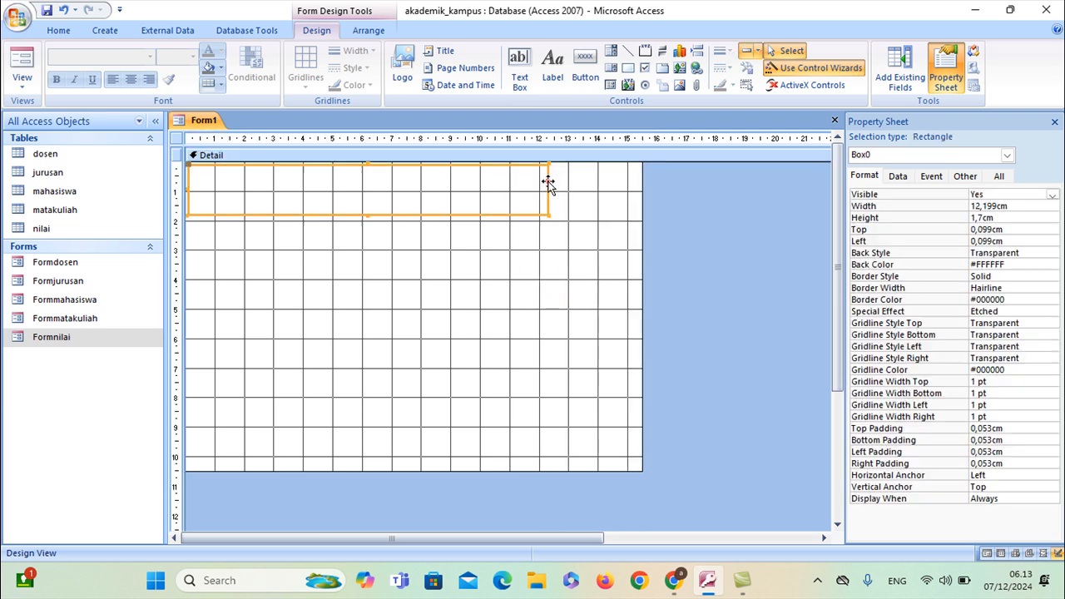
left_click_drag(549, 186, 639, 190)
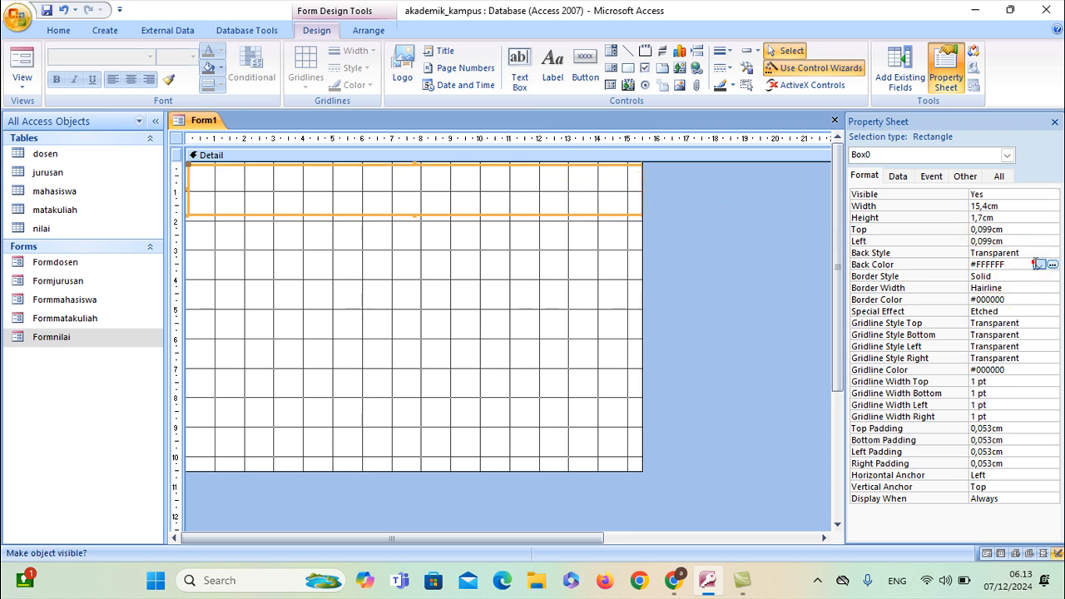
Fill the rectangle's Back Color with golden orange #FFC20E
left_click(1039, 264)
left_click(1052, 264)
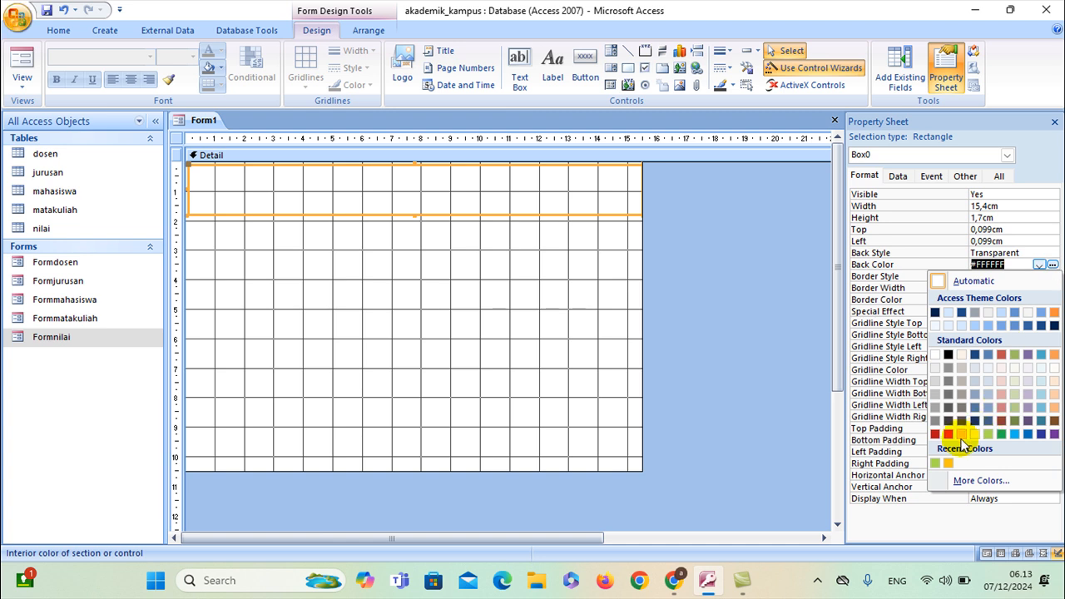
left_click(957, 433)
left_click(555, 327)
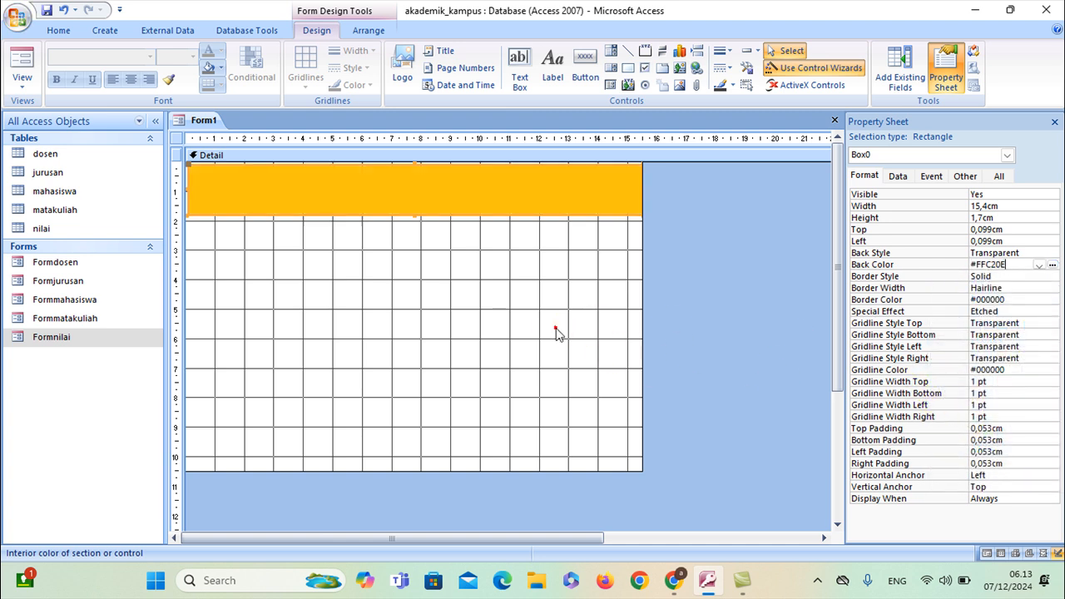
left_click(517, 196)
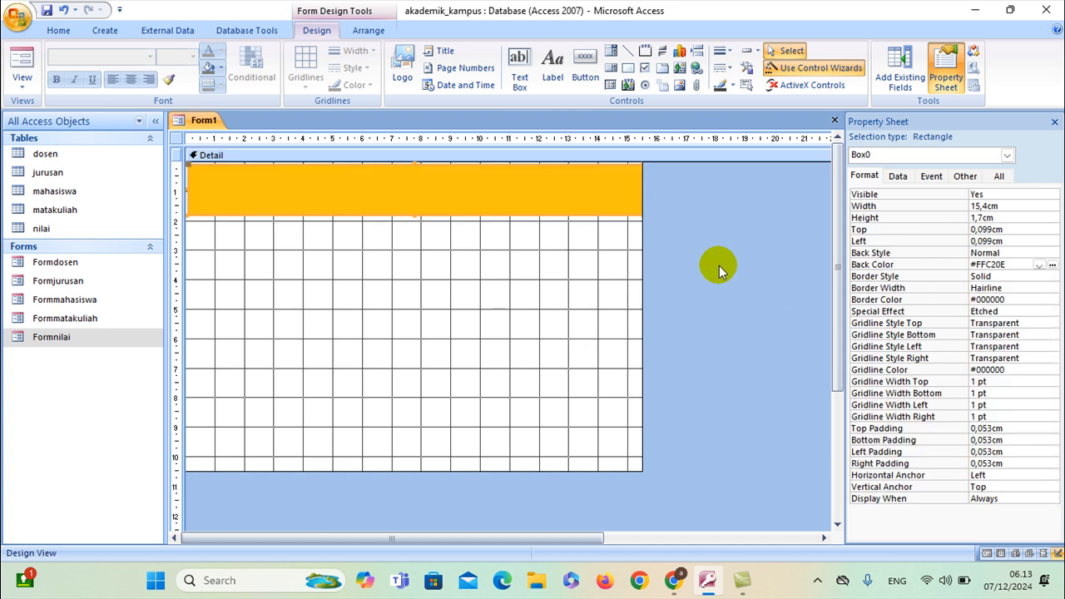
left_click(392, 264)
left_click(399, 182)
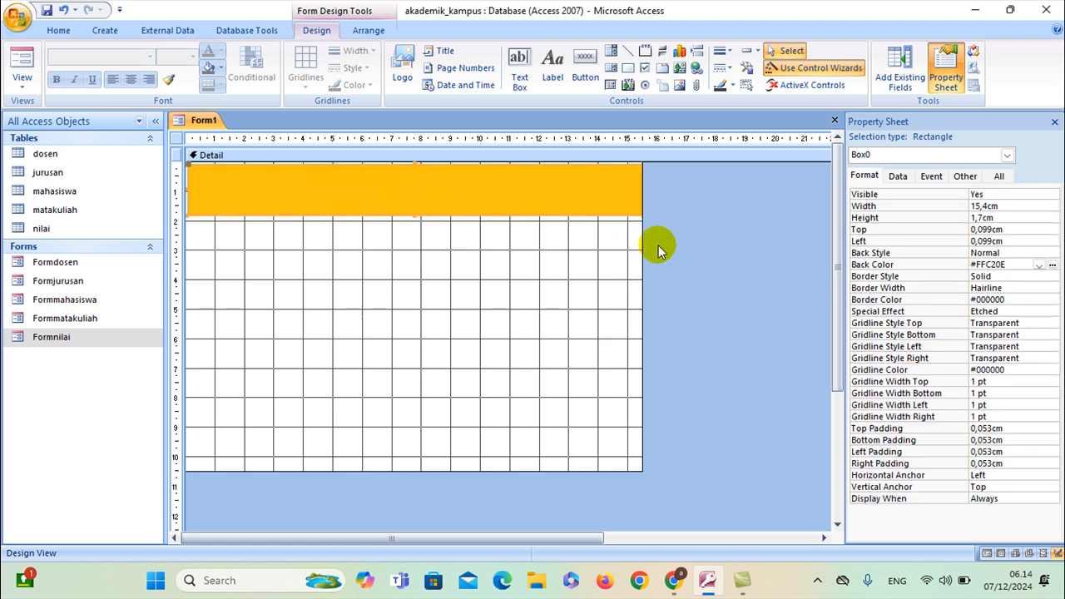
Set the orange rectangle's Horizontal Anchor to Both
left_click(1015, 477)
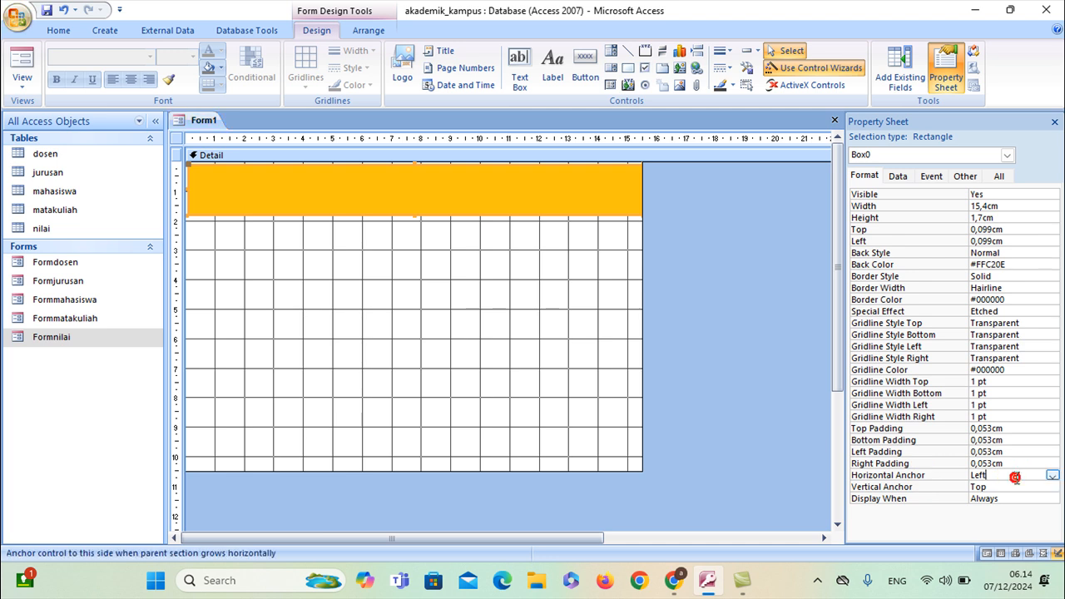
left_click(1052, 476)
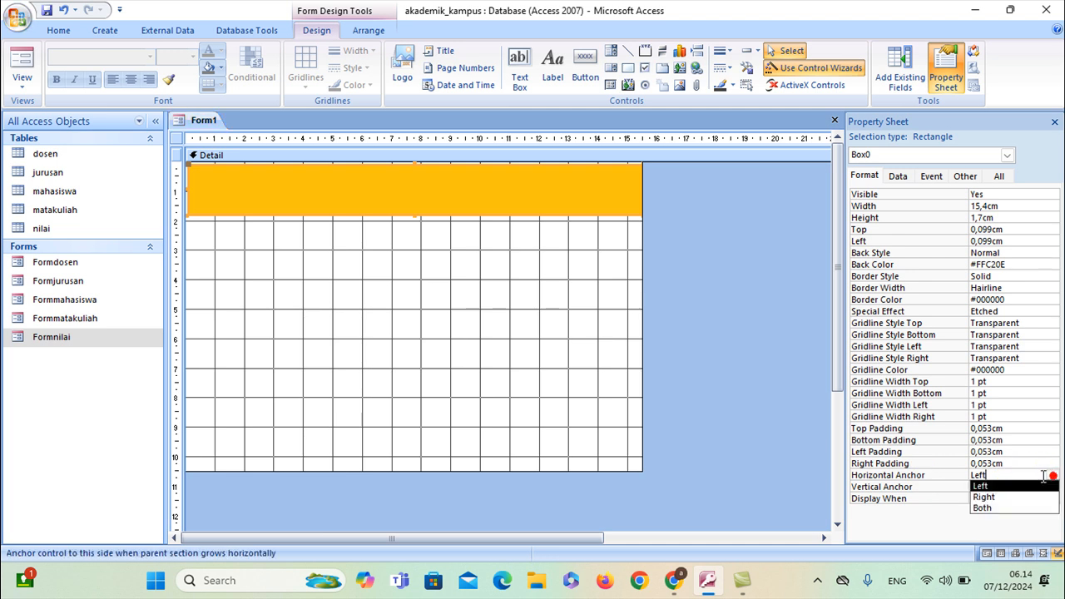
left_click(1005, 509)
left_click(555, 367)
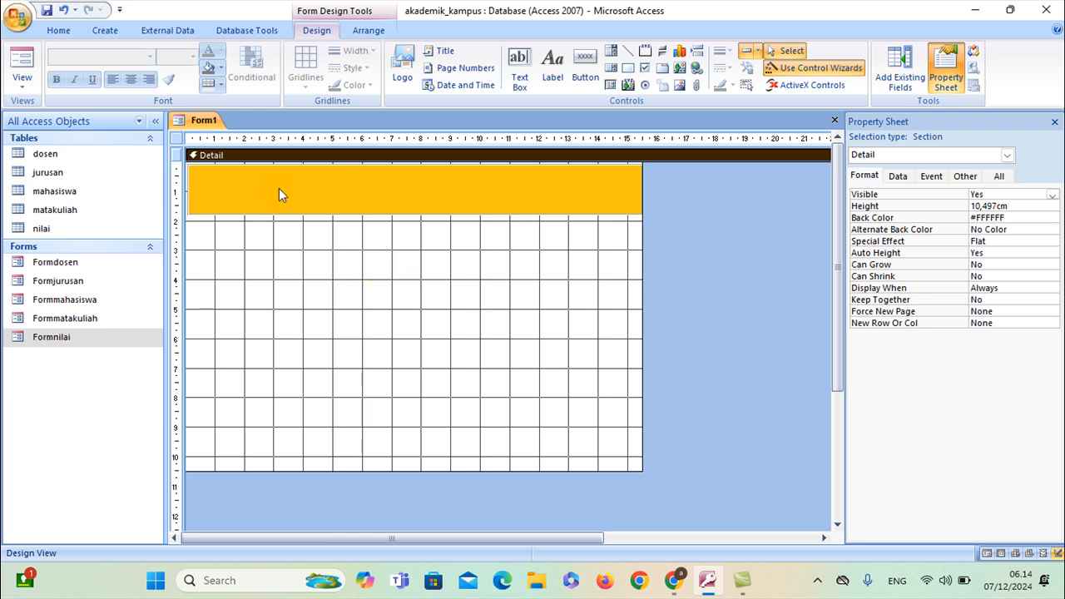
Save the new form under the name FormMenuUtama
right_click(202, 123)
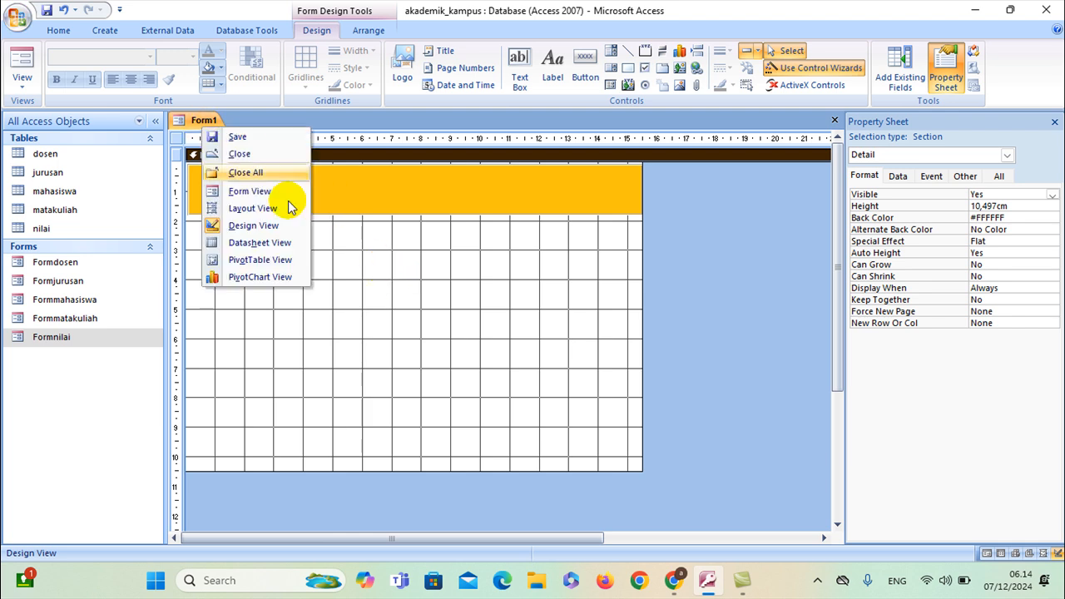
left_click(237, 137)
left_click(469, 199)
type("MenuUtama")
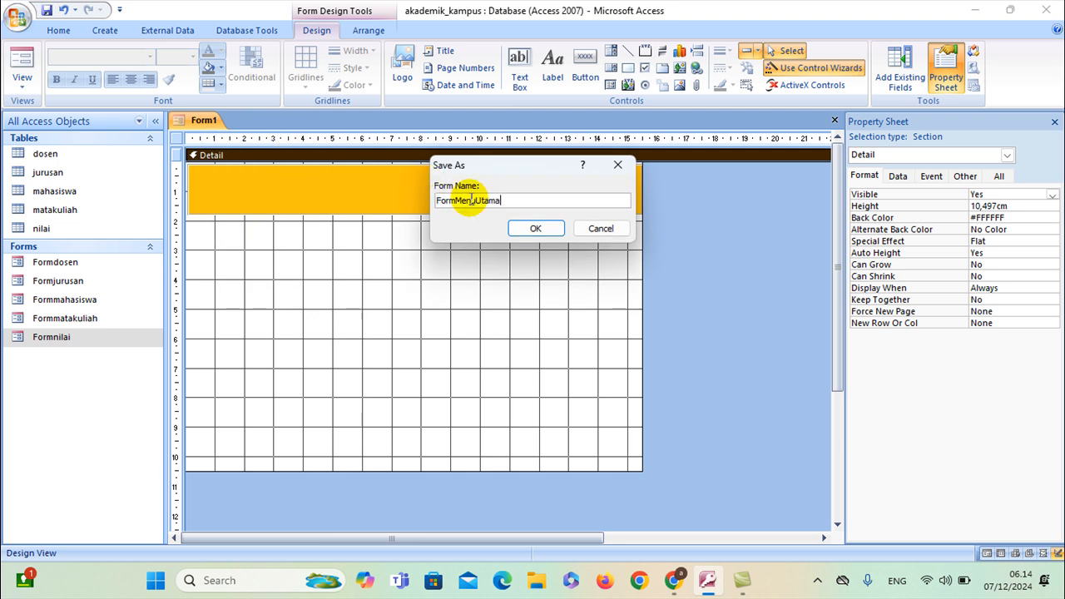
left_click(536, 228)
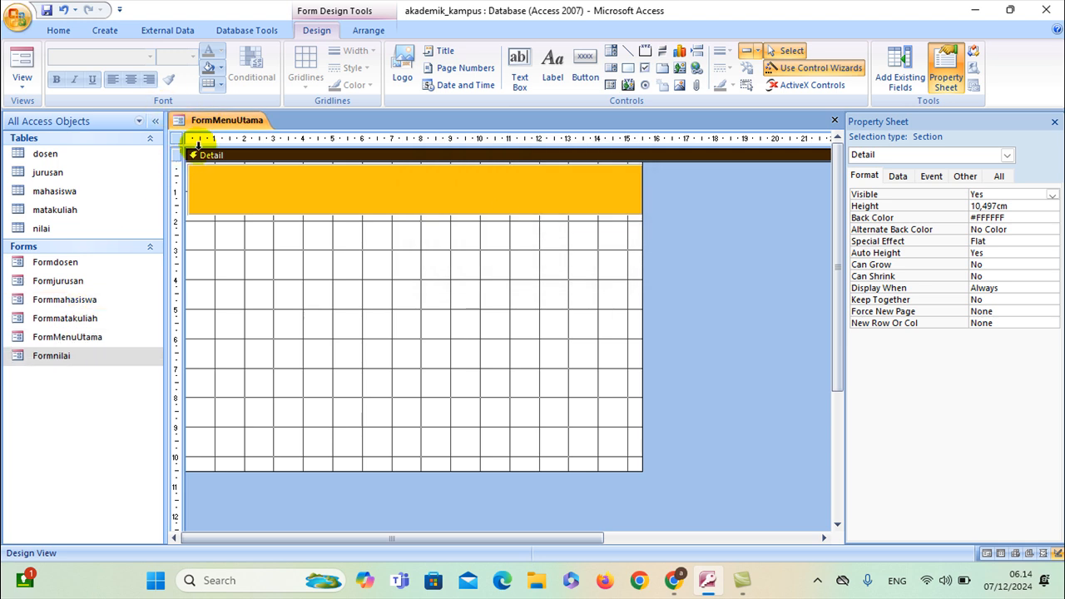
Preview FormMenuUtama in Form View, then return it to Design View
right_click(218, 123)
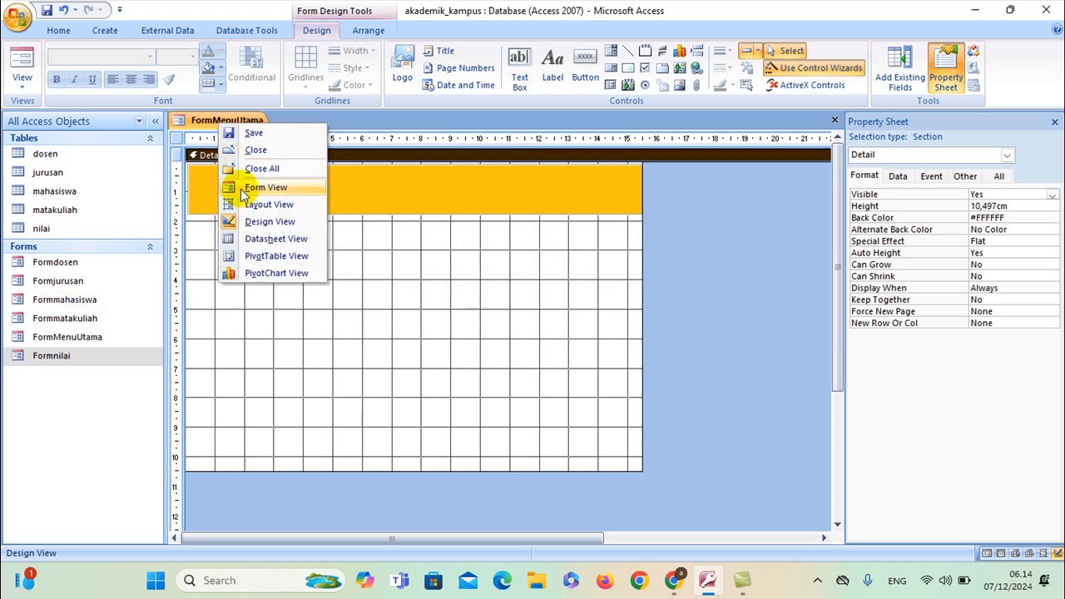
left_click(241, 190)
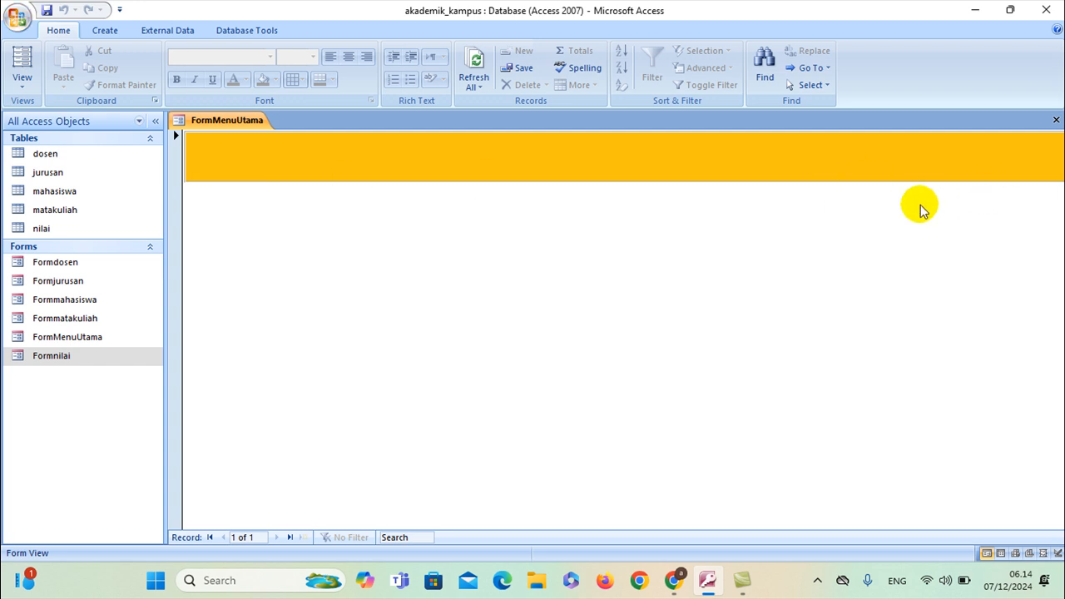
right_click(204, 121)
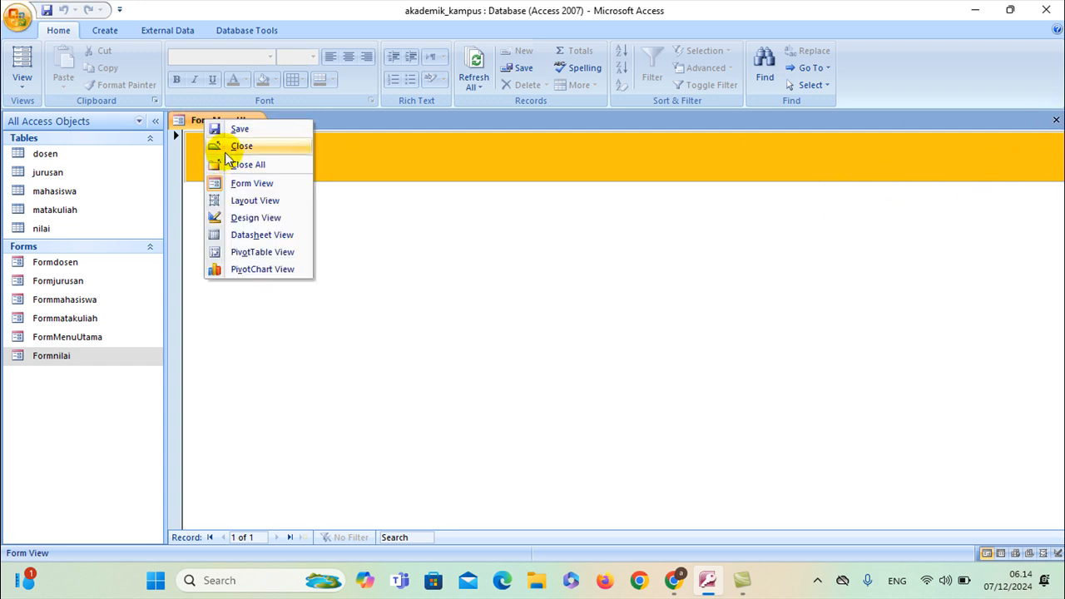
left_click(233, 218)
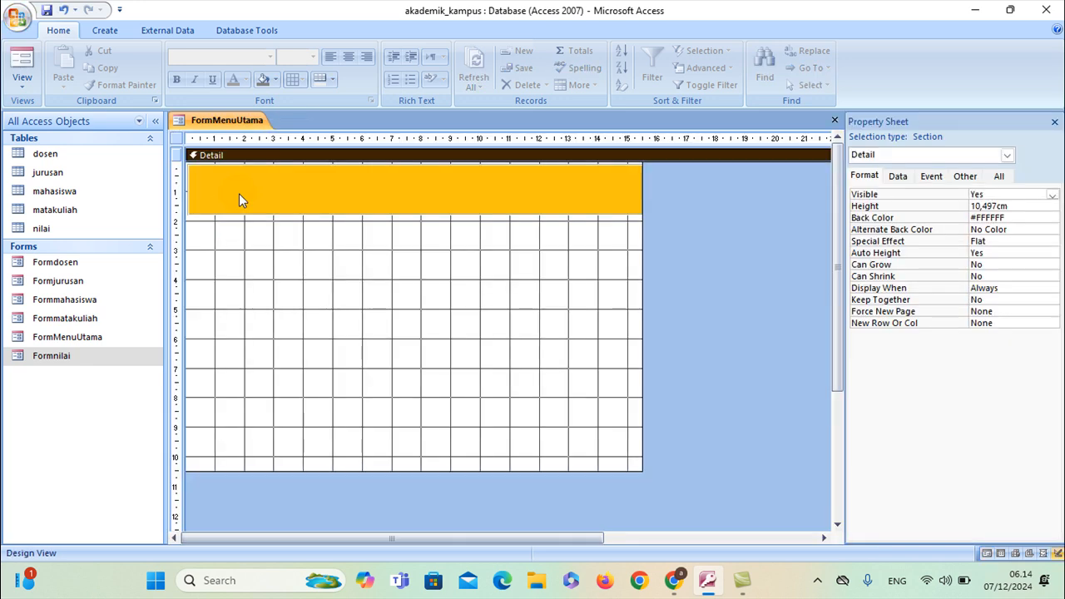
left_click(530, 300)
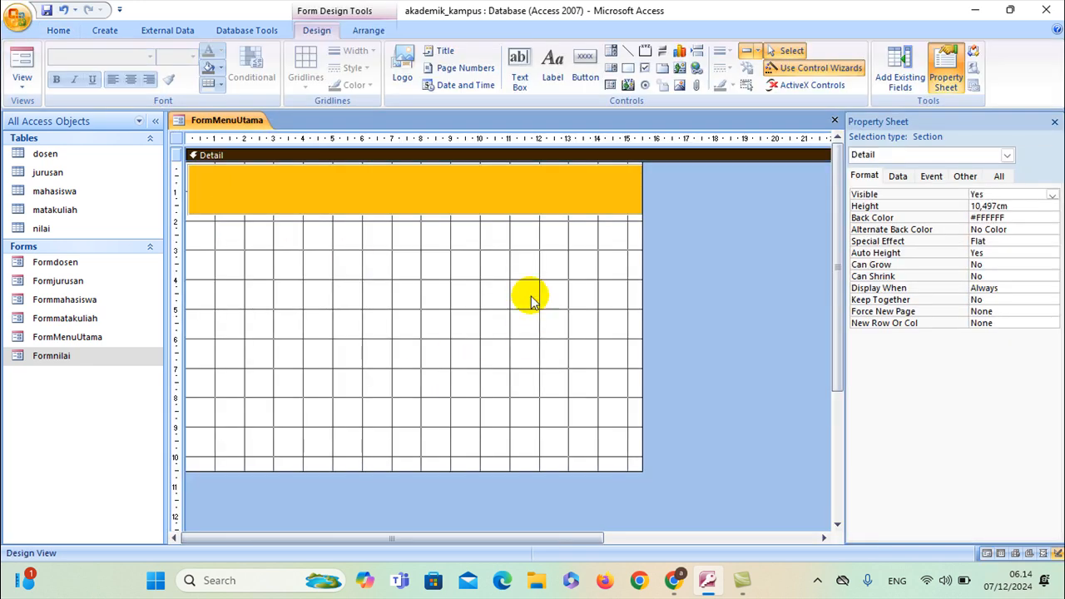
Make FormMenuUtama a pop-up form and set its Modal option
left_click(1004, 155)
left_click(952, 176)
left_click(965, 176)
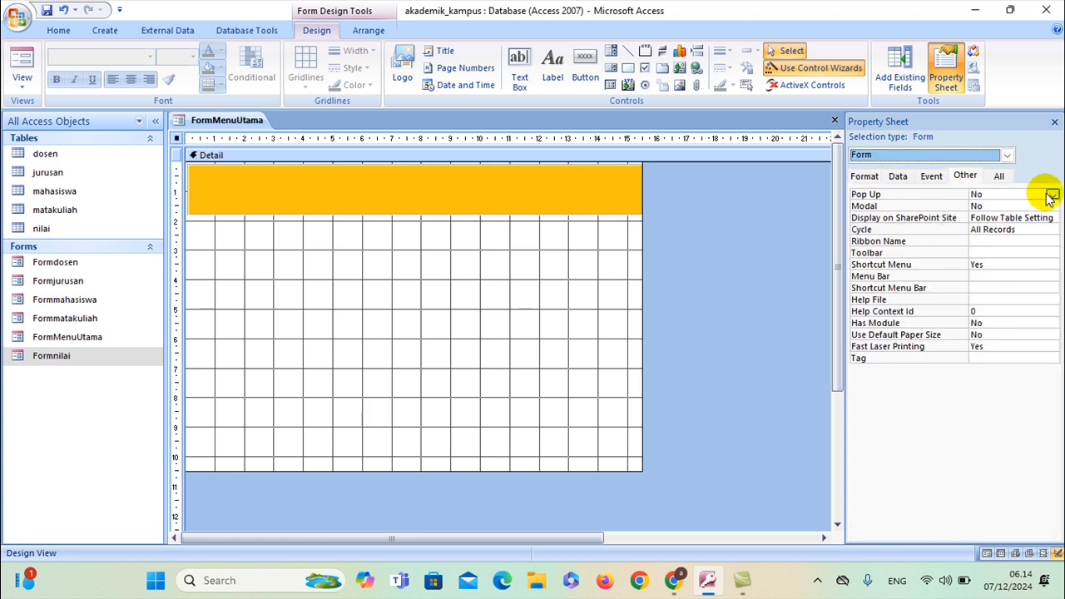
left_click(1050, 196)
left_click(1040, 206)
left_click(1050, 208)
left_click(1050, 208)
left_click(1023, 218)
Turn on Auto Center and set Record Selectors and Navigation Buttons to No
left_click(869, 178)
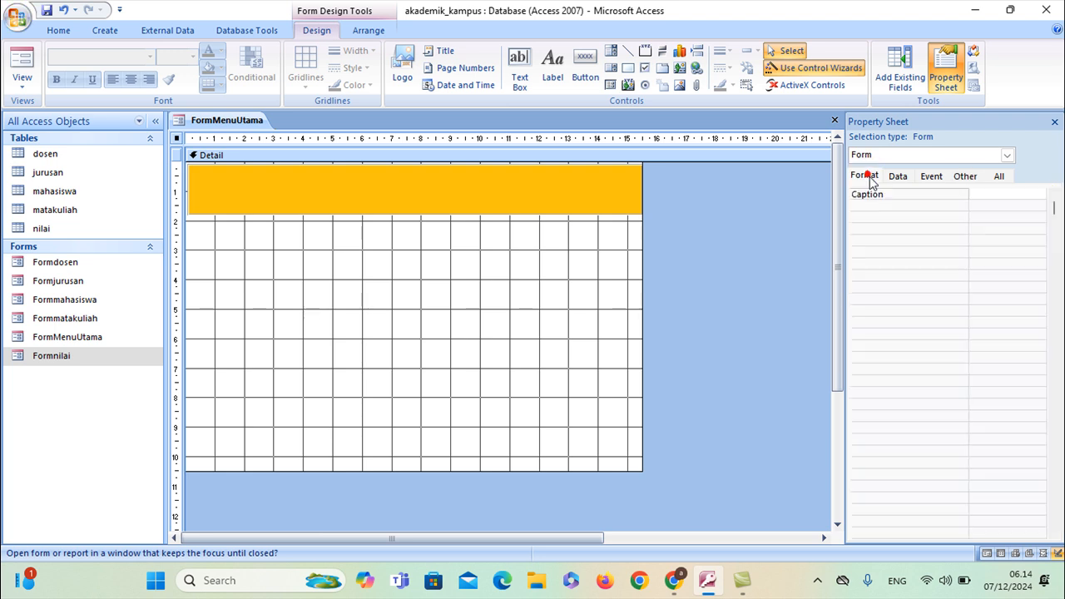
left_click(1031, 346)
left_click(1038, 346)
left_click(1031, 358)
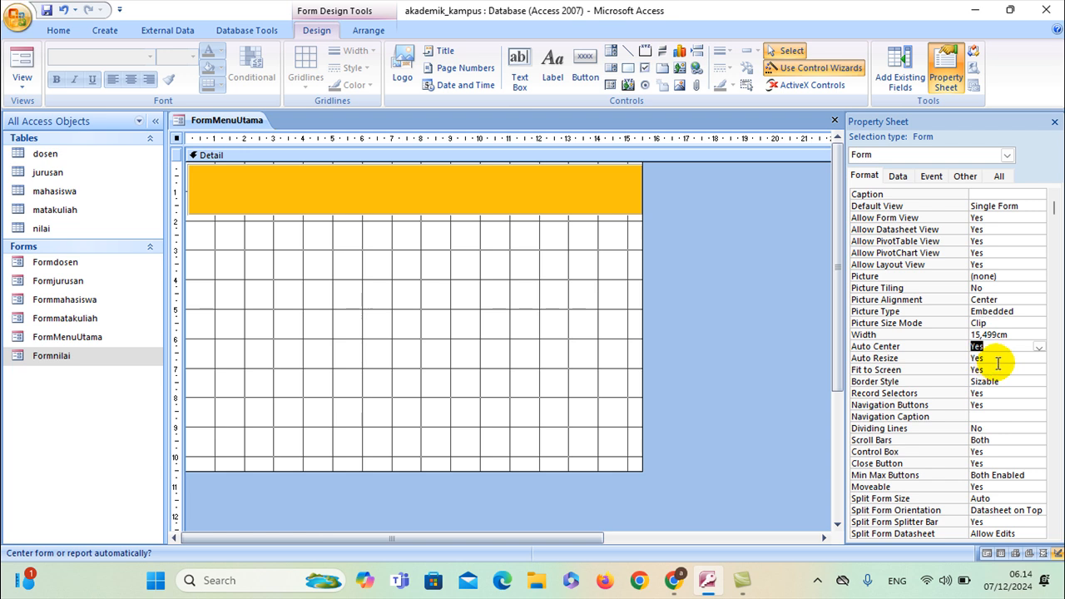
left_click(1012, 397)
left_click(1038, 395)
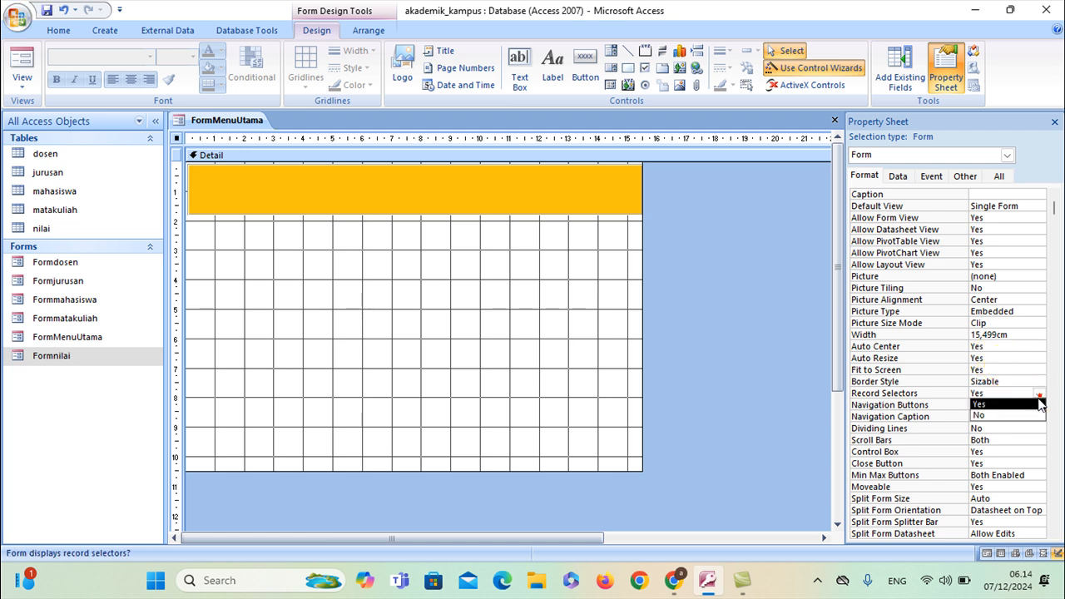
left_click(1022, 413)
left_click(1021, 406)
left_click(1038, 405)
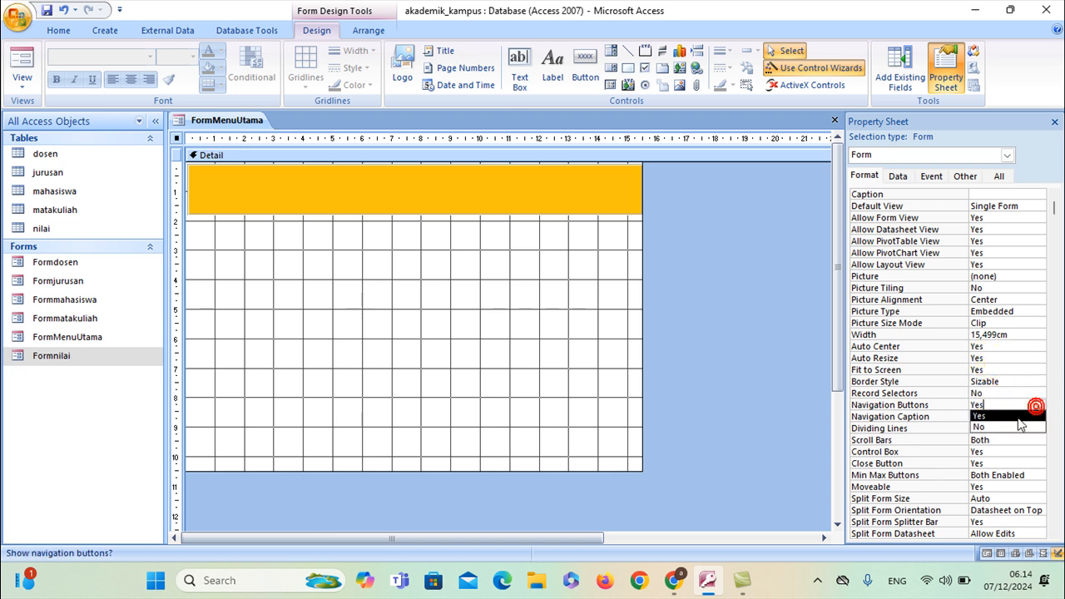
left_click(1017, 425)
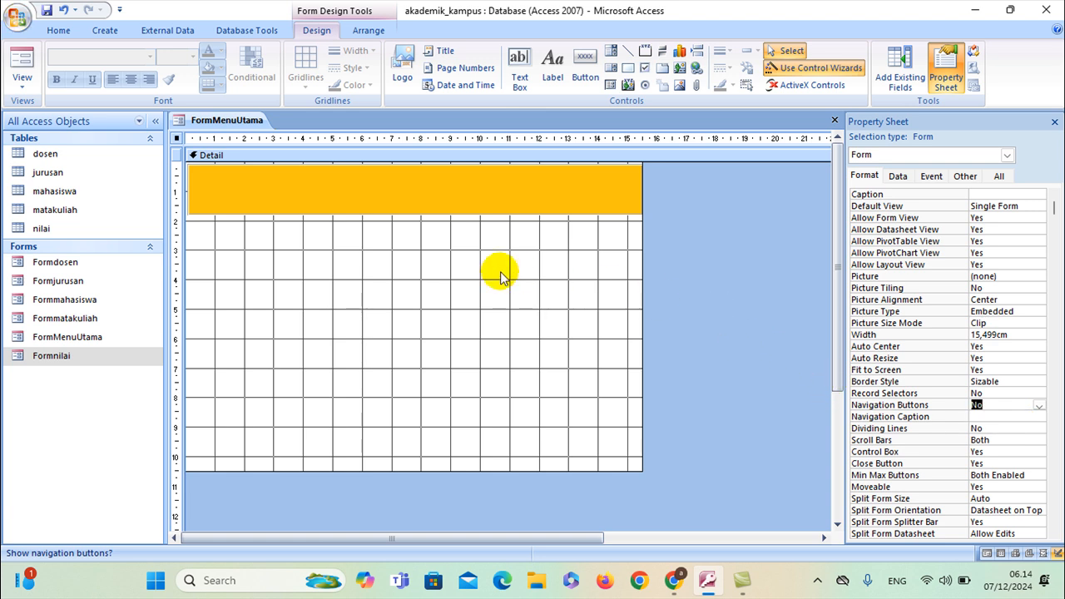
Open the builder for the form's On Load event
left_click(897, 177)
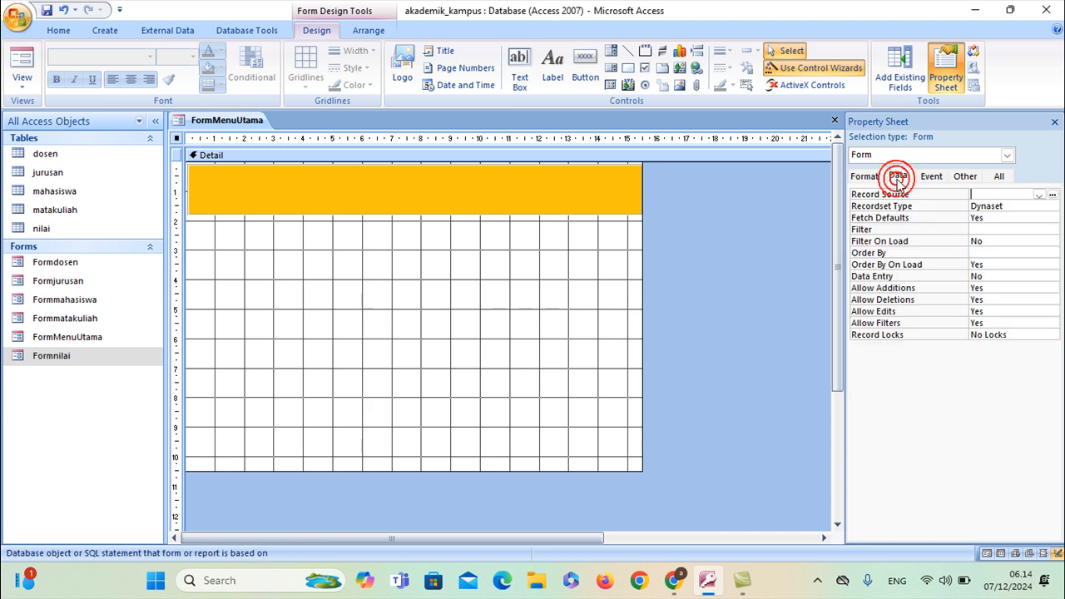
left_click(920, 177)
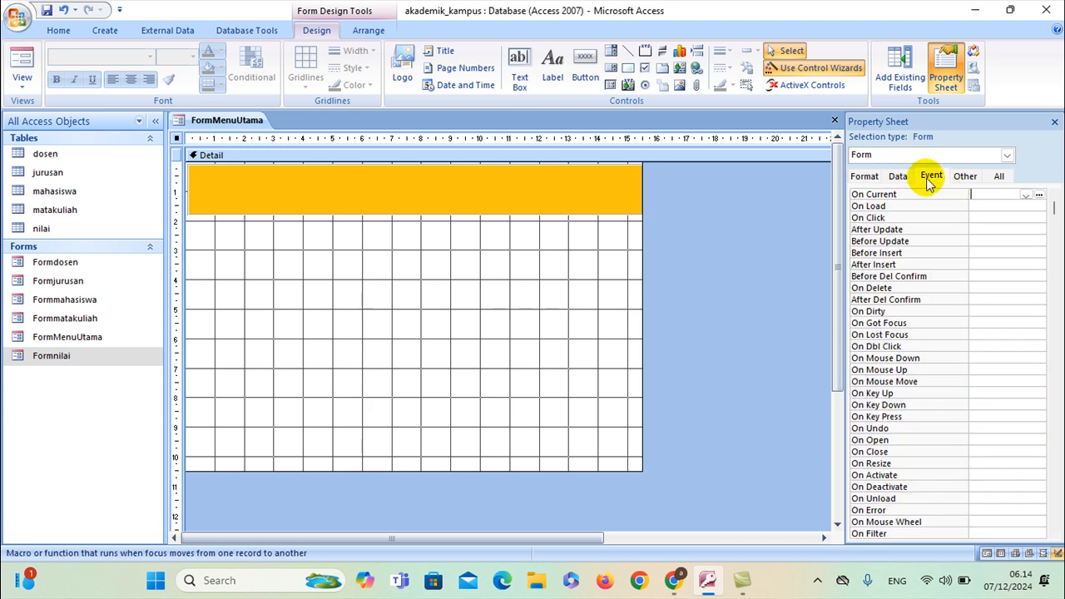
left_click(993, 206)
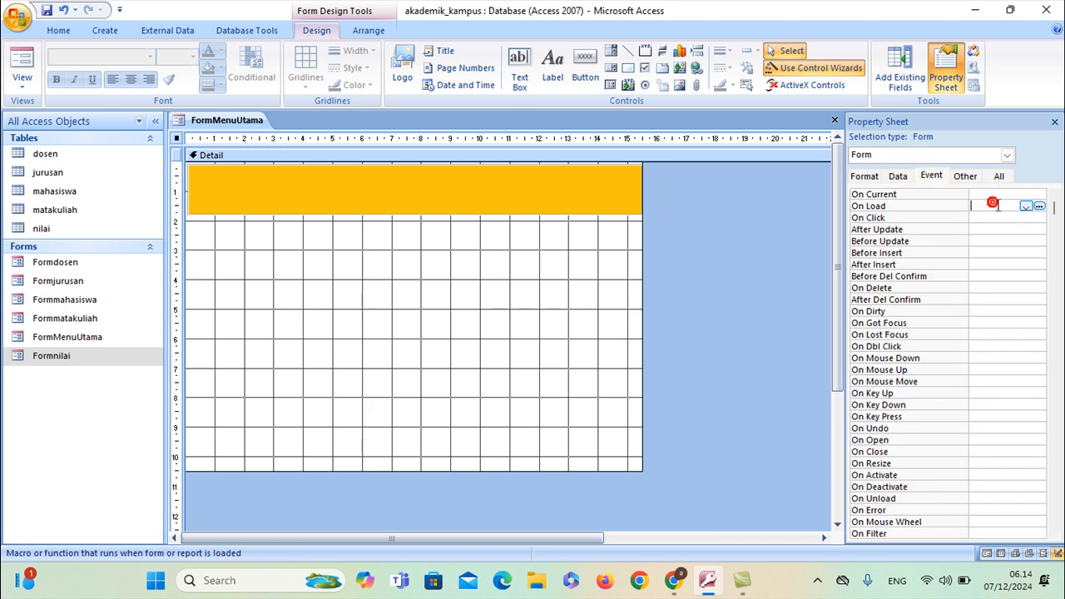
left_click(1039, 206)
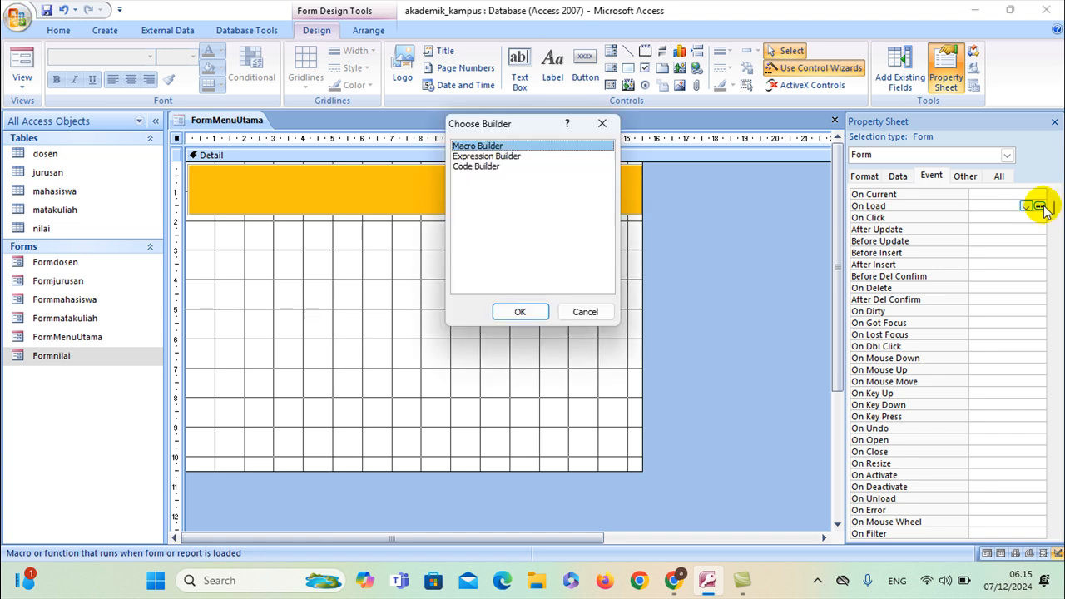
Create an embedded On Load macro with the Maximize action, then save and close it
left_click(522, 311)
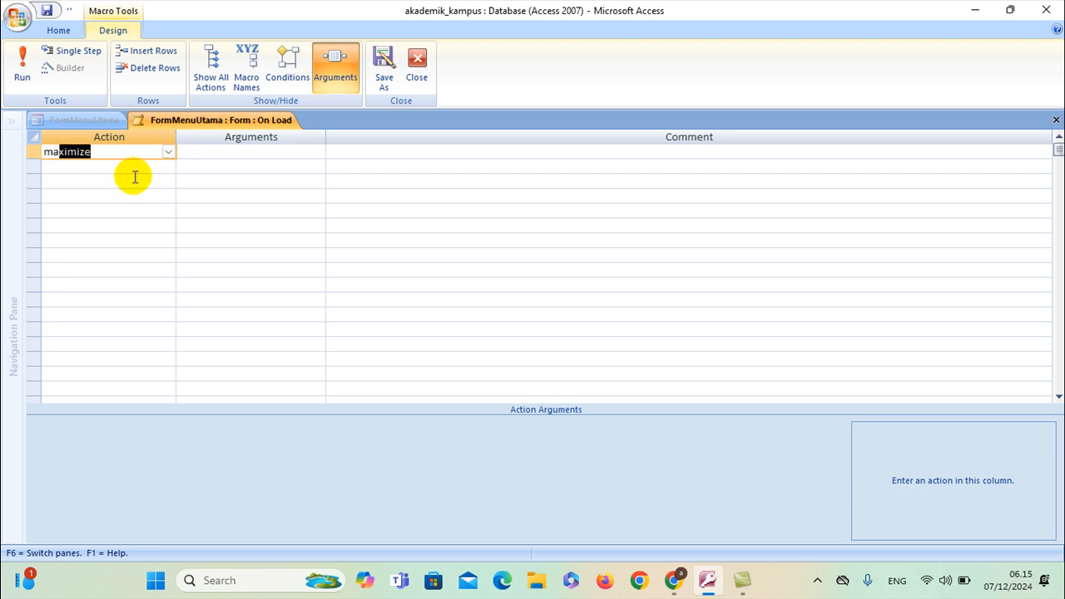
left_click(193, 120)
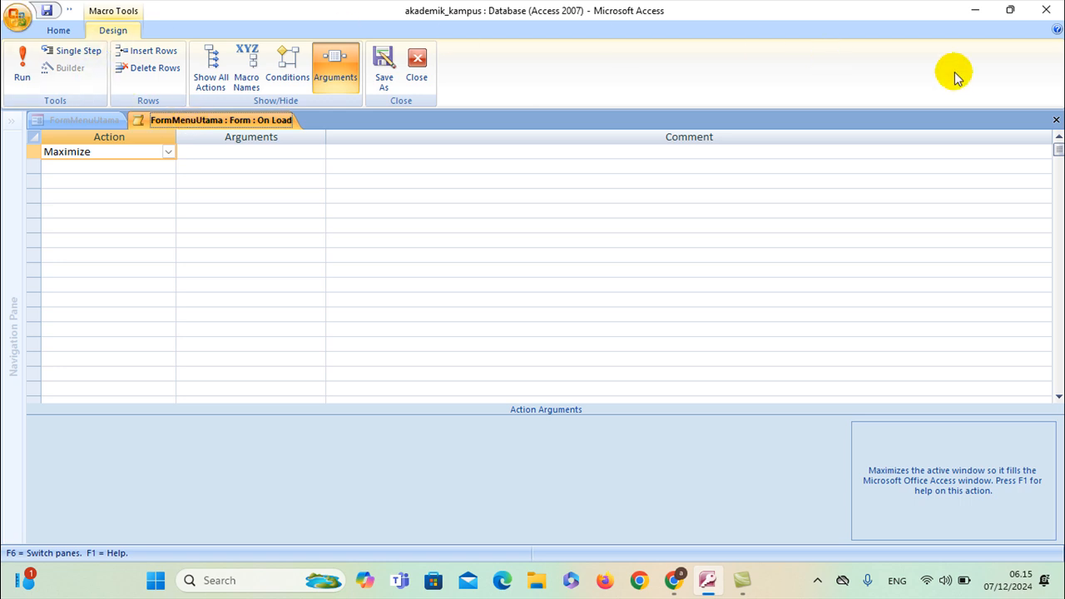
right_click(264, 119)
left_click(284, 125)
right_click(259, 123)
left_click(285, 146)
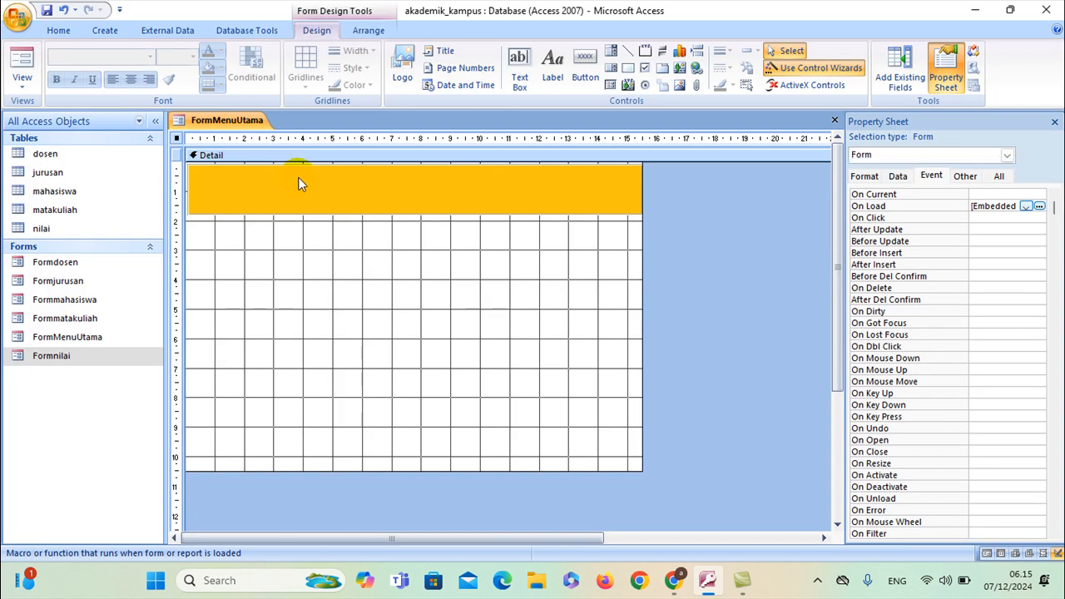
Test-run FormMenuUtama maximized, save its design changes, and reopen it in Design View
double_click(69, 338)
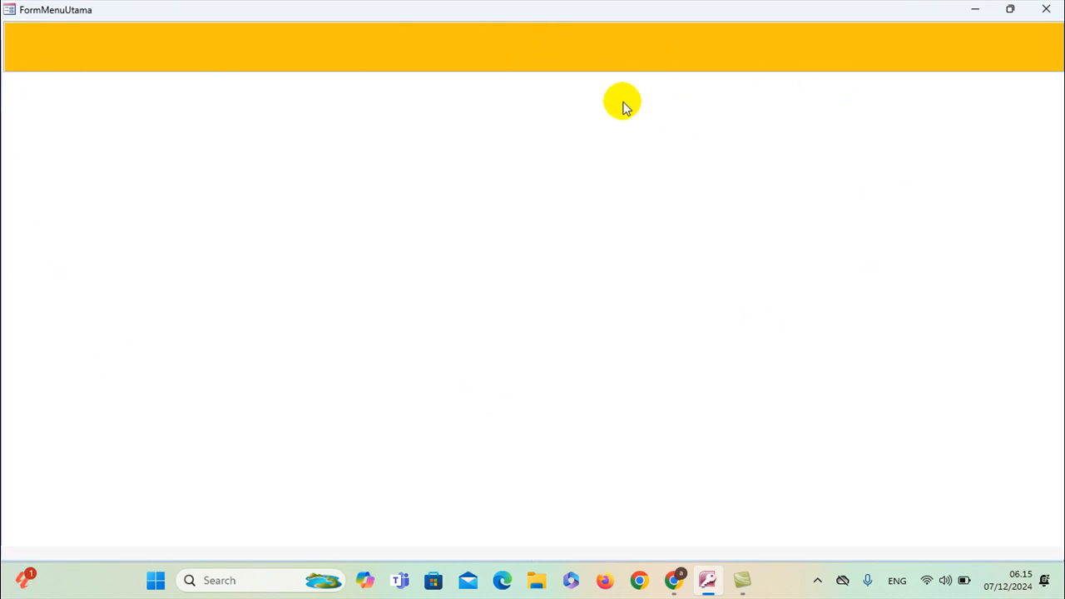
left_click(1045, 9)
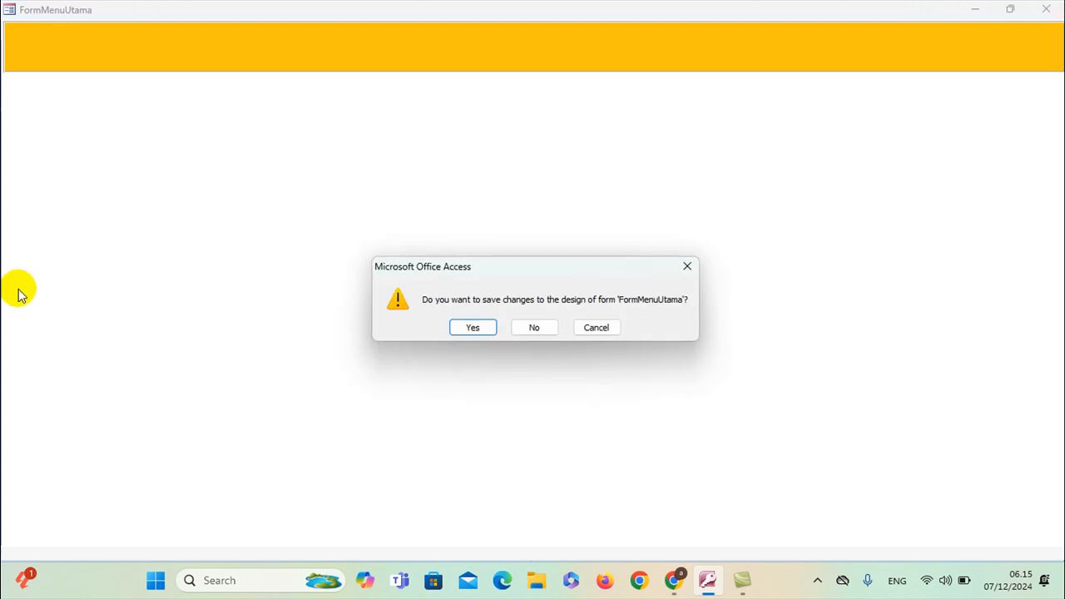
left_click(464, 331)
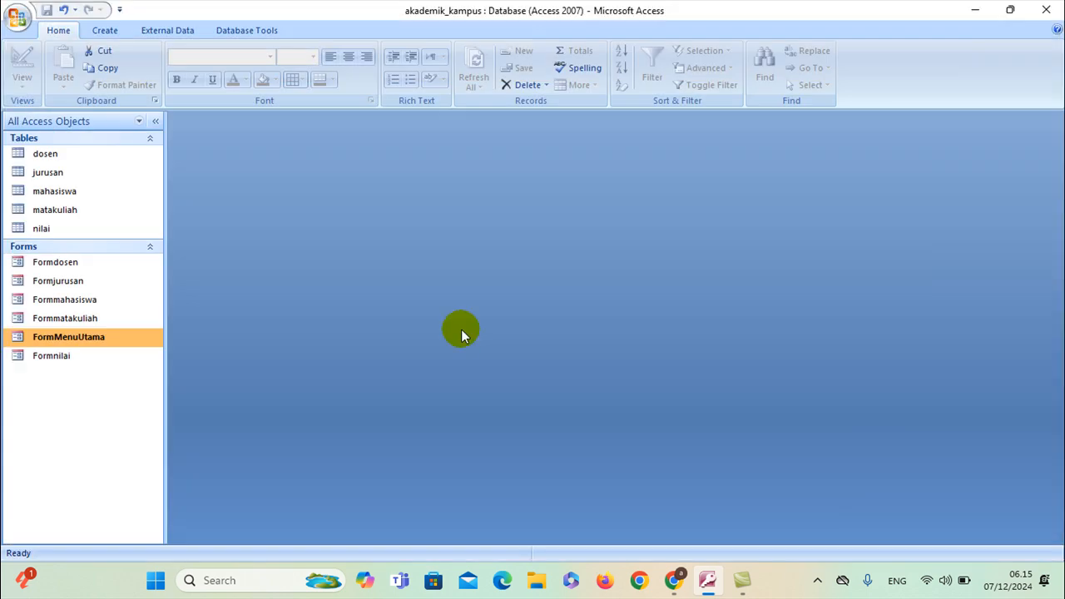
right_click(66, 337)
left_click(43, 342)
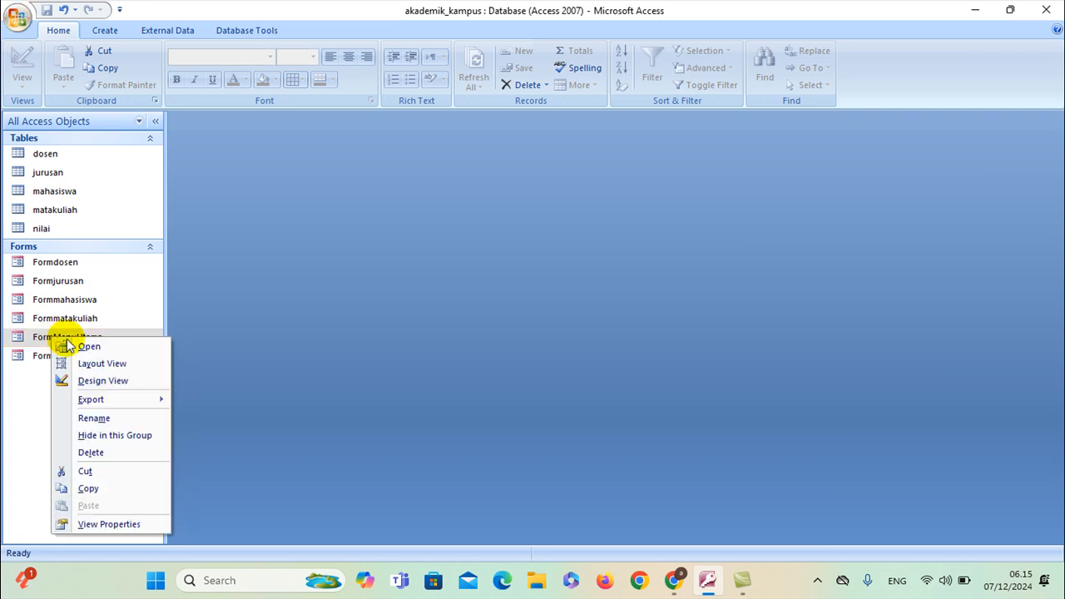
left_click(90, 380)
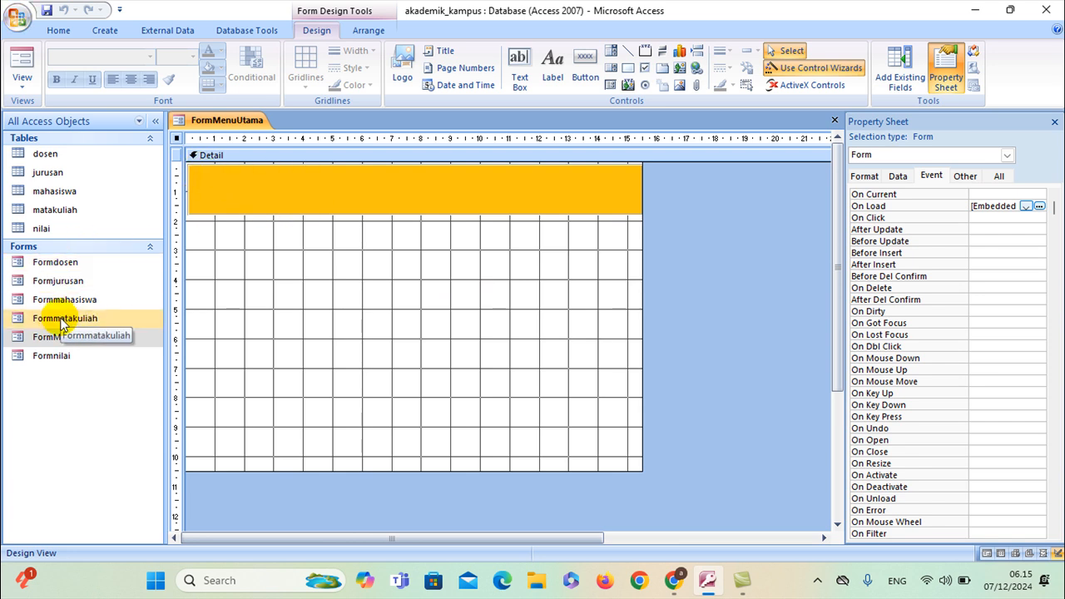
Add a picture button at the orange band's top-left that opens Formdosen showing all records
left_click(584, 65)
left_click(191, 175)
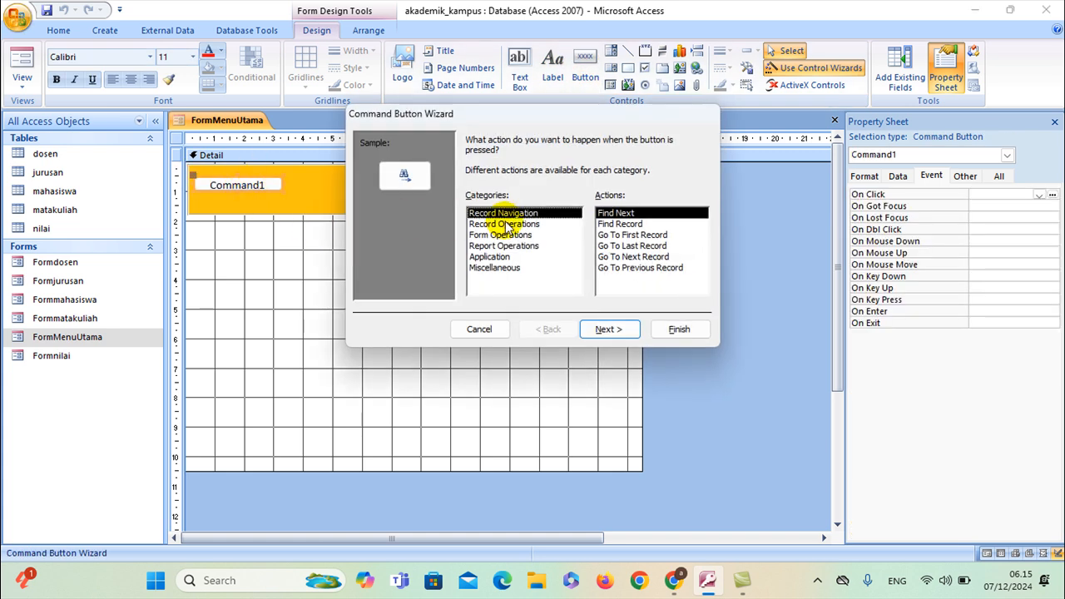
left_click(478, 236)
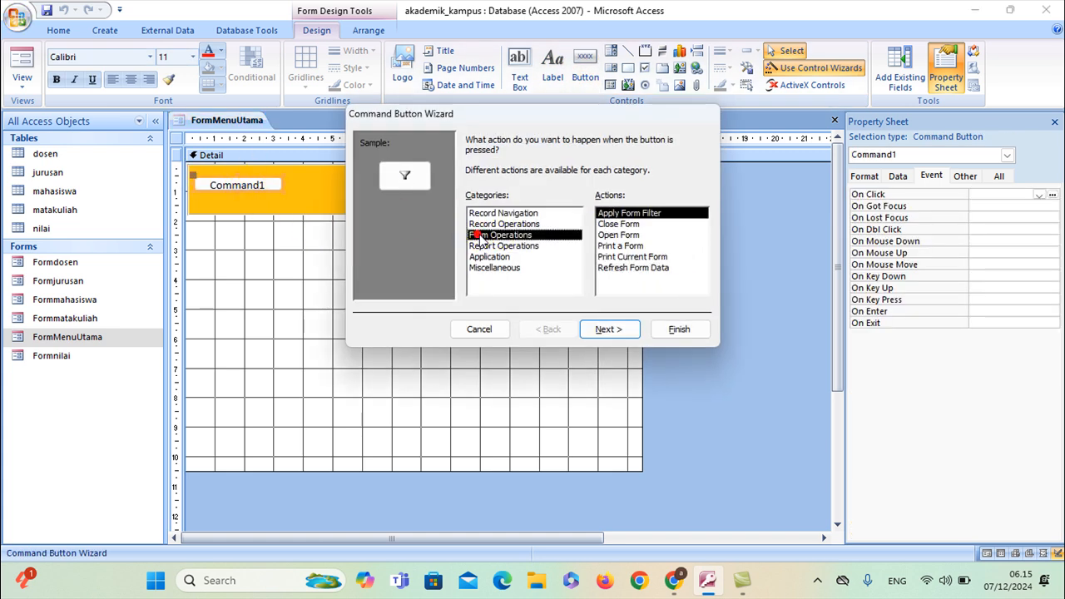
left_click(605, 236)
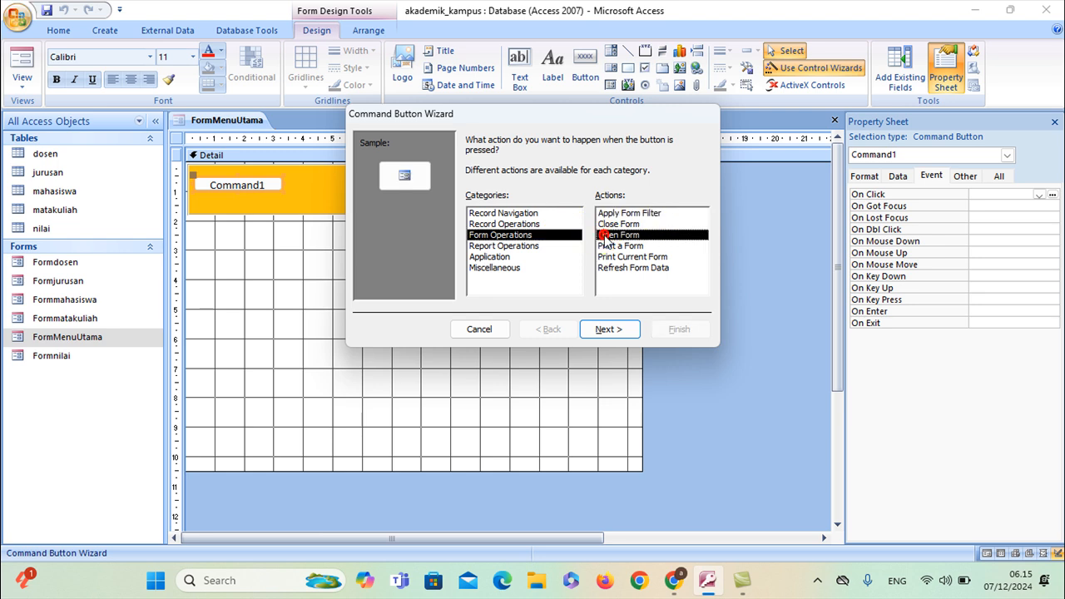
left_click(614, 331)
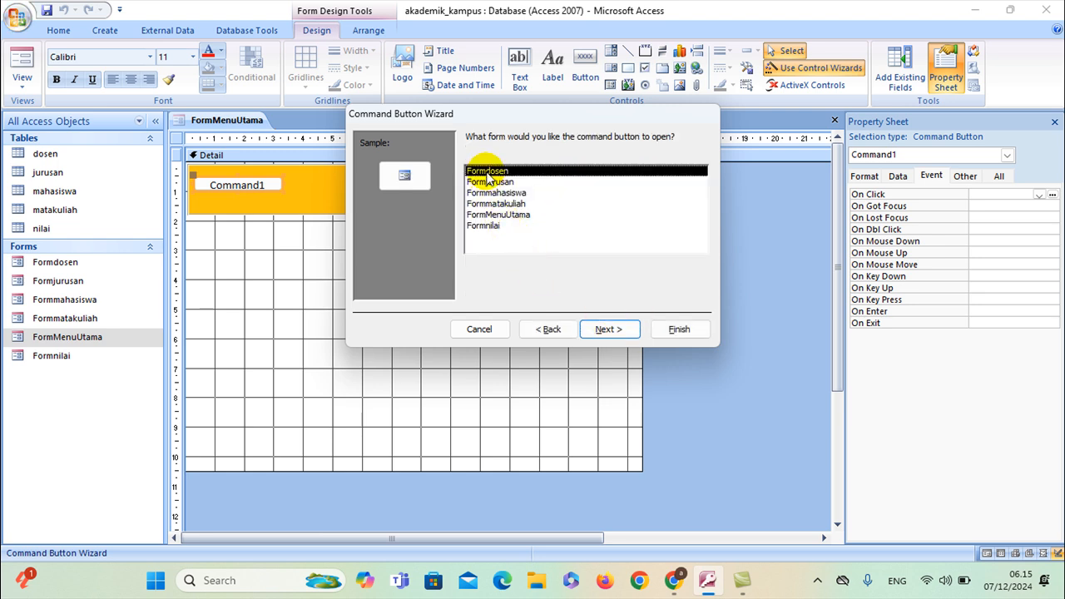
left_click(608, 330)
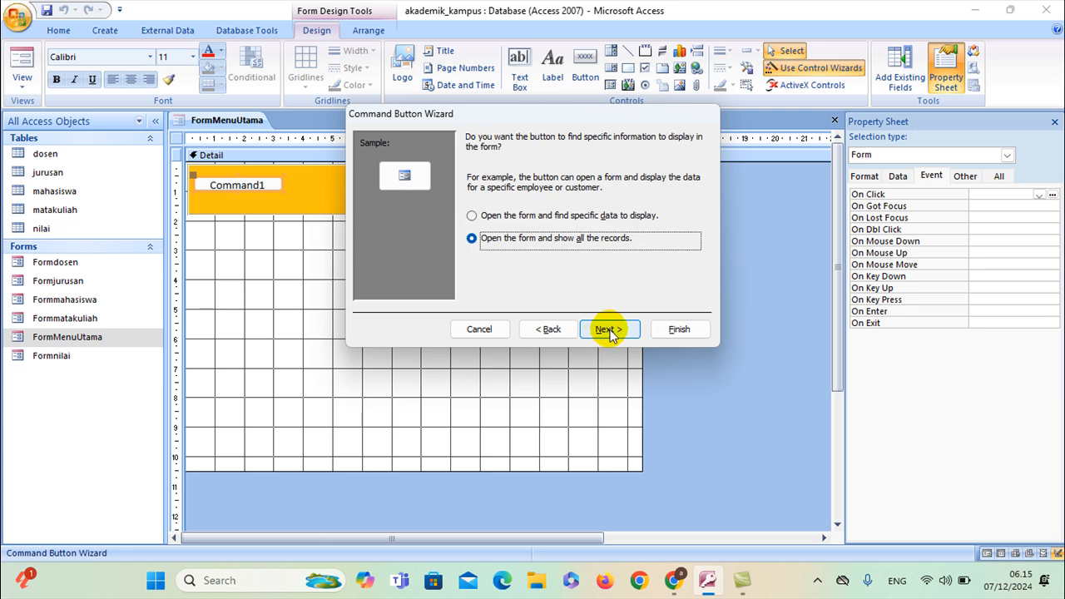
left_click(608, 330)
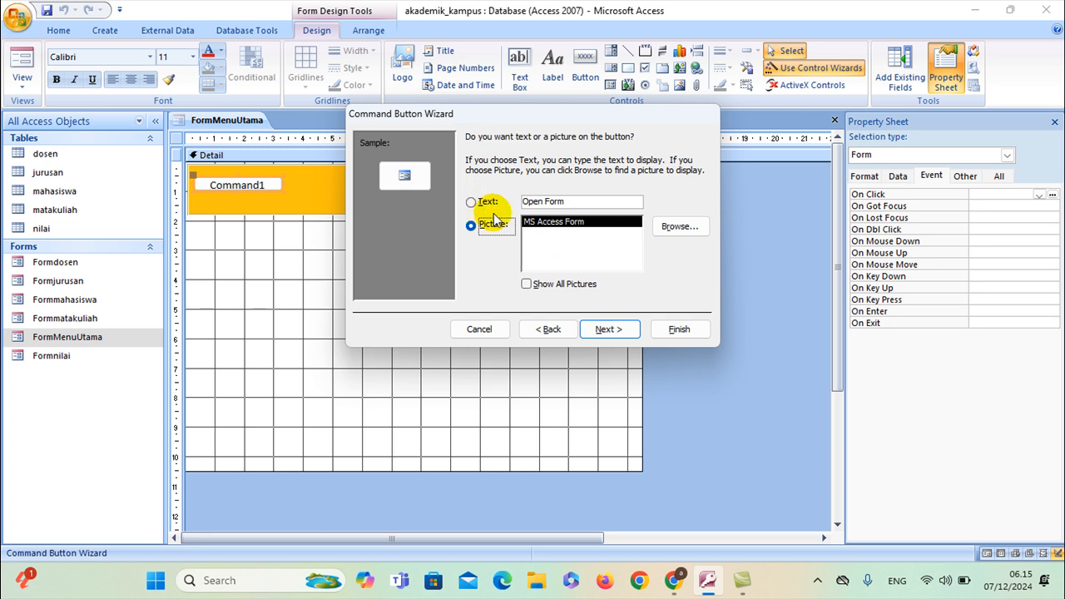
left_click(608, 329)
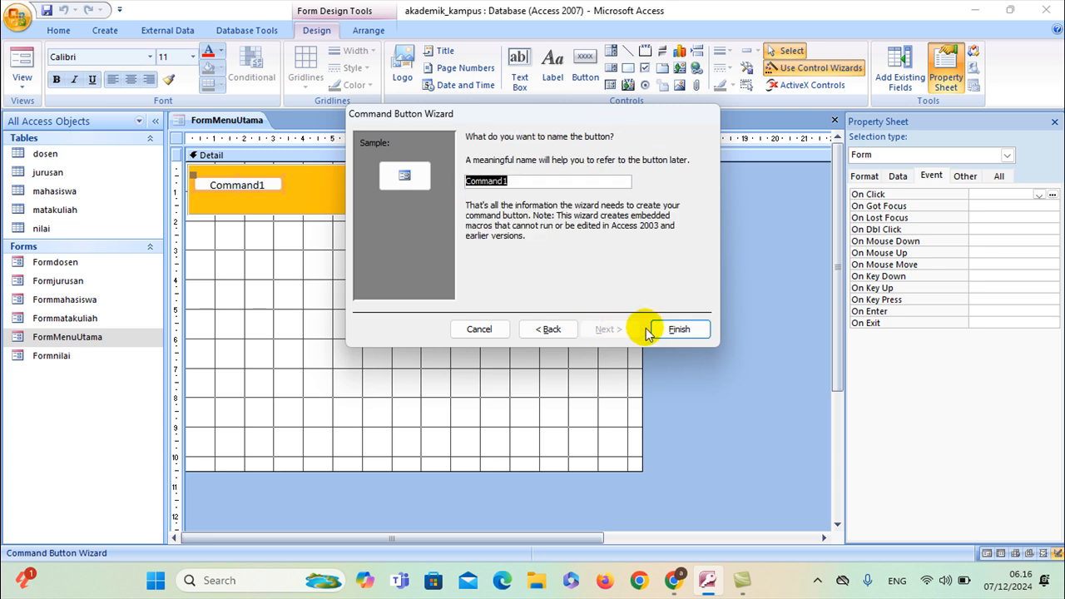
Finish the Command1 button and edit its caption in the Property Sheet
left_click(677, 329)
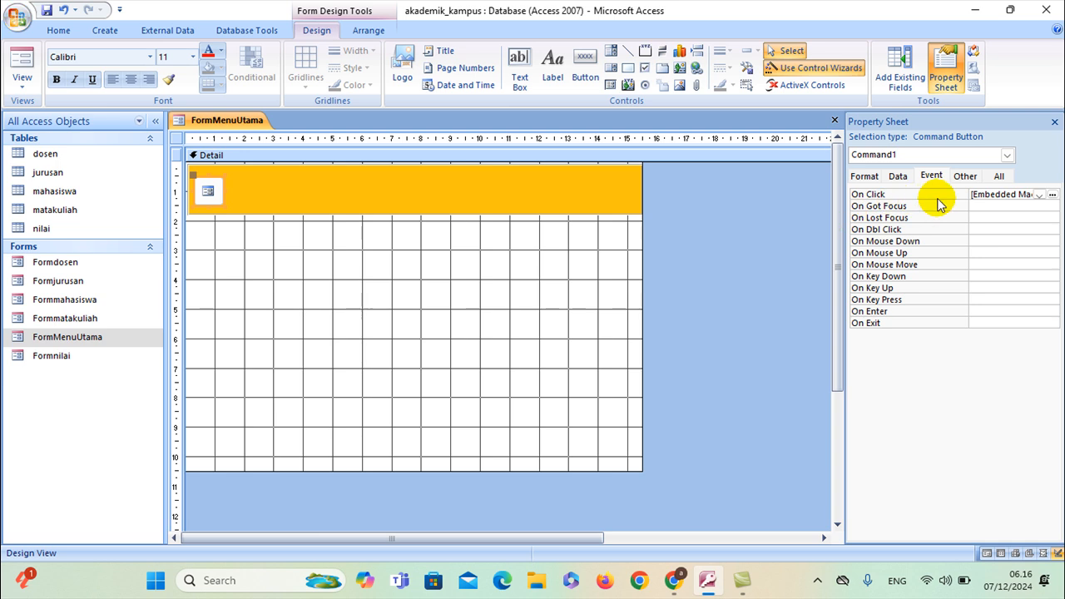
left_click(867, 176)
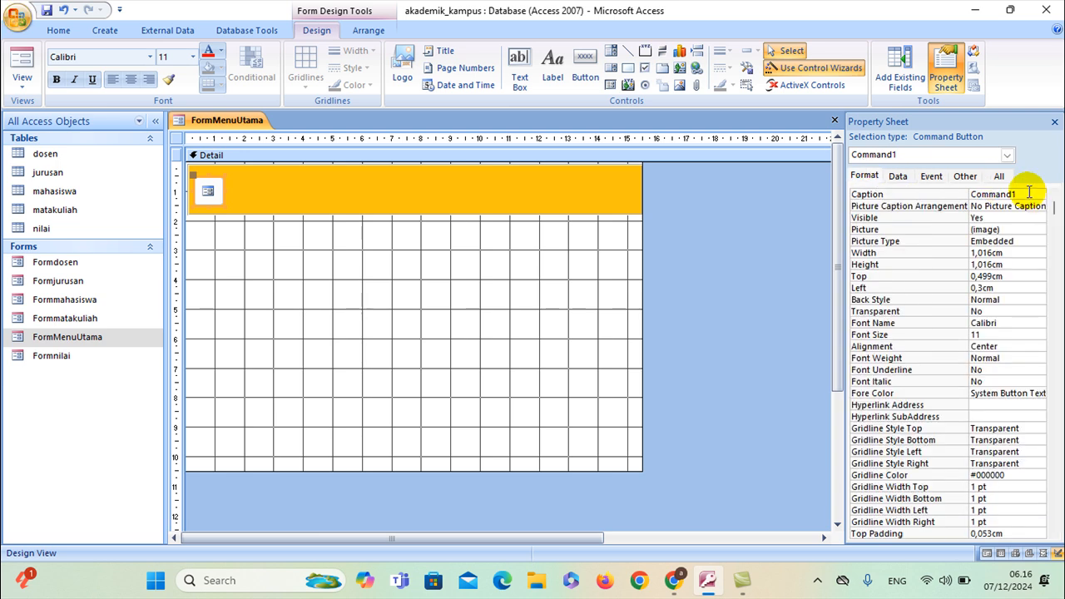
left_click(1028, 192)
left_click_drag(966, 183, 953, 186)
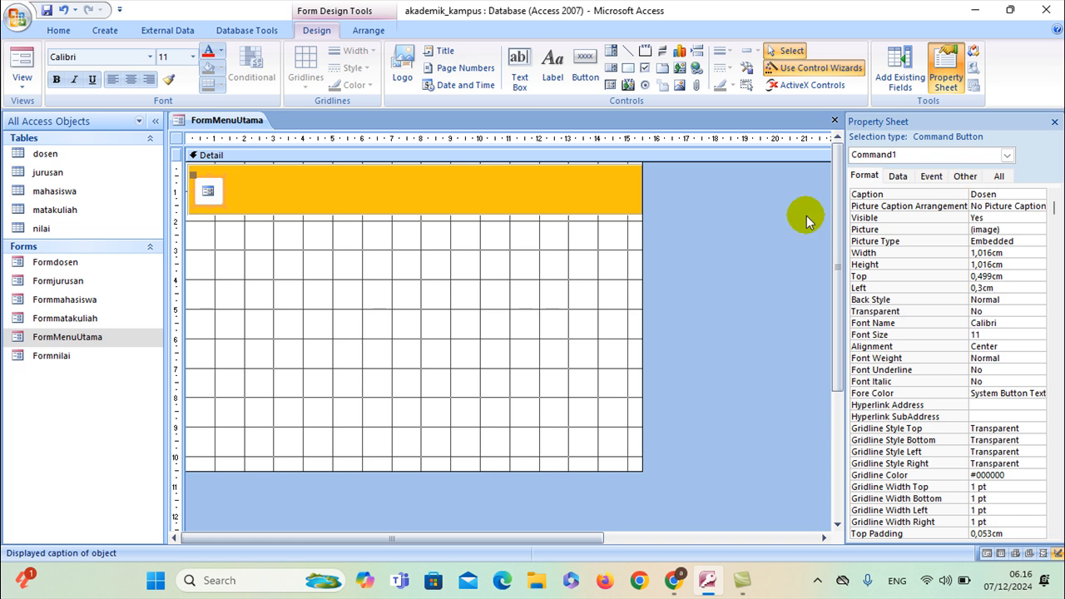
left_click(343, 238)
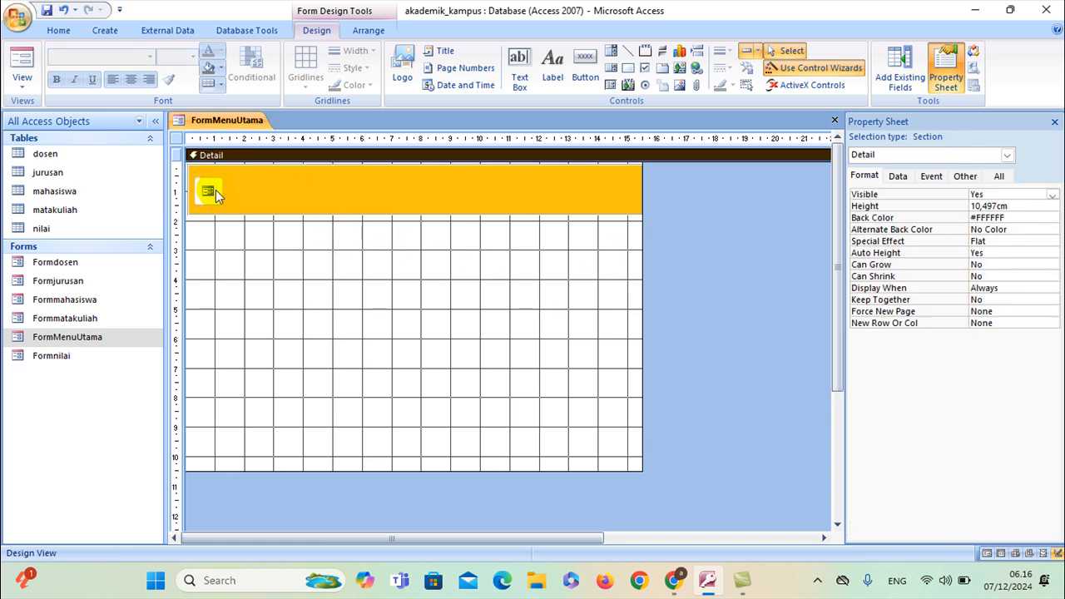
Set the button's Picture Caption Arrangement to Bottom
left_click(214, 191)
left_click(1016, 205)
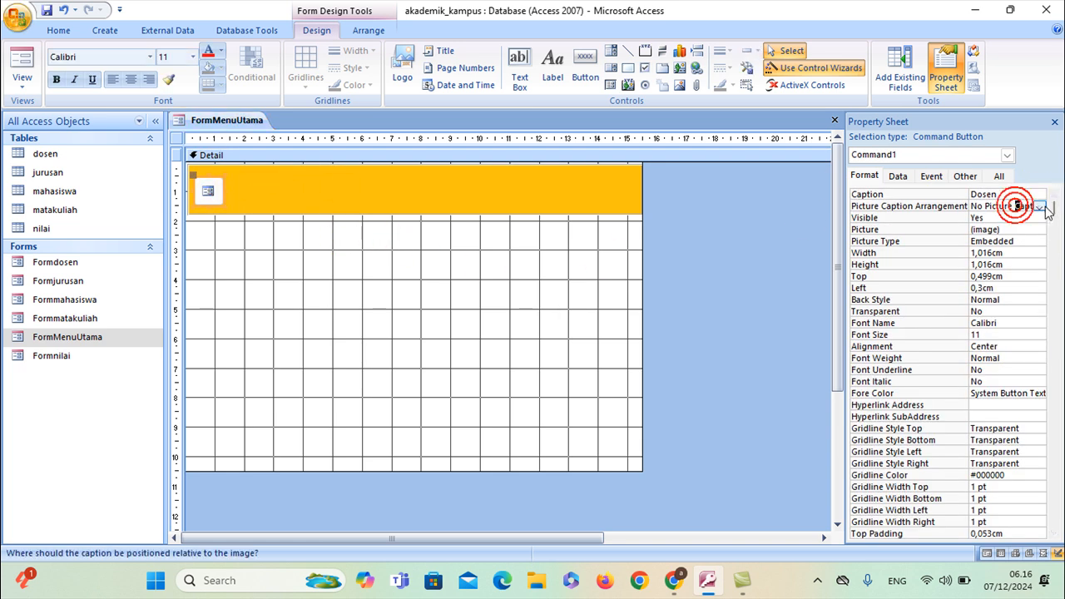
left_click(1038, 206)
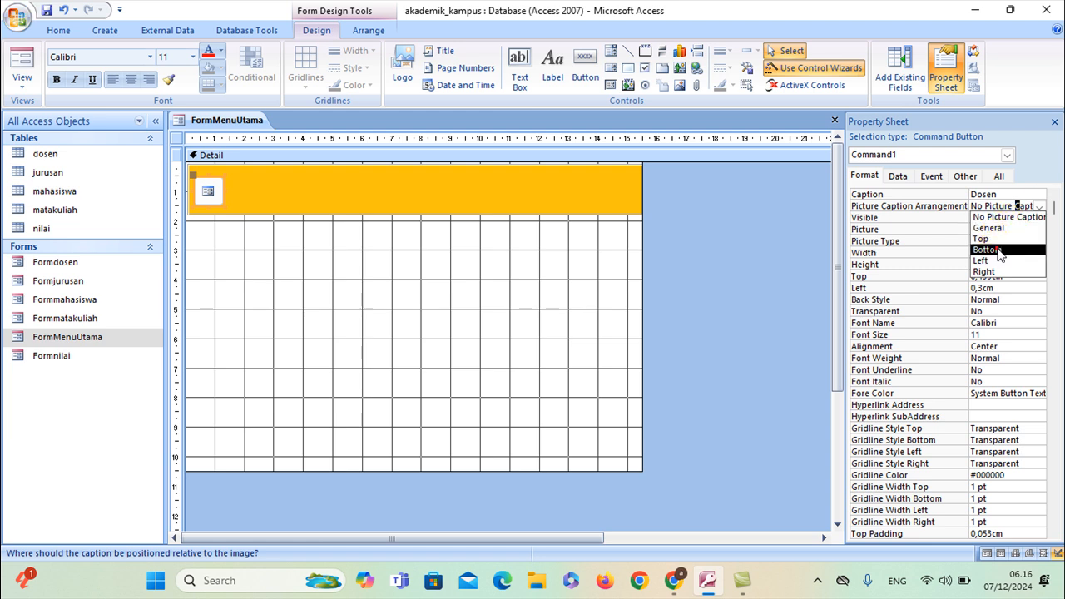
left_click(986, 250)
Widen the Dosen button, undoing an accidental move of the orange band
left_click(250, 200)
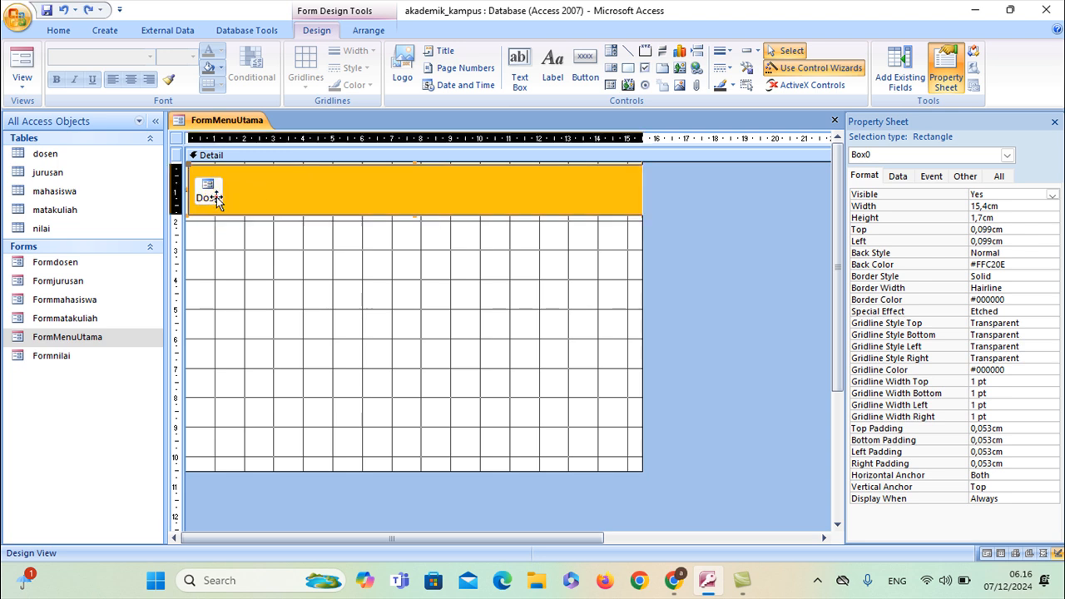
left_click(206, 252)
left_click(205, 205)
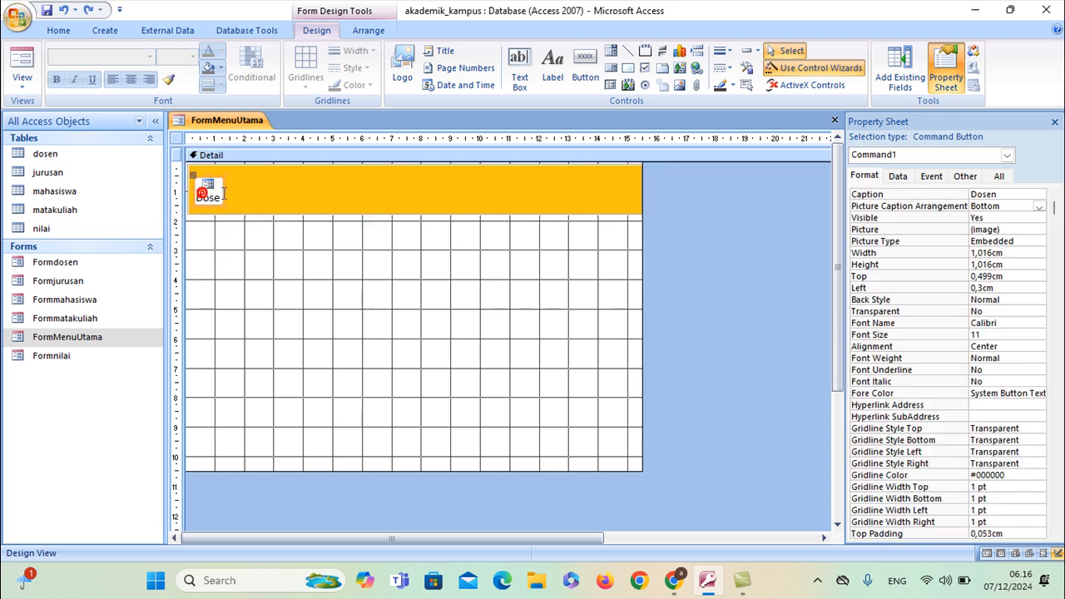
left_click_drag(225, 188, 238, 191)
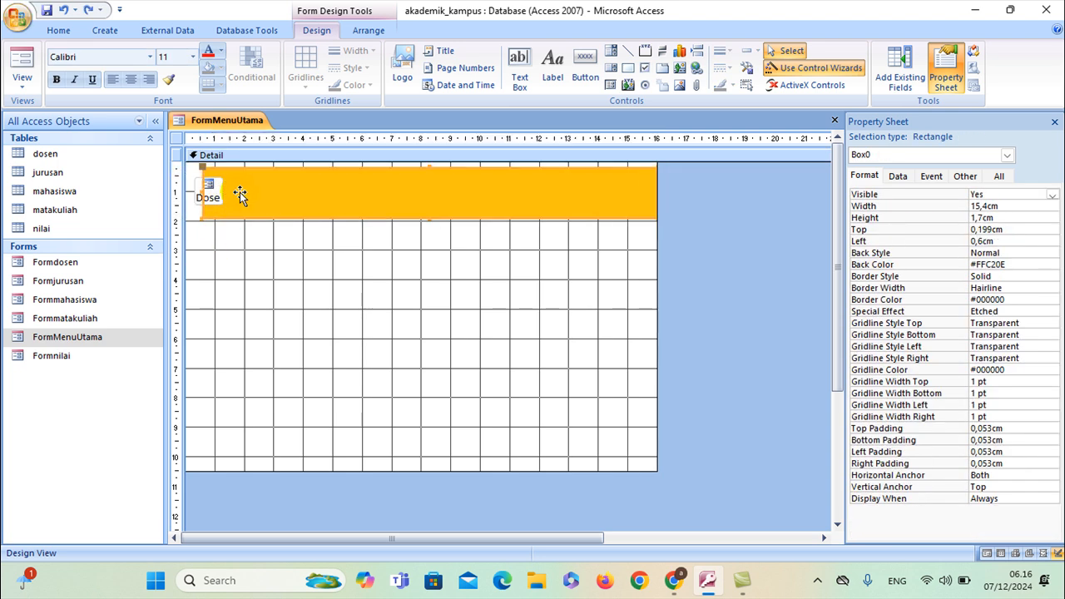
key("ctrl+z")
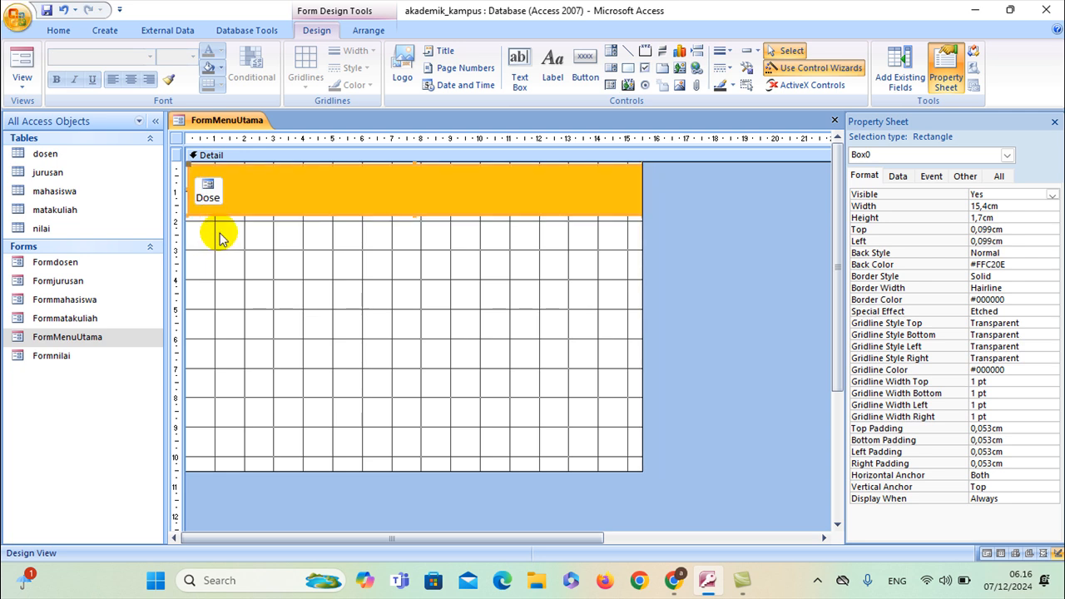
left_click(217, 232)
left_click(208, 194)
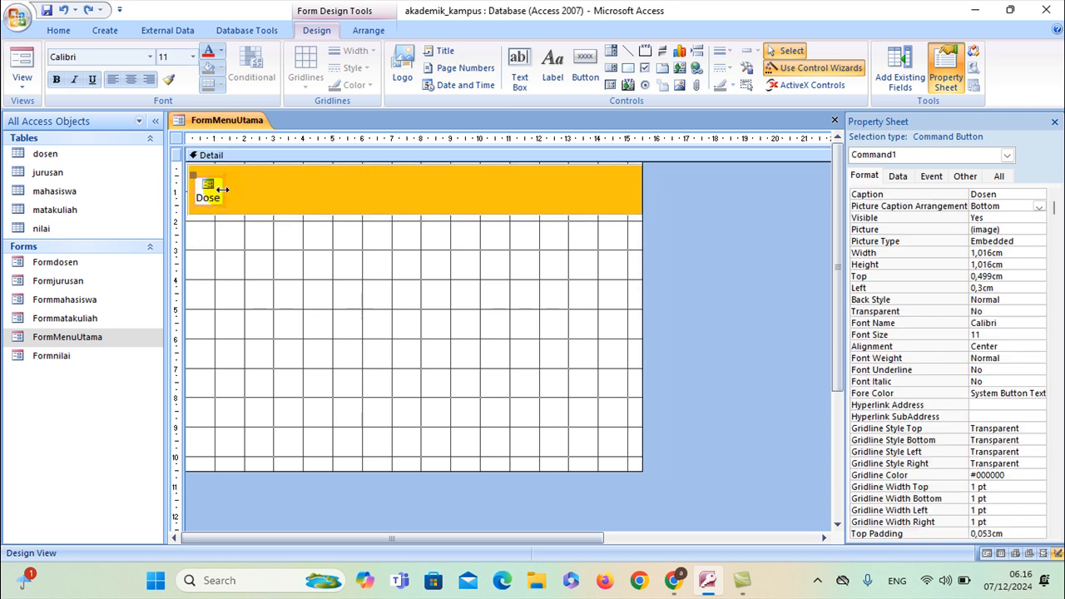
left_click_drag(238, 191, 214, 166)
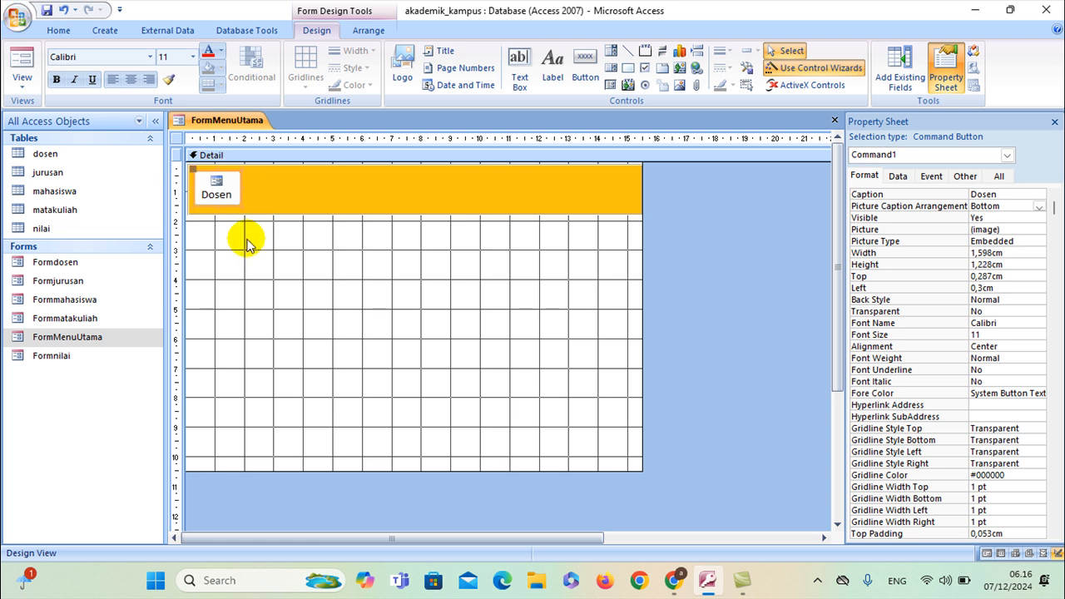
left_click(246, 239)
Caption the button Data Dosen and widen it to 2,312 cm so the text fits
left_click(215, 186)
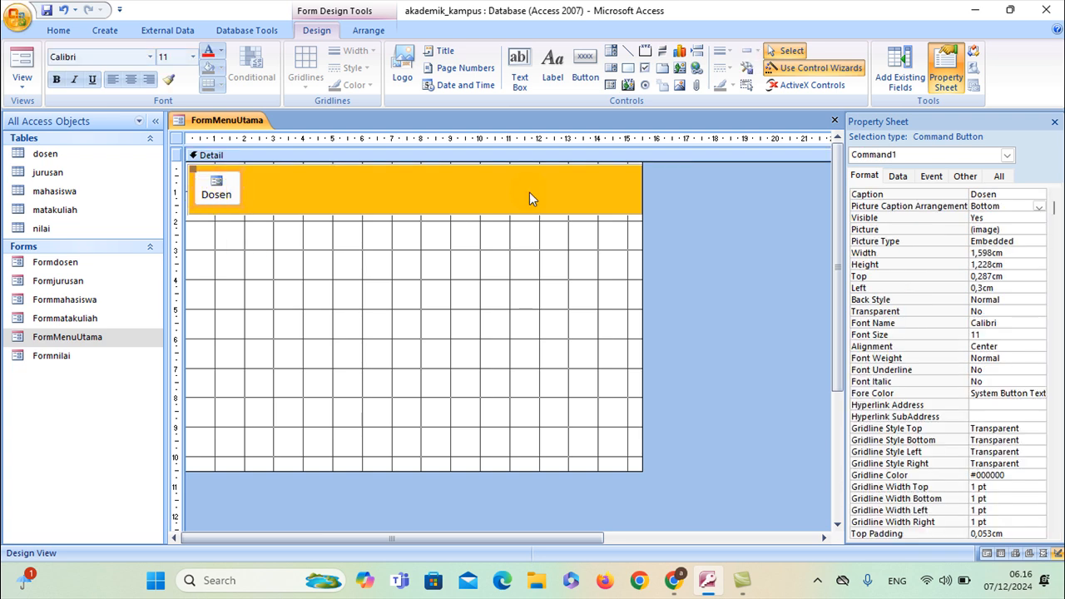
left_click(972, 193)
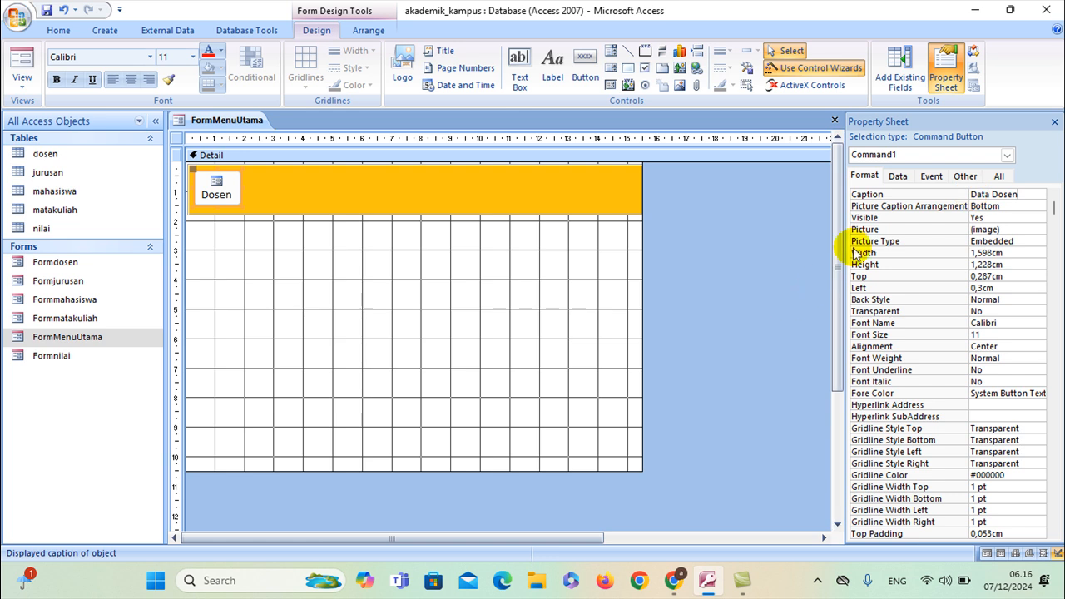
left_click(467, 266)
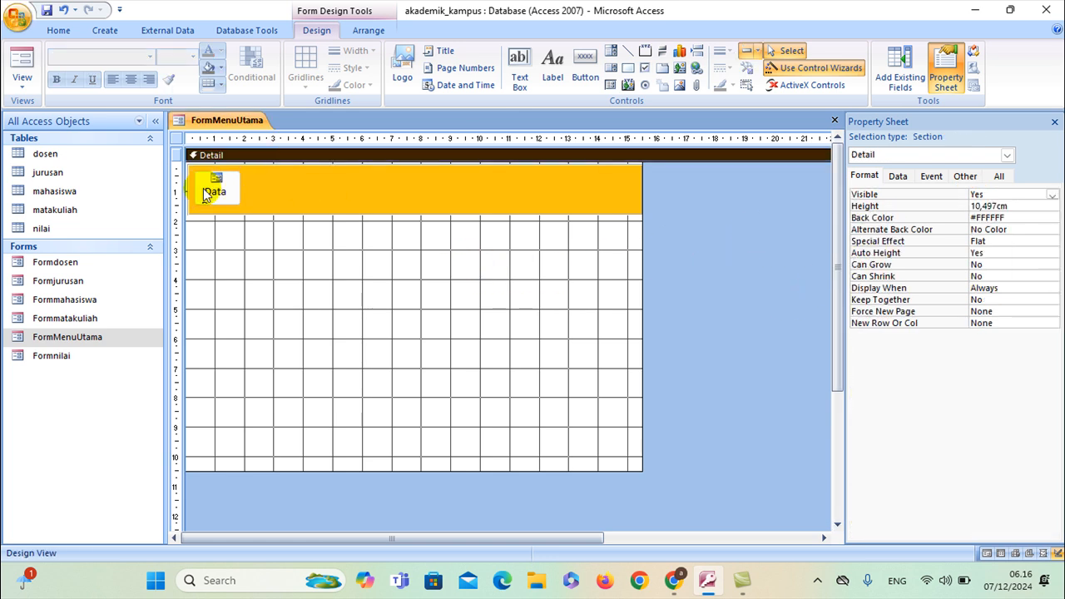
left_click(218, 191)
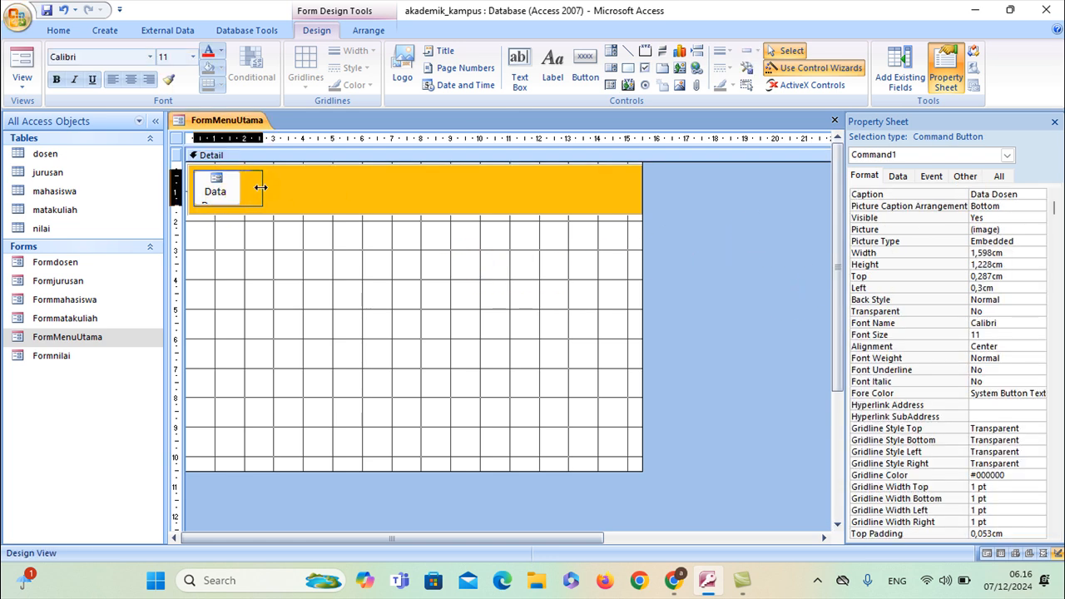
left_click_drag(260, 188, 268, 189)
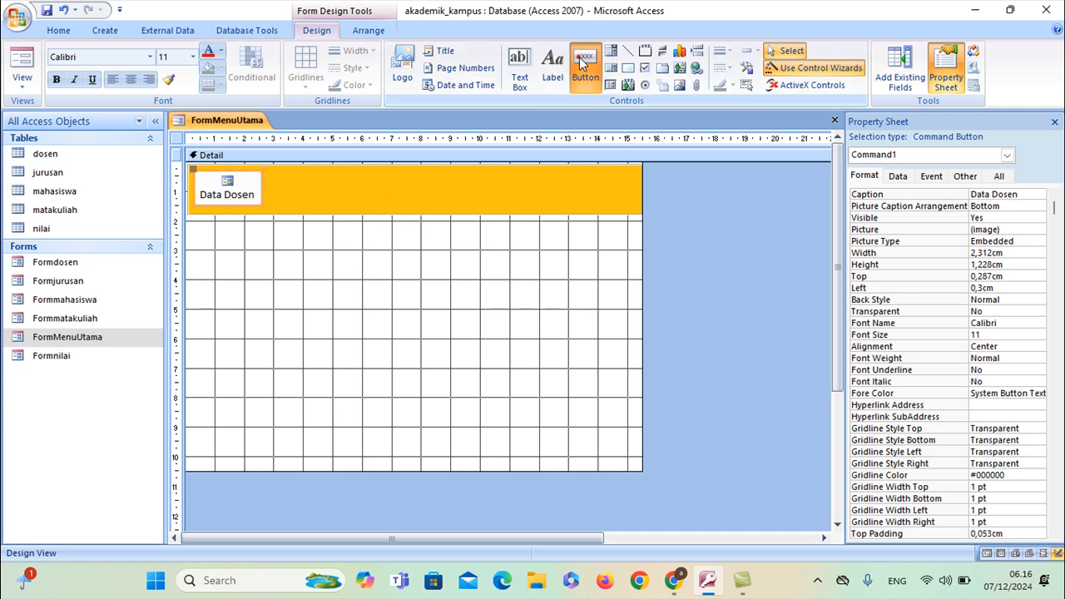
left_click(582, 63)
Add a second button beside Data Dosen that opens Formjurusan
left_click(267, 172)
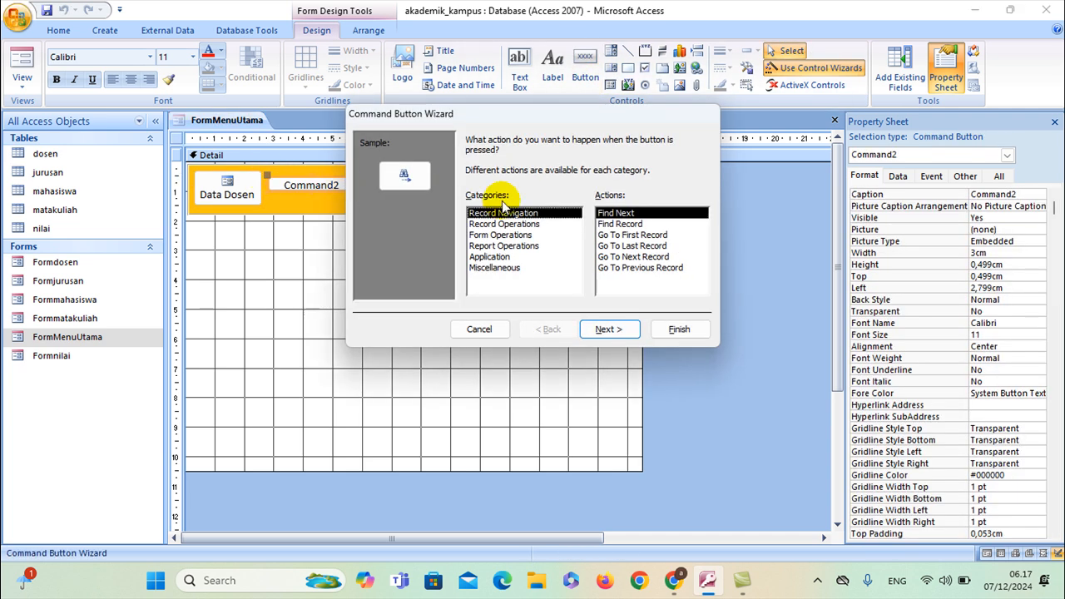
left_click(500, 235)
left_click(618, 235)
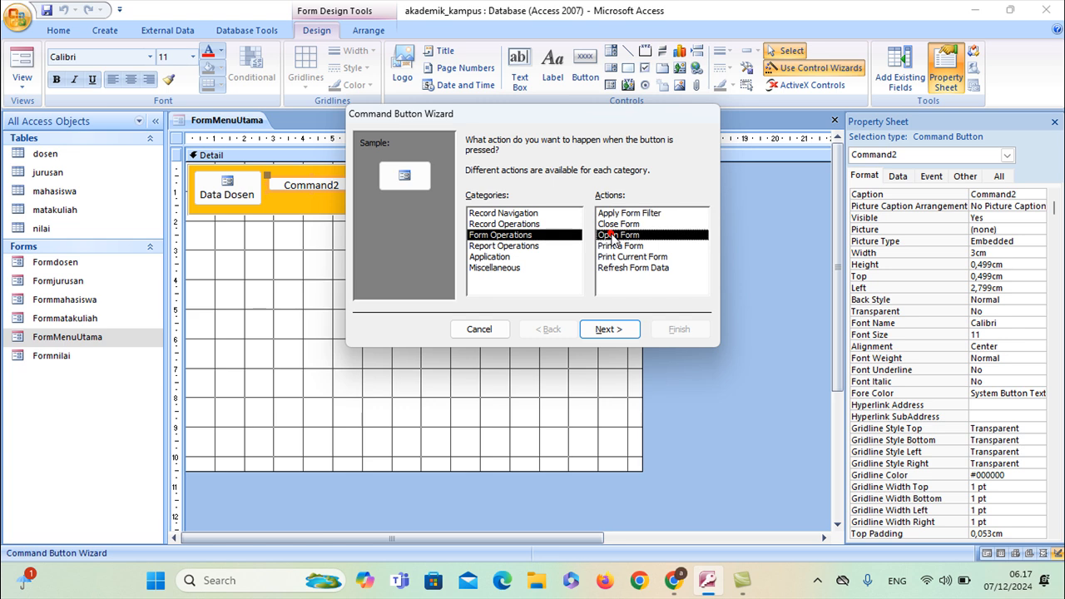
left_click(609, 330)
left_click(504, 182)
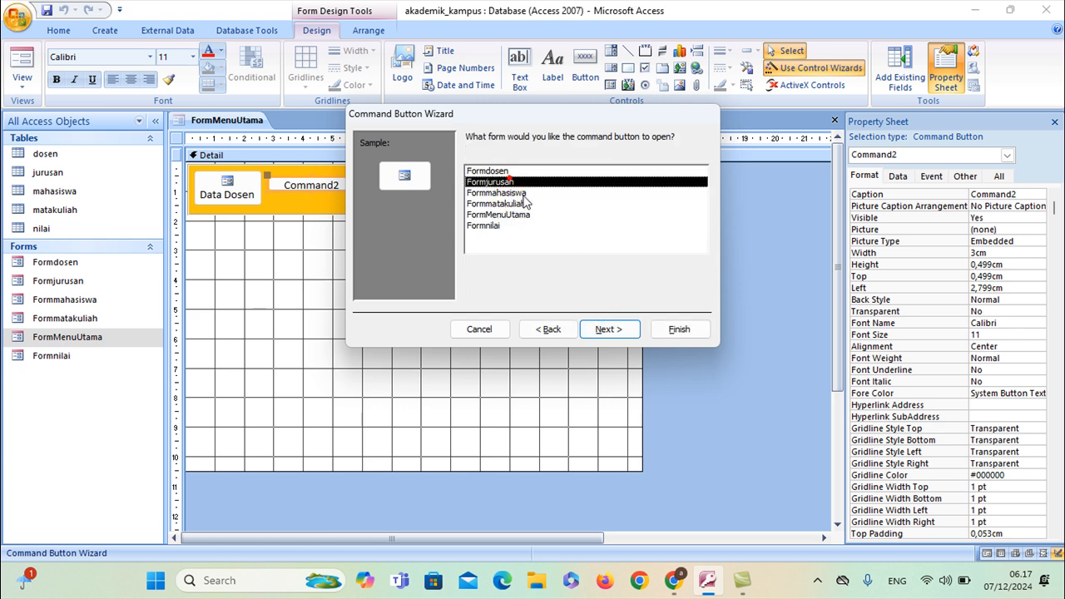
left_click(605, 331)
left_click(604, 329)
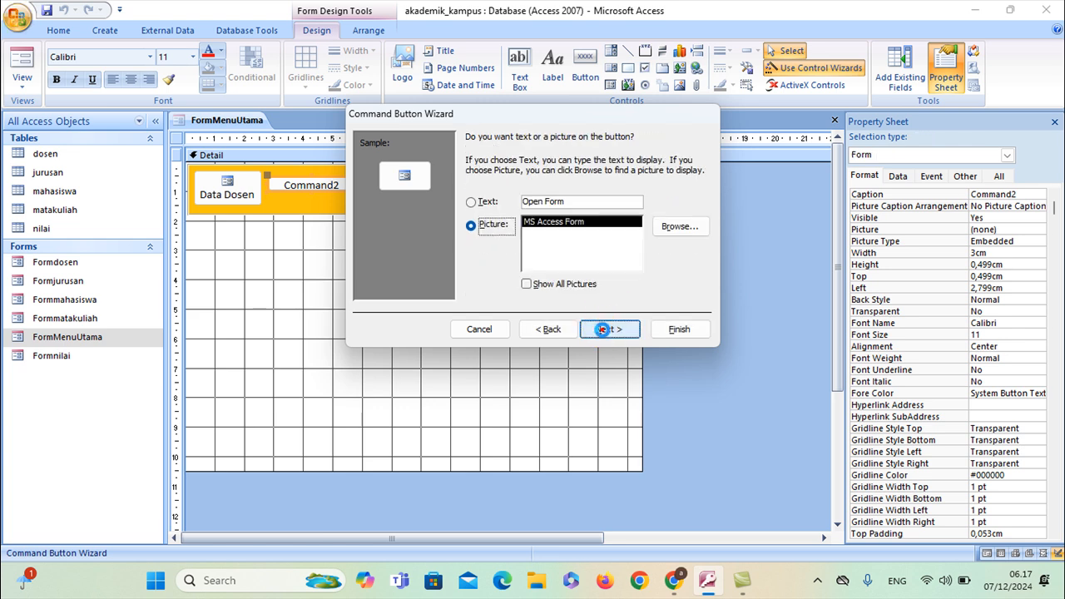
left_click(602, 329)
left_click(674, 330)
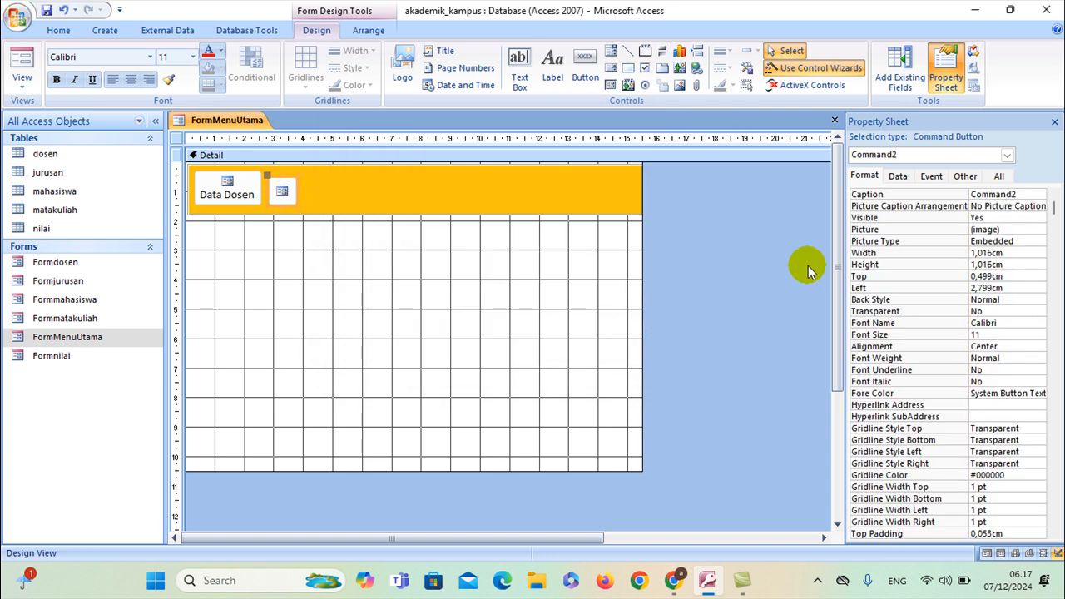
Caption it Data Jurusan below its picture and widen it to 2,603 cm
left_click(1027, 194)
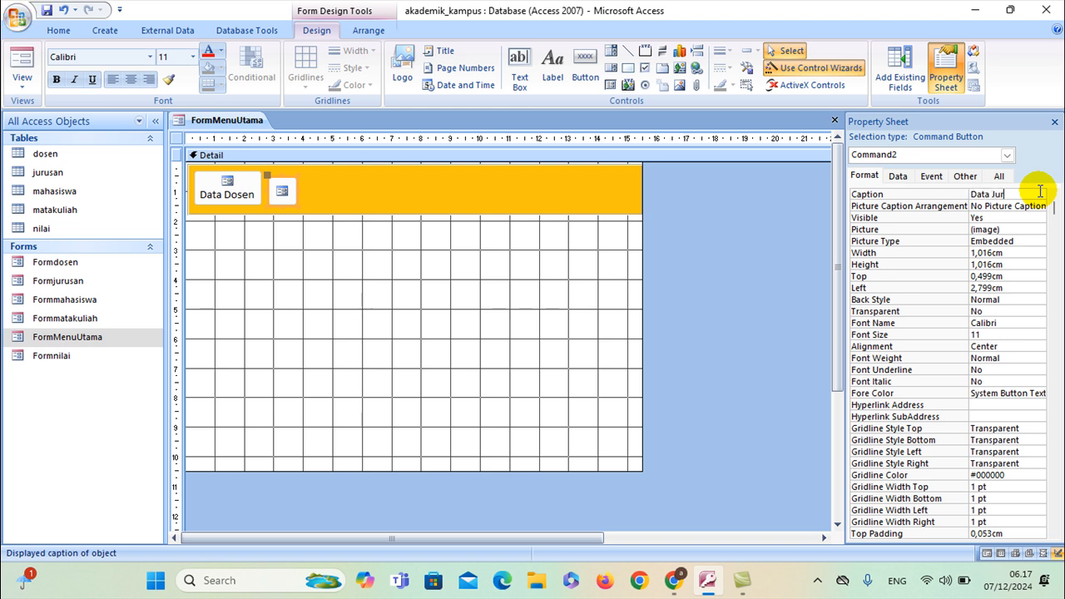
left_click(1044, 207)
left_click(1044, 207)
left_click(1043, 208)
left_click(998, 250)
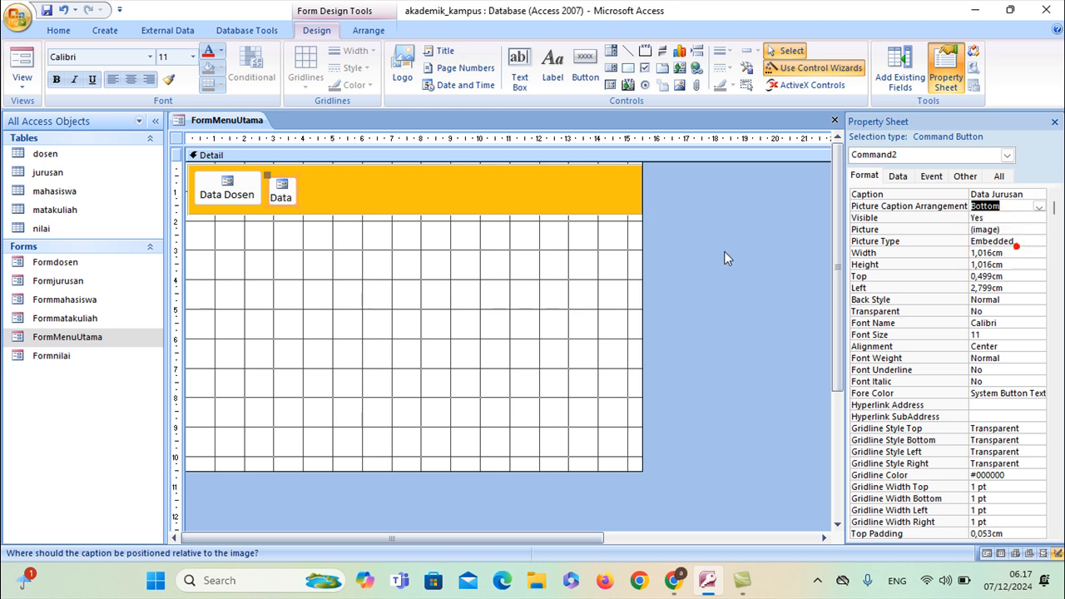
left_click_drag(295, 187, 308, 169)
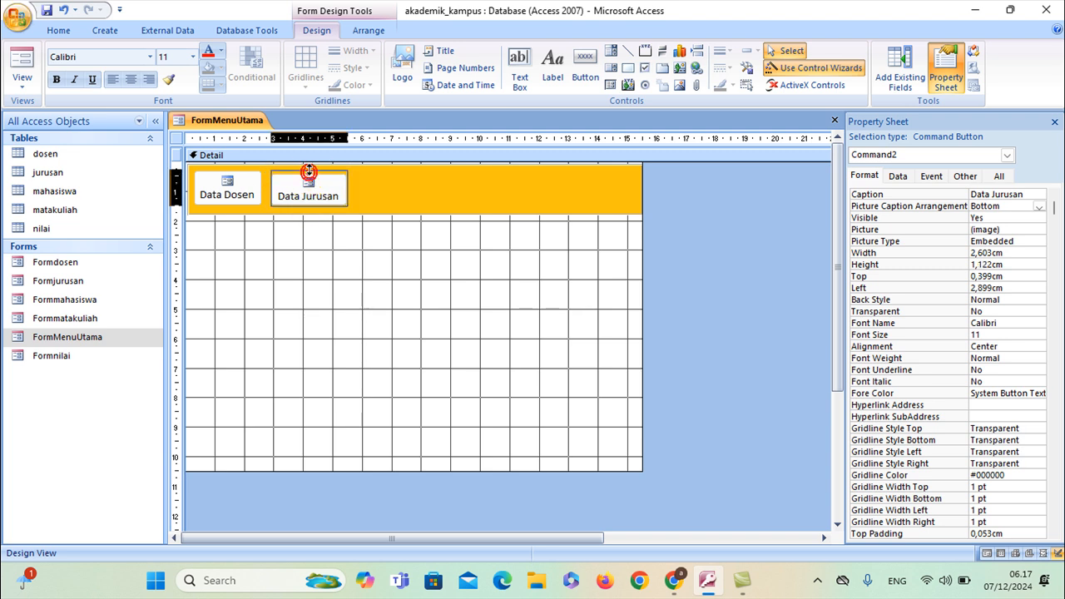
Add a third button in the orange band that opens Formmahasiswa
left_click(585, 66)
left_click(368, 175)
left_click(511, 234)
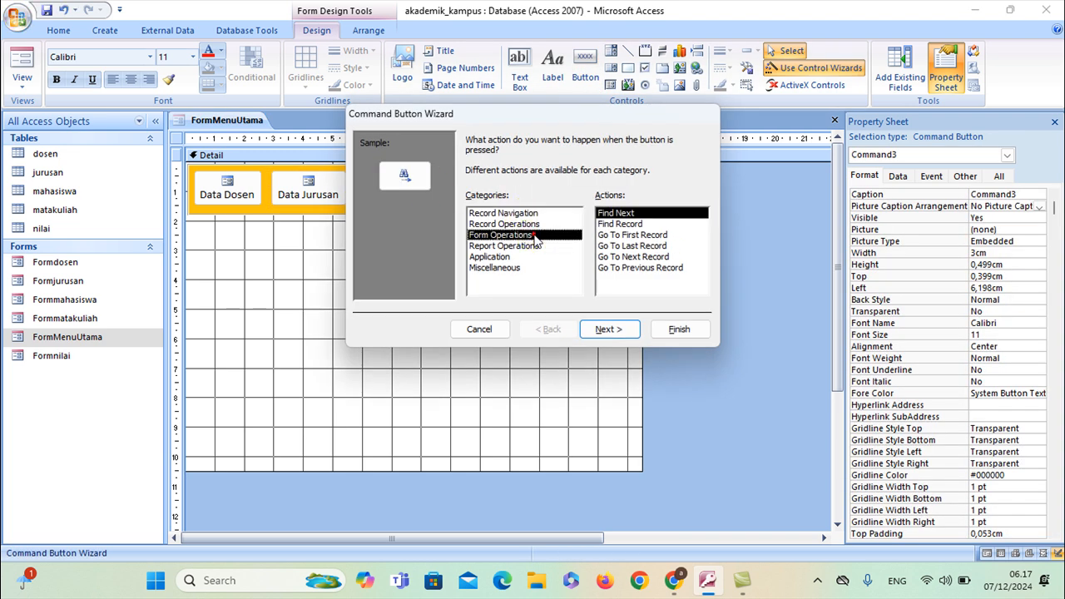
left_click(606, 236)
left_click(610, 329)
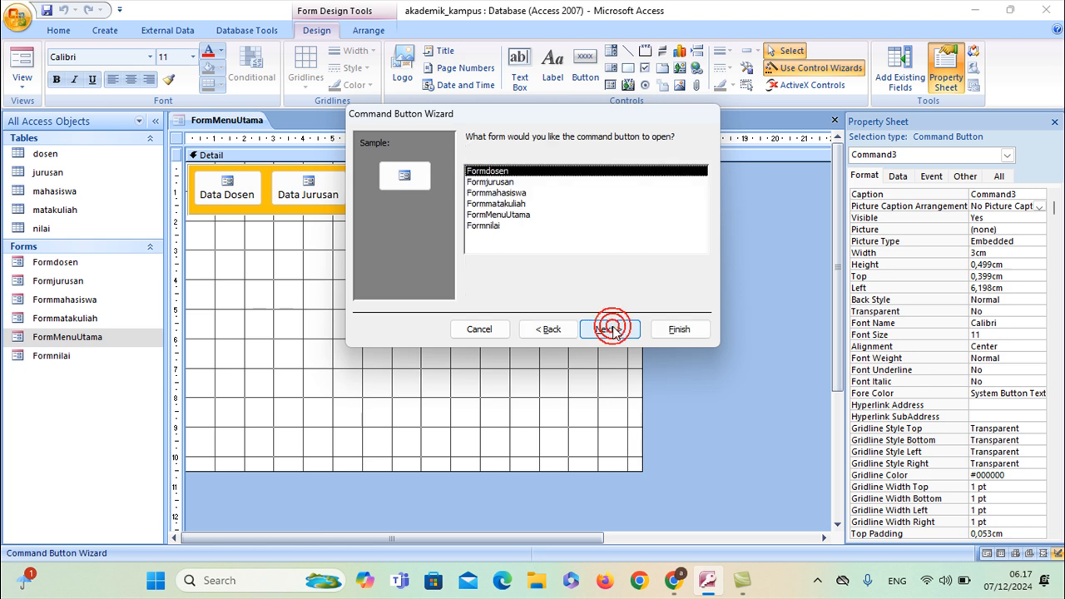
left_click(501, 193)
left_click(605, 331)
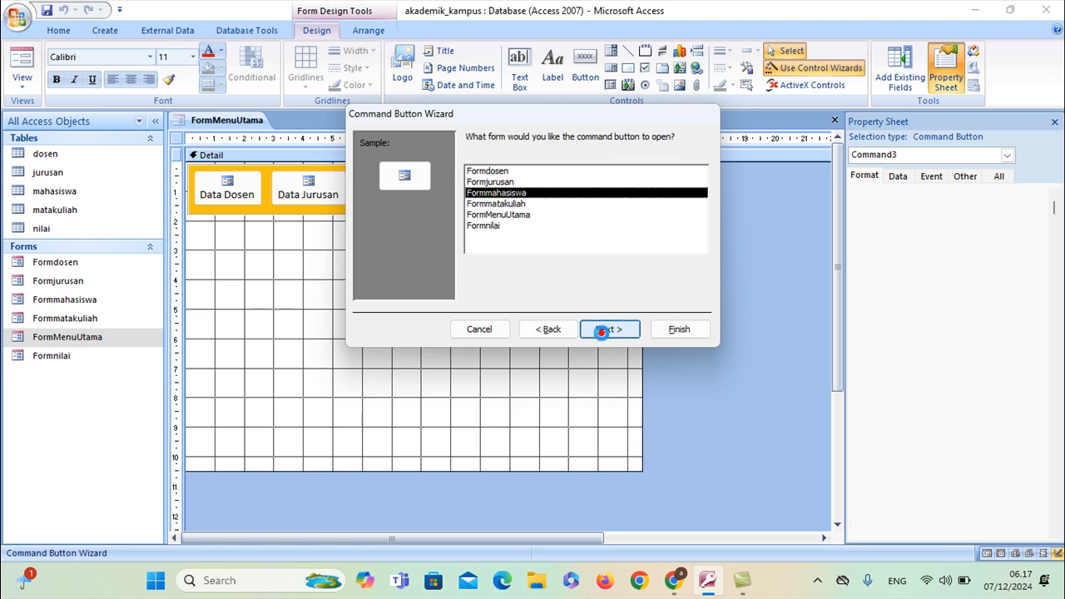
left_click(606, 330)
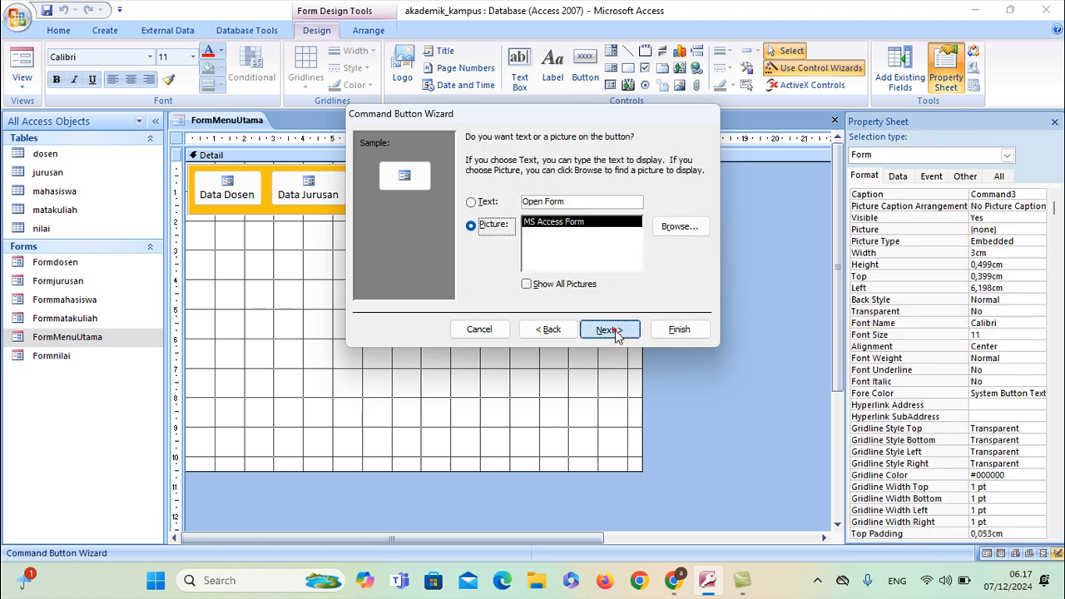
left_click(608, 330)
left_click(679, 330)
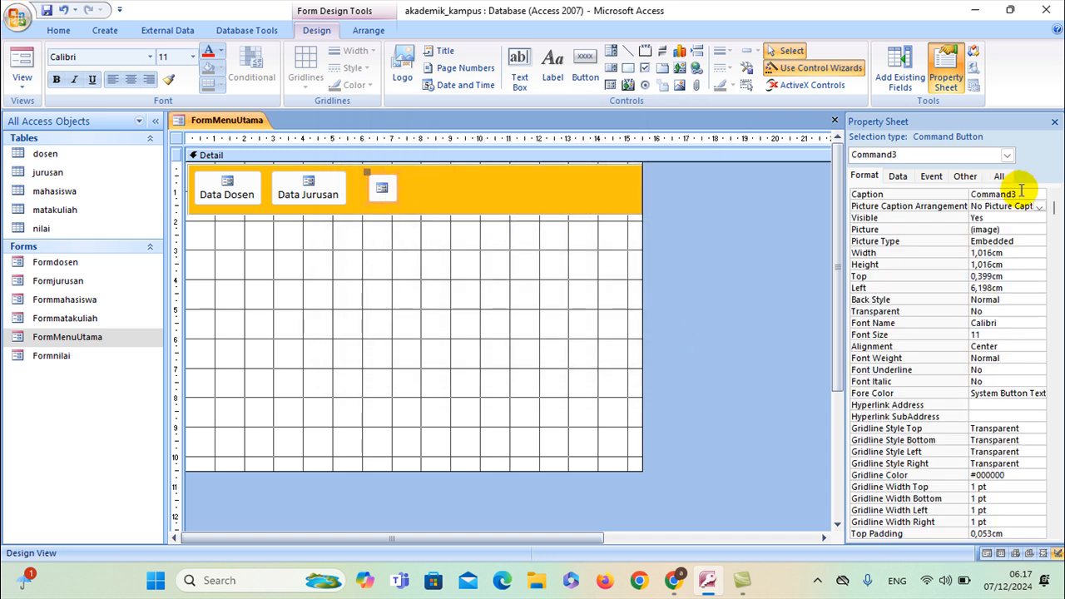
Caption it Data Mahasiswa below its picture, widen it to 3,079 cm and align it with the others
left_click(953, 196)
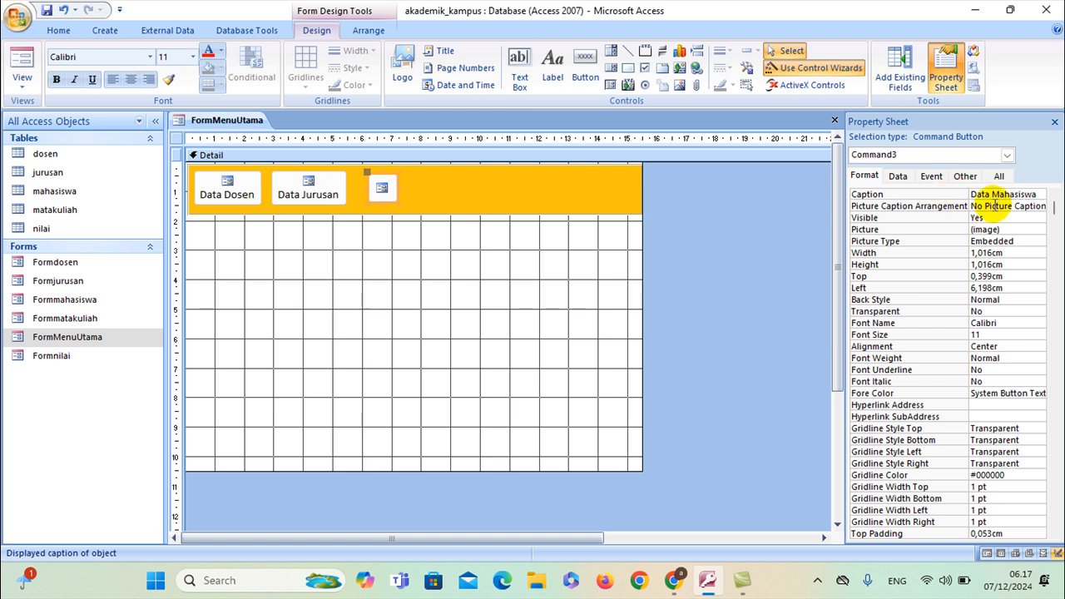
left_click(1039, 206)
left_click(1039, 207)
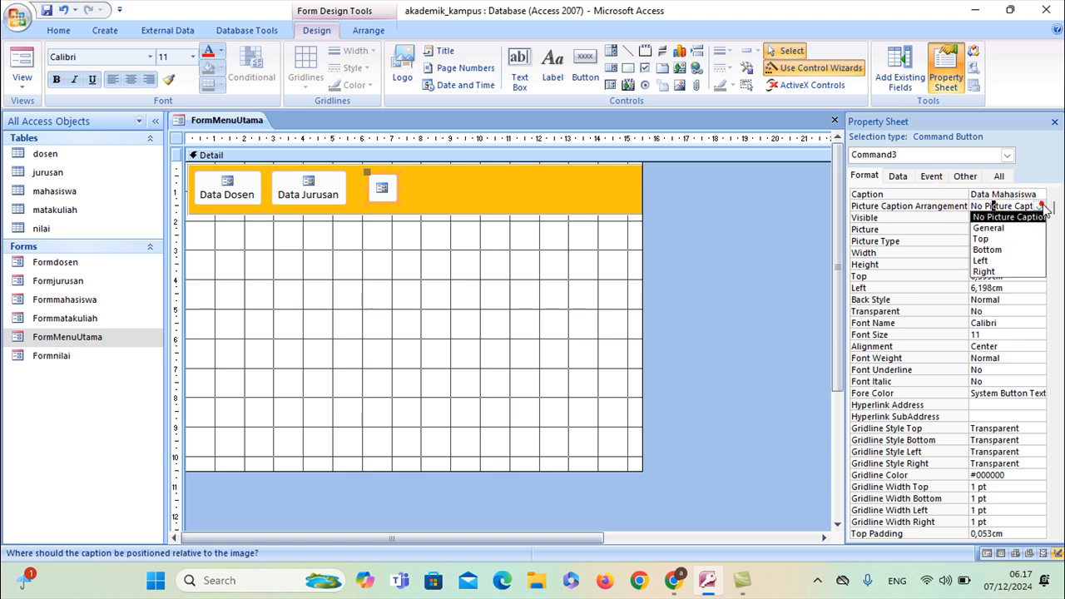
left_click(988, 249)
left_click(398, 186)
left_click_drag(422, 191, 415, 169)
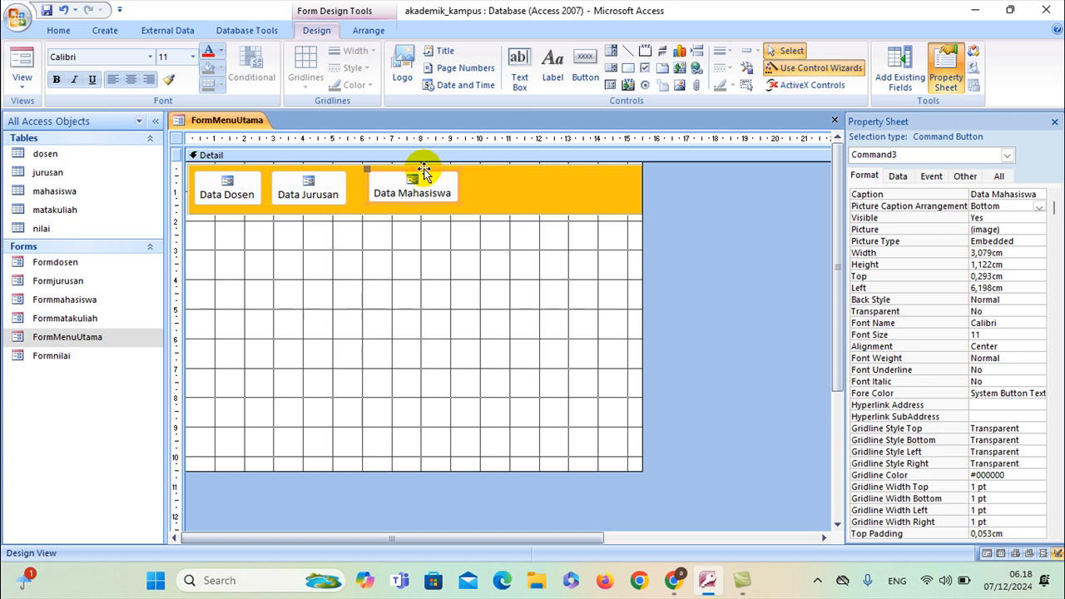
left_click_drag(411, 169, 400, 172)
left_click(437, 253)
left_click(398, 186)
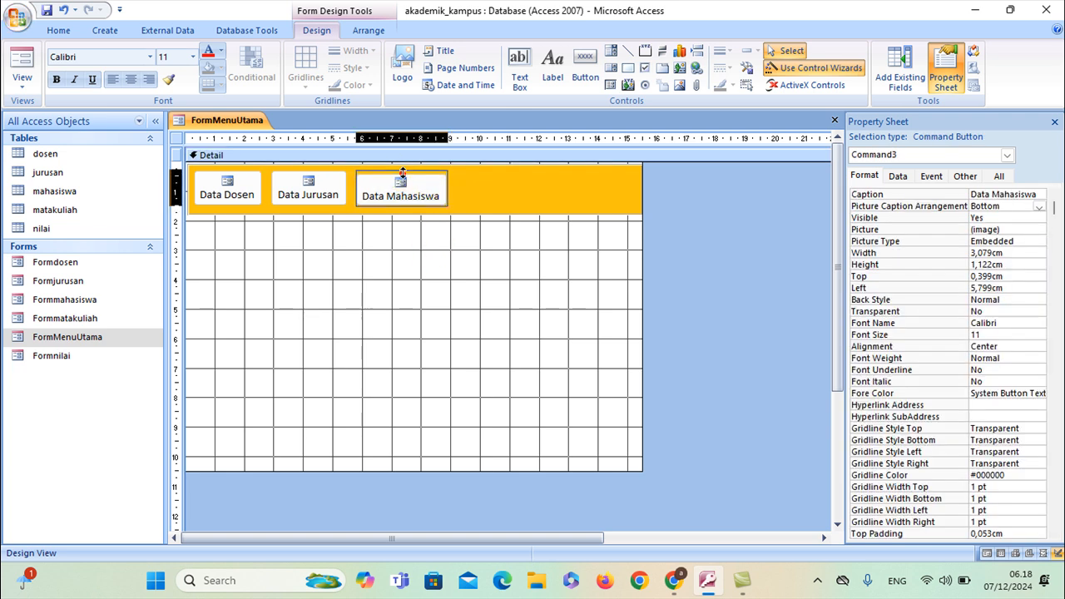
left_click(582, 74)
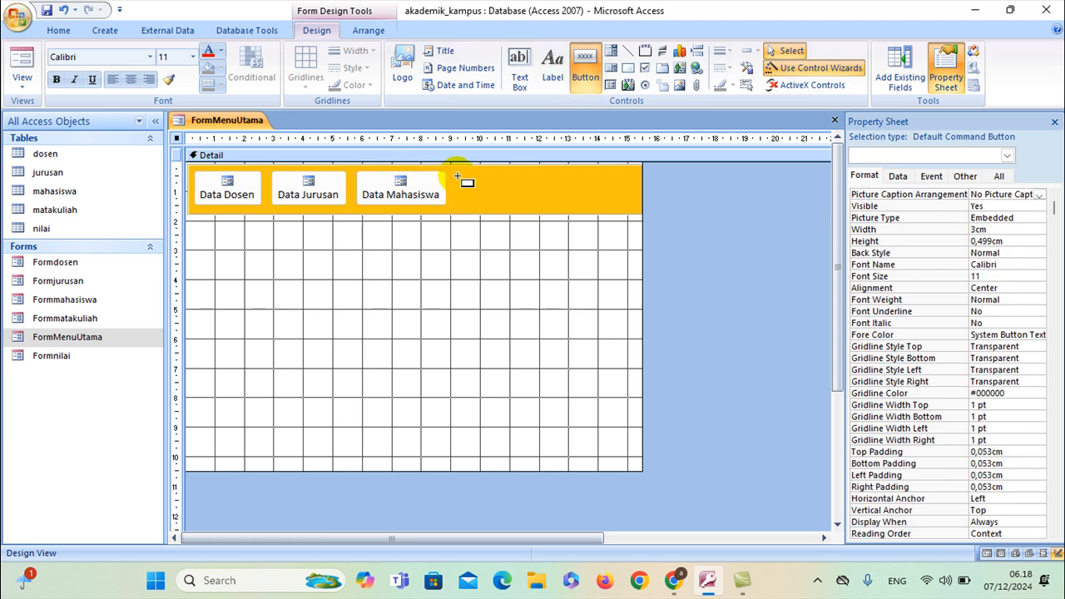
Draw a fourth button in the orange band that opens Formmatakuliah, showing all records
left_click(465, 179)
left_click(516, 234)
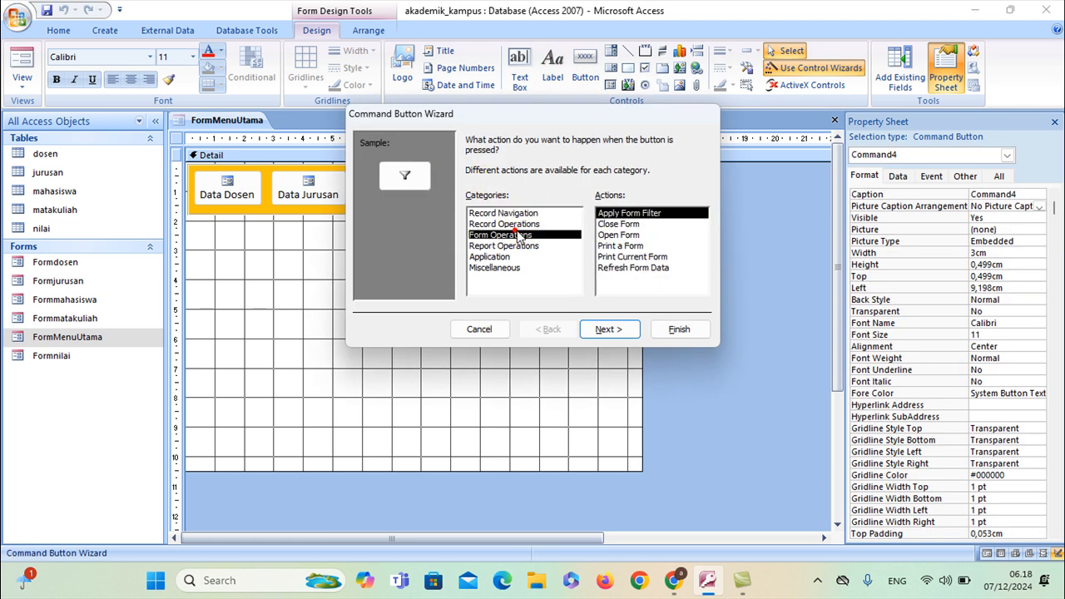
left_click(614, 235)
left_click(612, 329)
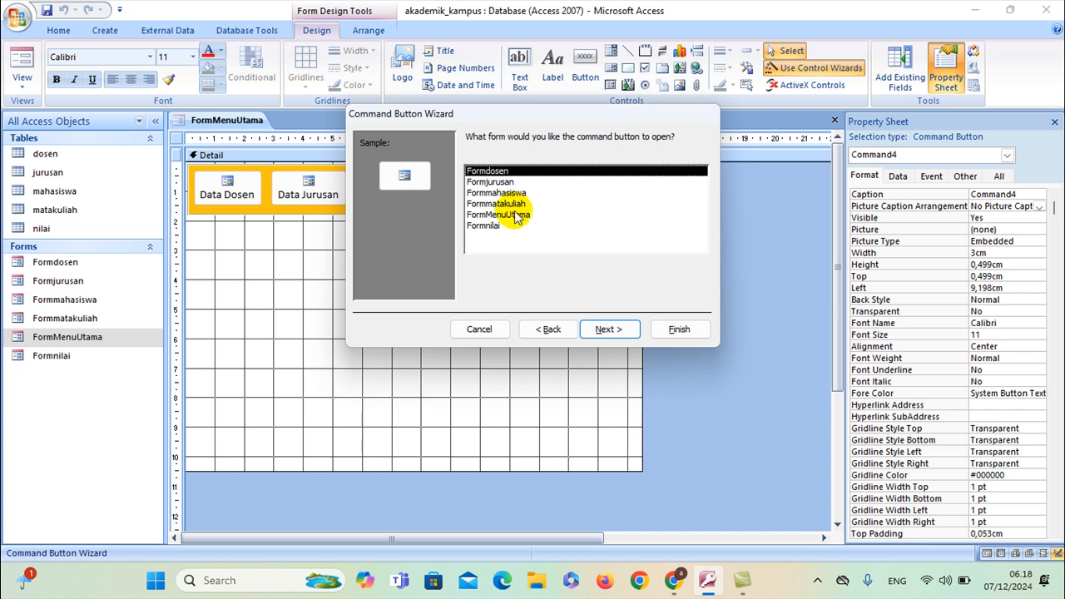
left_click(514, 204)
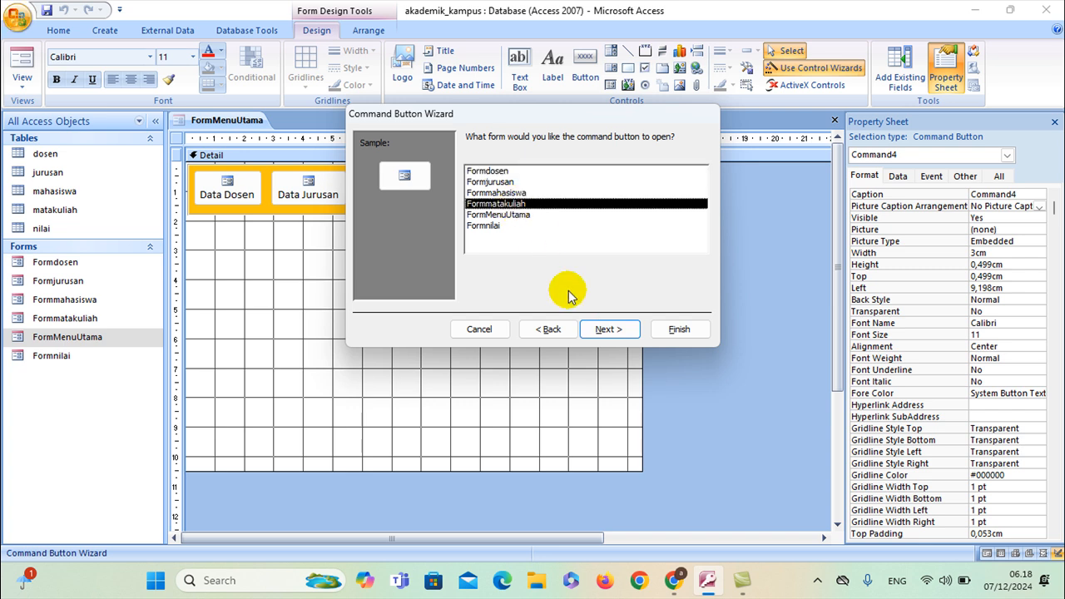
left_click(603, 330)
left_click(605, 330)
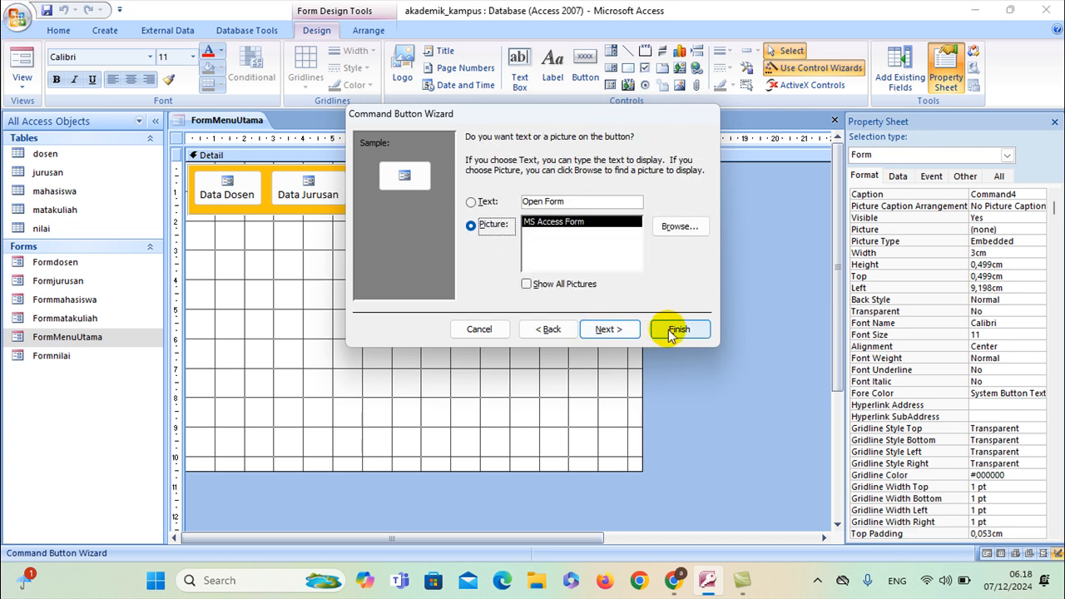
left_click(619, 329)
left_click(666, 330)
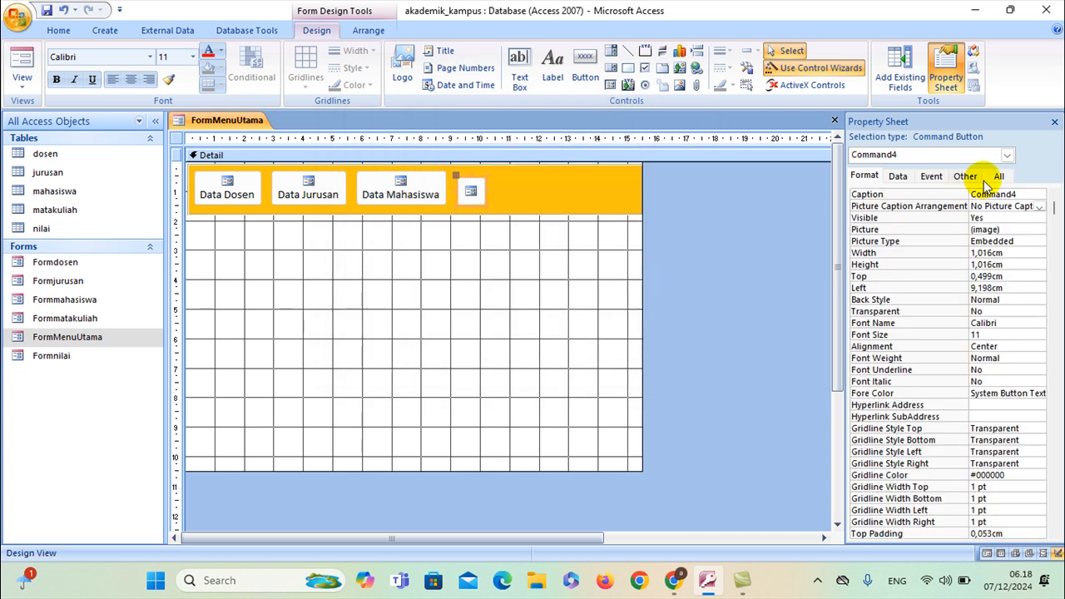
Caption the button 'Data Matakuliah' below its picture and widen it to fit
left_click(1024, 194)
left_click(959, 199)
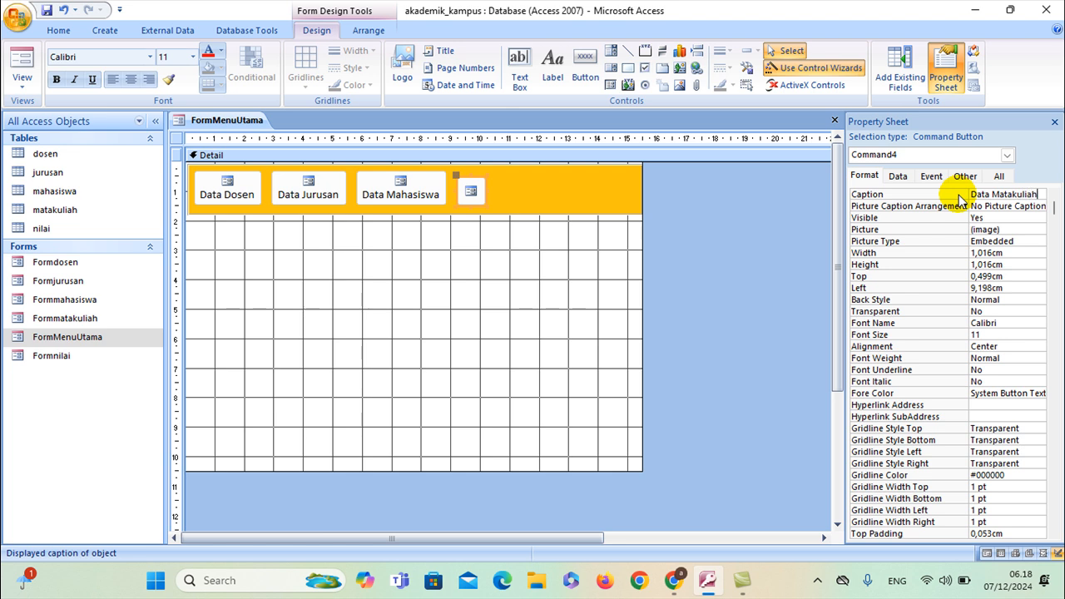
left_click(1011, 207)
left_click(1038, 206)
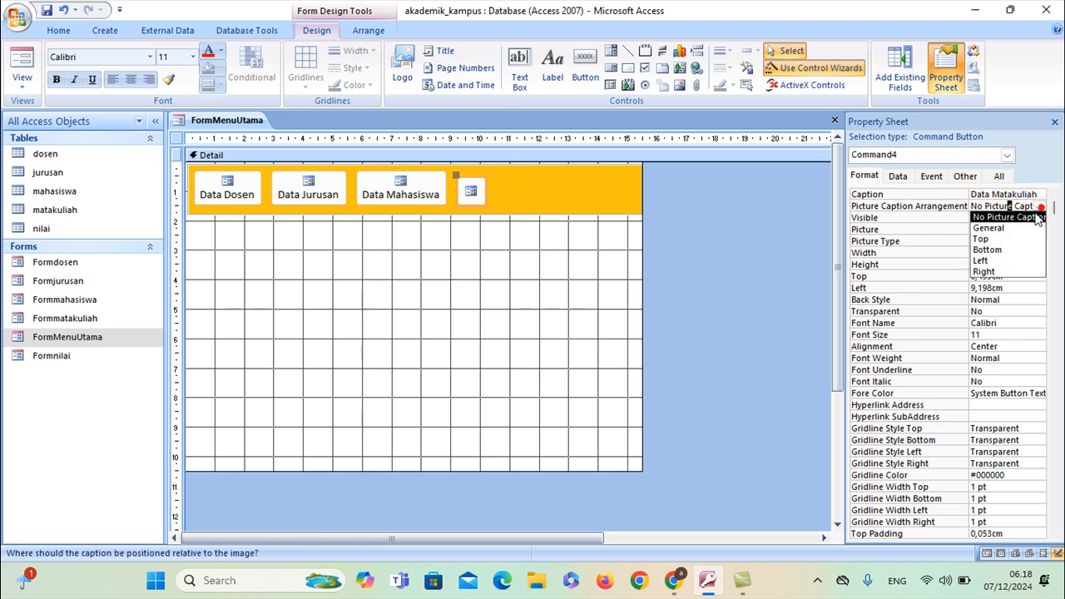
left_click(1019, 250)
left_click_drag(488, 194, 550, 191)
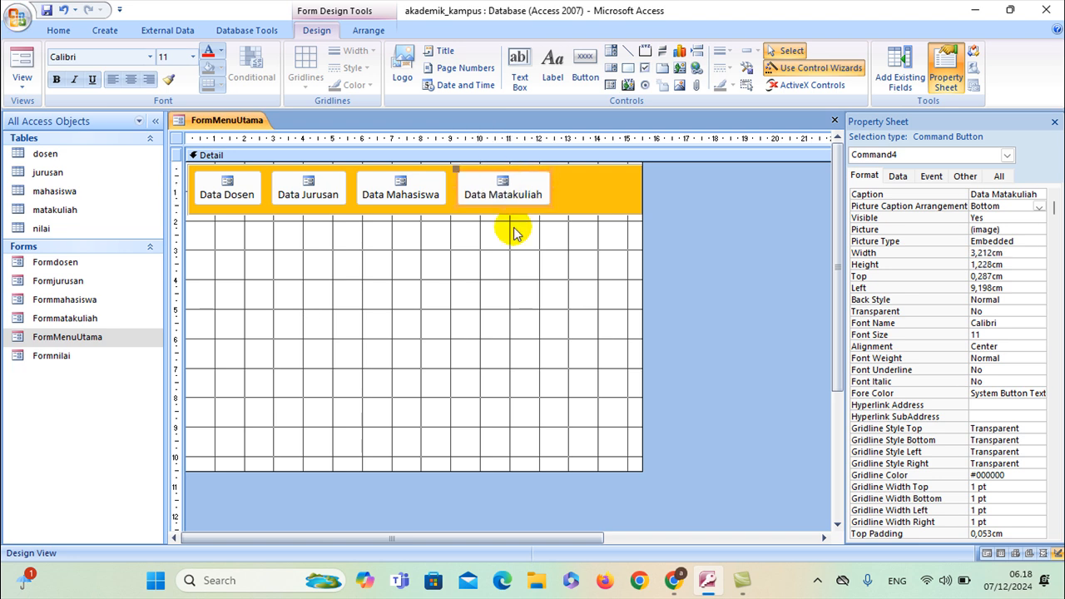
left_click(585, 67)
left_click(566, 174)
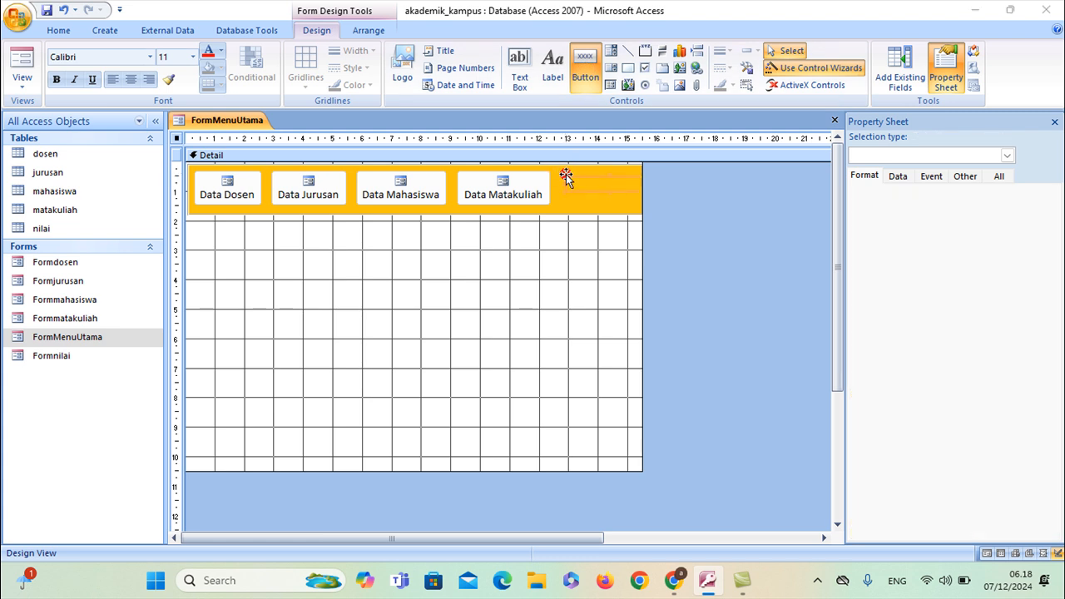
Make the new button open Formnilai through Form Operations > Open Form, showing all records
left_click(530, 234)
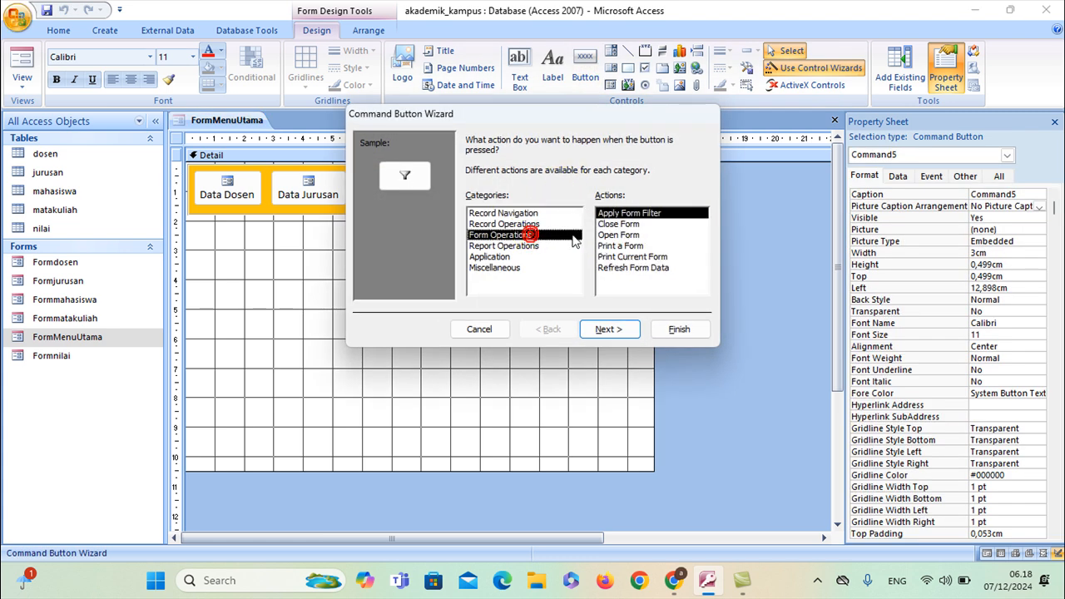
left_click(618, 235)
left_click(609, 329)
left_click(509, 231)
left_click(609, 329)
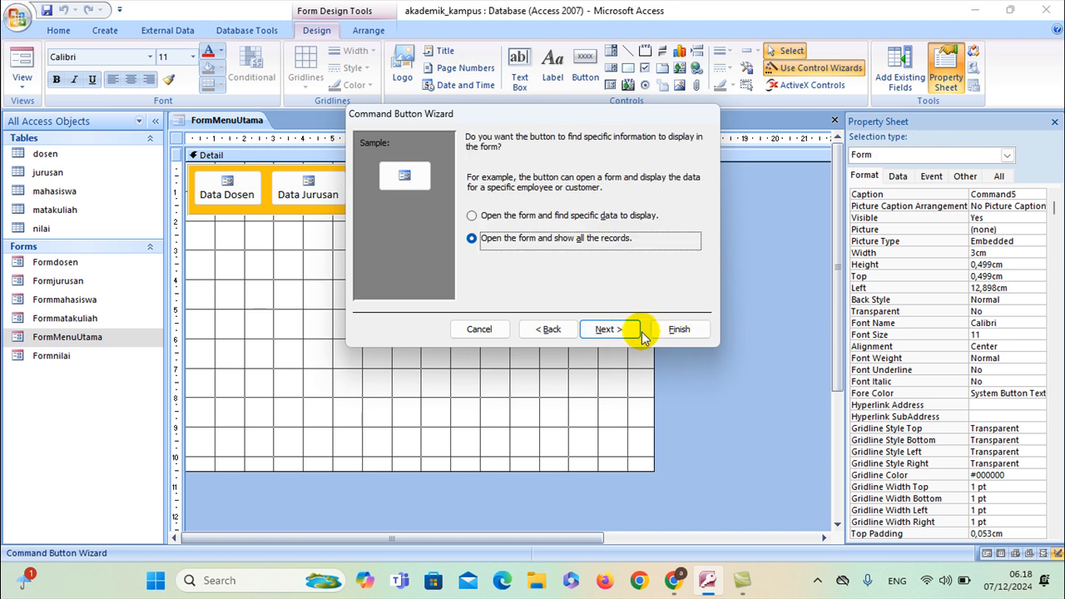
left_click(641, 333)
left_click(635, 328)
left_click(670, 329)
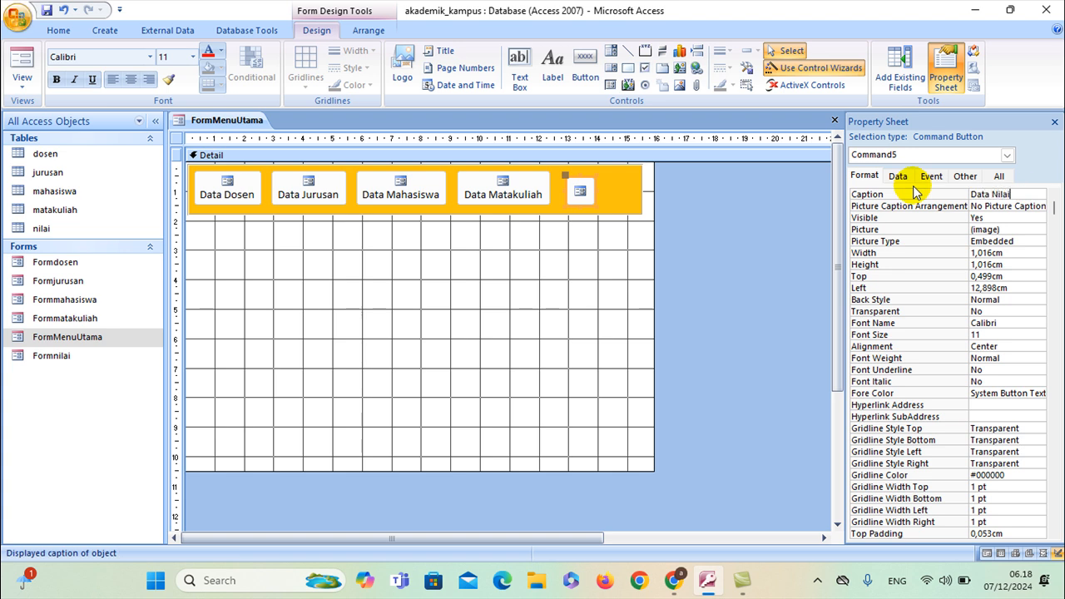
Place the Data Nilai caption below the picture and resize the button to match the others
left_click(988, 205)
left_click(1039, 206)
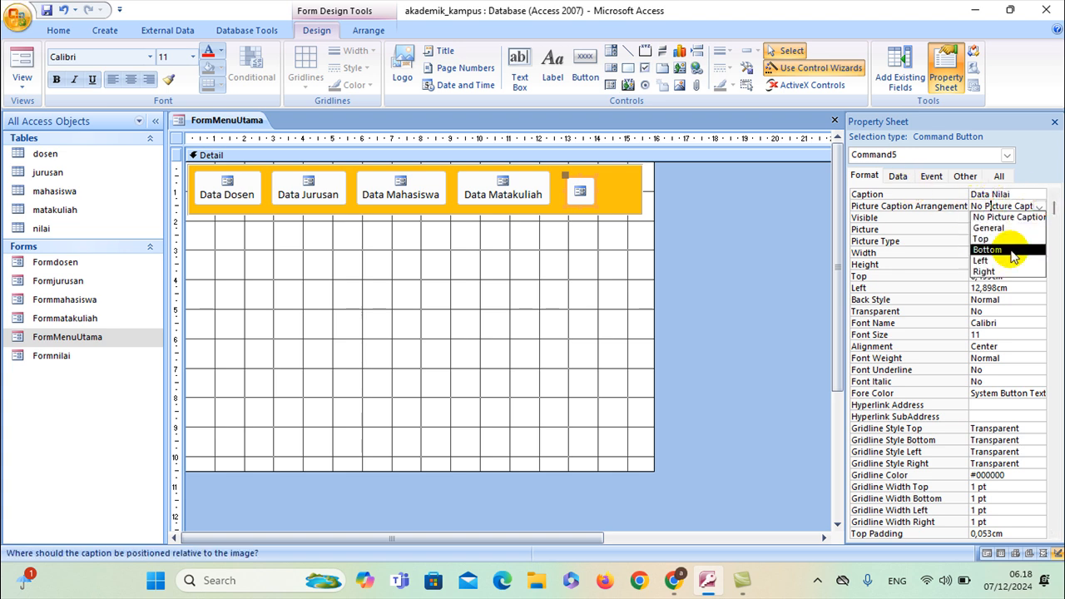
left_click(1008, 250)
left_click_drag(597, 189, 639, 188)
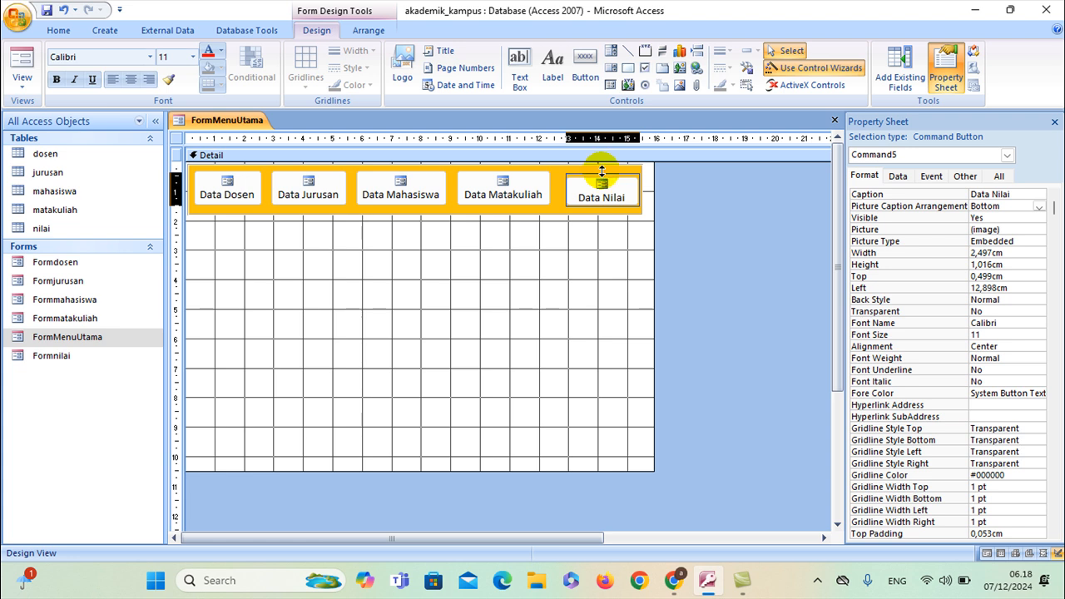
left_click_drag(601, 173, 601, 177)
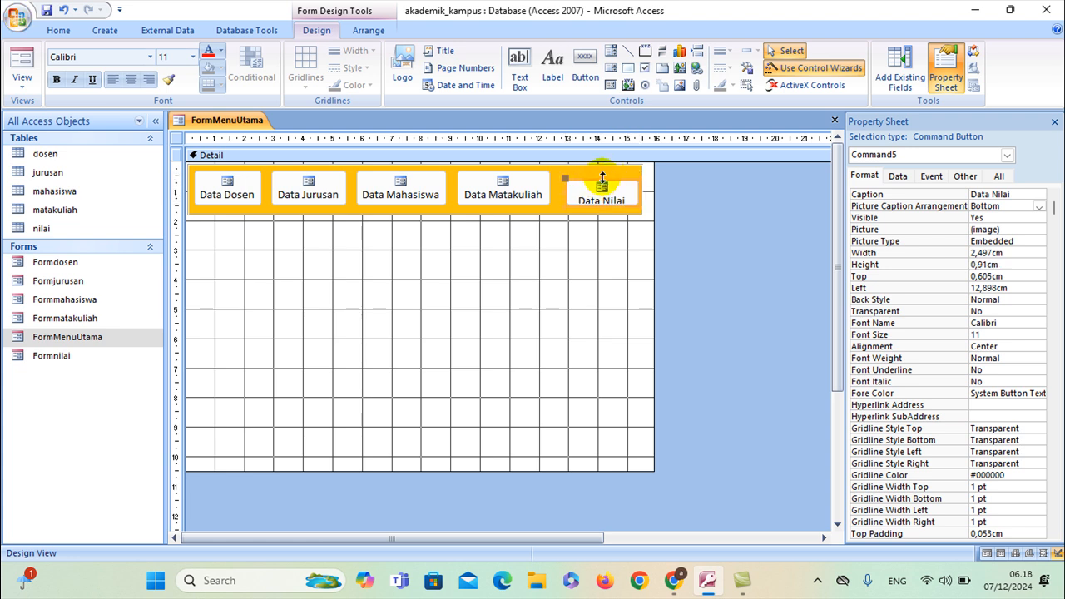
left_click(601, 174)
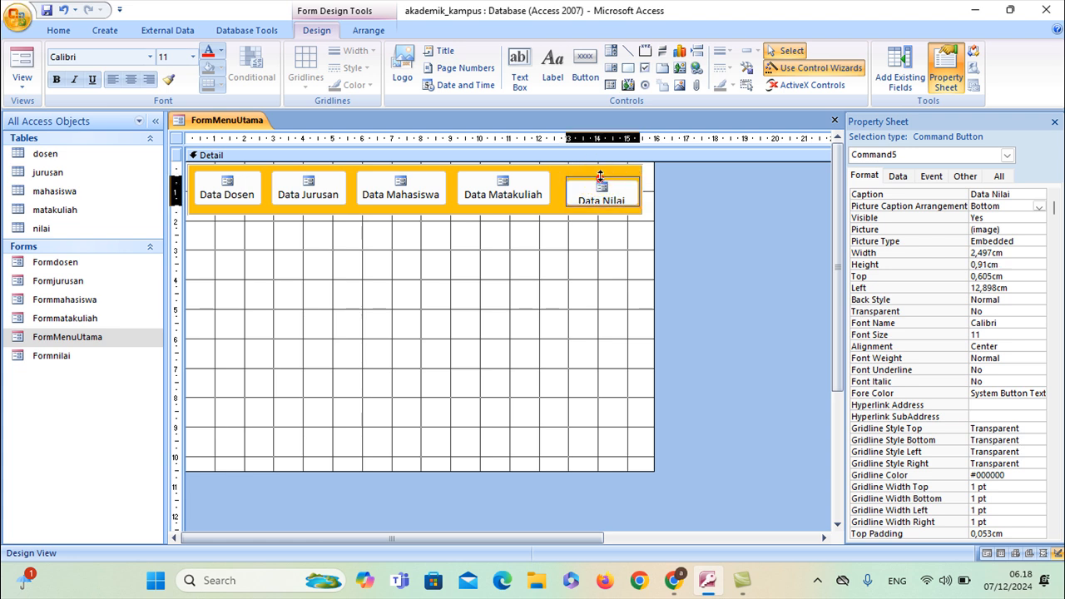
left_click_drag(601, 172, 600, 163)
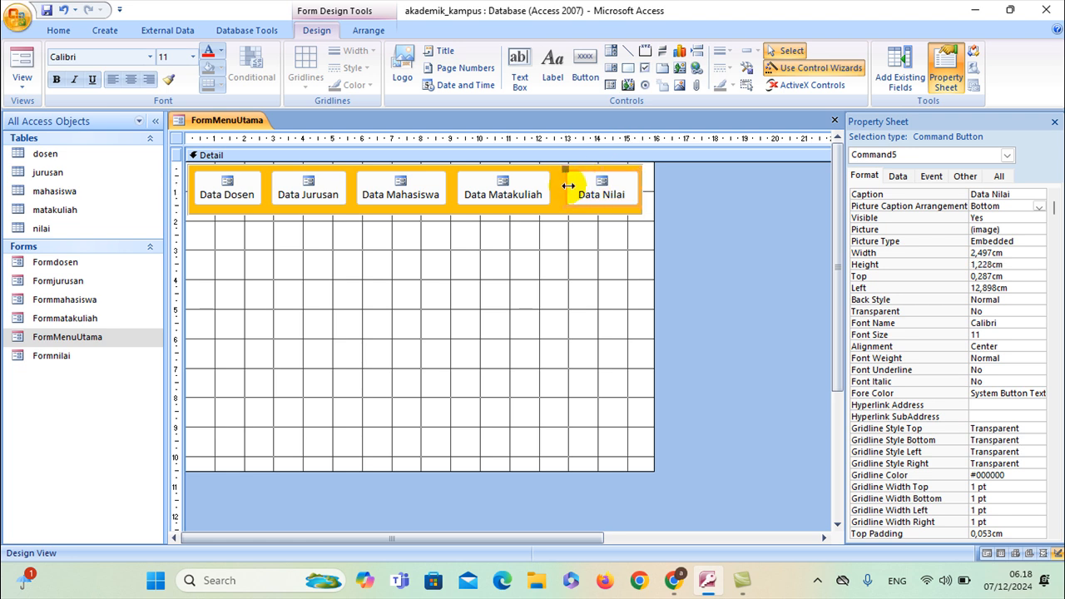
left_click(540, 273)
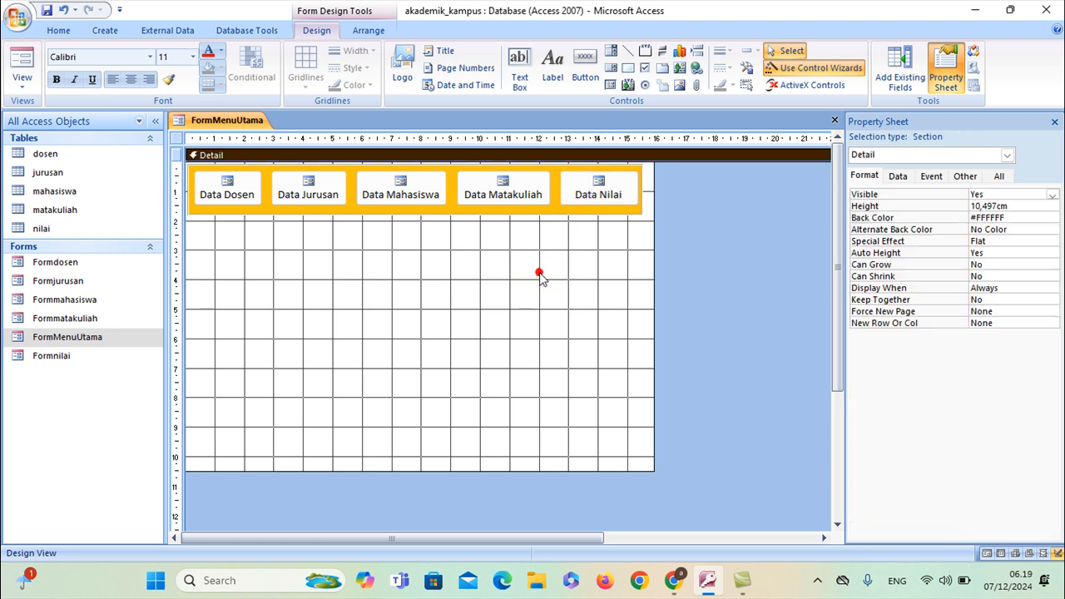
Save FormMenuUtama and switch it to Form View
right_click(221, 120)
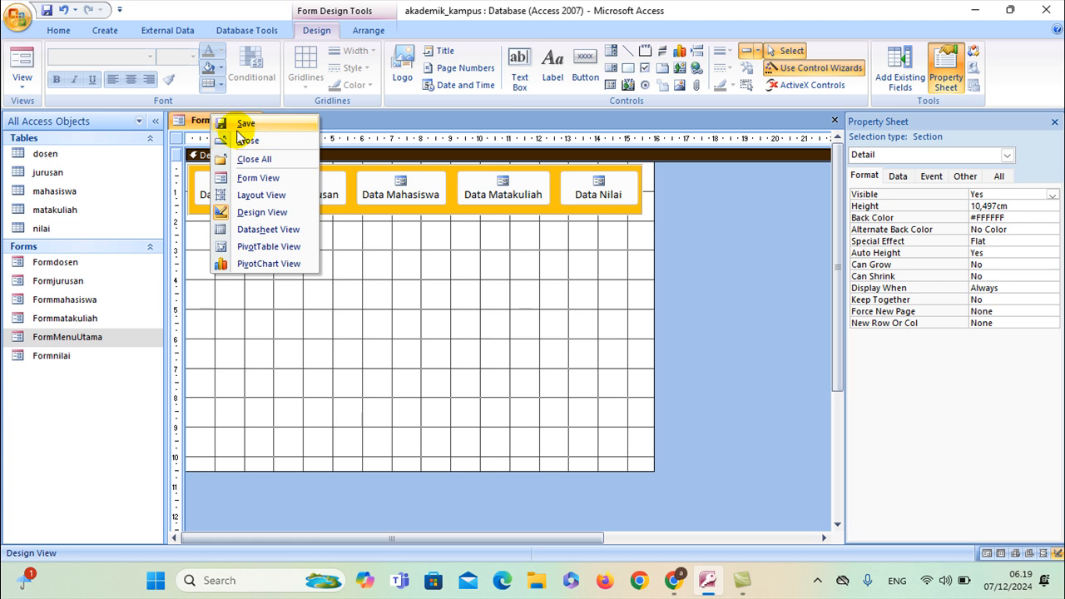
left_click(226, 125)
right_click(223, 120)
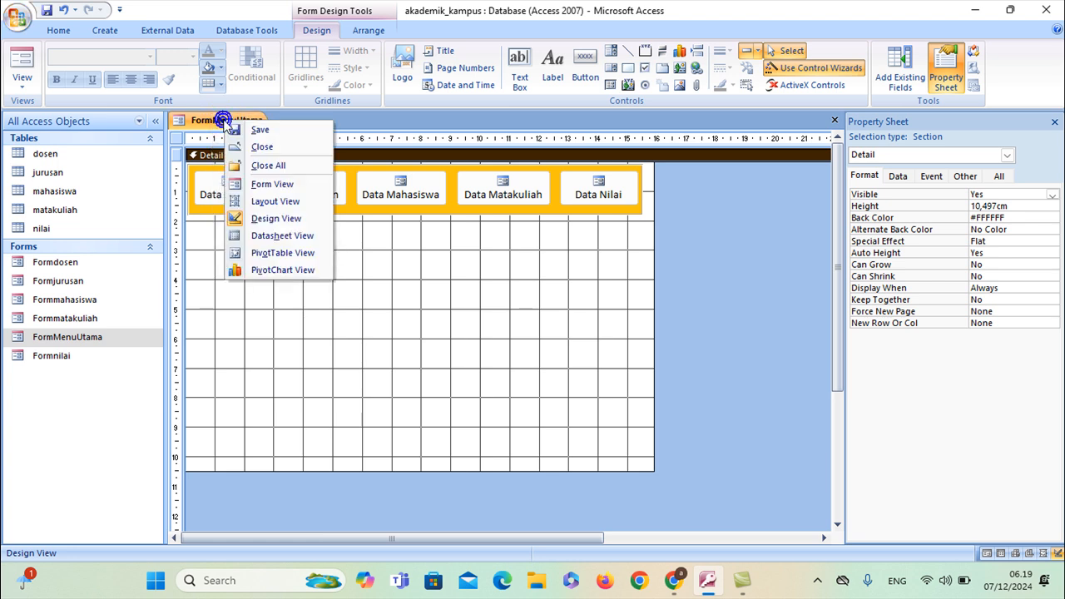
left_click(255, 185)
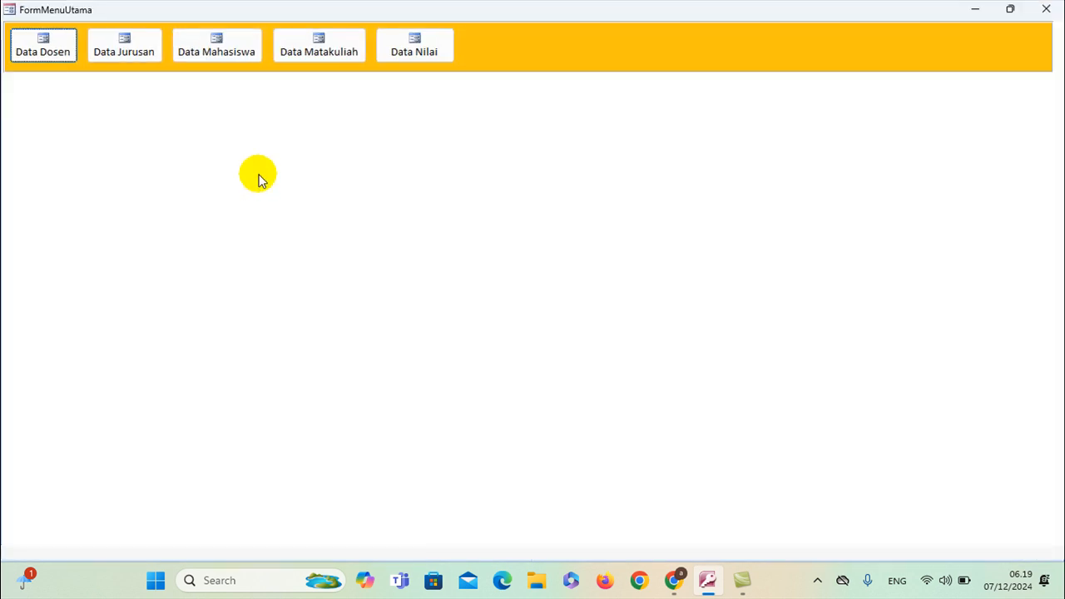
Test all five buttons, closing each opened form, then reopen Data Dosen
left_click(38, 46)
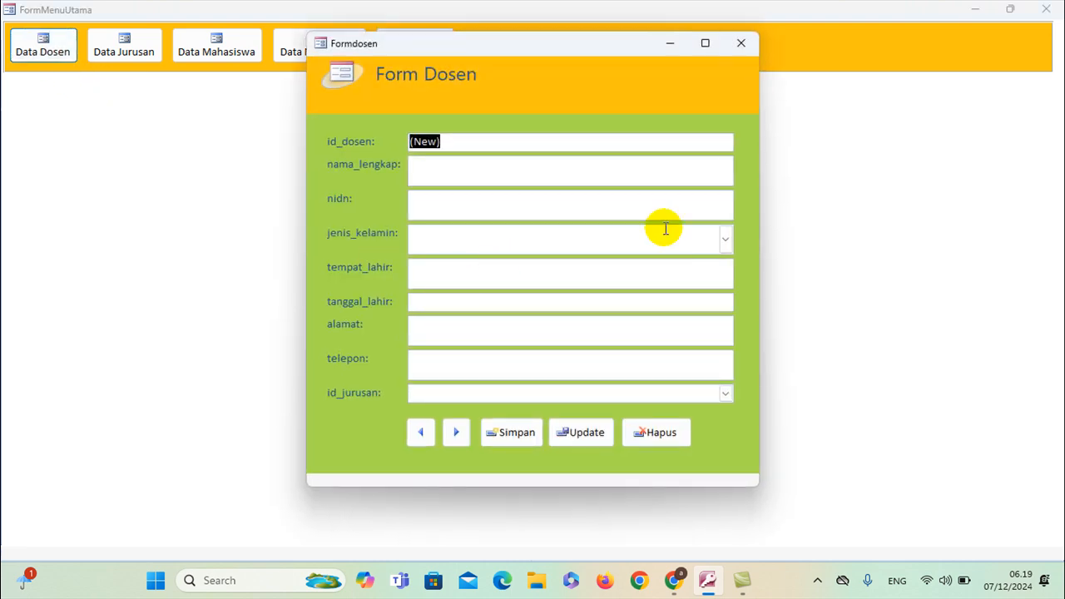
left_click(738, 40)
left_click(111, 39)
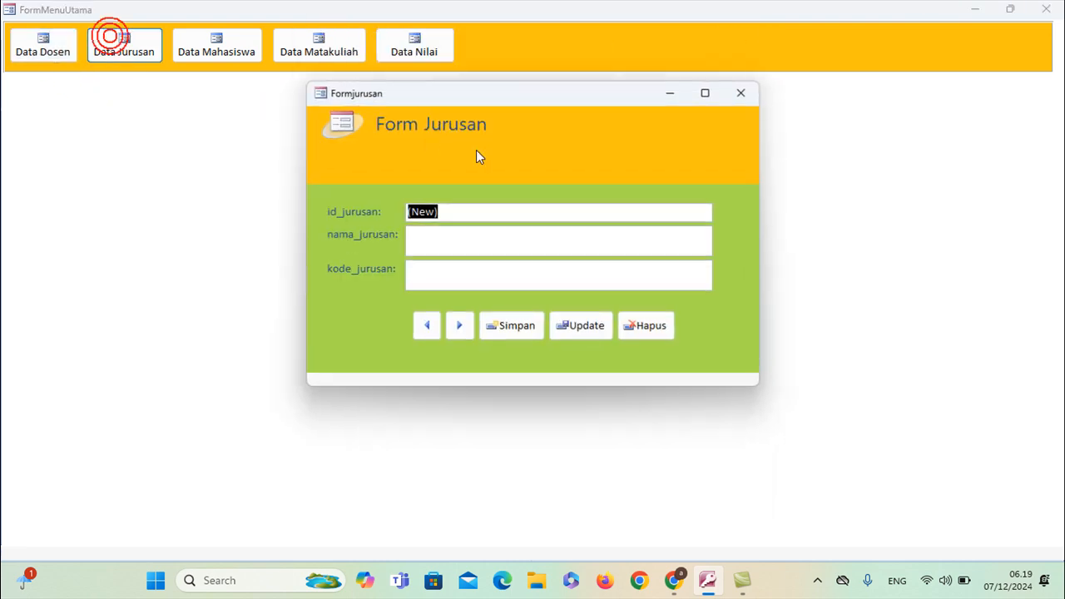
left_click(737, 94)
left_click(194, 41)
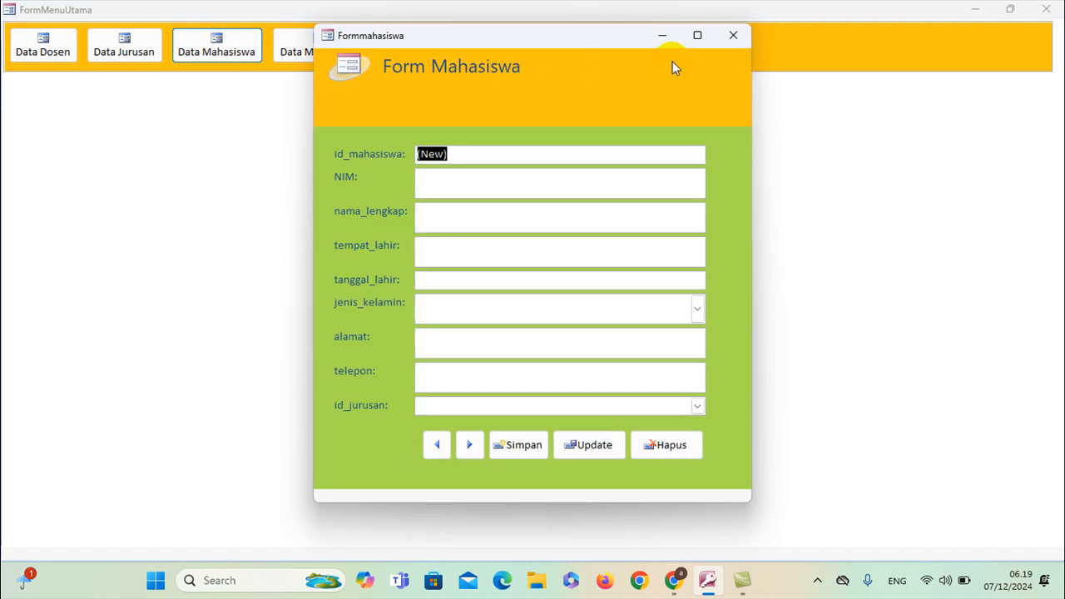
left_click(743, 37)
left_click(322, 42)
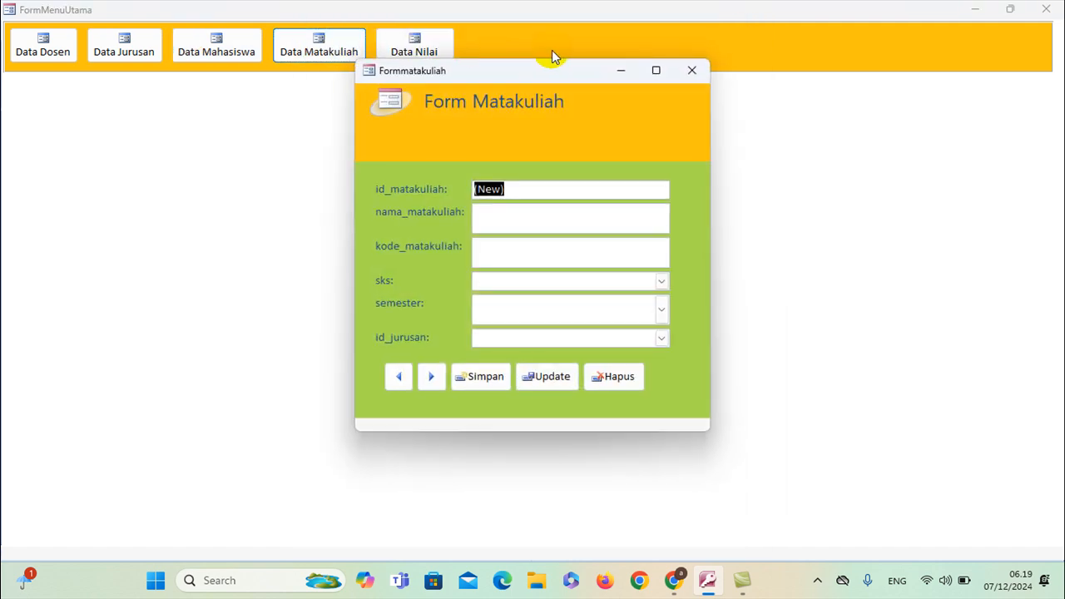
left_click(689, 73)
left_click(449, 42)
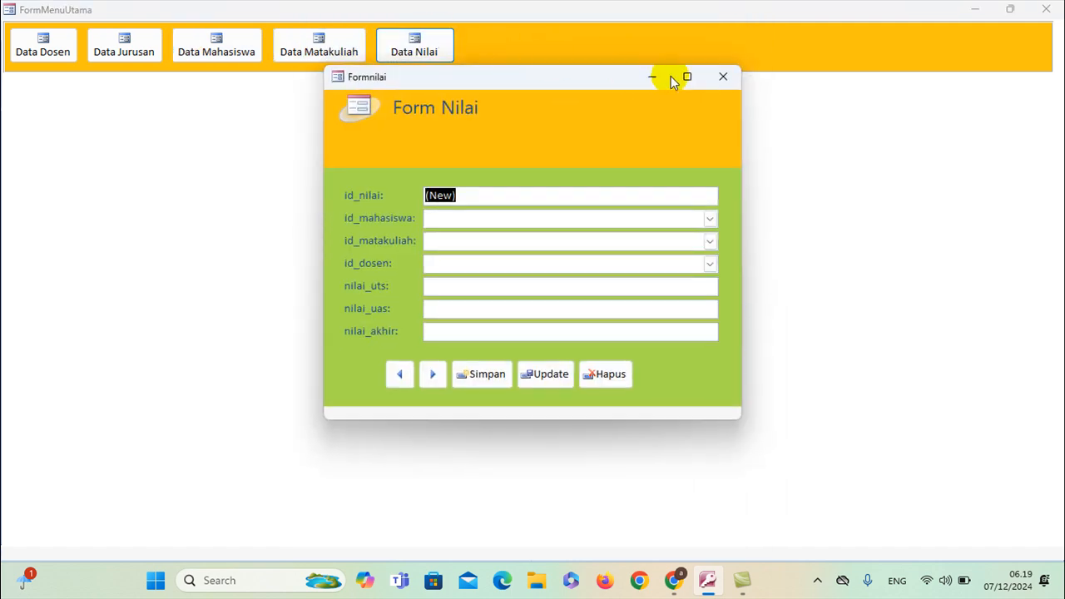
left_click(720, 77)
left_click(40, 41)
Enter the lecturer's name, gender Laki-laki and birthplace Padang
left_click(444, 168)
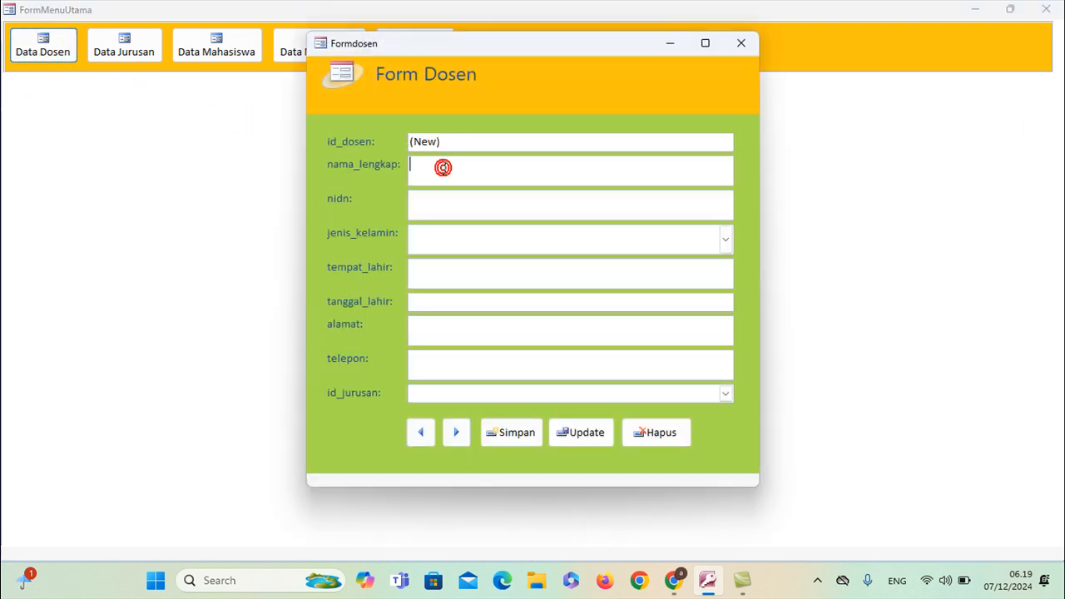
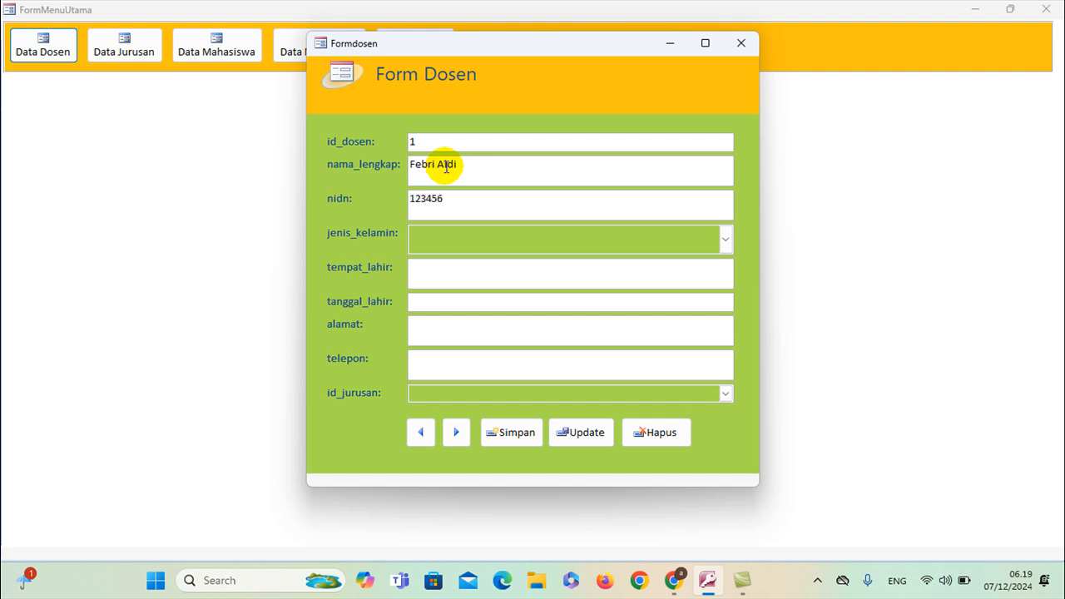
left_click(725, 240)
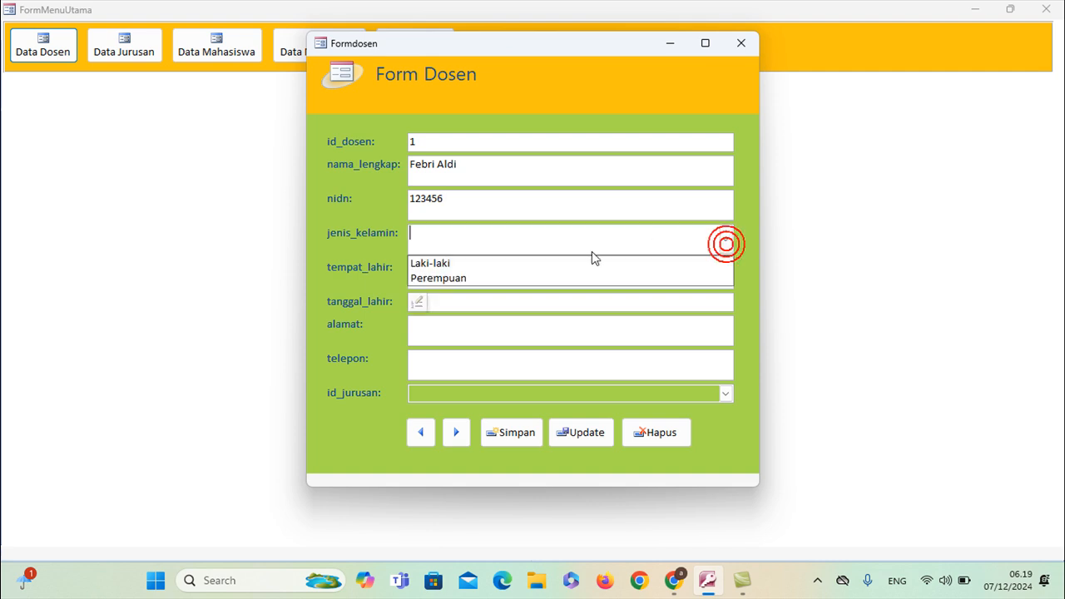
left_click(529, 263)
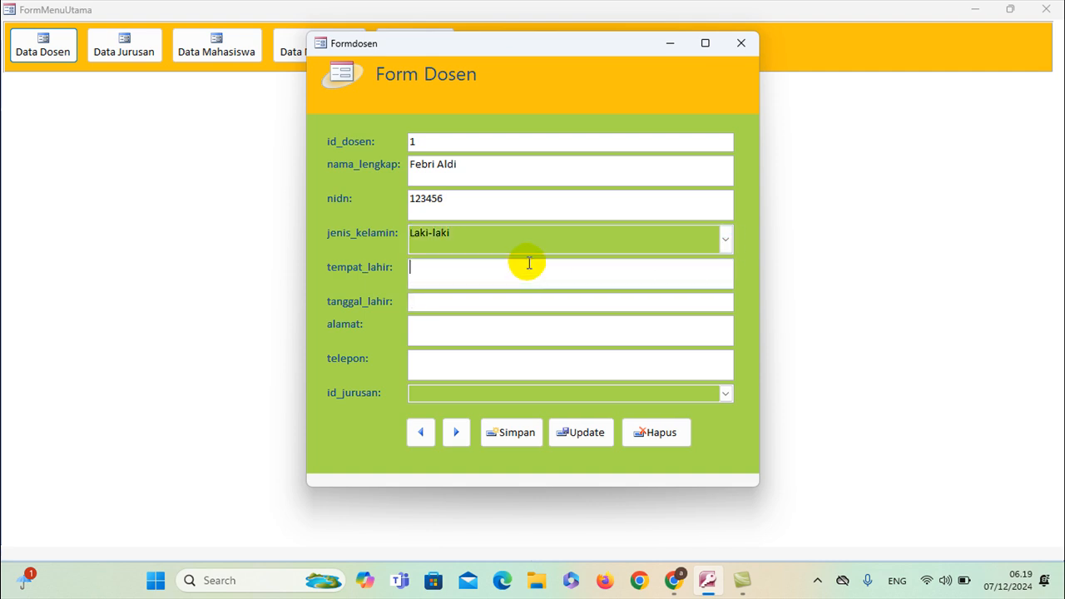
left_click(528, 263)
type("Padang")
left_click(549, 303)
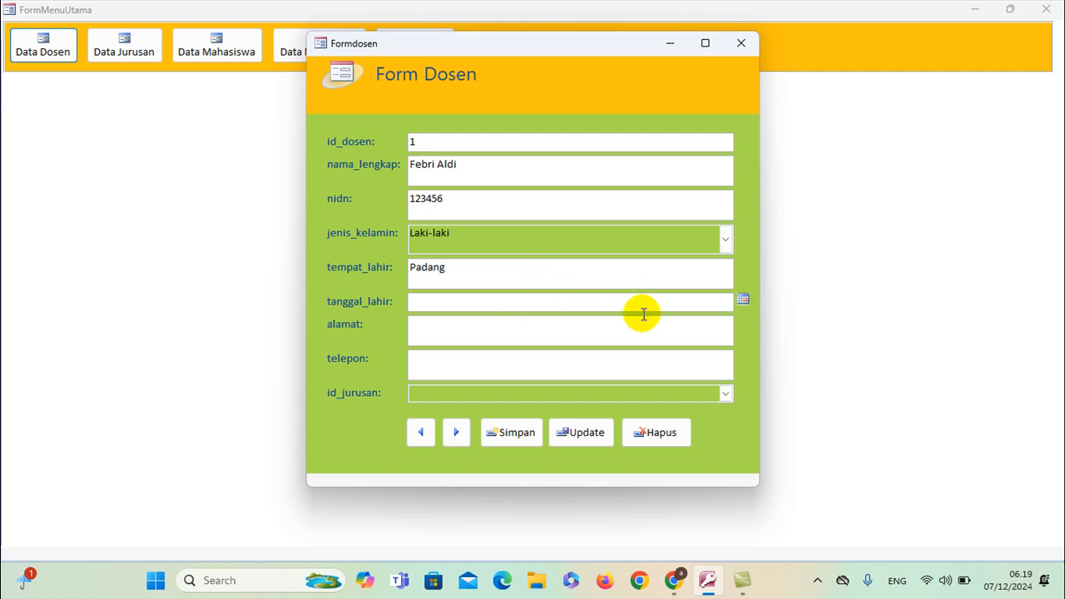
left_click(742, 299)
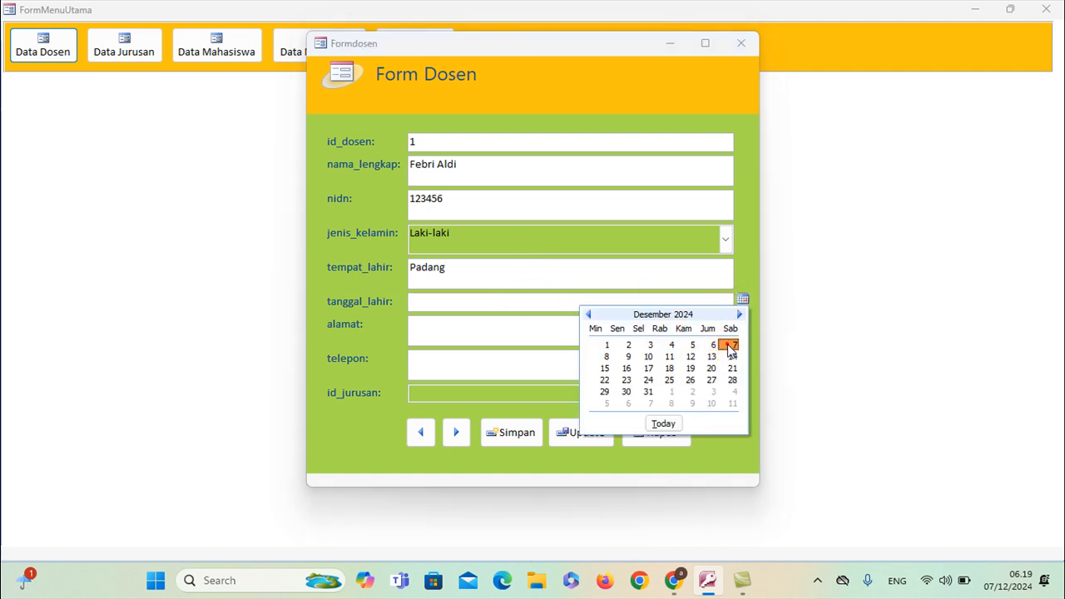
left_click(731, 344)
key("BackSpace")
key("BackSpace")
key("BackSpace")
key("BackSpace")
type("1992")
key("BackSpace")
type("1")
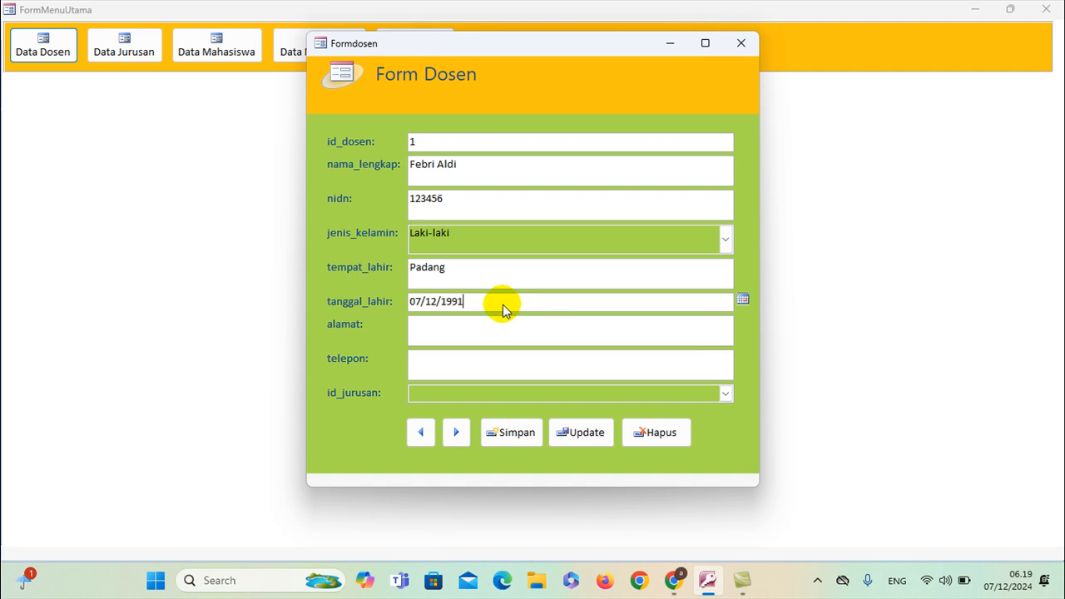
Fill in address Padang and the phone number, then close Form Dosen
left_click(489, 326)
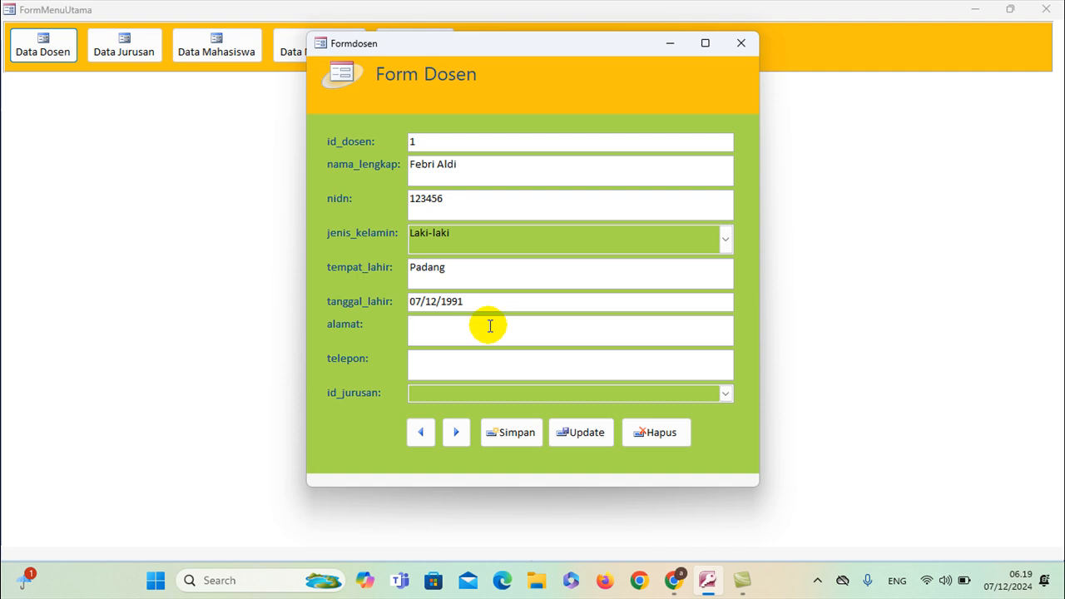
type("Padang")
left_click(487, 356)
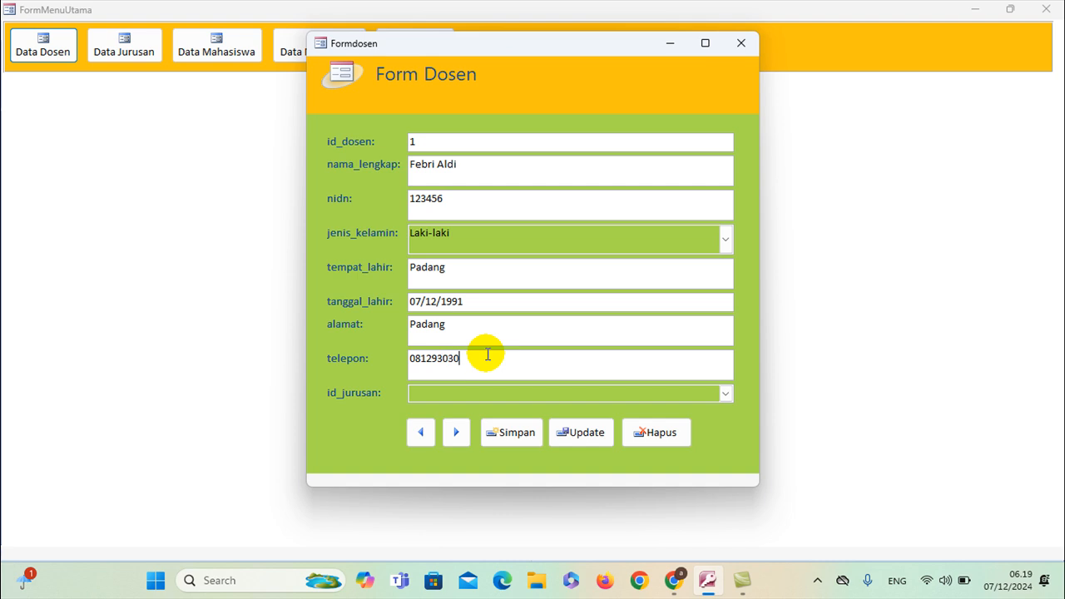
left_click(726, 395)
left_click(726, 393)
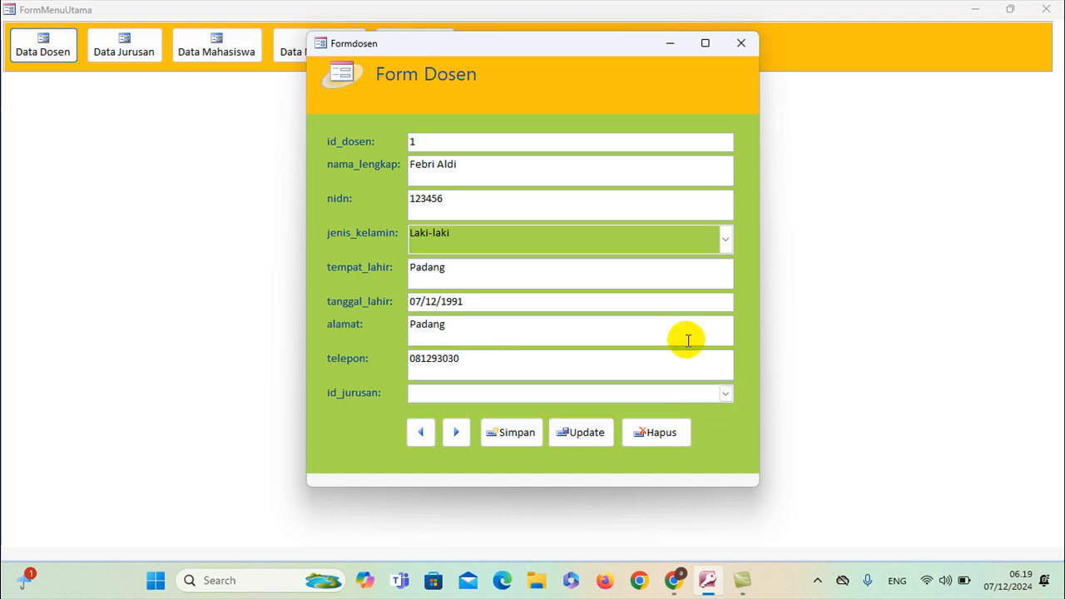
left_click(739, 45)
In Form Jurusan, save the department Manajemen Pendidikan Islam (FTK001) and move to a new record
left_click(129, 53)
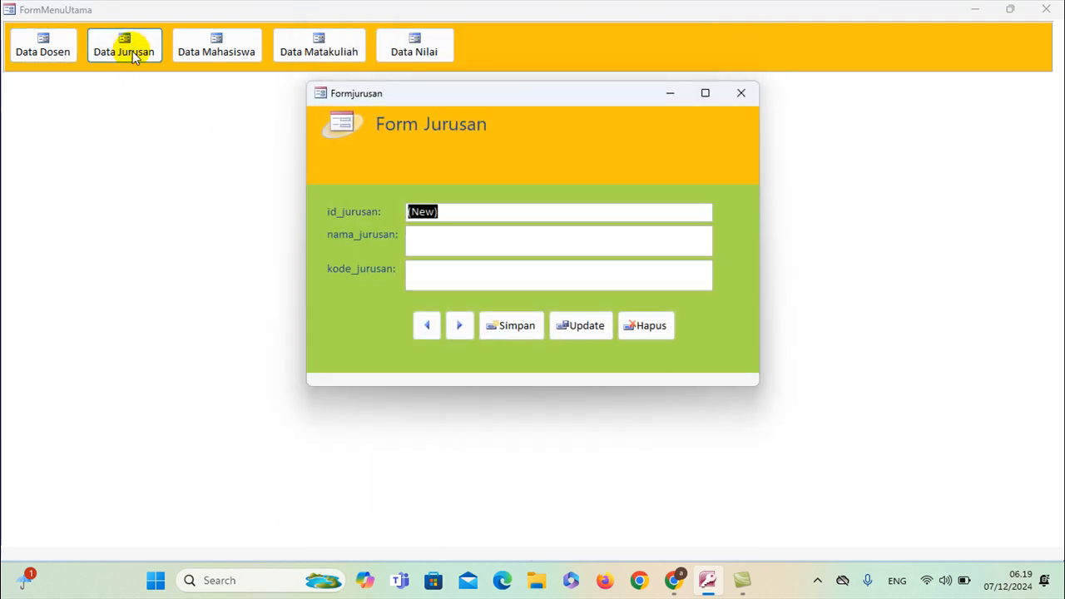
left_click(478, 246)
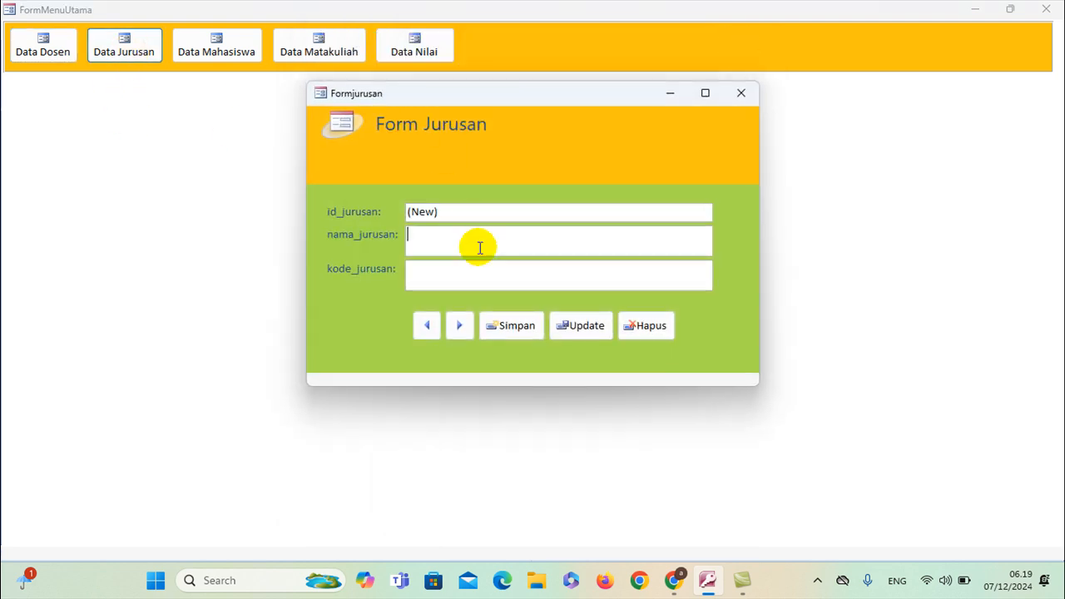
type("Manajemen Pendidi")
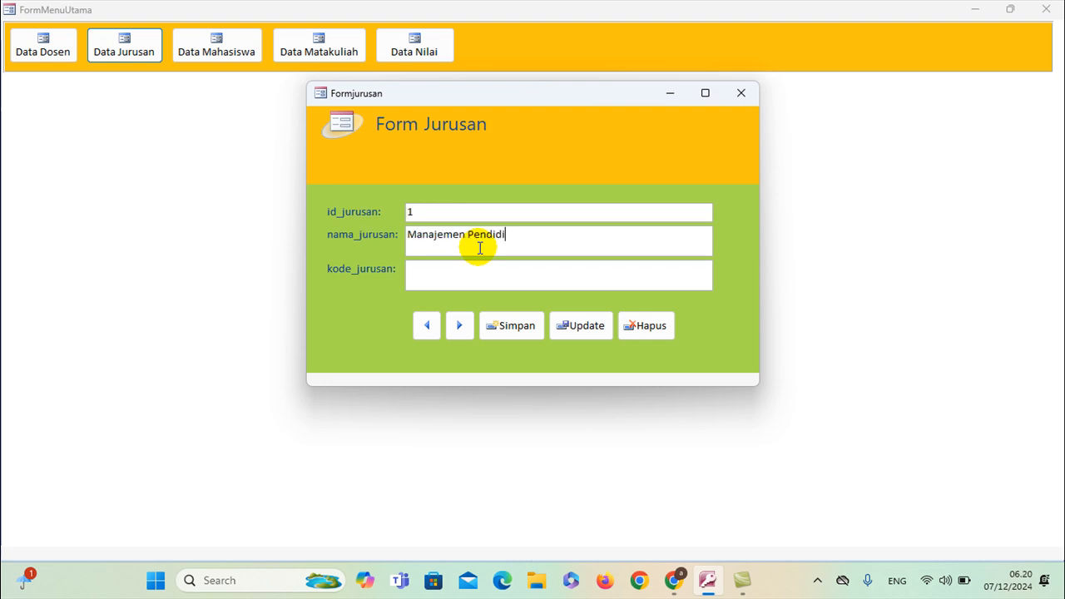
type("kan Islam")
left_click(483, 266)
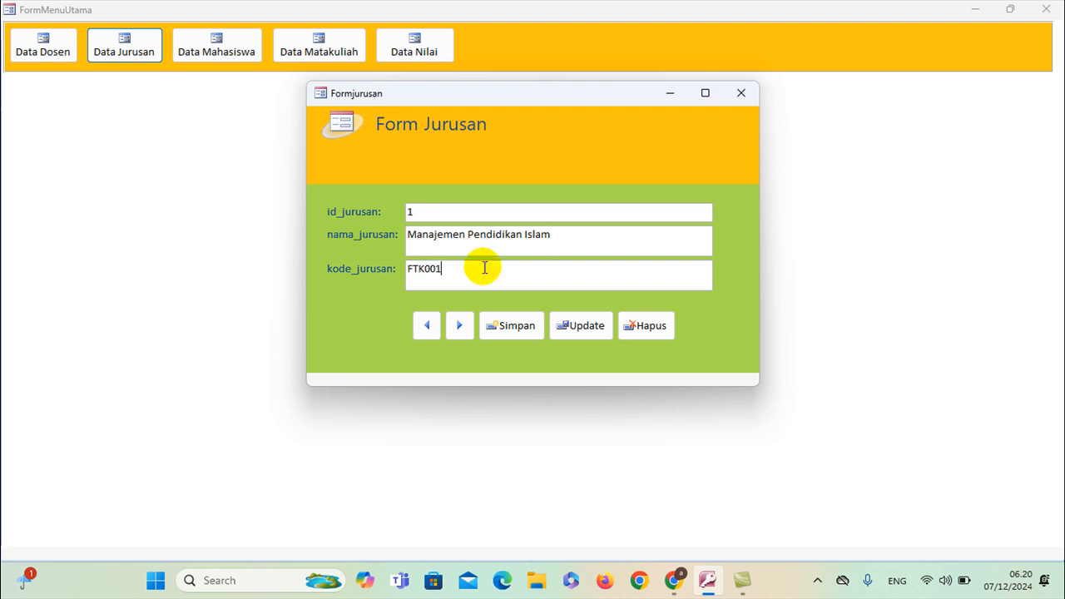
left_click(498, 324)
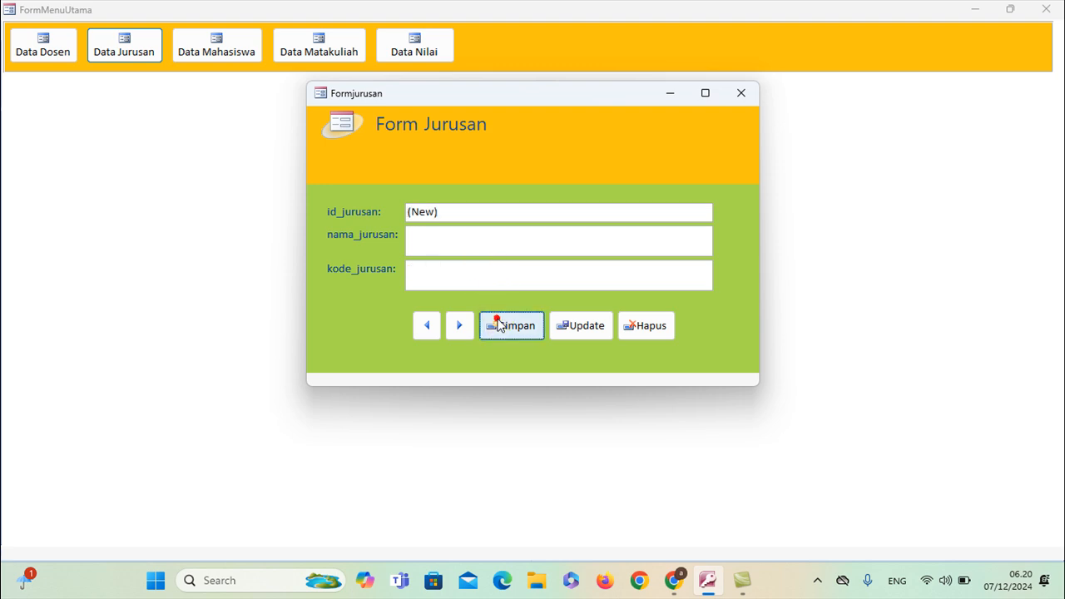
left_click(426, 326)
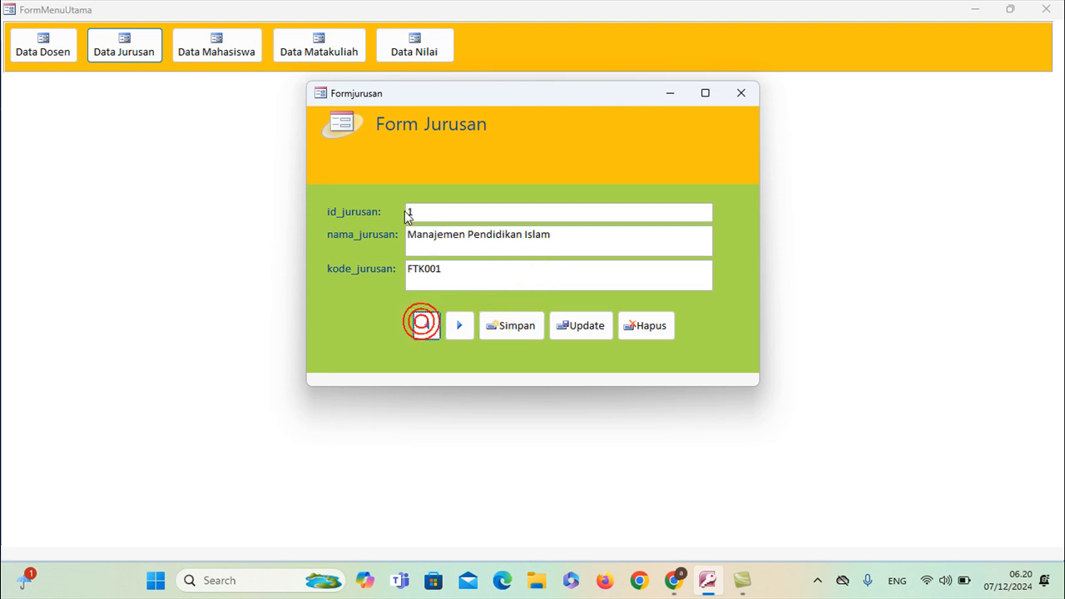
left_click(459, 325)
Save the department Bahasa Arab with code FTK002, then erase a mistyped third name
left_click(433, 242)
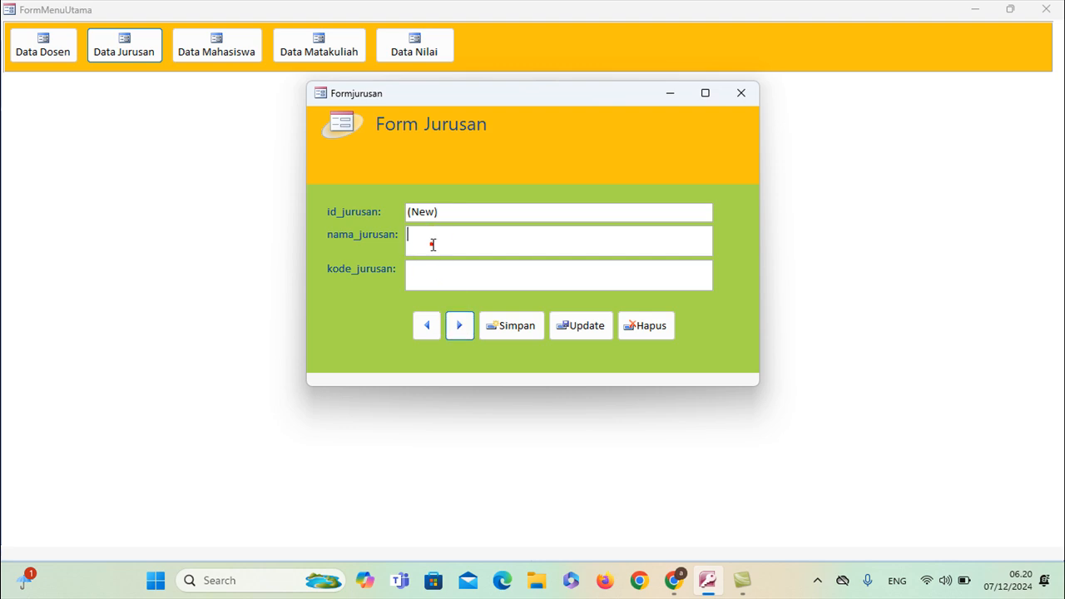
type("Bahasa")
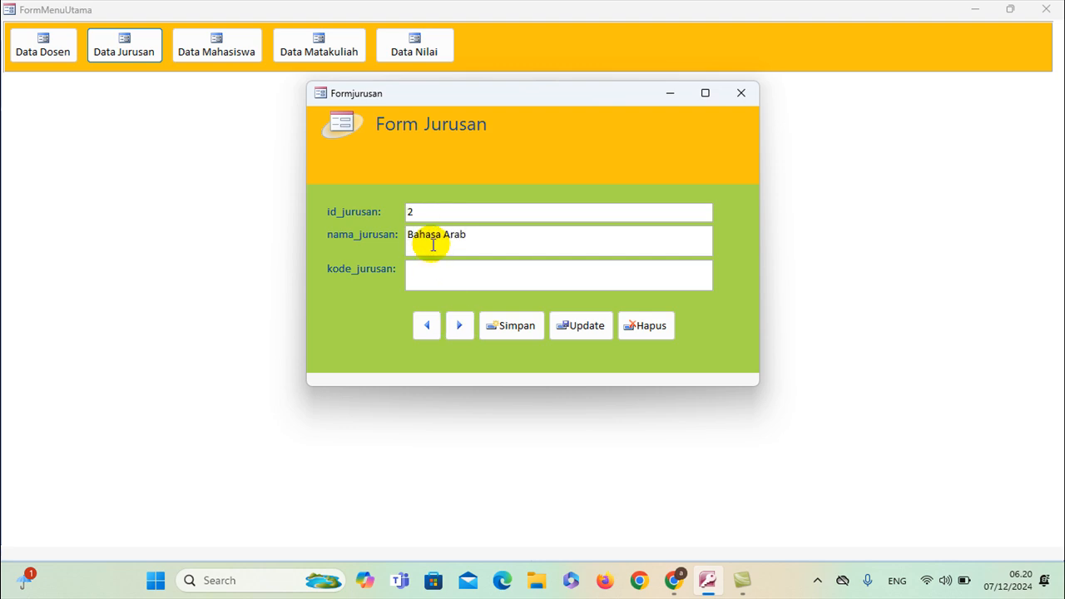
type(" Arab")
left_click(441, 280)
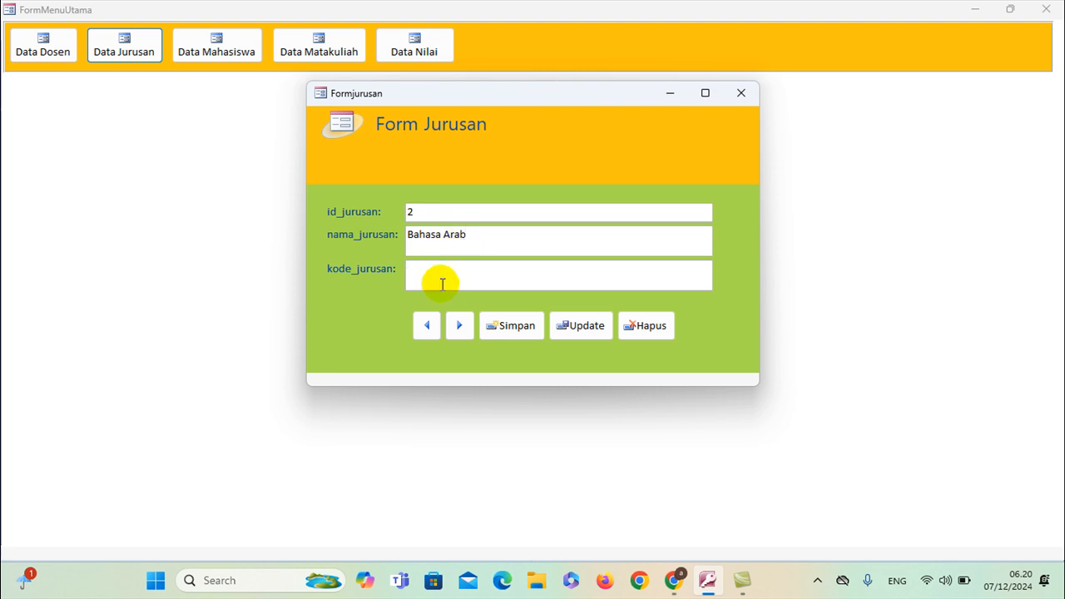
type("FTK002")
left_click(509, 324)
left_click(463, 230)
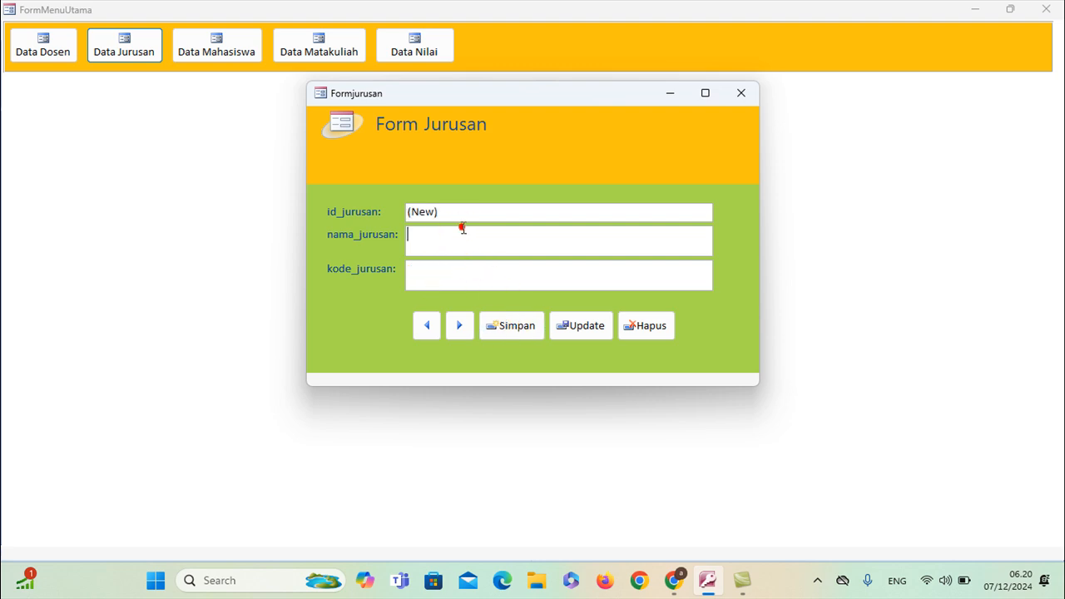
type("Bahasa nggrggr")
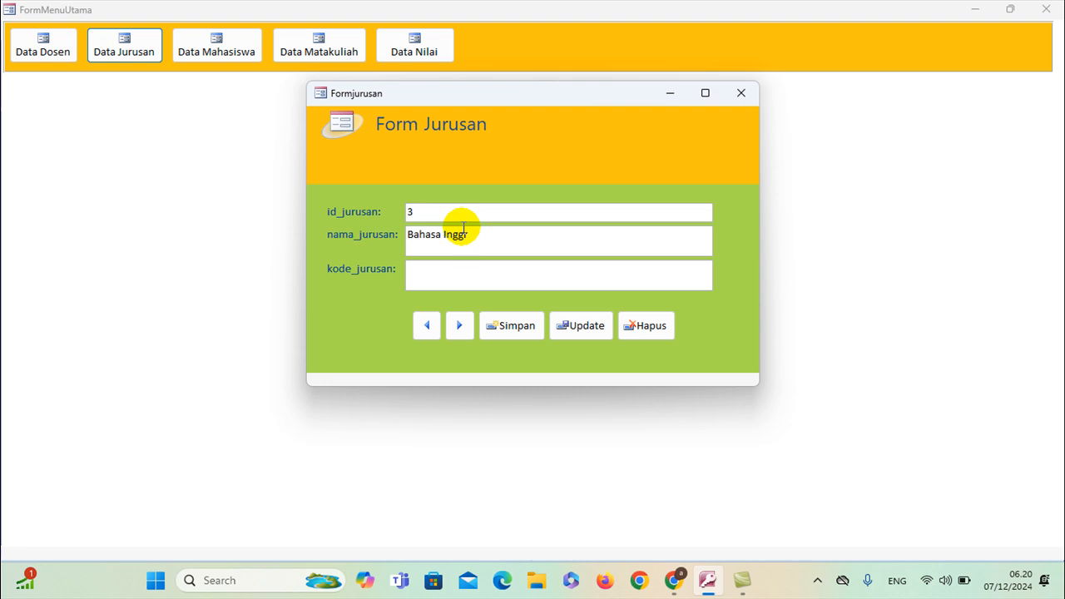
key("BackSpace")
key("BackSpace")
key("BackSpace")
key("BackSpace")
key("BackSpace")
key("BackSpace")
key("BackSpace")
key("BackSpace")
key("BackSpace")
key("BackSpace")
key("BackSpace")
key("BackSpace")
Delete the Bahasa Arab and Manajemen Pendidikan Islam records with Hapus, confirming each
left_click(426, 325)
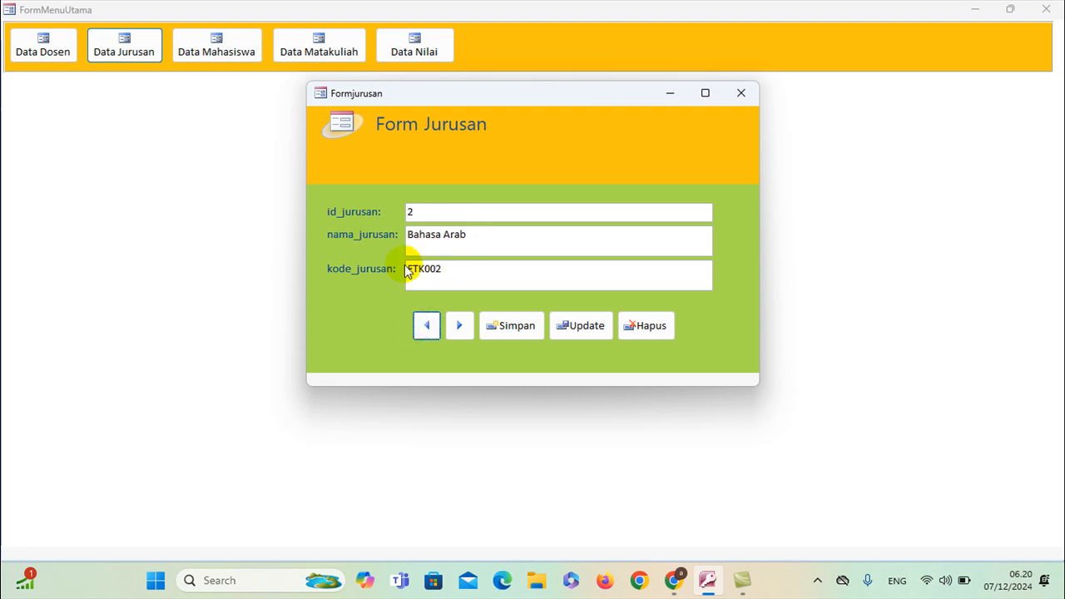
left_click(651, 329)
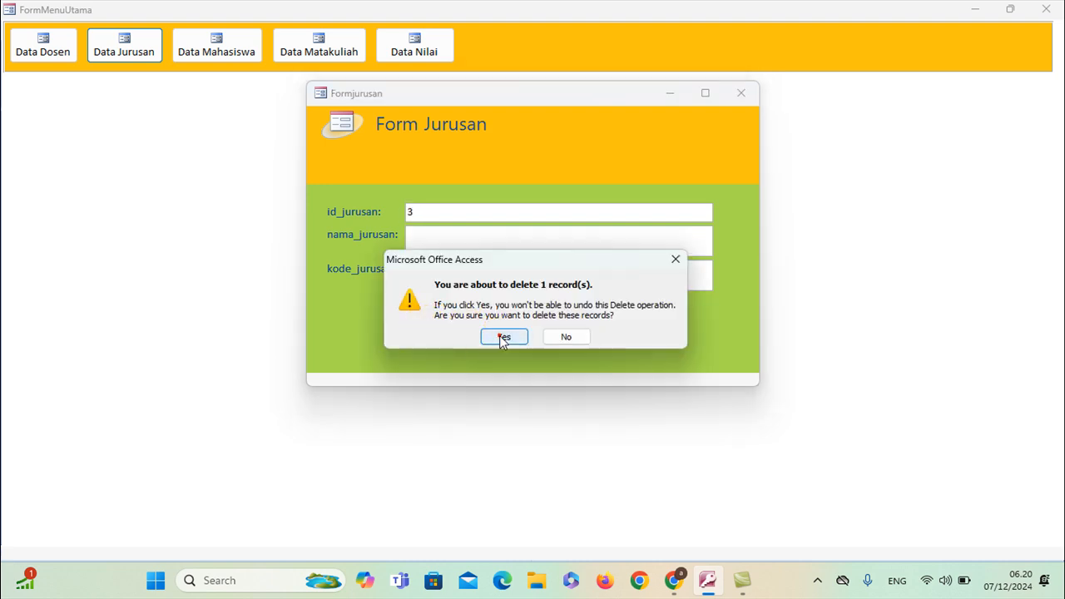
left_click(501, 337)
left_click(428, 324)
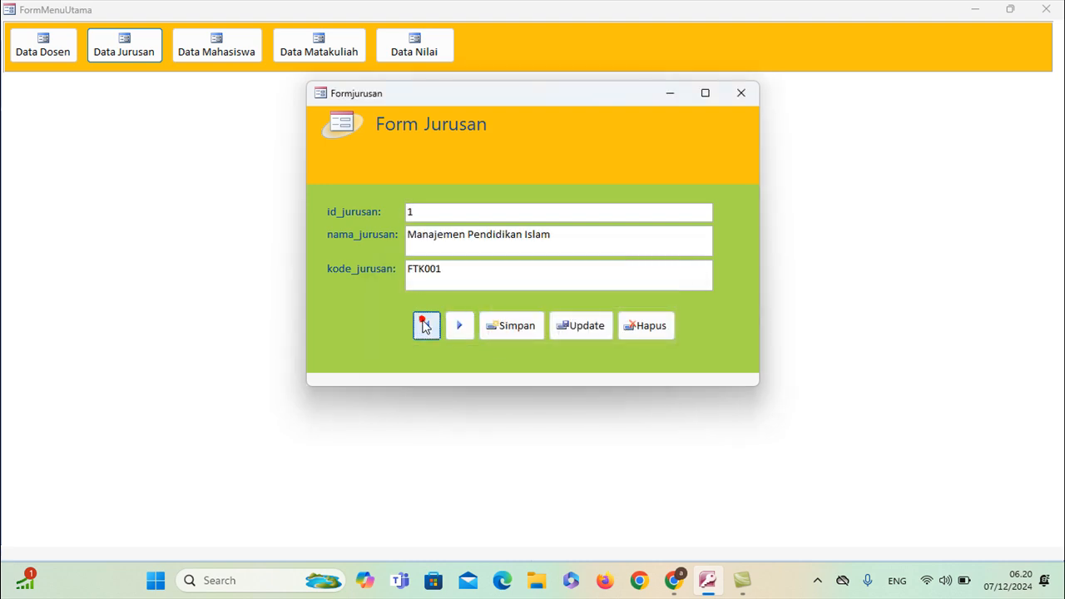
left_click(642, 329)
left_click(503, 336)
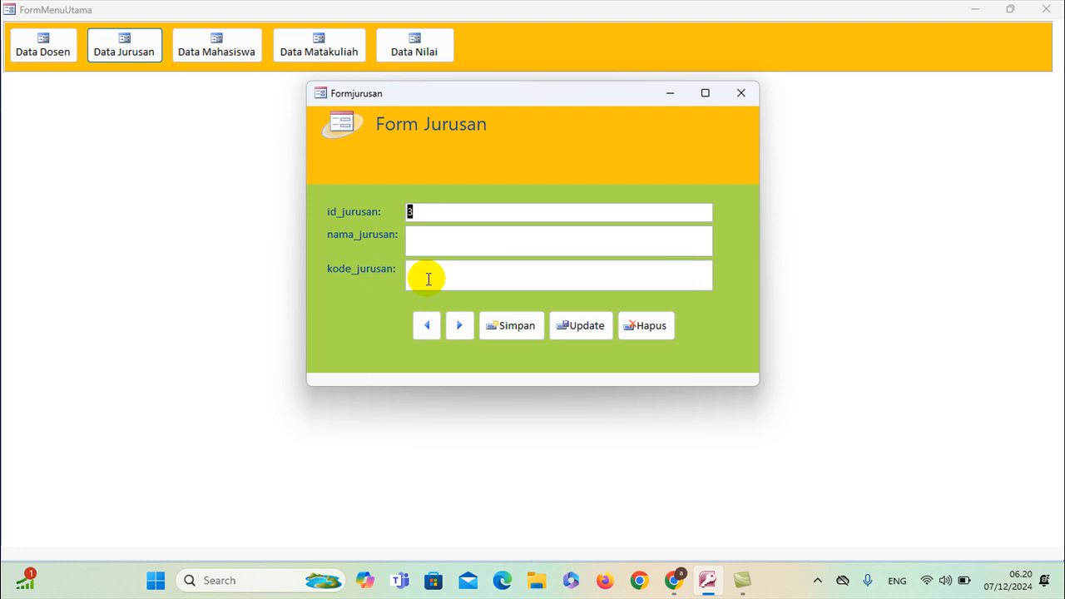
Type Manajemen Pendidikan Islam as the new department name
left_click(451, 243)
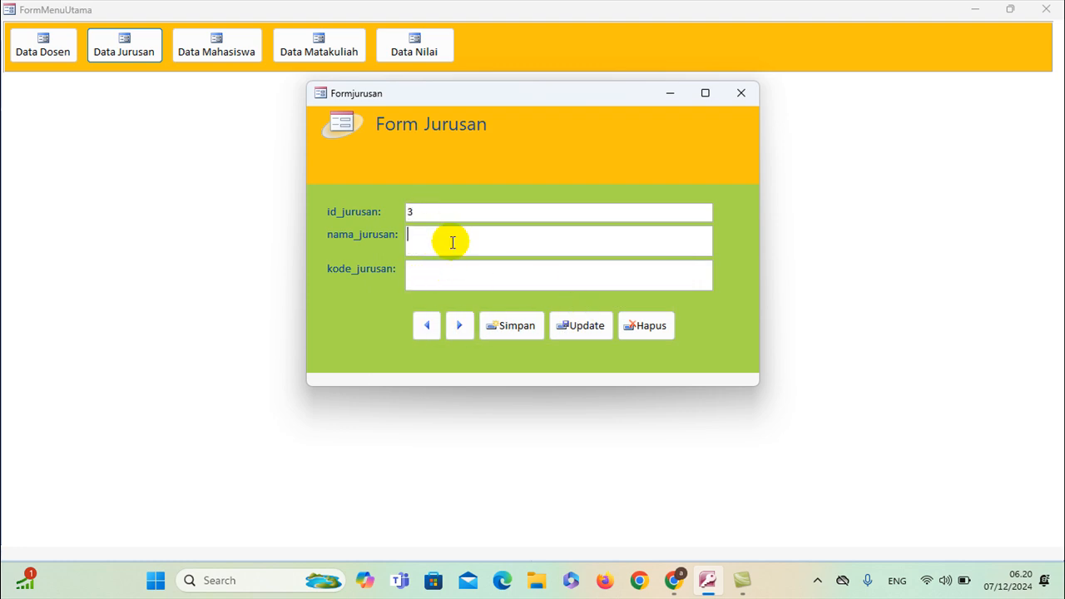
type("Manajemen Pendidikan Islam")
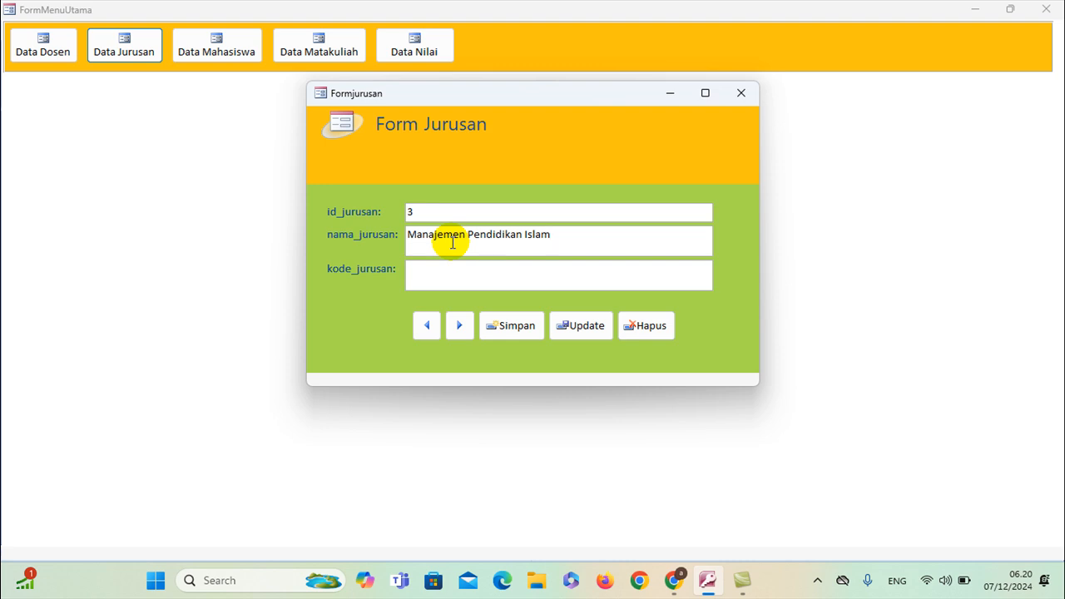
left_click(458, 272)
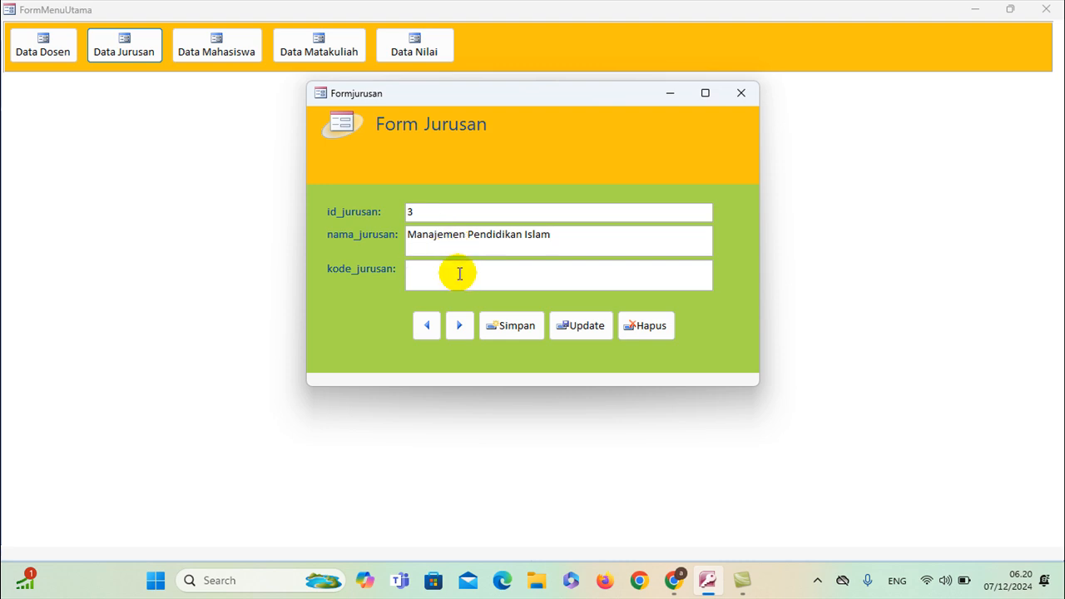
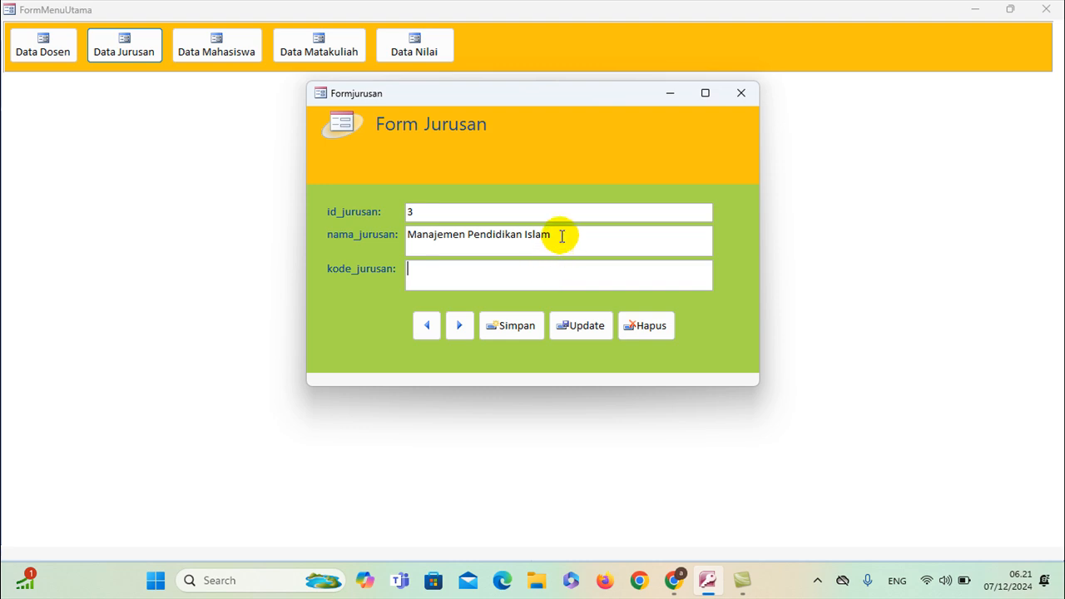
Delete the current record, then save Manajemen Pendidikan Islam with code FTK001
left_click(630, 323)
left_click(505, 333)
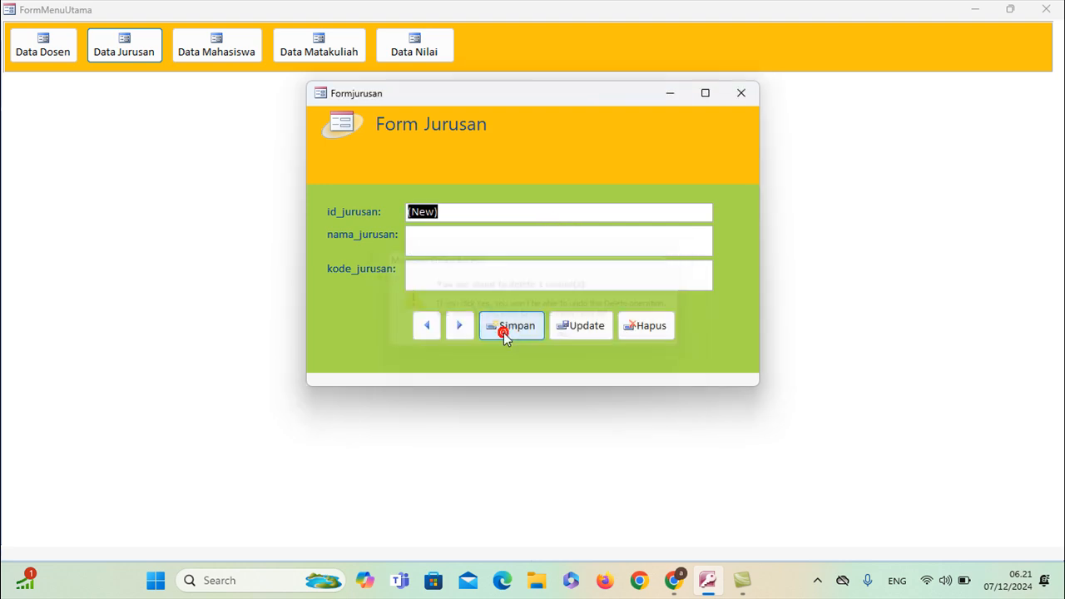
left_click(443, 238)
type("Manajemen Pendidikan Islam")
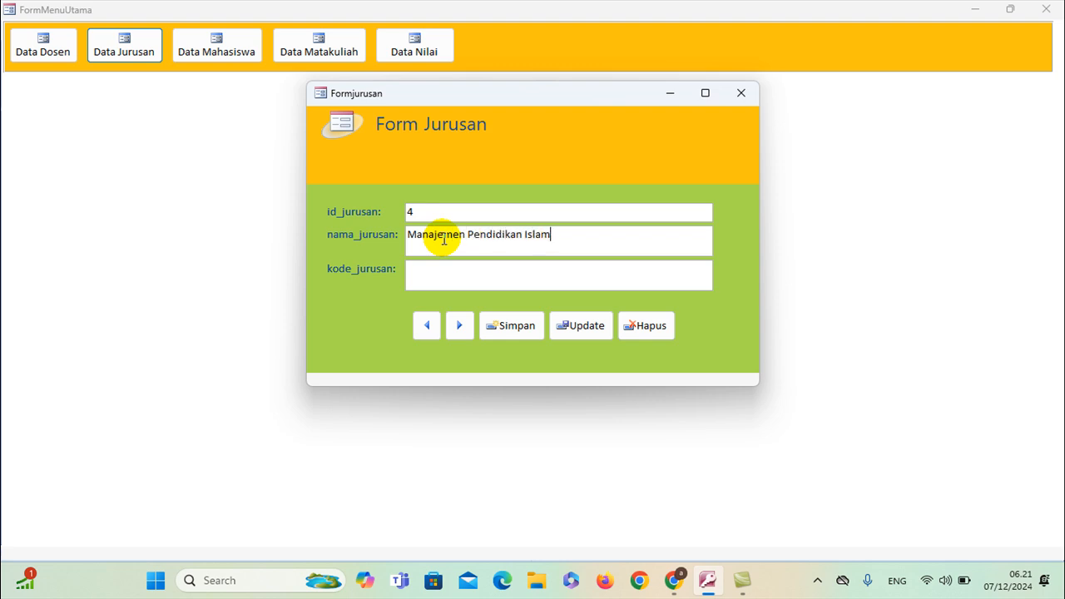
left_click(445, 269)
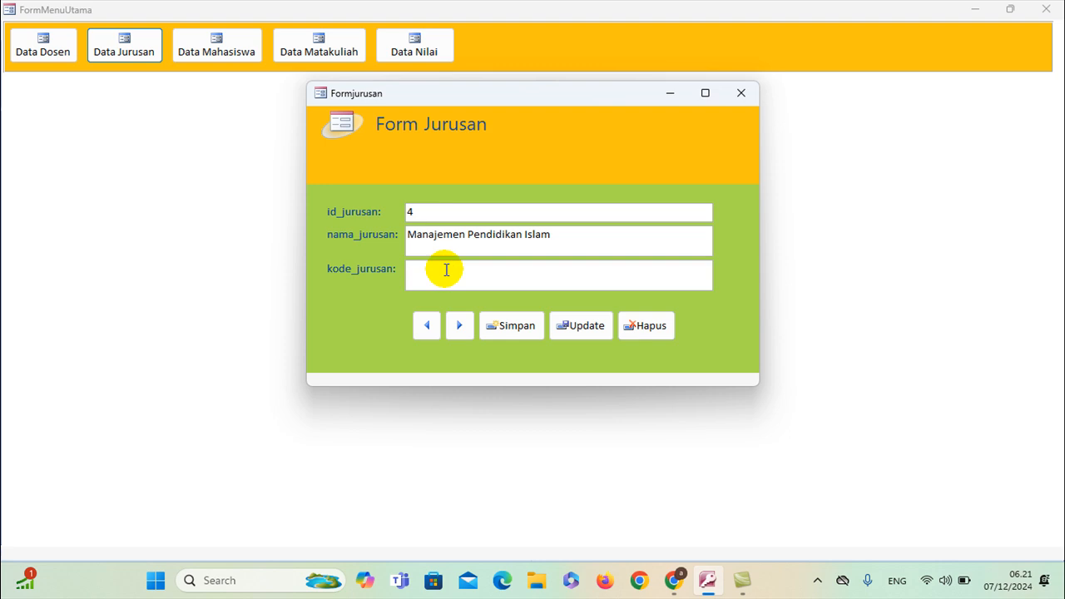
type("FTK001")
left_click(506, 323)
Save the department Bahasa Arab with code FTK002
left_click(470, 230)
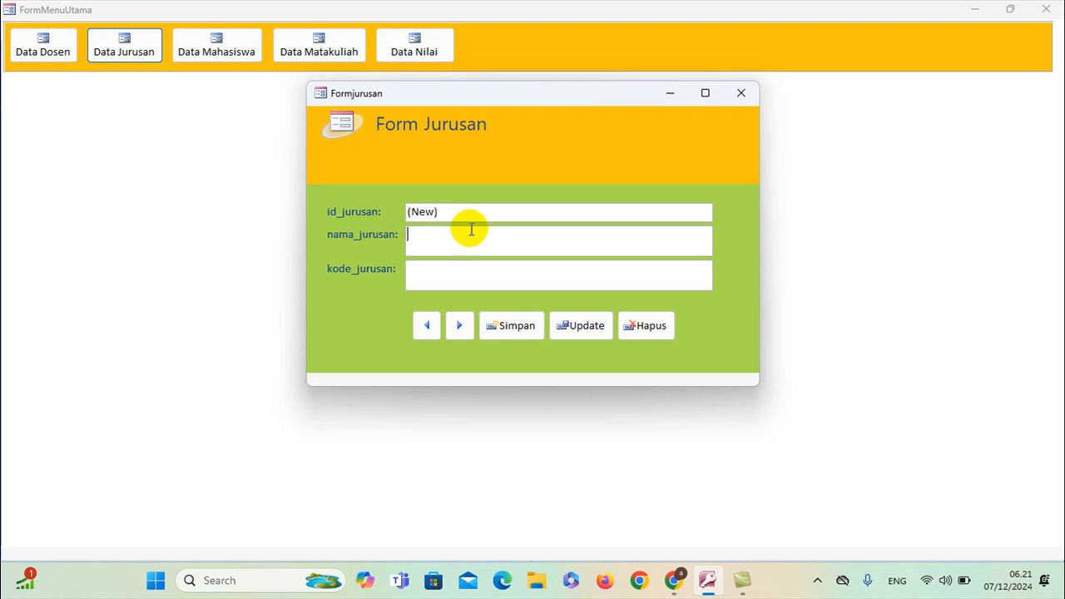
type("Bahasa Arab")
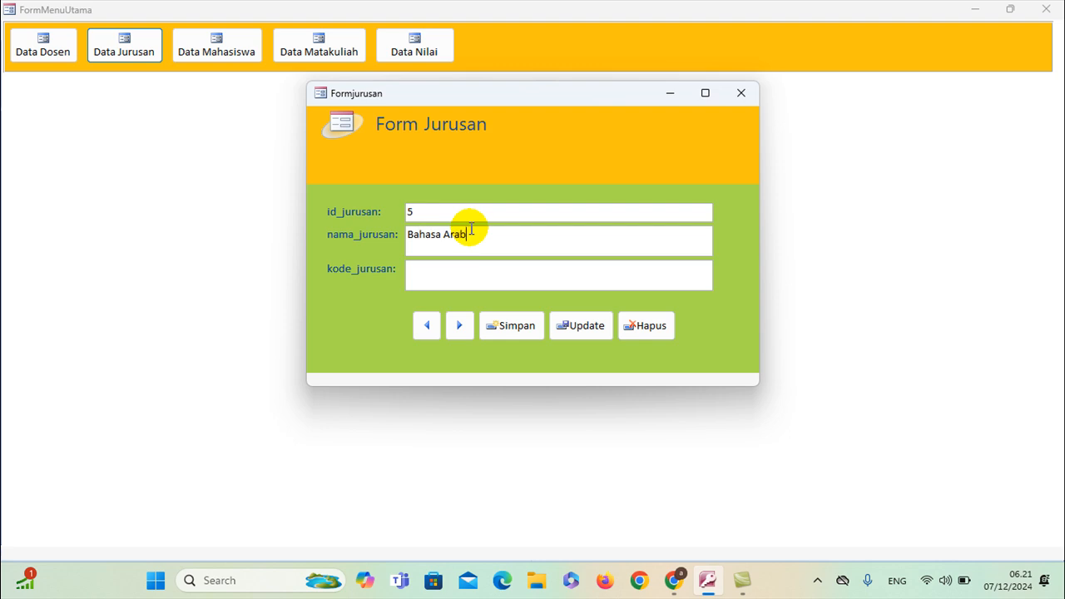
left_click(500, 282)
type("FTK002")
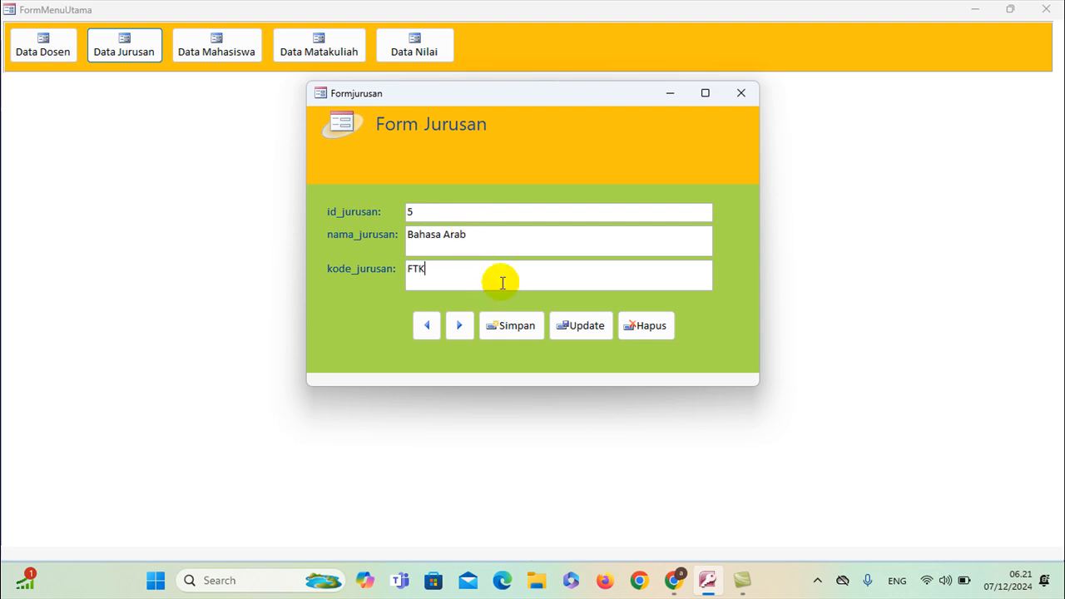
left_click(508, 325)
Save the department Pendidikan Agama Islam with code FTK003
left_click(452, 235)
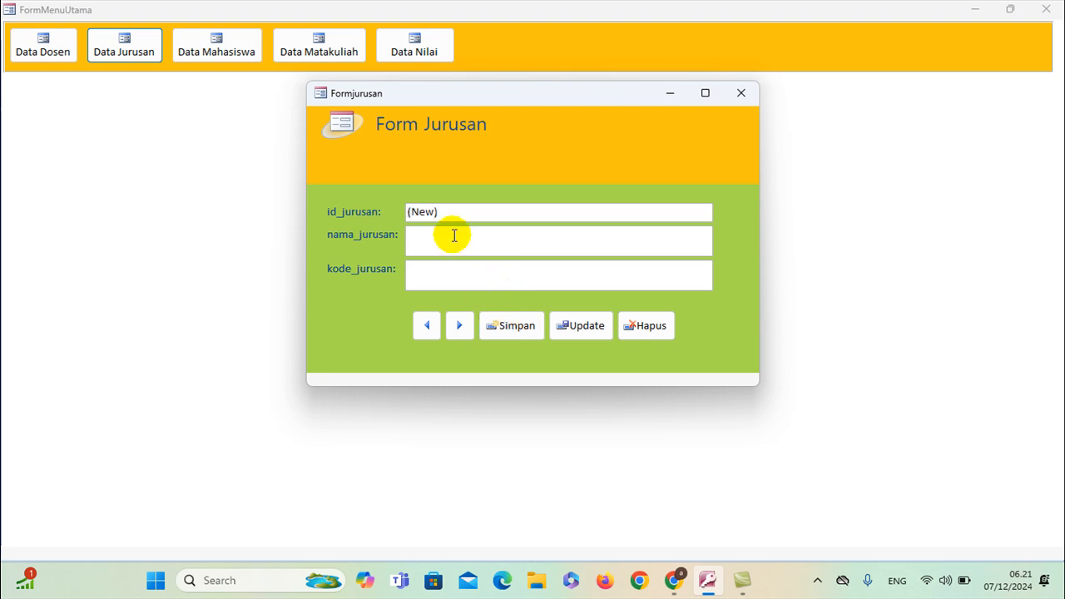
type("Pendidikan Agama Islam")
left_click(459, 273)
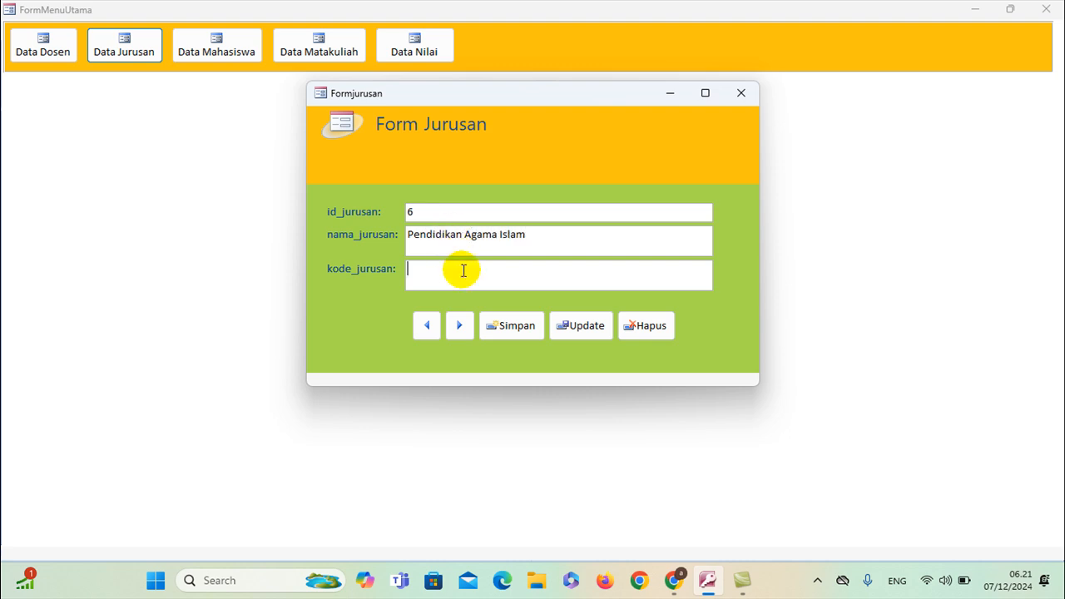
type("FTK003")
left_click(506, 320)
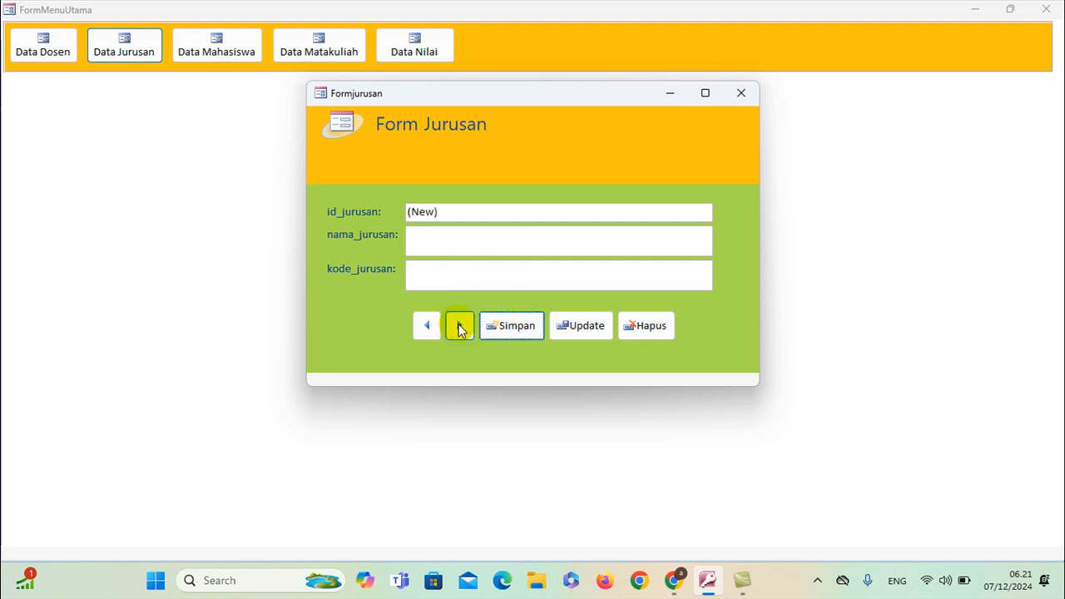
Browse back and forth between records 4 and 5, dismissing the first-record error
left_click(436, 326)
left_click(436, 326)
left_click(434, 326)
left_click(463, 326)
left_click(425, 326)
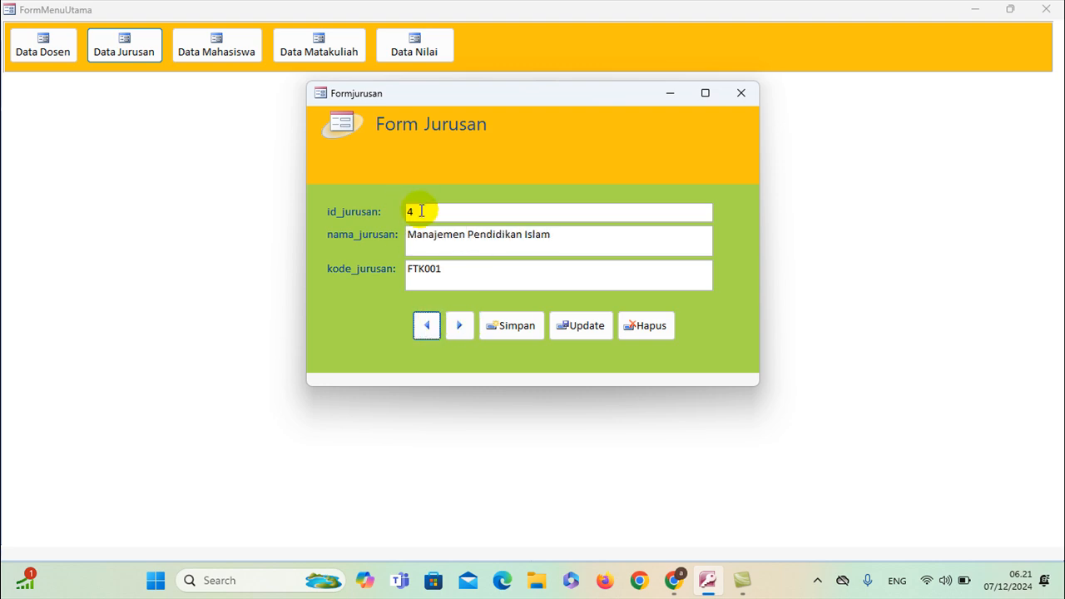
left_click(429, 327)
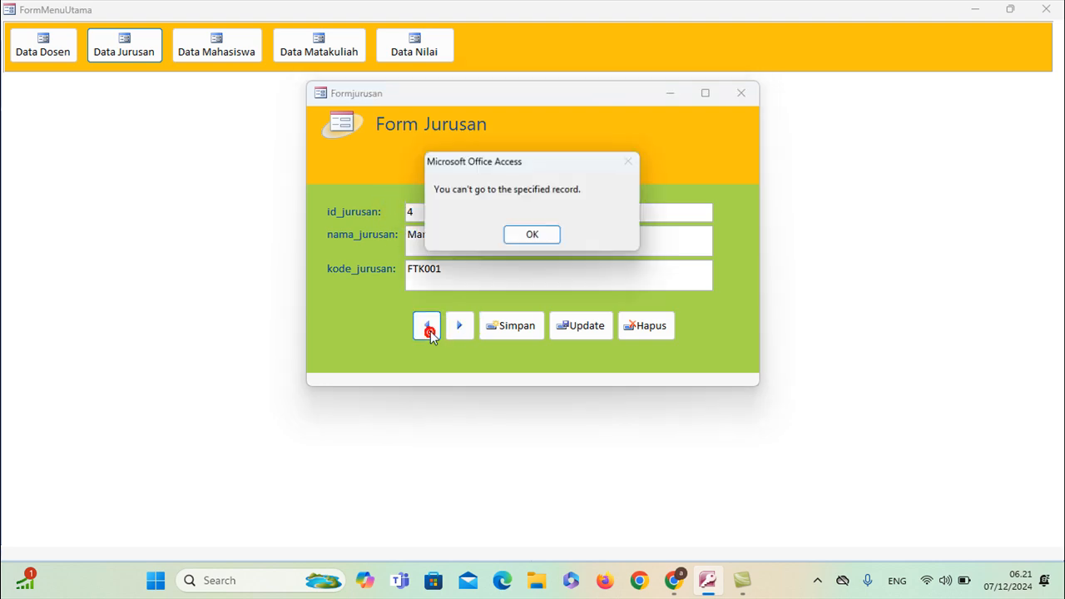
left_click(511, 234)
Step forward to record 6 and back, dismiss the error, and close the Jurusan form
left_click(458, 327)
left_click(458, 327)
left_click(426, 328)
left_click(427, 329)
left_click(427, 329)
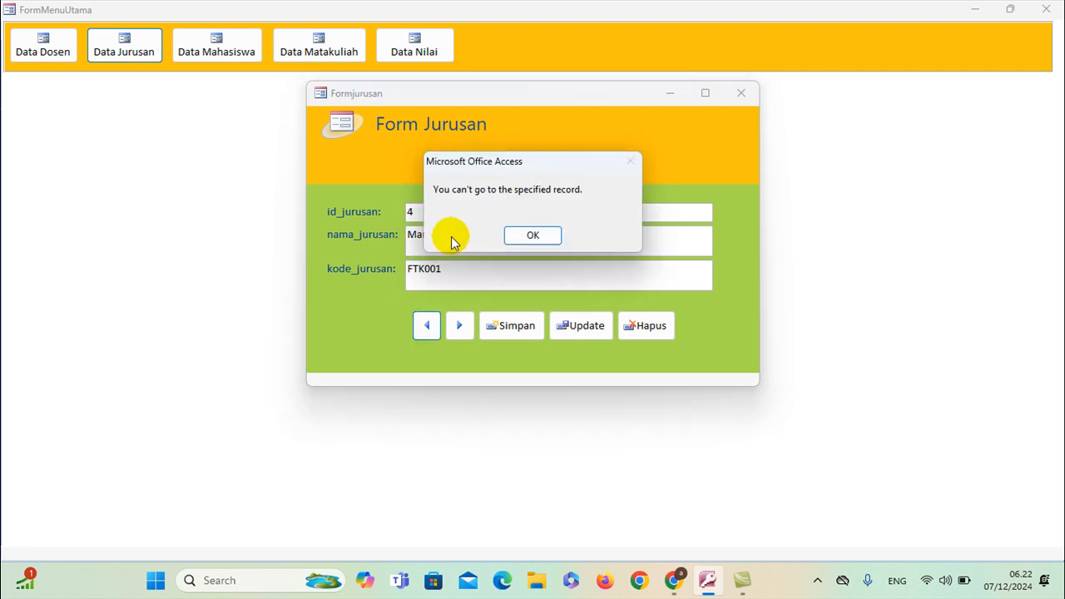
left_click(518, 240)
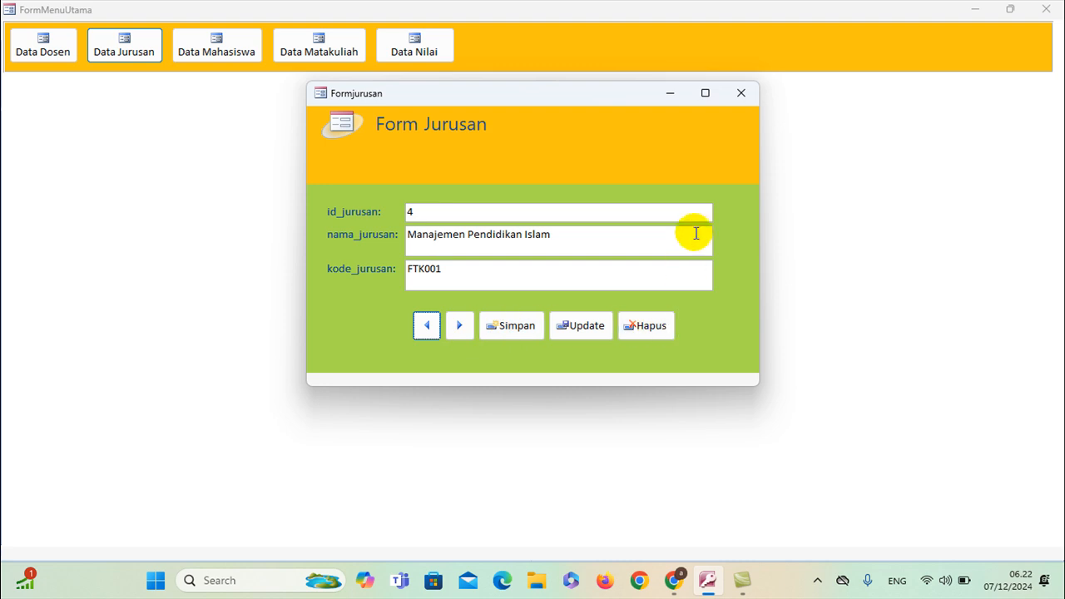
left_click(746, 95)
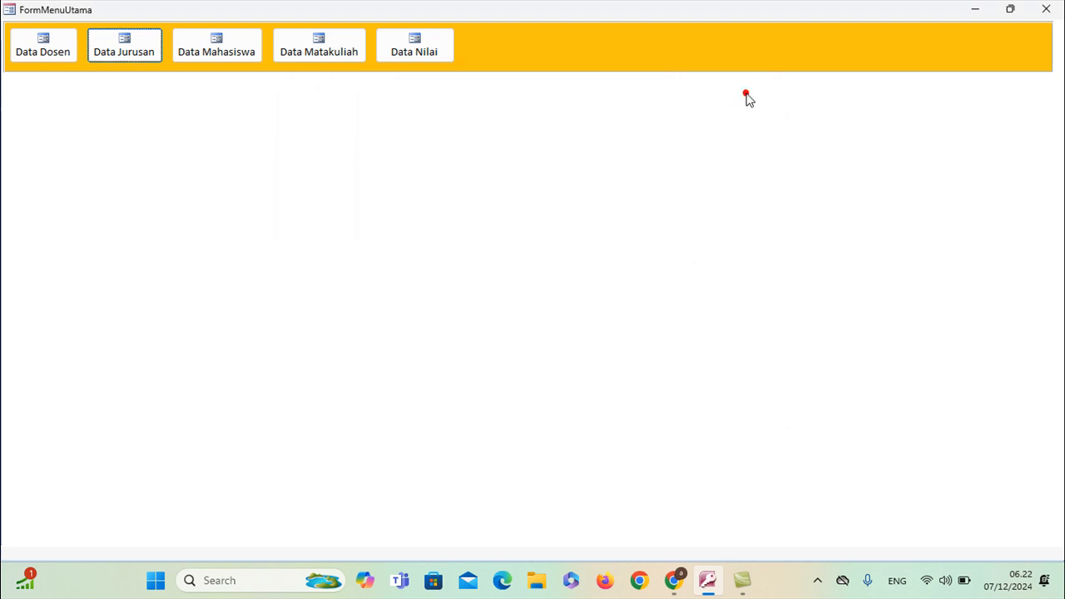
From the main menu, enter course Dasar-dasar Aplikasi Komputer with code MPI001
left_click(326, 51)
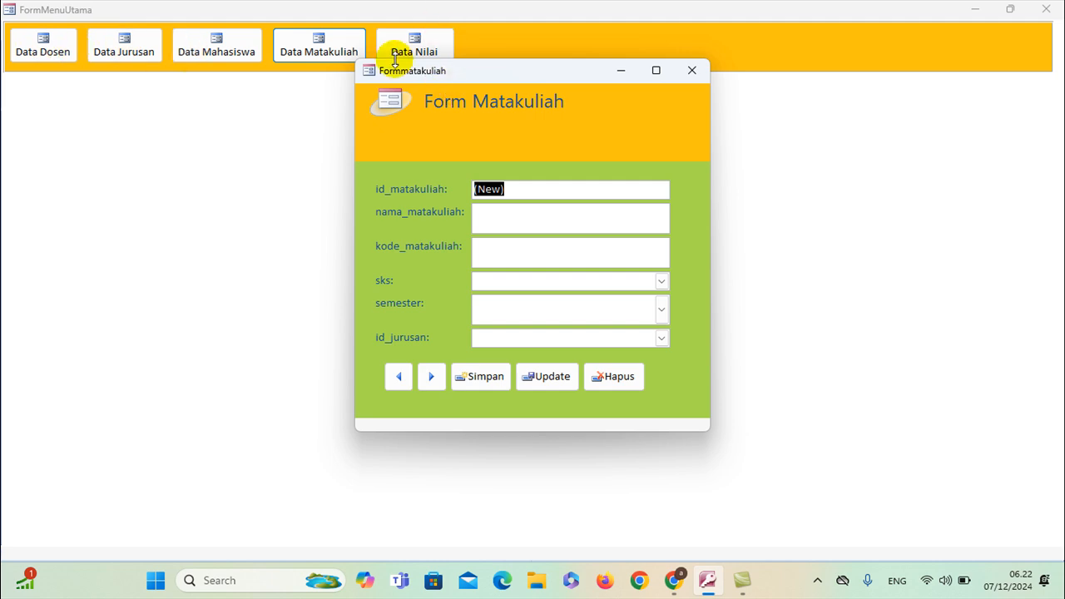
left_click(562, 220)
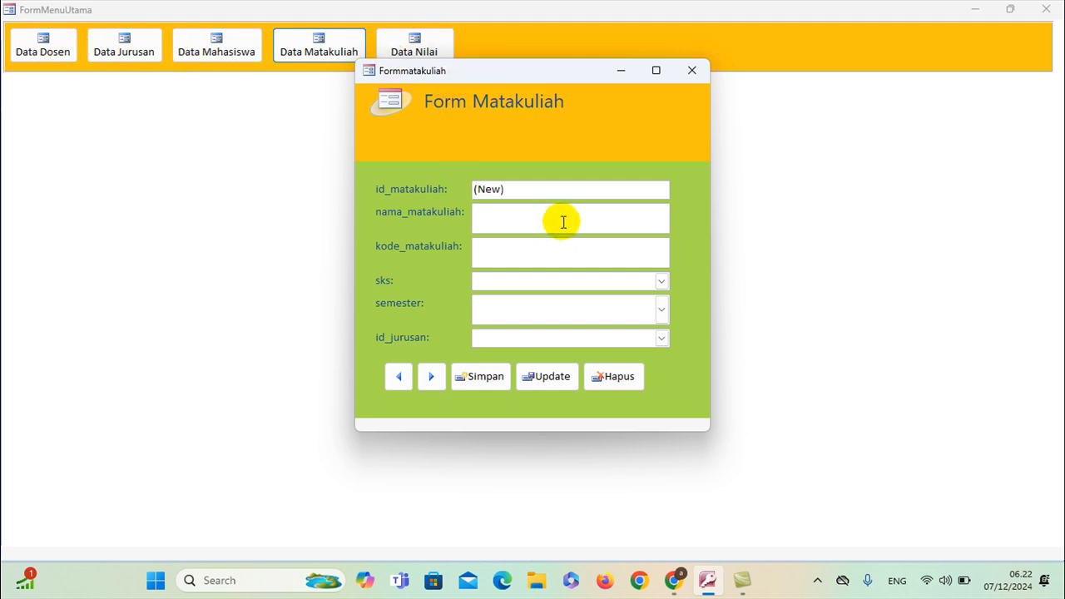
type("Ma")
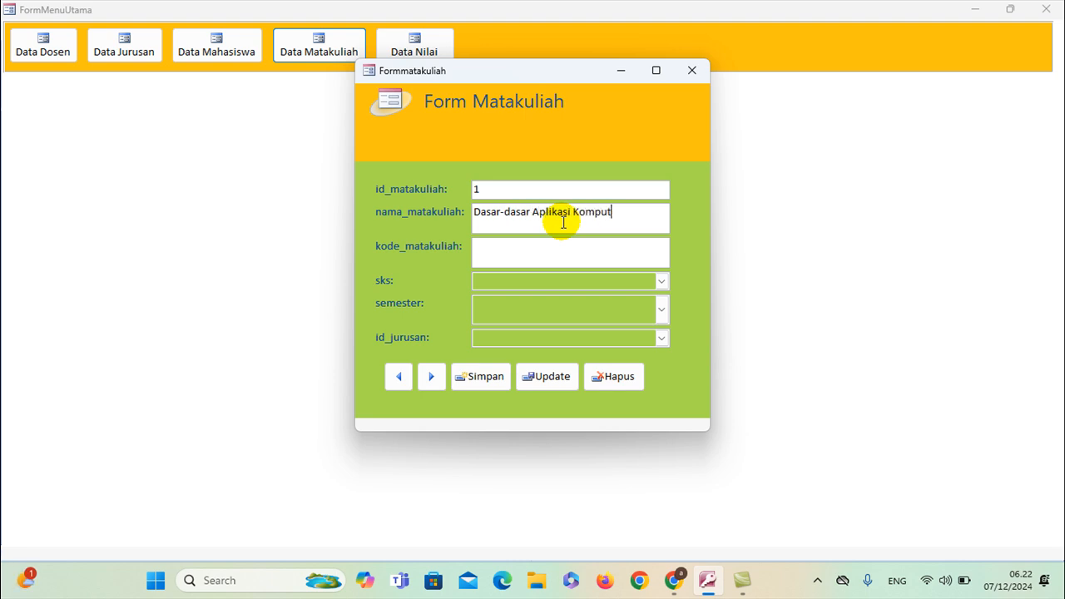
left_click(548, 246)
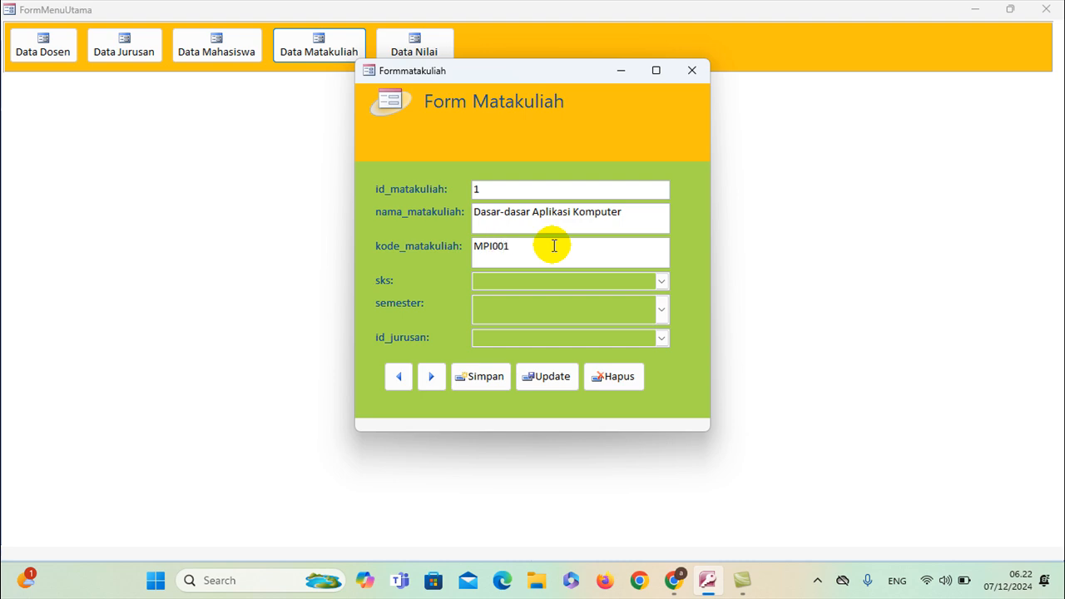
Set the course to 2 sks and semester Genap
left_click(661, 281)
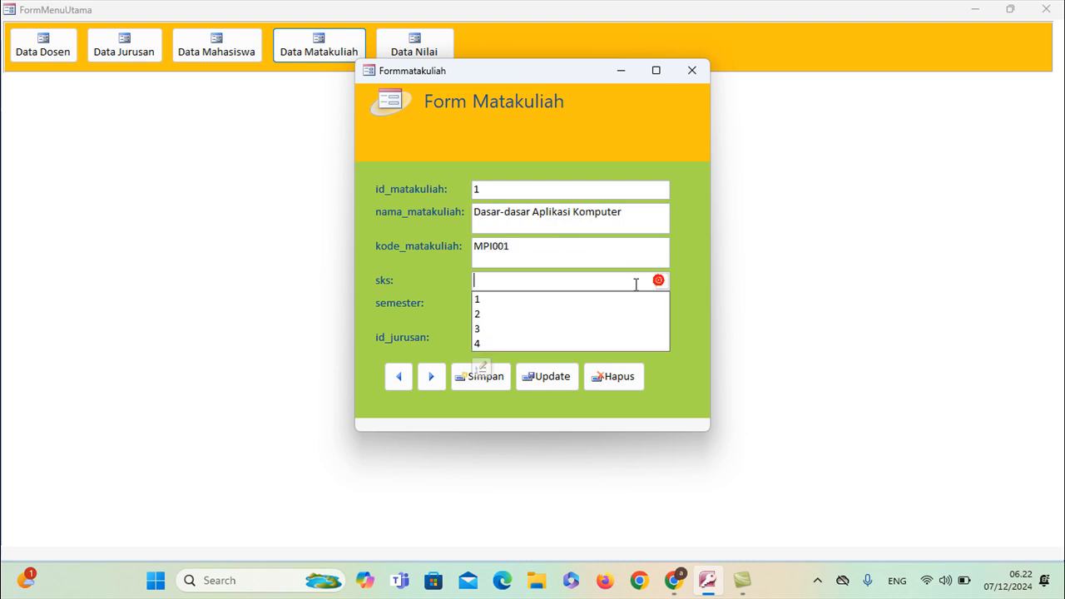
left_click(524, 314)
left_click(662, 309)
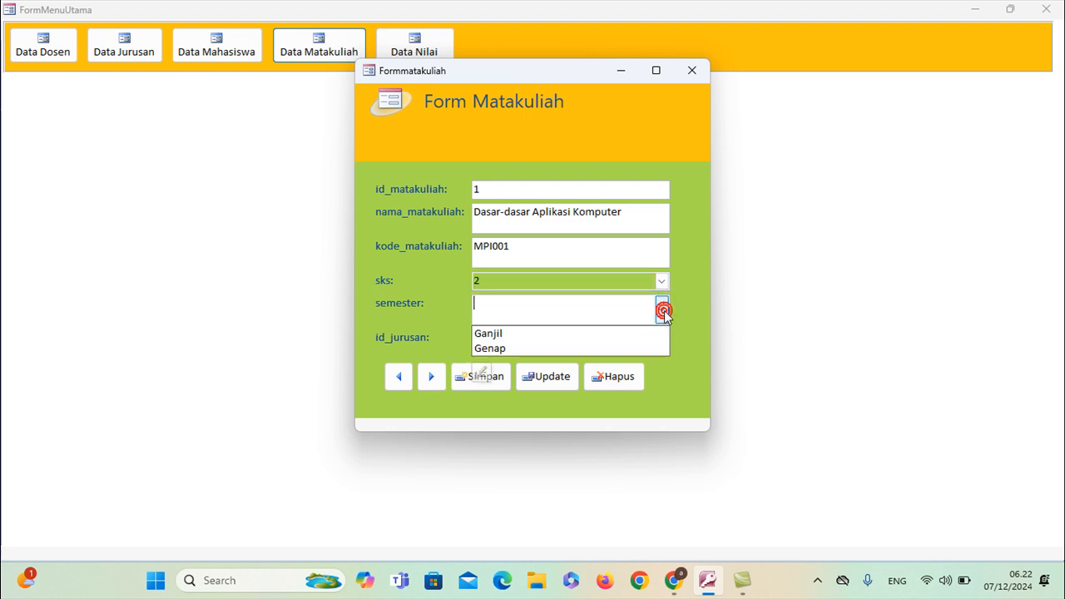
left_click(561, 349)
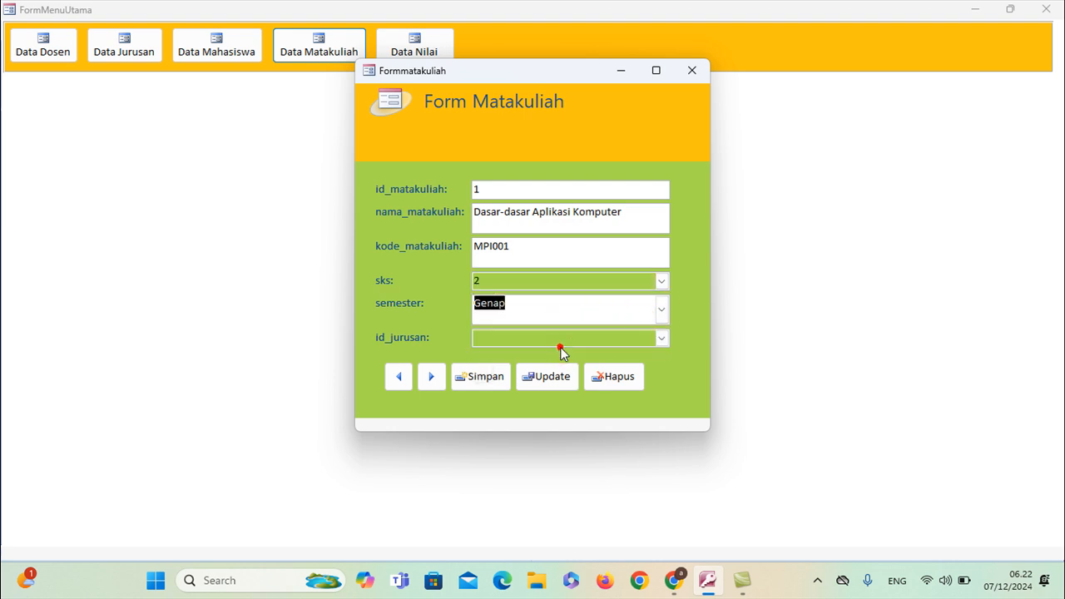
left_click(660, 337)
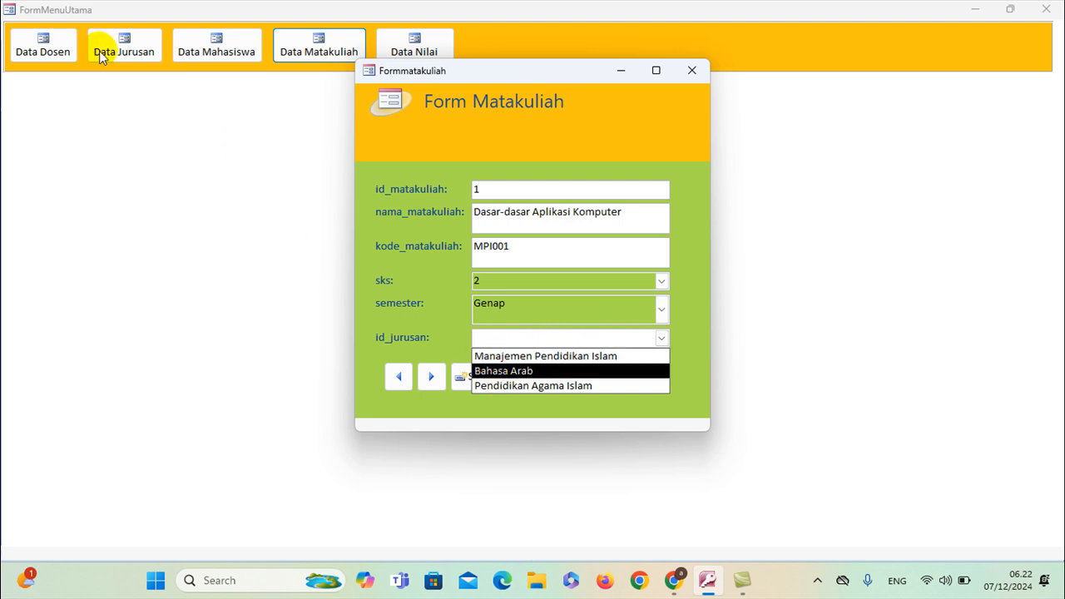
Try assigning Manajemen Pendidikan Islam as the department twice, dismissing the invalid-value errors
left_click(558, 359)
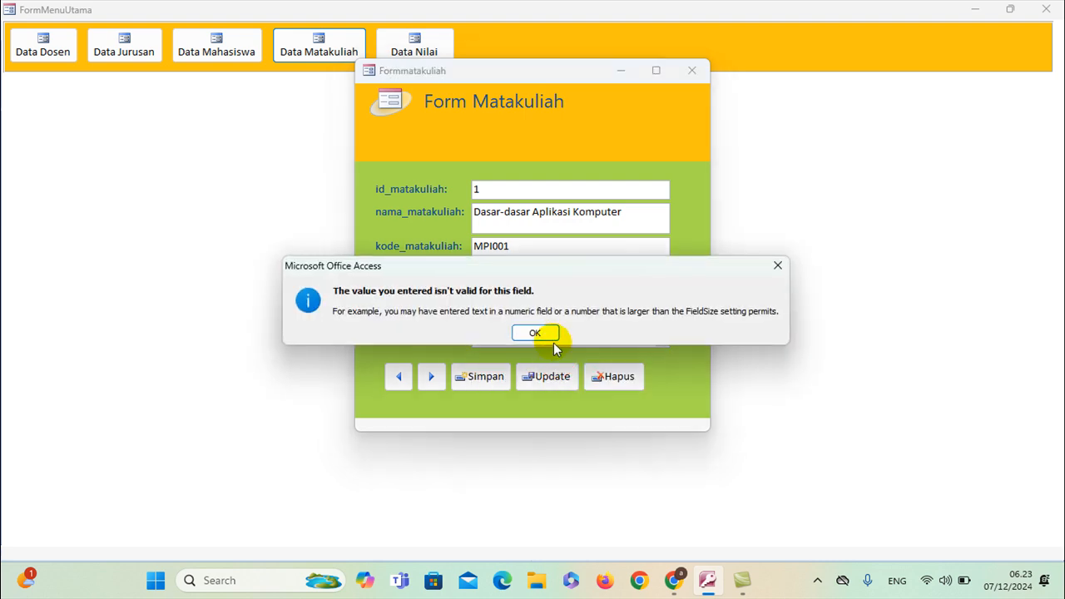
left_click(537, 333)
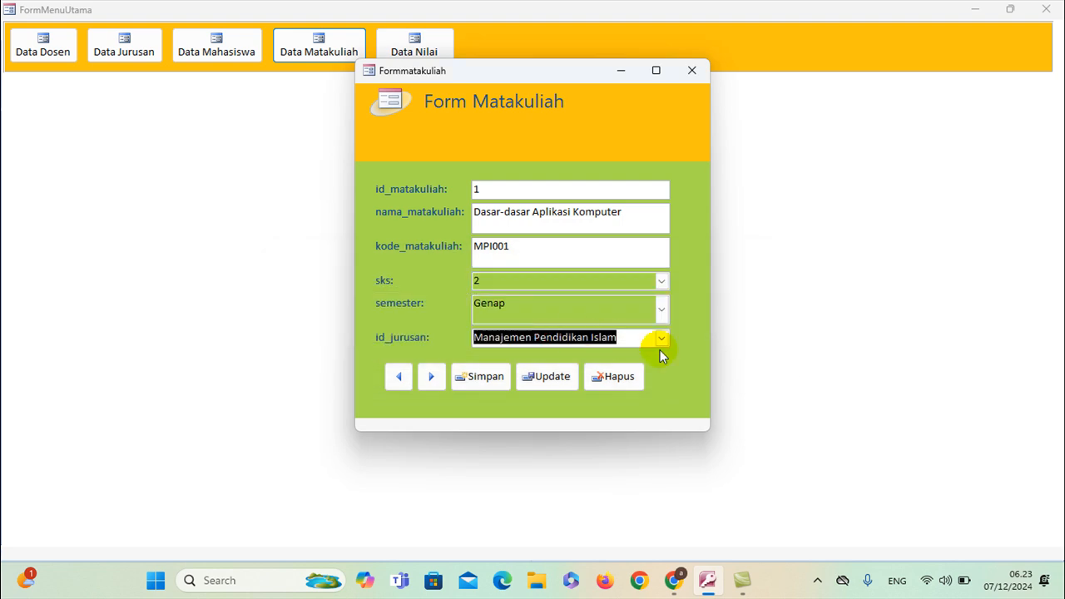
left_click(660, 340)
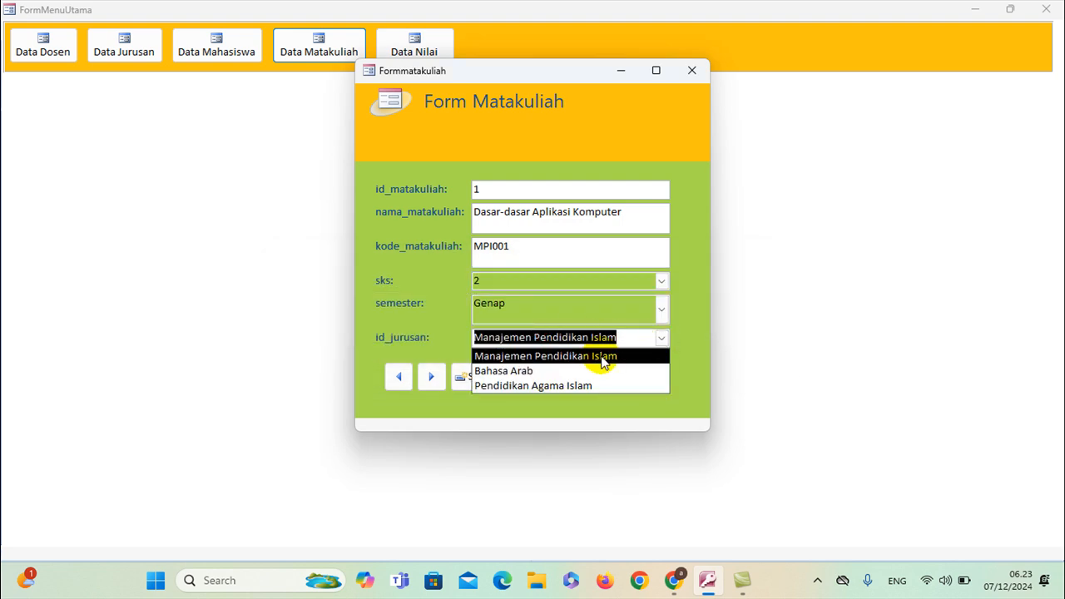
left_click(603, 359)
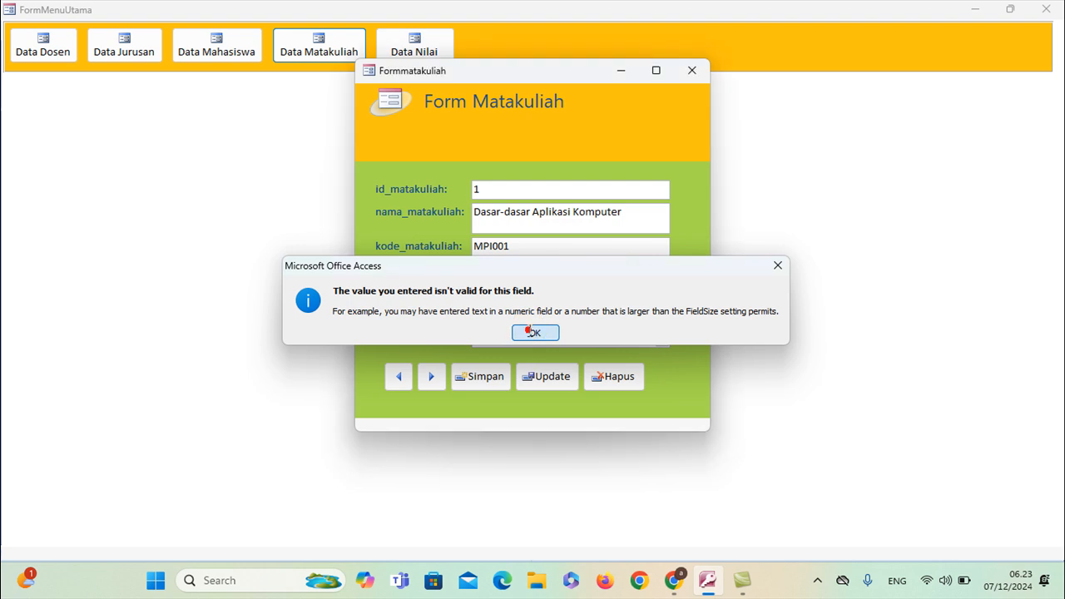
left_click(533, 333)
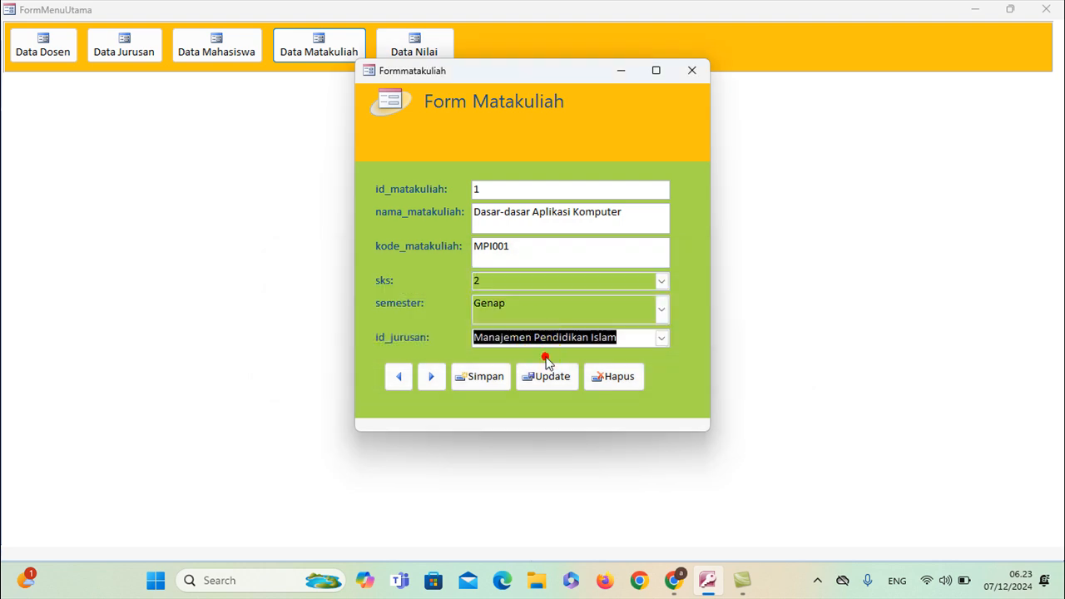
Attempt to save, then close Form Matakuliah discarding the unsaved record
left_click(499, 373)
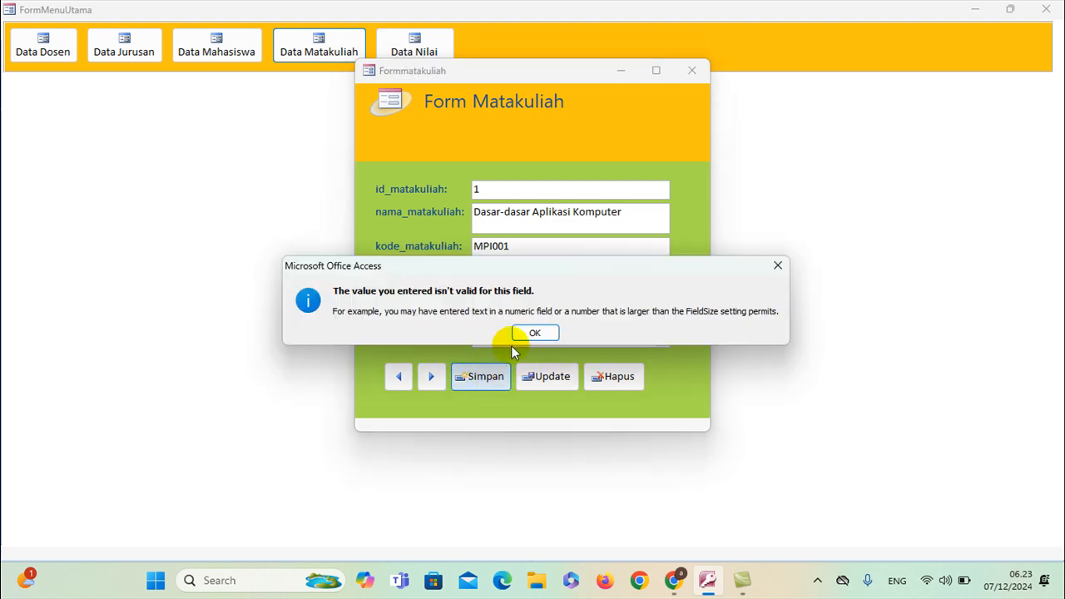
left_click(535, 332)
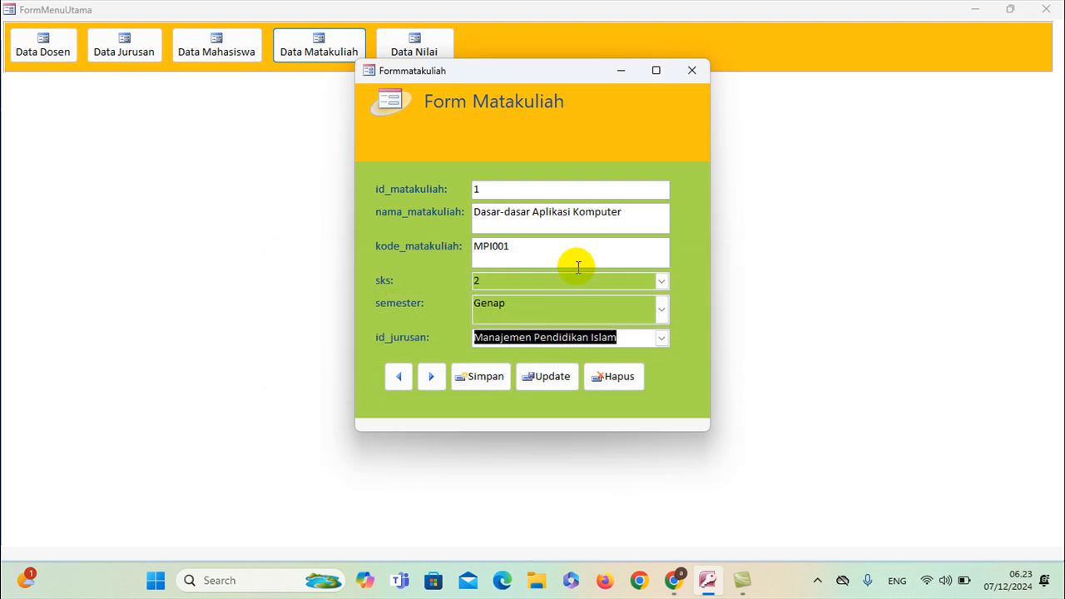
left_click(691, 73)
left_click(536, 331)
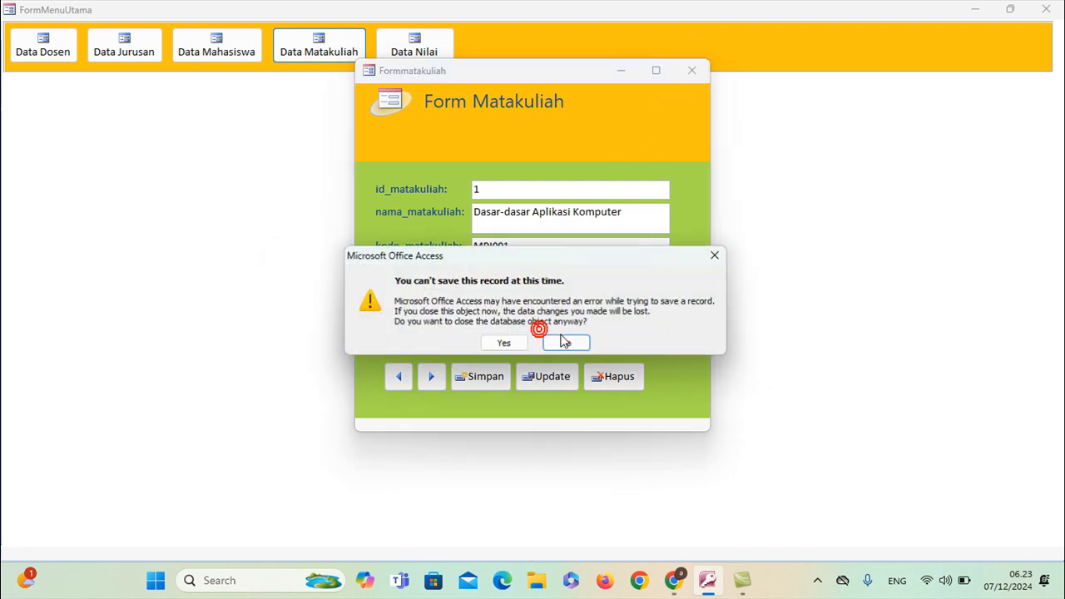
left_click(506, 342)
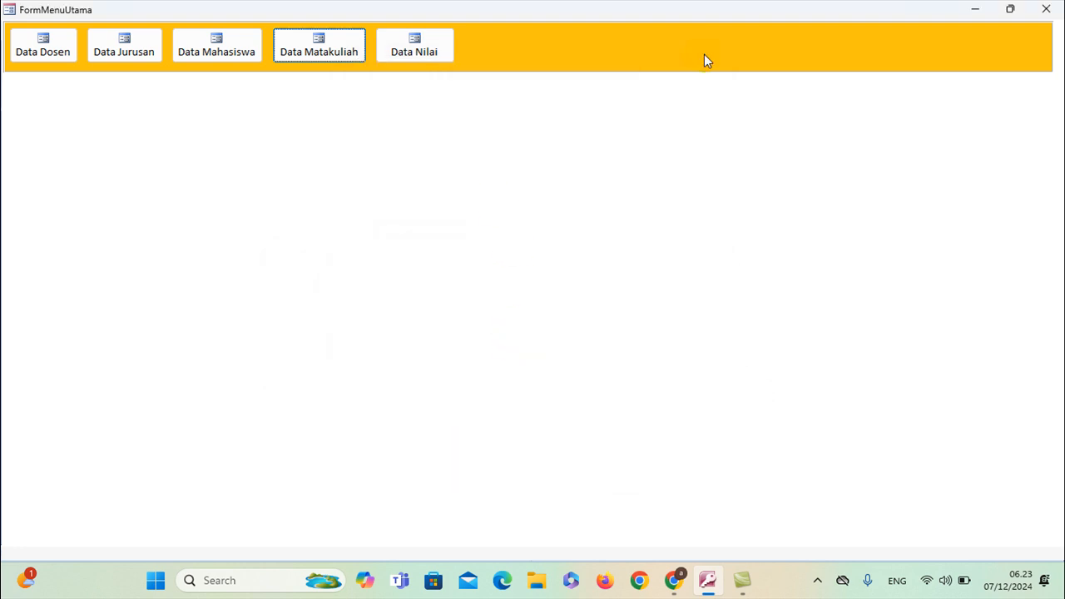
Open the matakuliah table in Design View and launch the id_jurusan lookup's Row Source builder
left_click(1045, 9)
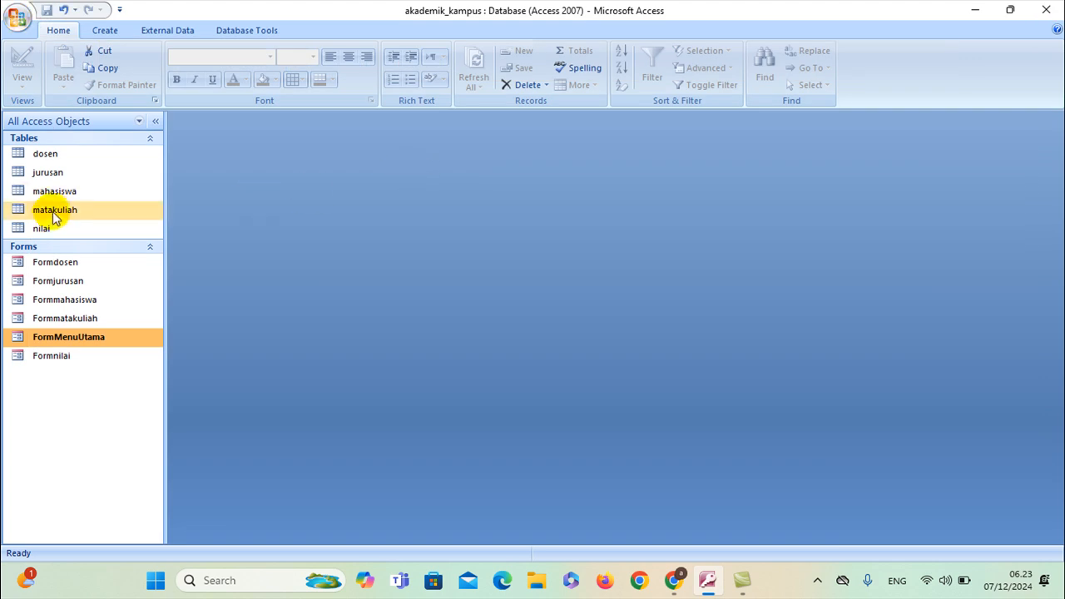
double_click(52, 212)
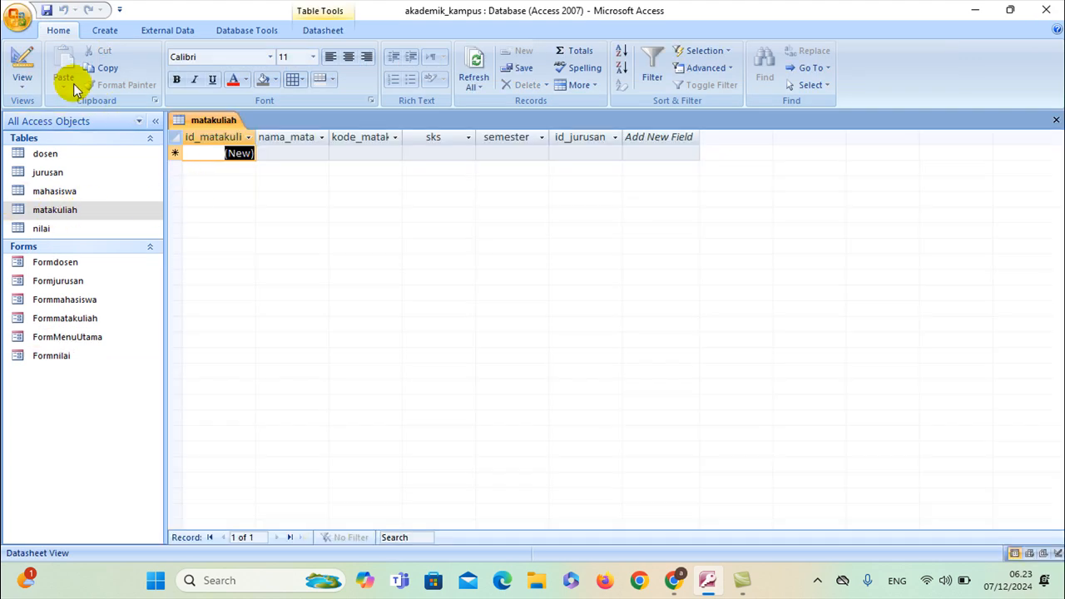
left_click(23, 84)
left_click(33, 214)
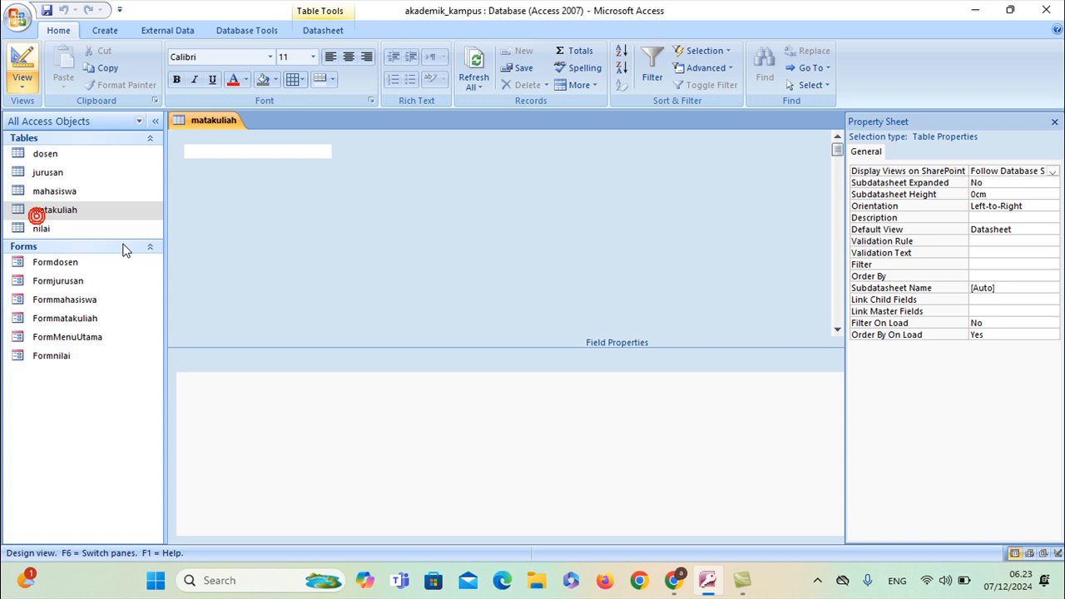
left_click(263, 227)
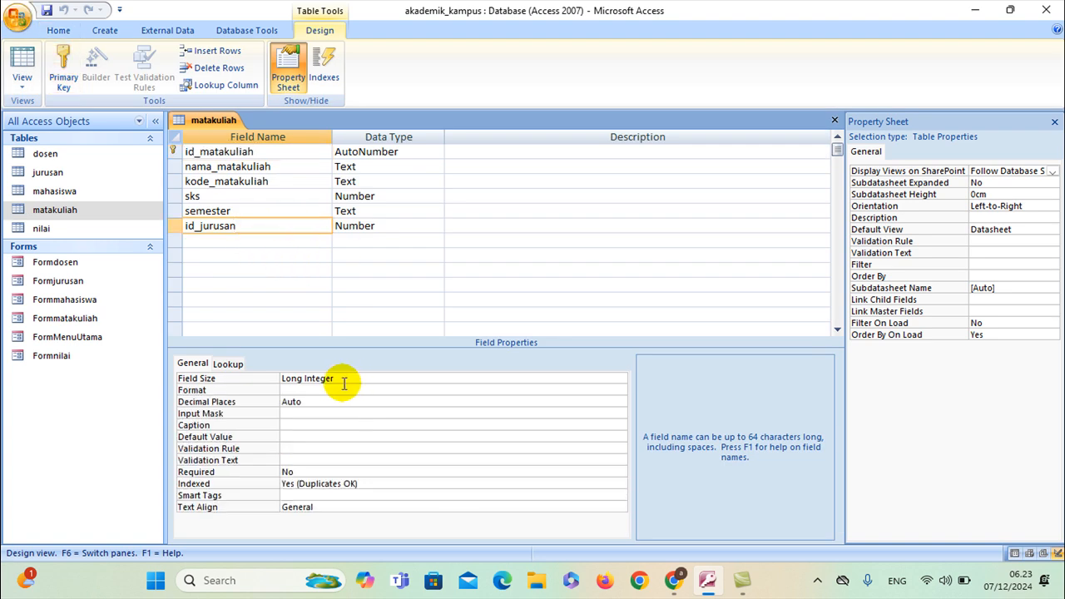
left_click(231, 365)
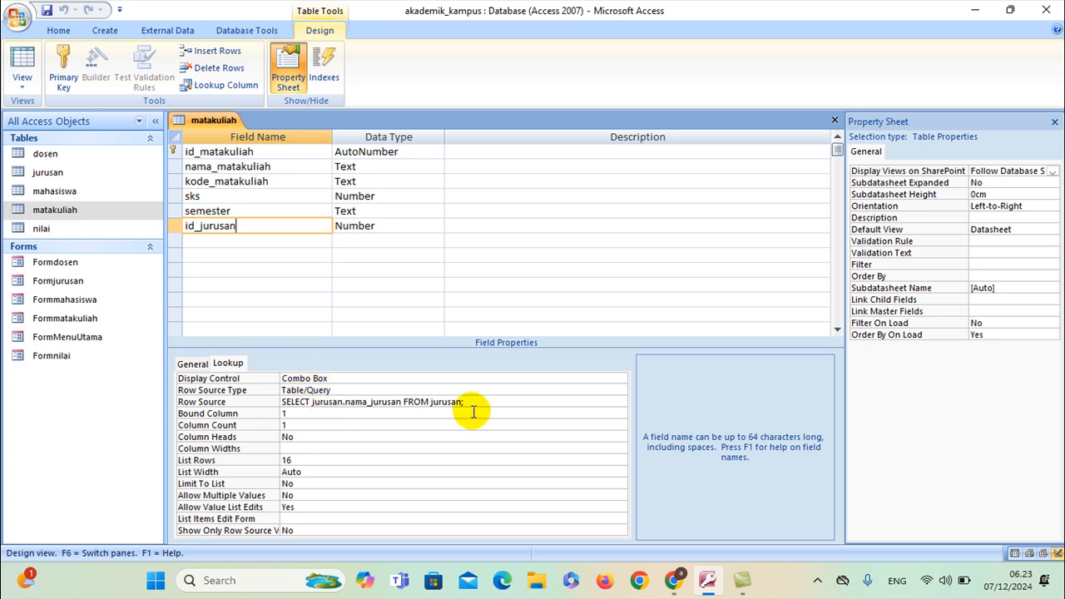
left_click(497, 402)
left_click(621, 403)
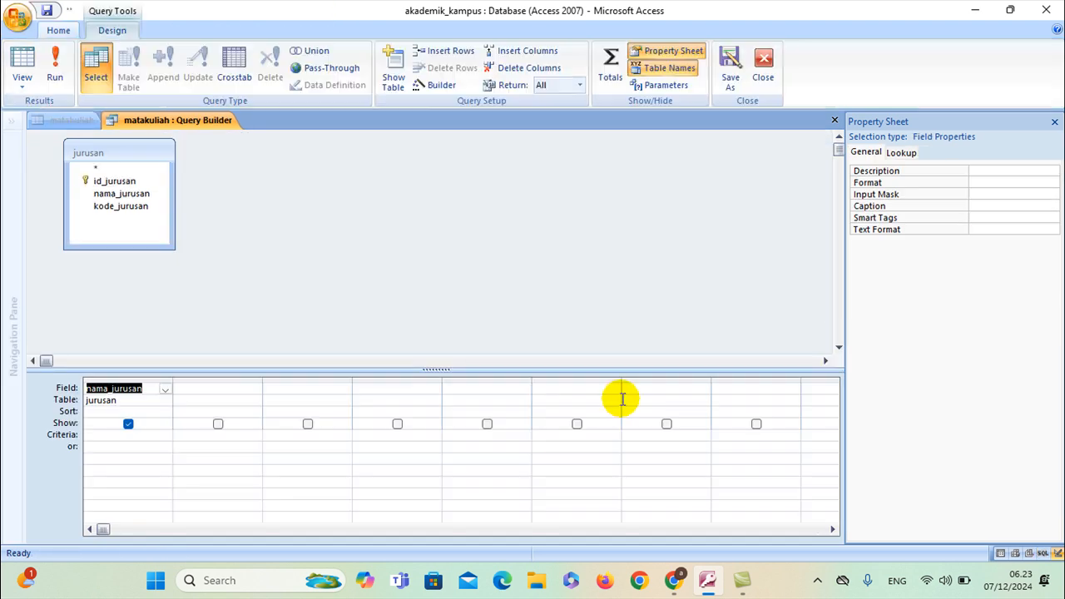
Clear the old Expr1 expression columns from the row source query grid
double_click(113, 181)
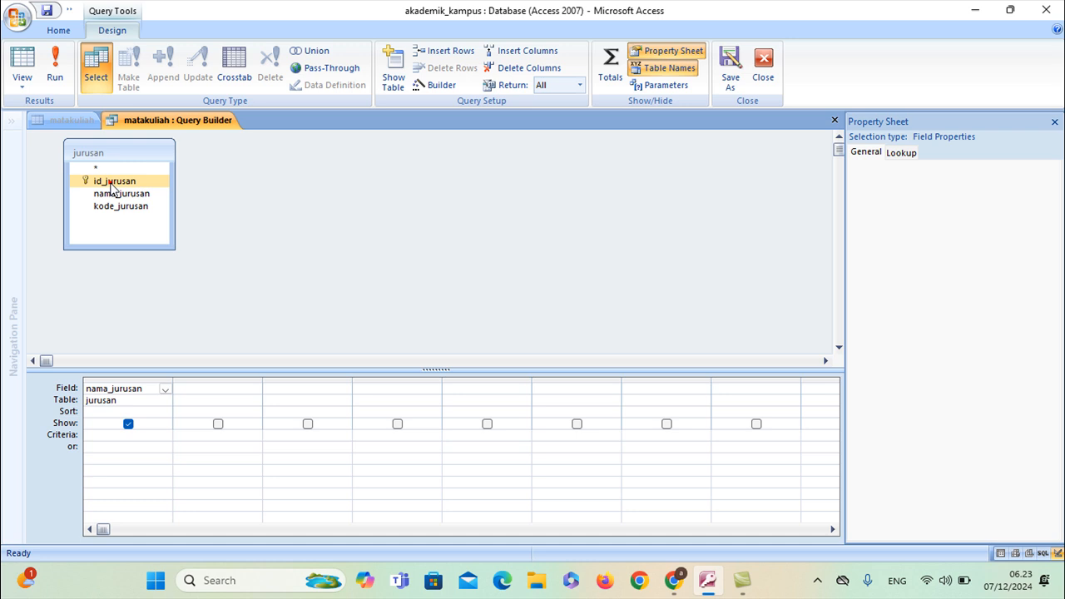
left_click(152, 388)
key("BackSpace")
left_click(126, 400)
left_click_drag(137, 388, 174, 389)
key("BackSpace")
key("BackSpace")
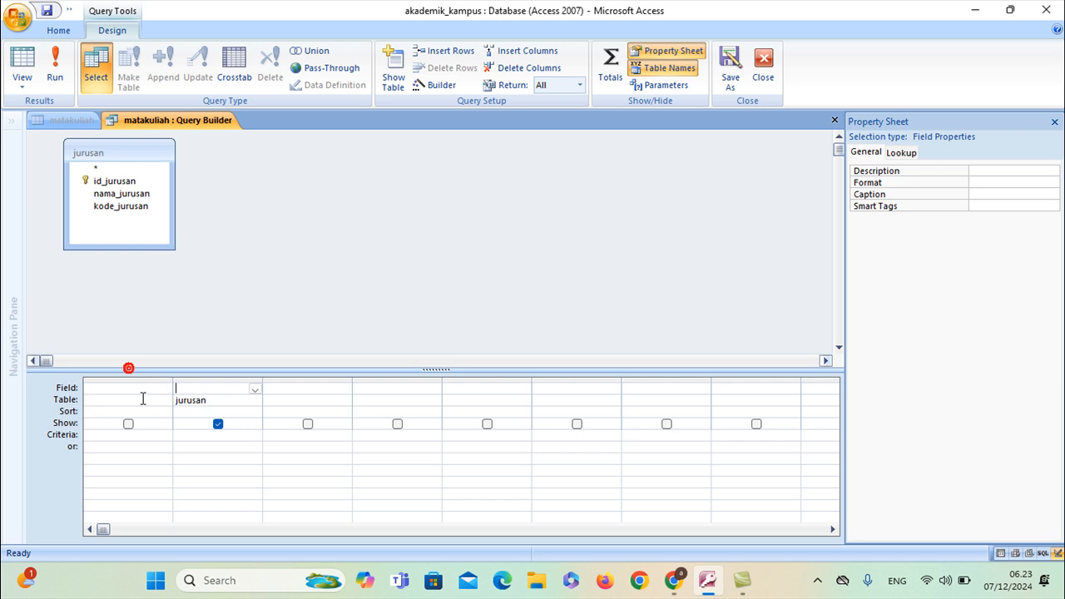
left_click(148, 403)
Add id_jurusan and nama_jurusan from jurusan, then save and close the Query Builder
double_click(114, 180)
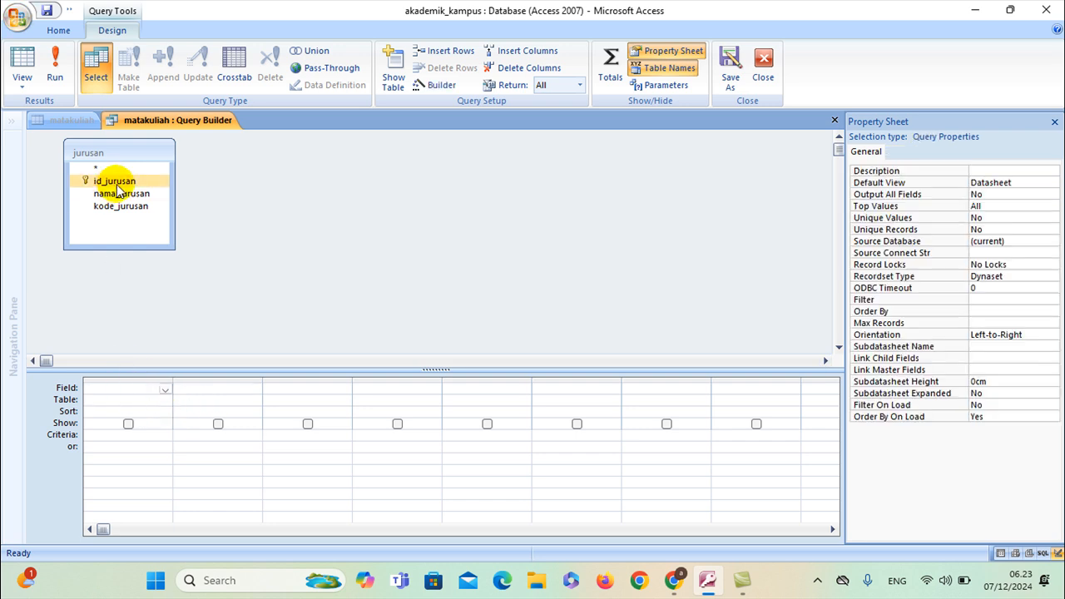
double_click(130, 194)
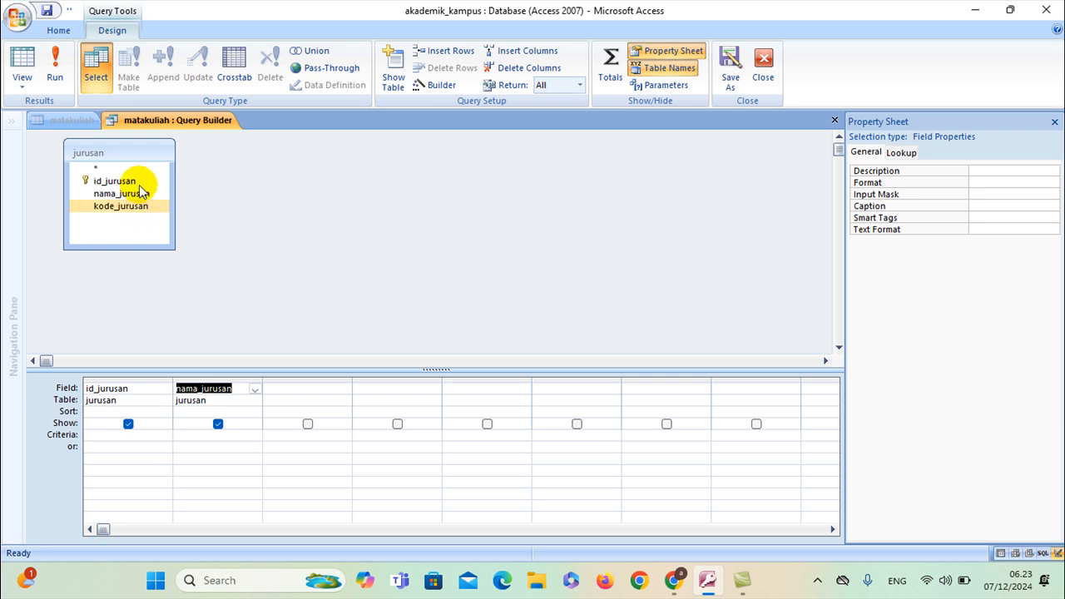
right_click(141, 126)
left_click(158, 133)
right_click(167, 131)
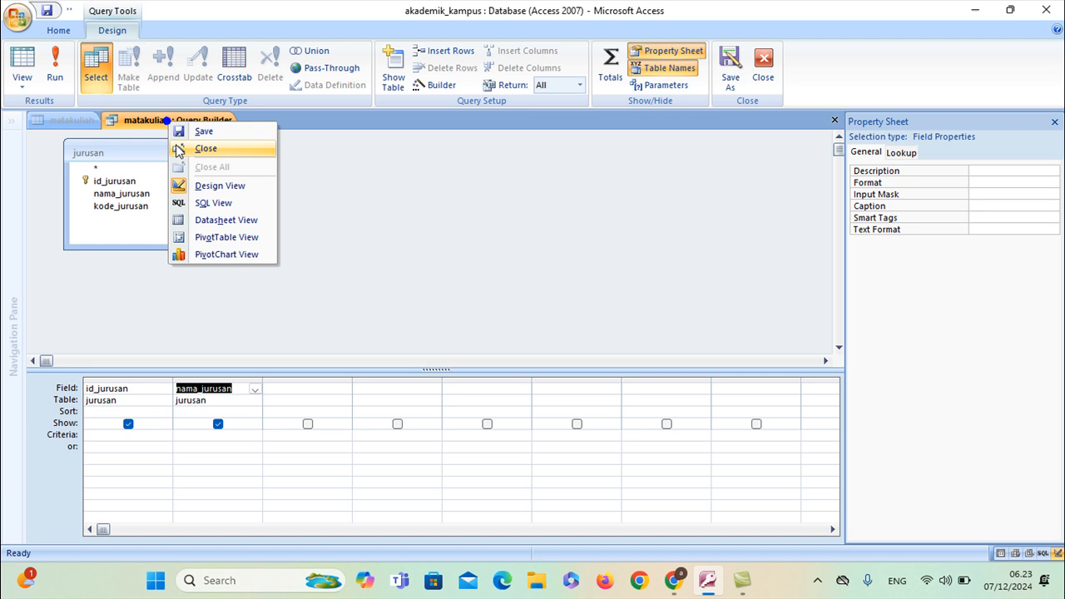
left_click(176, 148)
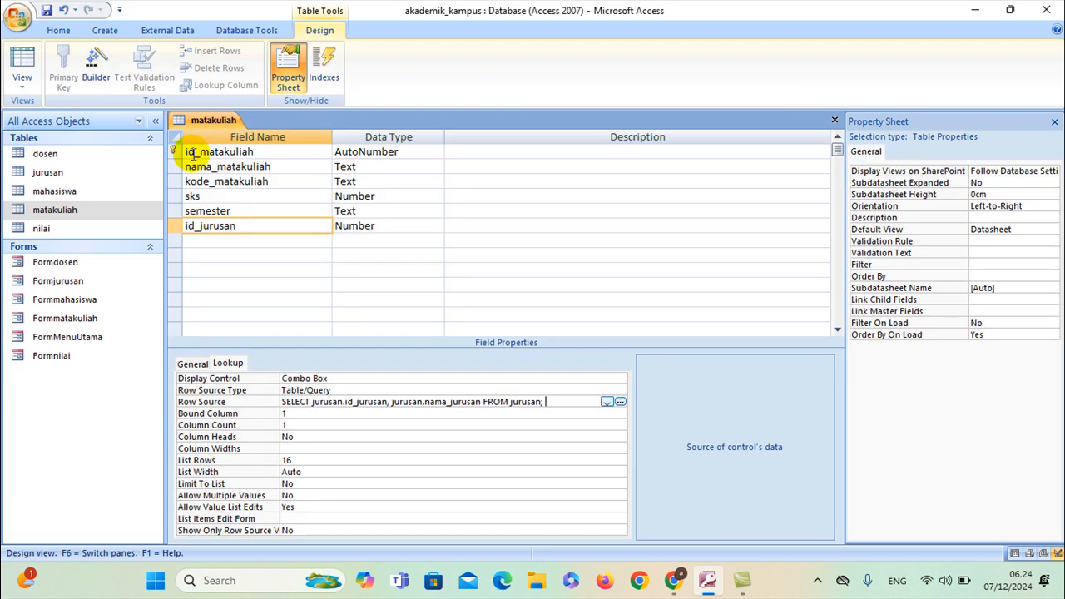
Set id_jurusan's Column Count to 2 and Column Heads to Yes, then save and close matakuliah
left_click(298, 426)
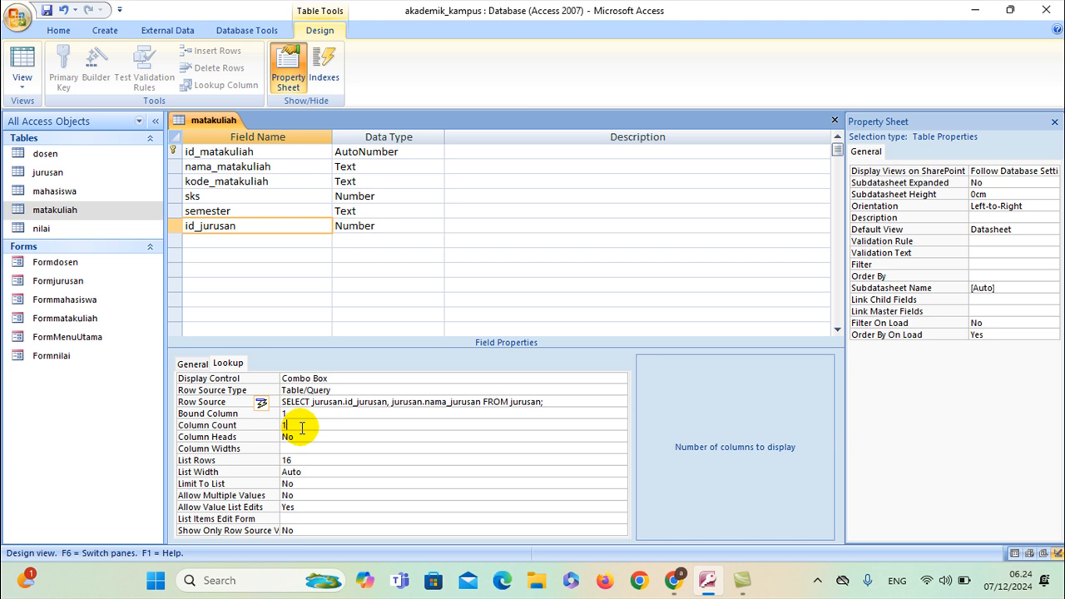
left_click(302, 436)
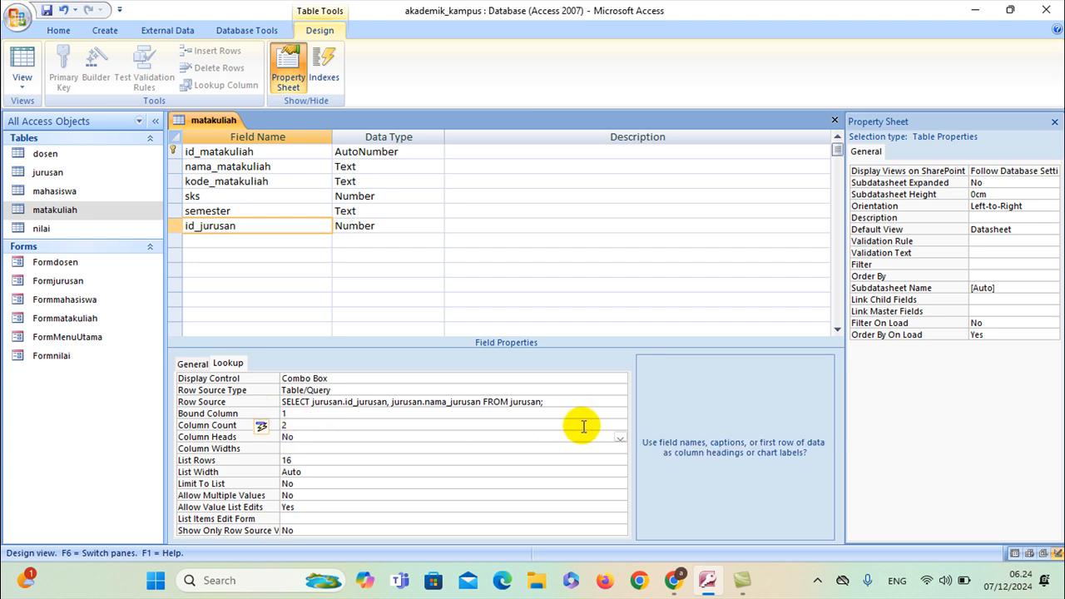
left_click(623, 436)
left_click(458, 447)
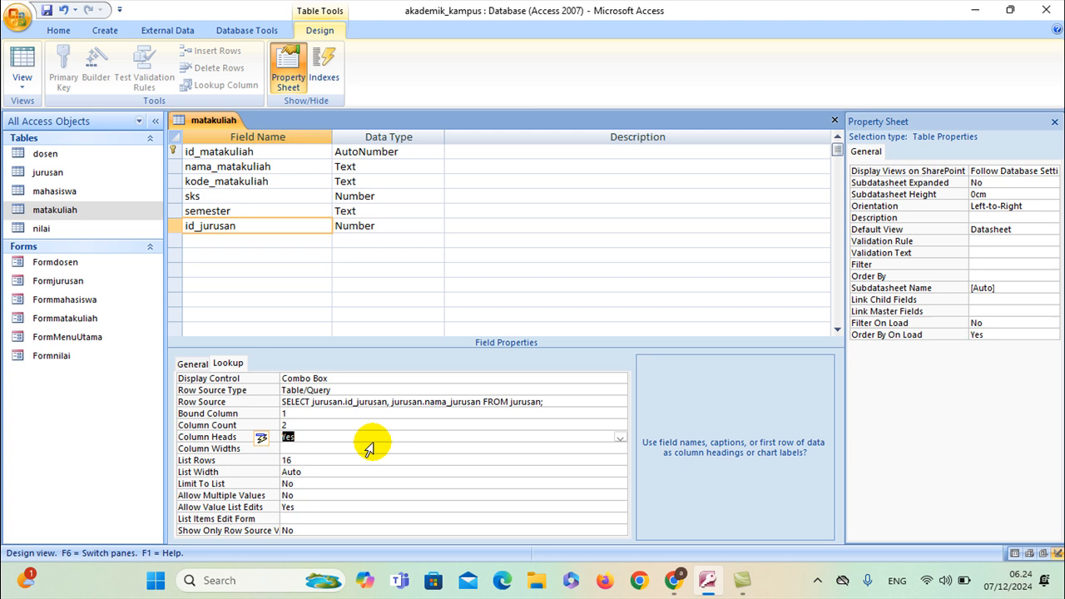
right_click(213, 121)
left_click(223, 130)
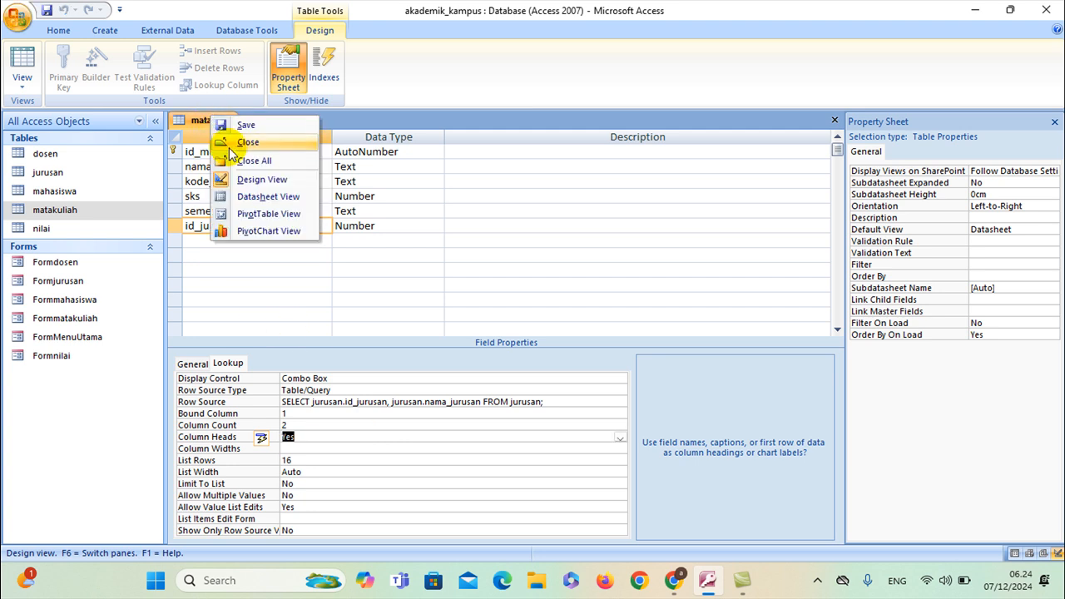
left_click(229, 146)
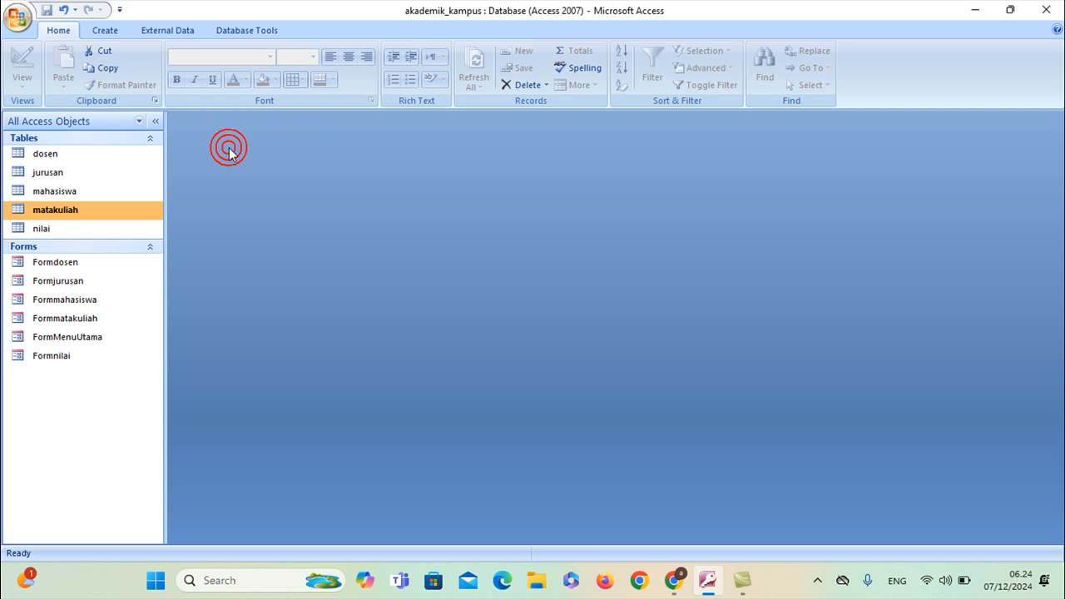
Open FormMenuUtama and launch the course entry form from Data Matakuliah
double_click(89, 321)
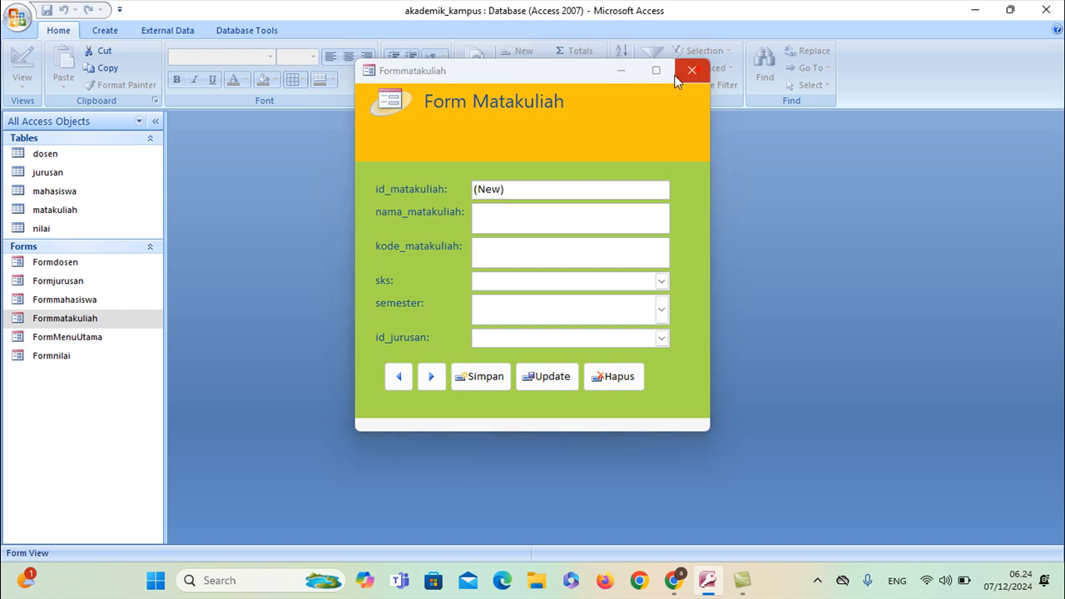
left_click(692, 70)
left_click(92, 341)
double_click(91, 341)
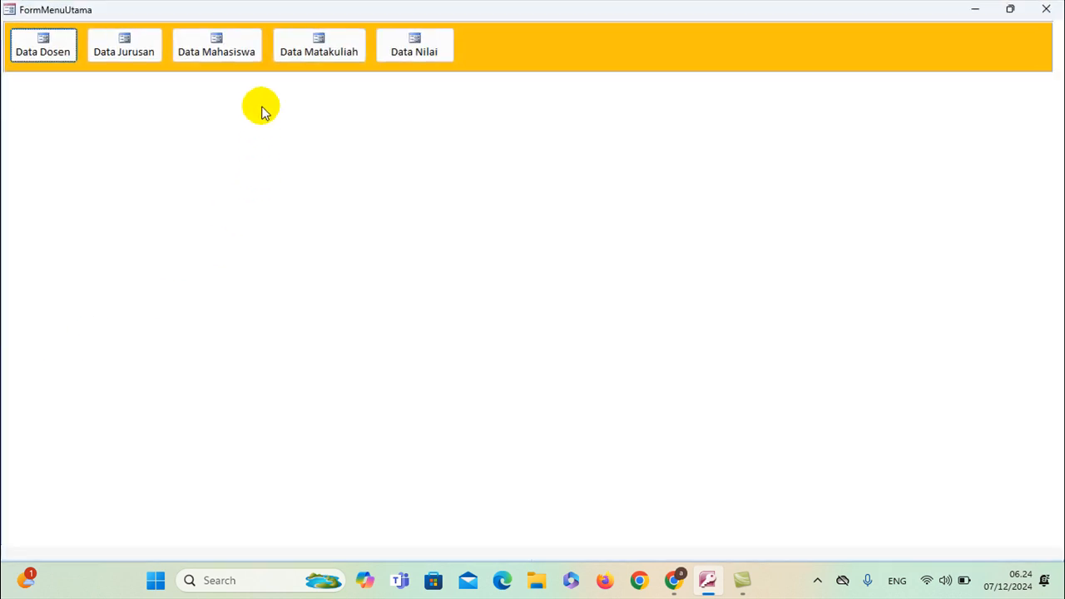
left_click(319, 52)
Try Manajemen Pendidikan Islam, then Bahasa Arab, as id_jurusan, dismissing each invalid-value error
left_click(662, 344)
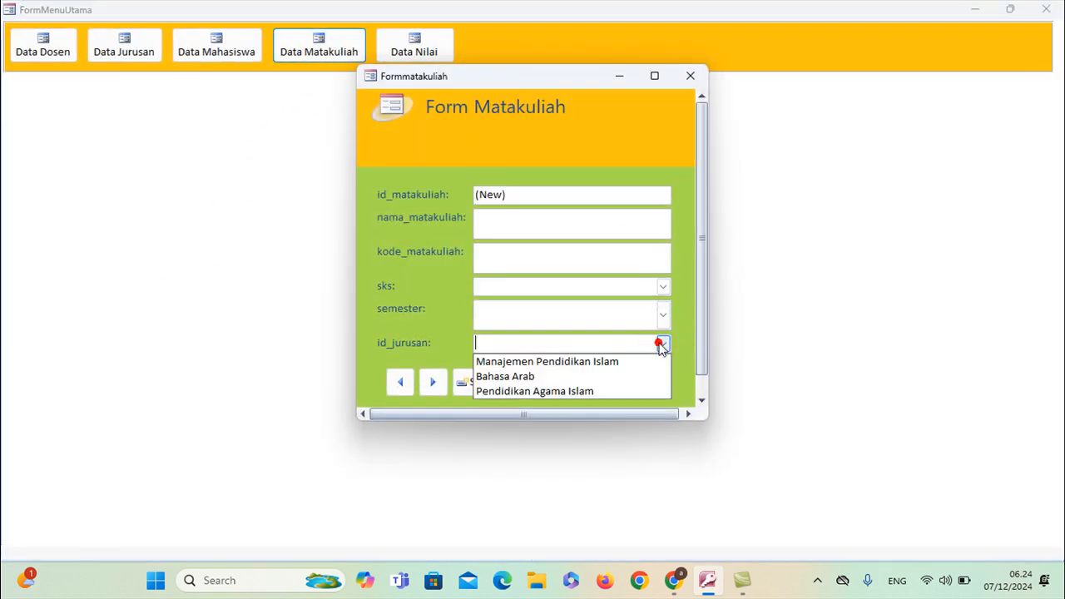
left_click(593, 362)
left_click(537, 333)
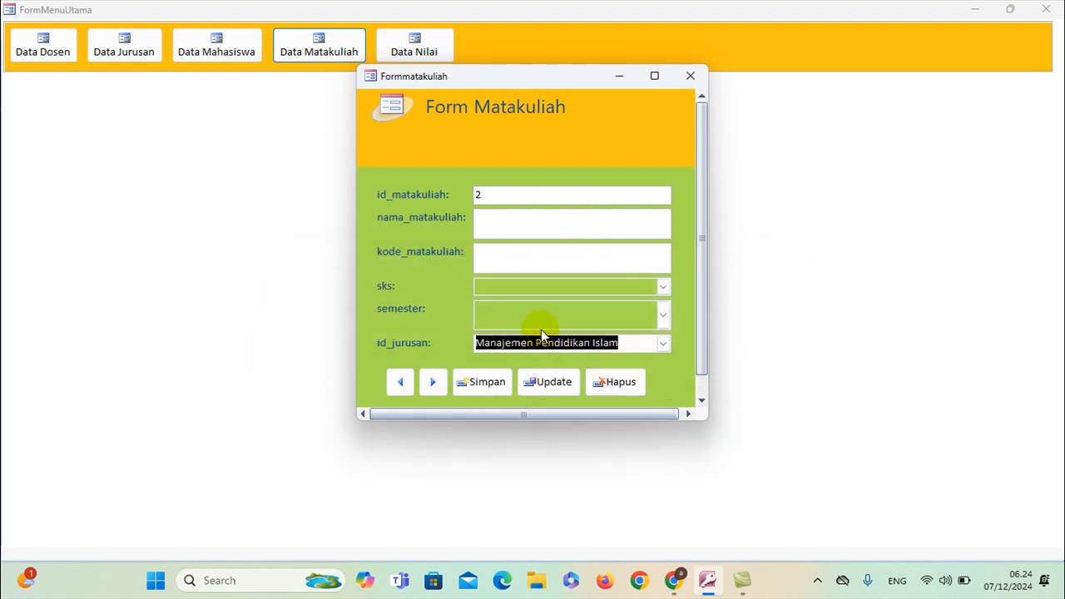
left_click(662, 343)
left_click(620, 377)
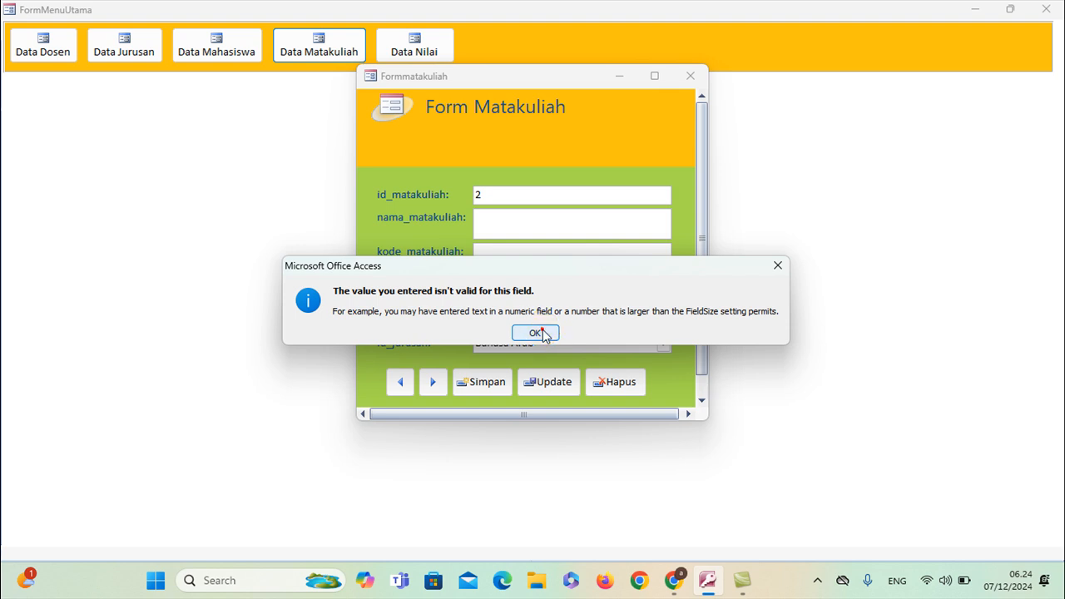
left_click(542, 331)
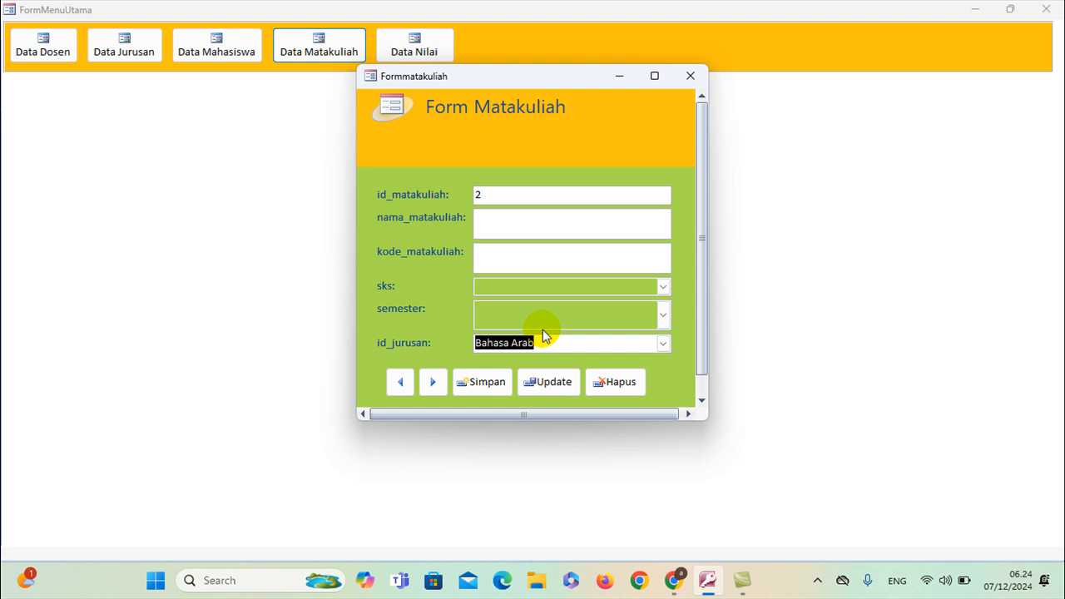
Close the course form without saving, close the main menu, and select the matakuliah table
left_click(690, 76)
left_click(533, 331)
left_click(505, 342)
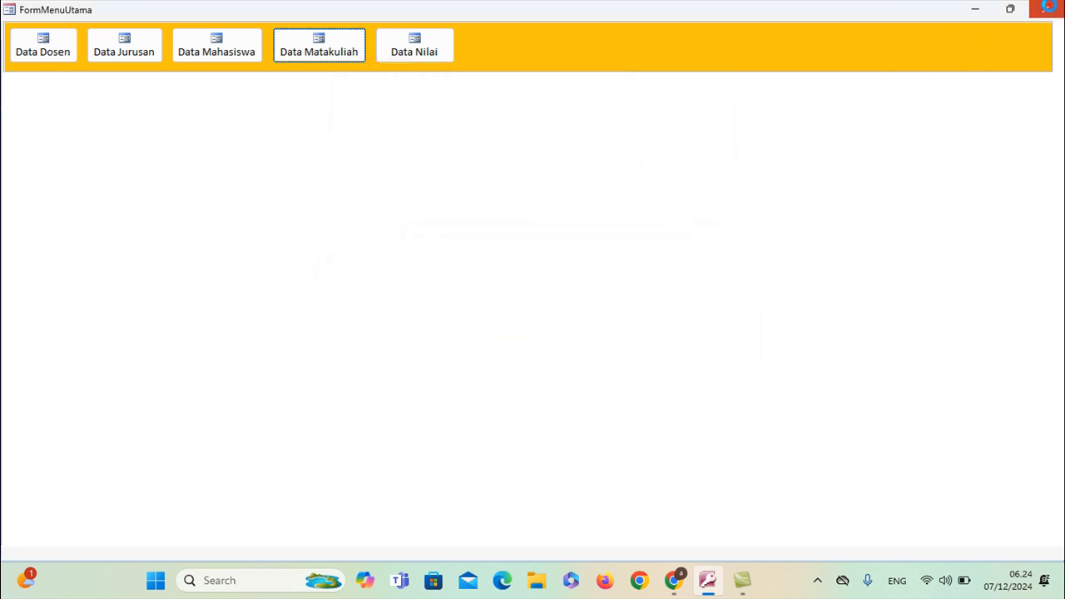
left_click(1049, 10)
left_click(75, 214)
Open matakuliah in Design View to review id_jurusan's Lookup settings, then close it
double_click(75, 214)
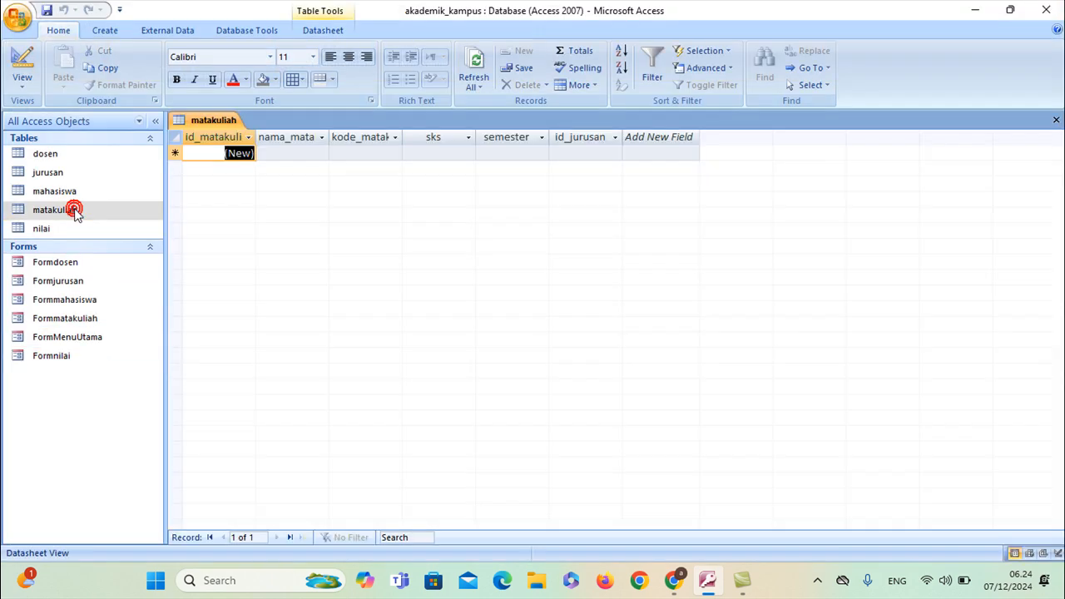
left_click(31, 87)
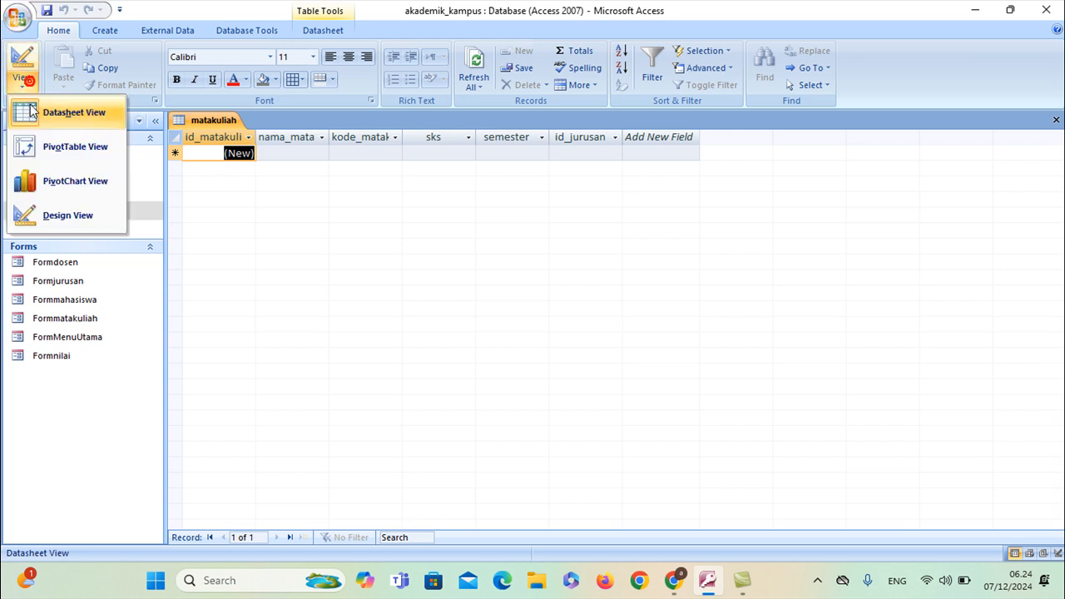
left_click(52, 215)
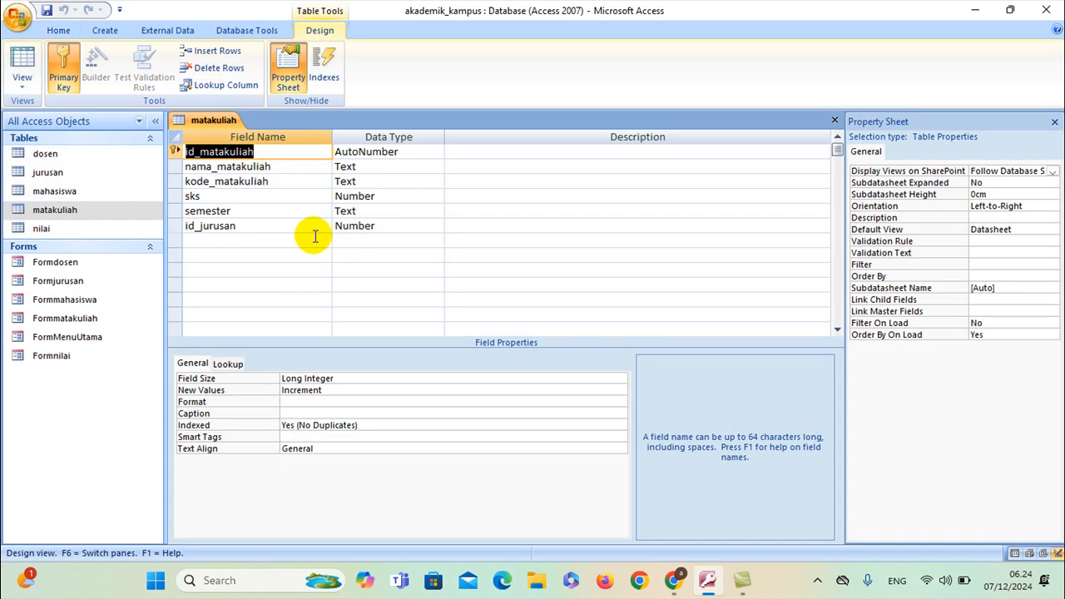
left_click(372, 226)
left_click(229, 363)
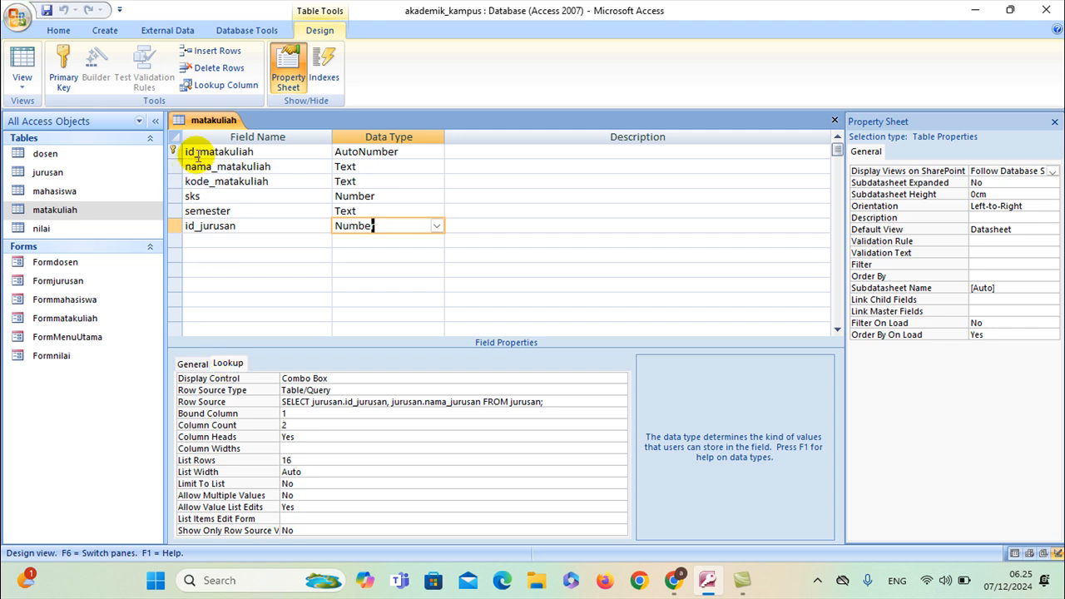
right_click(212, 125)
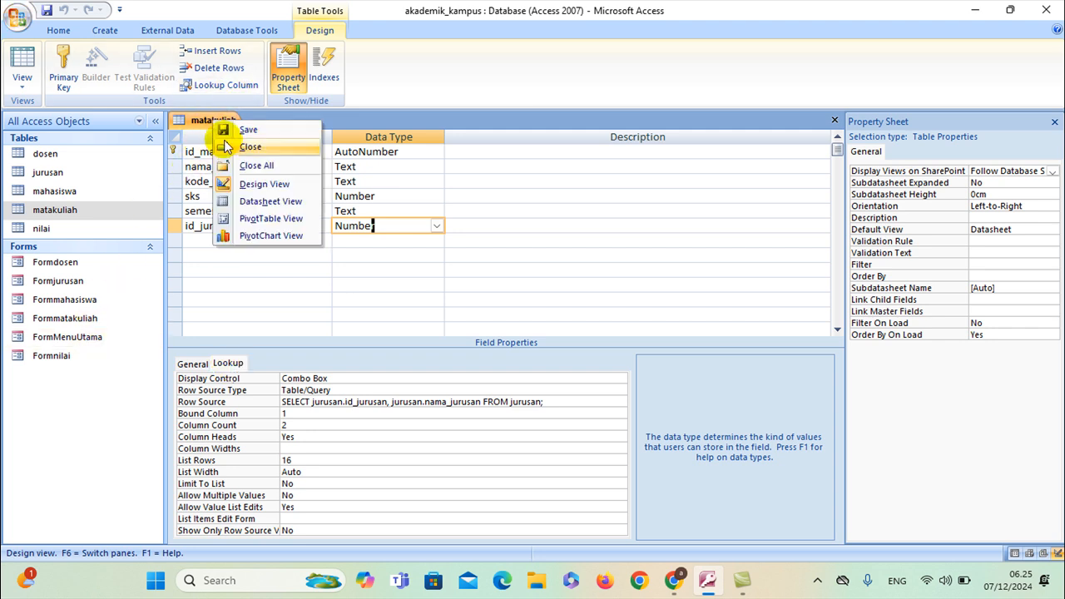
left_click(222, 147)
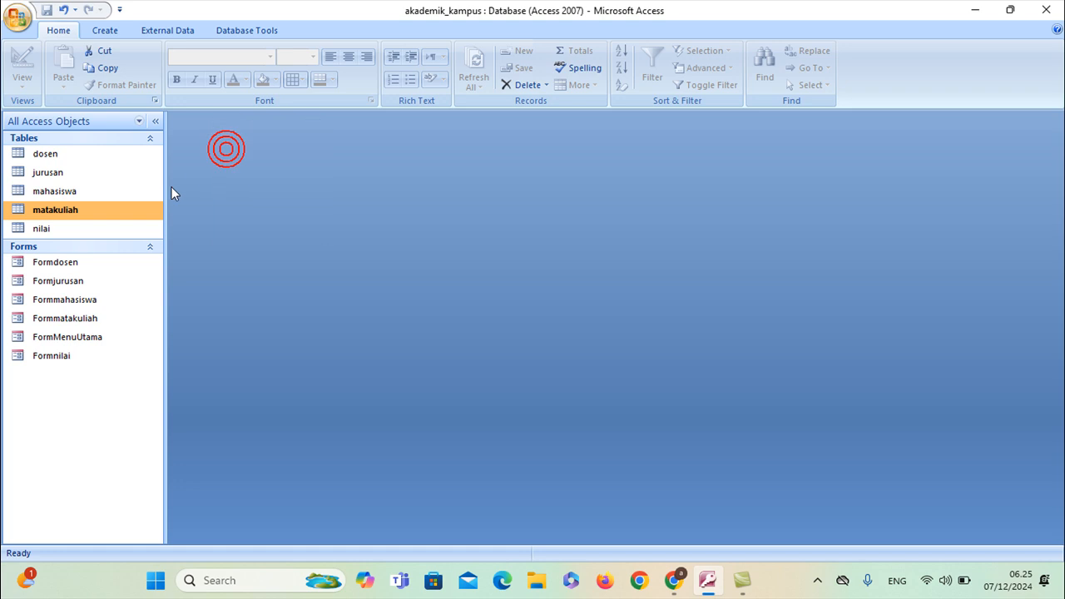
Open Formmatakuliah in Design View and delete its old id_jurusan box
right_click(72, 324)
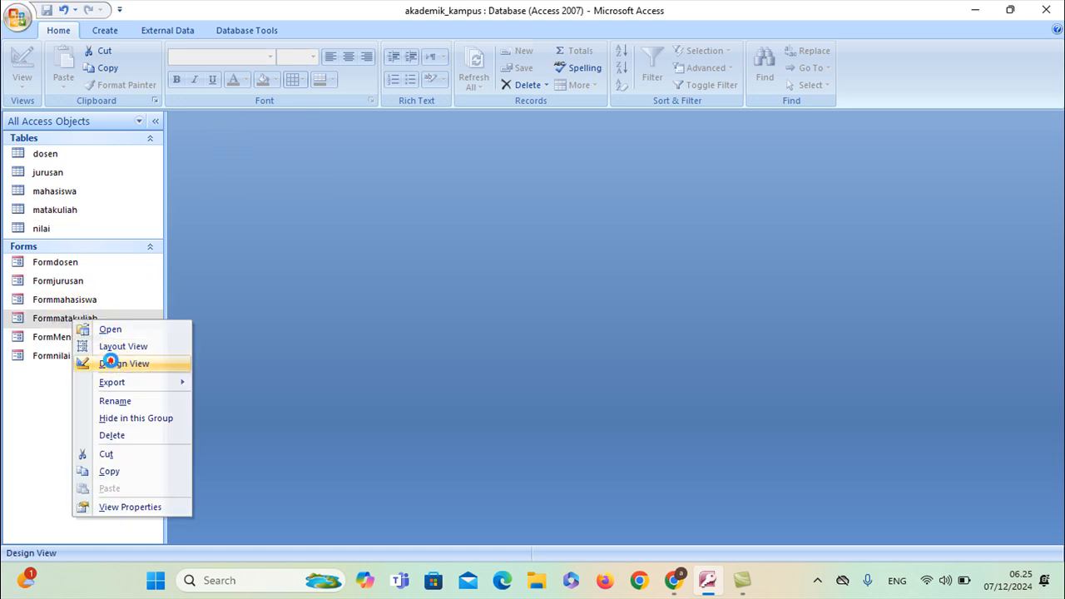
left_click(113, 361)
left_click(349, 428)
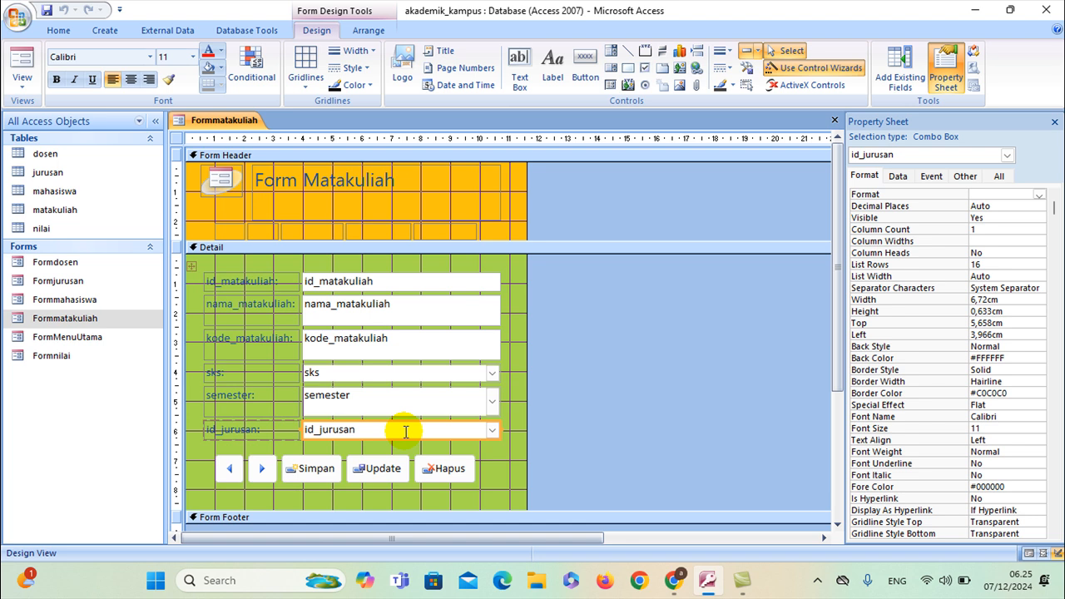
key("Delete")
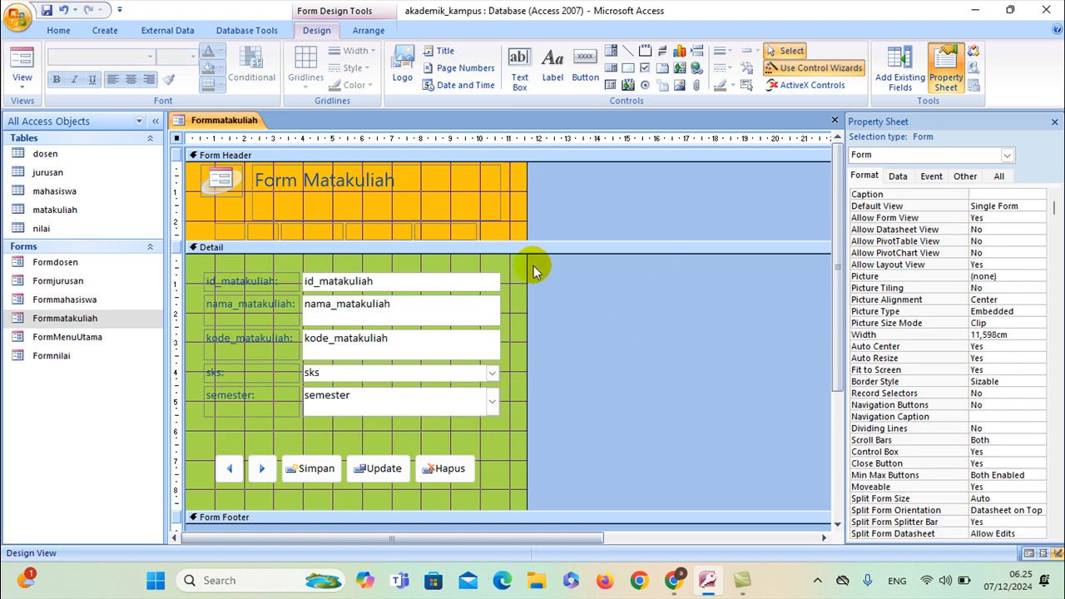
Add id_jurusan as a widened combo box below semester, save the design, and open the form
left_click(896, 80)
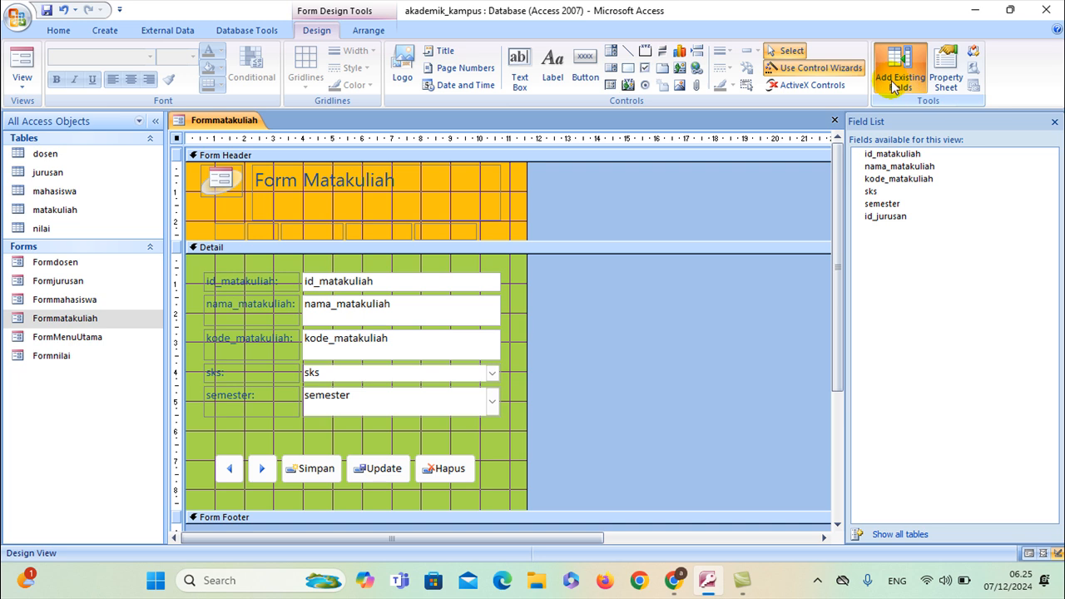
left_click_drag(883, 220, 358, 425)
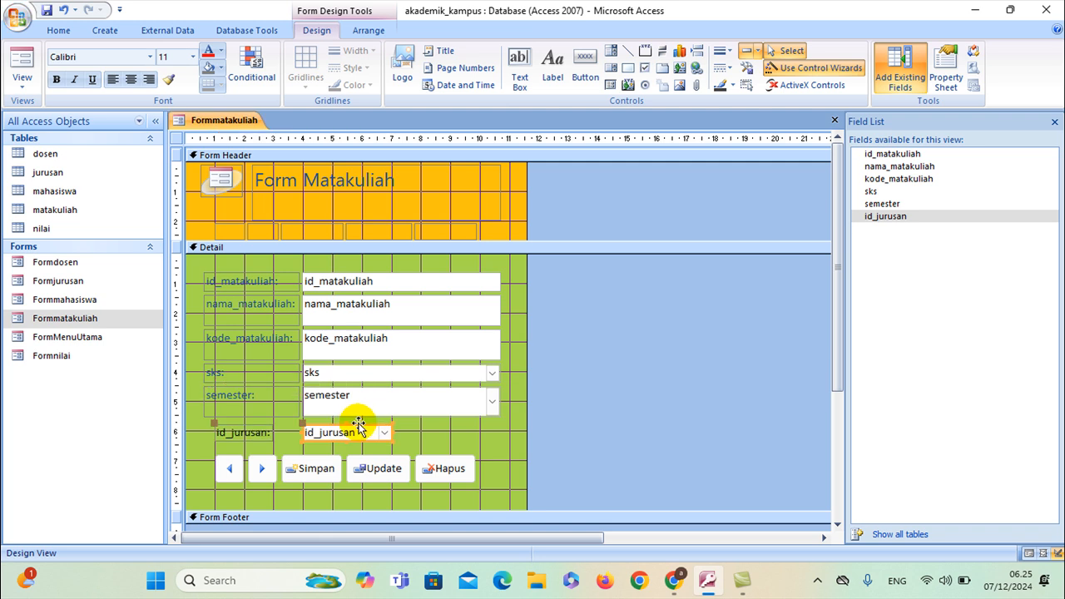
left_click_drag(390, 431, 494, 431)
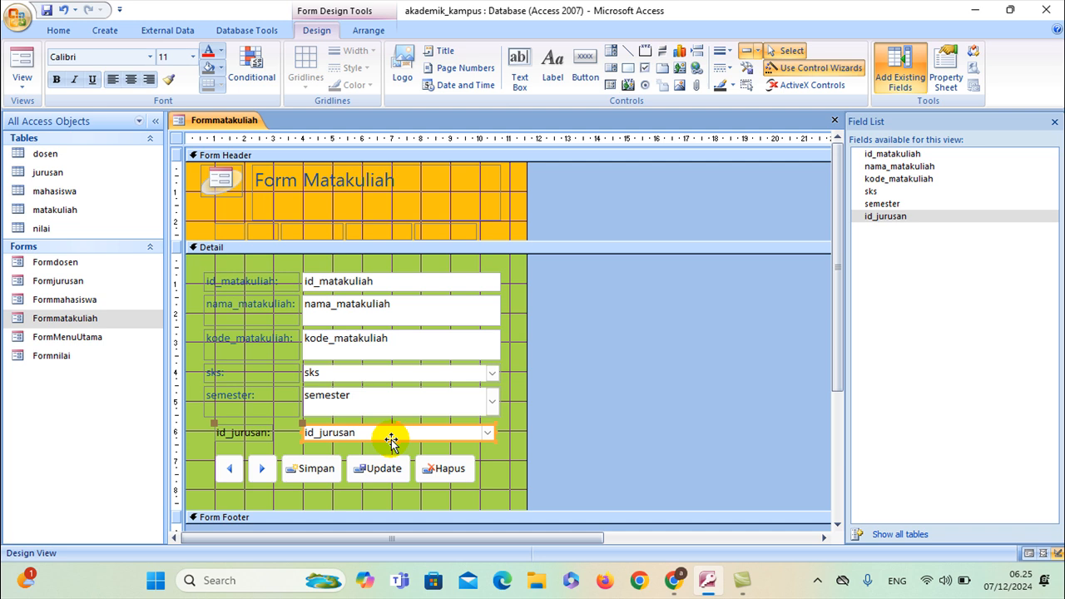
left_click(391, 437)
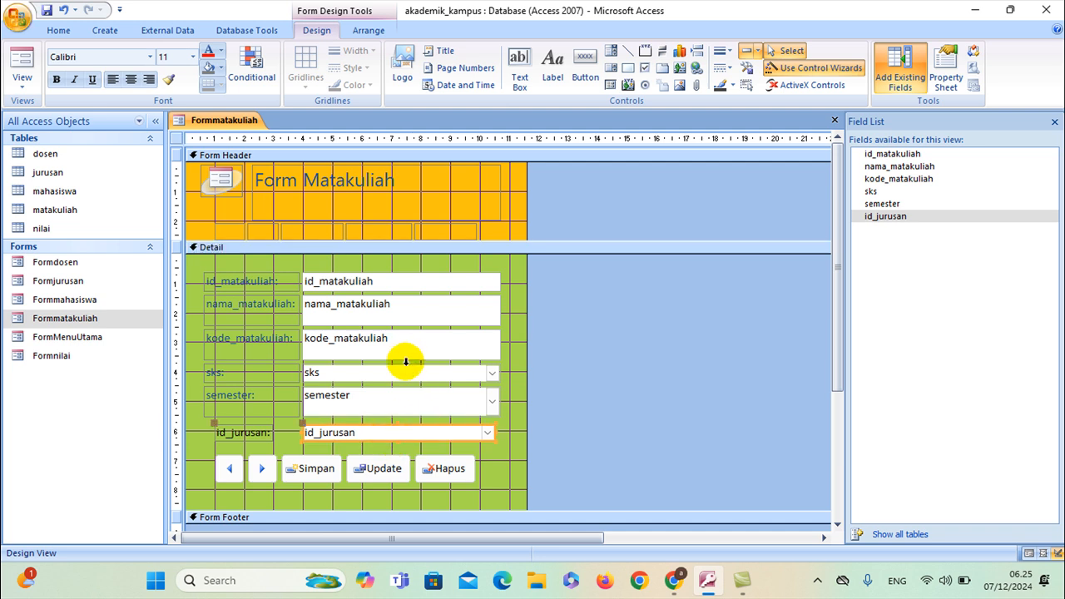
right_click(213, 121)
left_click(224, 133)
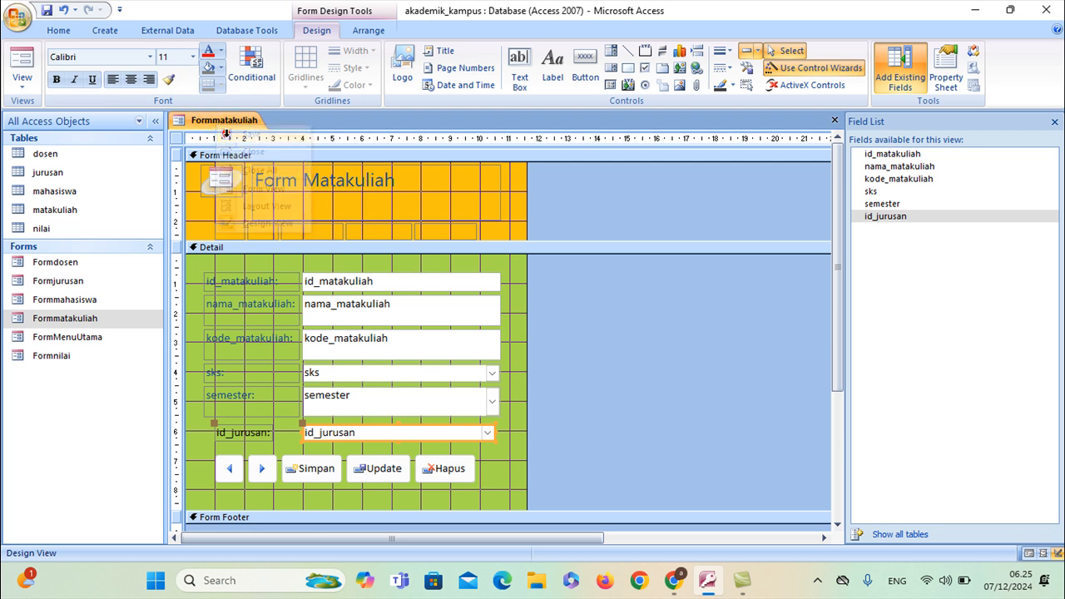
double_click(69, 320)
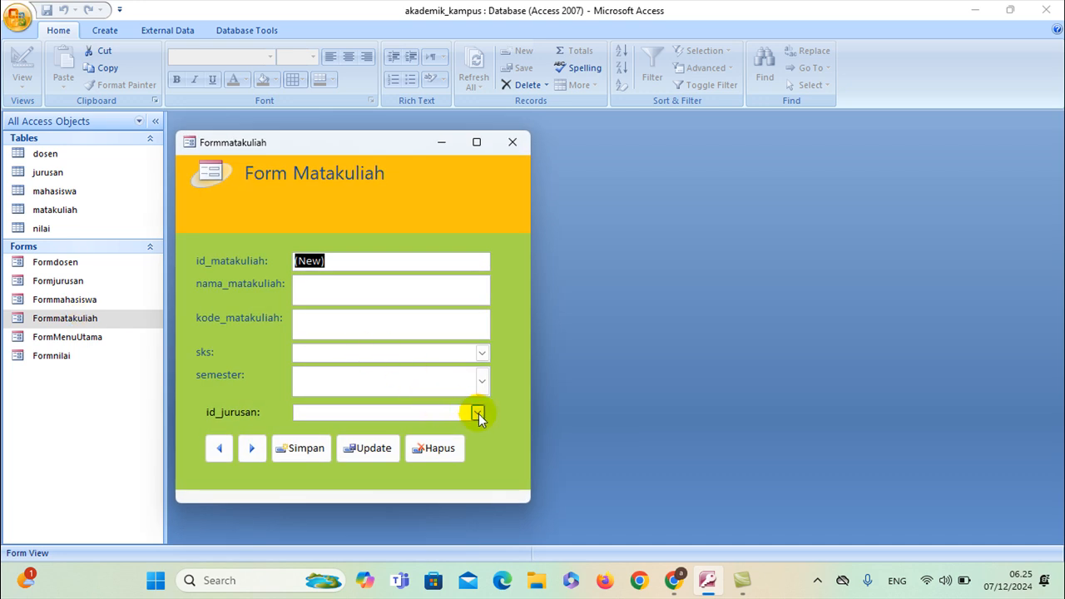
Pick jurusan 4, then jurusan 5 (Bahasa Arab), in the id_jurusan lookup and close Formmatakuliah
left_click(477, 413)
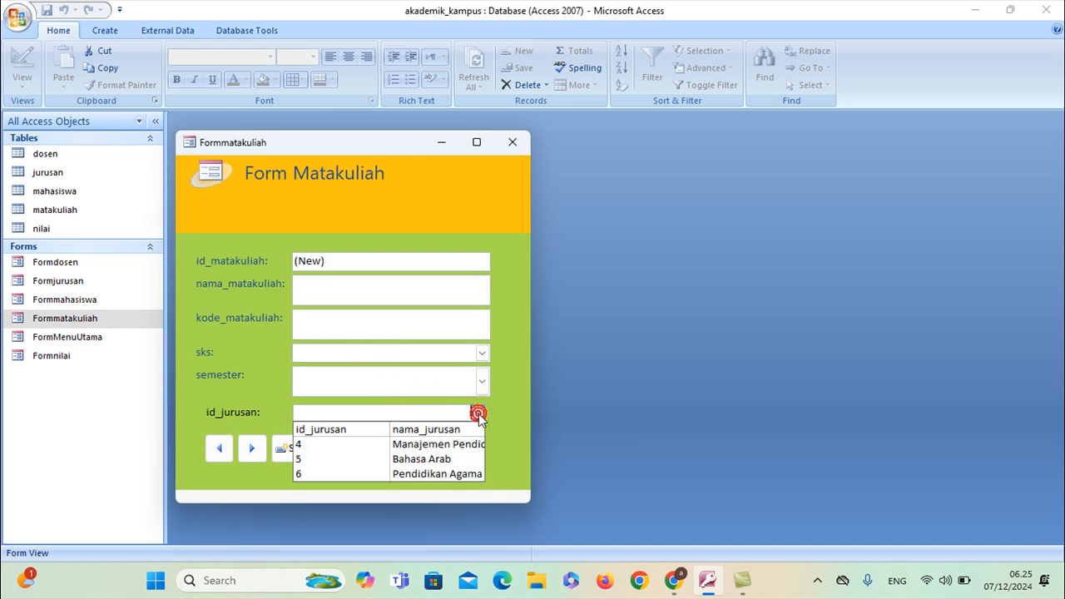
left_click(406, 444)
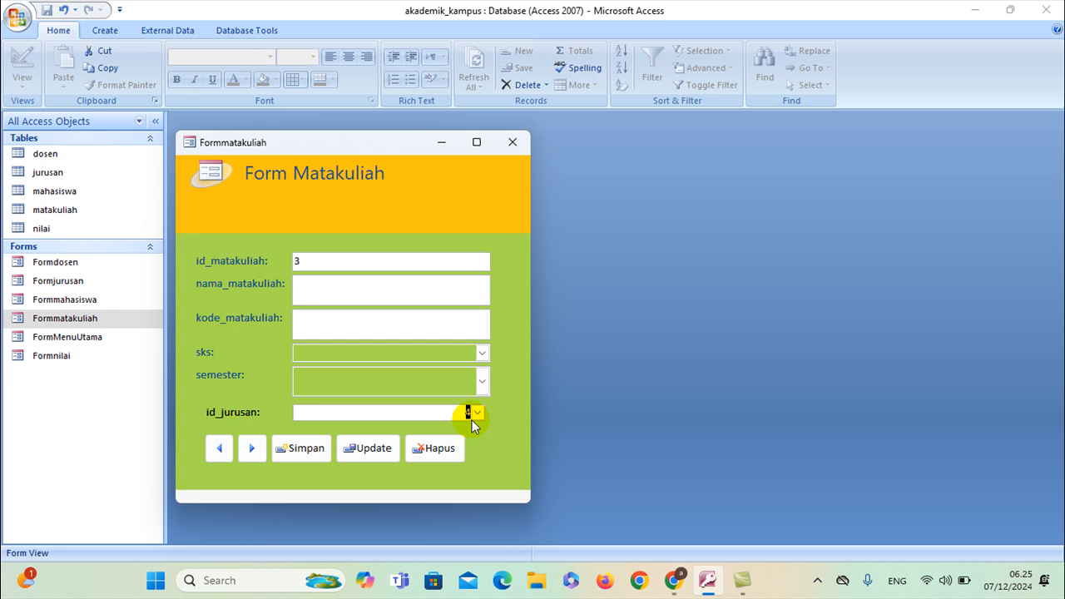
left_click(478, 413)
left_click(453, 459)
left_click(475, 414)
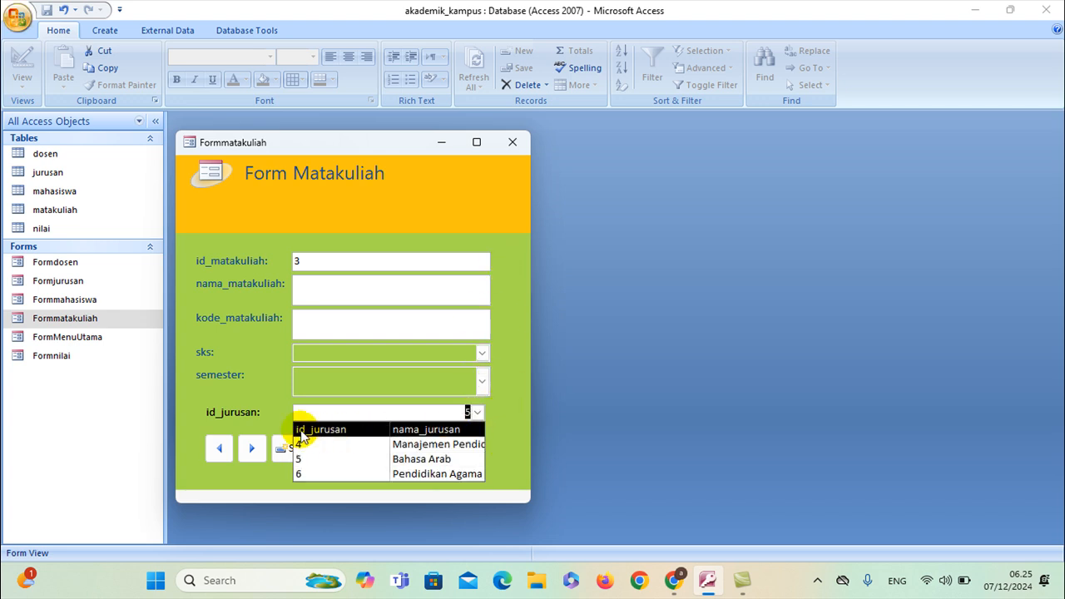
left_click(506, 391)
left_click(519, 146)
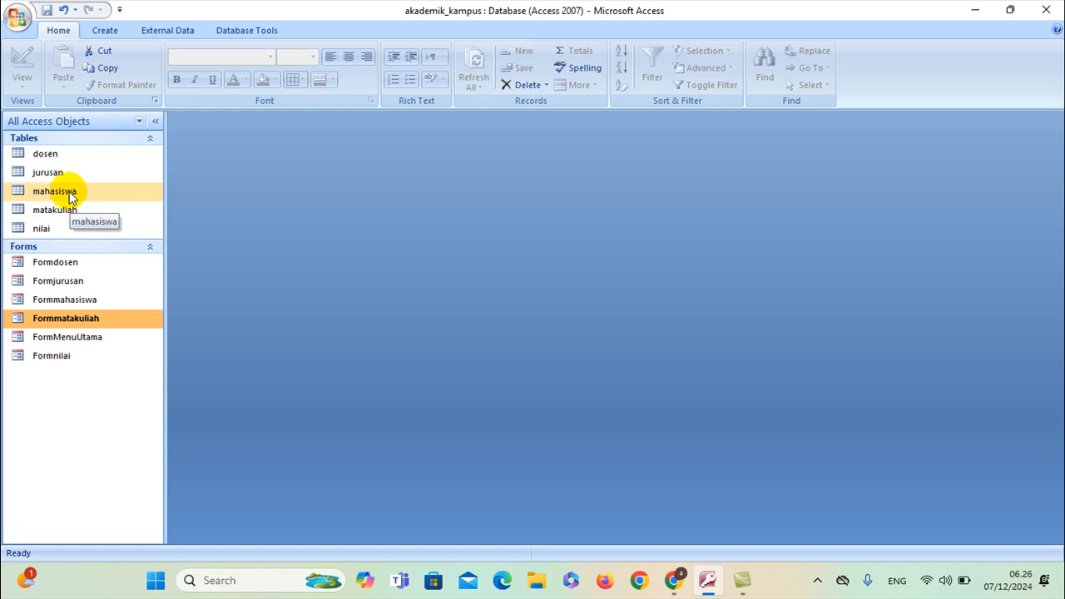
Open FormMenuUtama, test the Data Jurusan and Data Matakuliah buttons, and dismiss a navigation warning
double_click(67, 339)
left_click(125, 43)
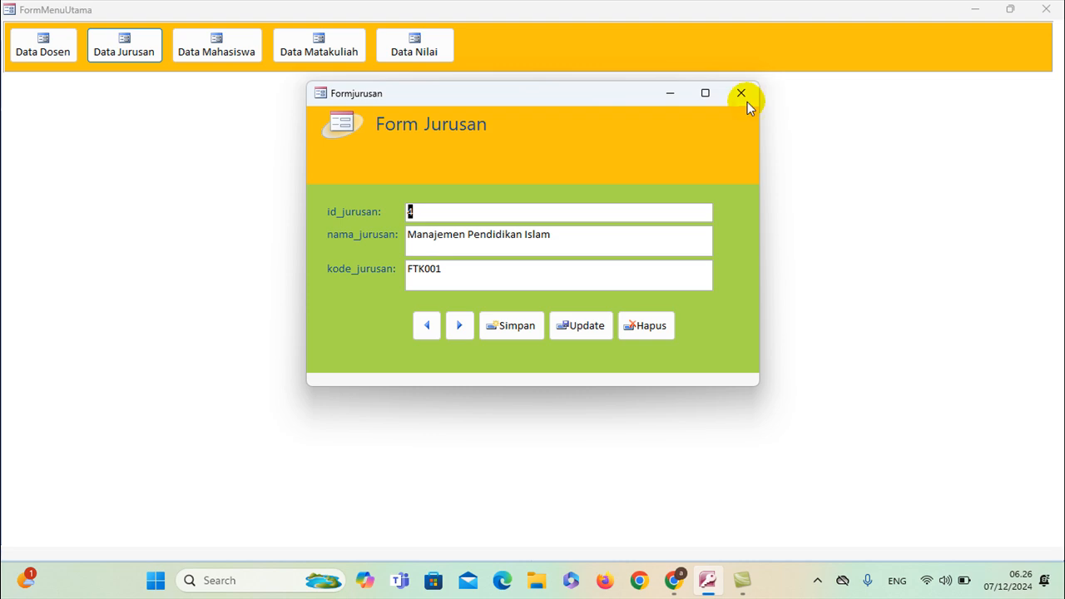
left_click(740, 89)
left_click(320, 39)
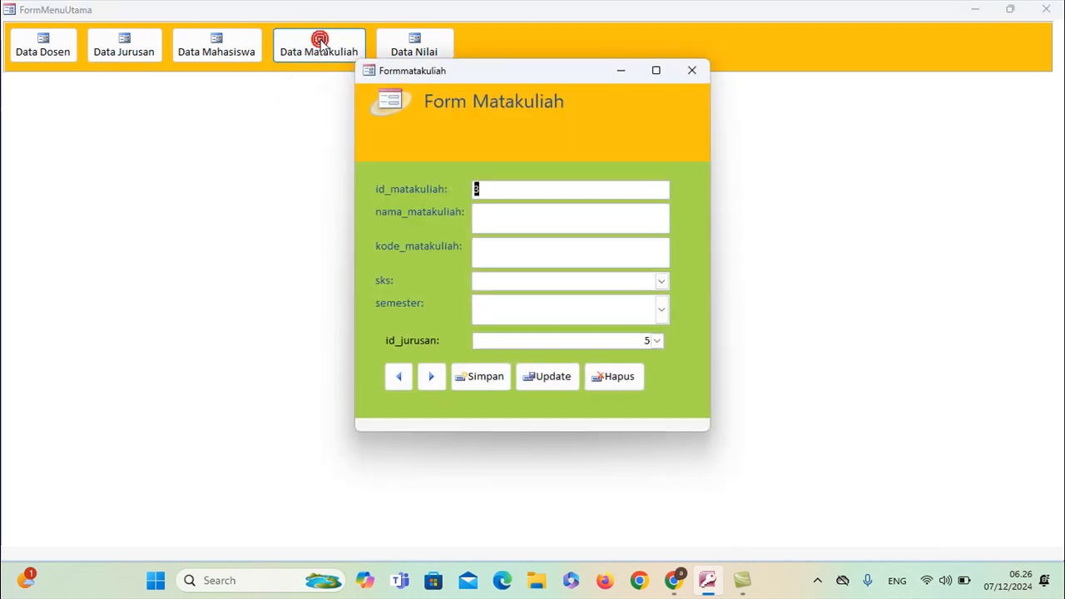
left_click(691, 70)
left_click(340, 39)
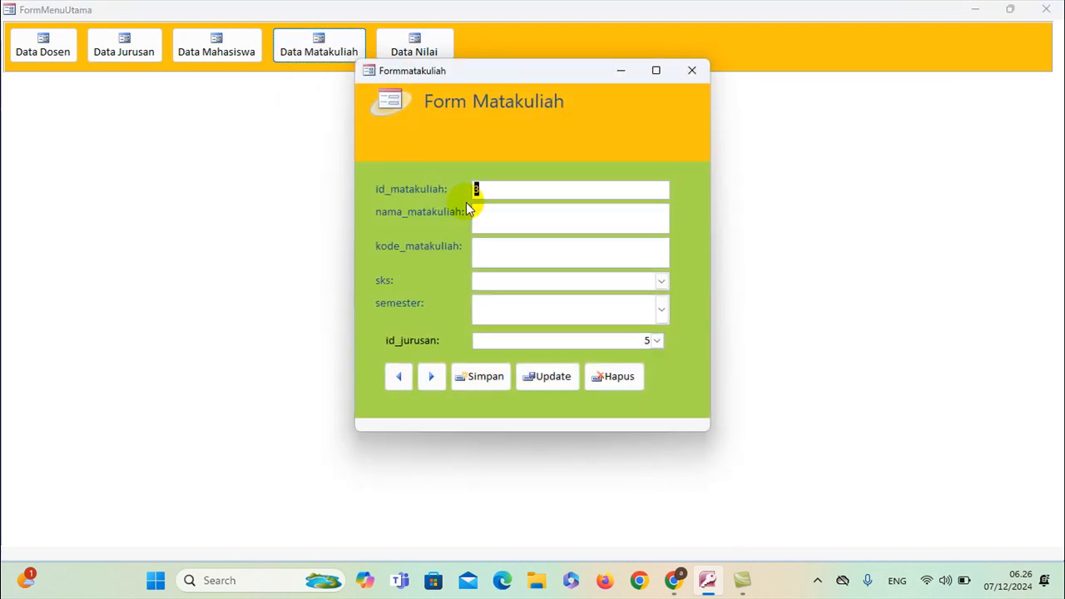
left_click(565, 216)
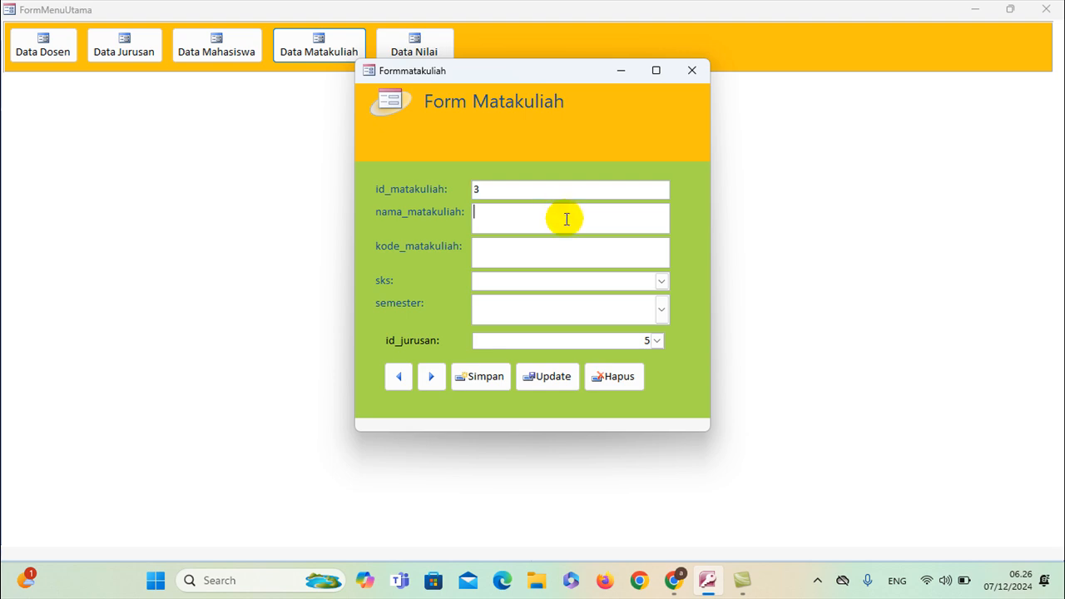
left_click(396, 376)
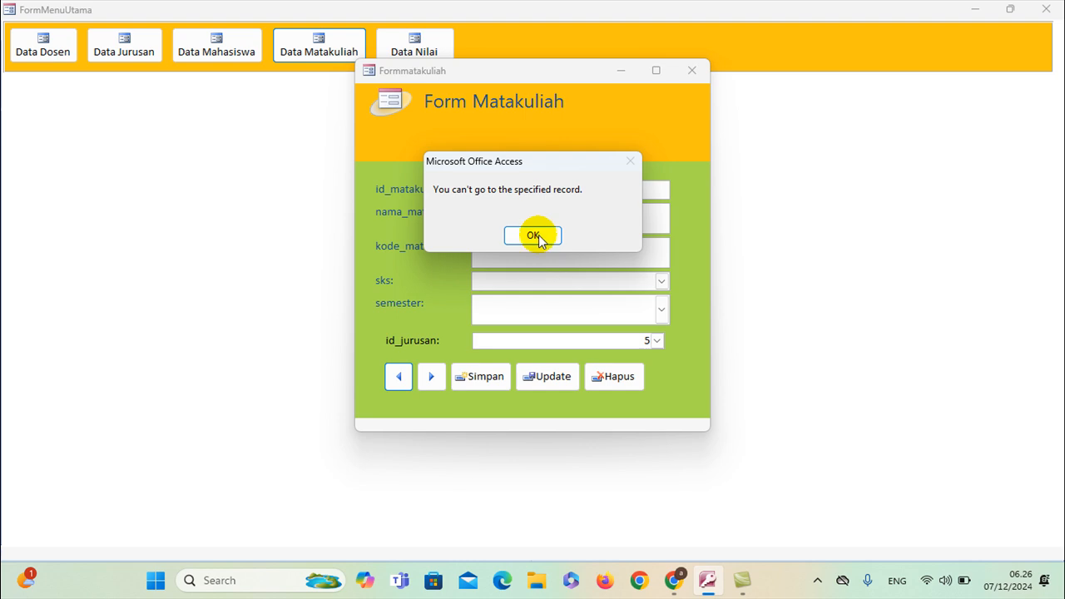
left_click(537, 236)
Enter Dasar-dasar Aplikasi Komputer, code MPI001, 2 sks and semester Genap
left_click(520, 222)
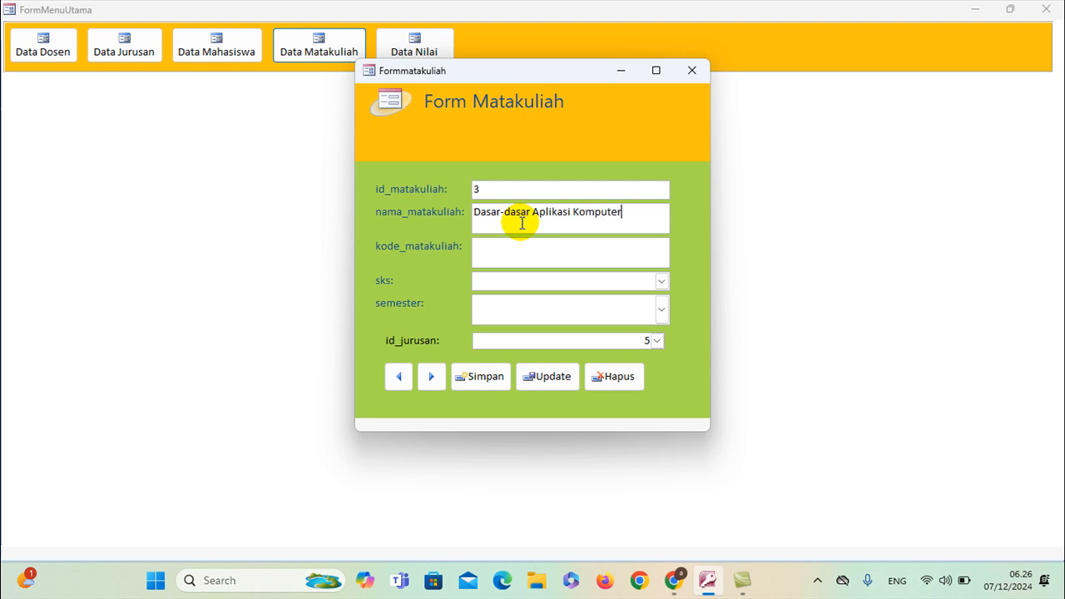
left_click(523, 248)
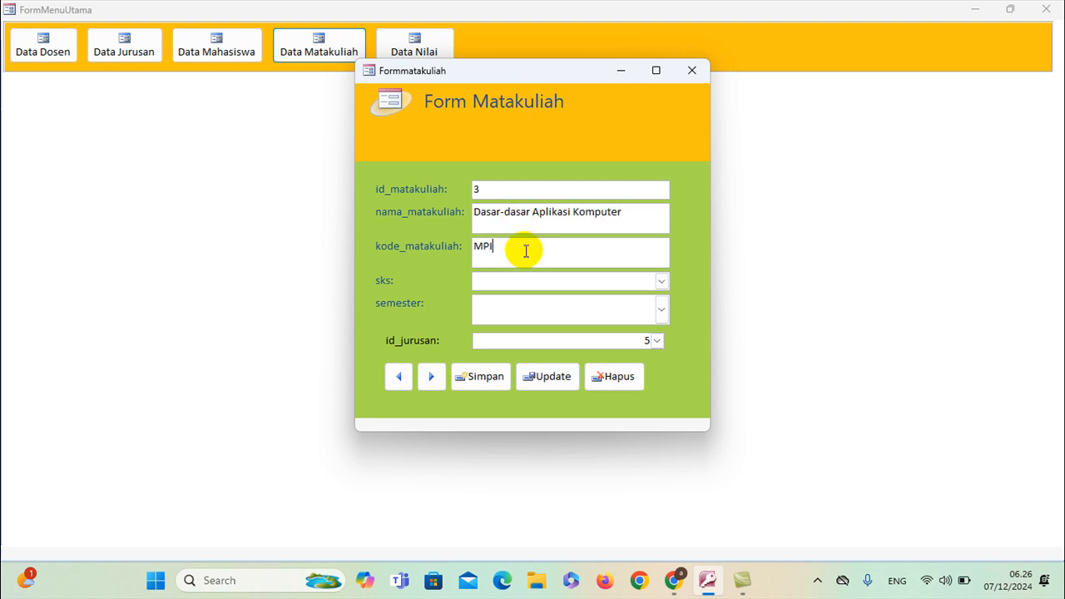
left_click(660, 281)
left_click(609, 310)
left_click(661, 309)
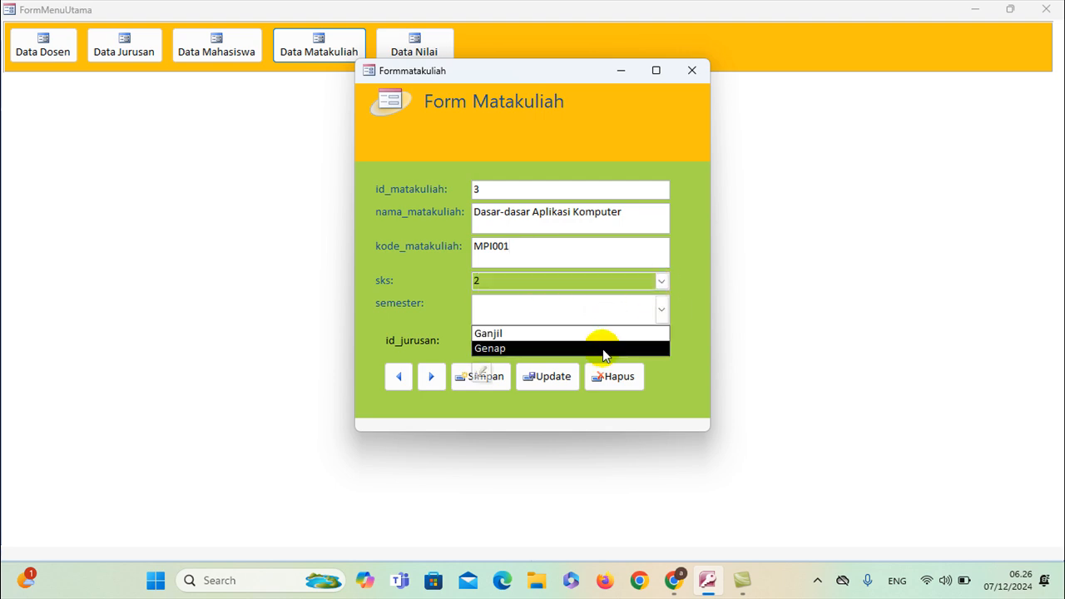
left_click(602, 347)
Set jurusan to 4, save the record, then check record 3 and move to a new record
left_click(554, 340)
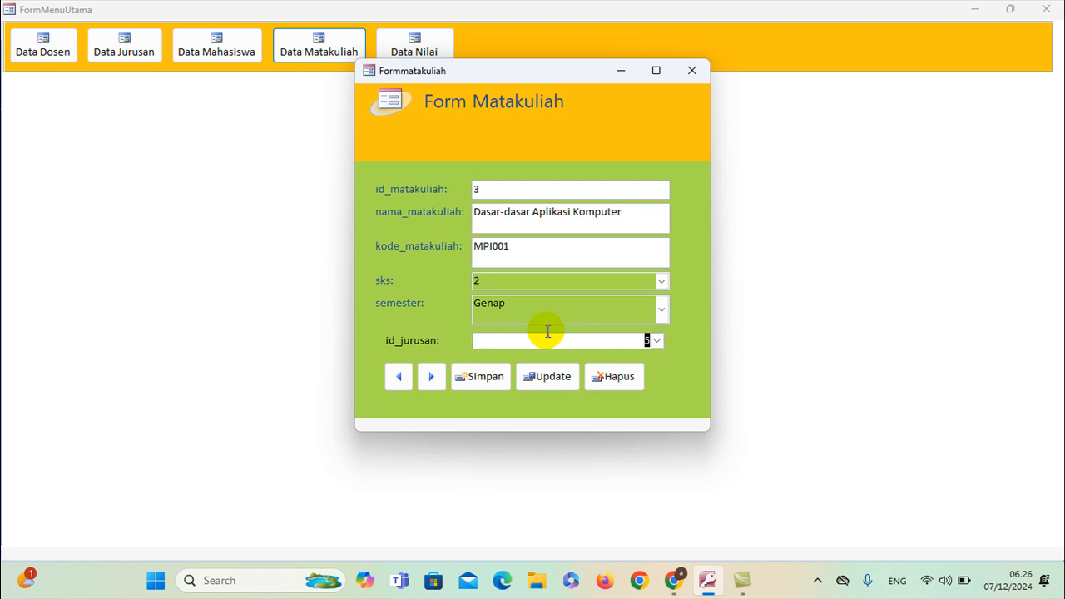
left_click(656, 342)
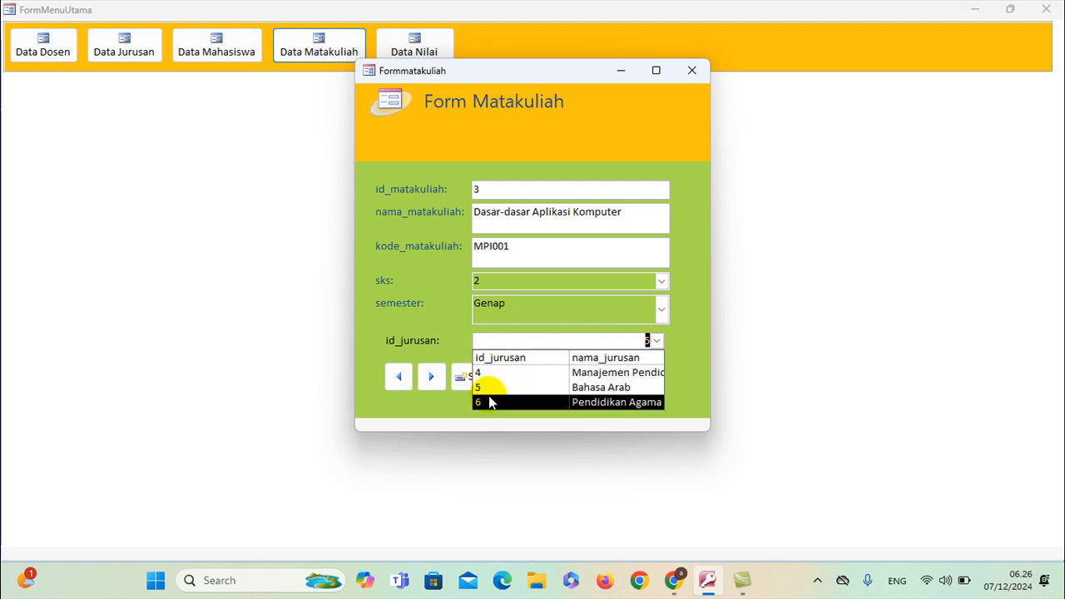
left_click(513, 381)
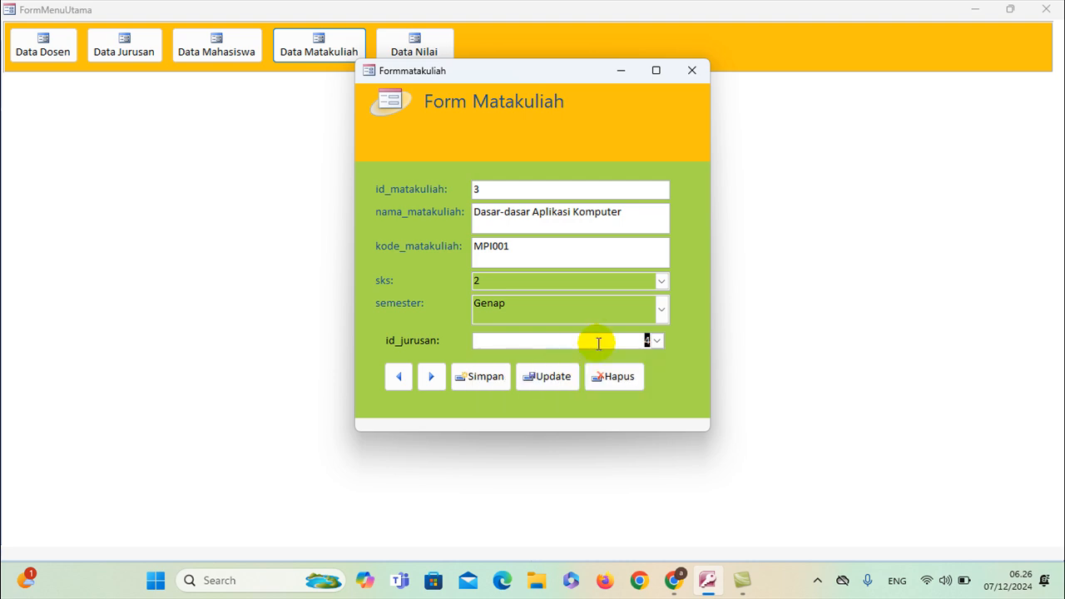
left_click(477, 376)
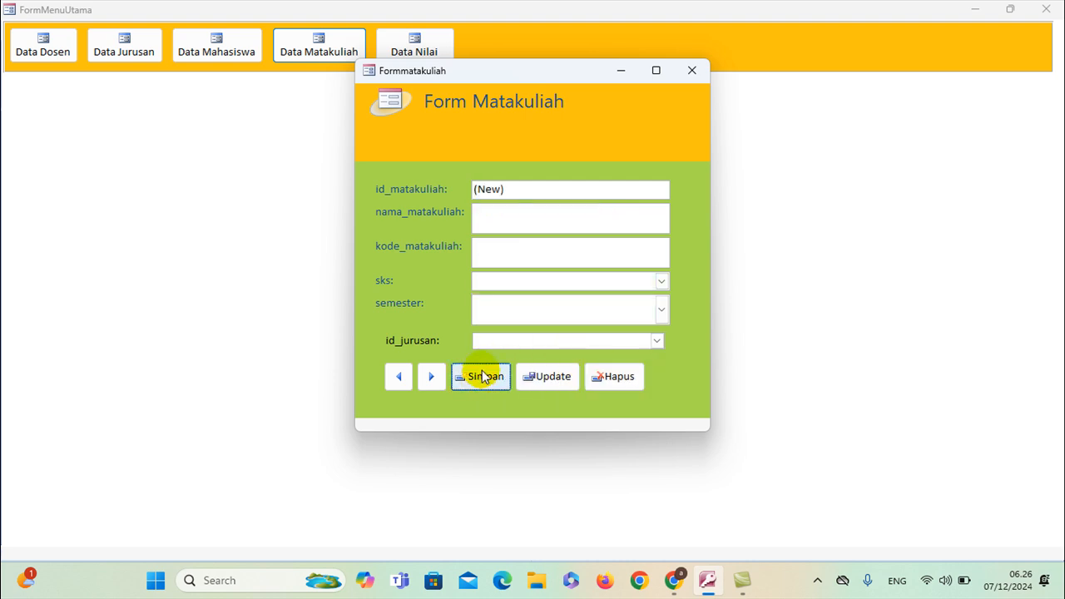
left_click(400, 377)
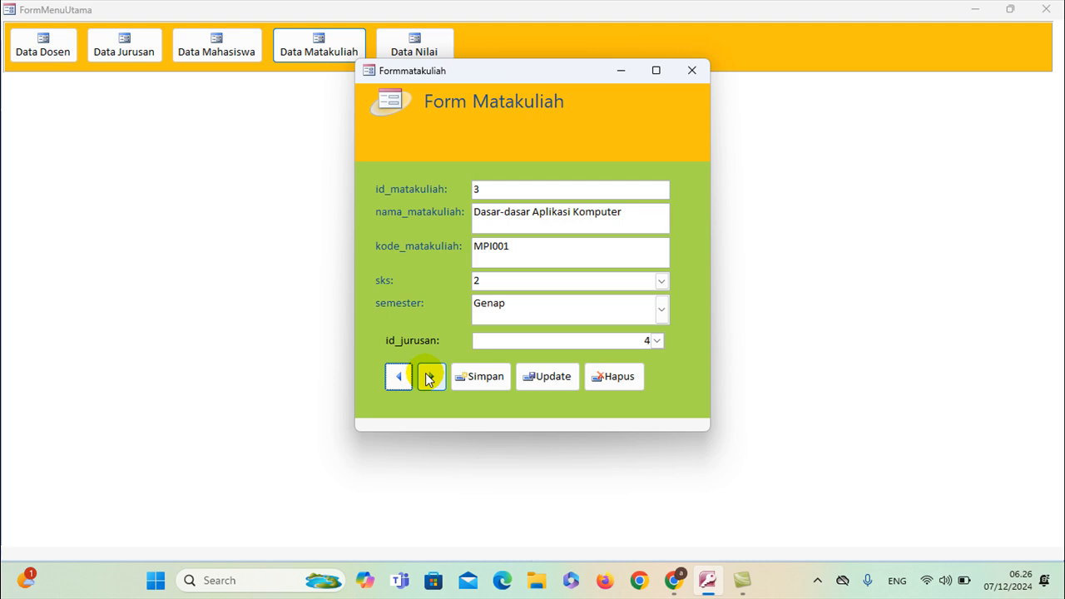
left_click(428, 378)
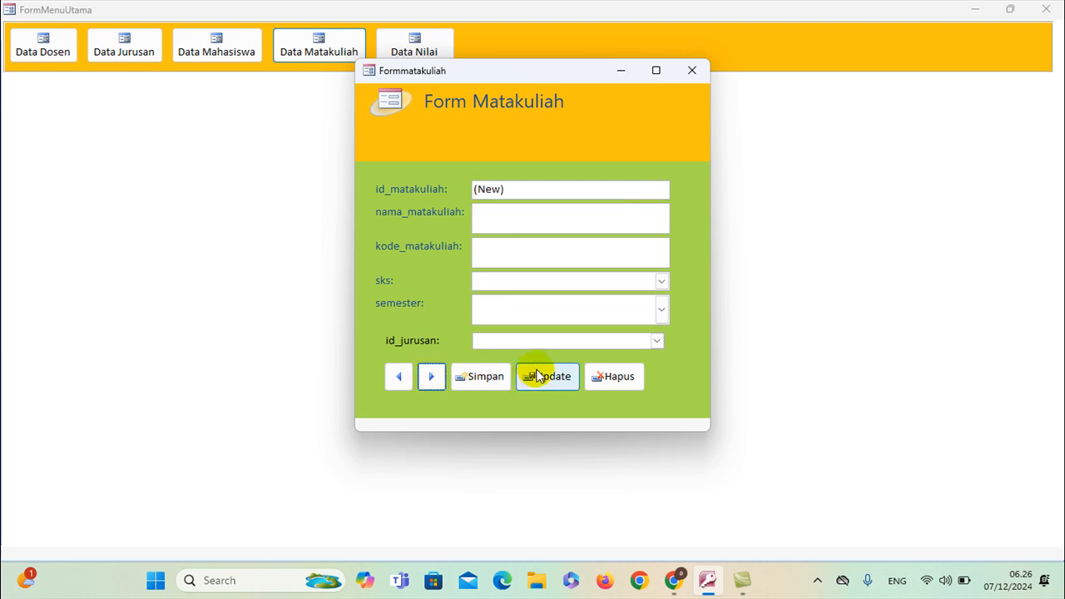
Enter course 'IT, SIM dan Komunikasi Pendidikan', code MPI002, 3 sks, Ganjil, jurusan 4, and save it
left_click(526, 219)
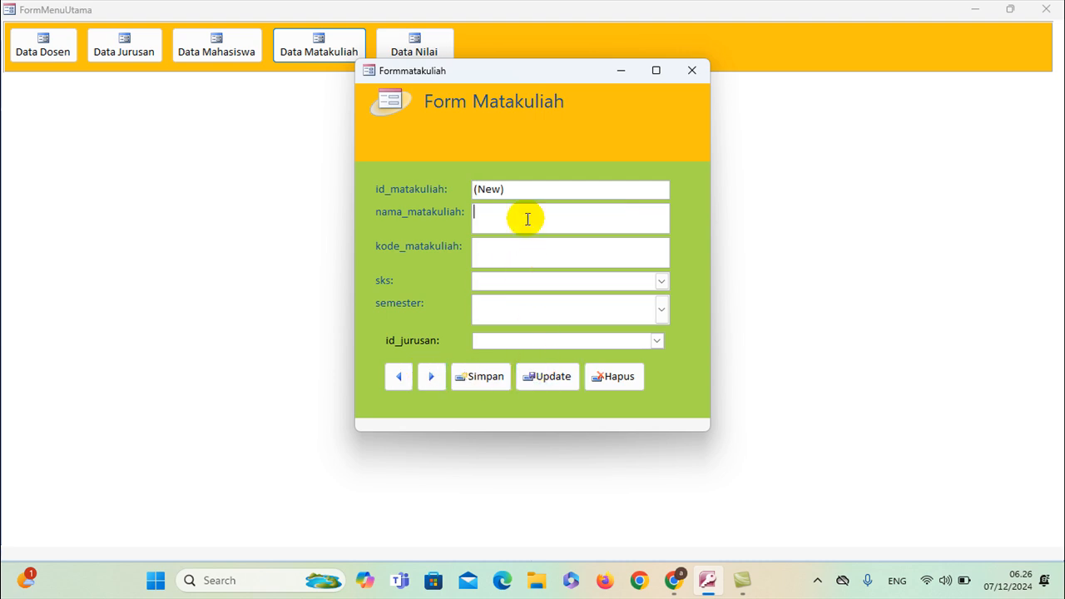
type("IT")
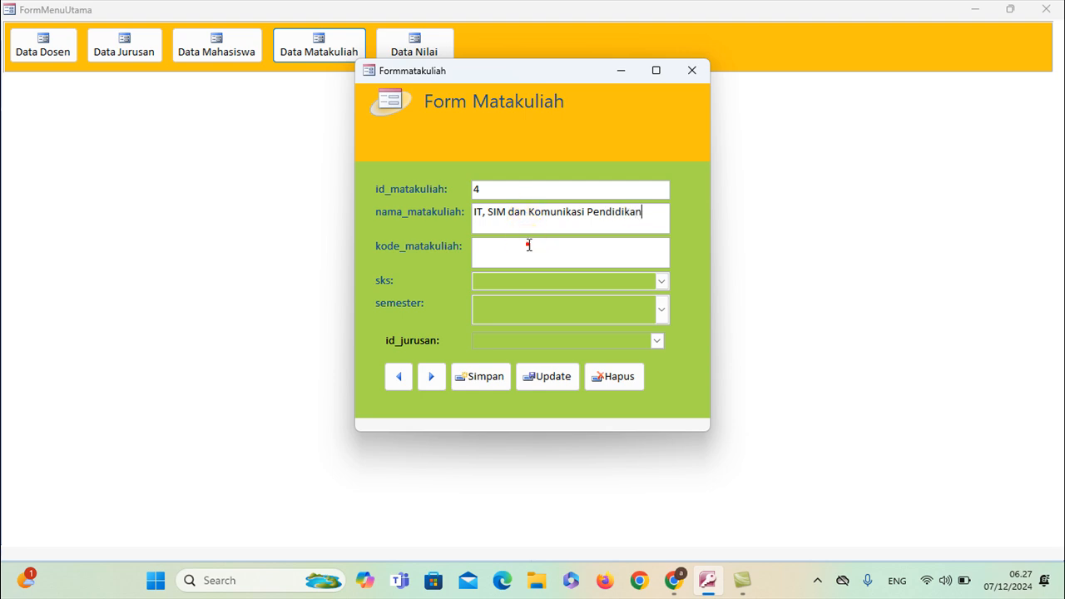
left_click(528, 244)
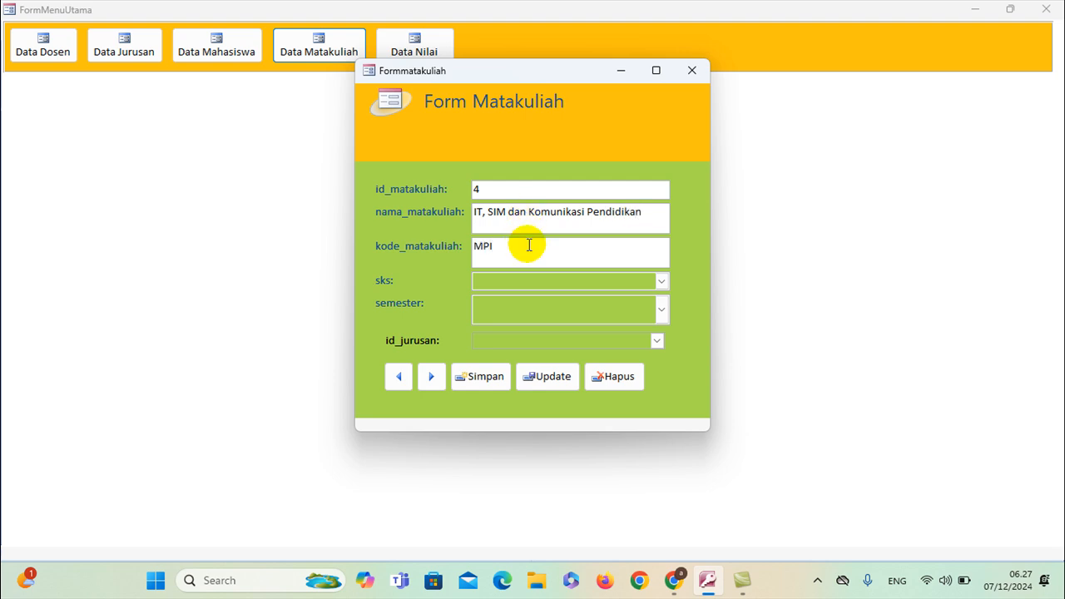
left_click(659, 281)
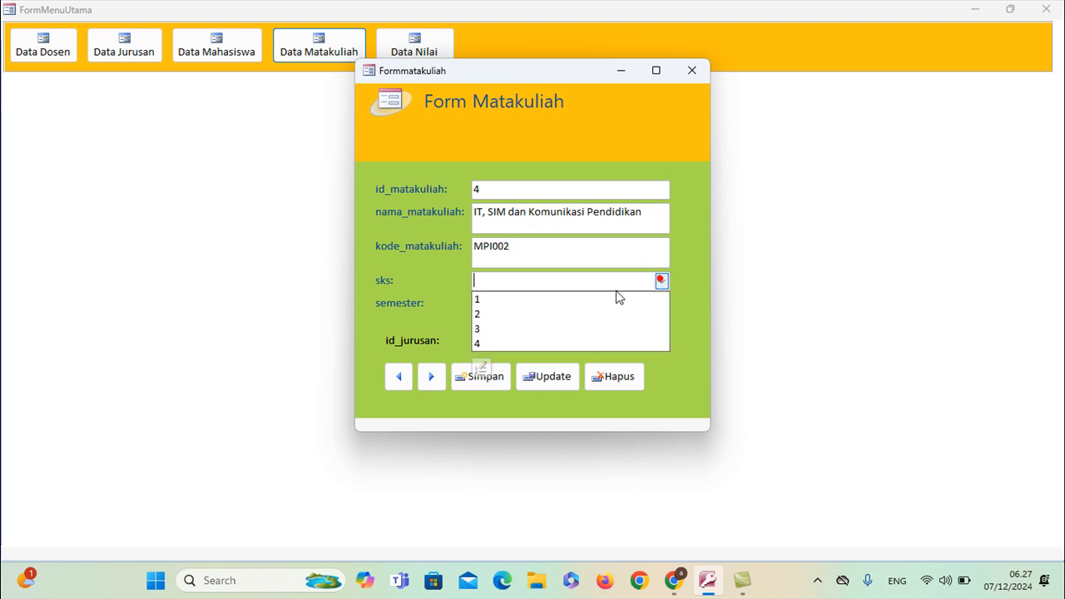
left_click(545, 330)
left_click(662, 312)
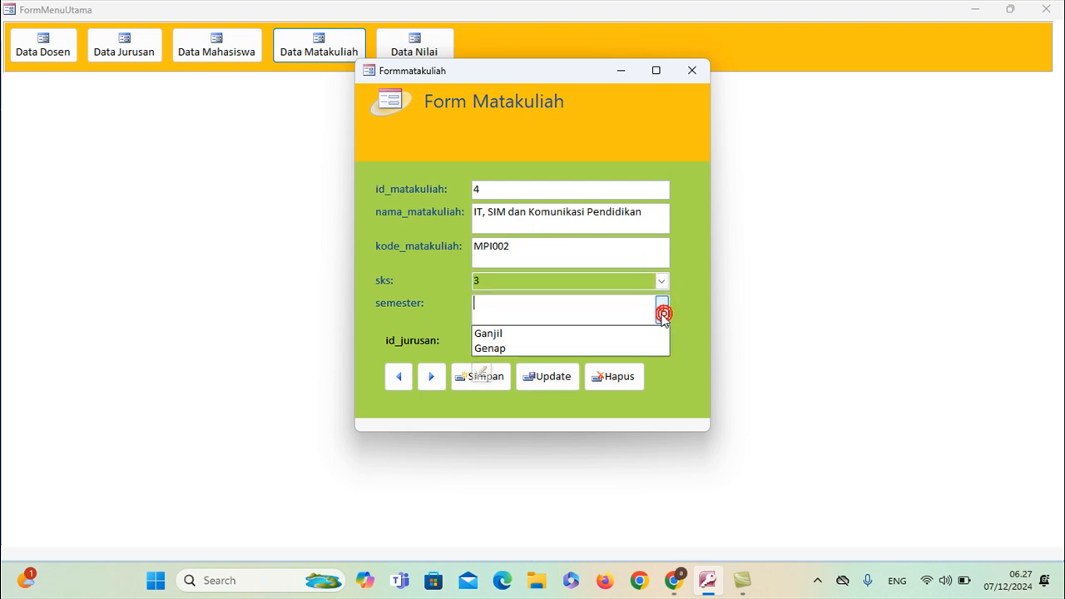
left_click(592, 333)
left_click(658, 341)
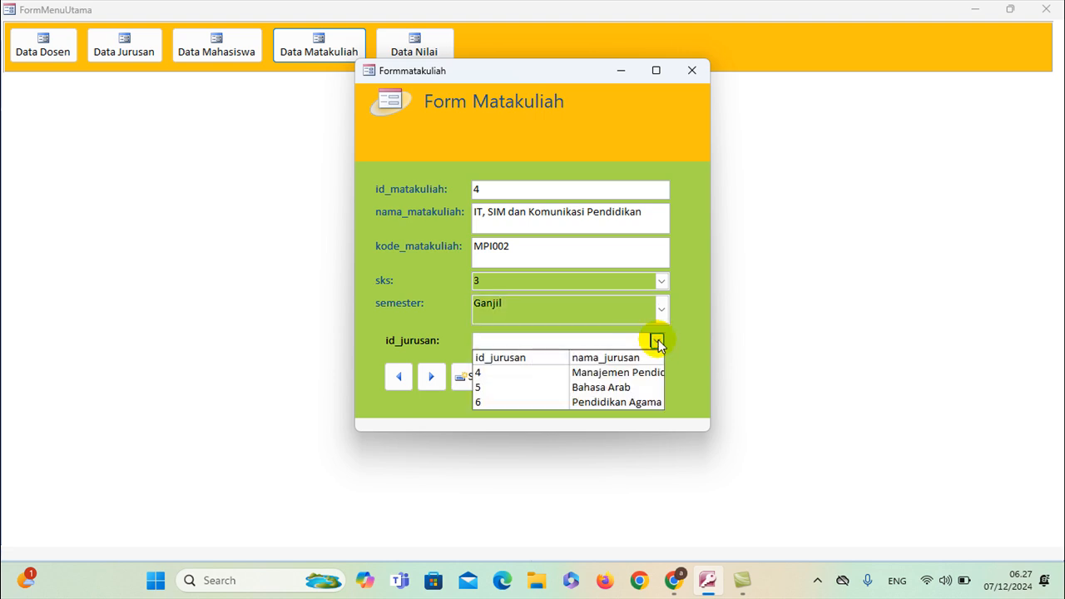
left_click(633, 376)
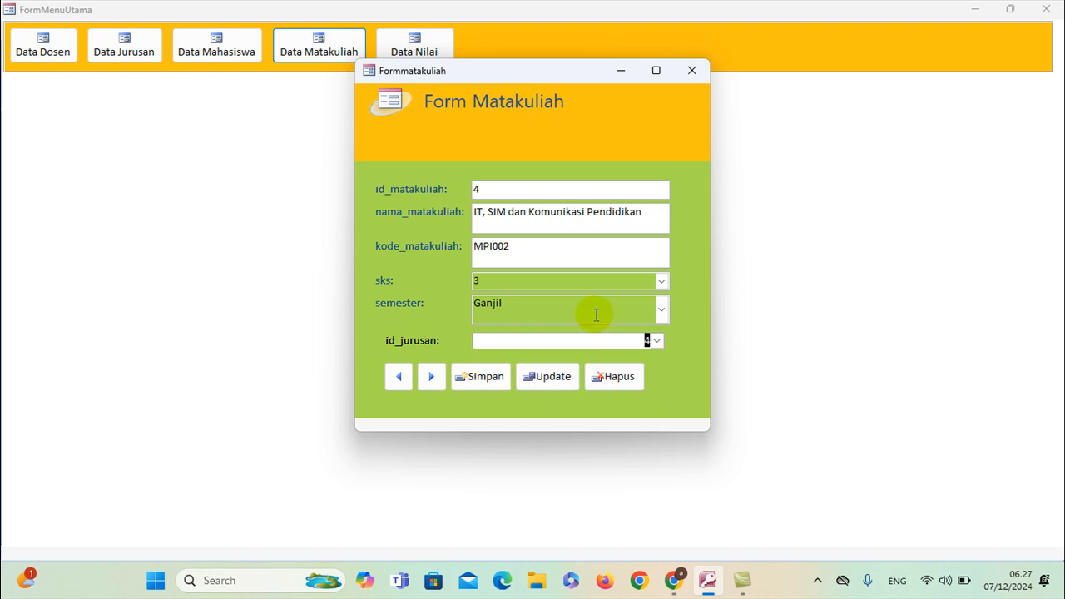
left_click(487, 376)
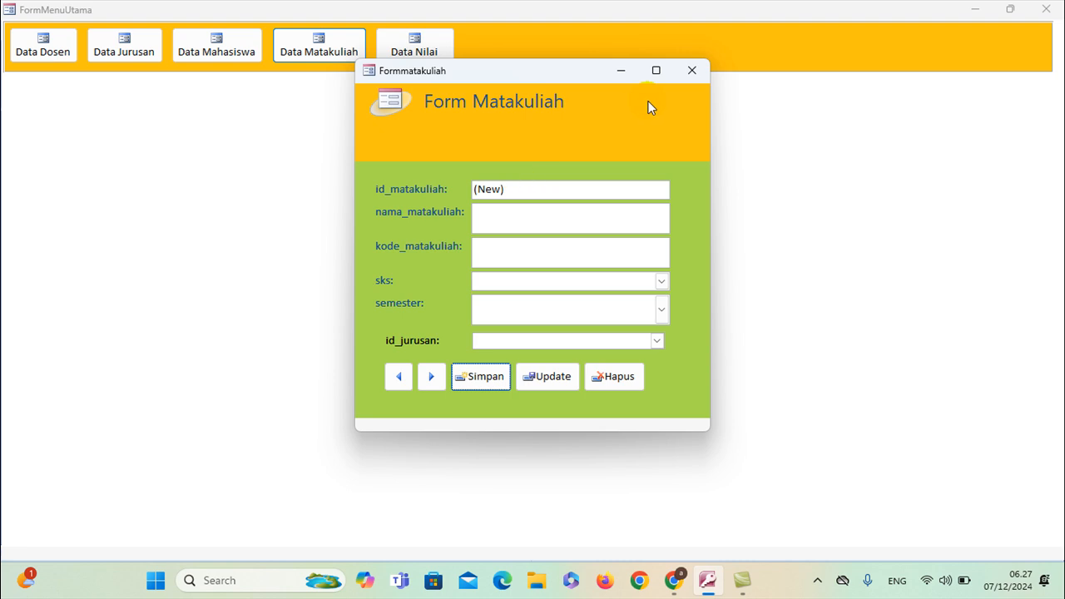
Close the course form and pick Manajemen Pendidikan Islam as the lecturer's department in Data Dosen
left_click(697, 71)
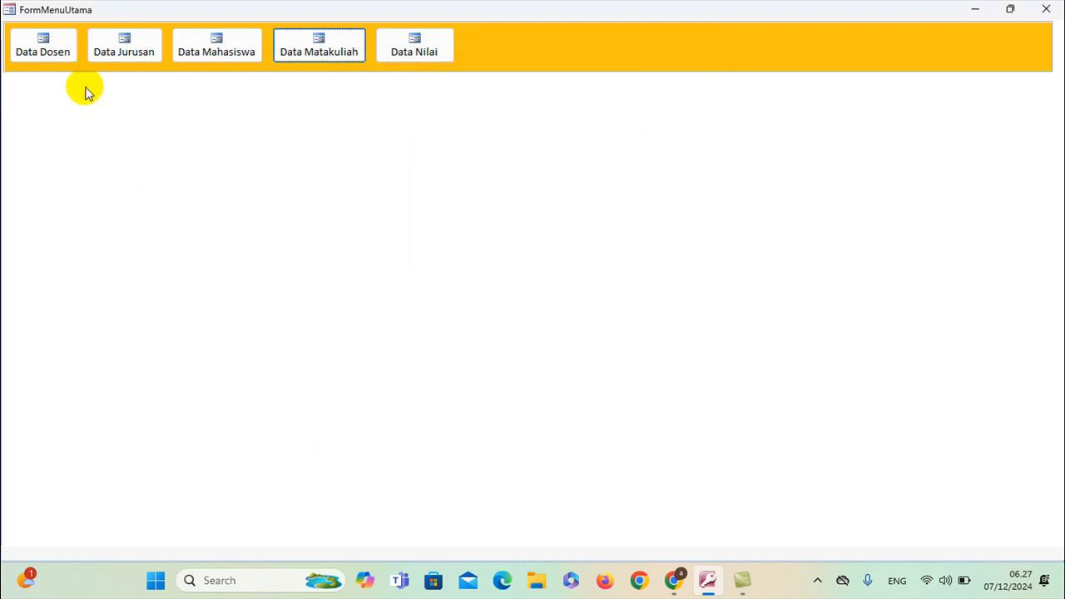
left_click(45, 49)
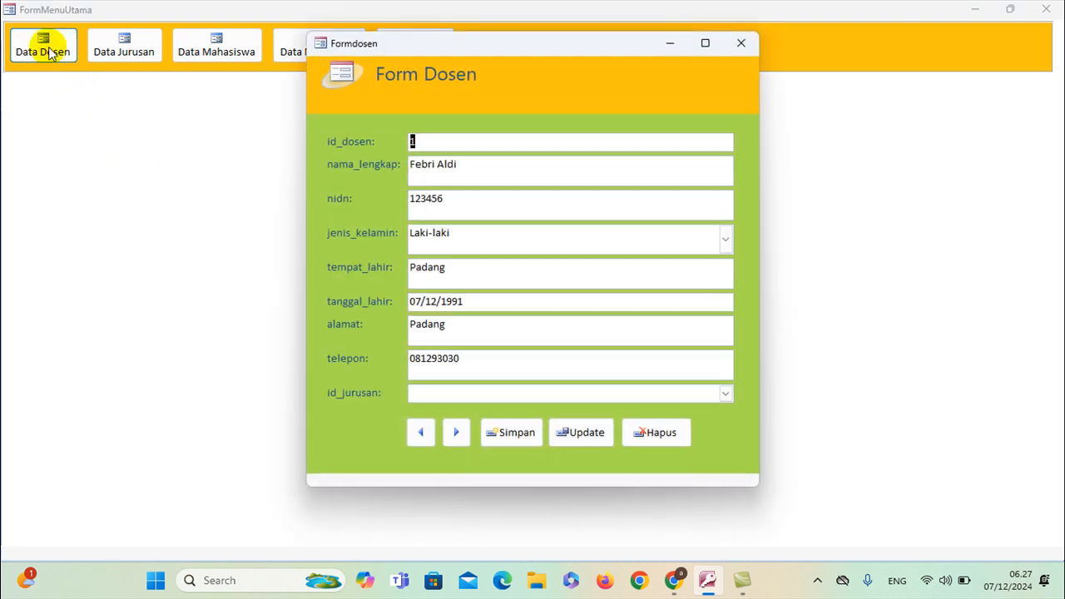
left_click(453, 394)
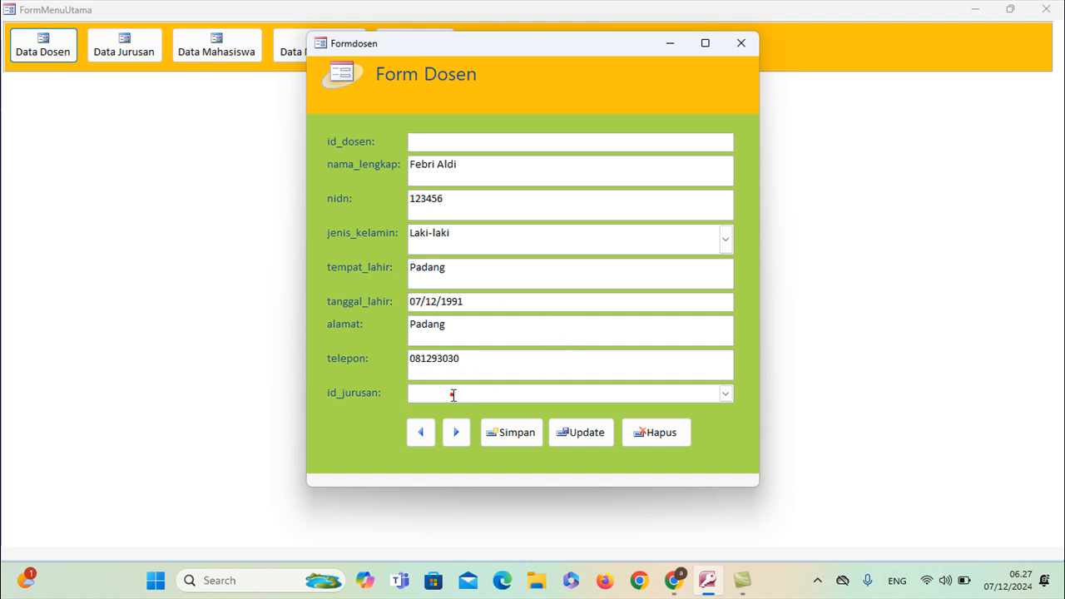
left_click(723, 394)
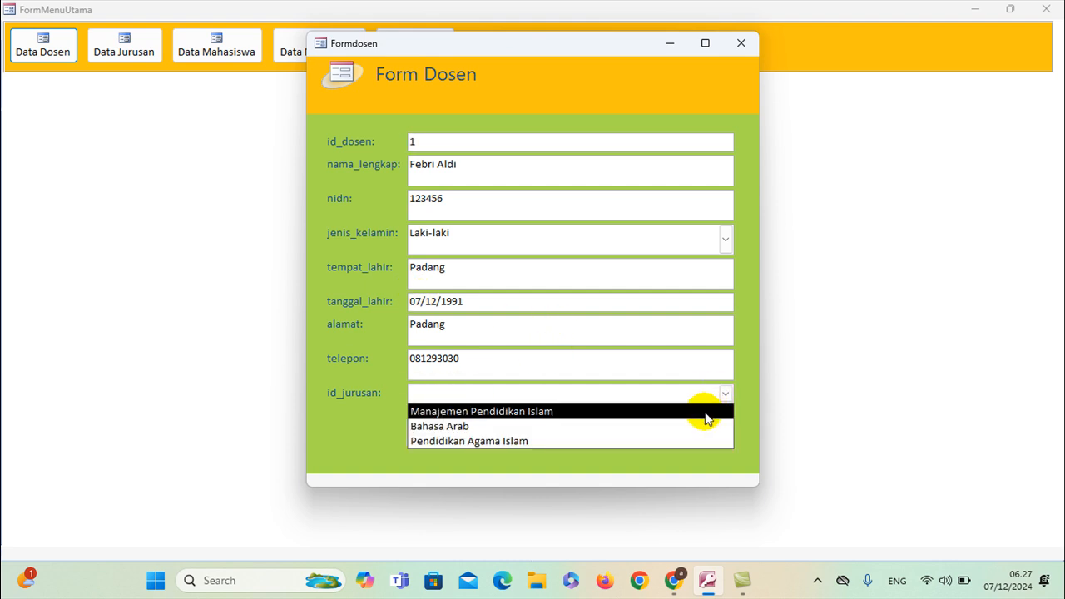
left_click(705, 416)
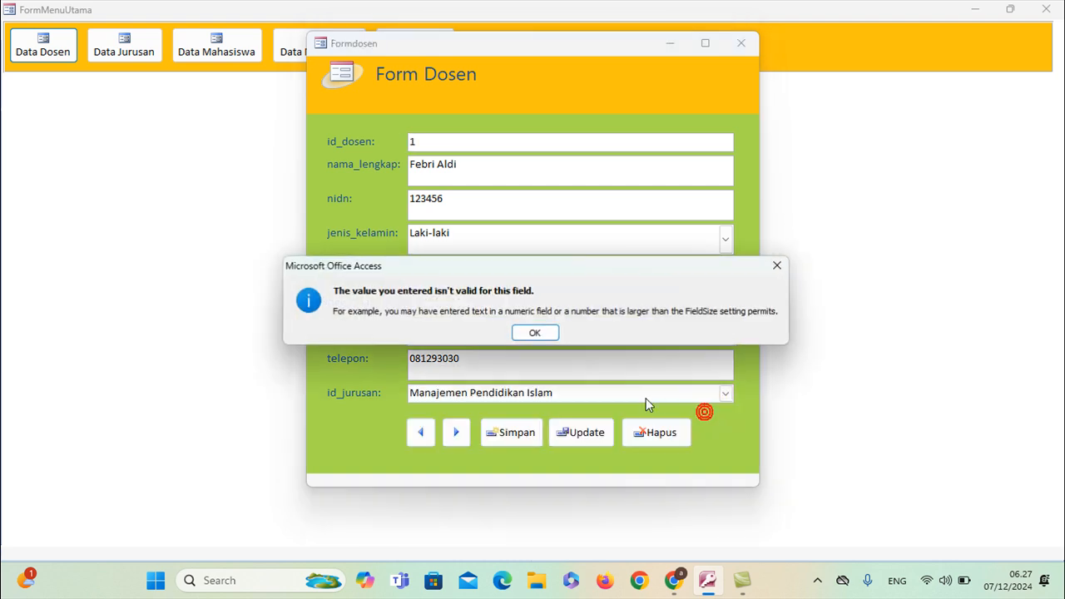
Dismiss the invalid-value warnings, close the lecturer form without saving, and close the main menu
left_click(549, 333)
left_click(669, 436)
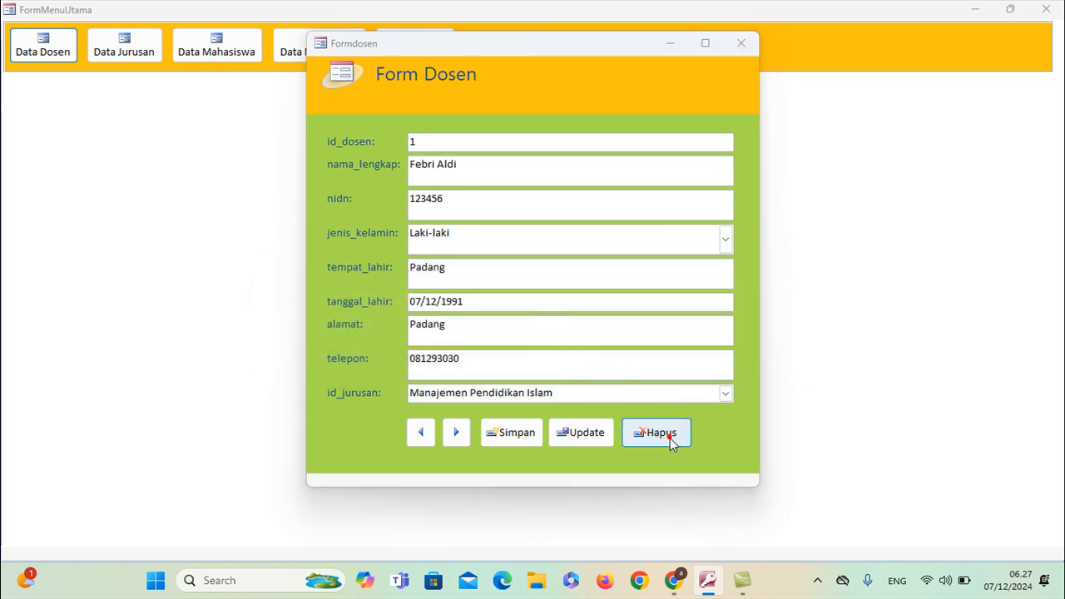
left_click(535, 331)
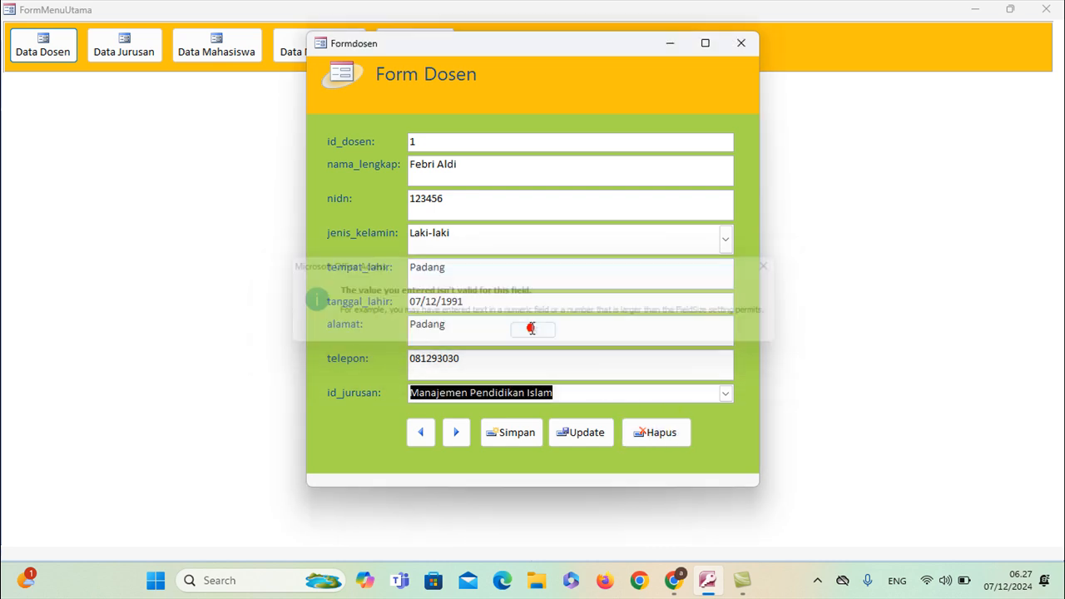
left_click(736, 47)
left_click(538, 332)
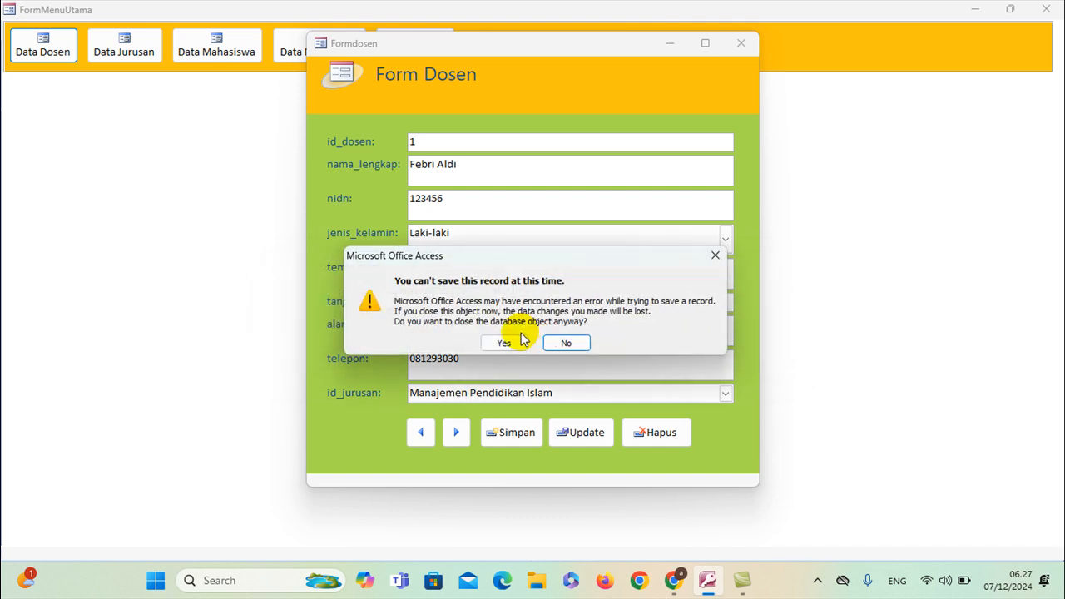
left_click(520, 341)
left_click(1045, 9)
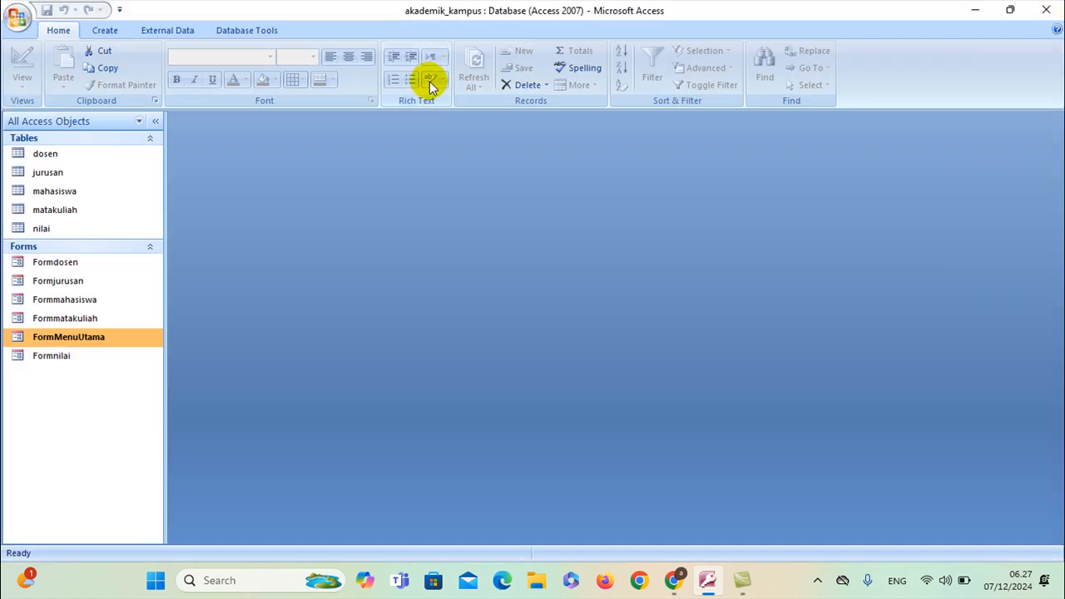
Open the dosen table and delete its only lecturer record
left_click(78, 192)
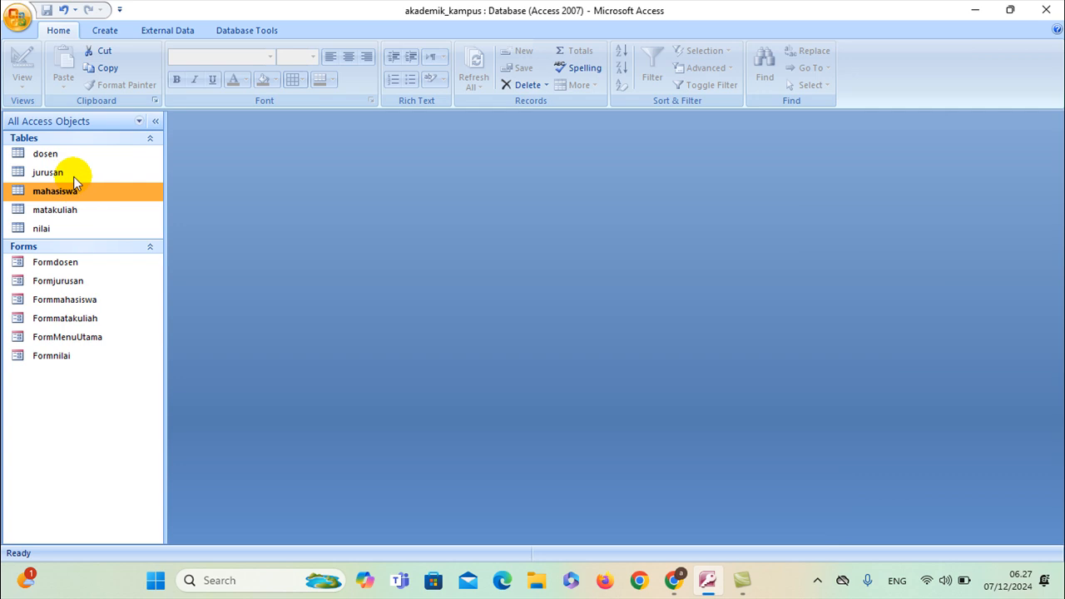
double_click(73, 155)
right_click(73, 155)
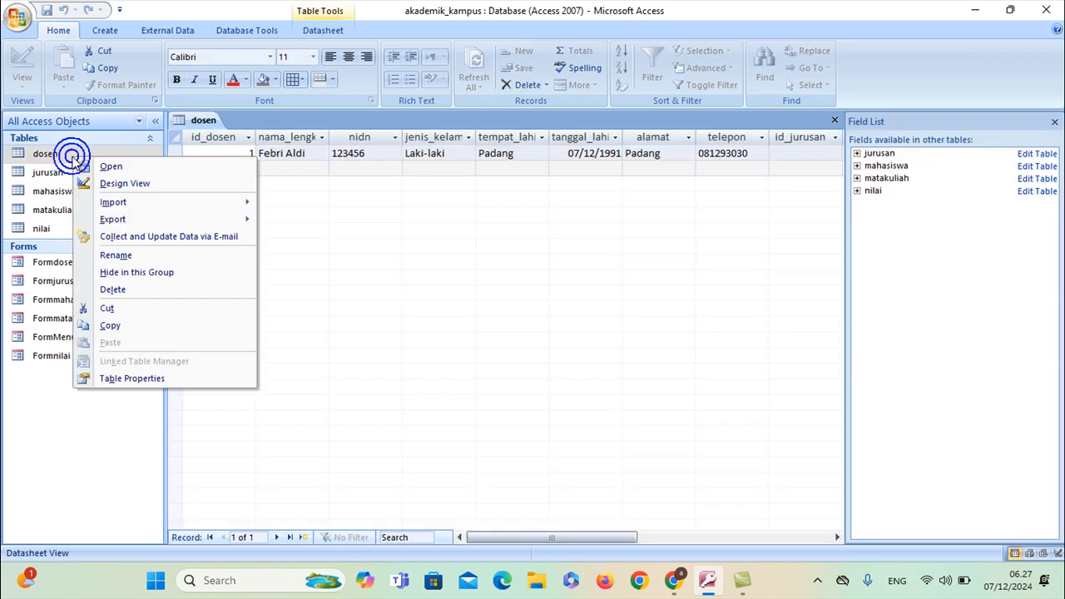
left_click(184, 153)
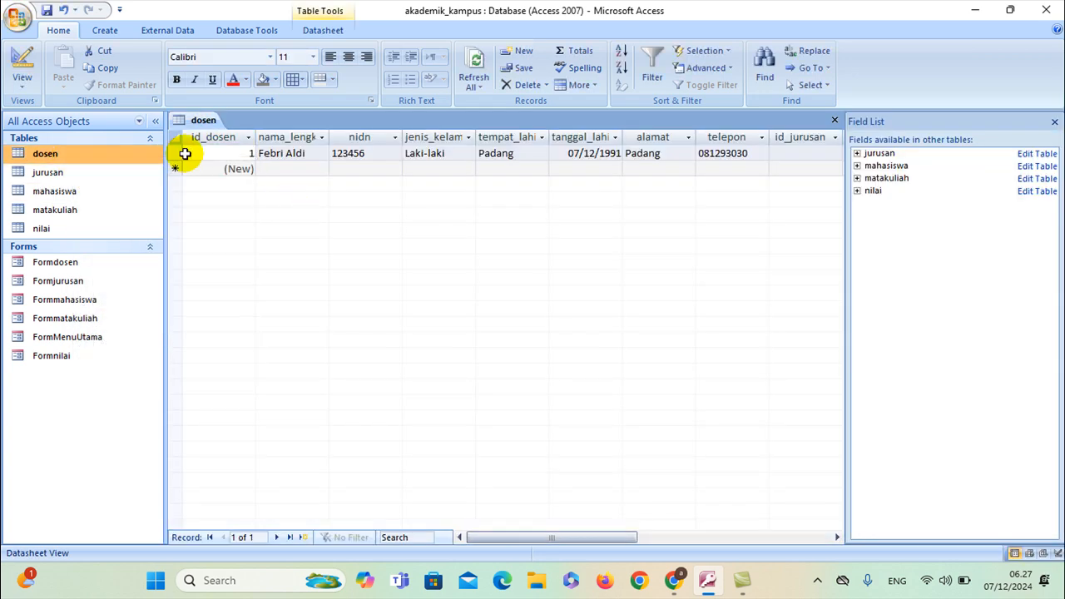
left_click(173, 151)
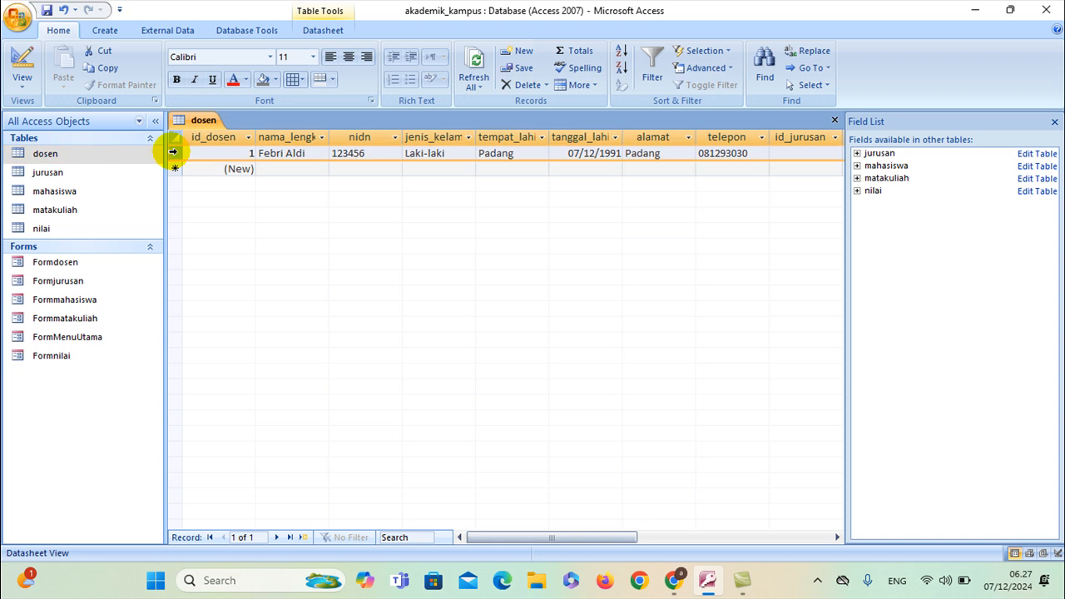
left_click(524, 84)
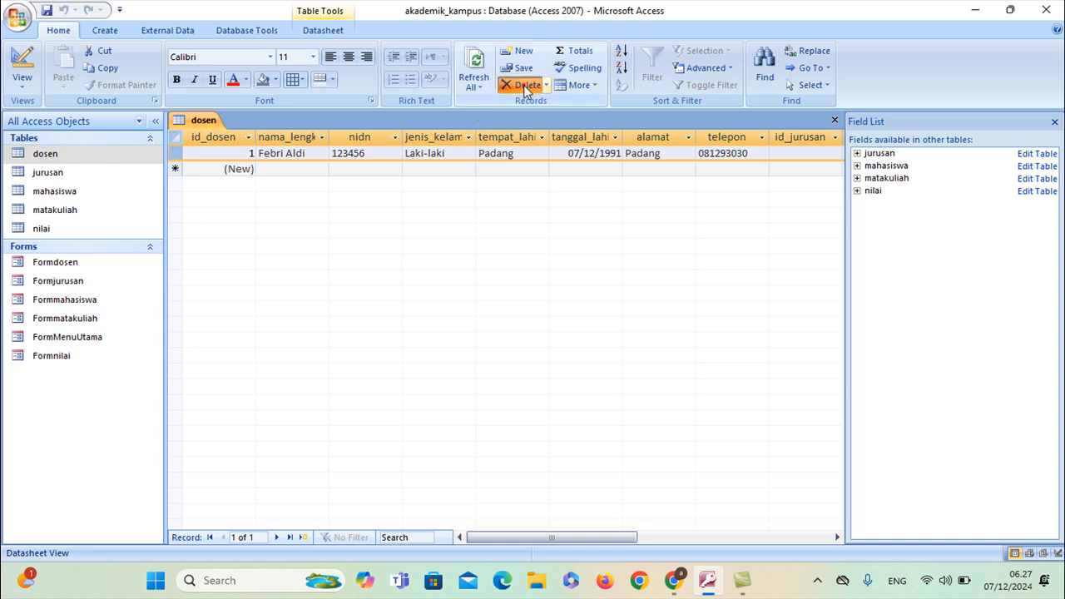
left_click(503, 340)
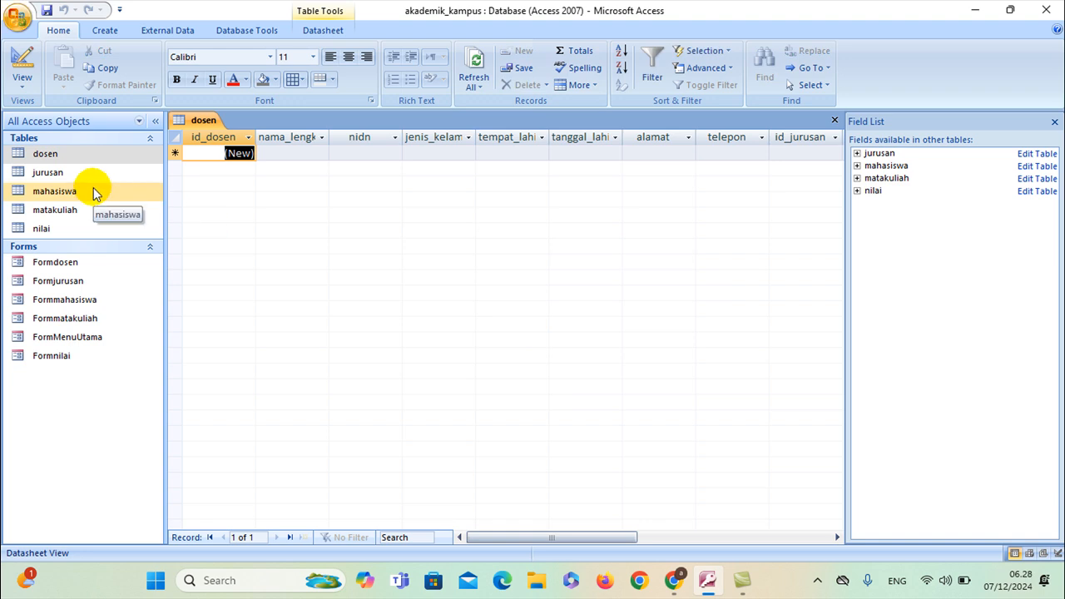
Open and close Formdosen in Design View, then switch the dosen table to Design View
right_click(76, 265)
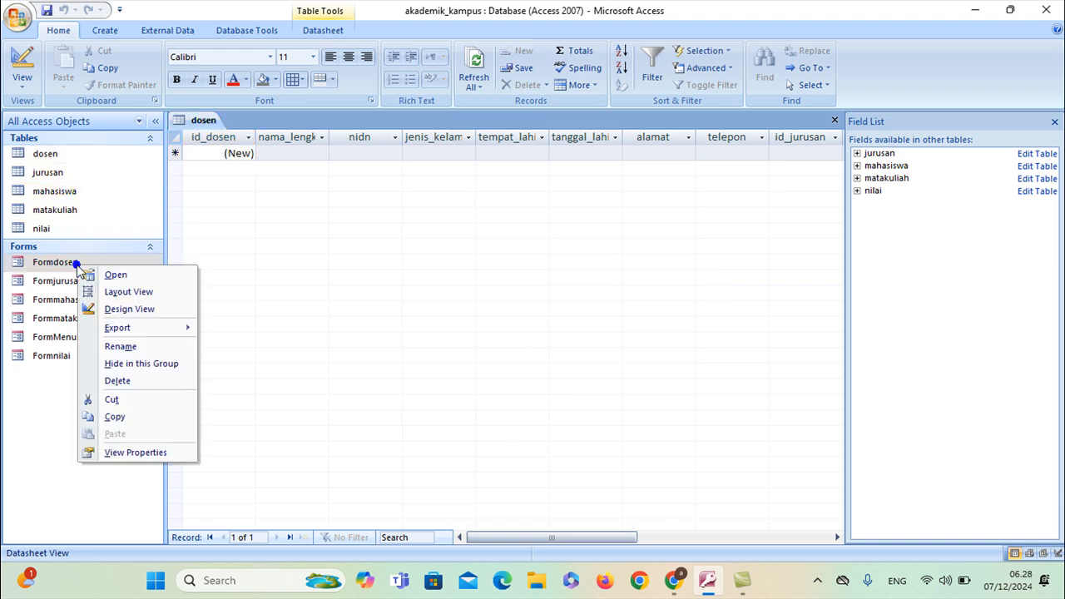
left_click(121, 309)
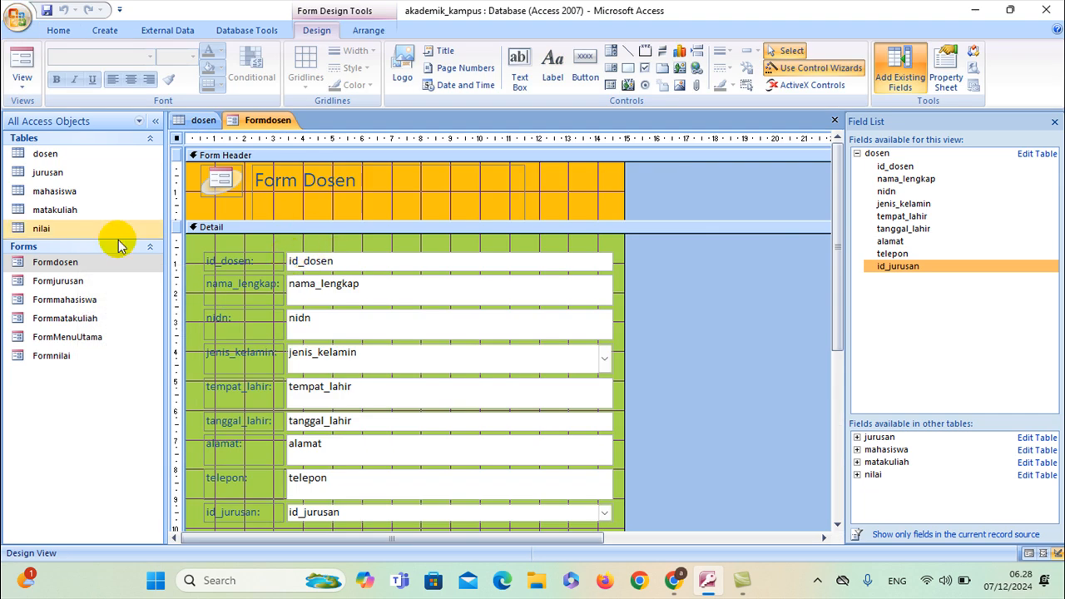
right_click(267, 133)
left_click(287, 145)
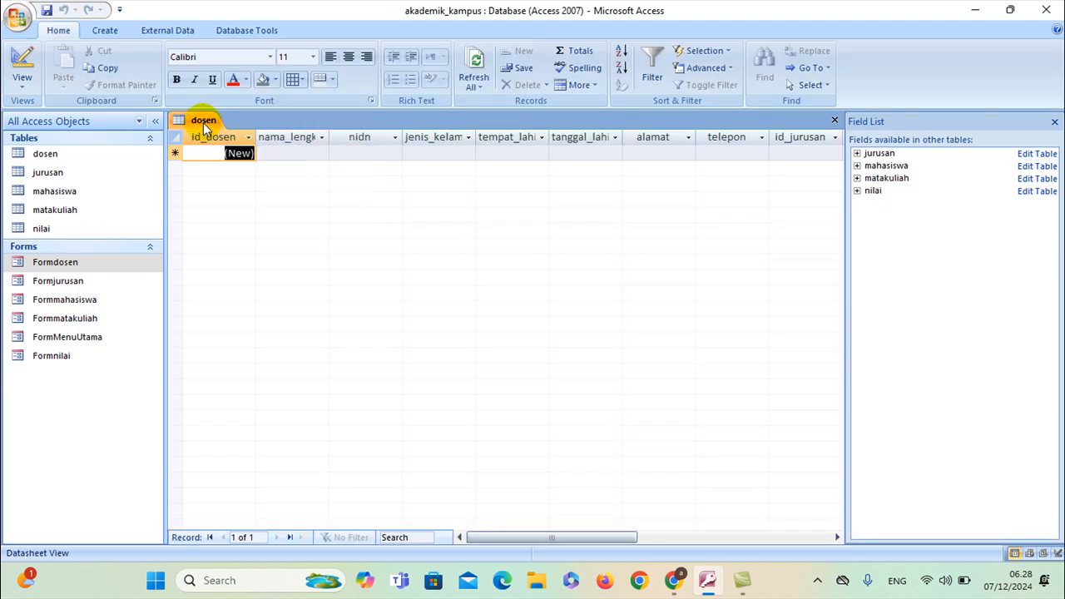
right_click(204, 125)
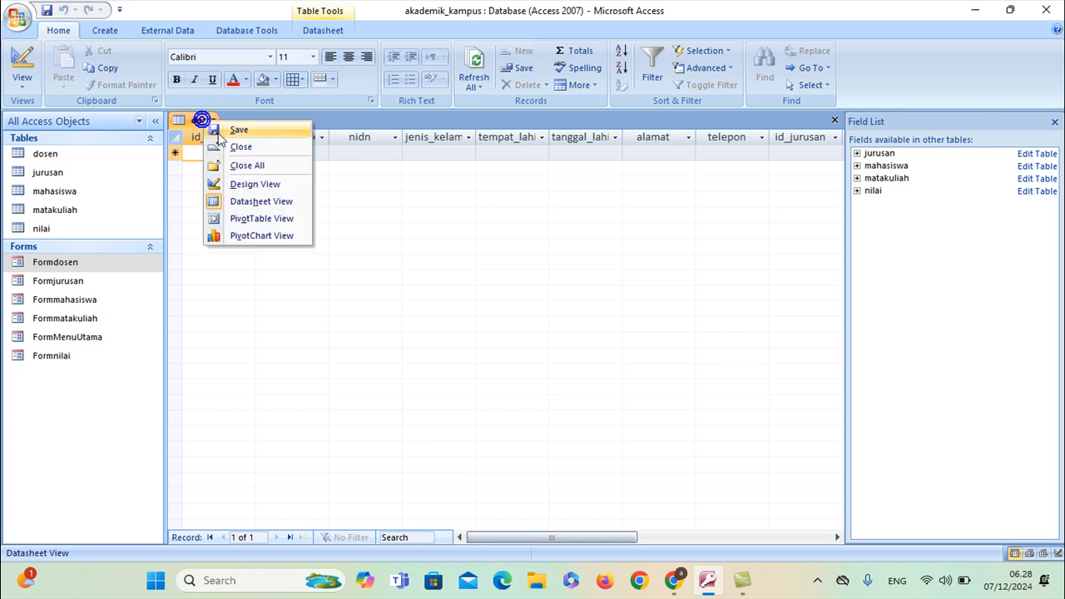
left_click(223, 184)
Rebuild the id_jurusan lookup Row Source with id_jurusan and nama_jurusan from jurusan
left_click(290, 270)
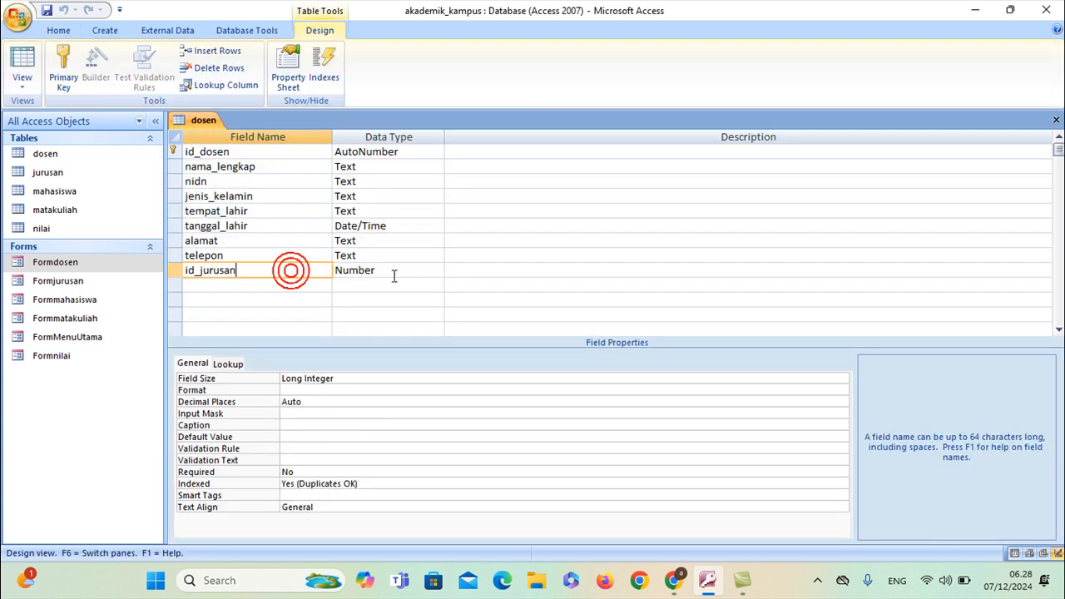
left_click(391, 271)
left_click(233, 364)
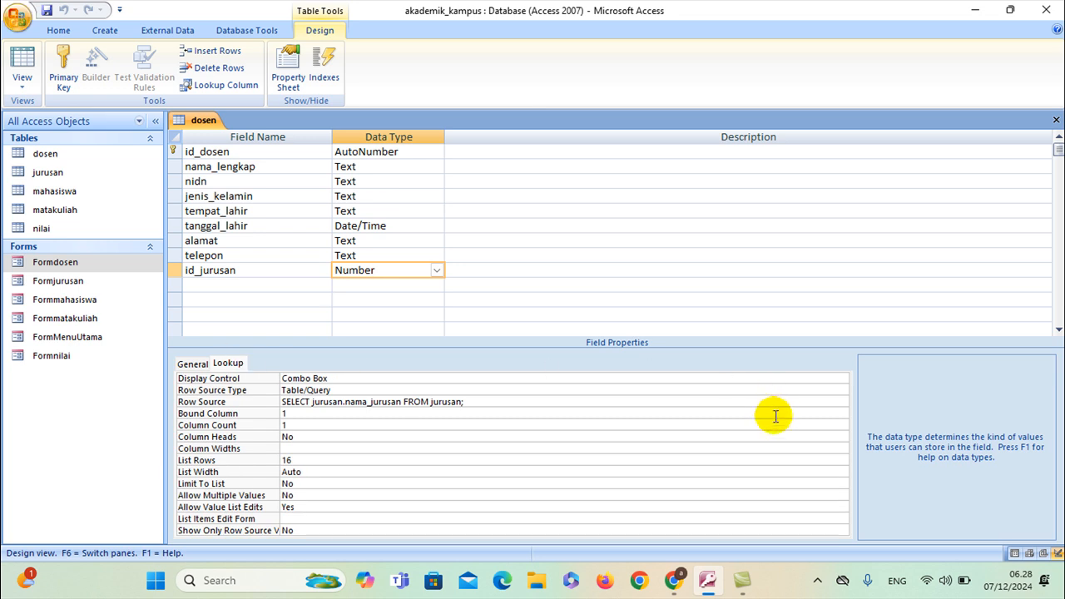
left_click(782, 405)
left_click(839, 401)
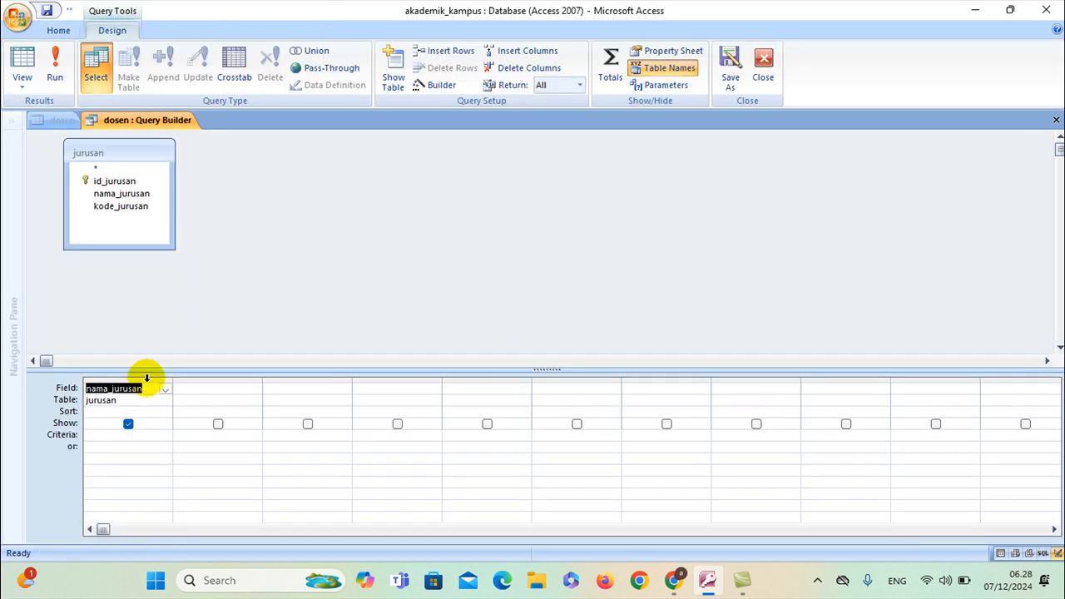
key("Delete")
left_click(125, 404)
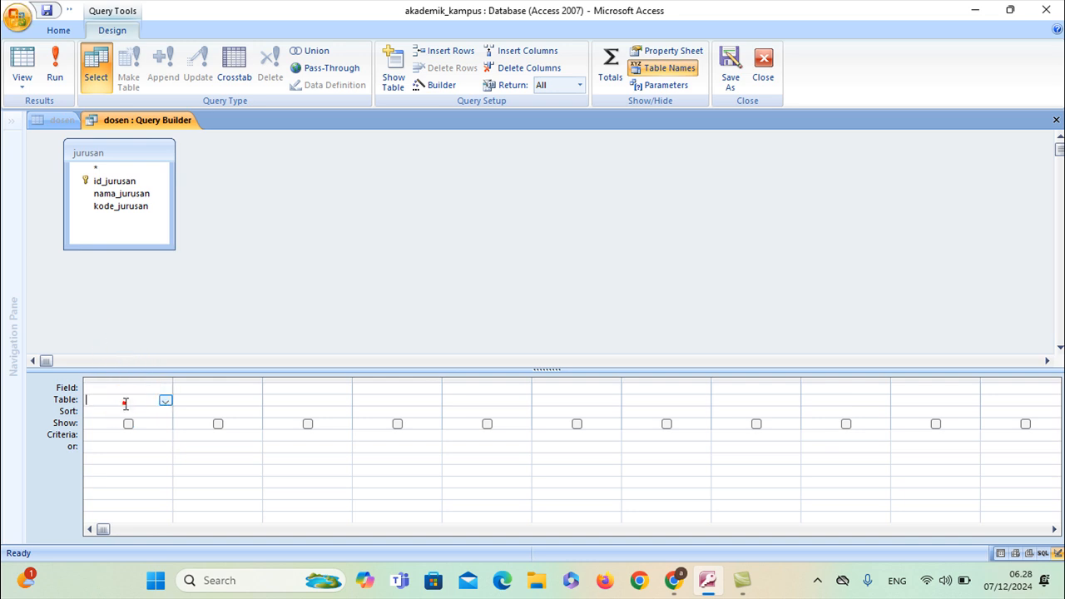
double_click(120, 181)
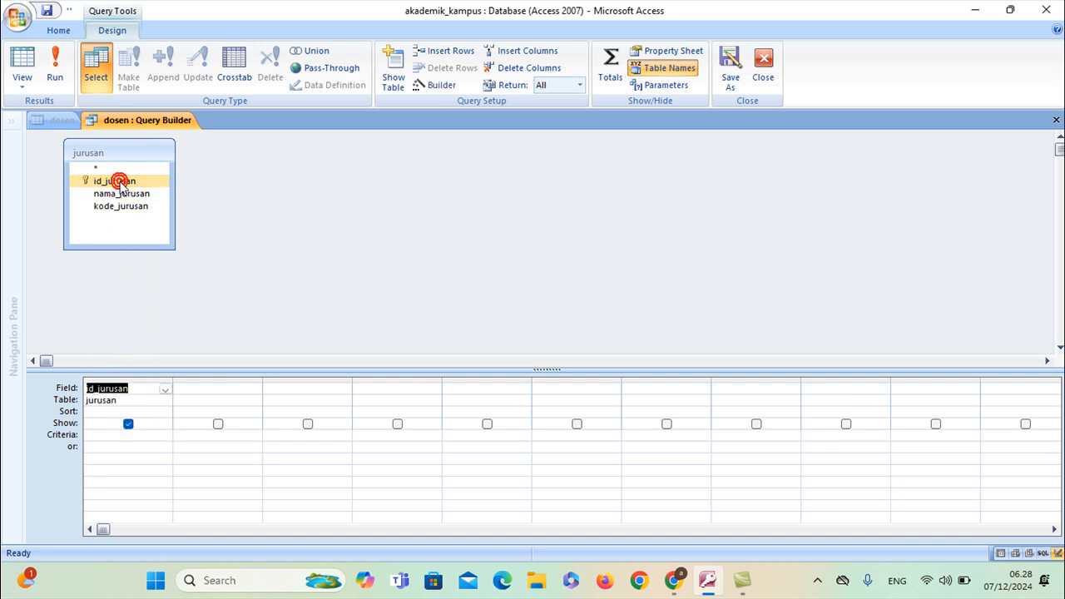
double_click(121, 194)
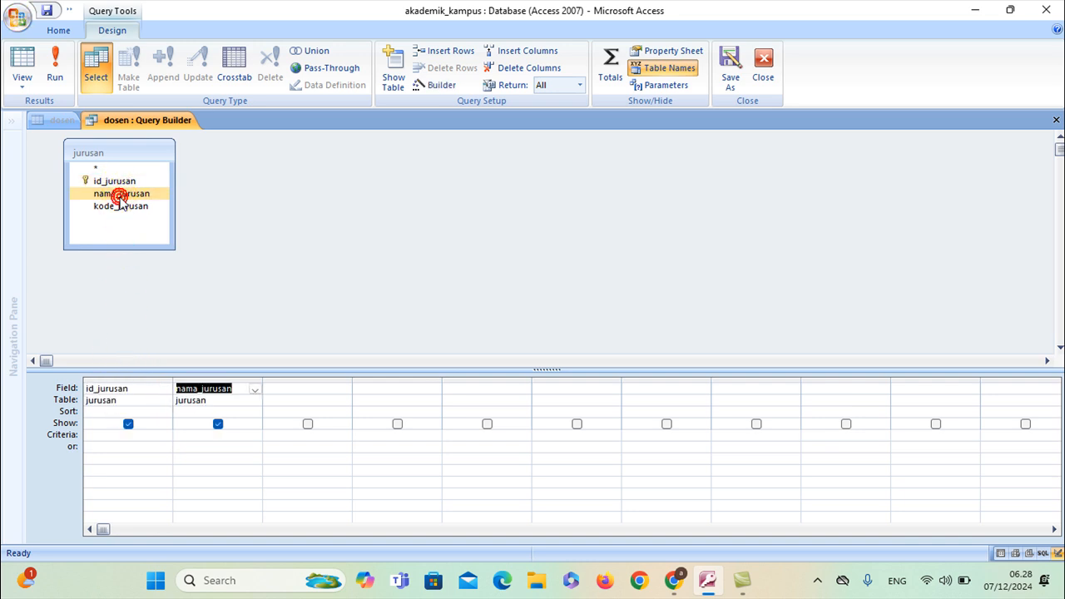
right_click(137, 121)
right_click(147, 122)
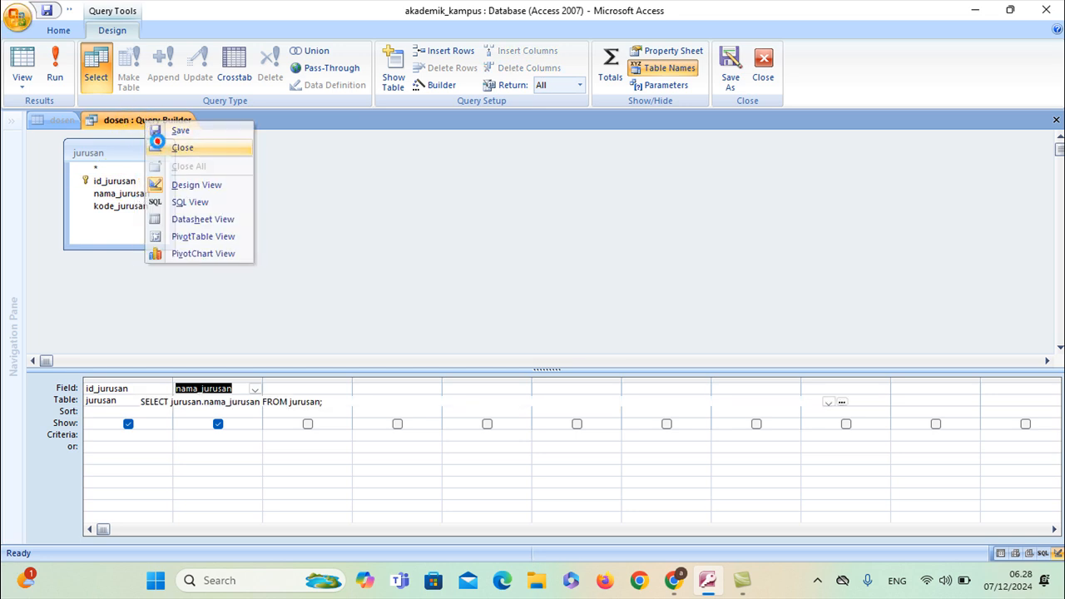
left_click(158, 143)
Set the lookup's Column Count to 2 and Column Heads to Yes, then close the dosen design
left_click(298, 424)
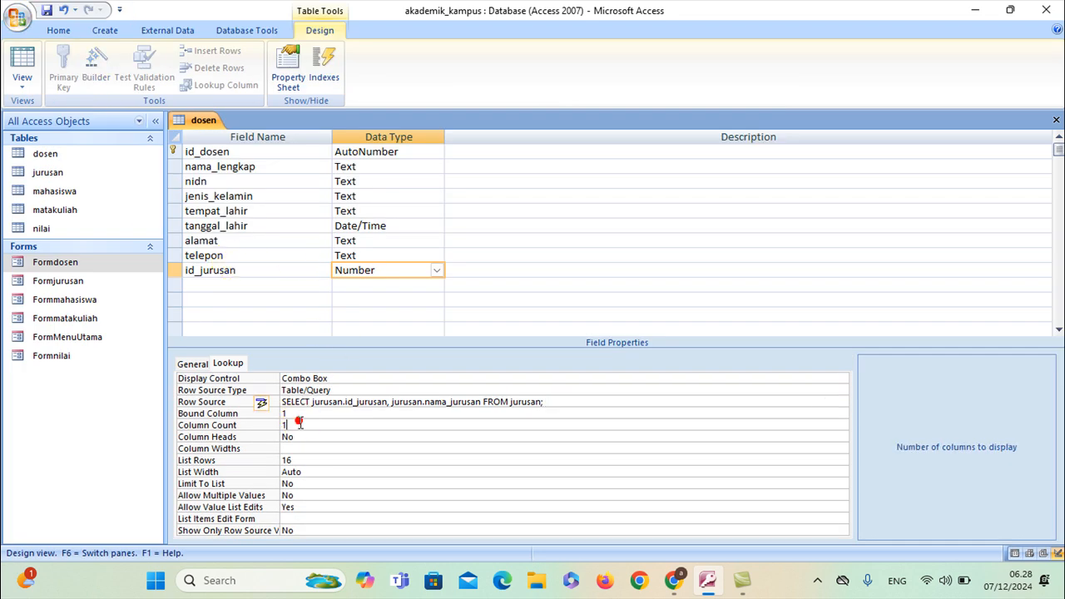
type("2")
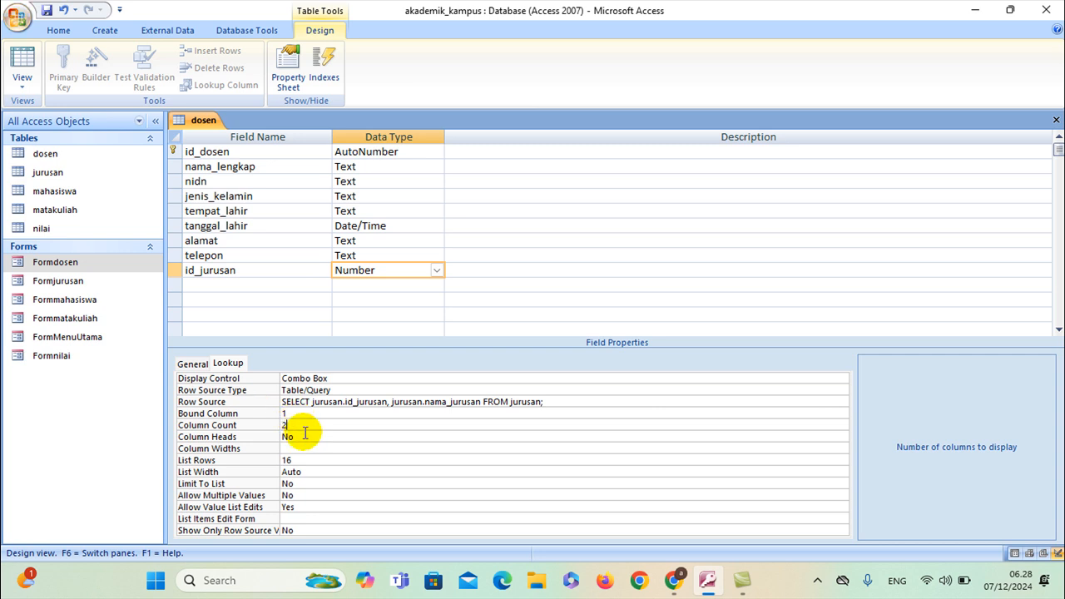
key("Return")
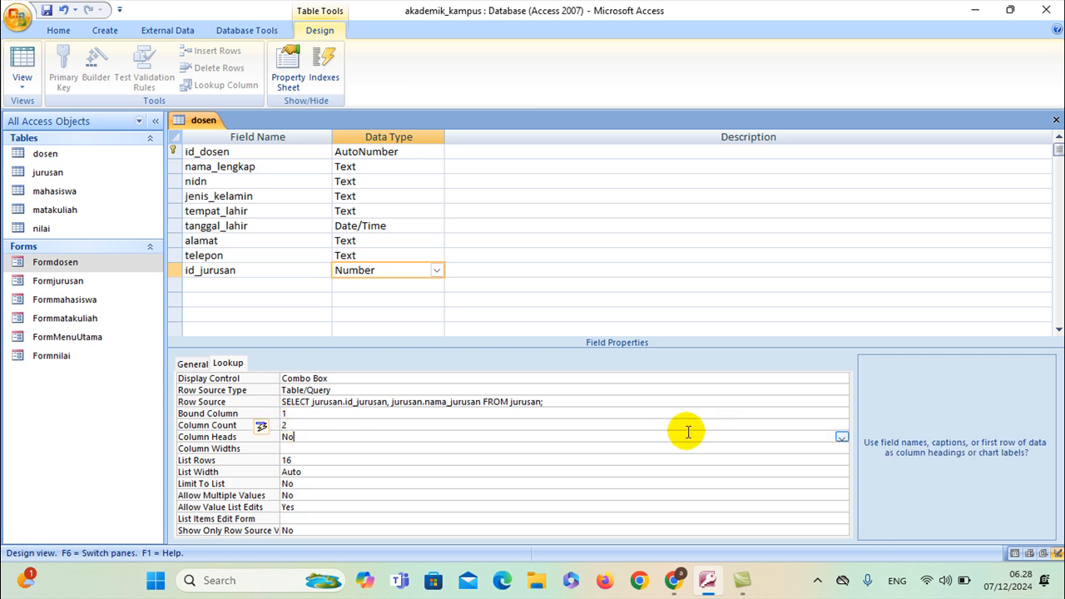
left_click(842, 438)
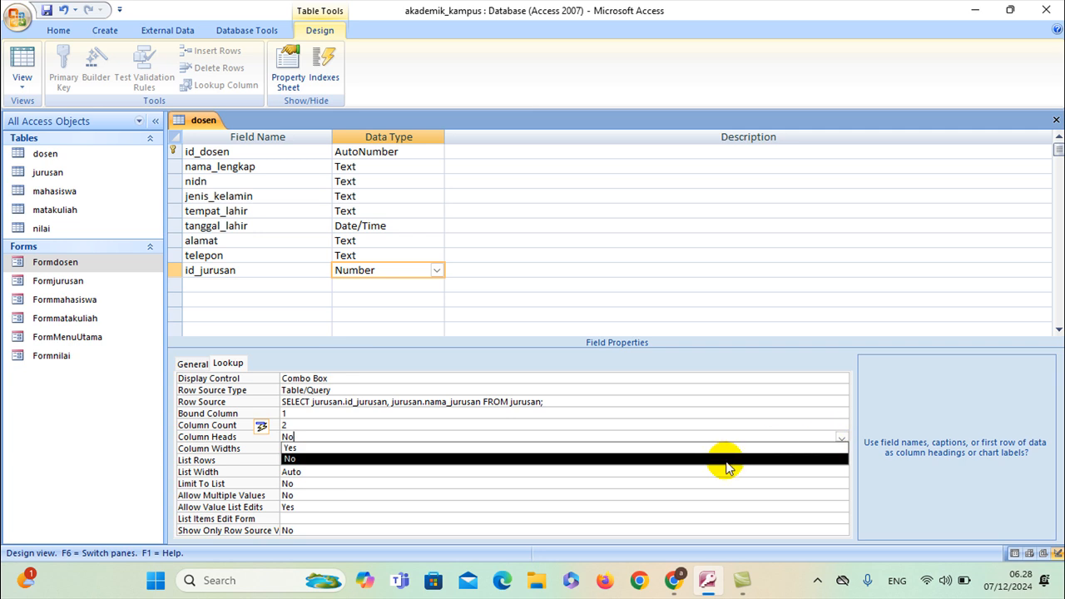
left_click(717, 448)
right_click(203, 119)
right_click(208, 126)
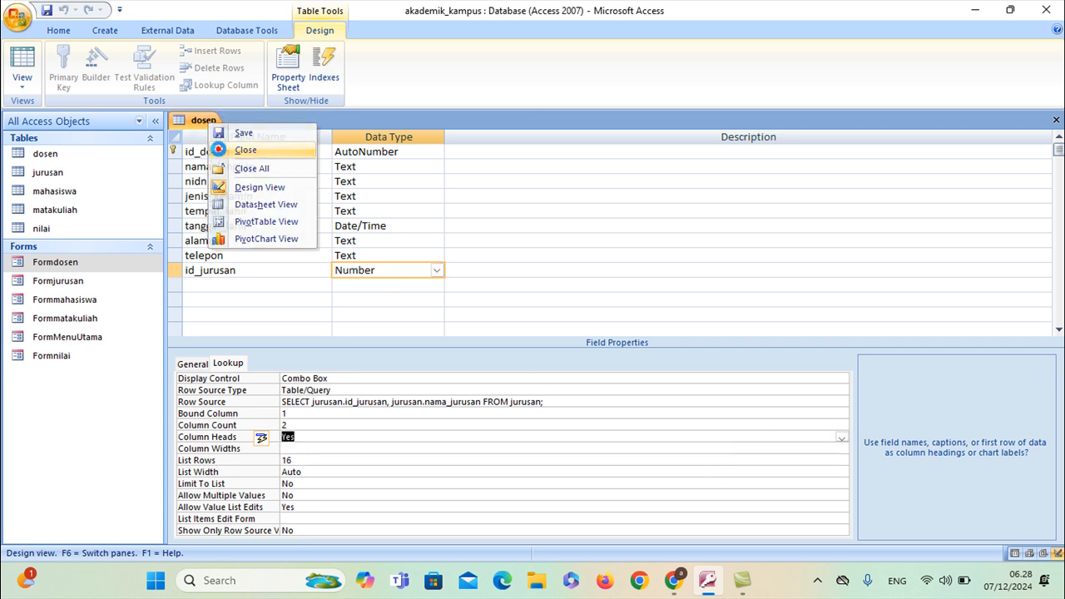
left_click(218, 146)
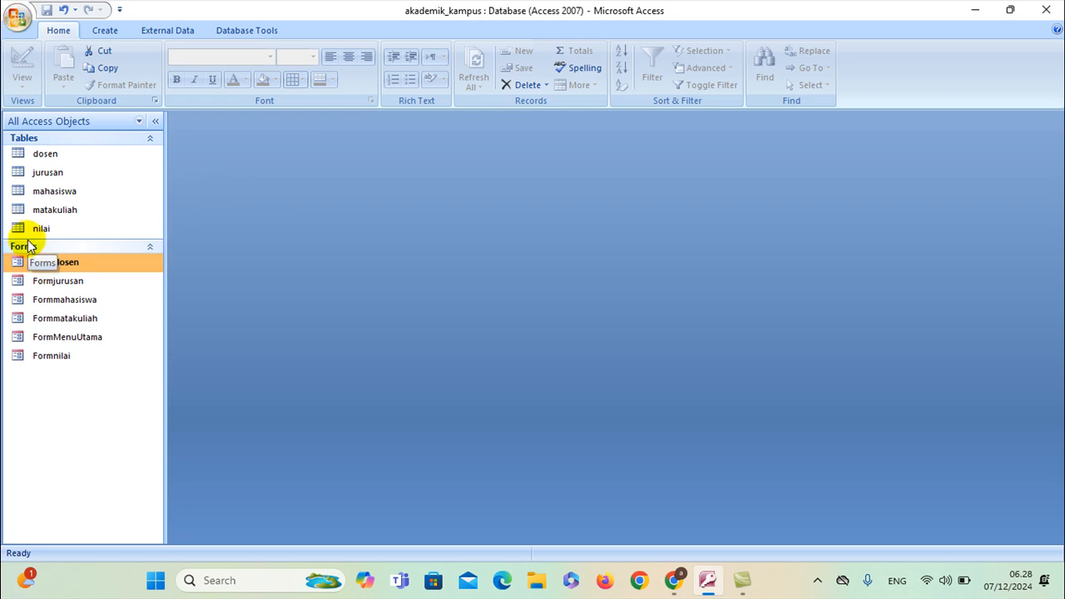
Open Formdosen in Design View and delete the old id_jurusan combo box
right_click(74, 268)
left_click(93, 308)
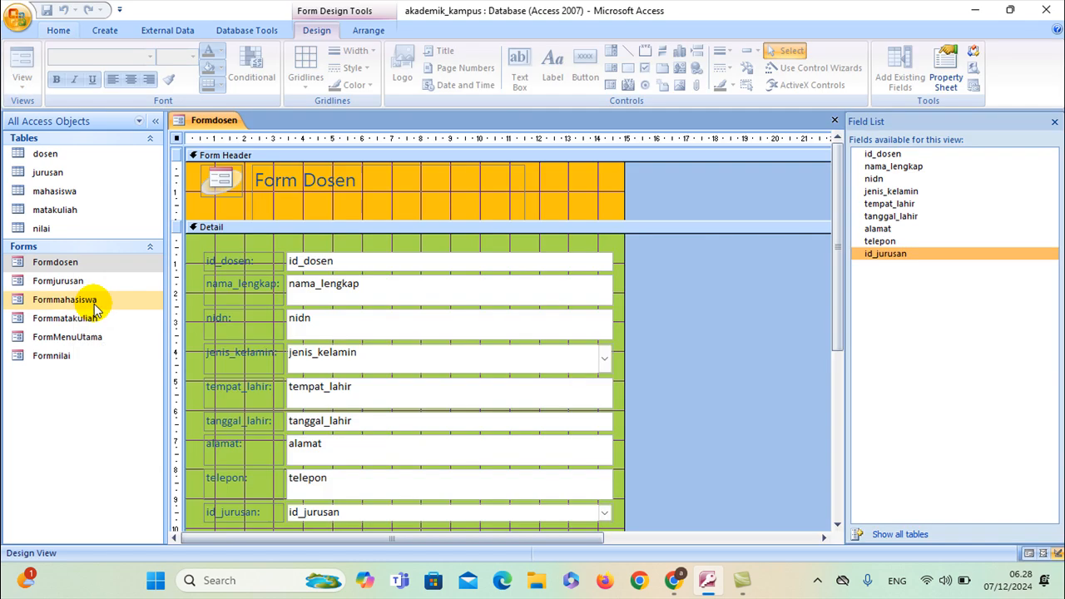
scroll(373, 421, "down", 2)
left_click(381, 453)
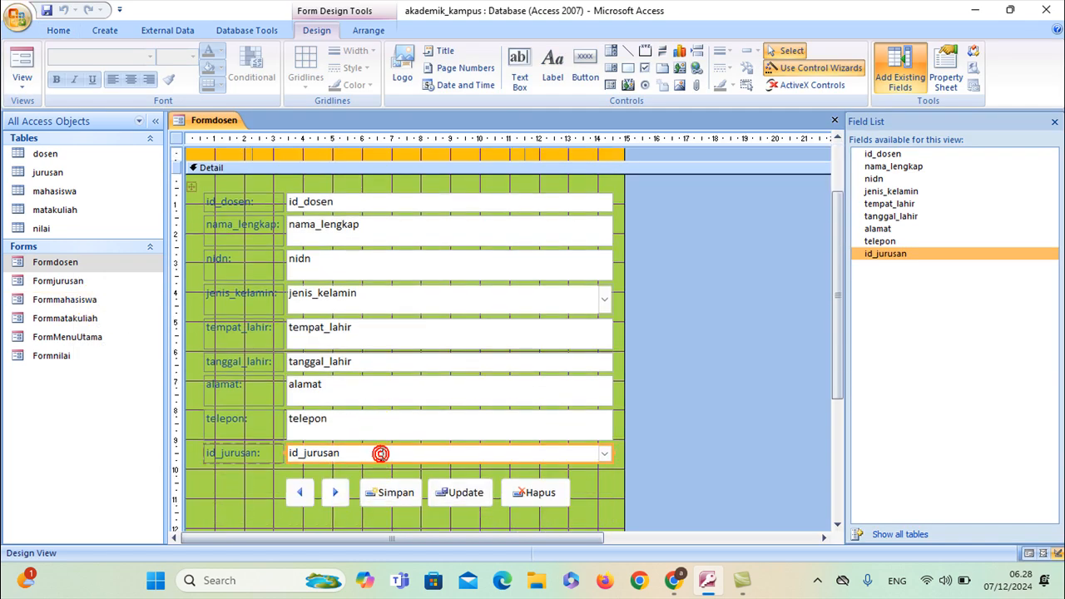
key("Delete")
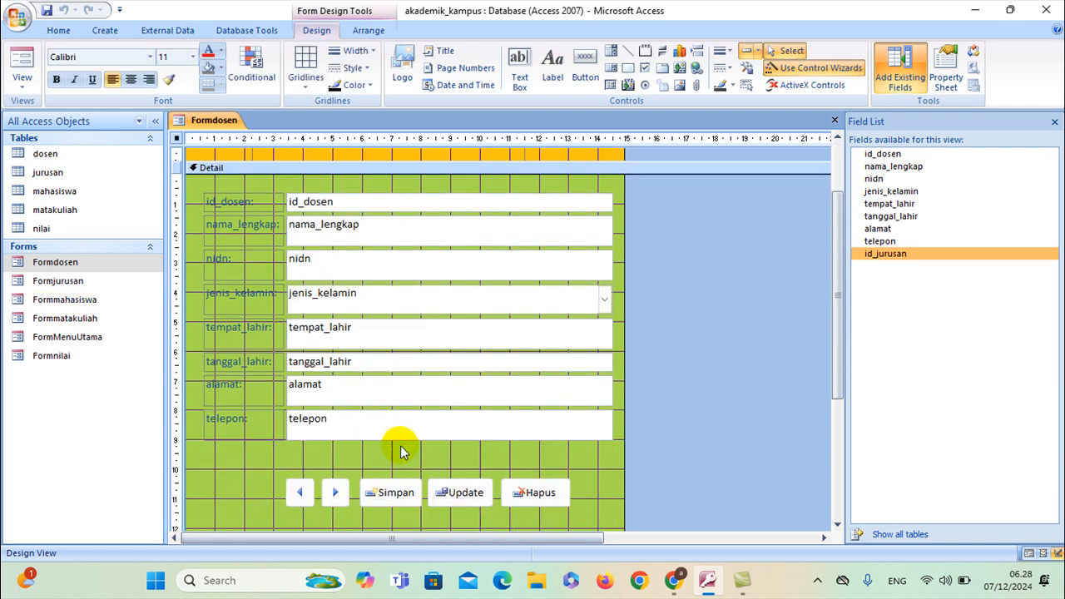
Re-add id_jurusan below telepon, widen it to match the other fields, then save and close Formdosen
double_click(886, 254)
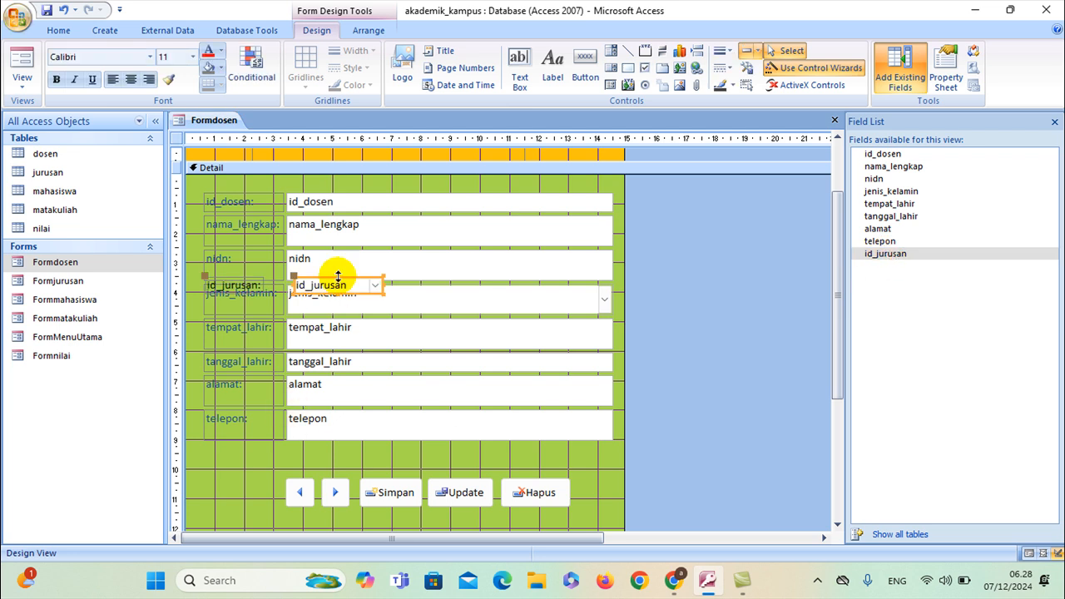
left_click_drag(319, 277, 312, 450)
left_click_drag(377, 456, 611, 461)
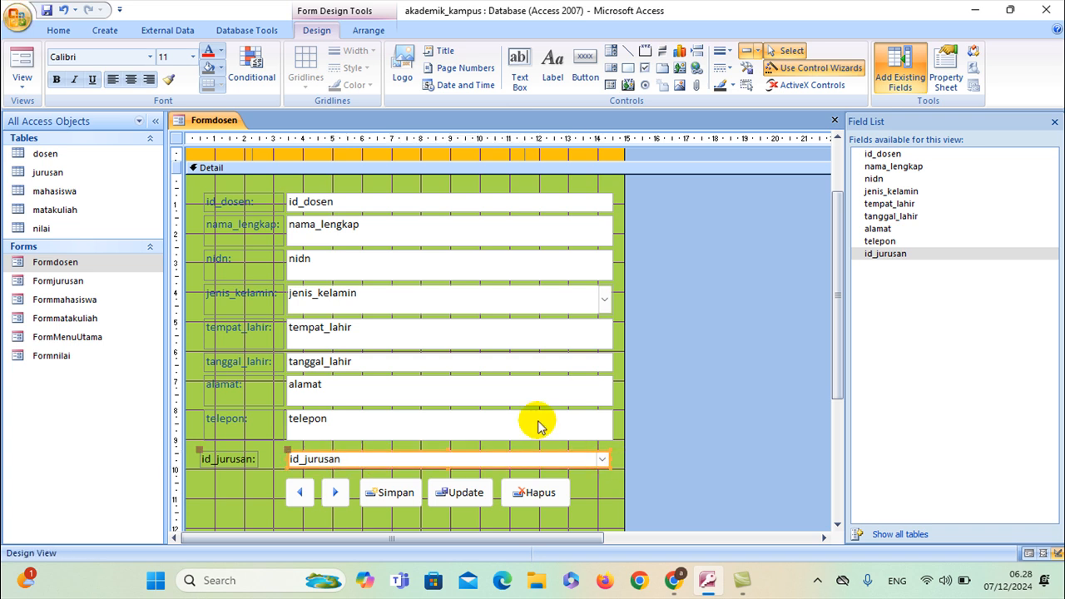
right_click(195, 118)
left_click(206, 129)
right_click(195, 118)
left_click(217, 143)
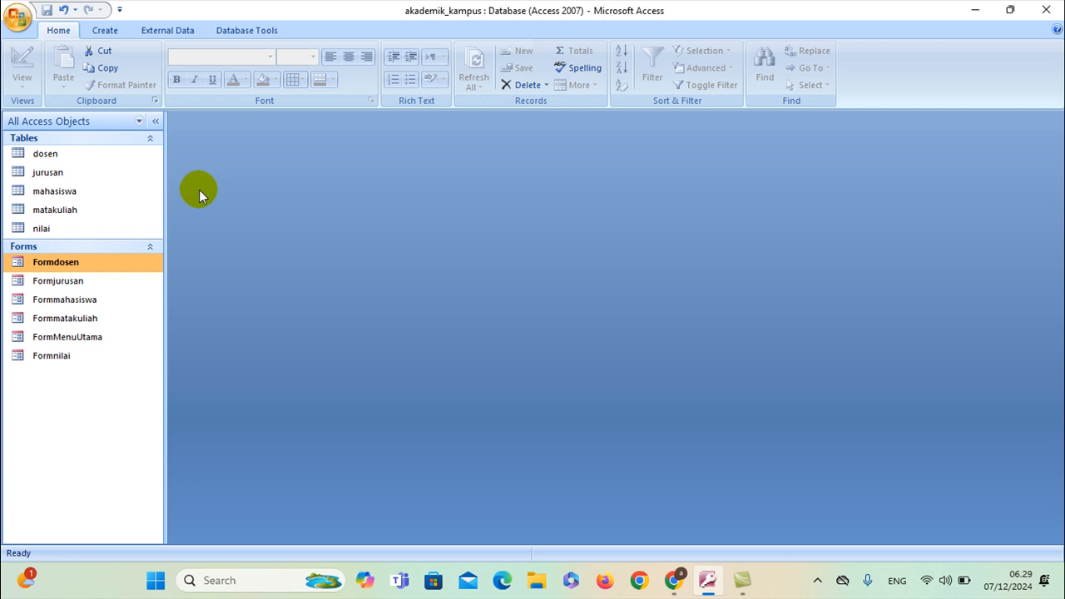
left_click(73, 301)
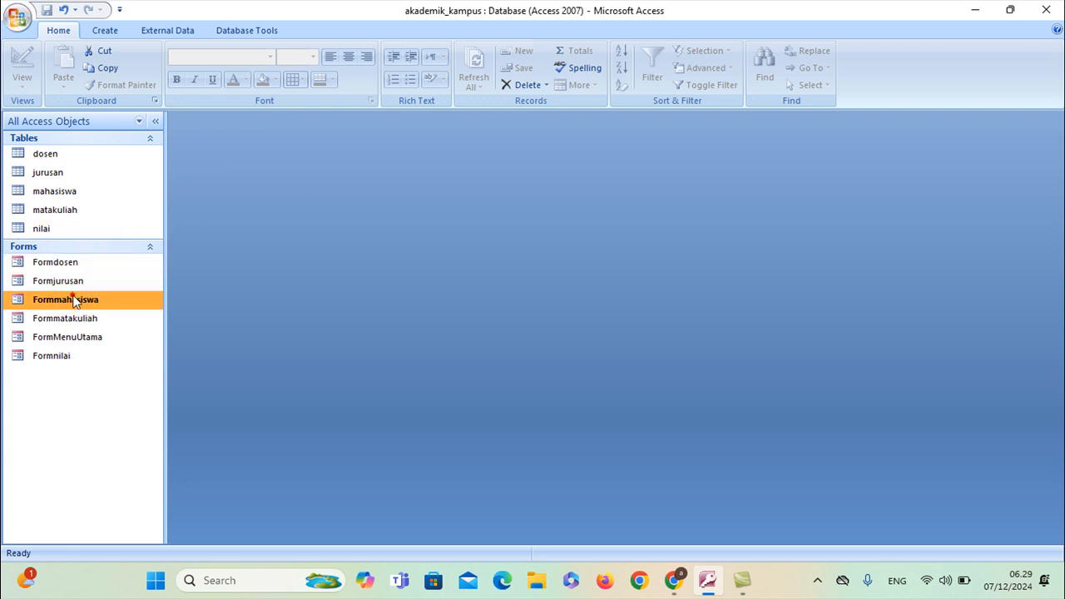
right_click(73, 302)
left_click(102, 340)
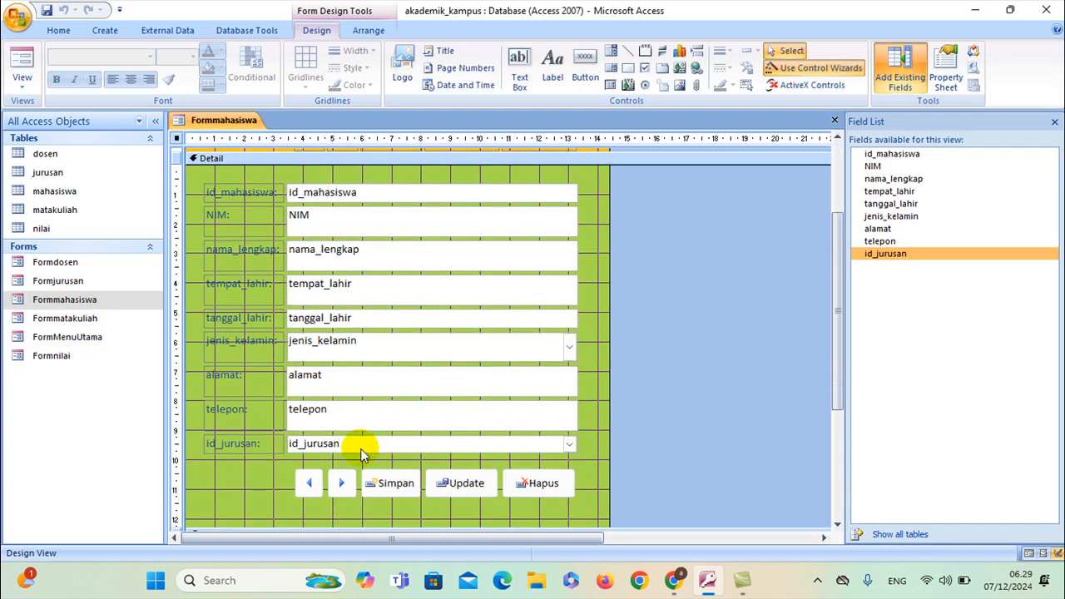
left_click(362, 447)
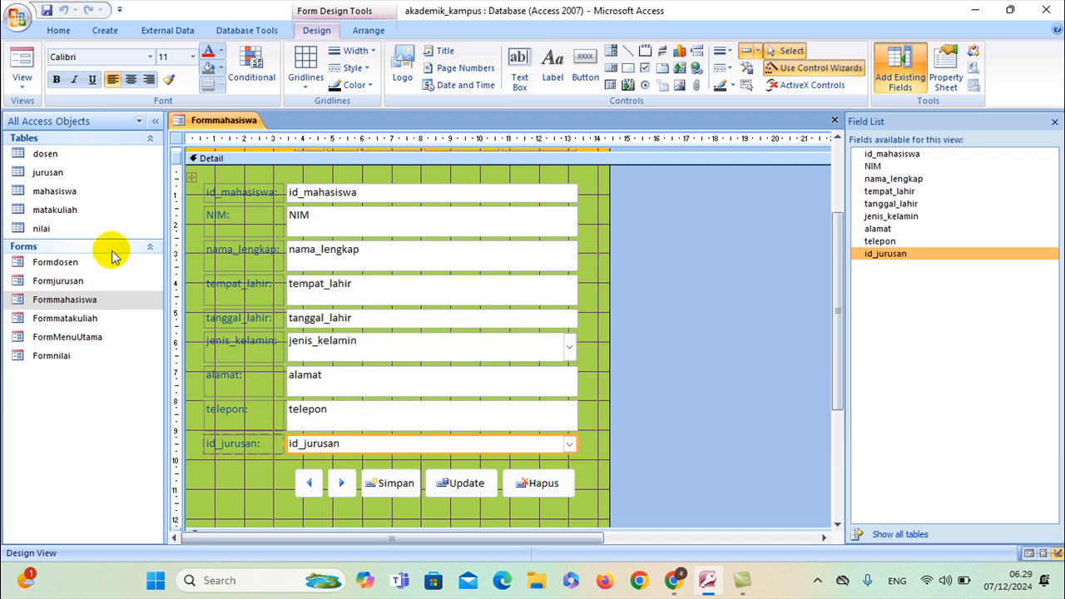
right_click(226, 120)
left_click(249, 142)
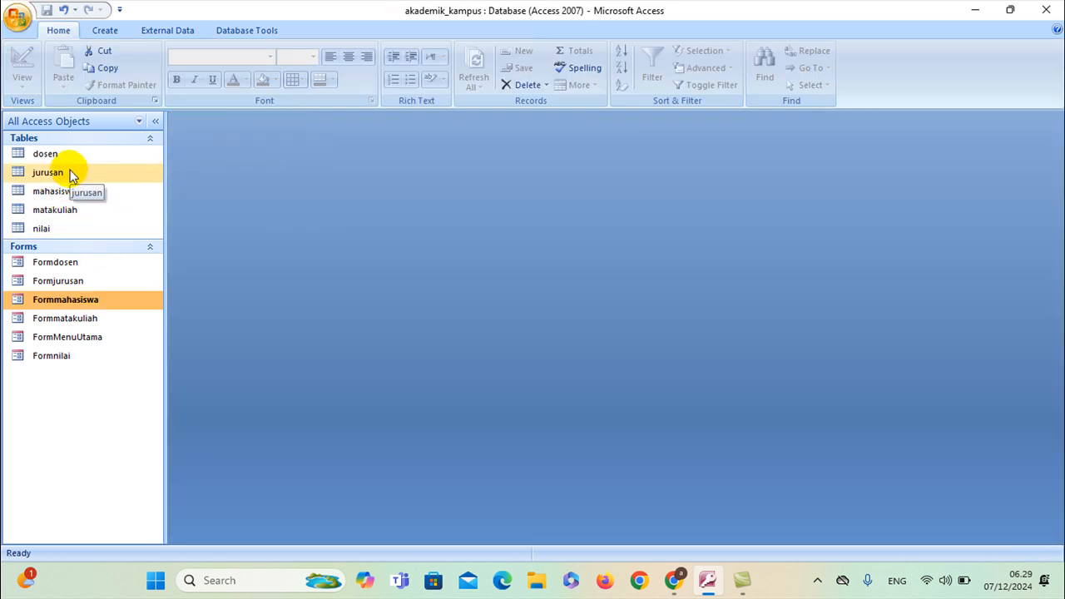
Open the mahasiswa table in Design View, closing the jurusan table design
right_click(71, 172)
left_click(108, 197)
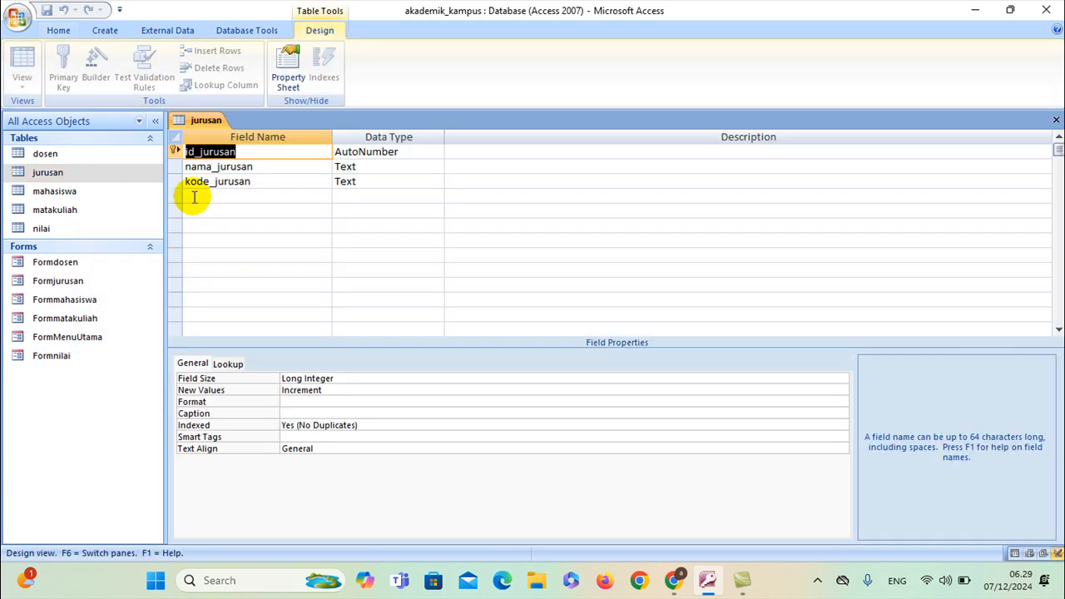
right_click(64, 191)
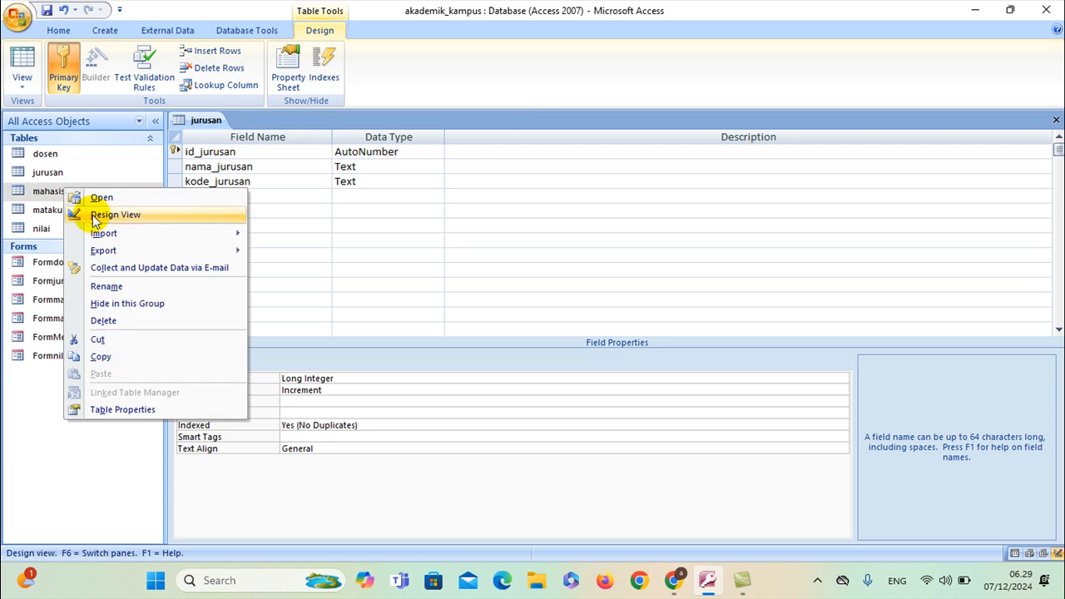
left_click(108, 214)
right_click(200, 120)
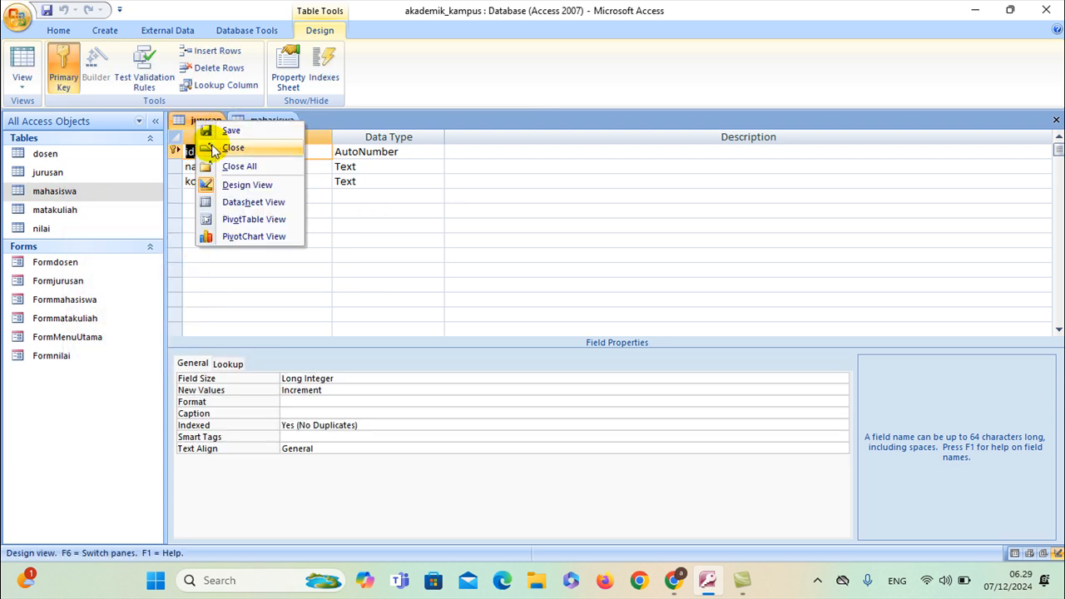
left_click(215, 148)
Rebuild mahasiswa's id_jurusan Row Source with id_jurusan and nama_jurusan from jurusan
left_click(268, 270)
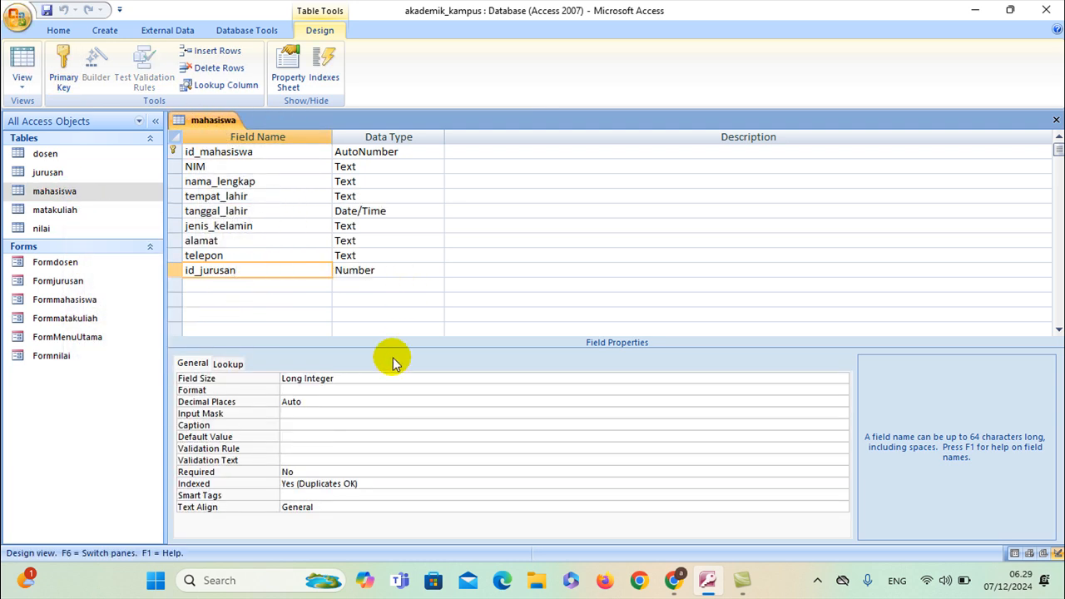
left_click(230, 363)
left_click(554, 402)
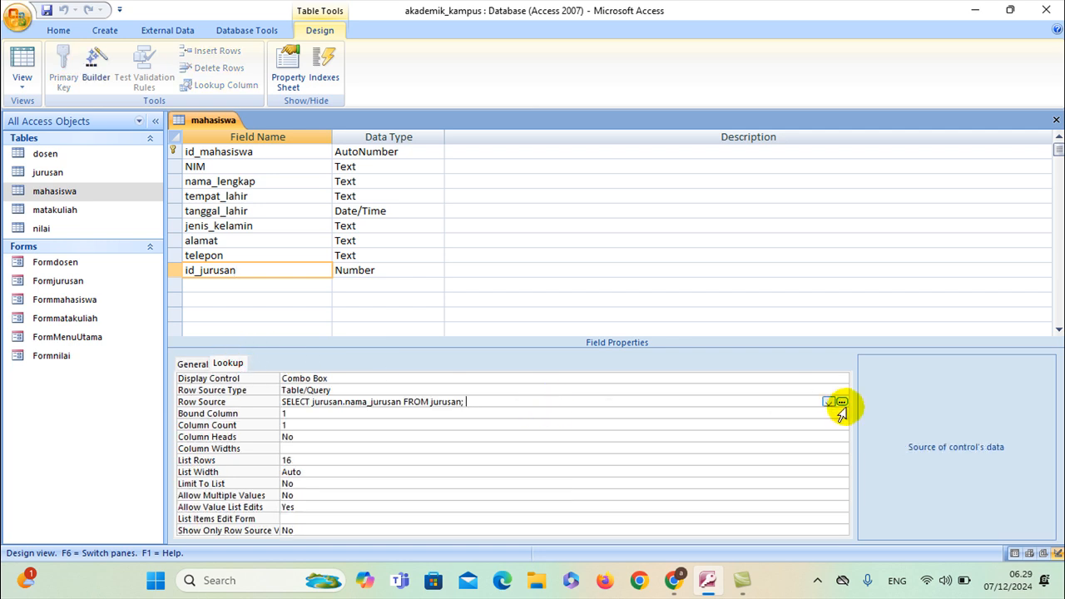
left_click(842, 402)
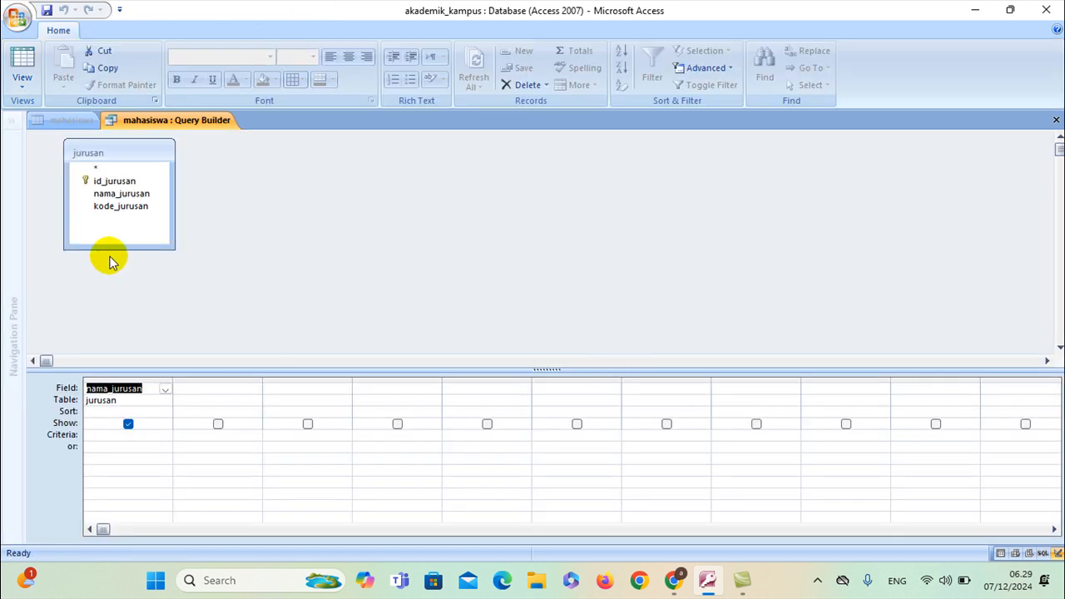
key("Delete")
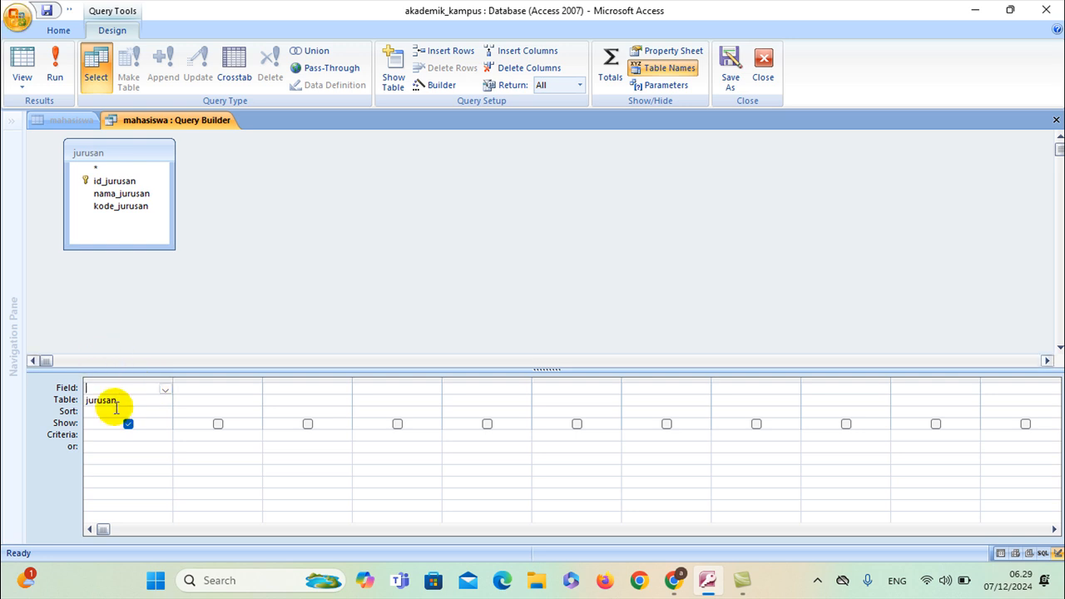
double_click(112, 180)
double_click(121, 196)
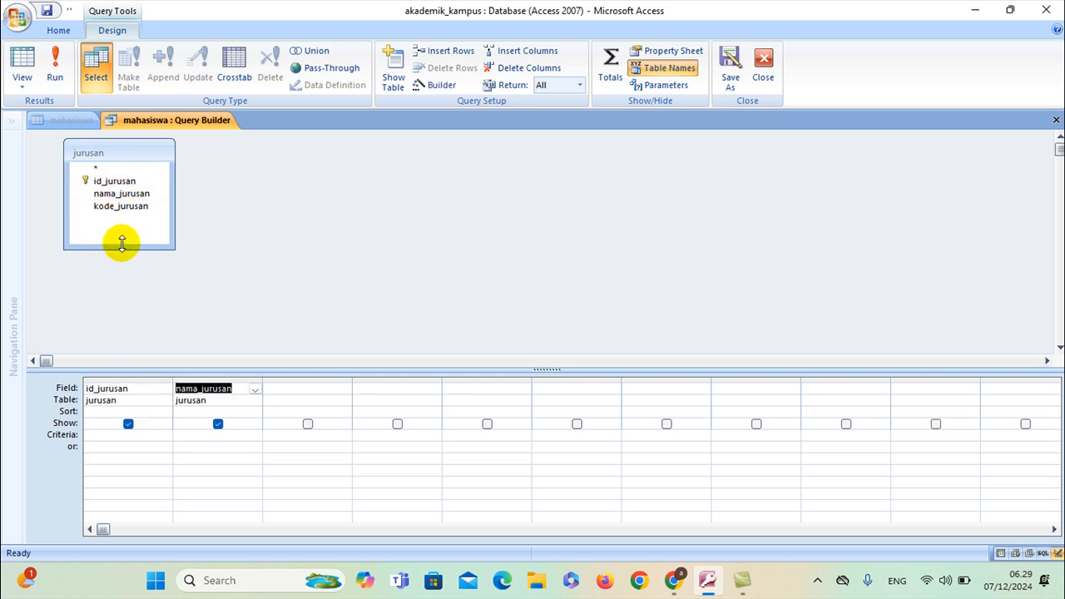
right_click(154, 119)
left_click(153, 126)
right_click(153, 125)
left_click(185, 149)
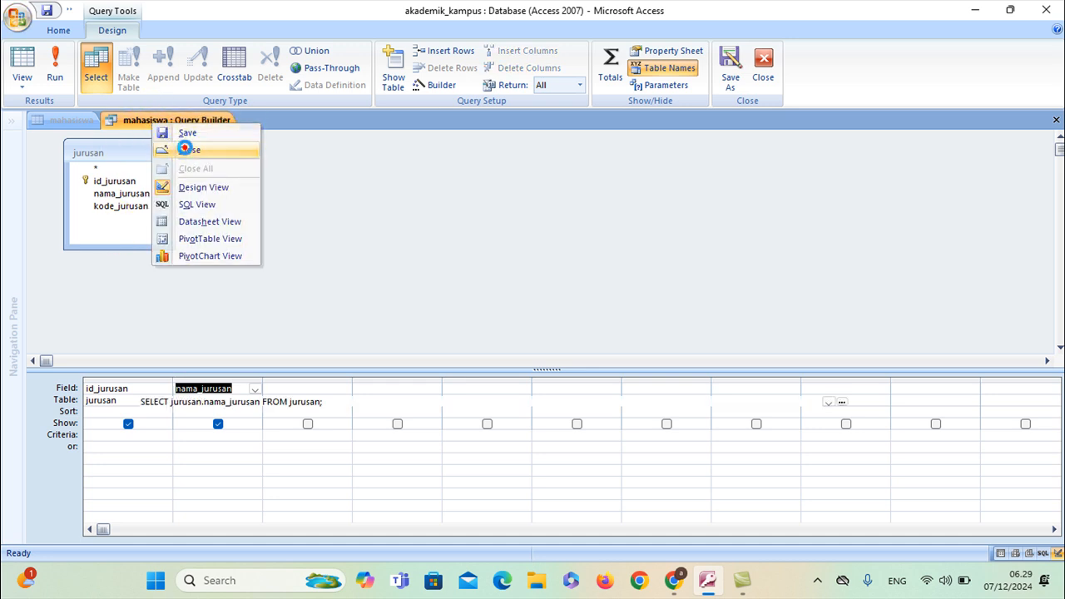
Set Column Count to 2 and Column Heads to Yes, then close the mahasiswa design
left_click(304, 425)
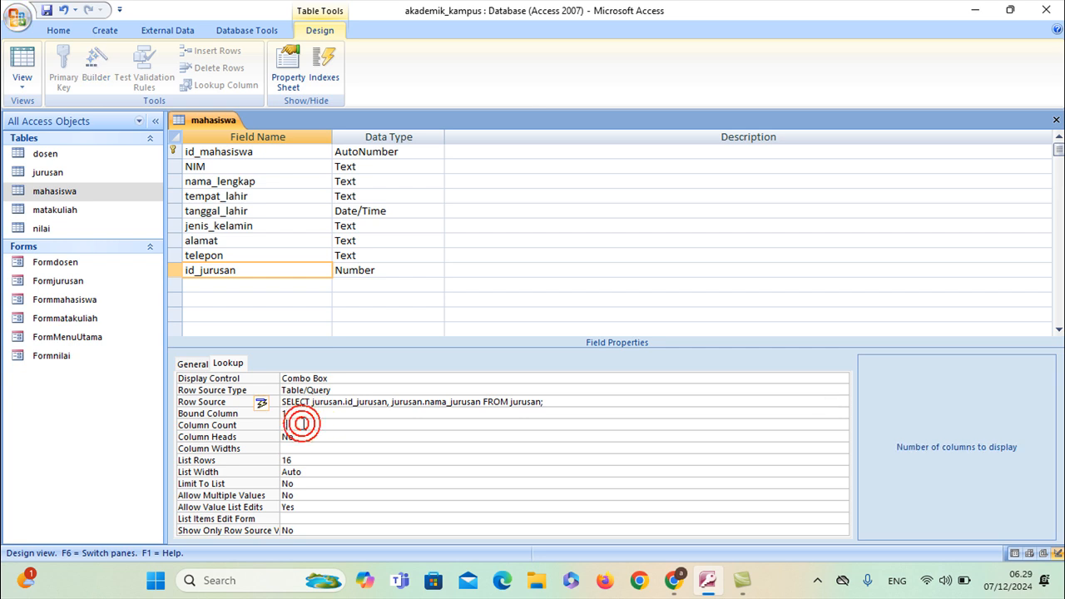
left_click(309, 434)
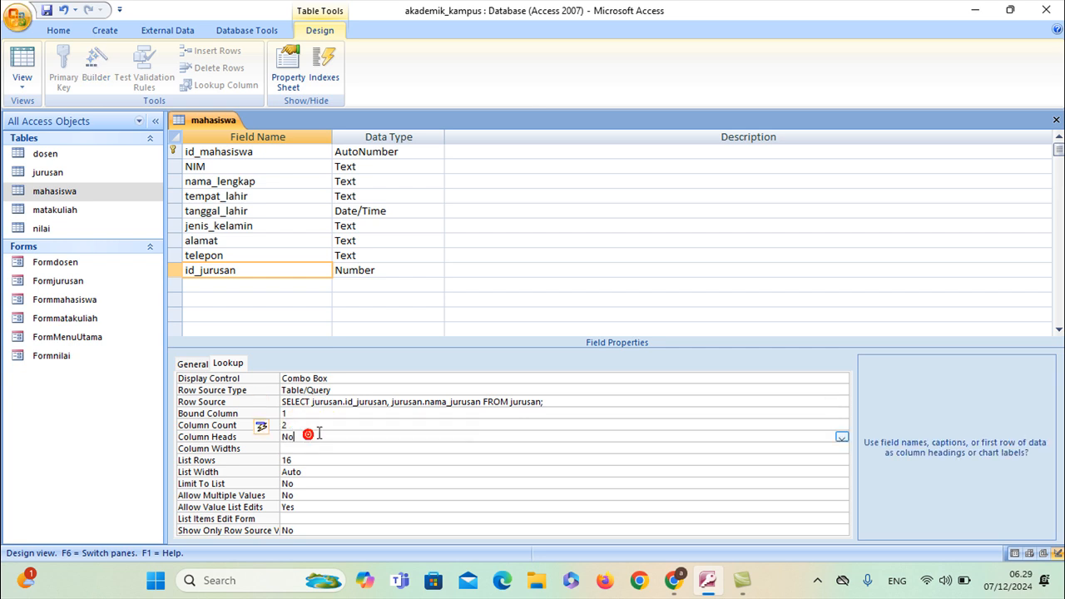
left_click(843, 436)
left_click(728, 447)
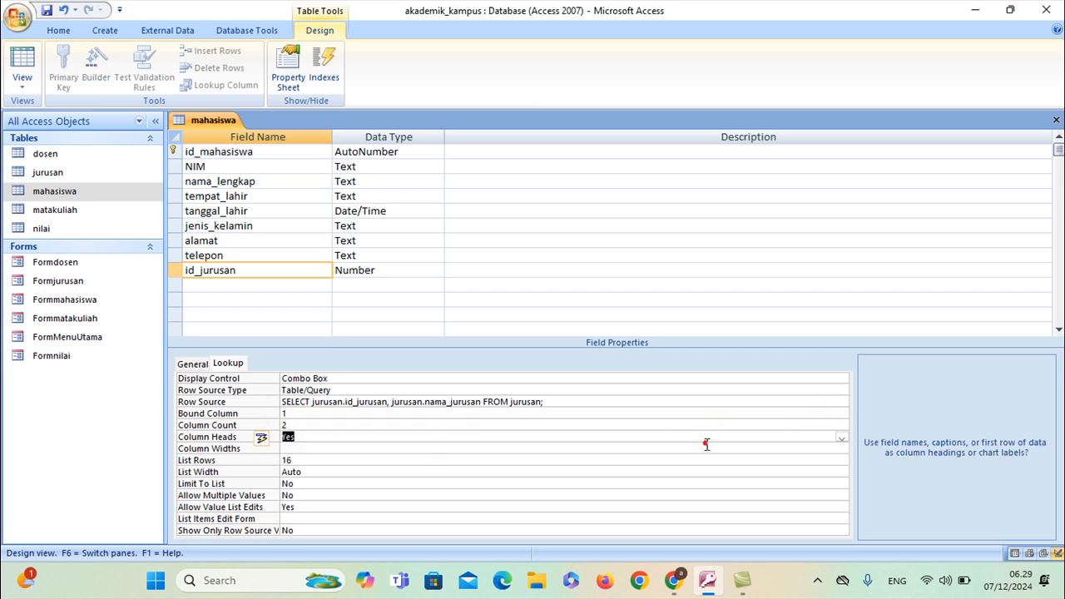
right_click(198, 125)
left_click(206, 125)
right_click(207, 125)
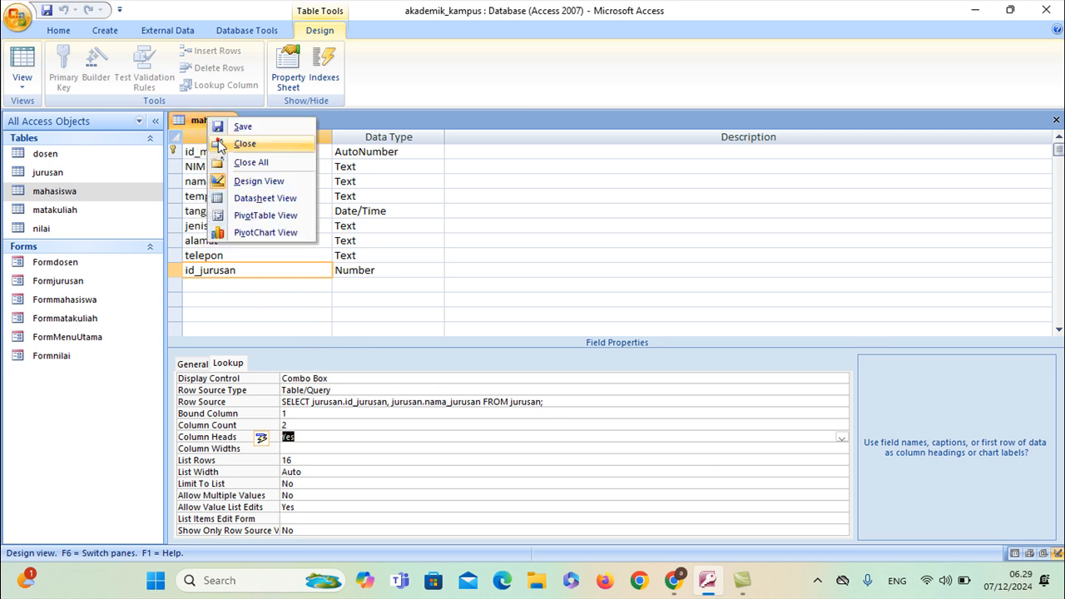
left_click(220, 144)
right_click(61, 303)
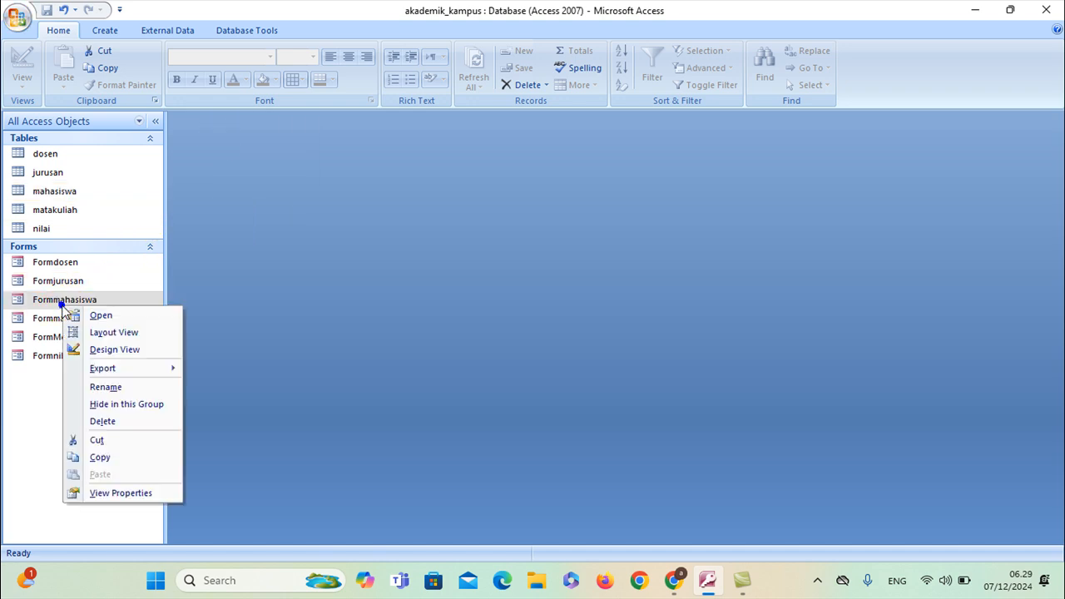
Open Formmahasiswa in Design View and delete the old id_jurusan combo box
left_click(100, 350)
scroll(494, 421, "down", 5)
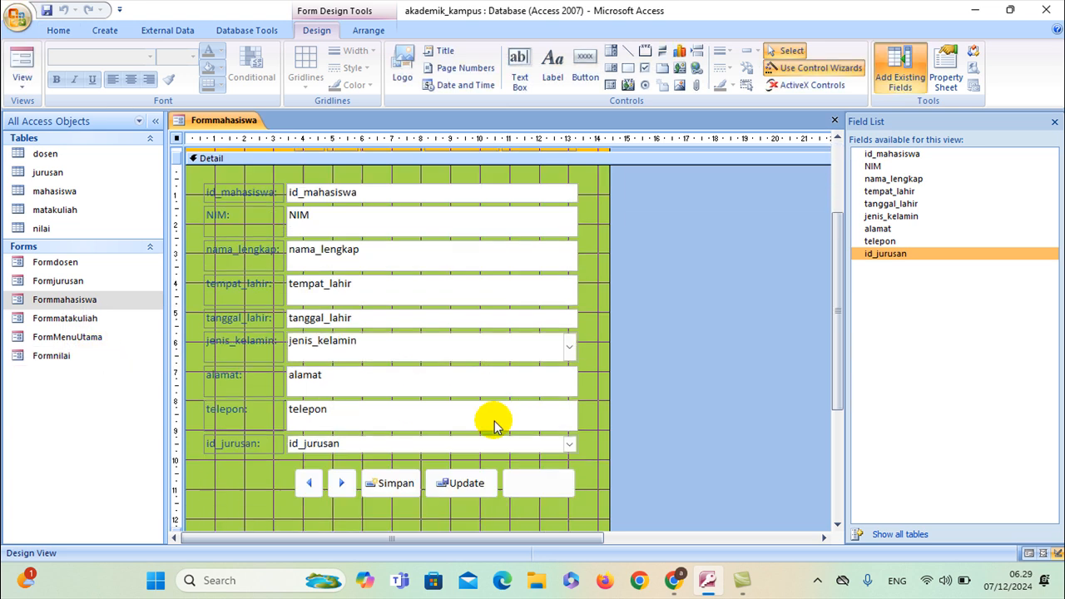
left_click(423, 416)
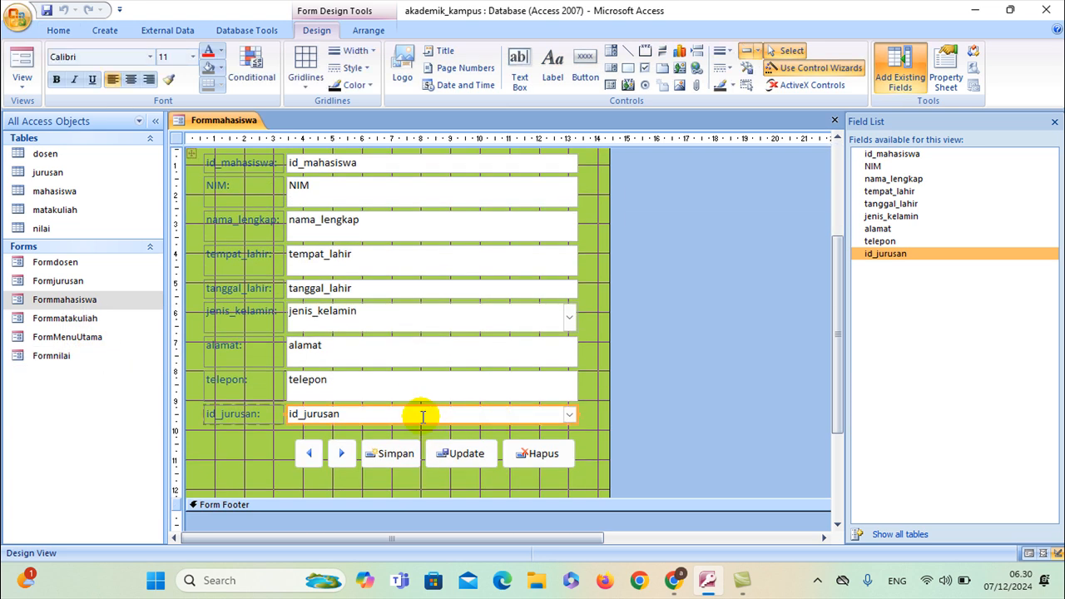
key("Delete")
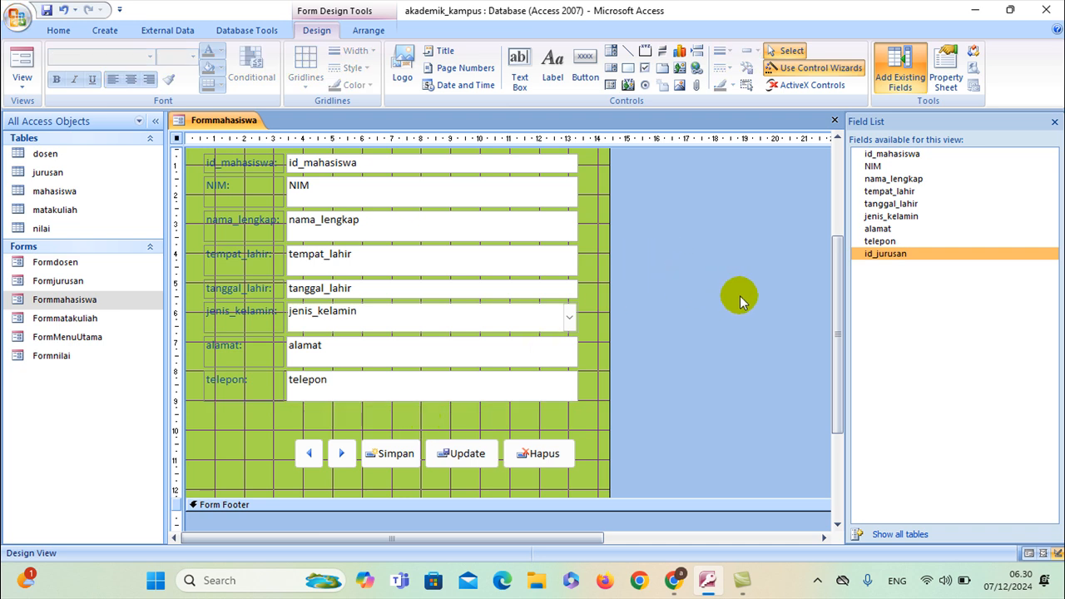
Re-add id_jurusan below telepon, widen it to match other fields, then save and close Formmahasiswa
double_click(885, 255)
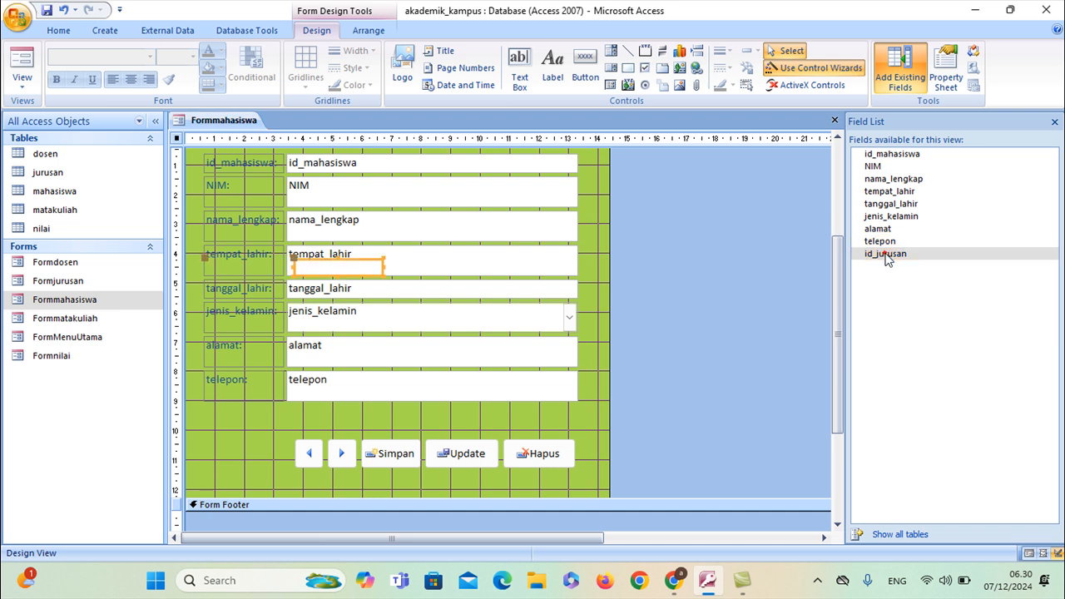
left_click_drag(380, 268, 336, 410)
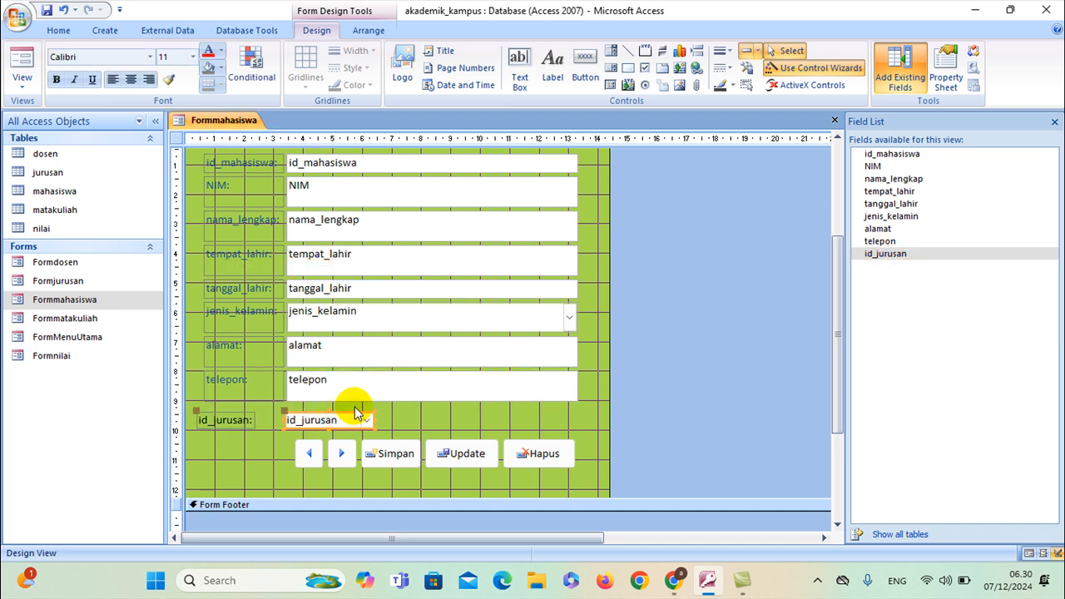
left_click(367, 420)
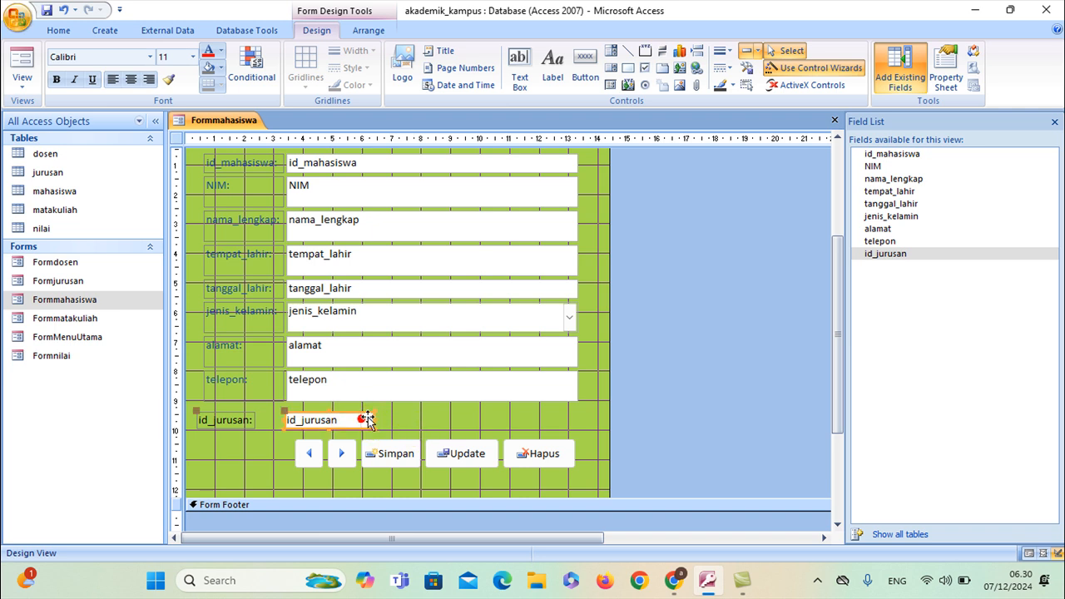
left_click_drag(371, 417, 577, 421)
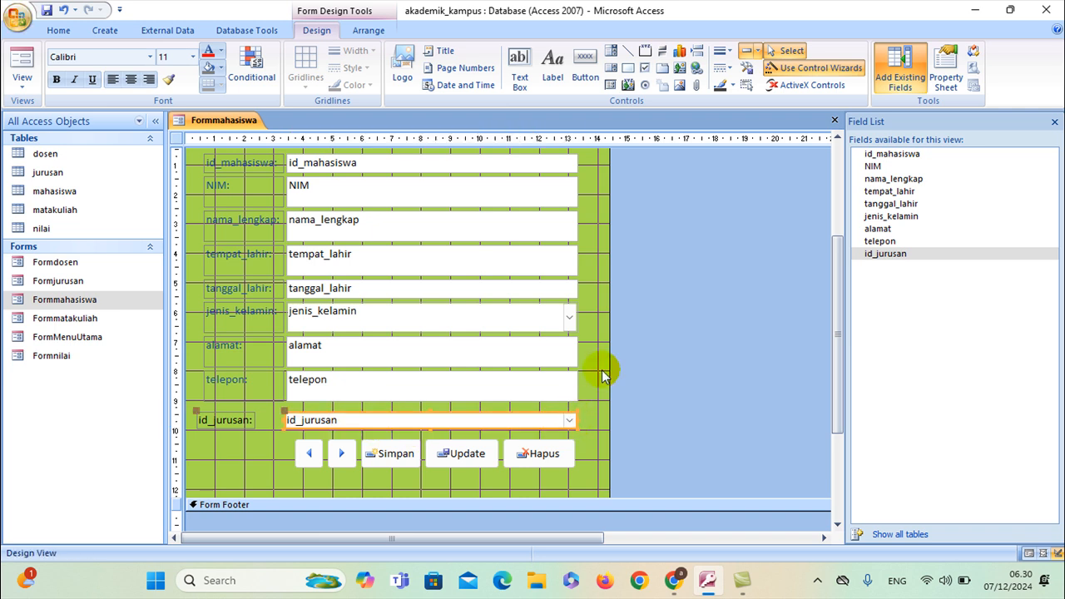
right_click(206, 123)
left_click(215, 132)
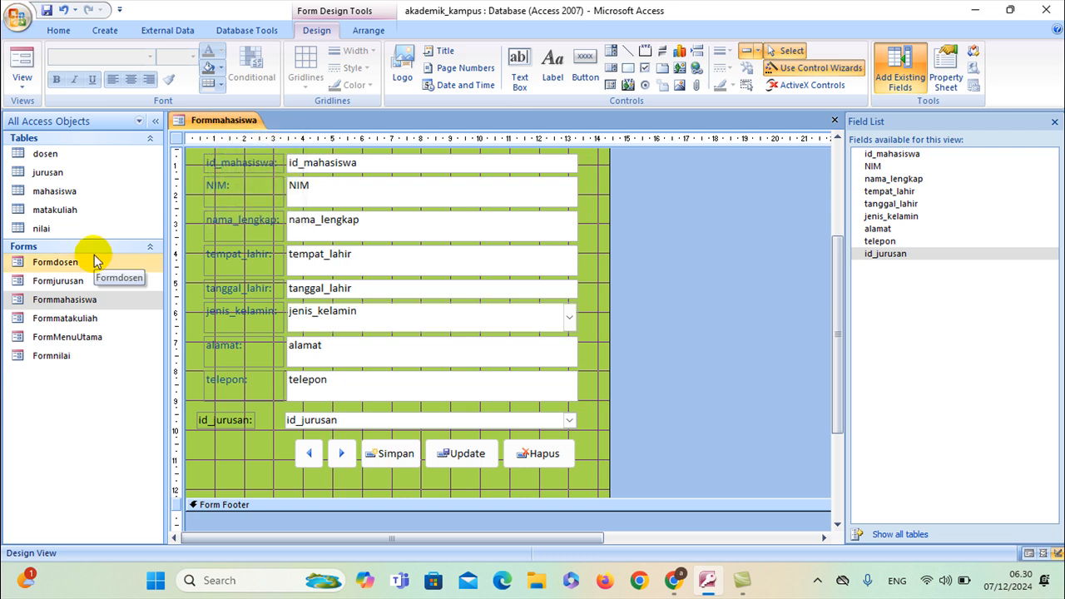
right_click(216, 121)
left_click(240, 156)
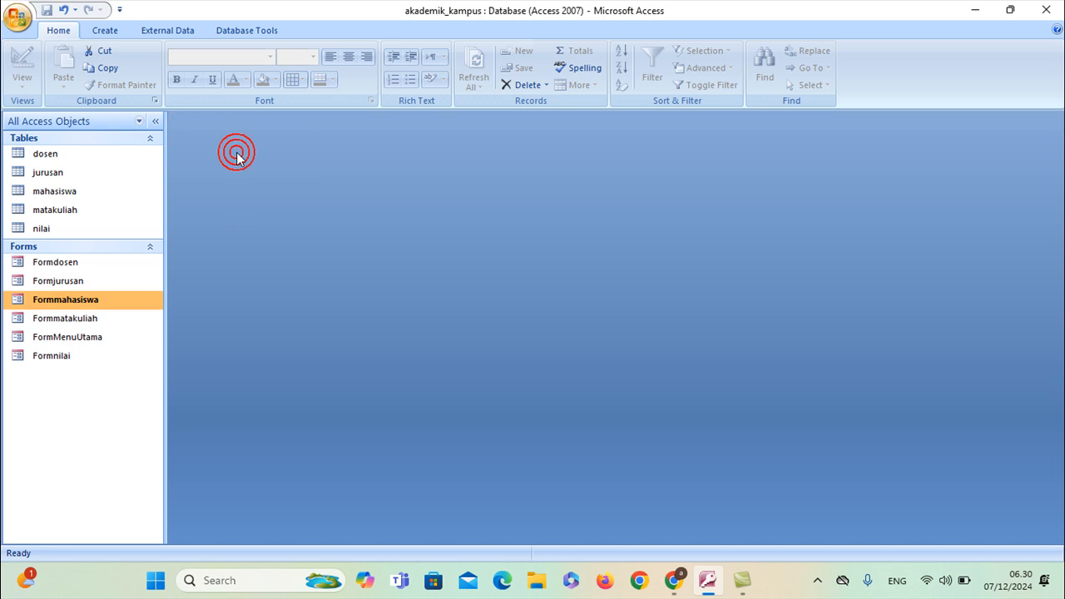
Open the nilai table in Design View and review the id_dosen, id_matakuliah and id_mahasiswa lookups
left_click(52, 229)
right_click(57, 229)
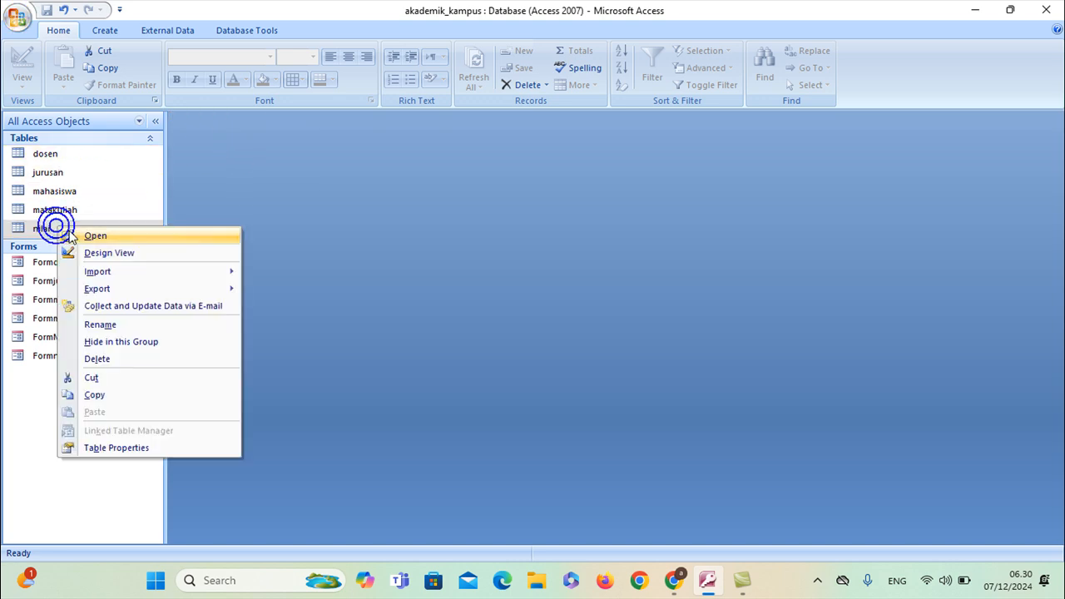
left_click(138, 253)
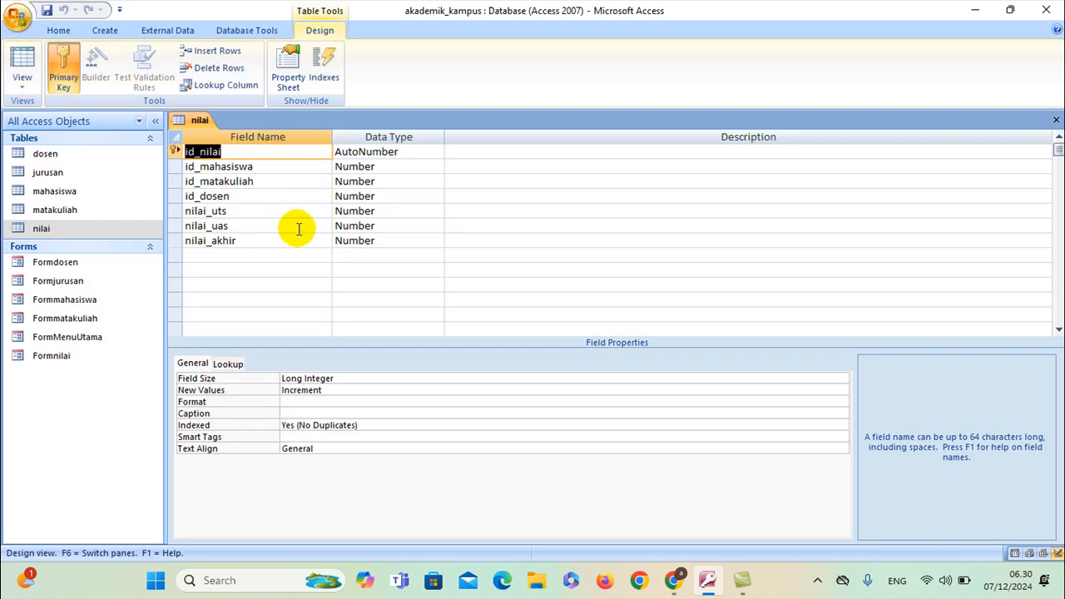
left_click(274, 200)
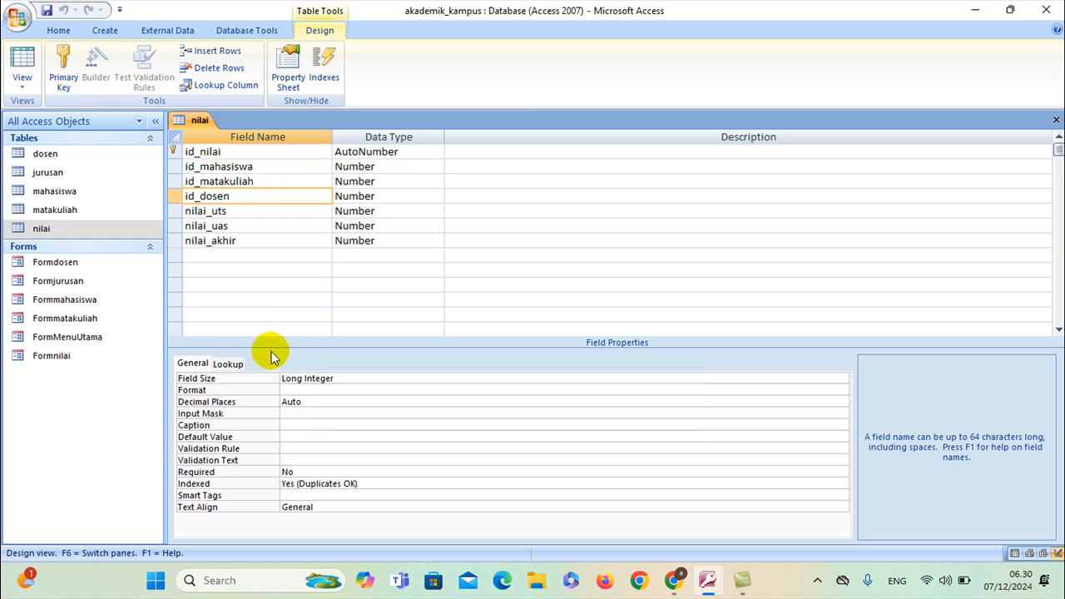
left_click(233, 364)
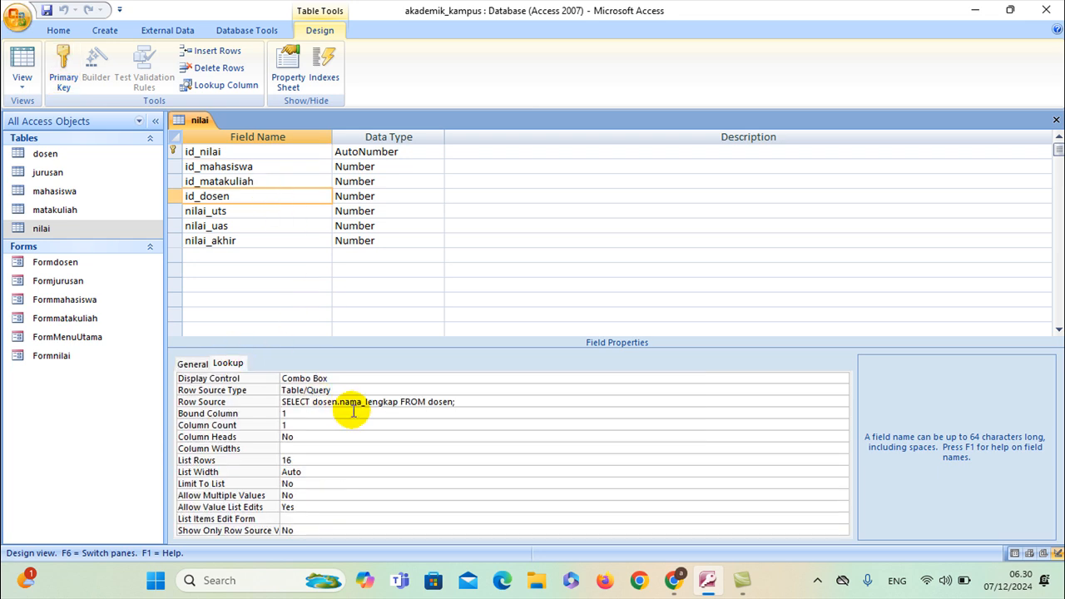
left_click(250, 183)
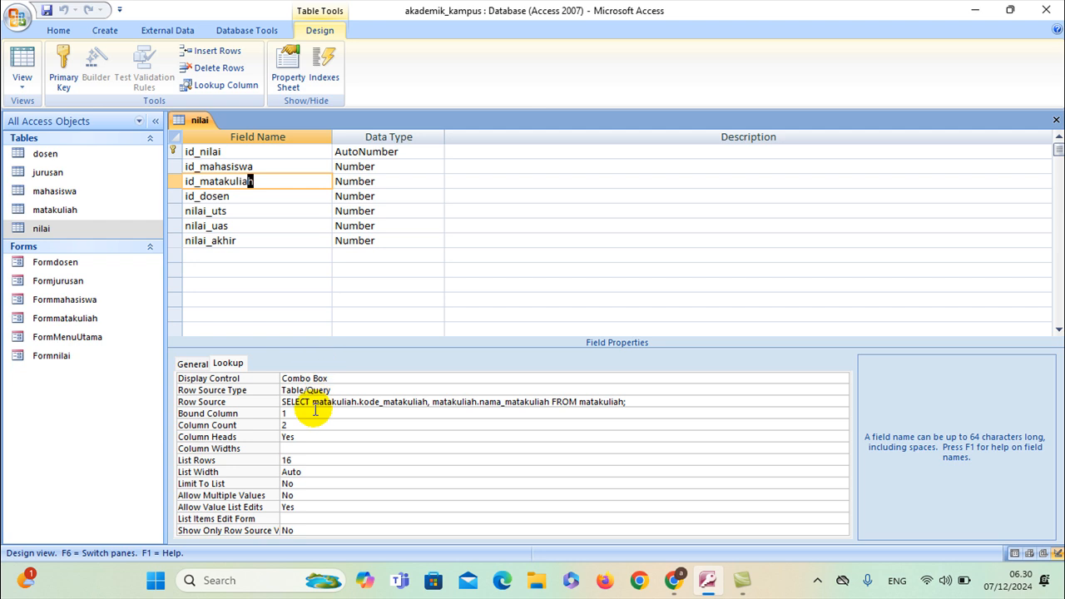
left_click(243, 167)
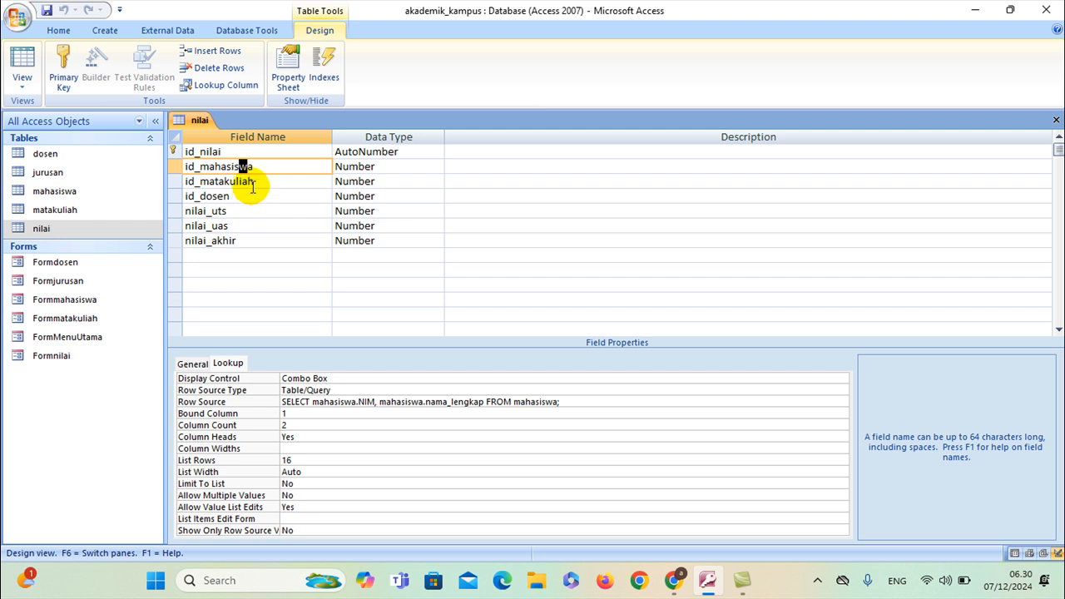
Open id_mahasiswa's Row Source in the query builder and replace NIM with id_mahasiswa
left_click(380, 402)
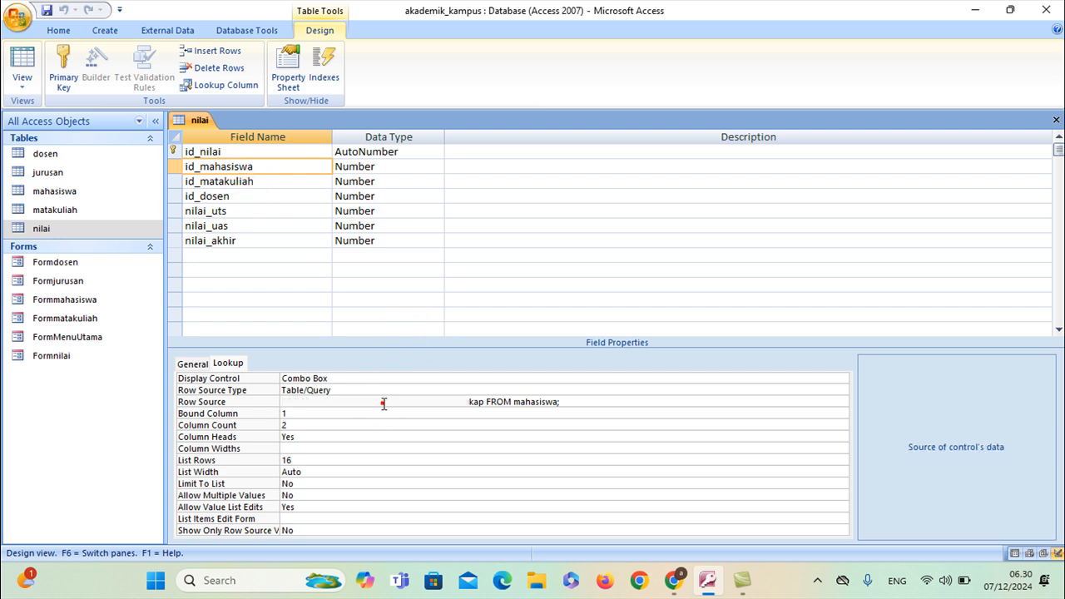
left_click(841, 402)
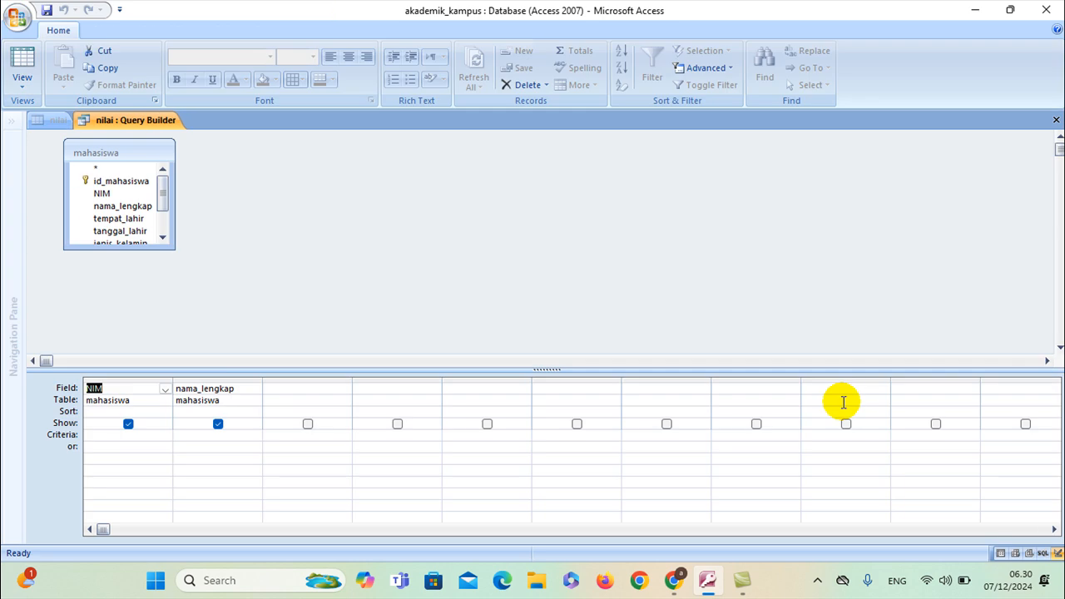
key("Delete")
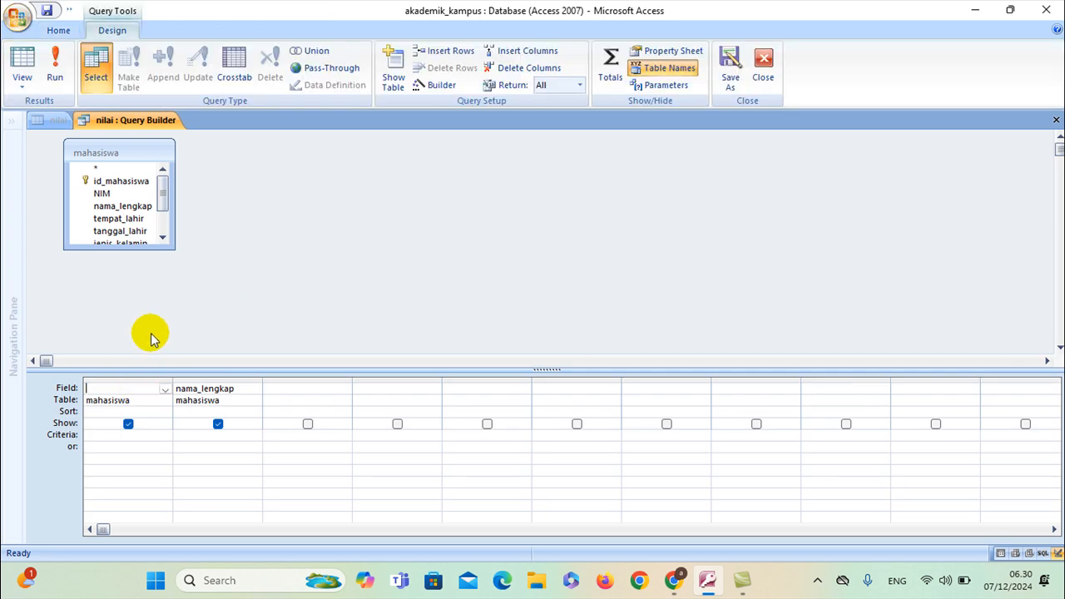
left_click(135, 399)
double_click(119, 180)
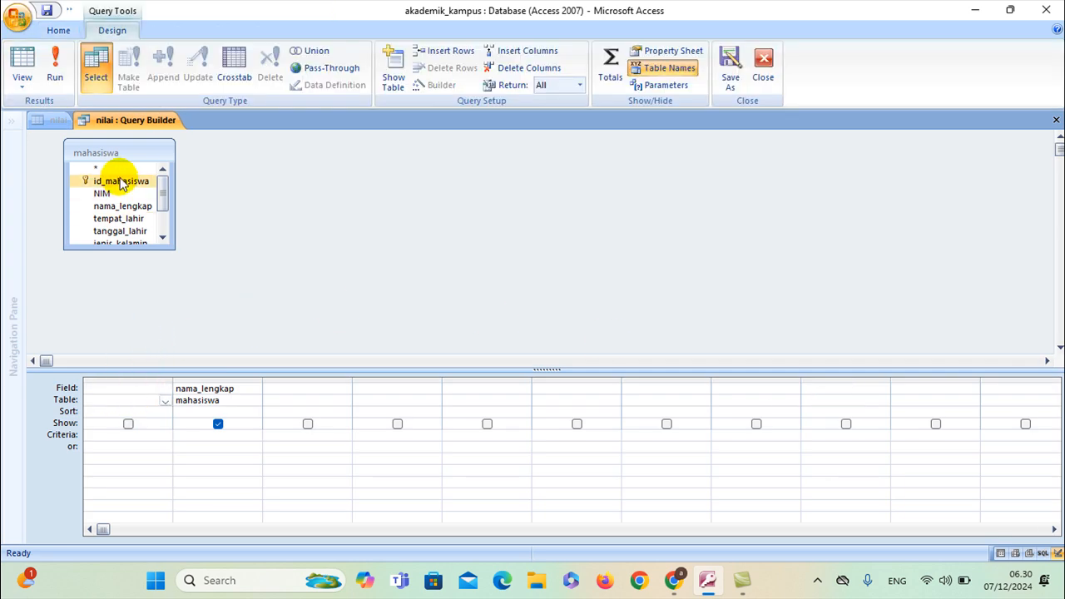
key("Delete")
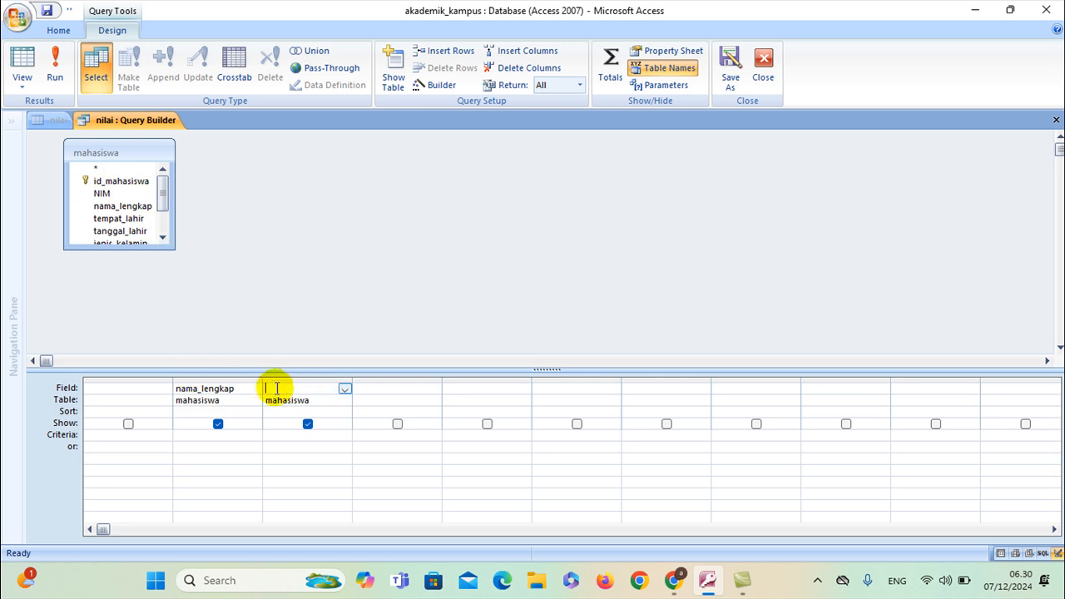
Arrange the query columns as id_mahasiswa then nama_lengkap, save it and close the builder
double_click(179, 388)
key("Delete")
left_click(106, 391)
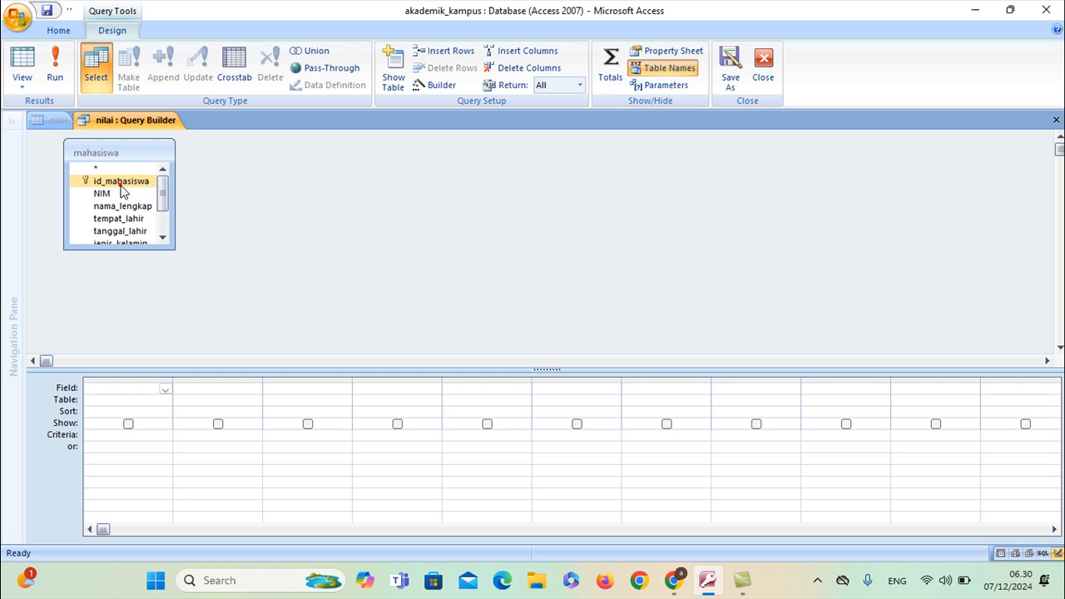
double_click(120, 182)
double_click(125, 206)
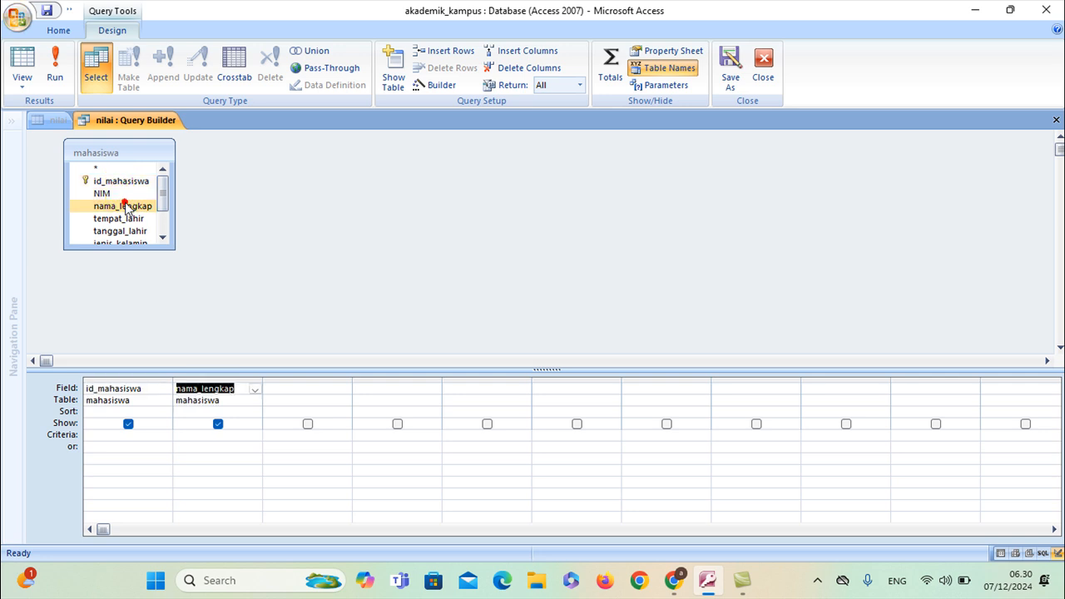
right_click(152, 123)
left_click(160, 131)
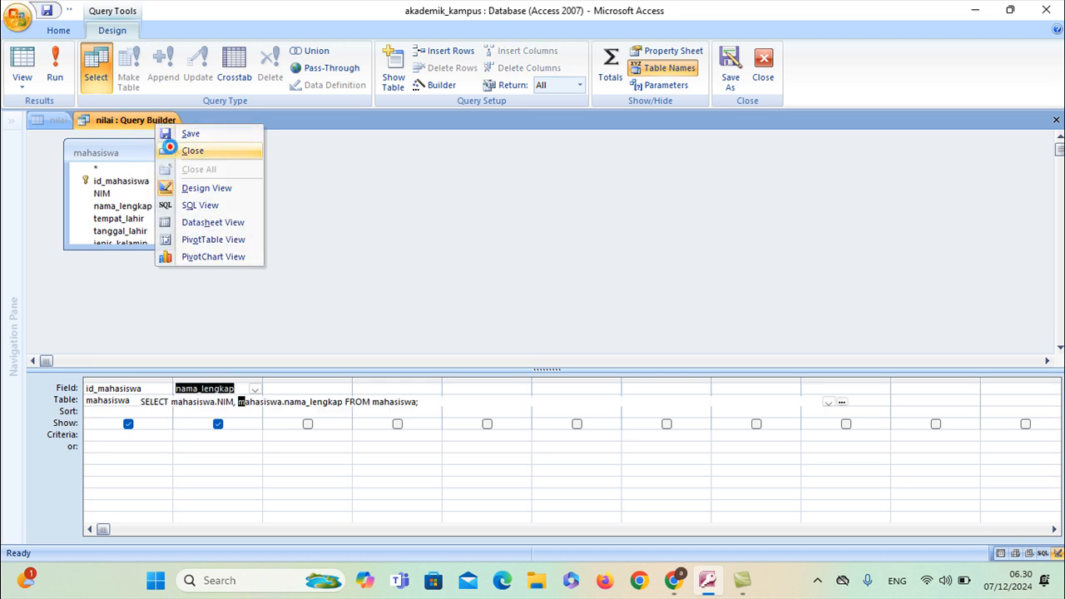
left_click(175, 149)
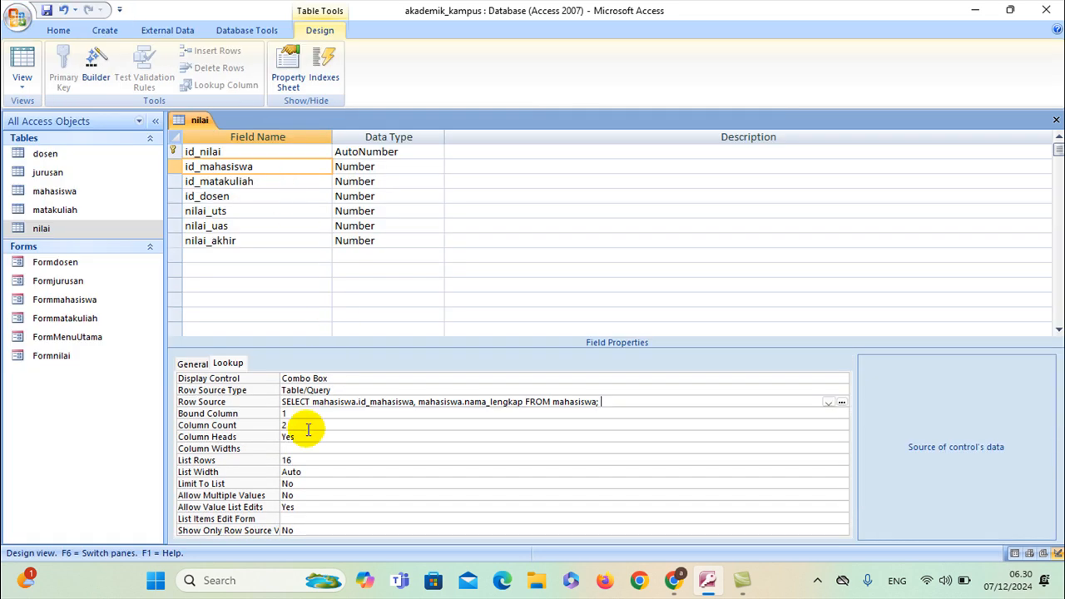
Rebuild the id_matakuliah lookup query with id_matakuliah and nama_matakuliah, replacing kode_matakuliah
left_click(258, 180)
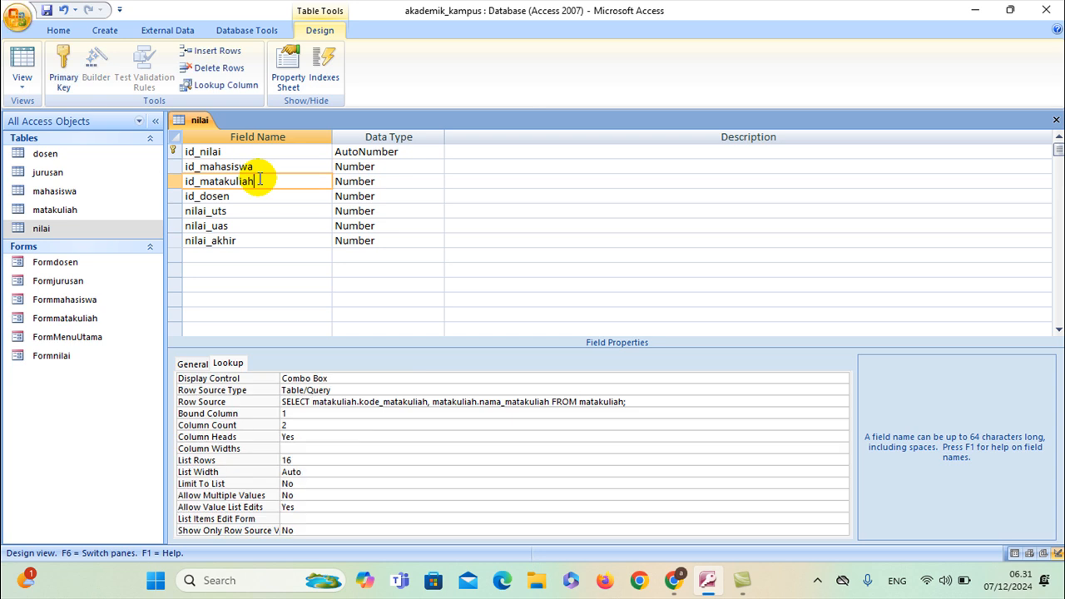
left_click(432, 402)
left_click(840, 400)
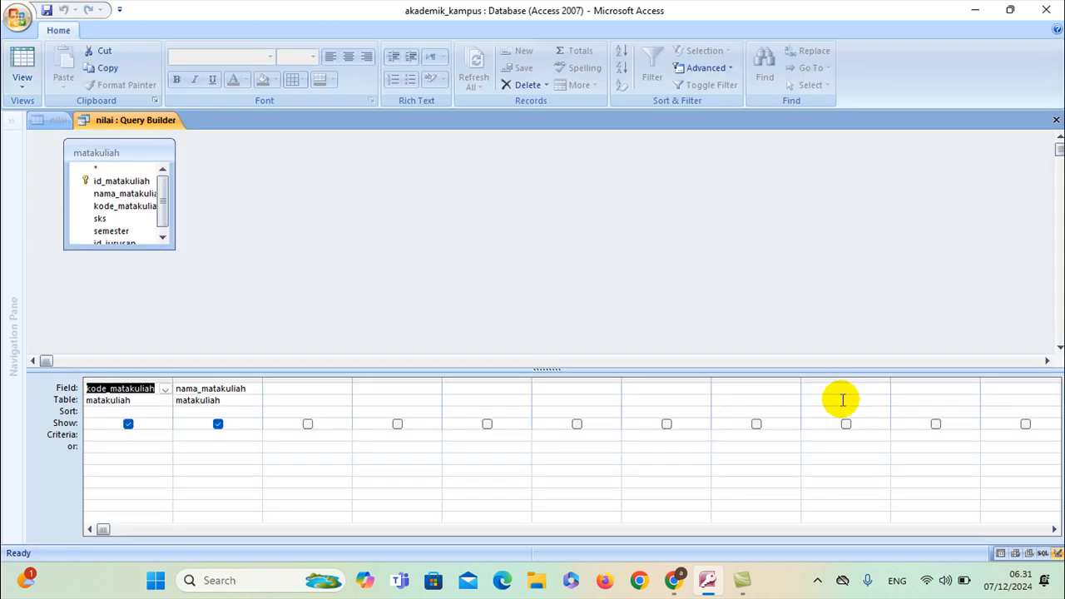
key("Delete")
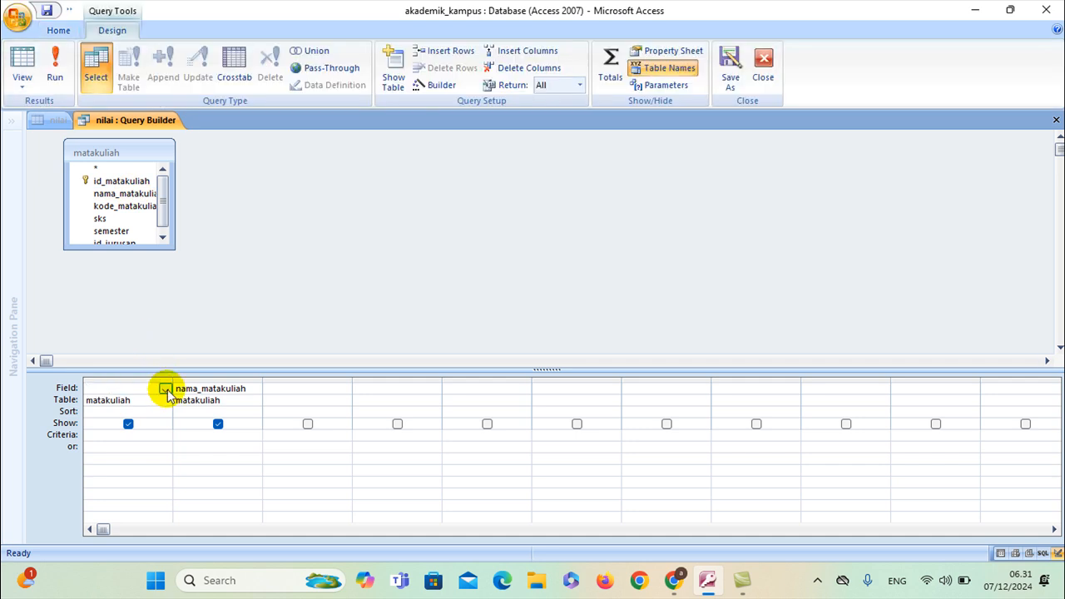
left_click(214, 388)
key("Delete")
left_click(152, 360)
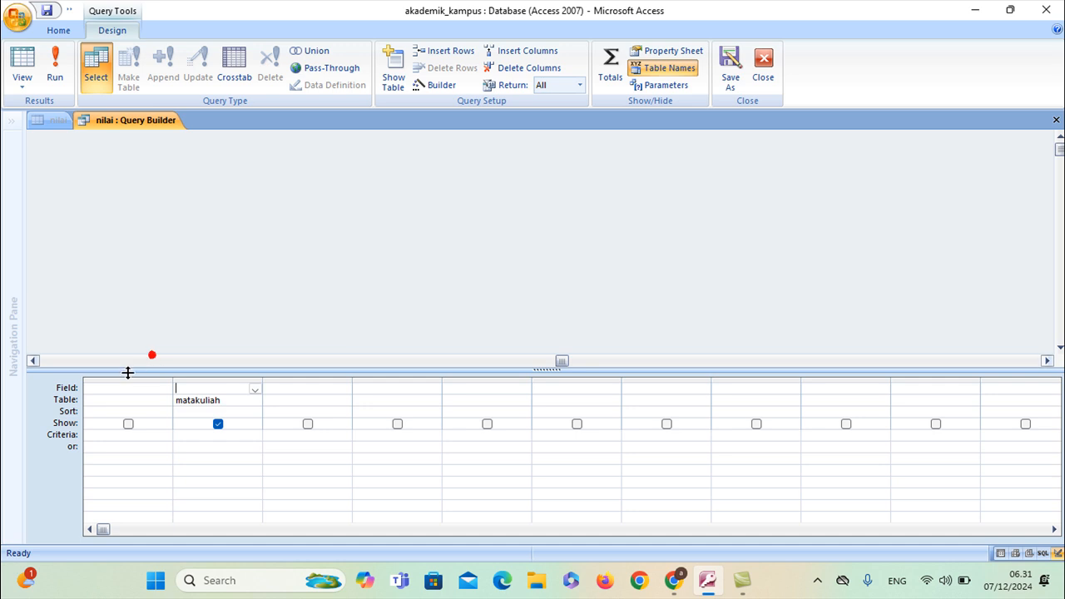
left_click(126, 387)
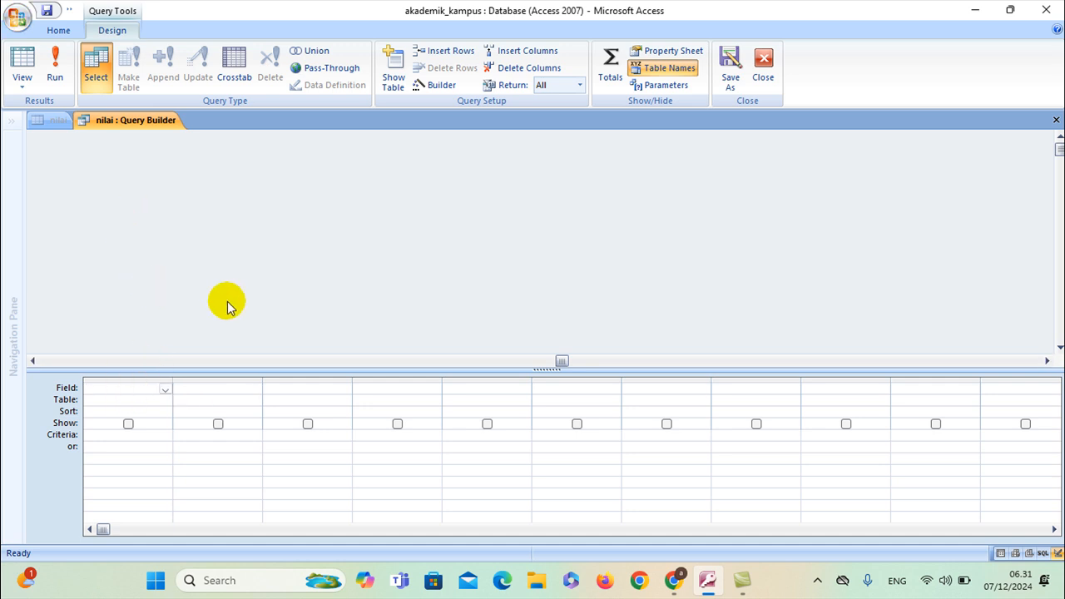
left_click_drag(82, 361, 37, 361)
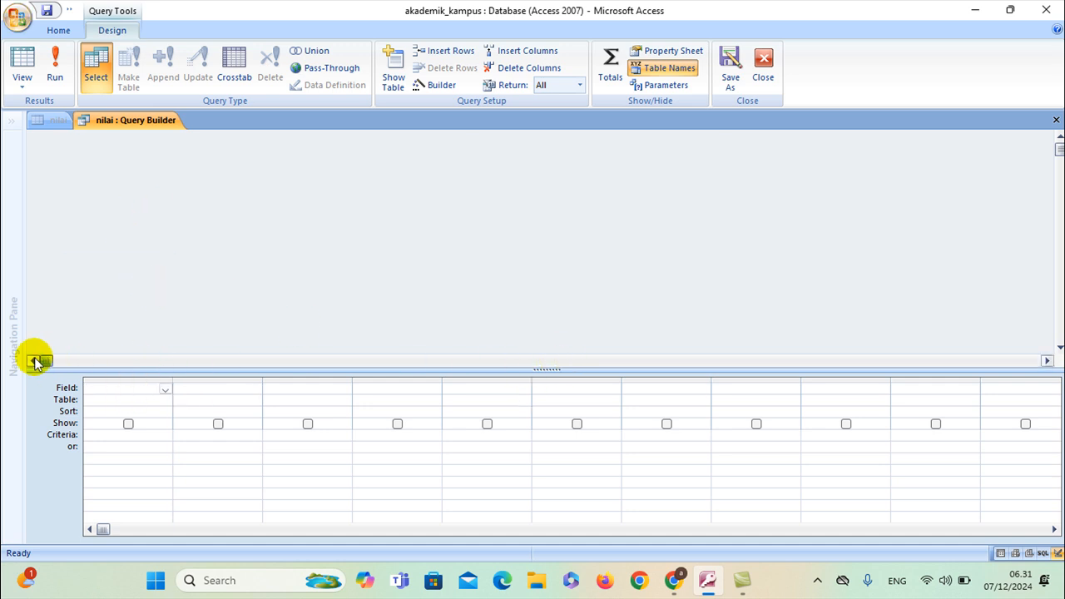
left_click(119, 183)
double_click(125, 193)
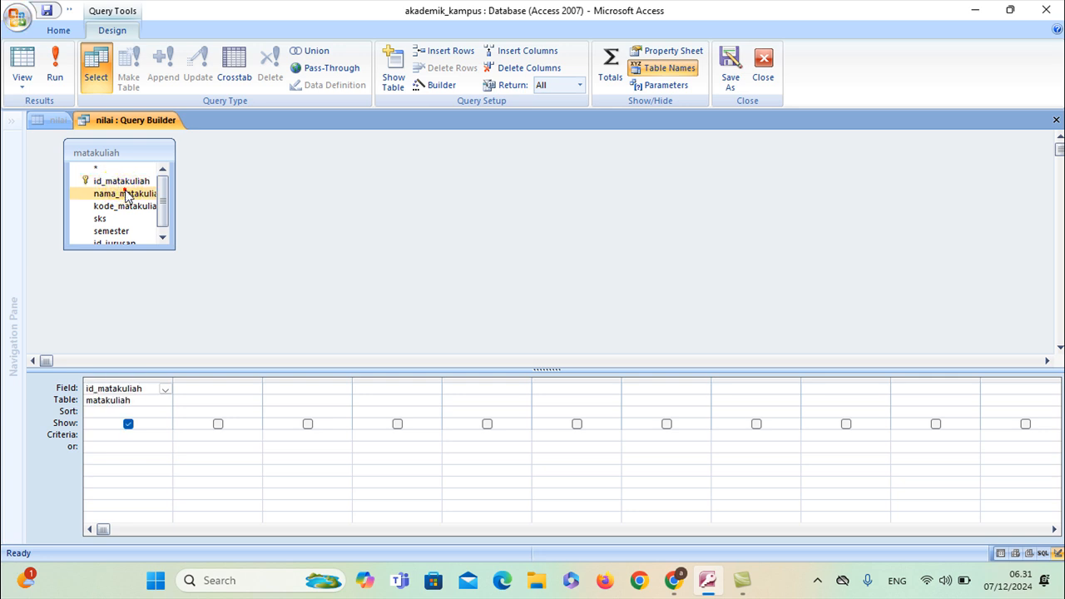
Save the revised course lookup query and close the Query Builder
right_click(147, 119)
left_click(150, 119)
right_click(124, 120)
left_click(125, 139)
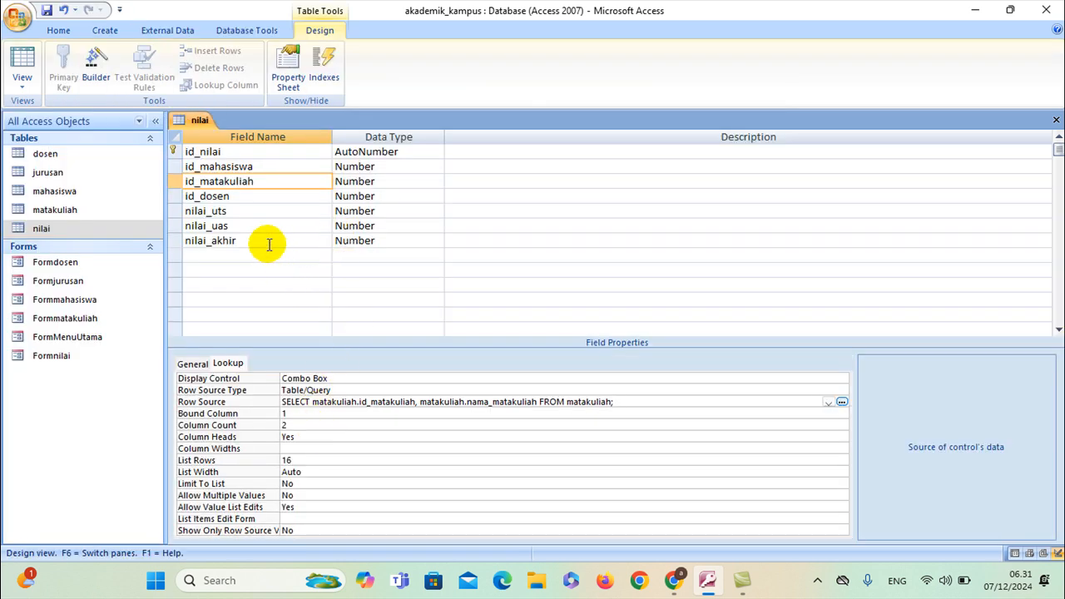
Rebuild the id_dosen lookup query so it lists id_dosen first, then nama_lengkap
left_click(247, 198)
left_click(838, 402)
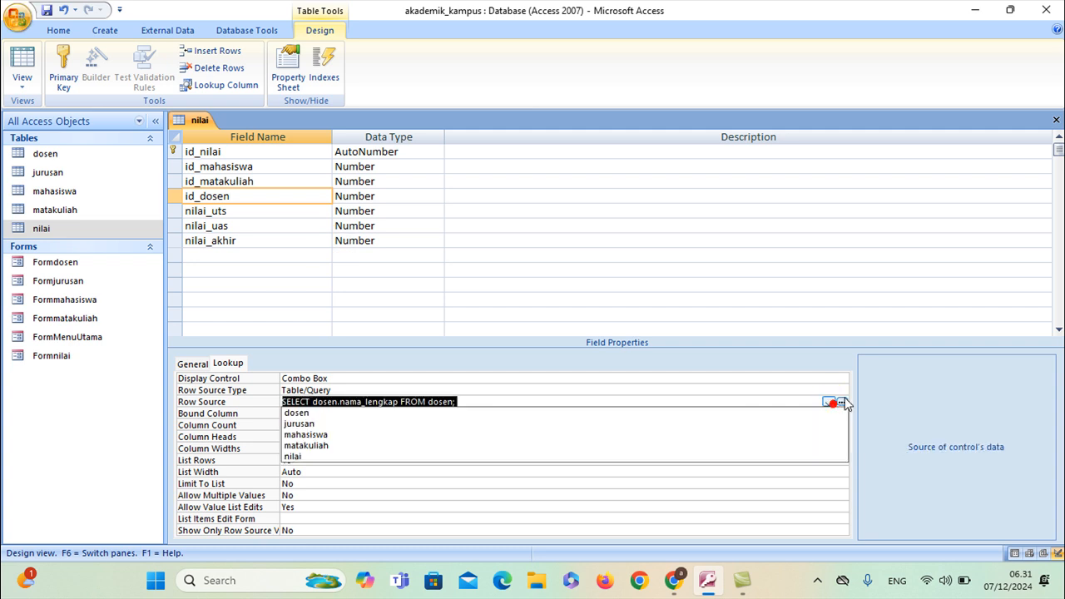
left_click(848, 402)
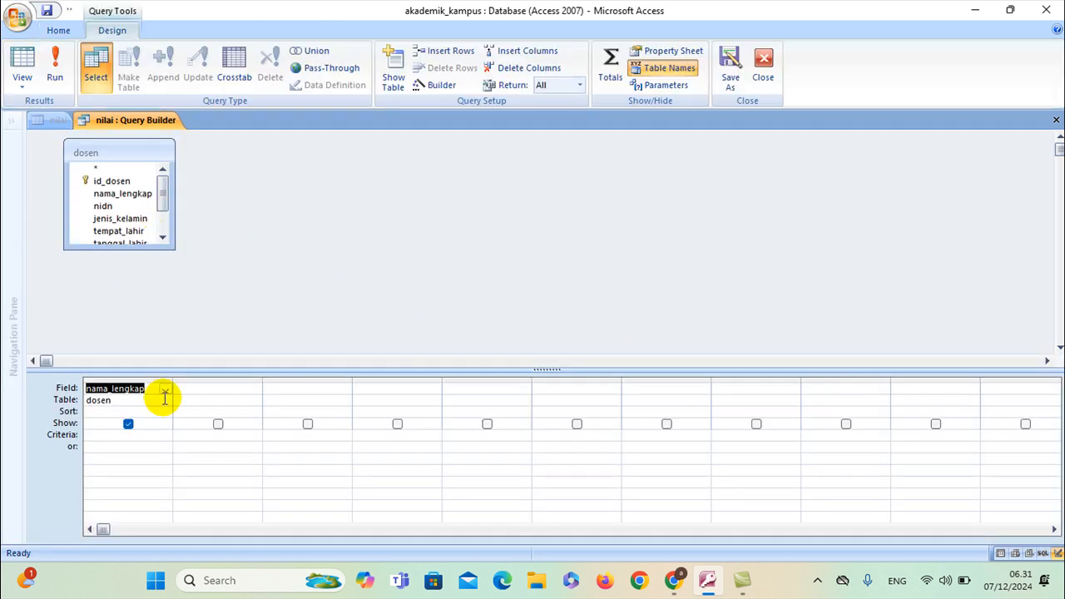
key("Delete")
left_click(118, 397)
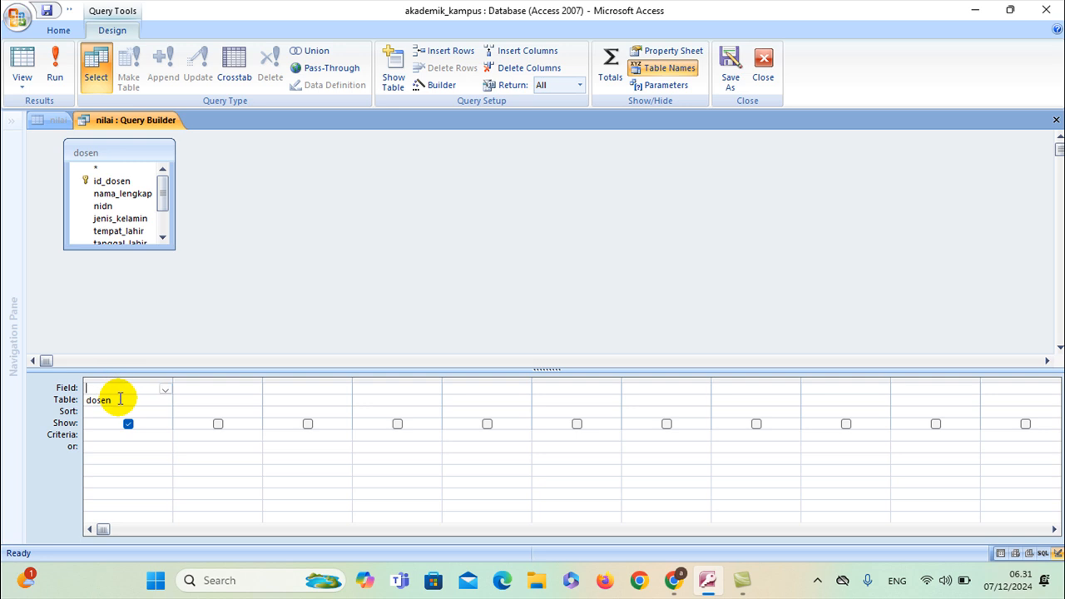
left_click(114, 182)
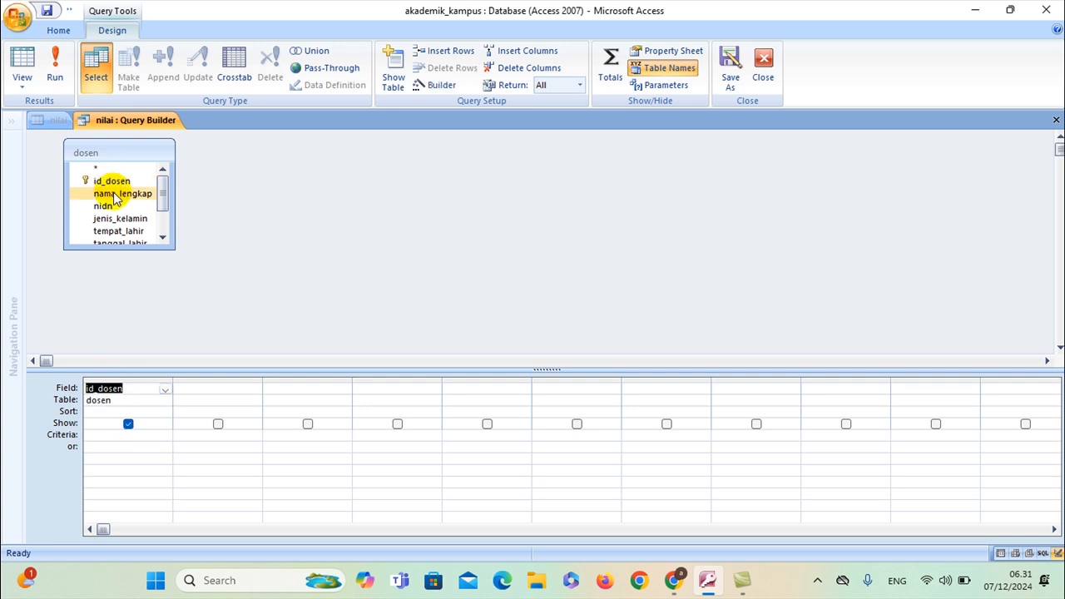
double_click(112, 193)
Save the revised lecturer lookup query and close the Query Builder
right_click(128, 125)
left_click(134, 129)
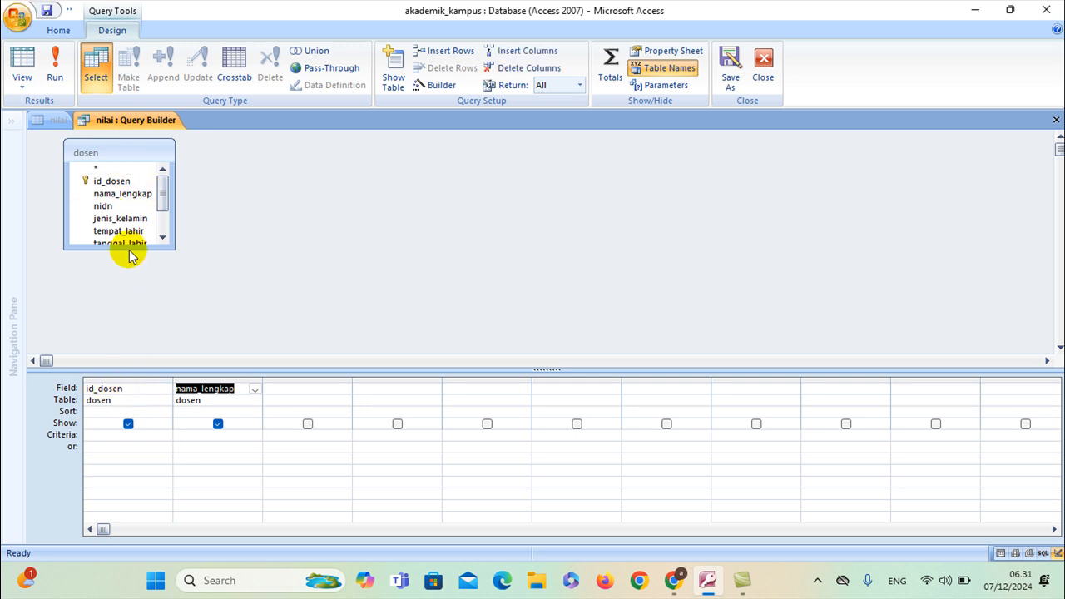
right_click(123, 123)
left_click(137, 147)
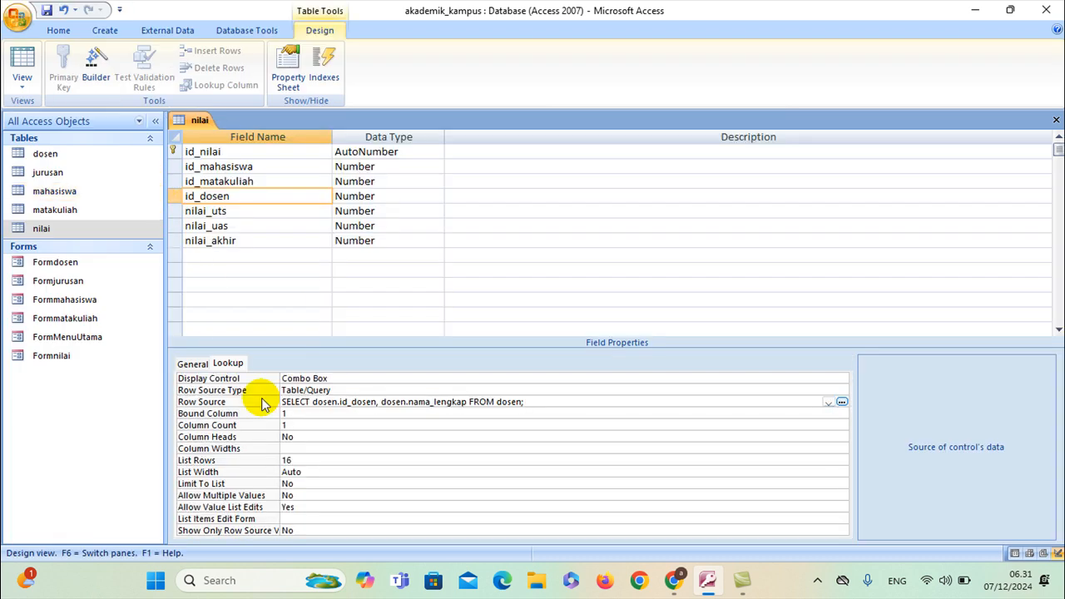
Set Column Heads to Yes for the id_dosen lookup and close the nilai table design
left_click(303, 424)
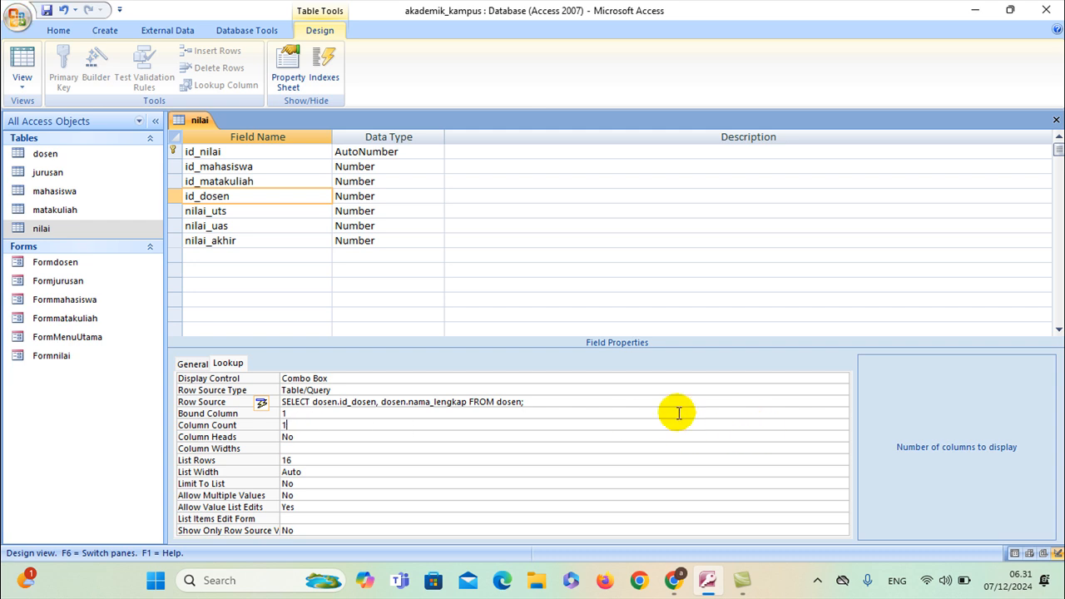
left_click(406, 440)
left_click(841, 439)
left_click(682, 451)
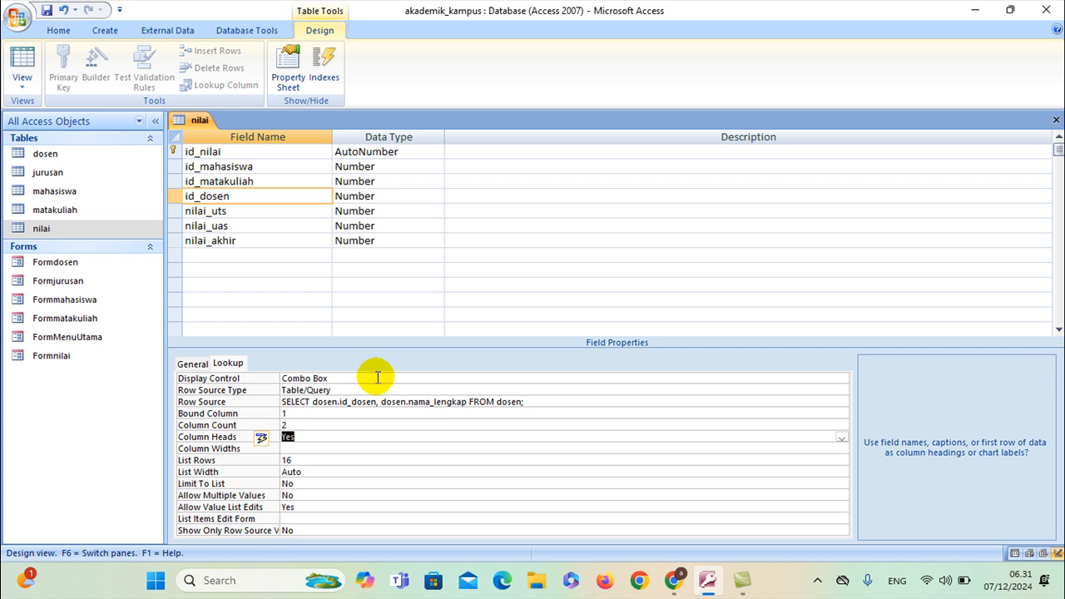
left_click(314, 437)
right_click(194, 119)
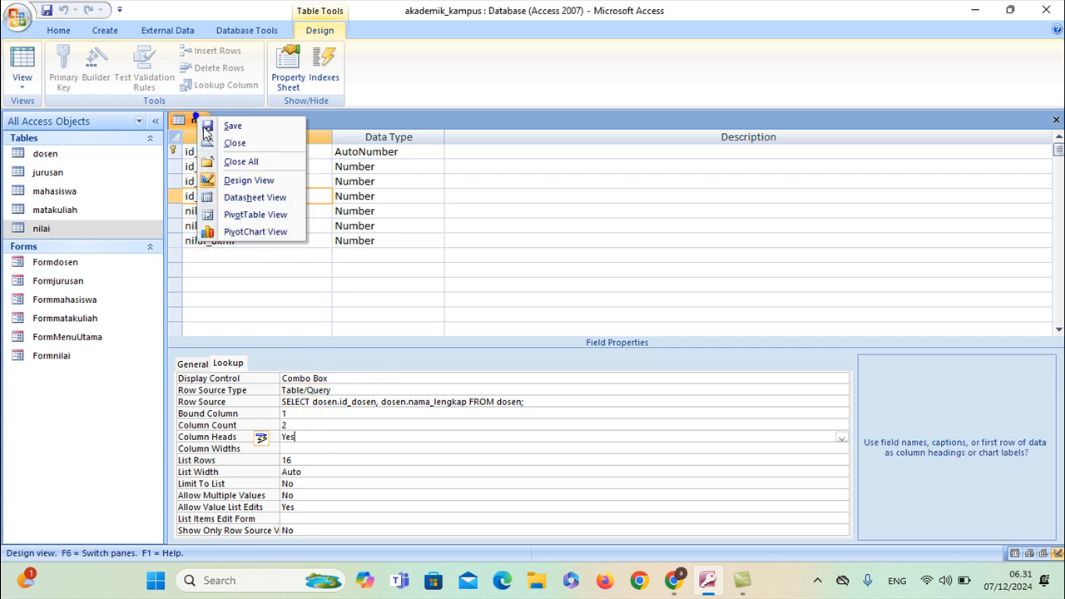
left_click(233, 142)
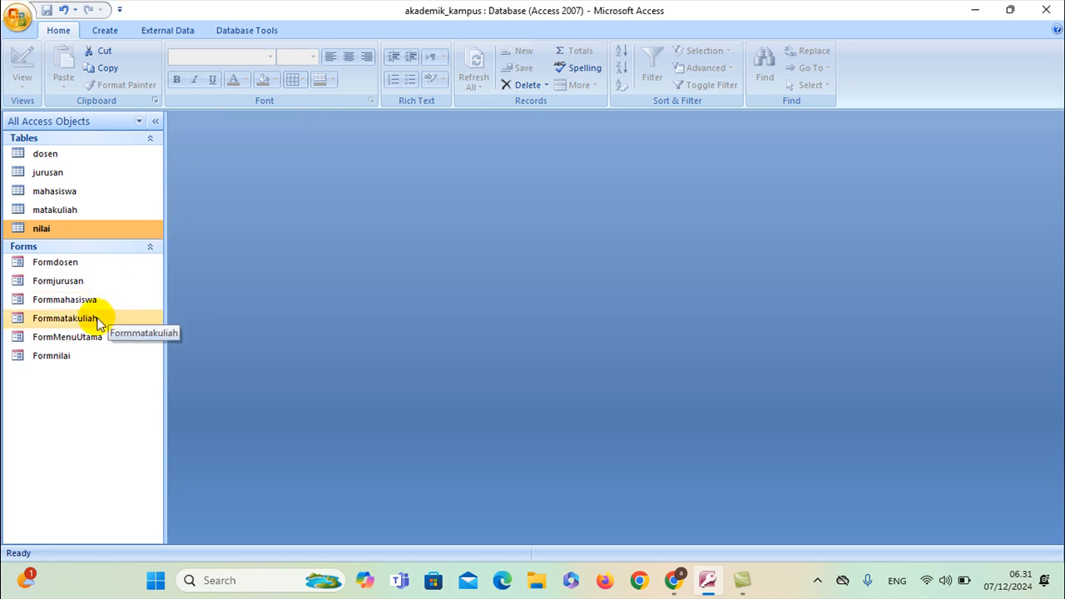
Open Formnilai in Design View and delete the id_mahasiswa, id_matakuliah and id_dosen combo boxes
right_click(81, 356)
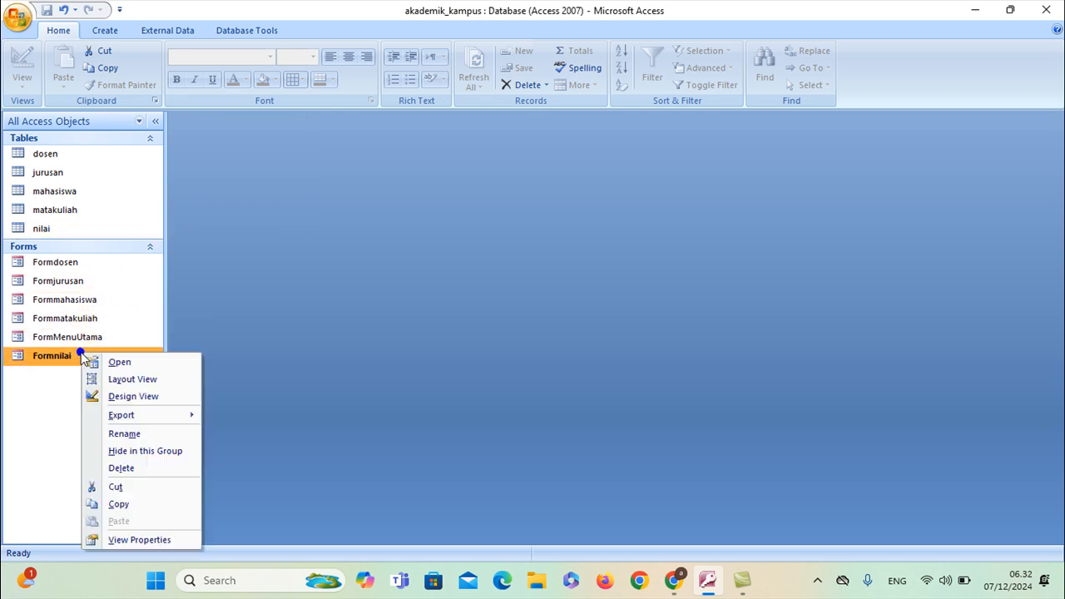
left_click(125, 398)
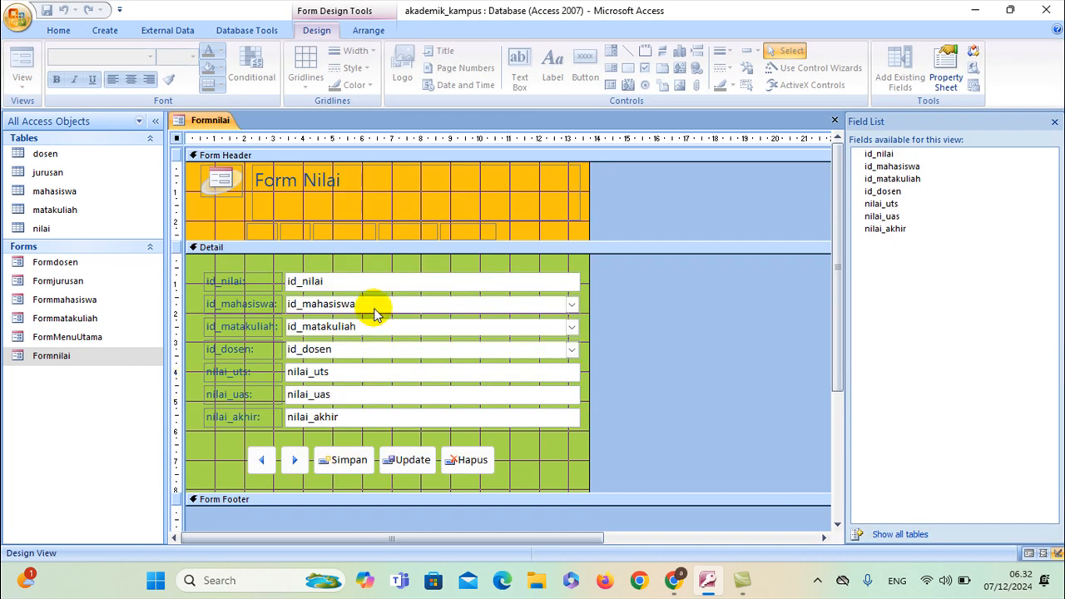
left_click(375, 306)
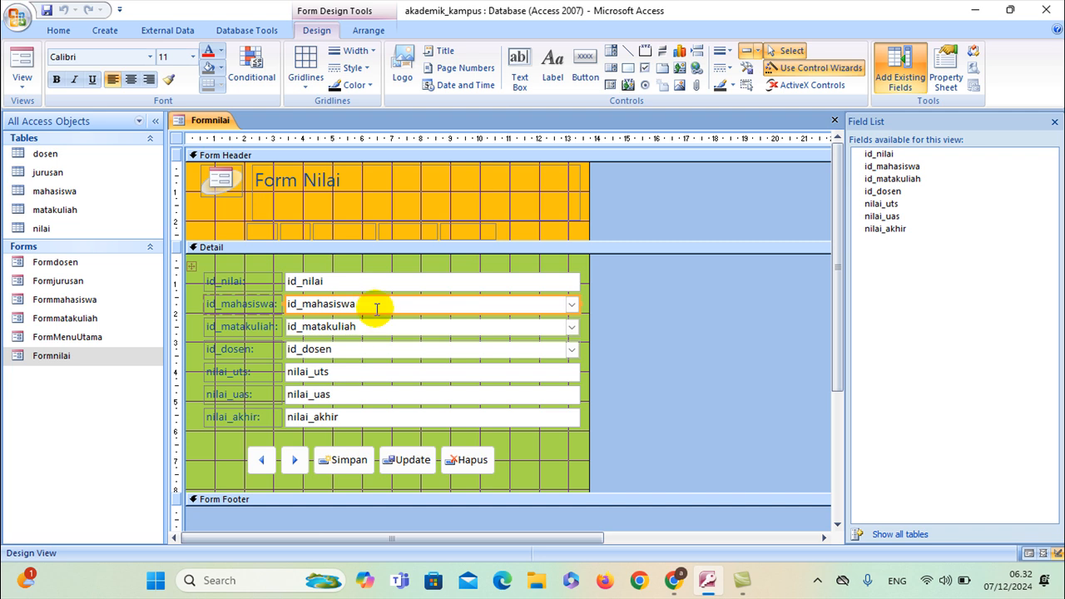
key("Delete")
left_click(375, 305)
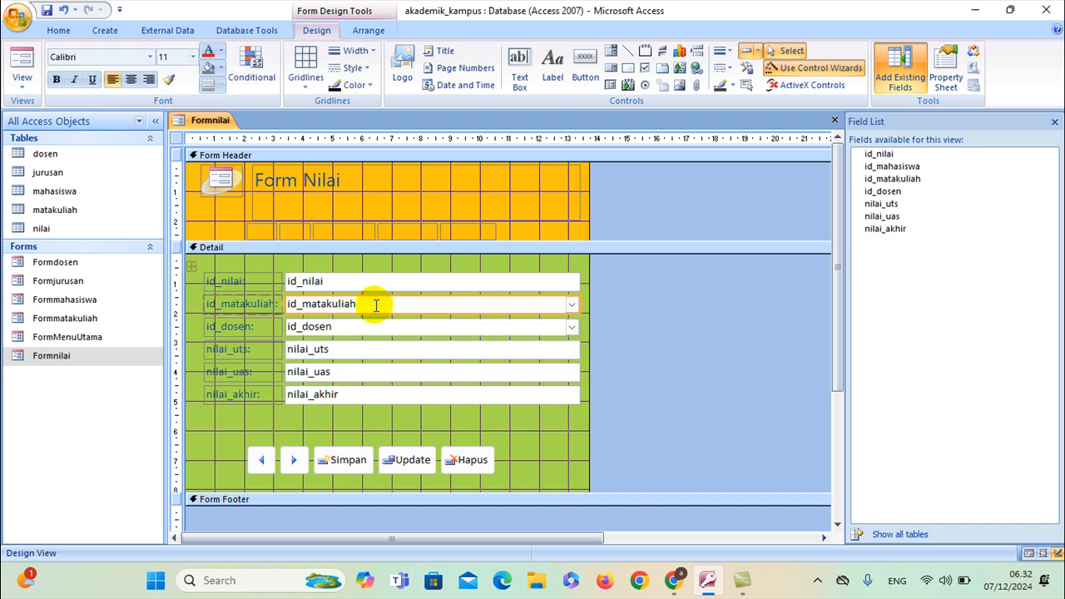
key("Delete")
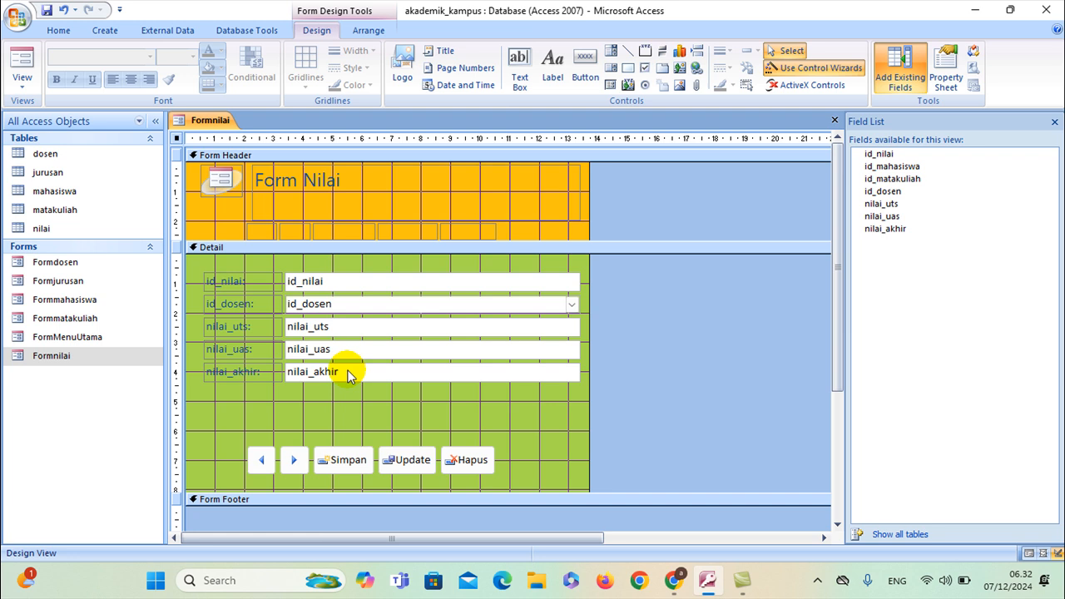
key("Delete")
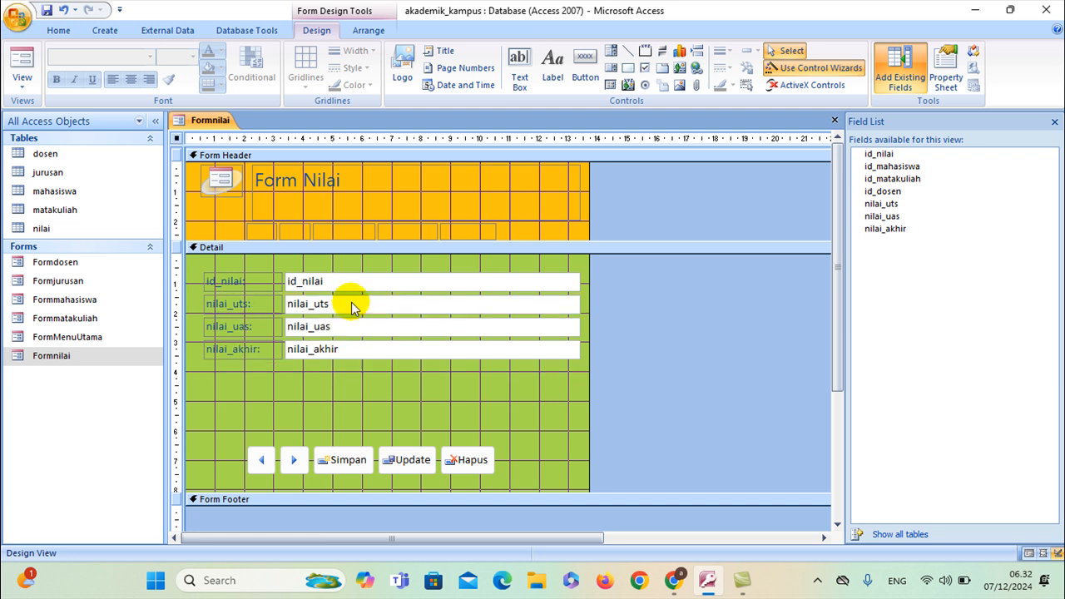
left_click(309, 391)
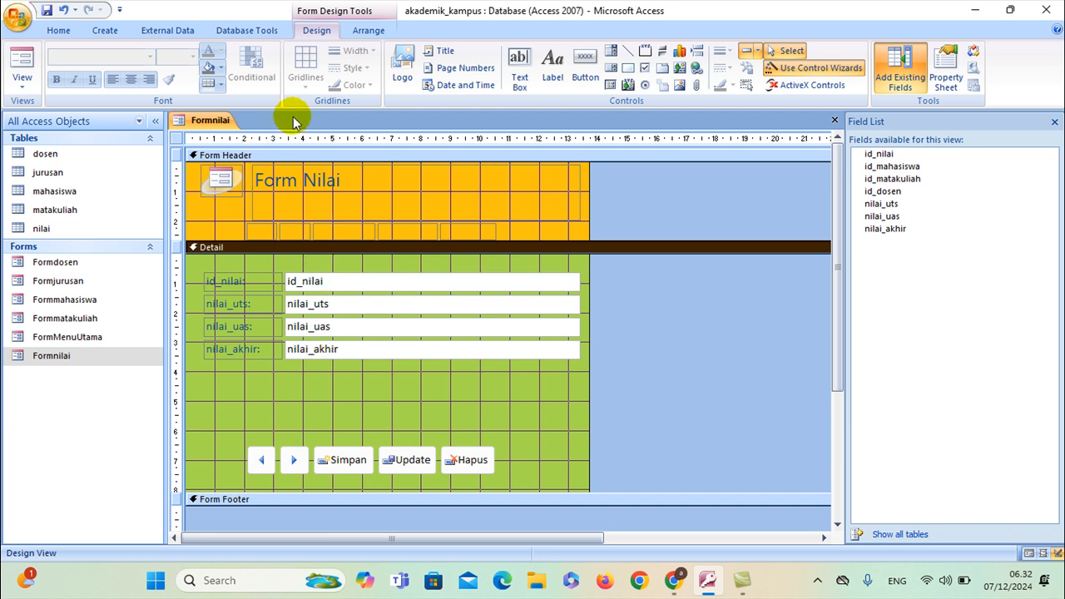
Drag id_mahasiswa, id_matakuliah and id_dosen from the Field List below id_nilai, then save
left_click(553, 68)
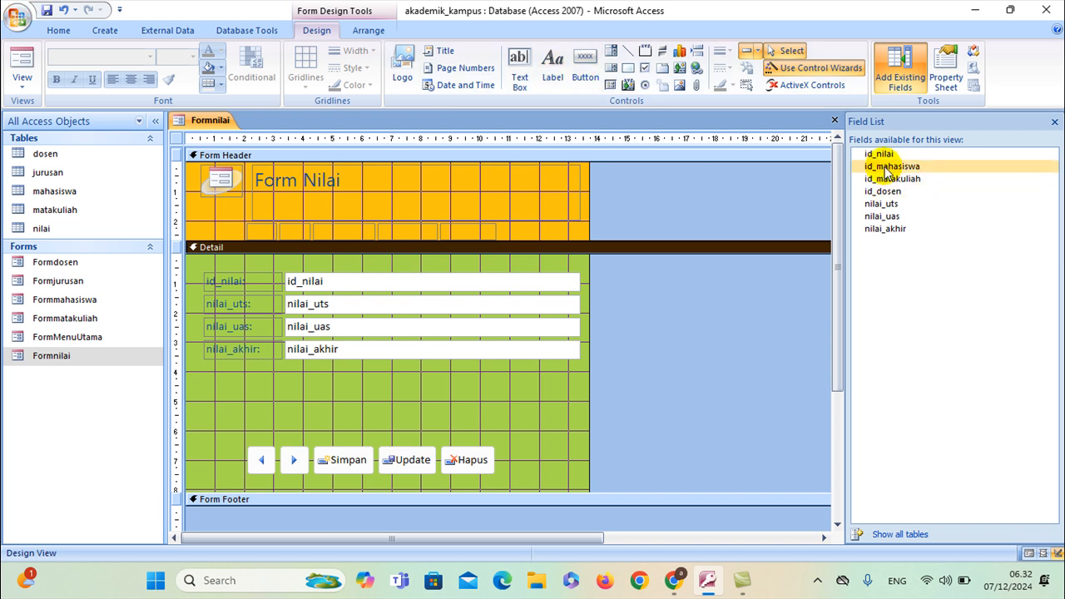
left_click_drag(887, 171, 487, 297)
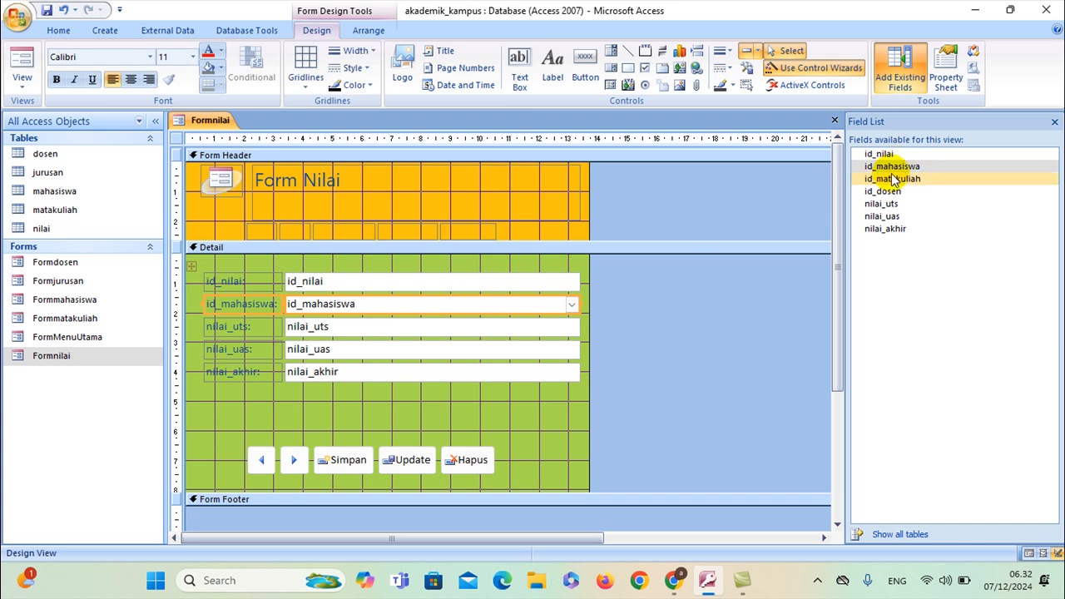
left_click_drag(891, 184, 468, 319)
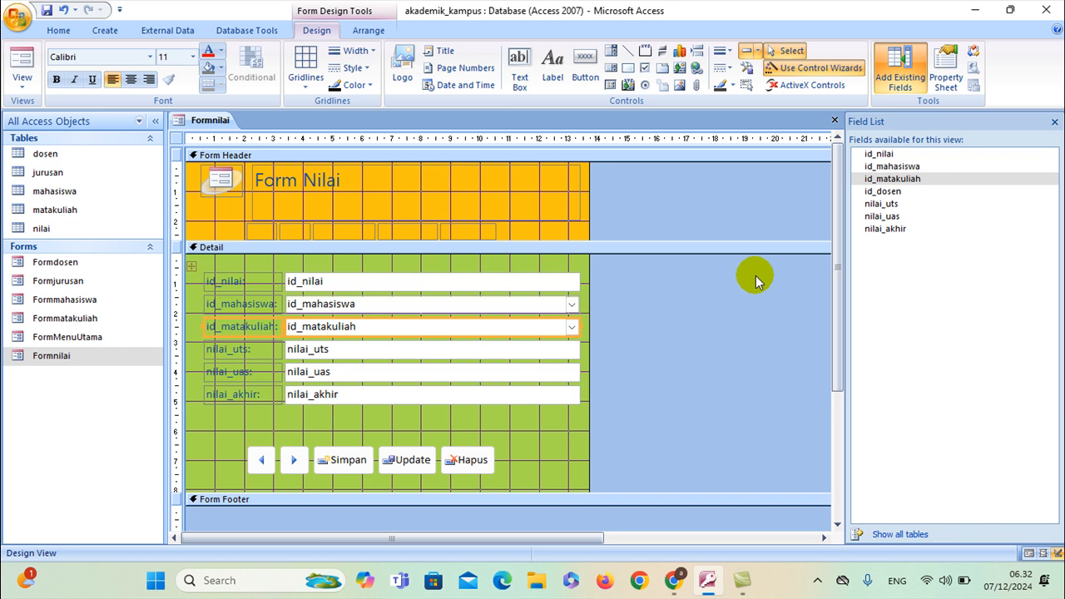
left_click_drag(872, 191, 460, 343)
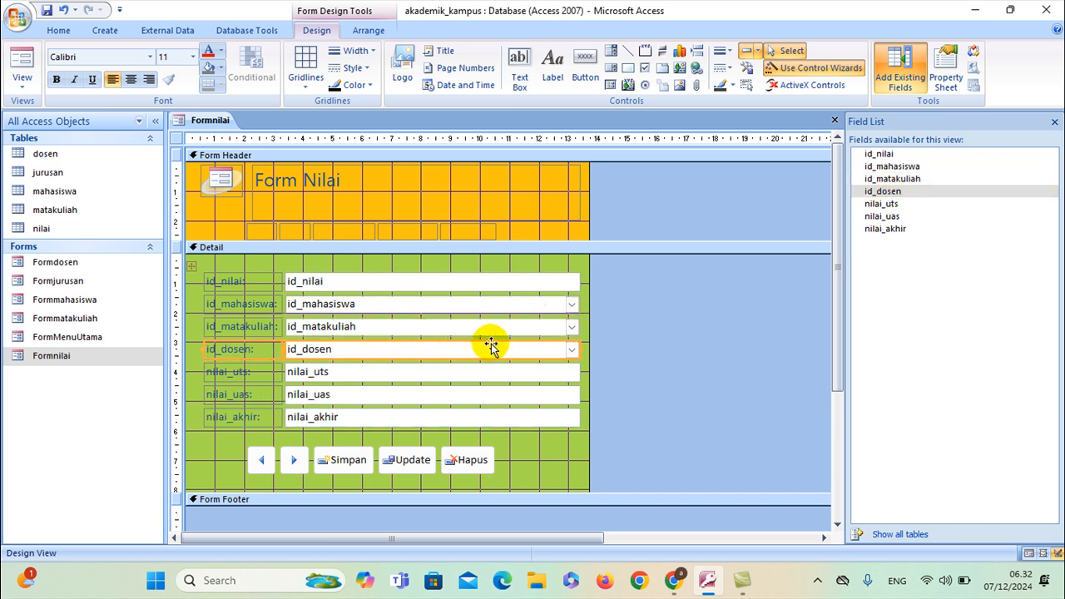
right_click(210, 120)
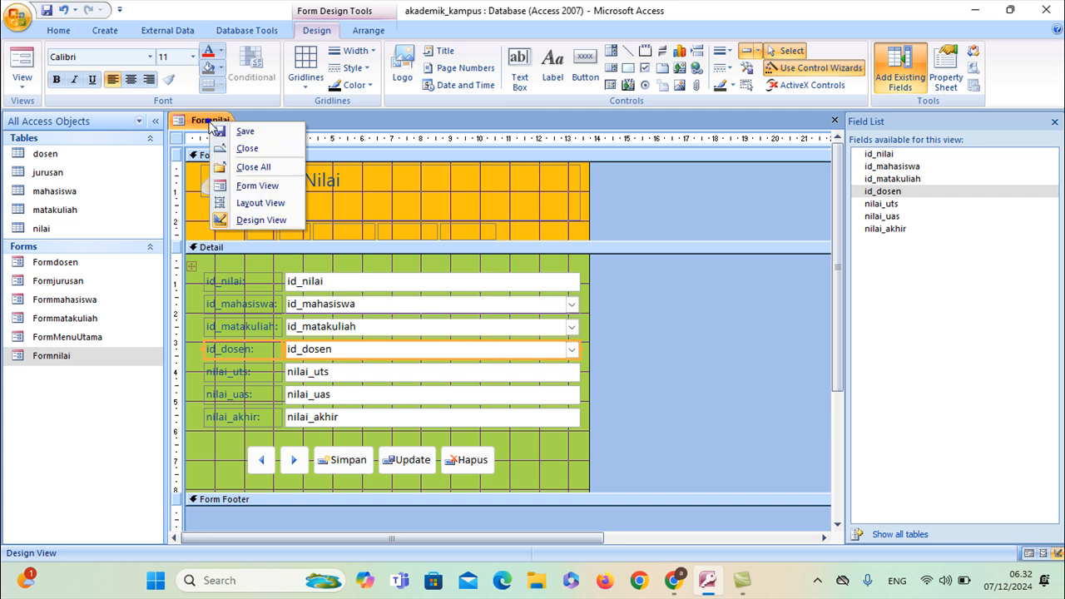
left_click(226, 132)
right_click(209, 120)
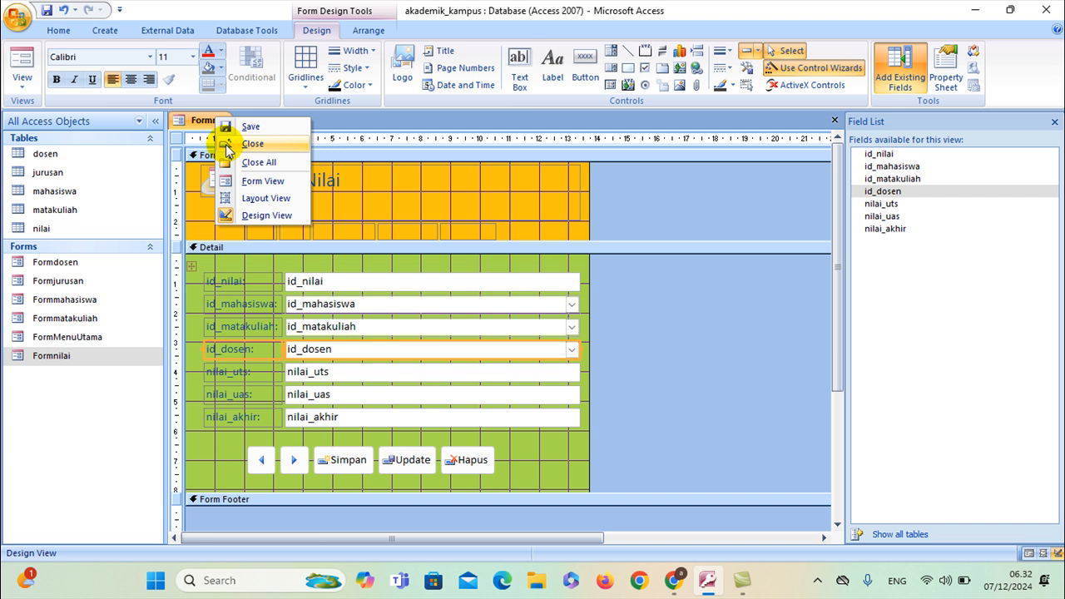
Close Formnilai, open the Nilai form from FormMenuUtama and check its student, course and lecturer dropdowns
left_click(226, 145)
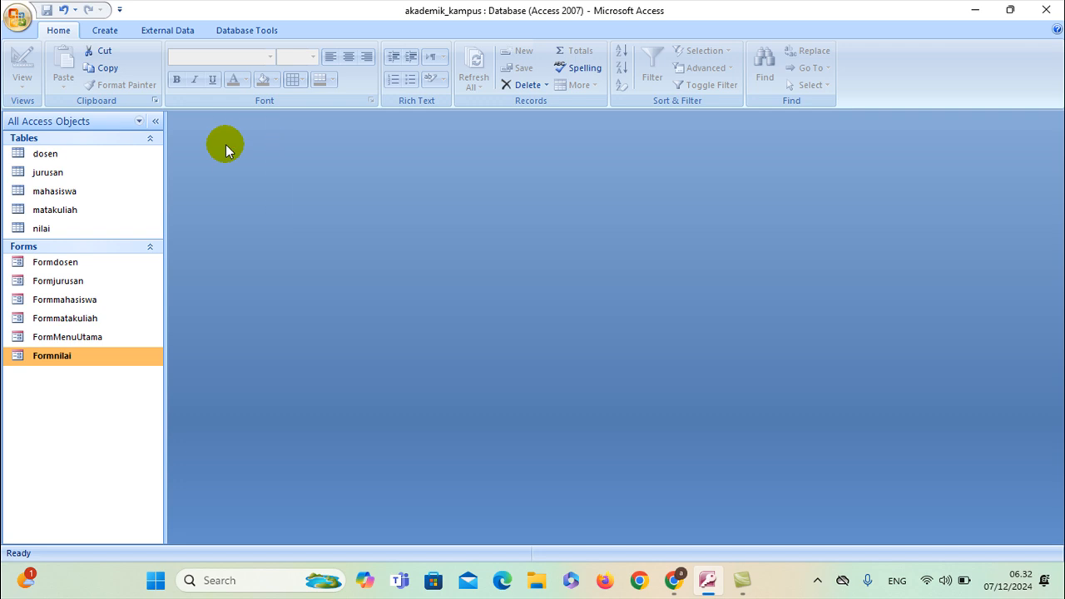
double_click(67, 338)
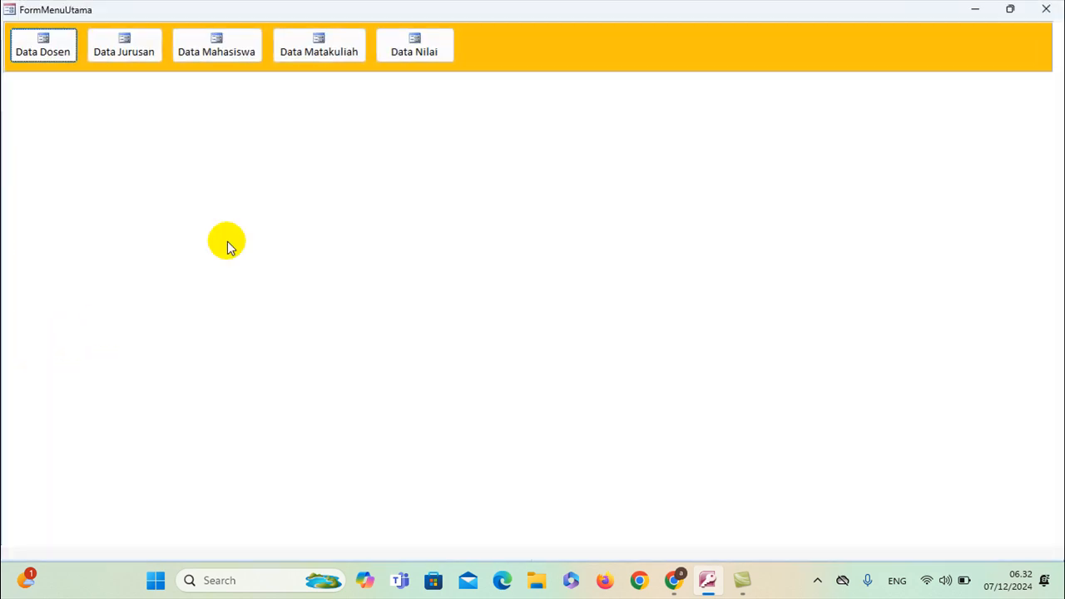
left_click(394, 57)
left_click(714, 218)
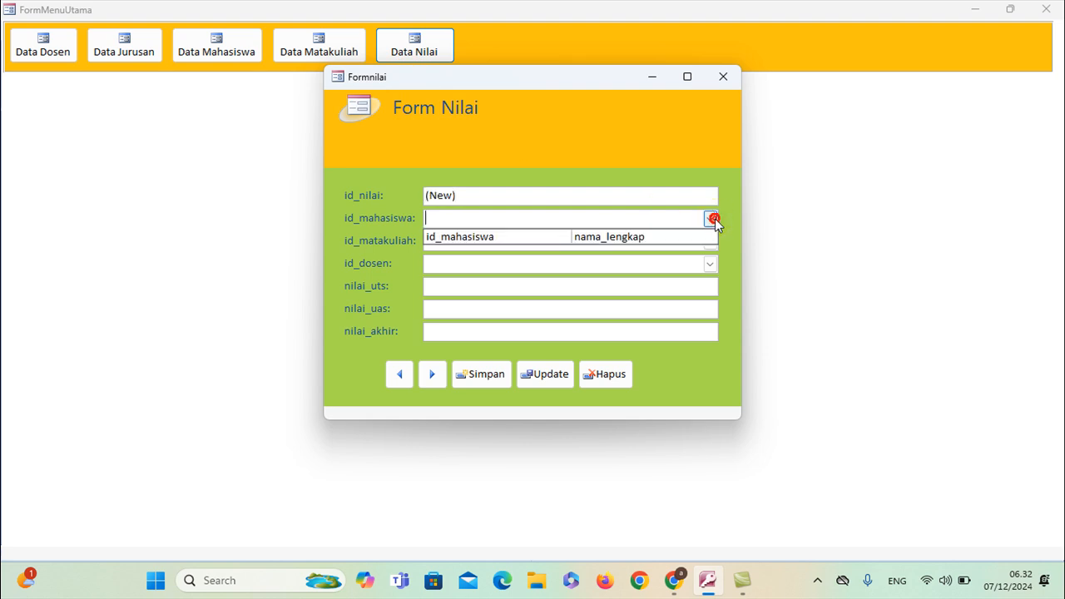
left_click(715, 218)
left_click(709, 240)
left_click(710, 241)
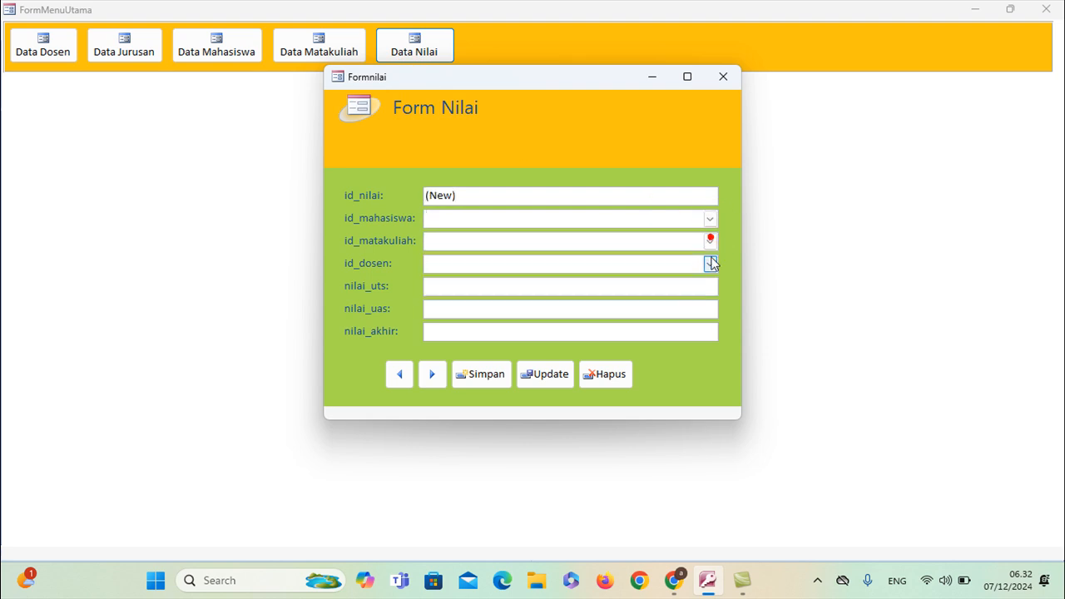
left_click(709, 263)
left_click(710, 264)
left_click(722, 76)
In the lecturer form, check the id_jurusan list, set gender Laki-laki and pick a birth date
left_click(55, 50)
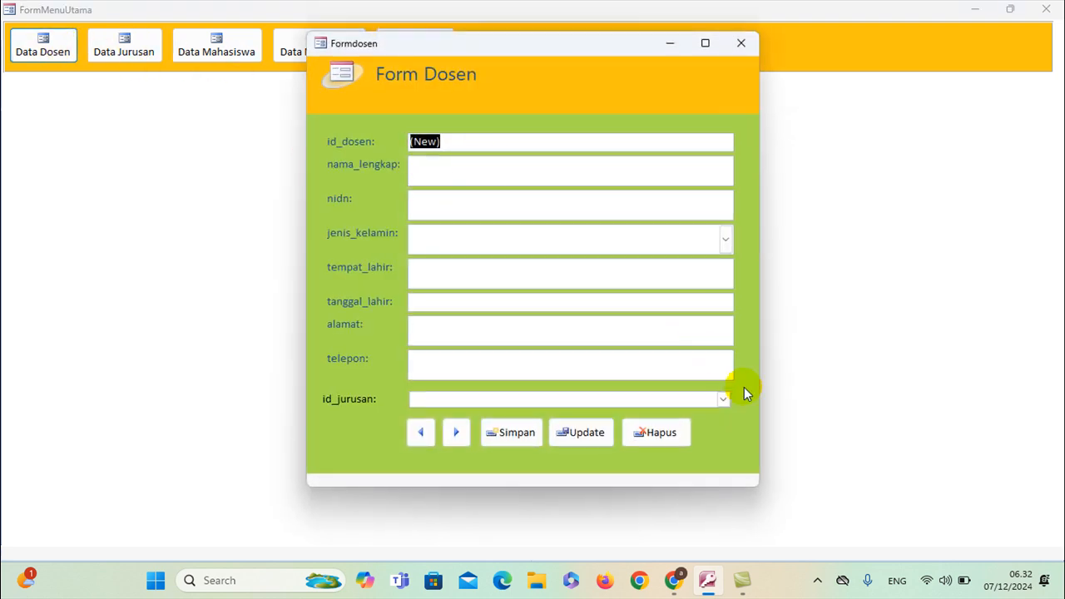
left_click(724, 400)
left_click(725, 400)
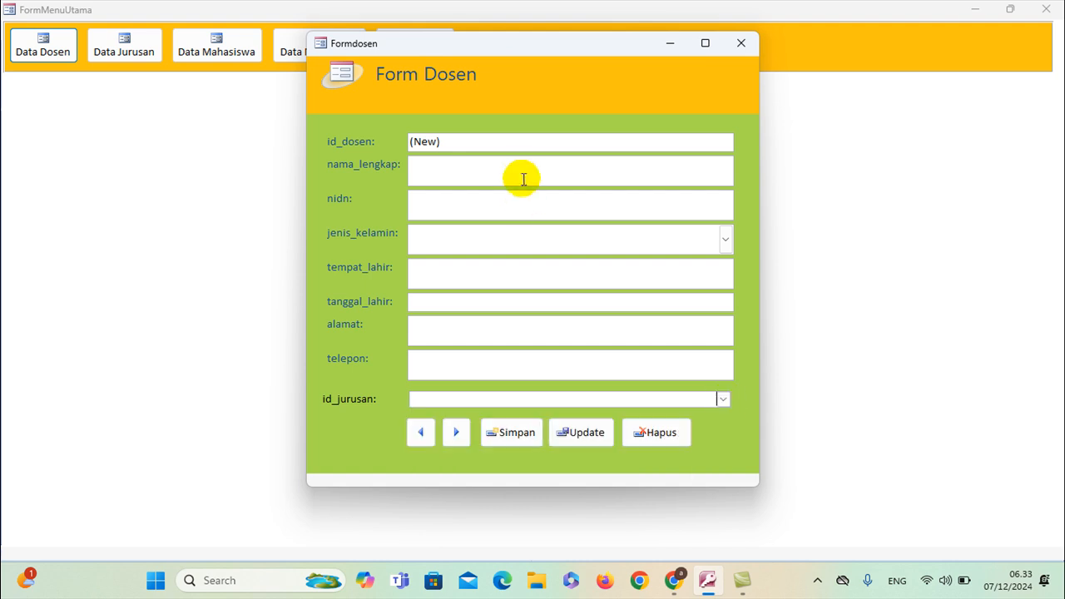
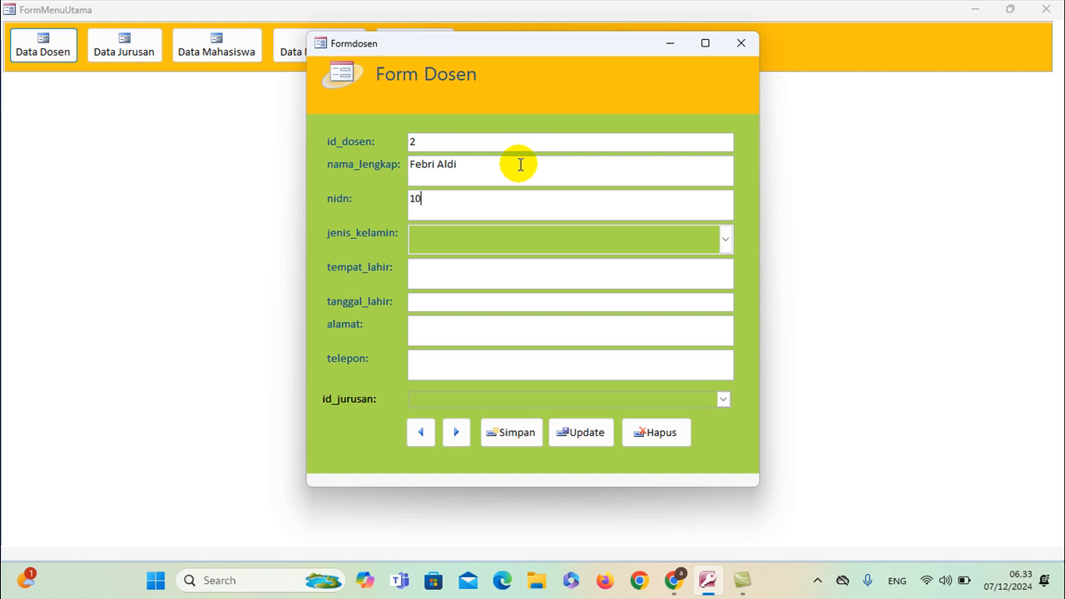
left_click(725, 241)
left_click(580, 265)
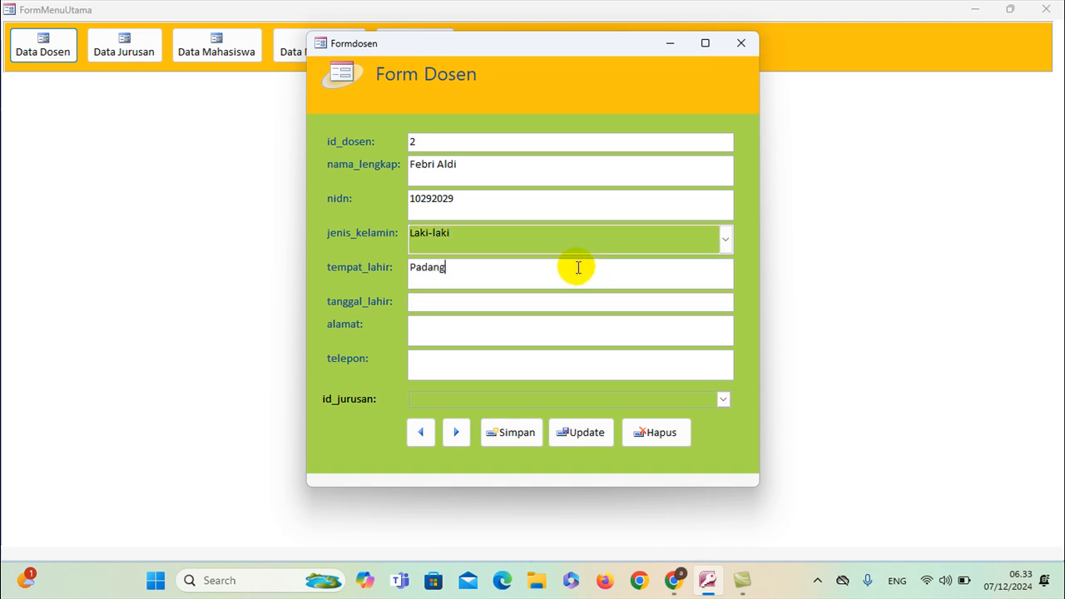
left_click(580, 304)
left_click(742, 298)
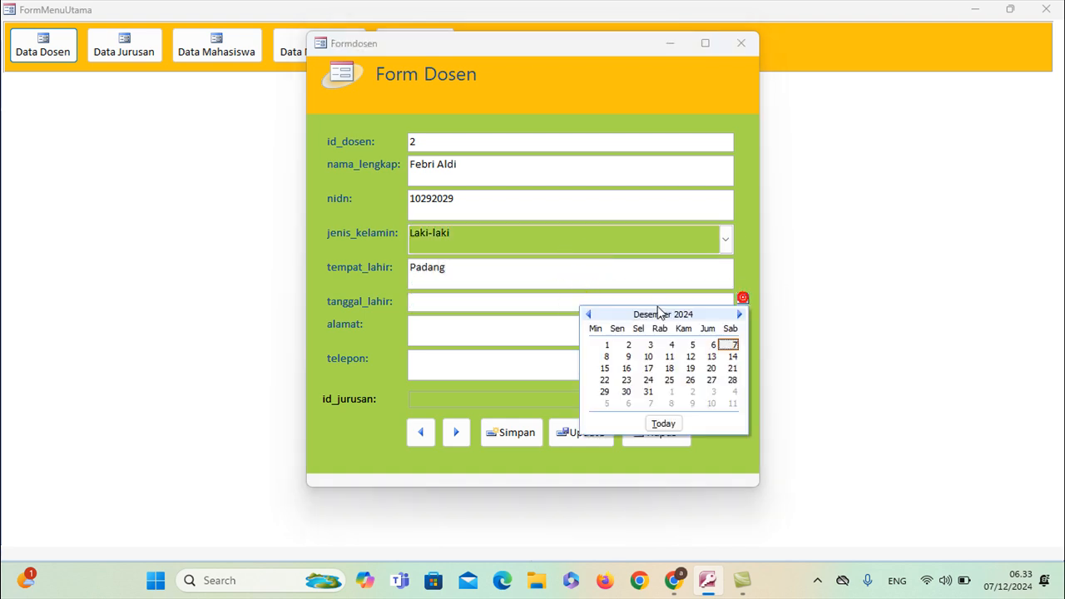
left_click(730, 345)
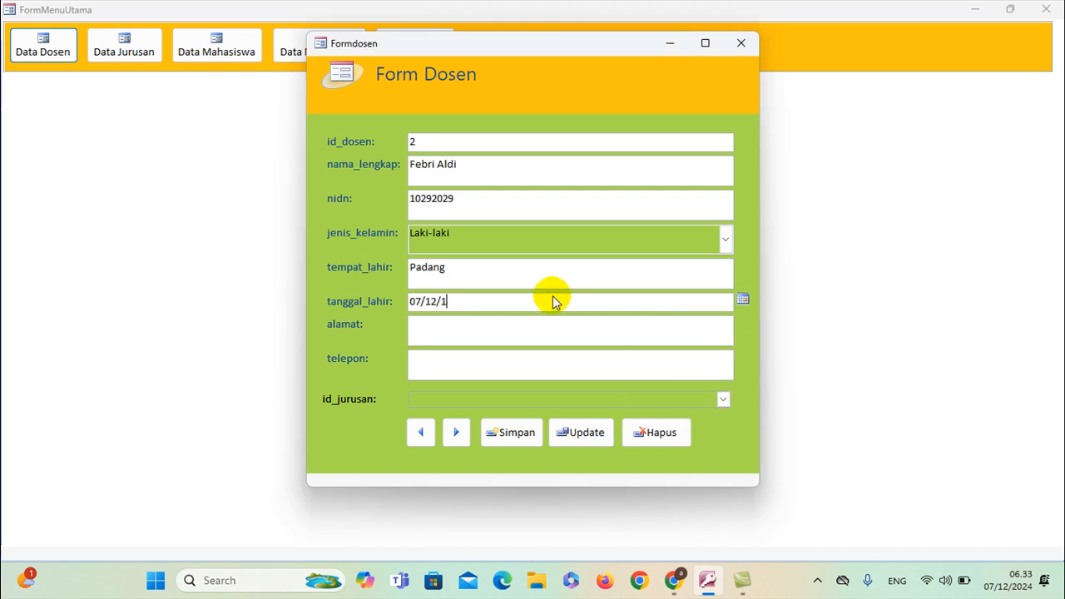
Fill in the address and phone number and choose department 4, Manajemen Pendidikan Islam
left_click(547, 323)
type("Padang")
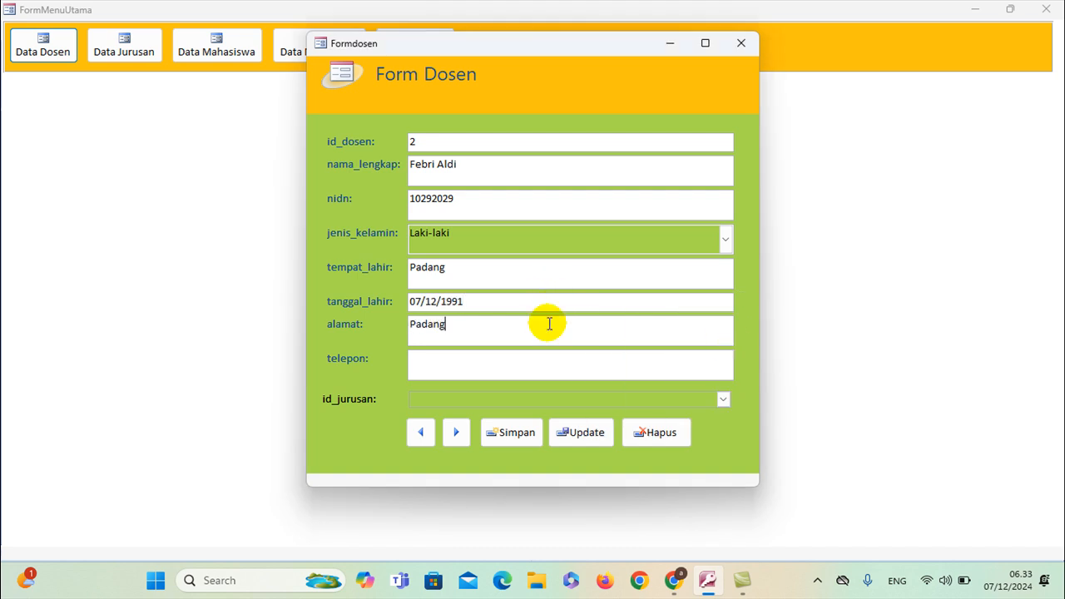
left_click(561, 363)
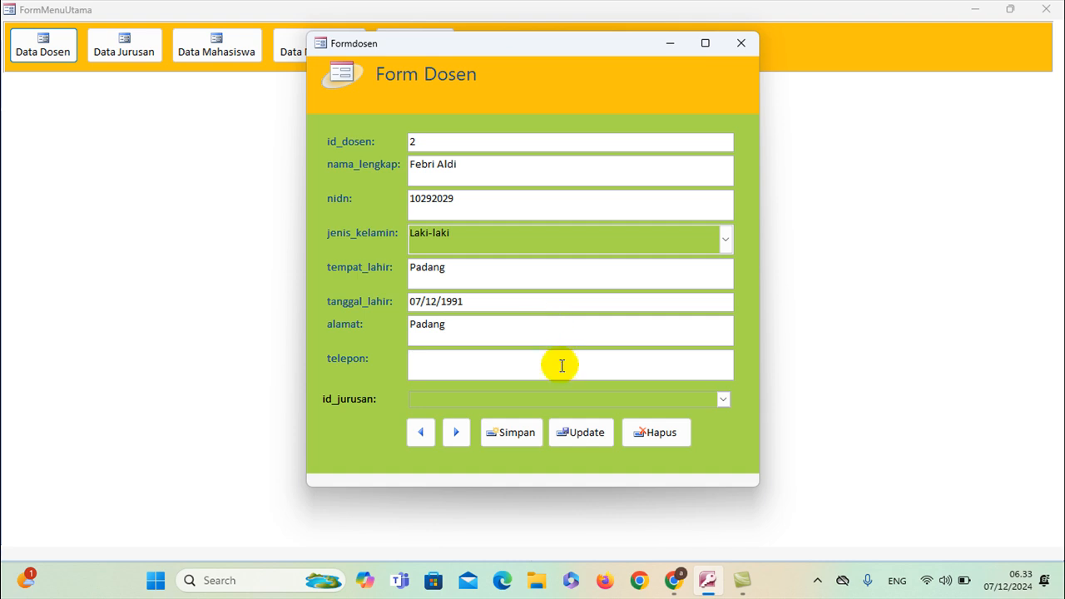
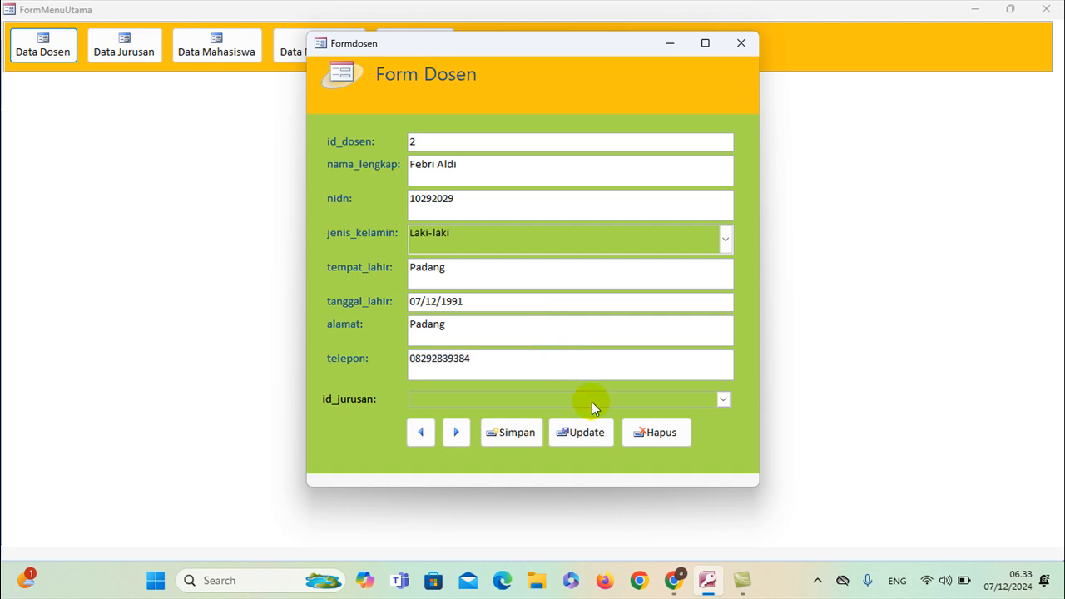
left_click(722, 399)
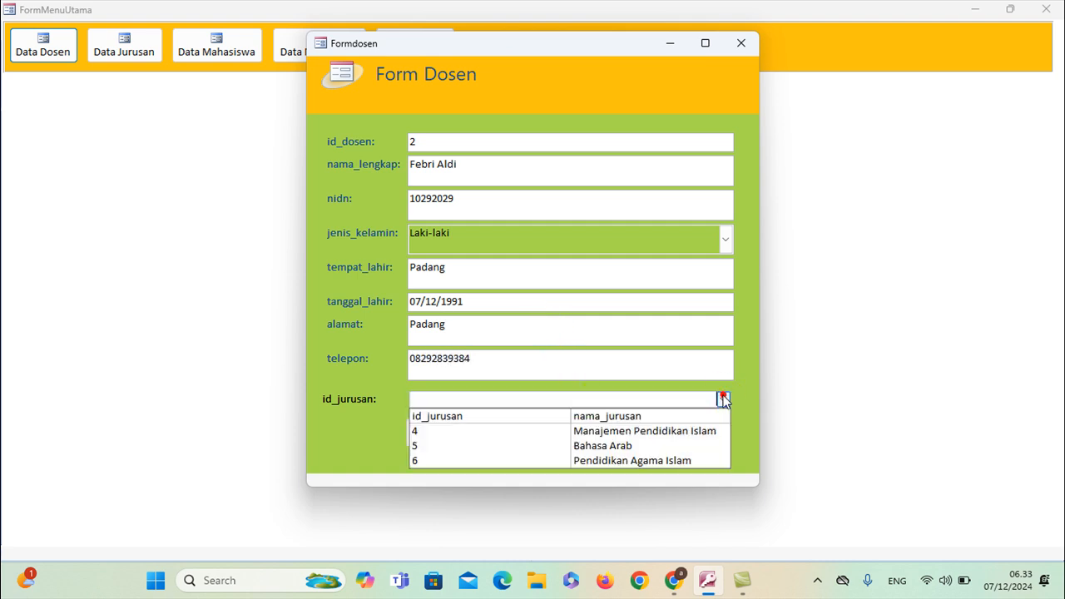
left_click(566, 431)
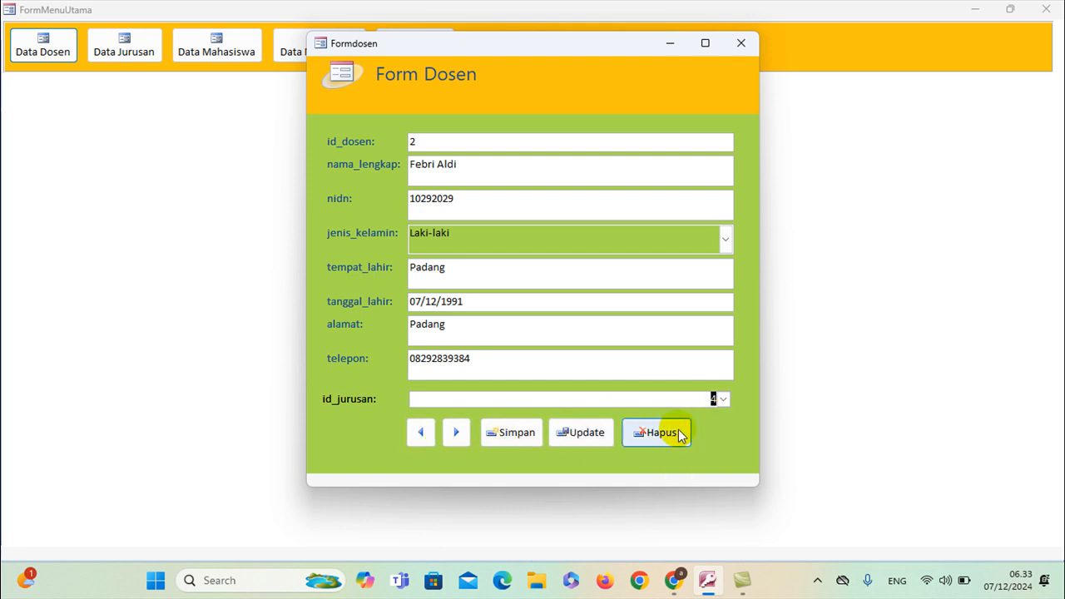
Save the lecturer record, step back to record 2, then move to a blank record
left_click(525, 437)
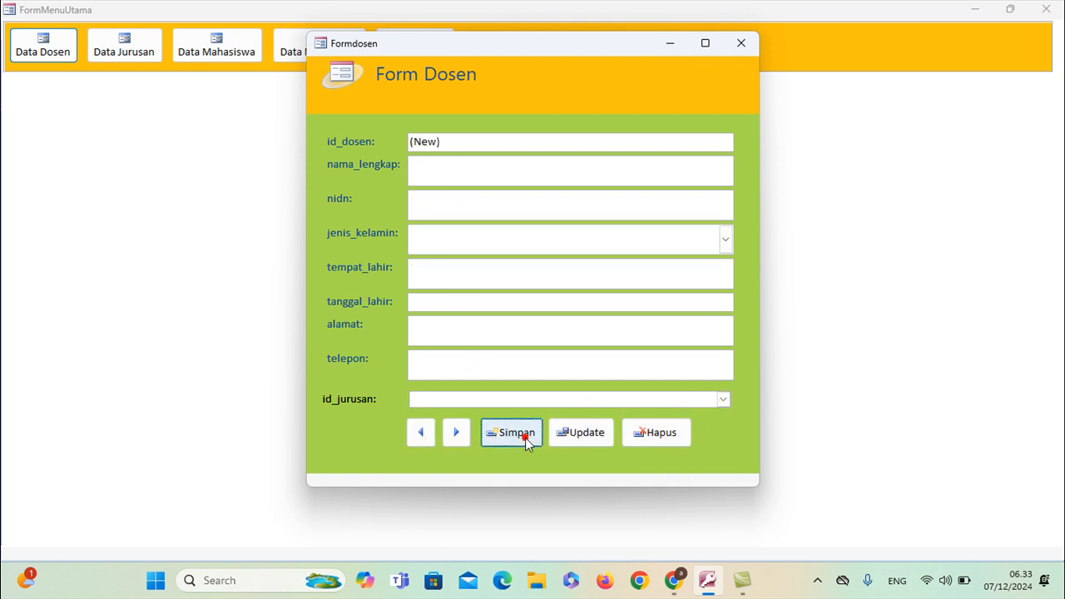
left_click(424, 434)
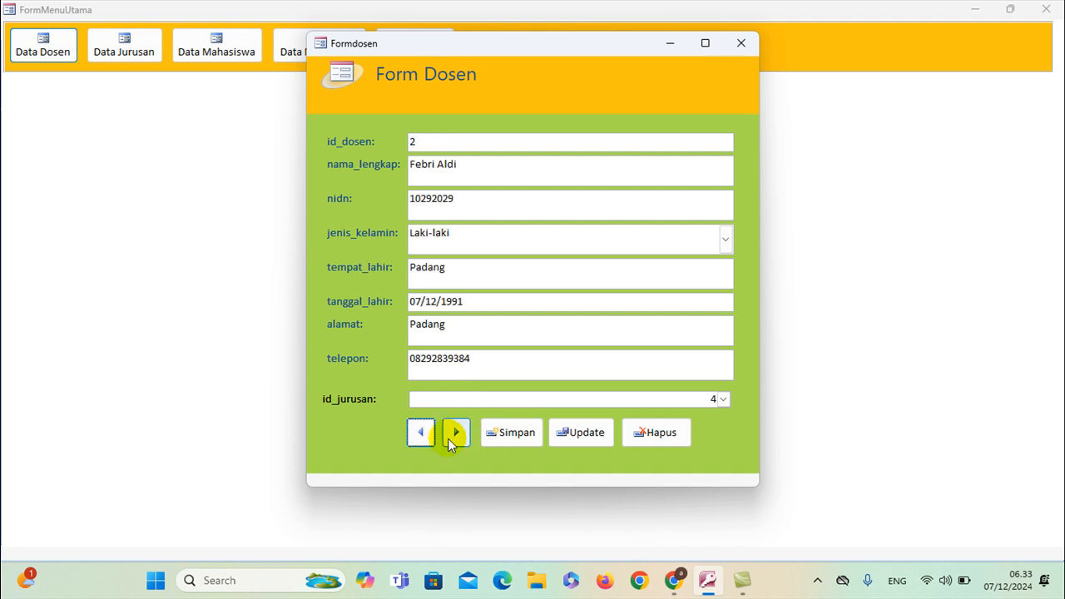
left_click(456, 433)
Enter the lecturer's full name and set gender to Perempuan
left_click(485, 169)
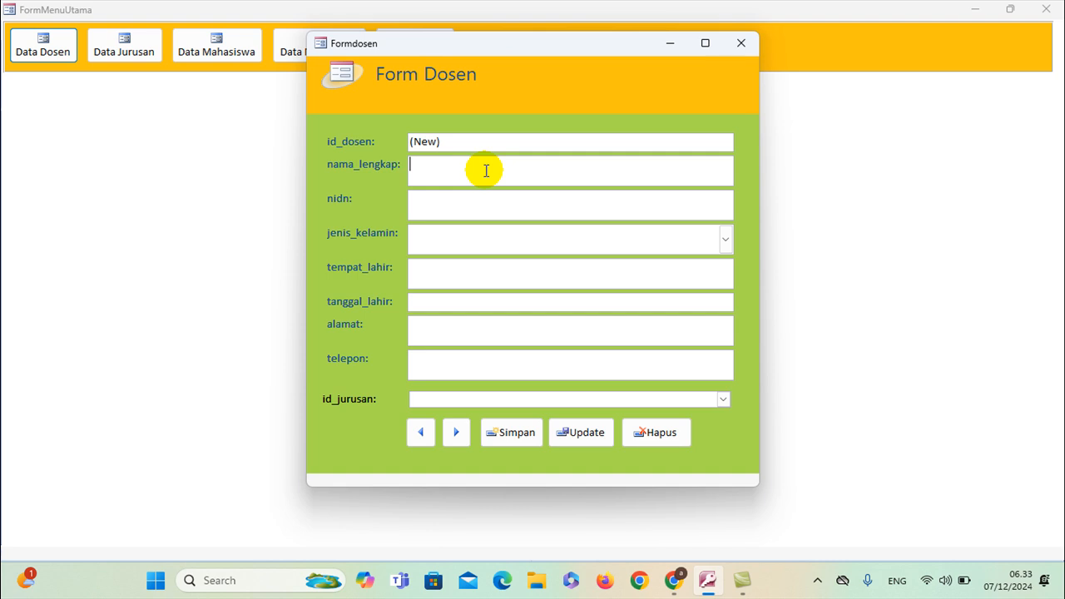
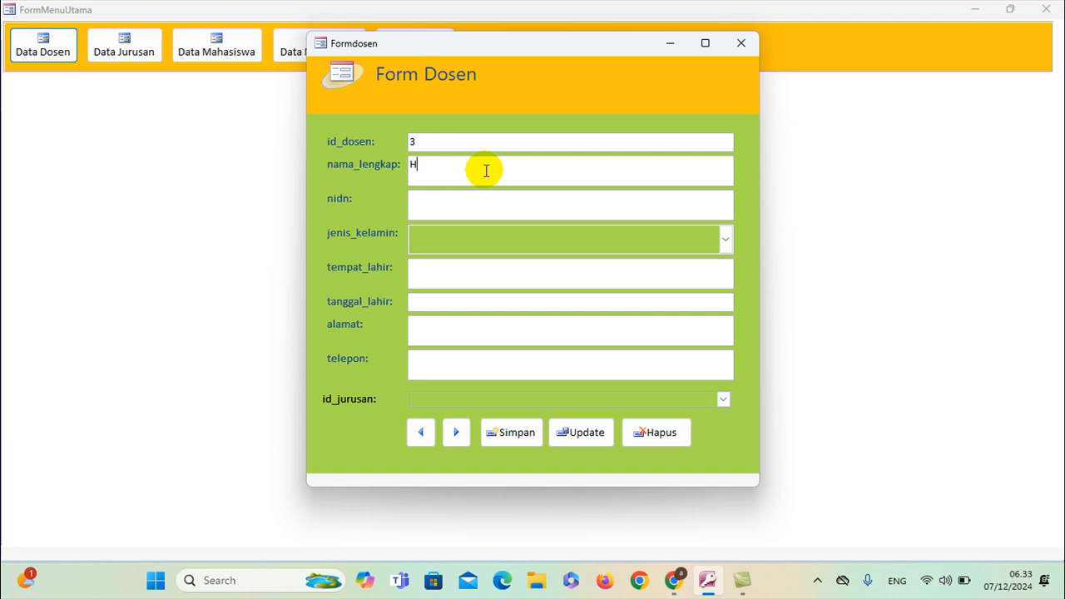
left_click(489, 202)
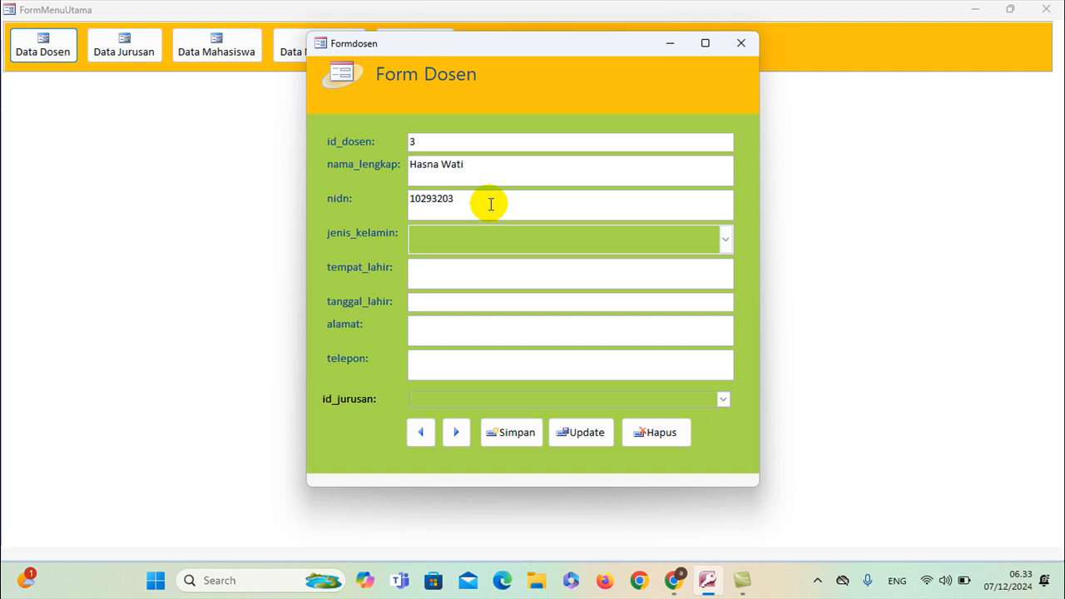
left_click(724, 239)
left_click(629, 277)
left_click(593, 270)
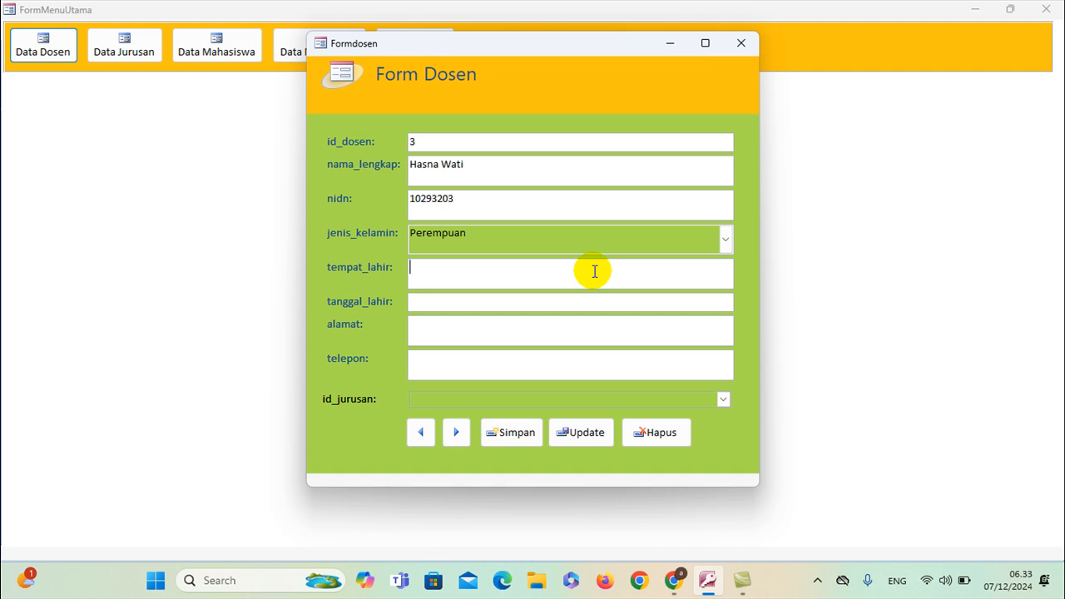
left_click(587, 308)
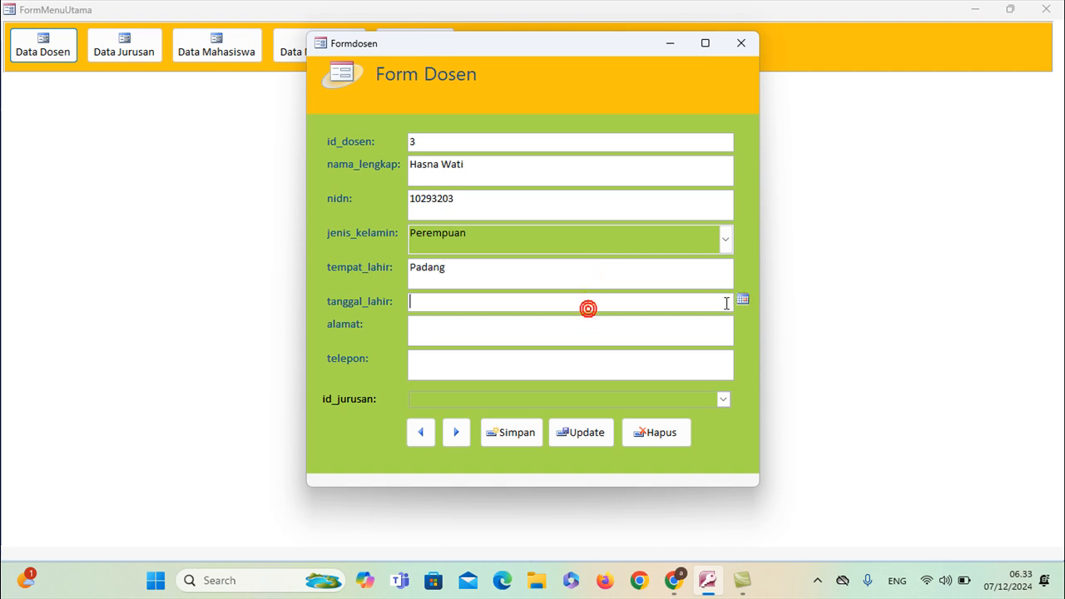
left_click(741, 299)
left_click(729, 345)
key("BackSpace")
key("BackSpace")
key("BackSpace")
key("BackSpace")
type("1970")
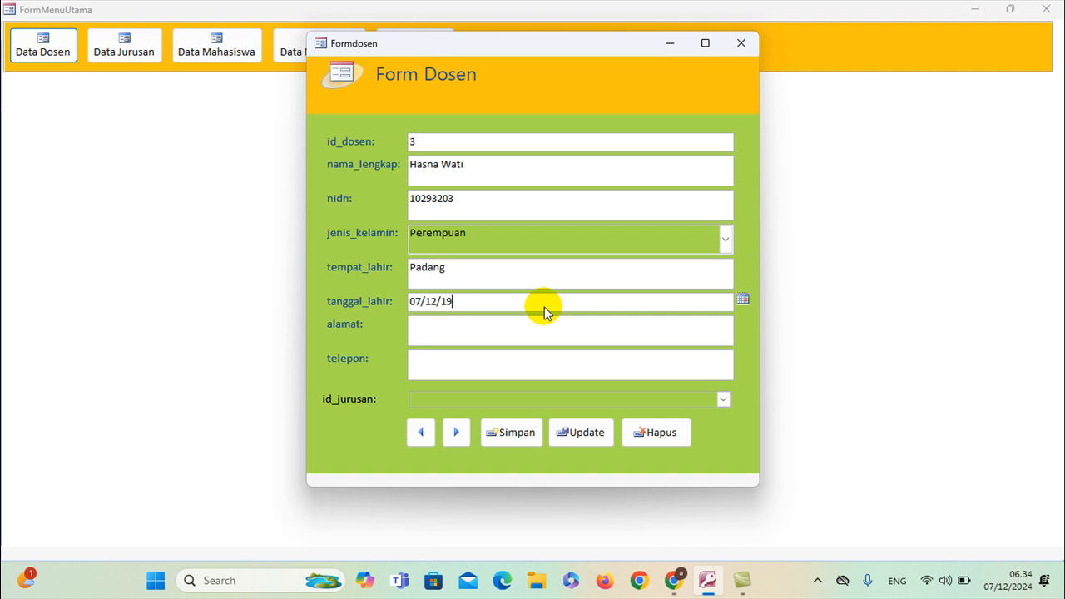
Fill in the address, choose department 5 (Bahasa Arab) and save the lecturer record
left_click(543, 328)
type("Padang")
left_click(580, 362)
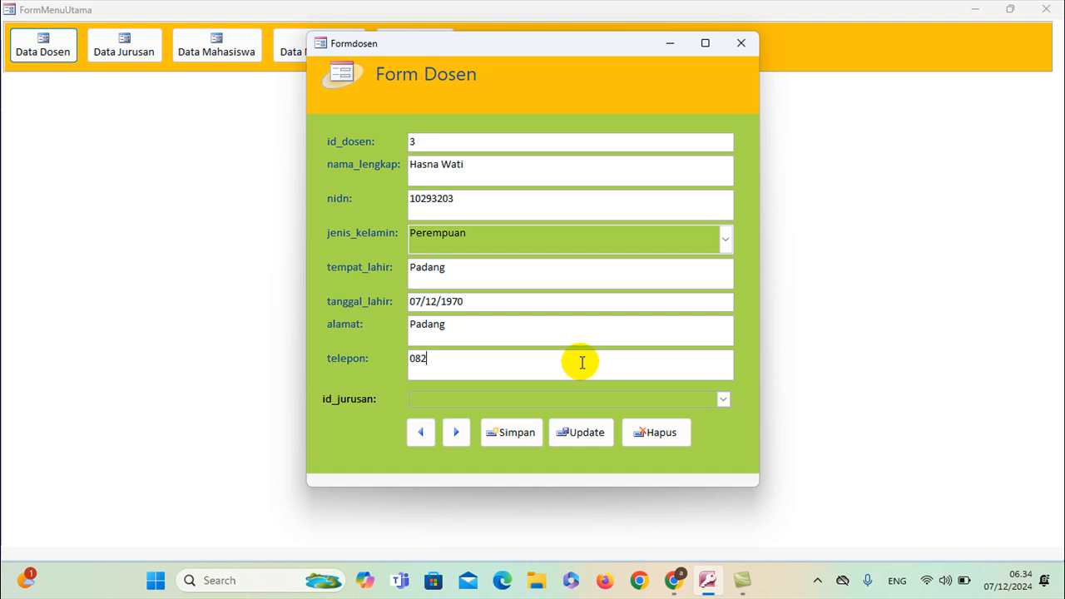
left_click(721, 400)
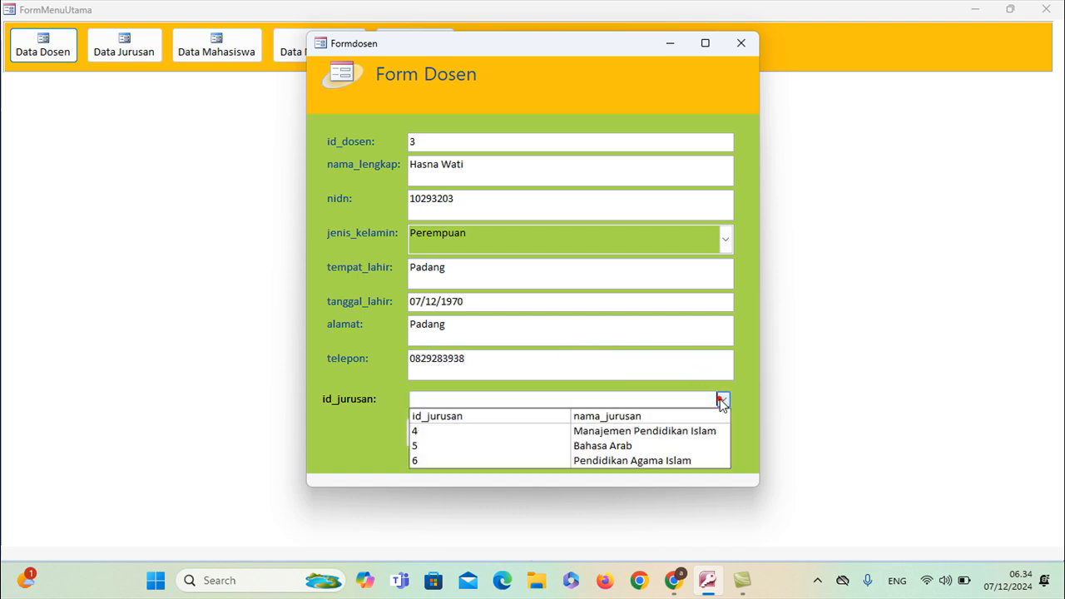
left_click(673, 446)
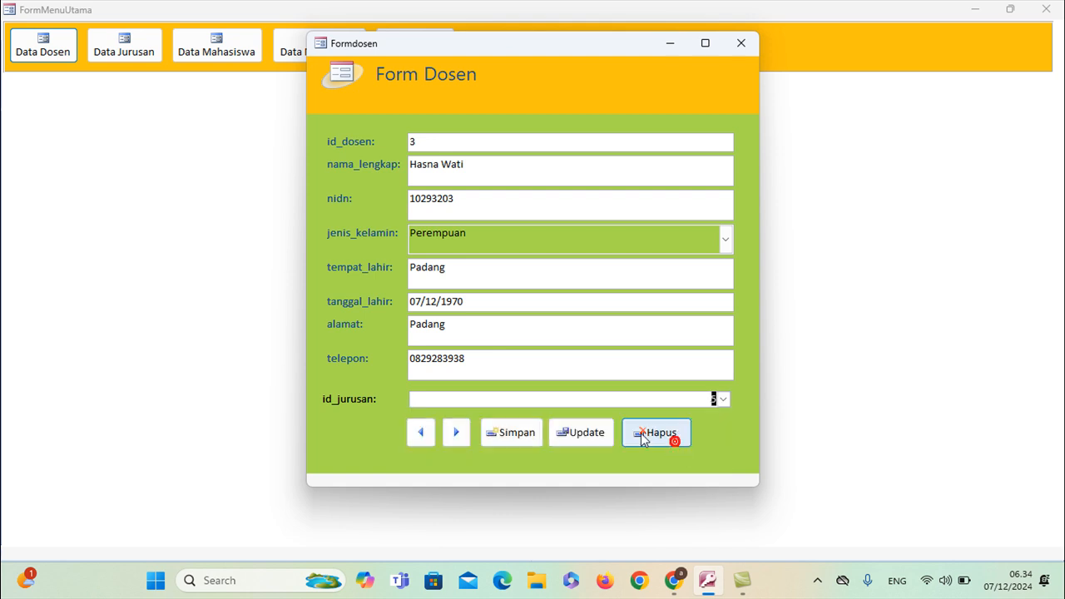
left_click(512, 438)
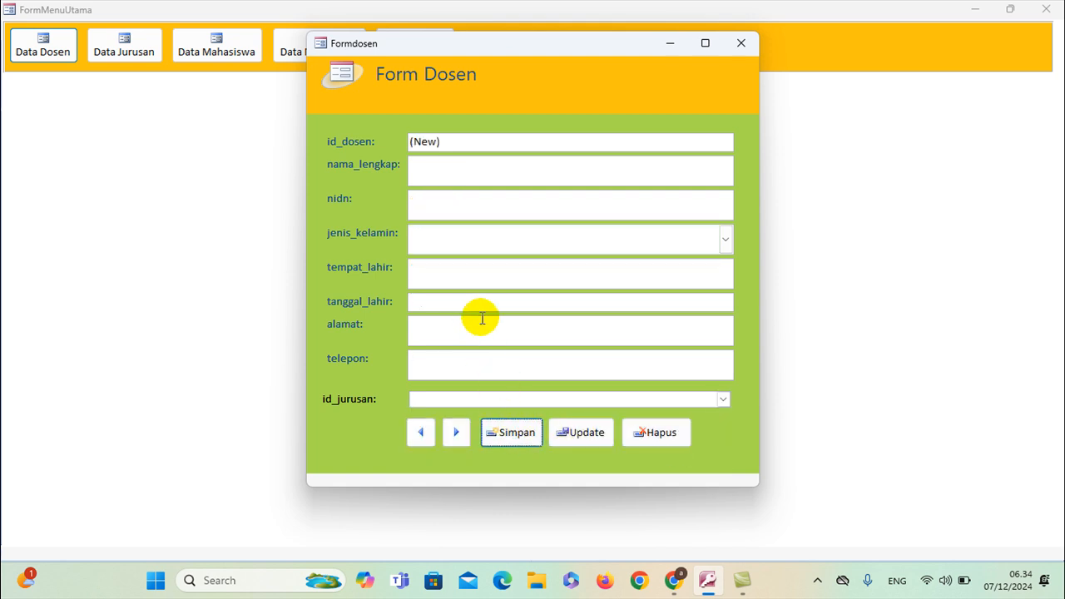
Close the lecturer form, open Data Mahasiswa and check its department list
left_click(740, 44)
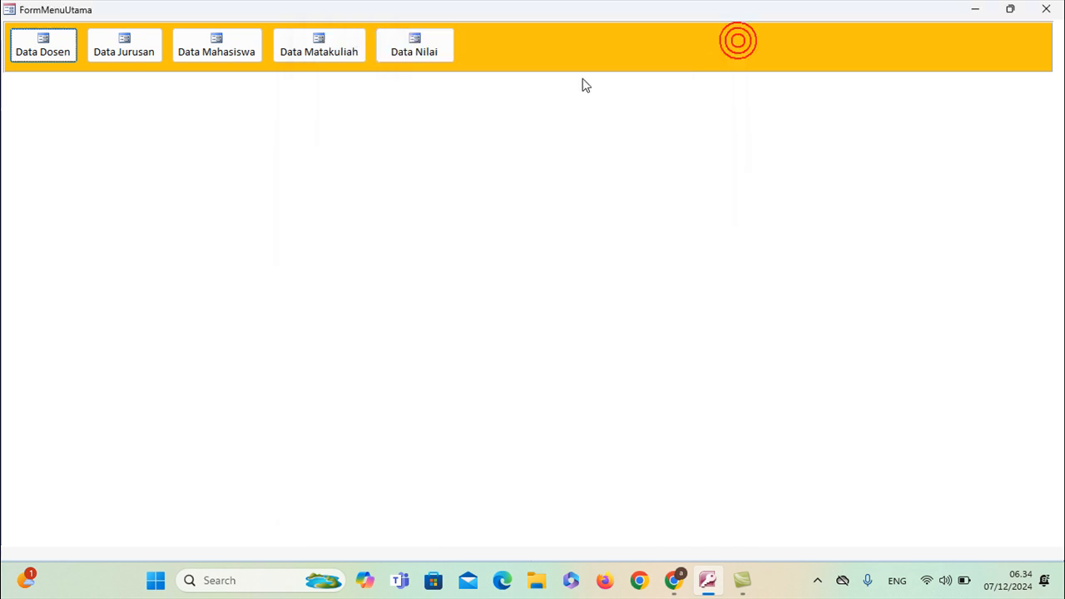
left_click(225, 49)
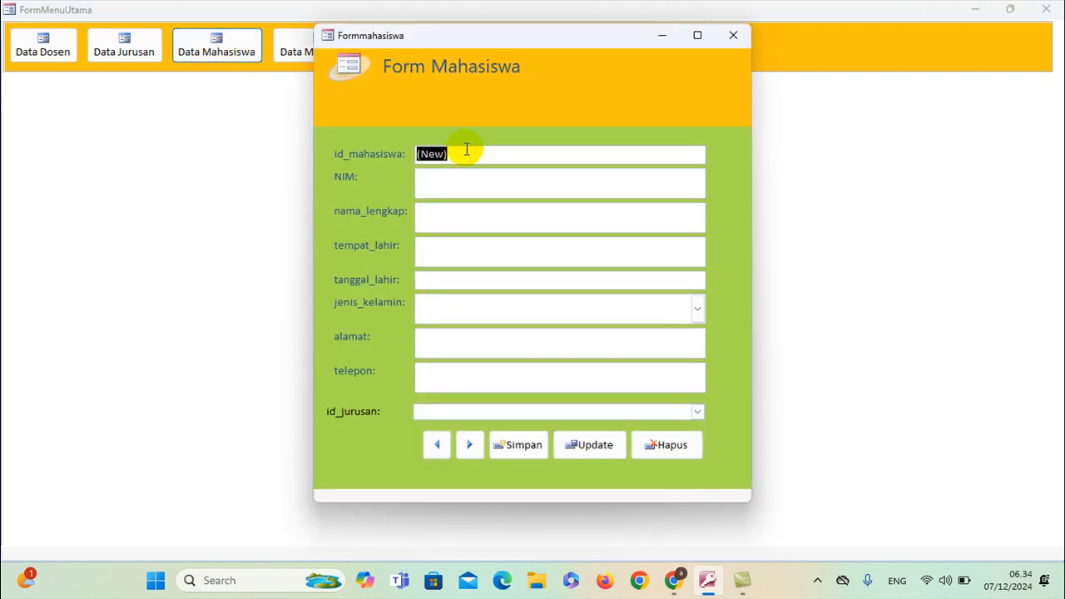
left_click(697, 411)
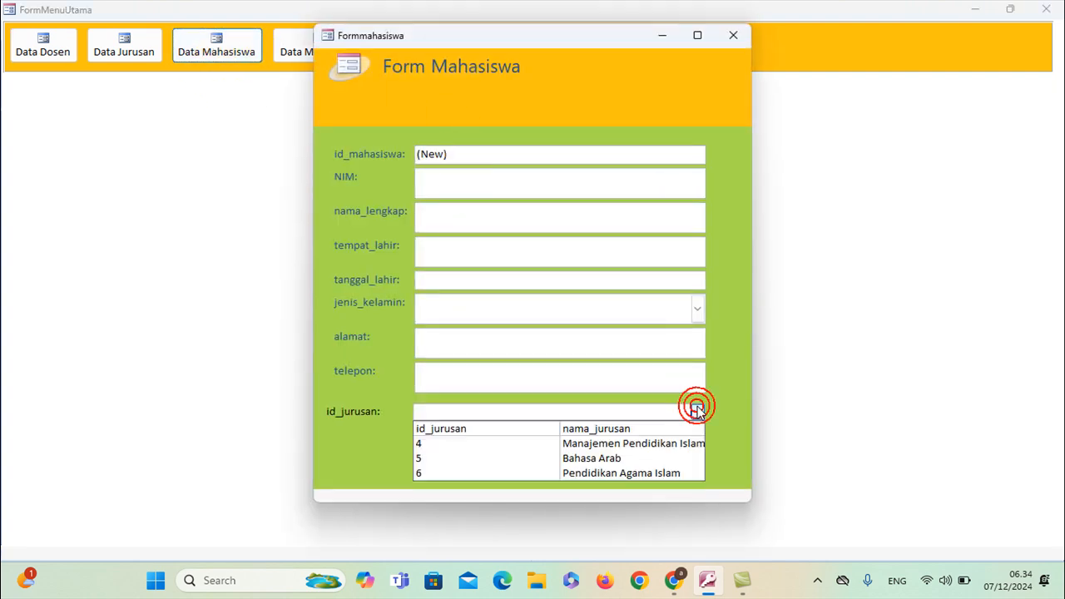
left_click(488, 173)
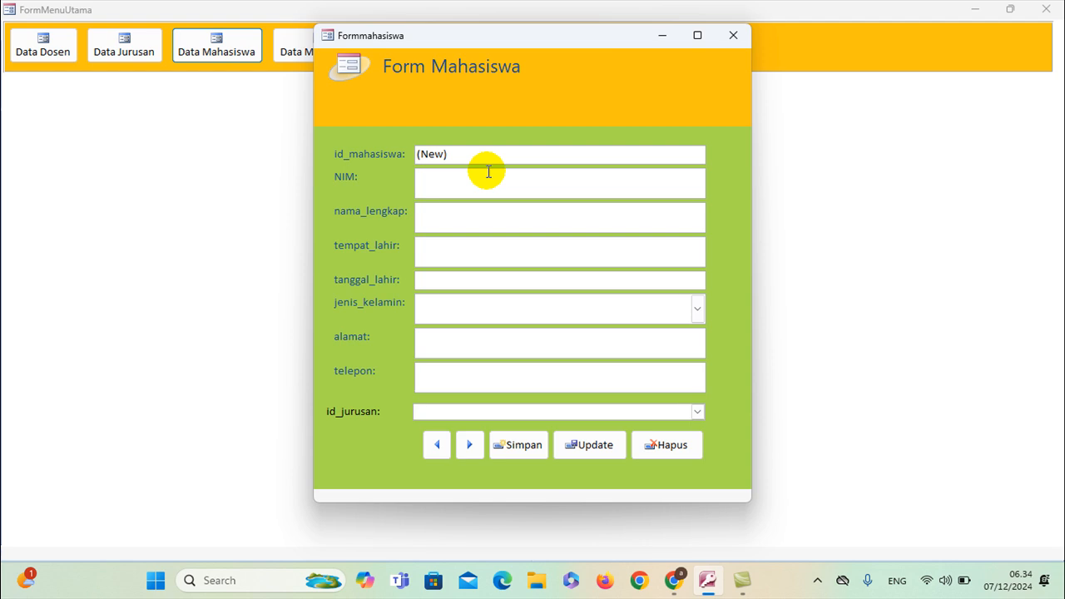
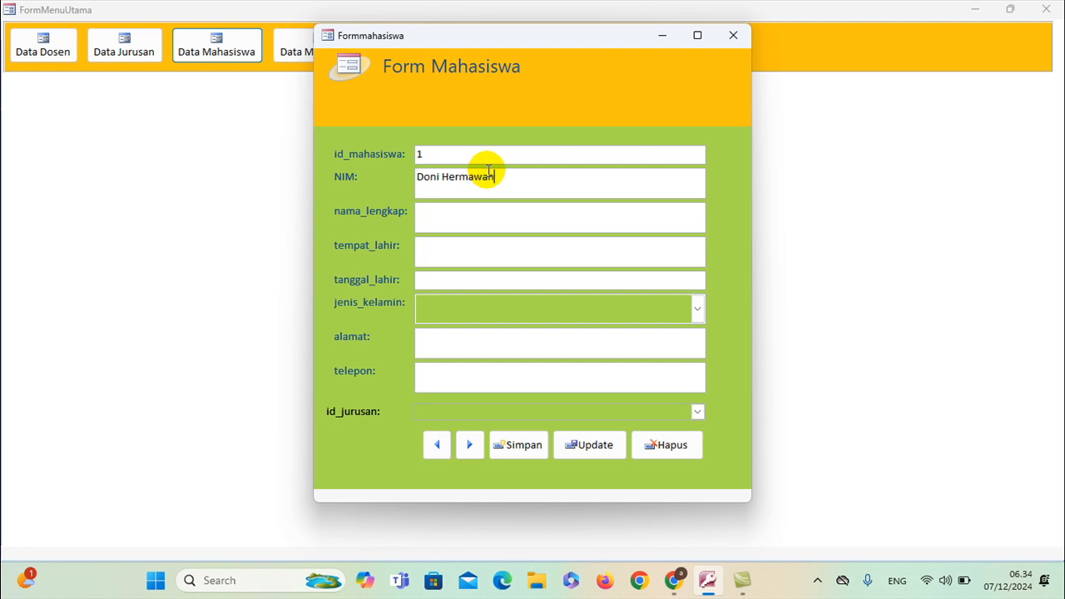
Enter the student's full name and NIM, moving the name mistakenly typed into NIM
left_click(488, 216)
left_click_drag(494, 178, 385, 167)
key("ctrl+c")
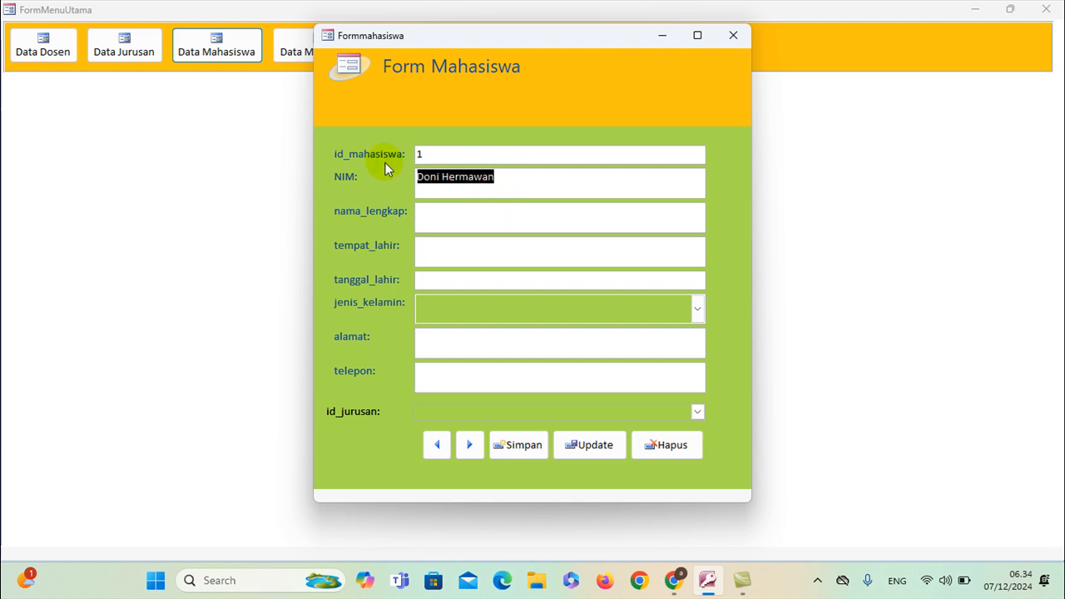
key("BackSpace")
left_click(502, 218)
key("ctrl+v")
left_click(475, 181)
left_click(475, 183)
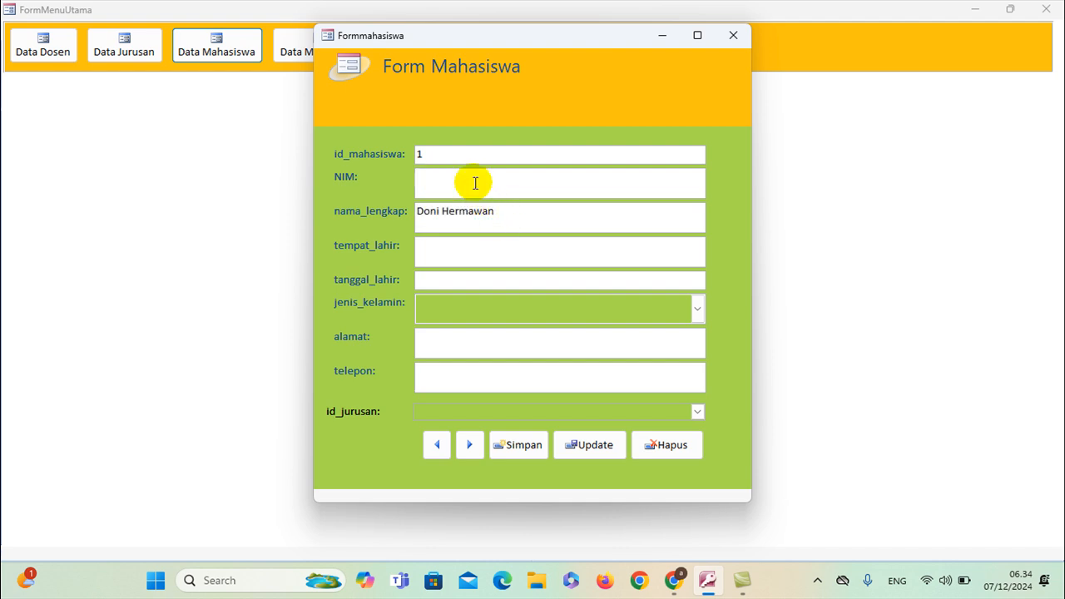
left_click(533, 248)
type("Padang")
left_click(537, 280)
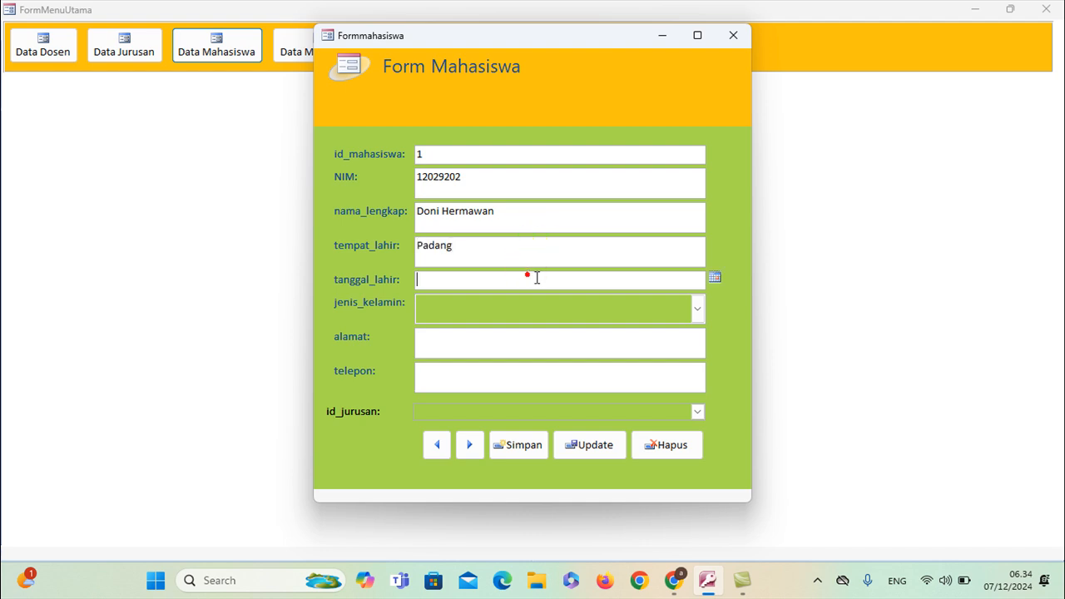
left_click(716, 279)
left_click(701, 321)
key("BackSpace")
key("BackSpace")
type("000")
Set gender to Laki-laki and fill in the address and phone number
left_click(695, 310)
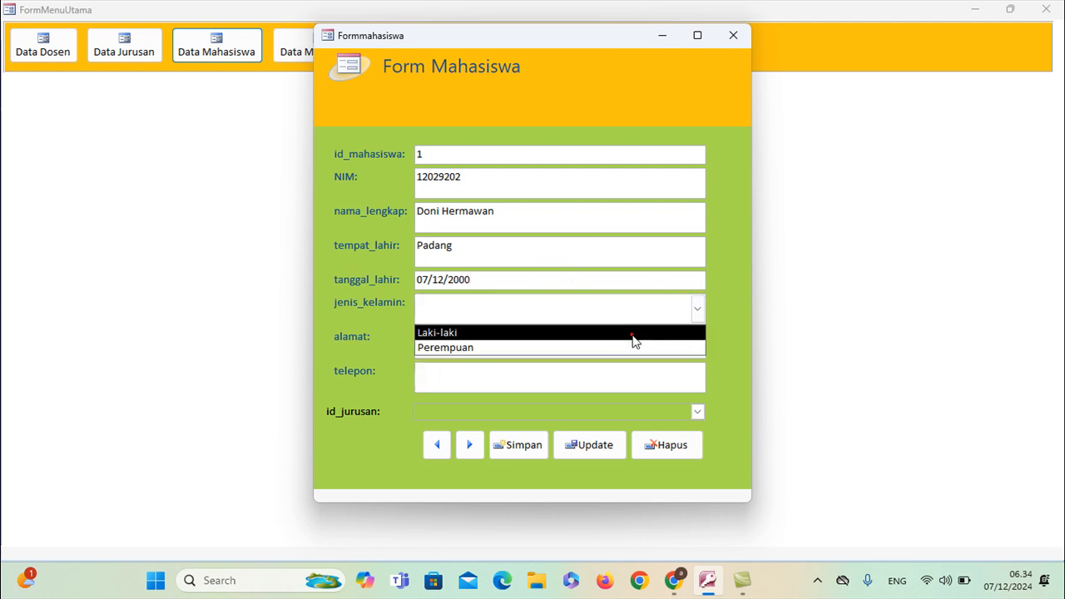
left_click(632, 336)
left_click(627, 341)
type("Padang")
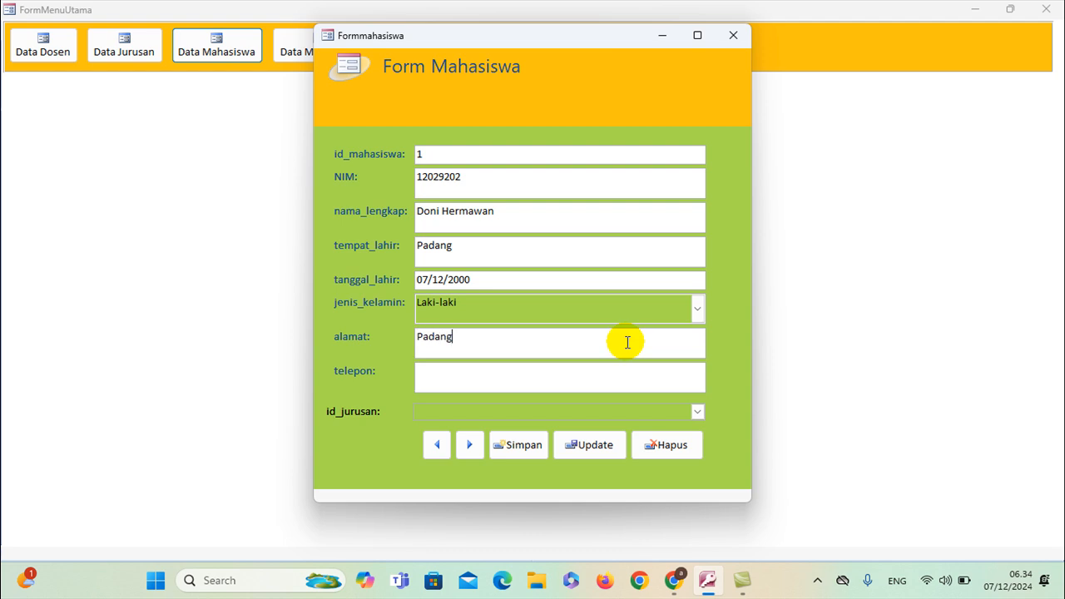
left_click(613, 381)
type("Pad")
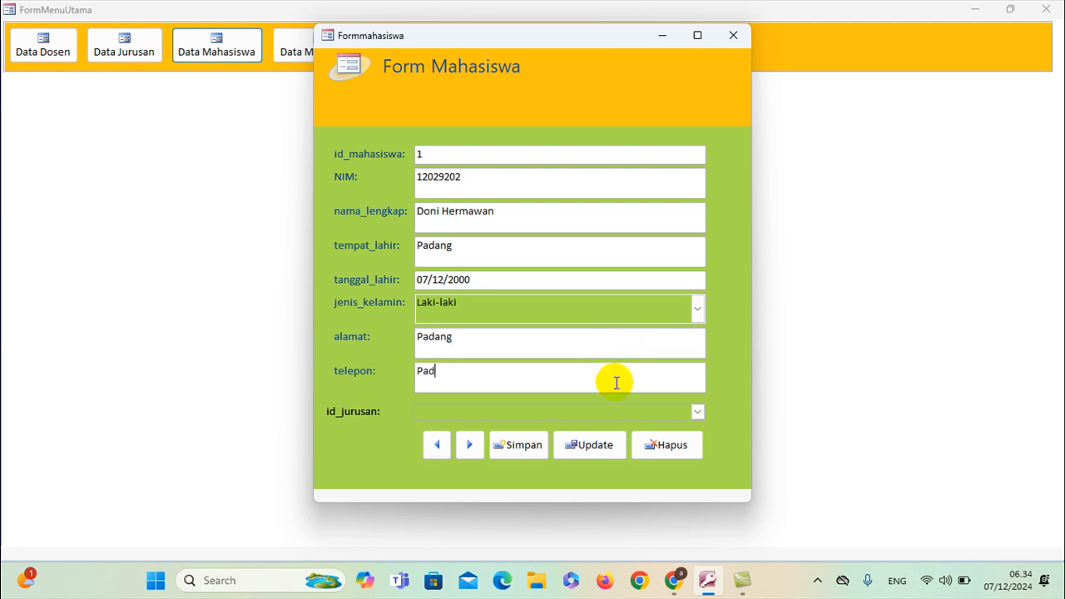
Choose department 5 (Bahasa Arab), save the student record and close the form
left_click(697, 412)
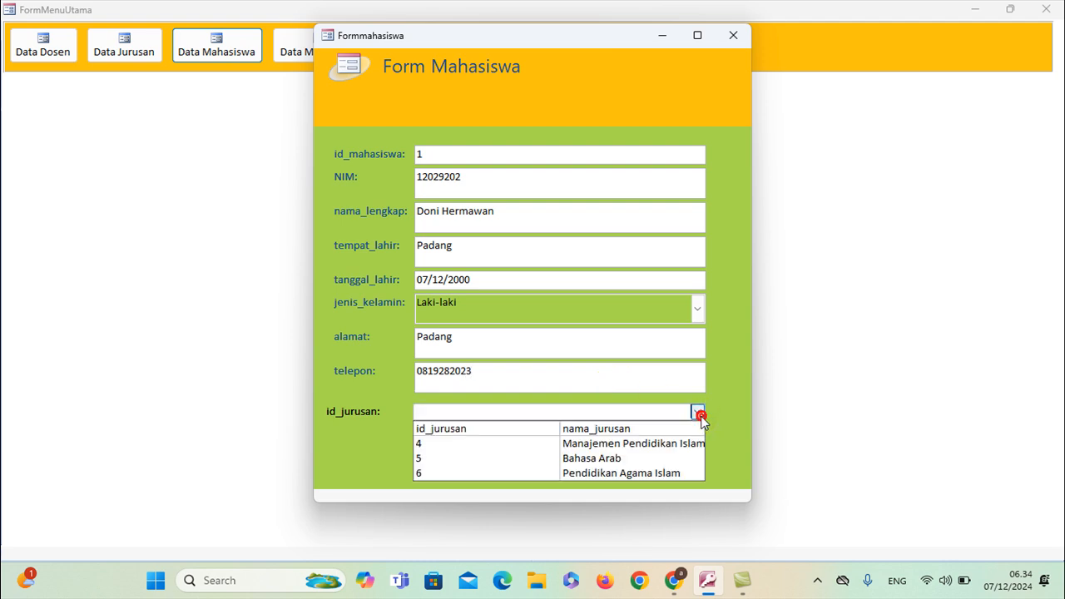
left_click(610, 458)
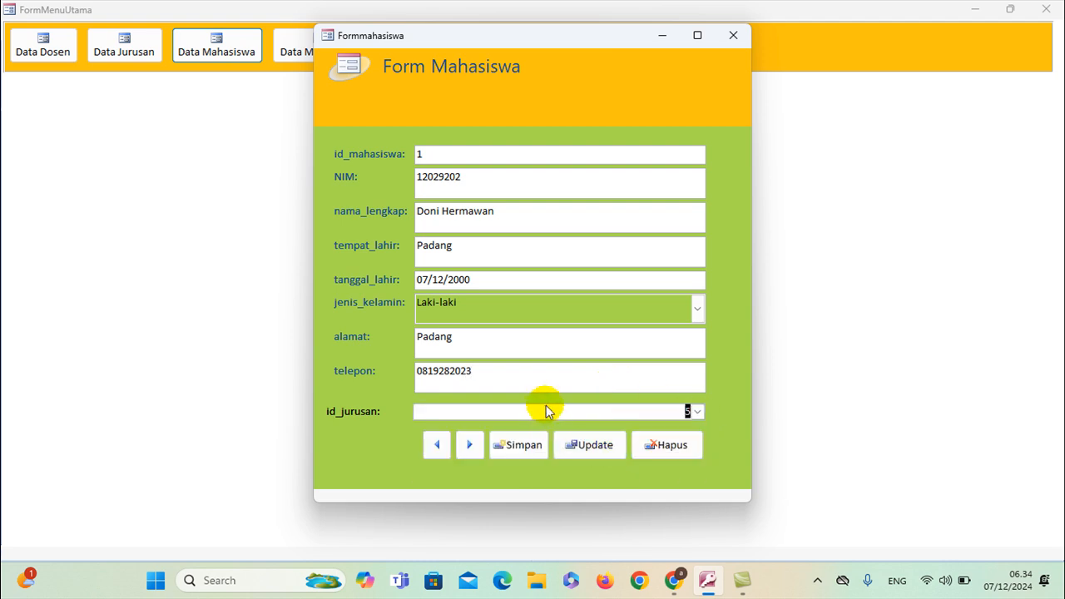
left_click(520, 444)
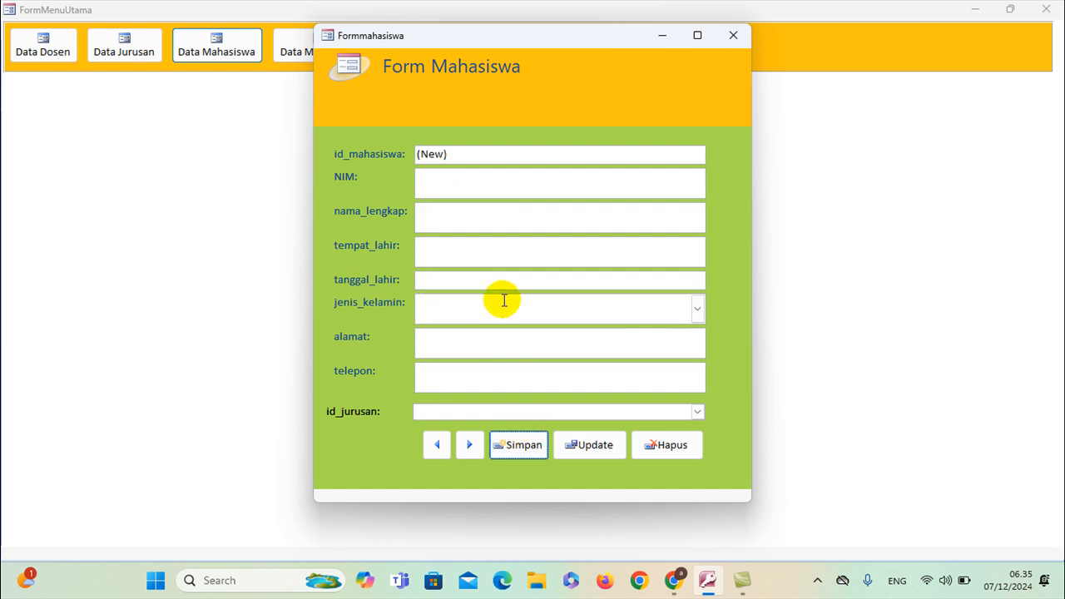
left_click(724, 39)
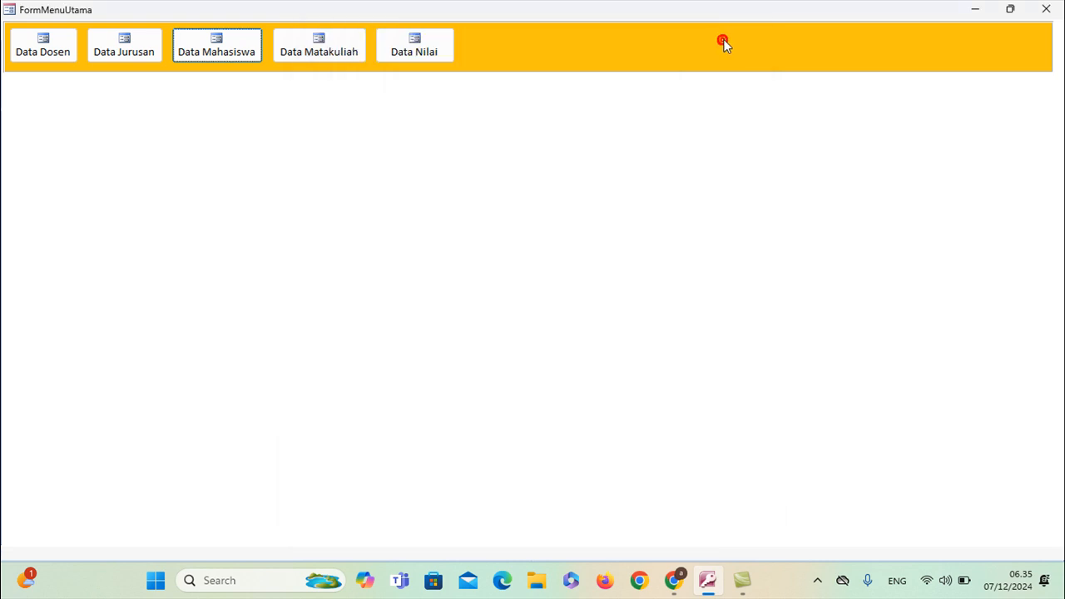
Open and close the course and department data forms from the main menu
left_click(335, 55)
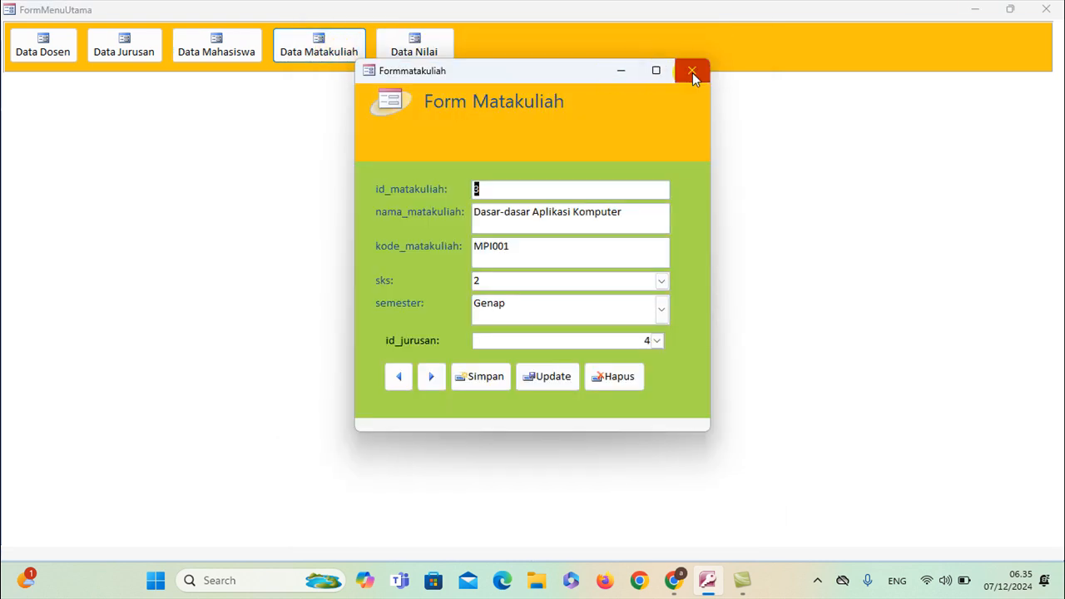
left_click(692, 72)
left_click(144, 50)
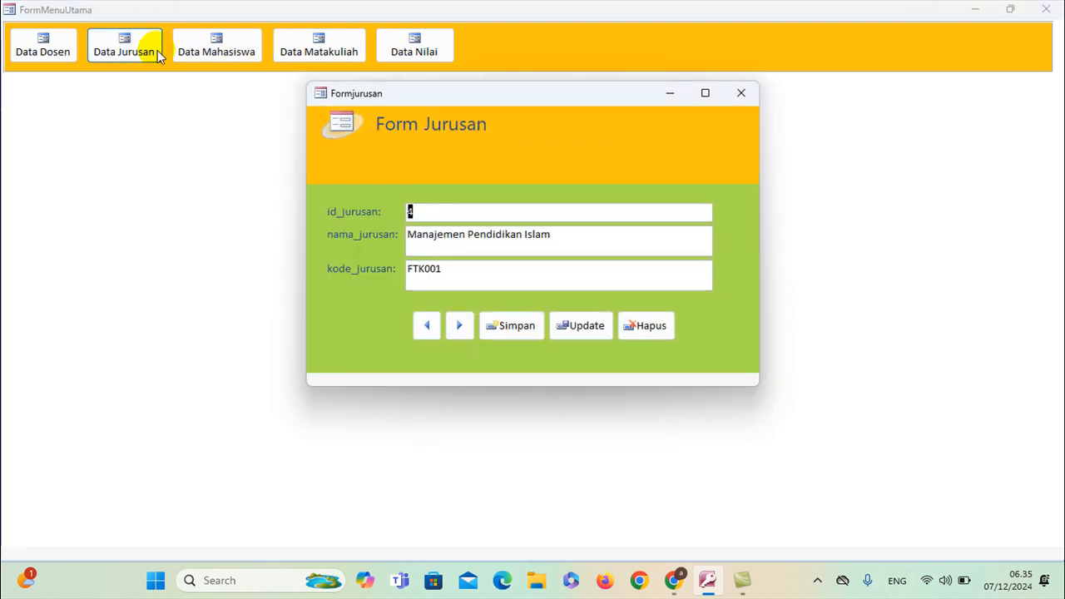
left_click(740, 93)
In Form Nilai, save a grade record for student 1, course 3, lecturer 2
left_click(428, 48)
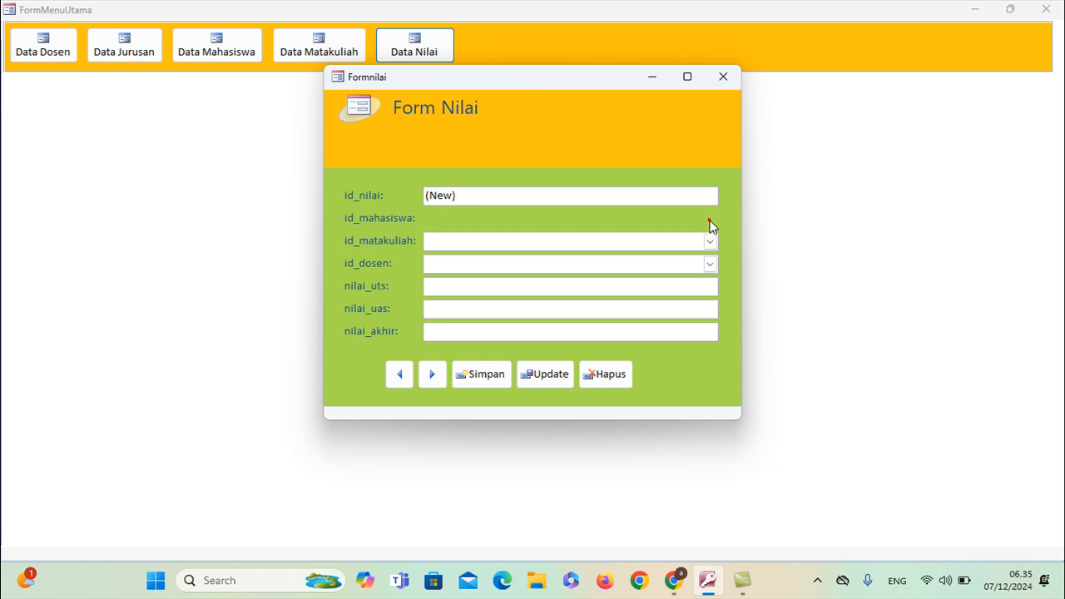
left_click(709, 218)
left_click(662, 249)
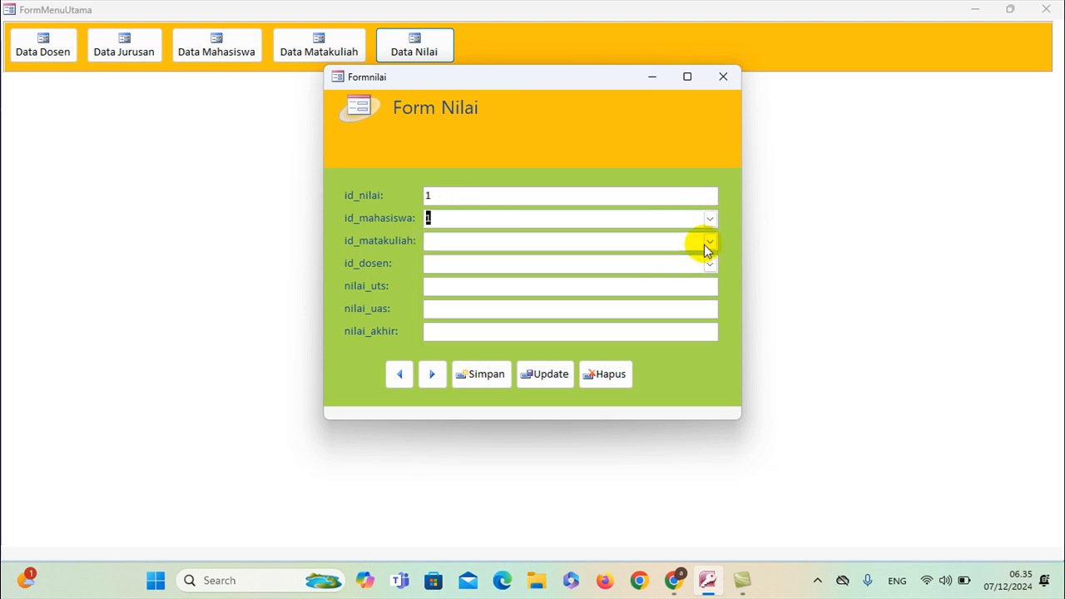
left_click(707, 241)
left_click(664, 279)
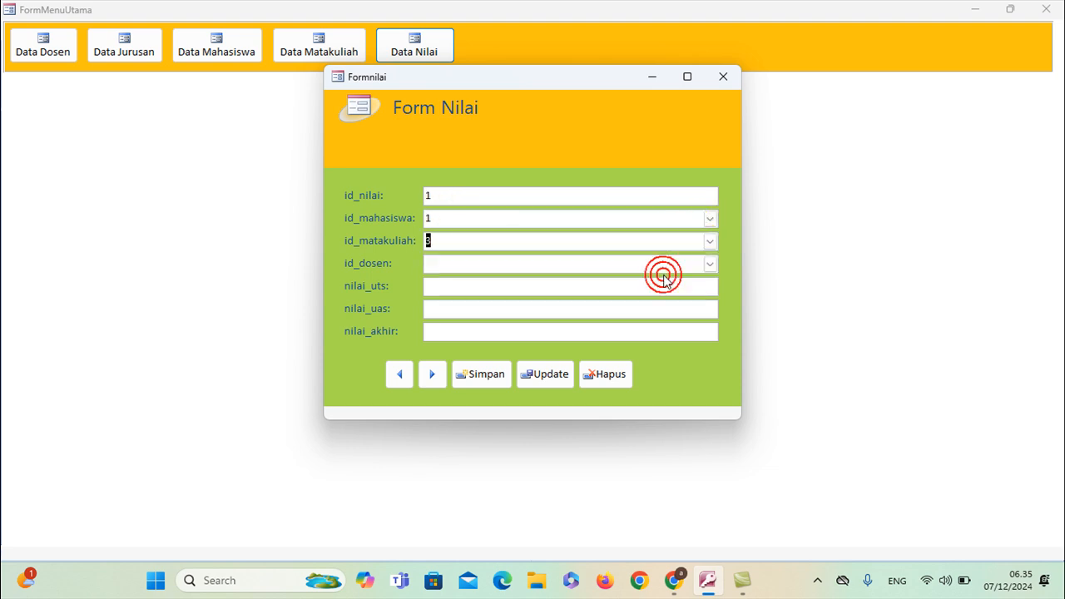
left_click(708, 264)
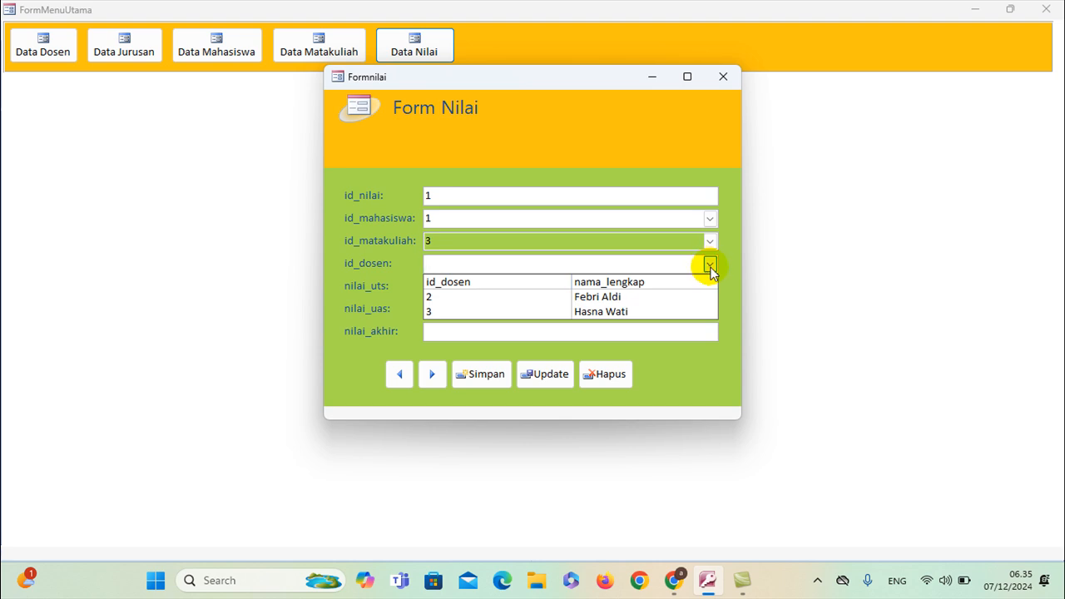
left_click(678, 297)
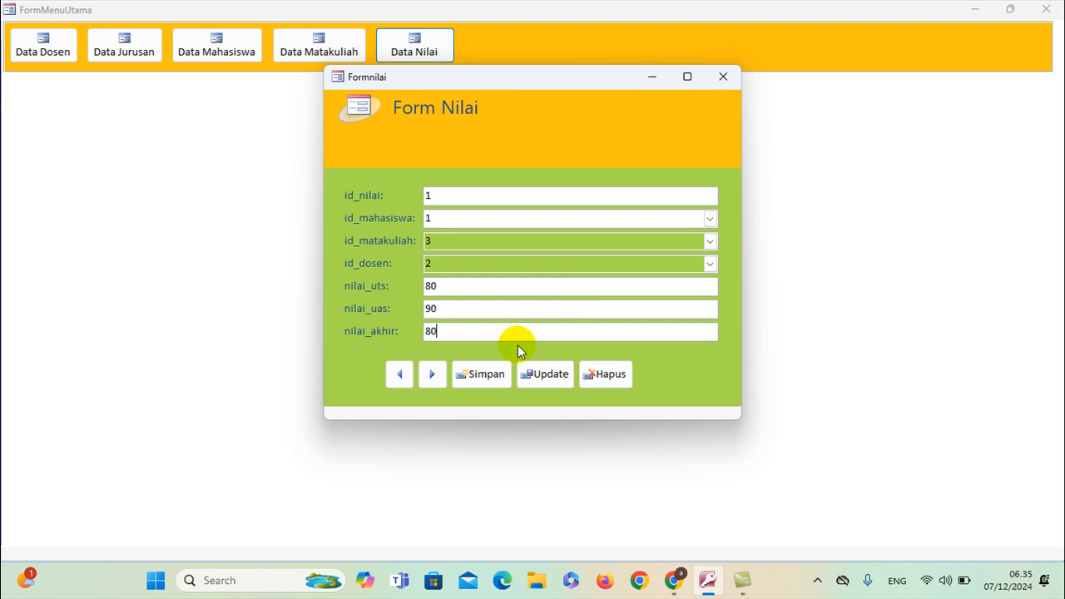
left_click(499, 378)
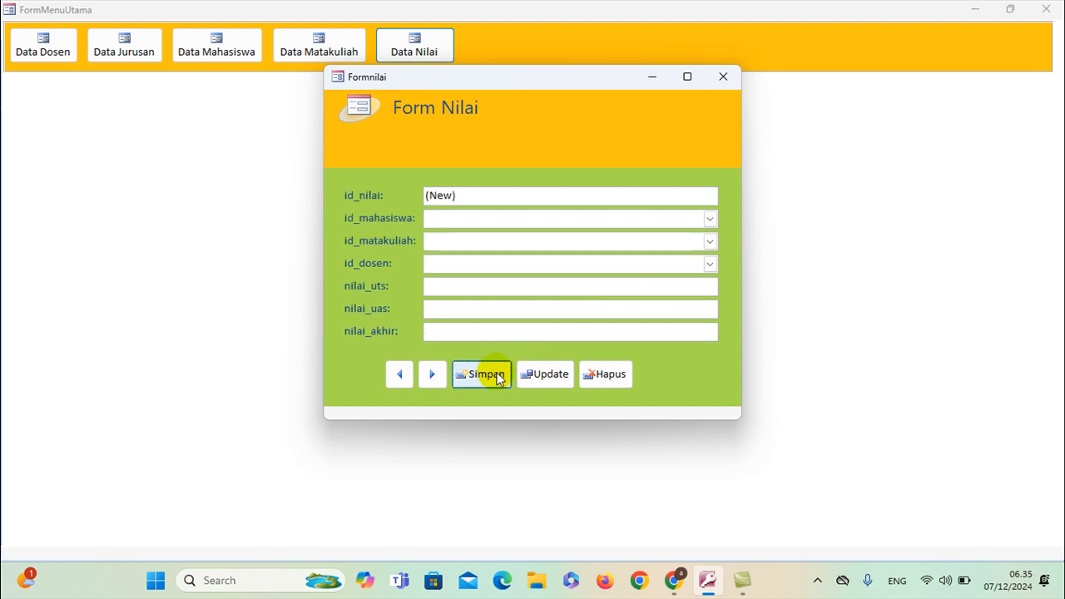
Save a second grade record (student 1, course 4, lecturer 3, scores 90) and close Form Nilai
left_click(602, 218)
left_click(709, 218)
left_click(648, 247)
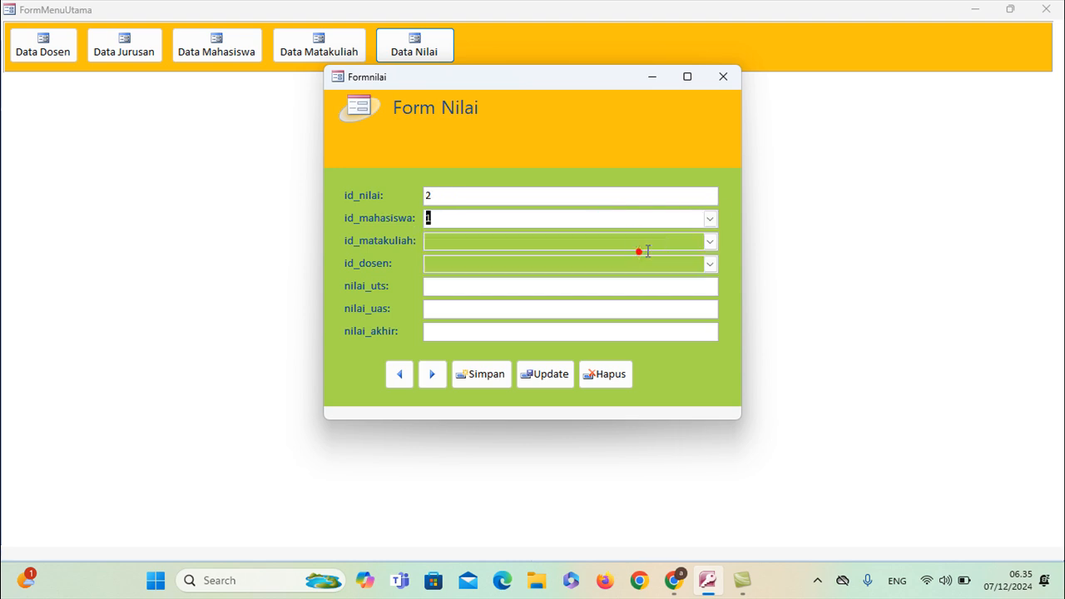
left_click(710, 241)
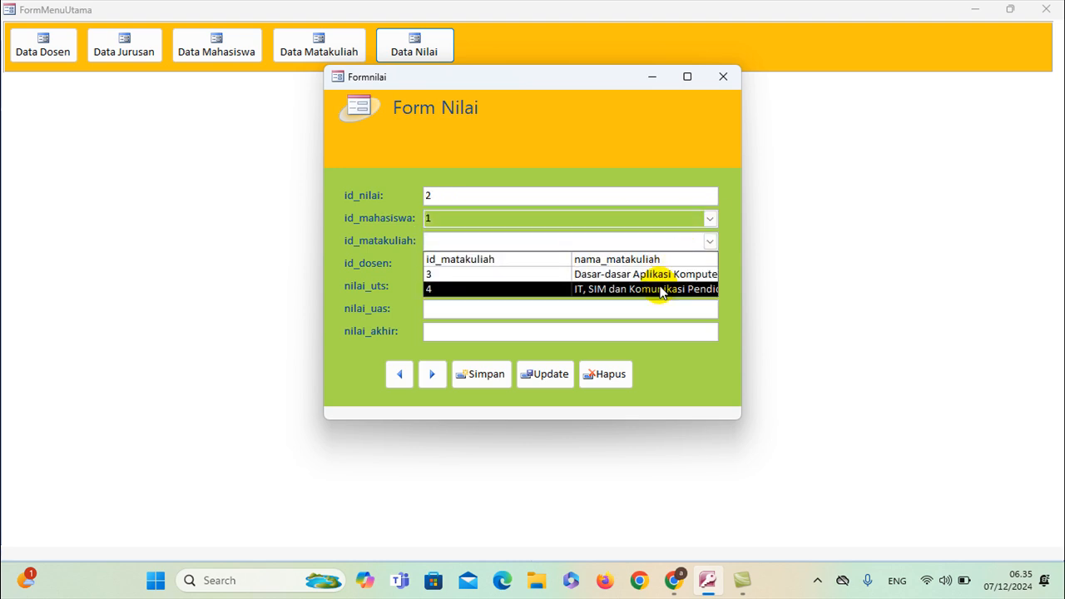
left_click(661, 290)
left_click(703, 264)
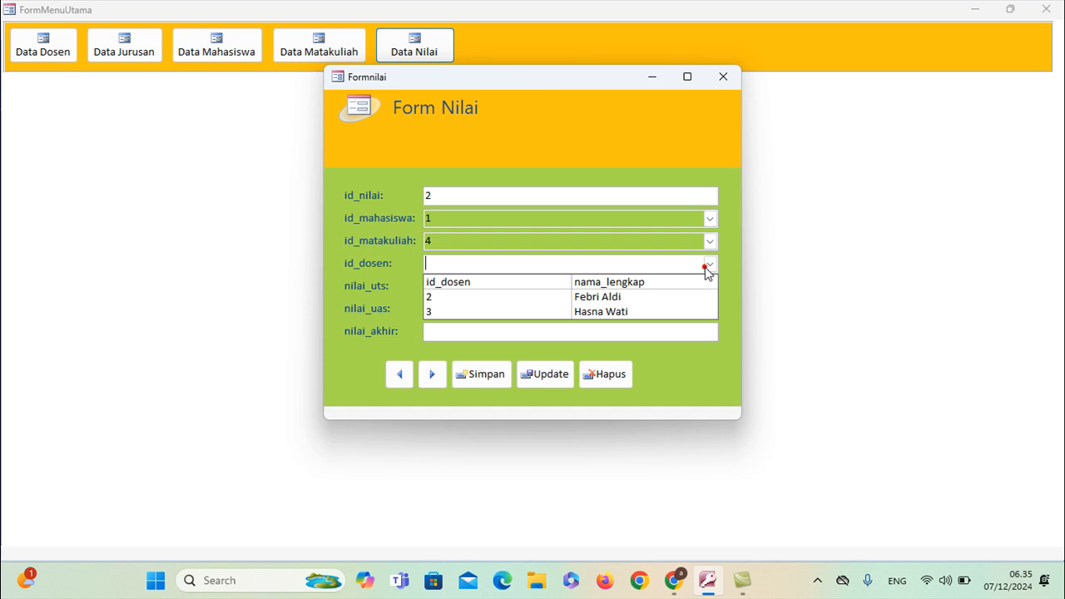
left_click(653, 310)
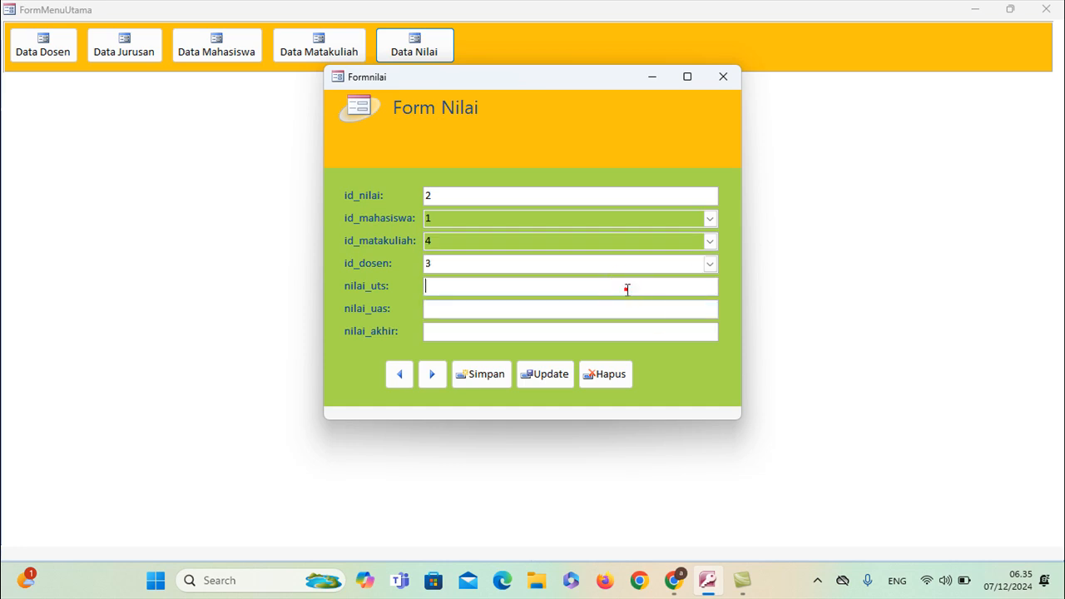
left_click(624, 285)
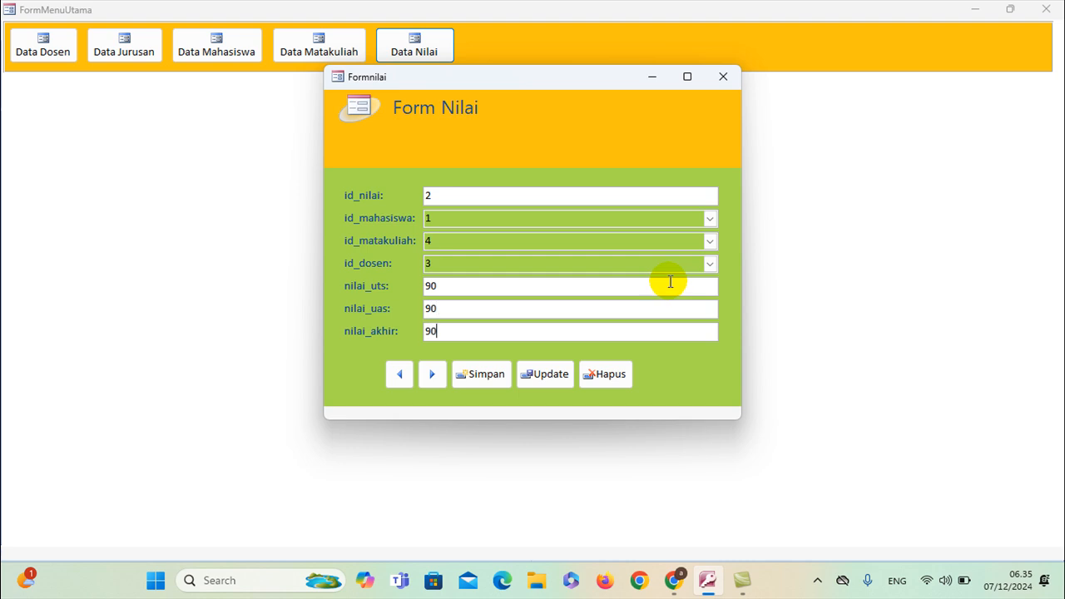
left_click(491, 374)
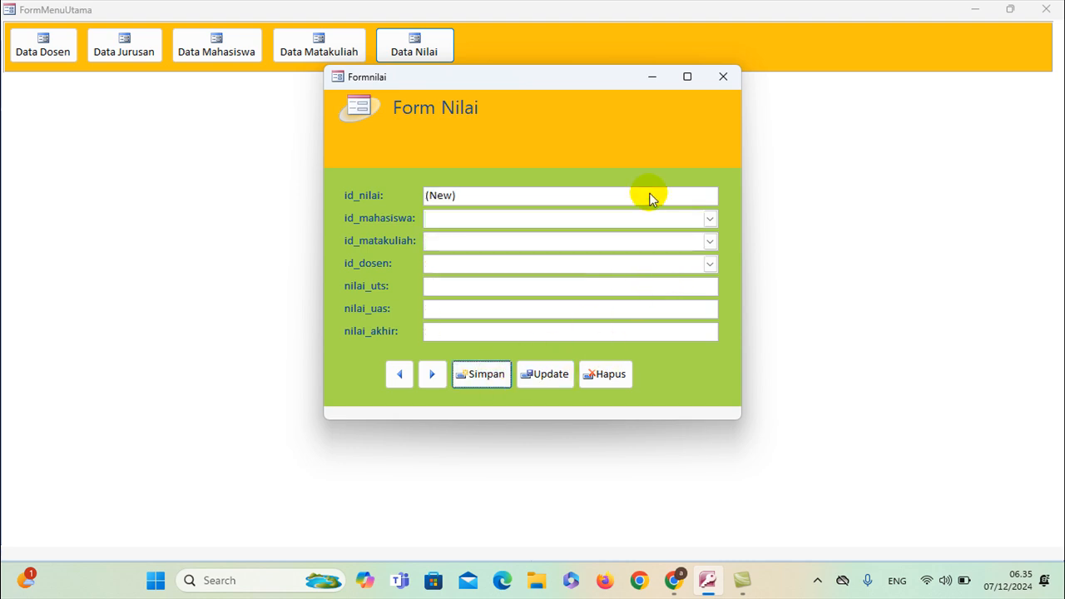
left_click(728, 77)
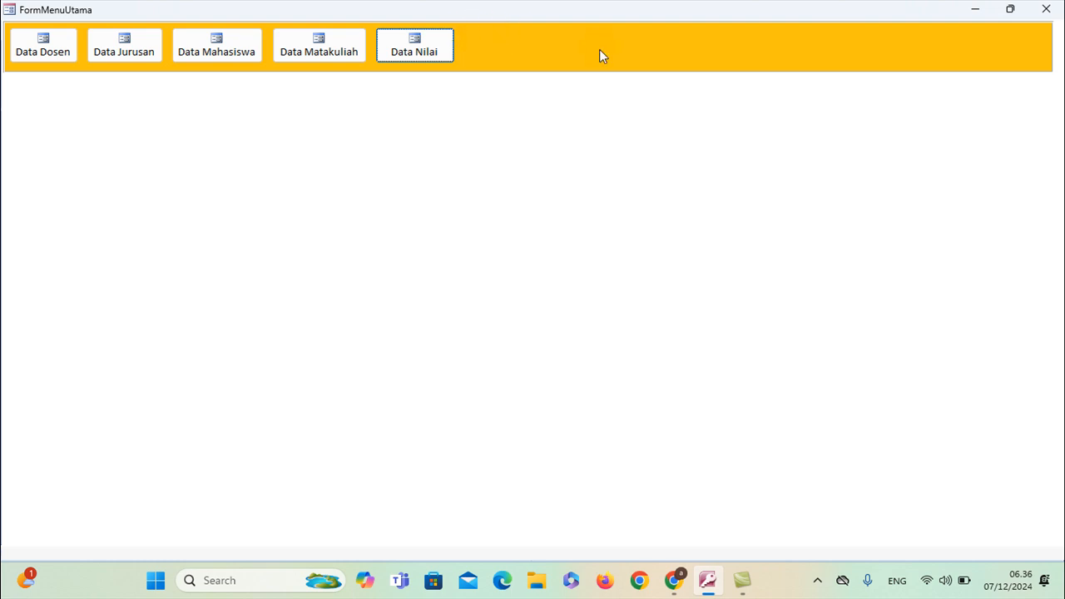
Close FormMenuUtama and start a new query in Design view
left_click(1044, 8)
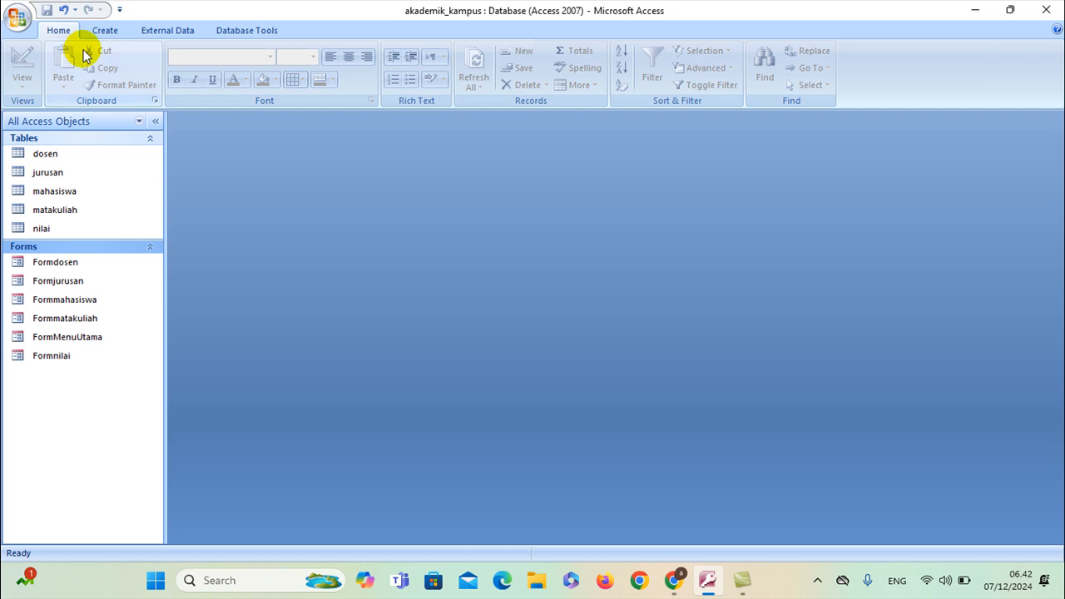
left_click(100, 31)
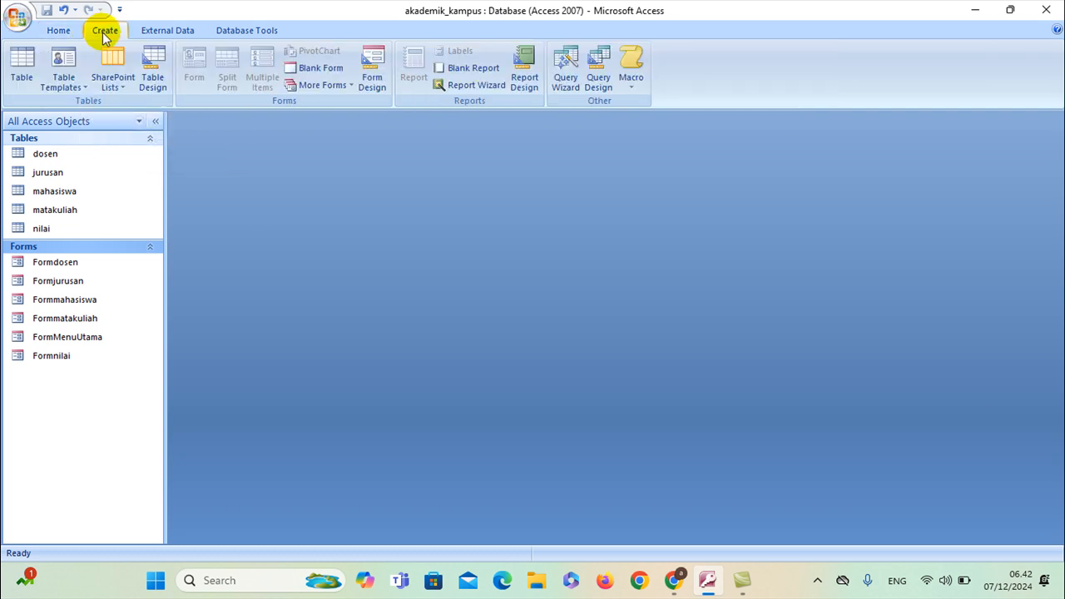
left_click(597, 81)
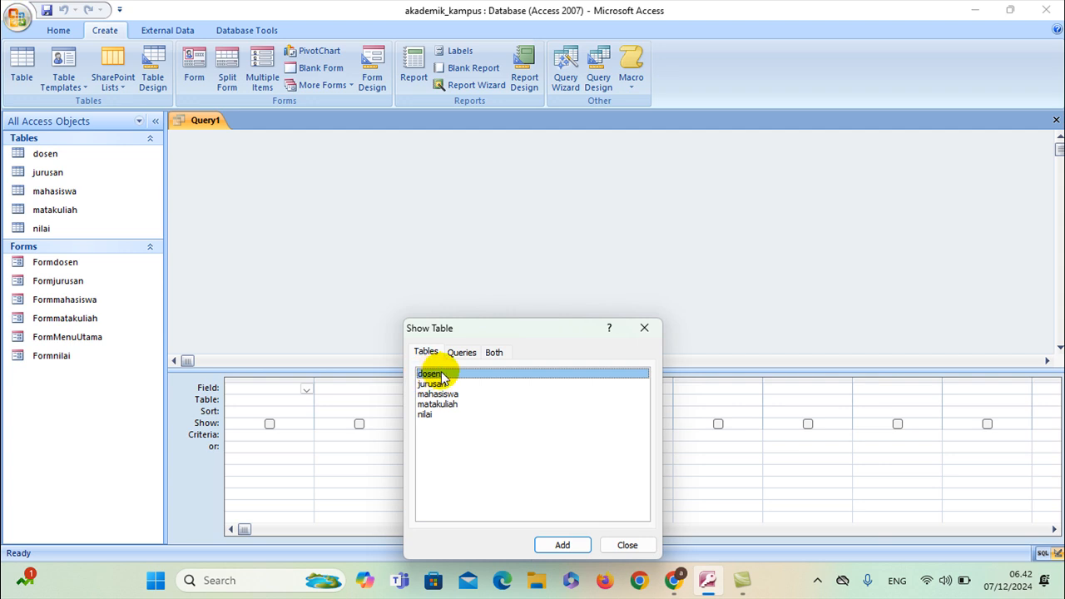
Add the nilai, mahasiswa and matakuliah tables to the query design
left_click(439, 413)
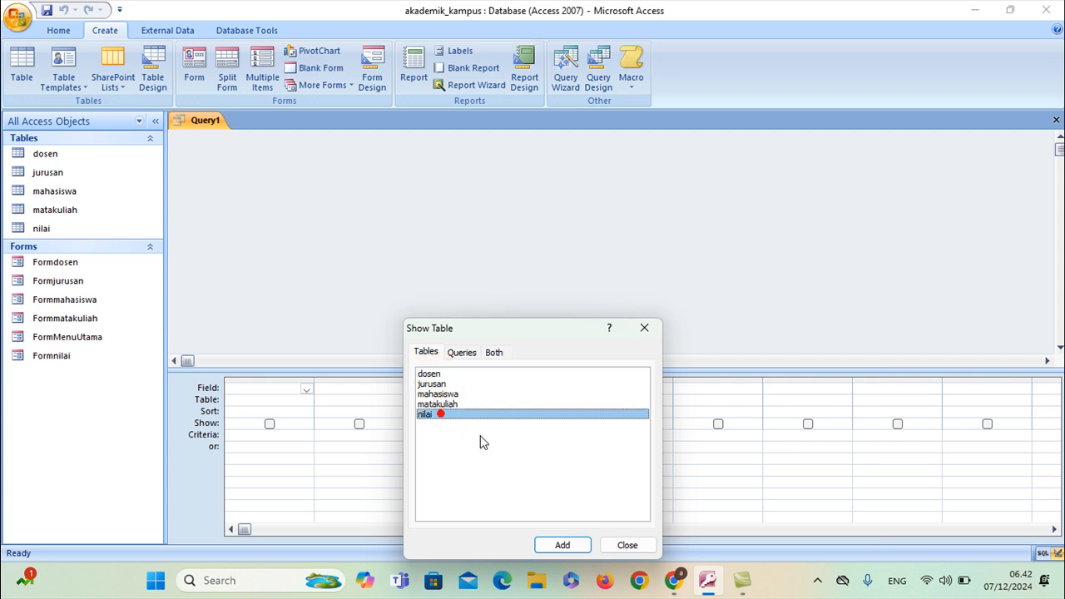
left_click(564, 544)
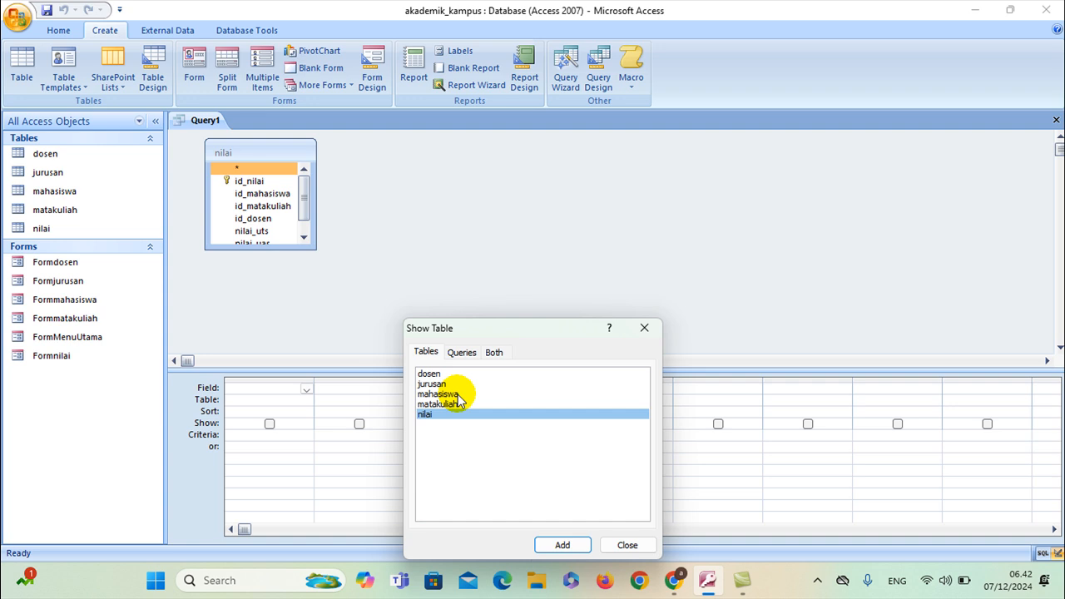
left_click(455, 394)
left_click(562, 545)
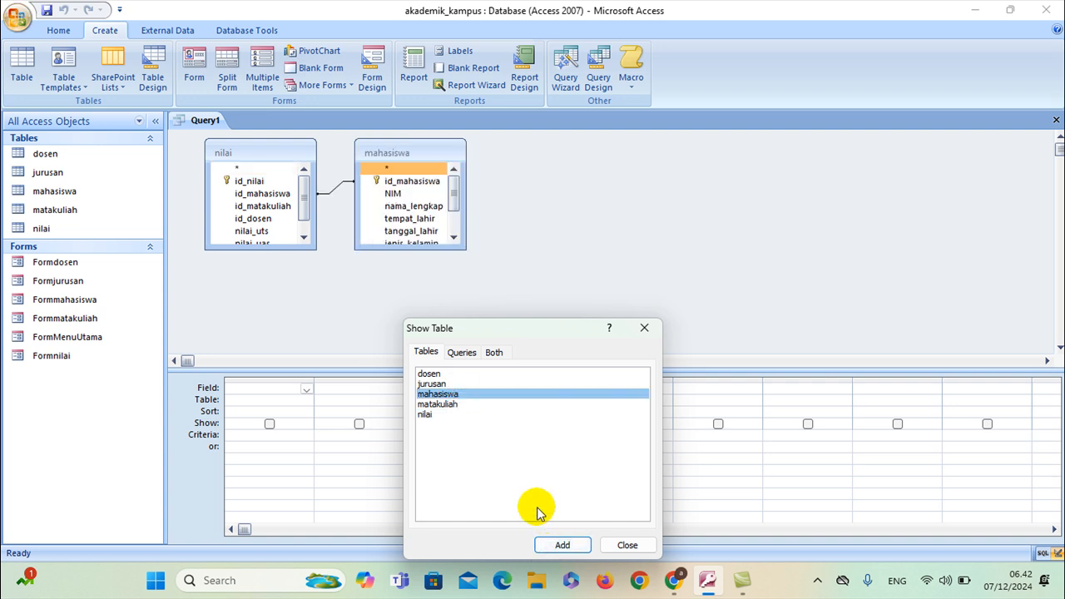
left_click(463, 406)
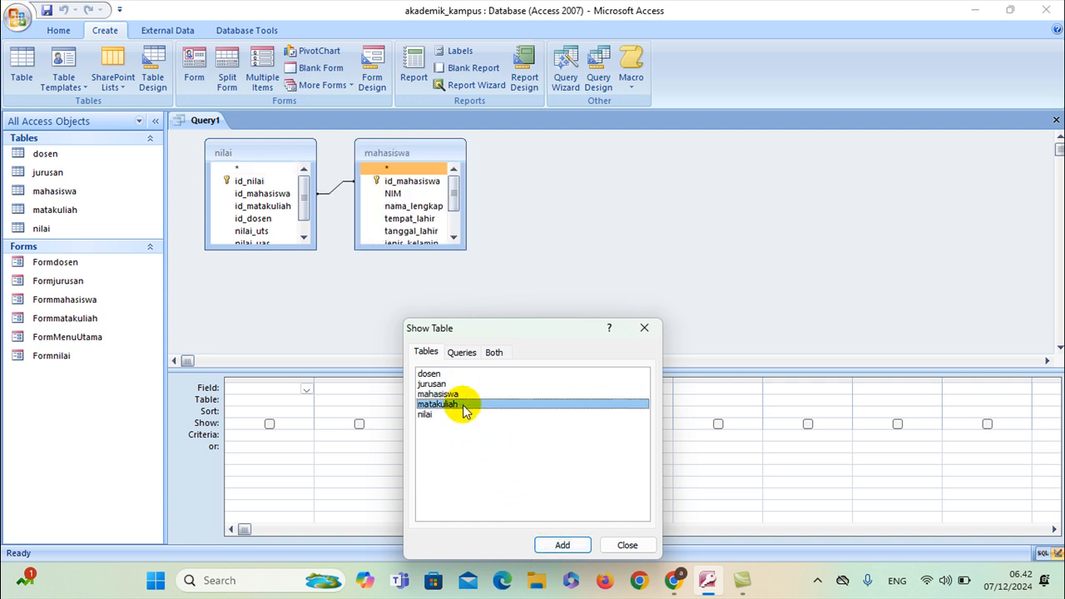
left_click(565, 547)
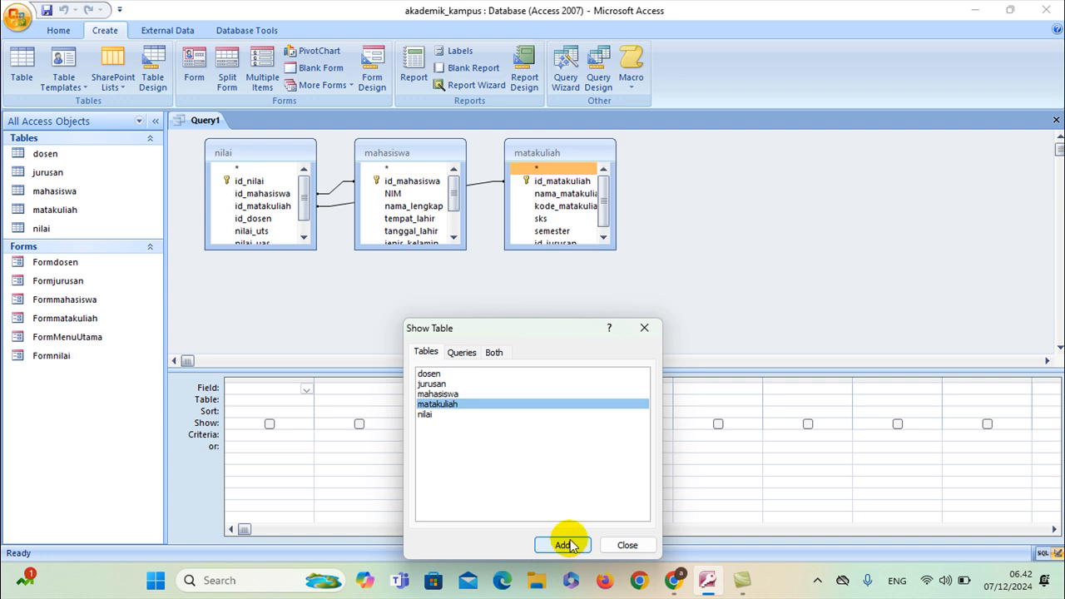
left_click(627, 545)
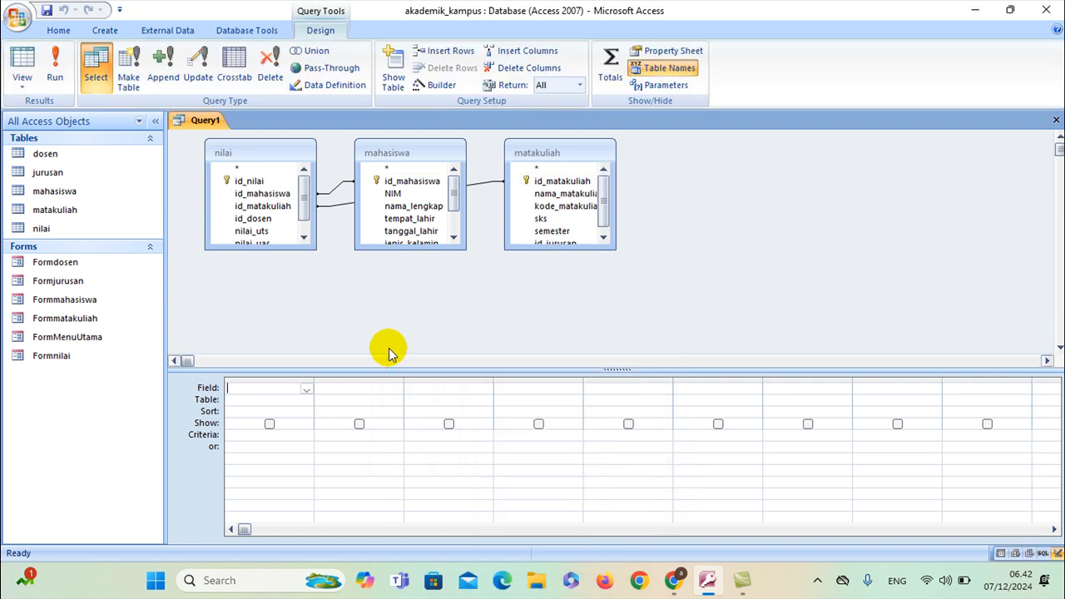
Add id_nilai, NIM, nama_lengkap and nama_matakuliah to the query grid
left_click(255, 182)
double_click(255, 182)
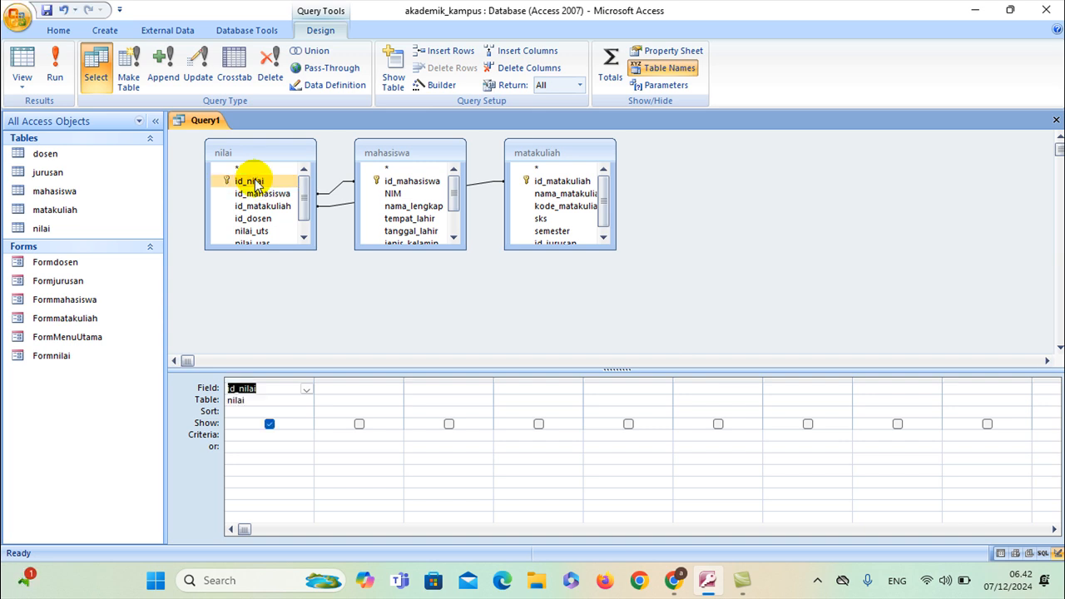
left_click(388, 195)
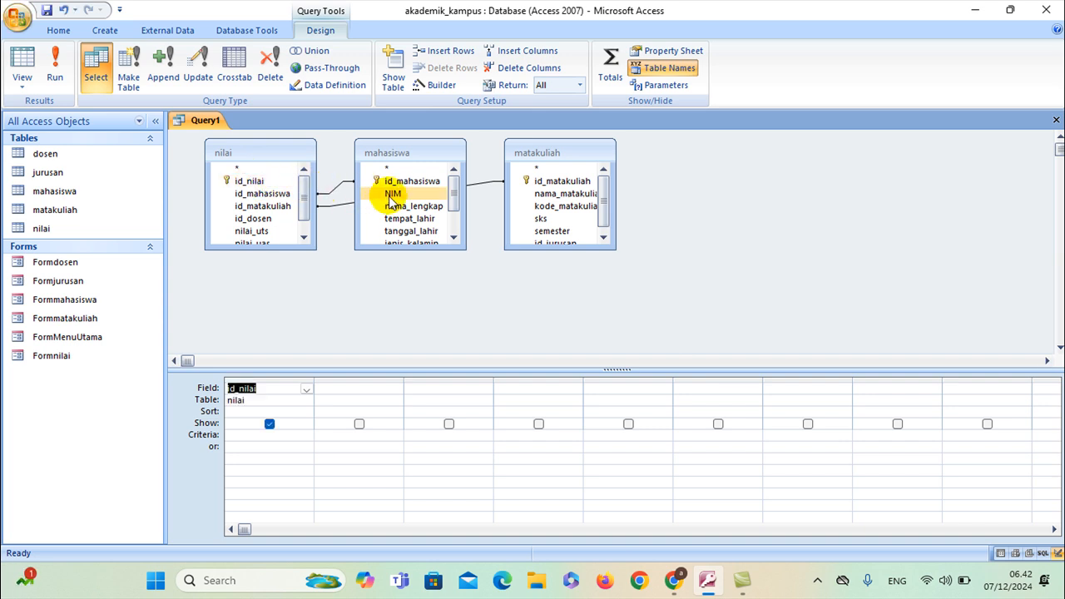
double_click(389, 195)
left_click(398, 207)
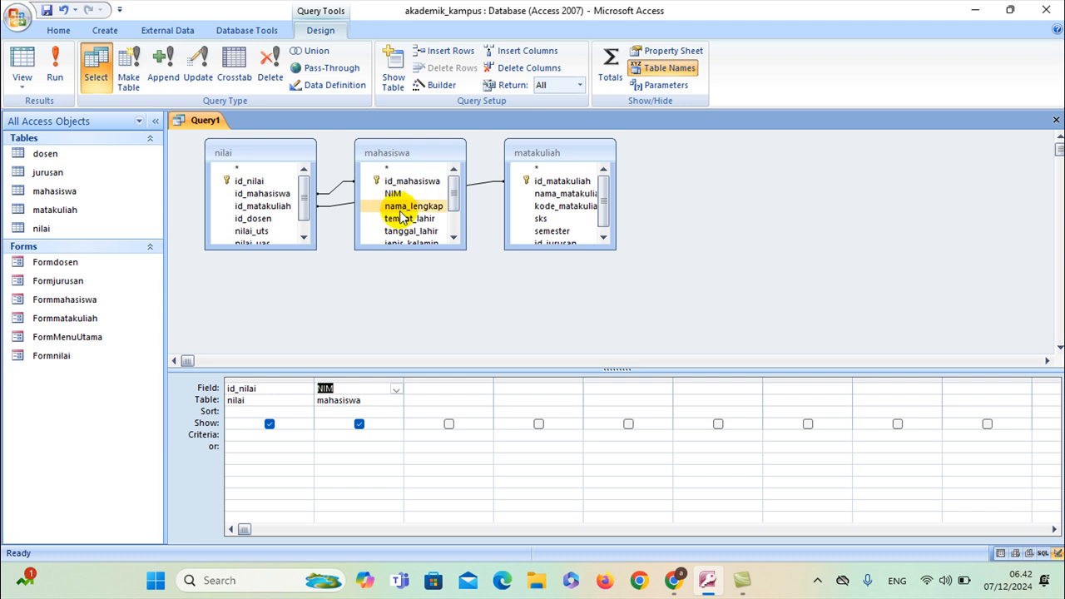
double_click(400, 208)
left_click(542, 232)
left_click(542, 194)
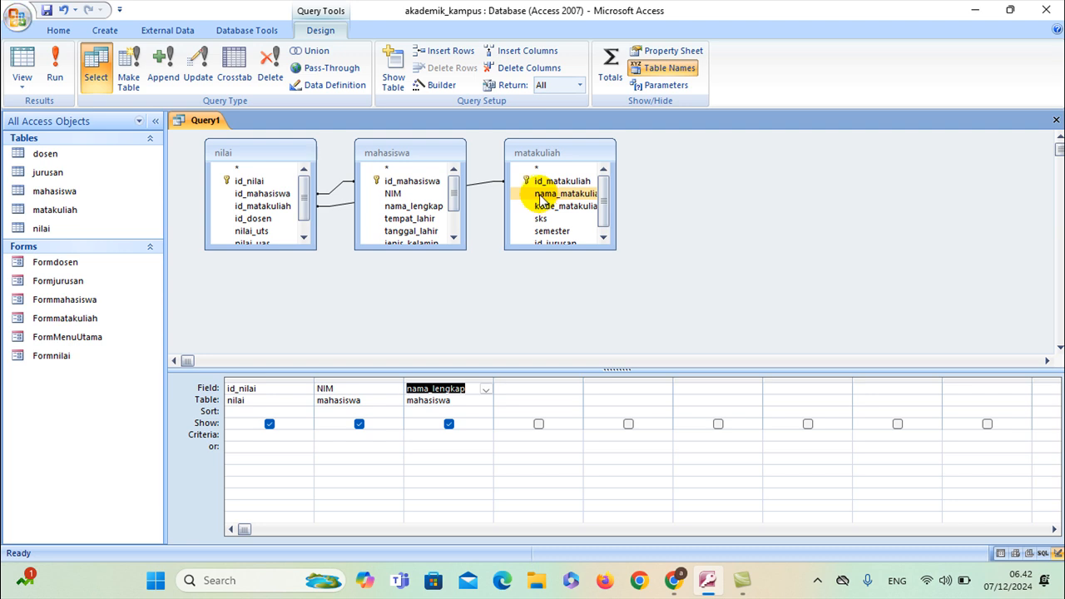
double_click(539, 196)
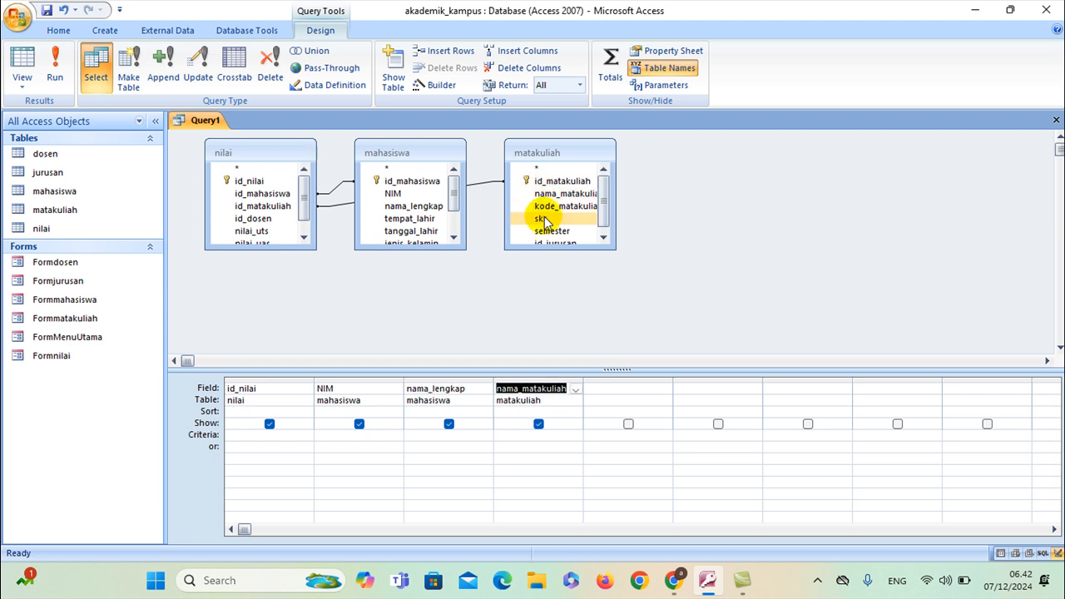
Add sks, semester, nilai_uts, nilai_uas and nilai_akhir to the query grid
left_click(542, 218)
double_click(543, 218)
left_click(543, 232)
double_click(543, 231)
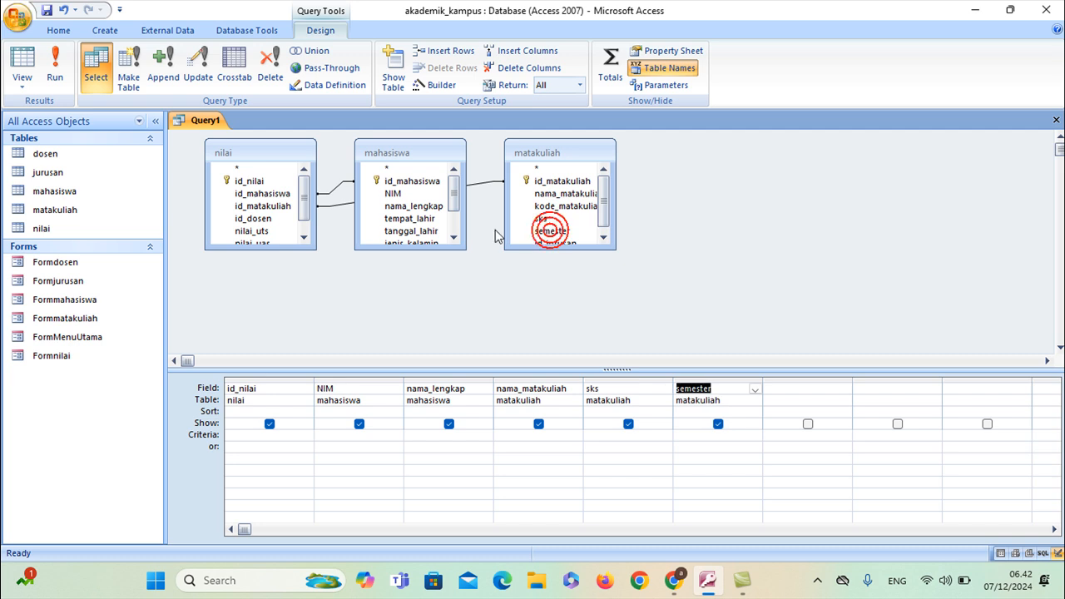
left_click(274, 232)
double_click(275, 232)
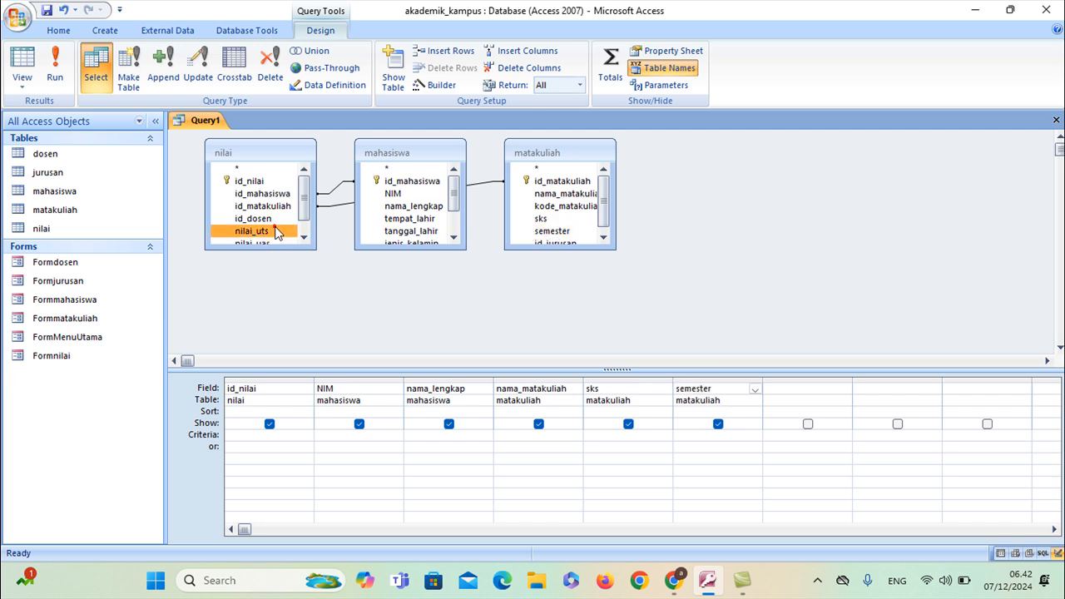
scroll(275, 232, "down", 1)
left_click(283, 226)
double_click(283, 226)
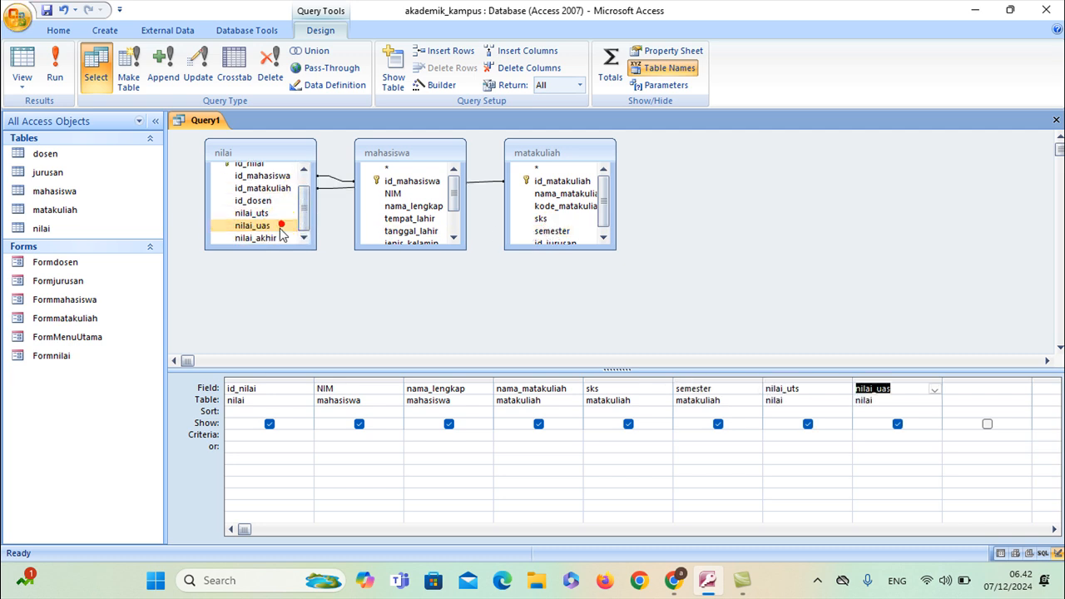
left_click(275, 237)
double_click(275, 237)
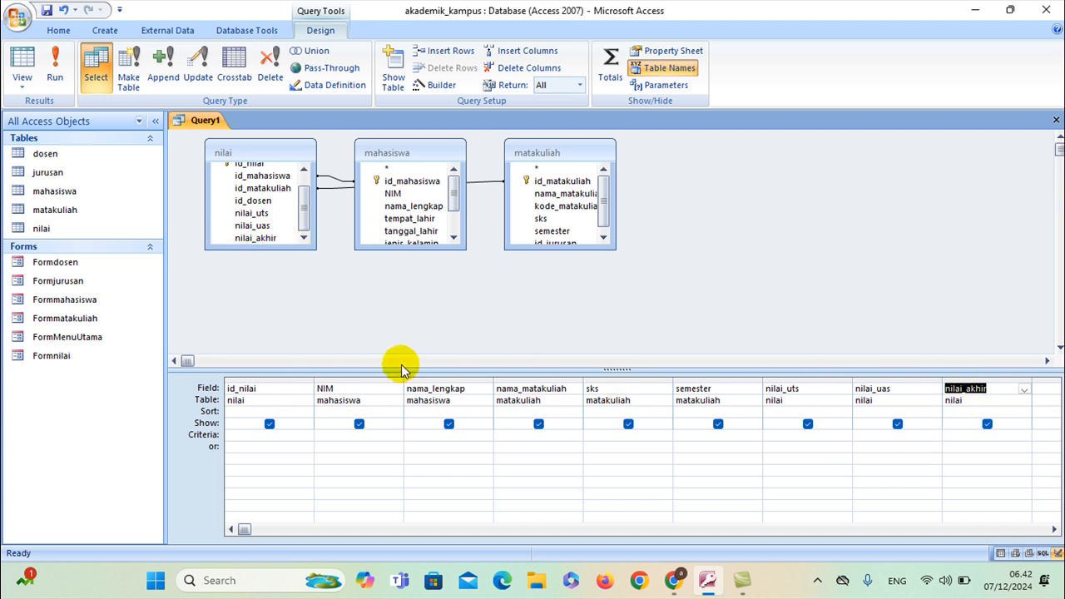
Enlarge the nilai and mahasiswa table boxes to show all their fields
left_click(218, 200)
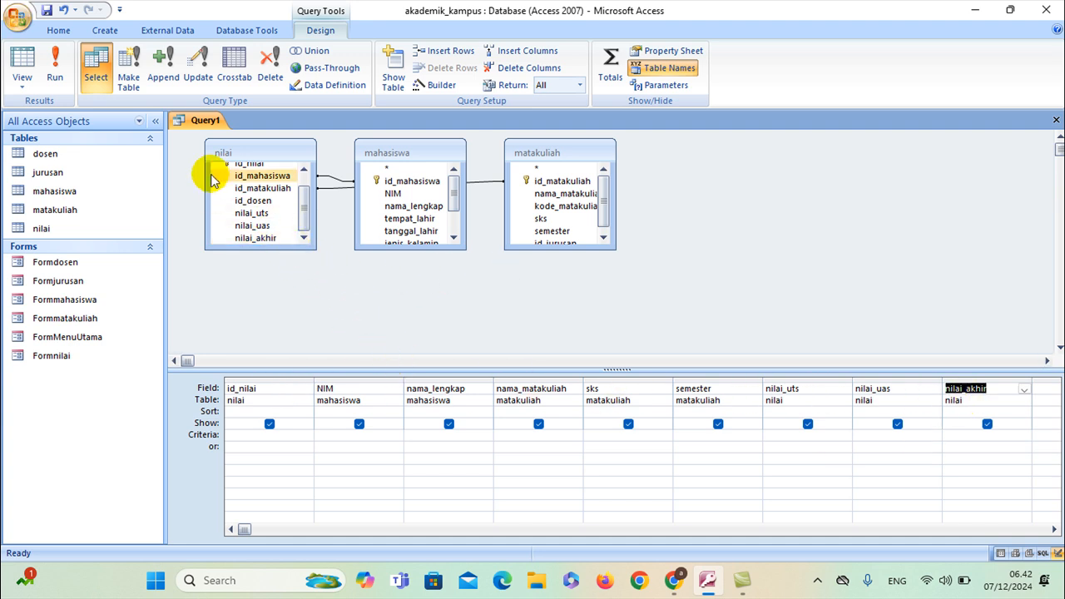
left_click_drag(257, 246, 255, 293)
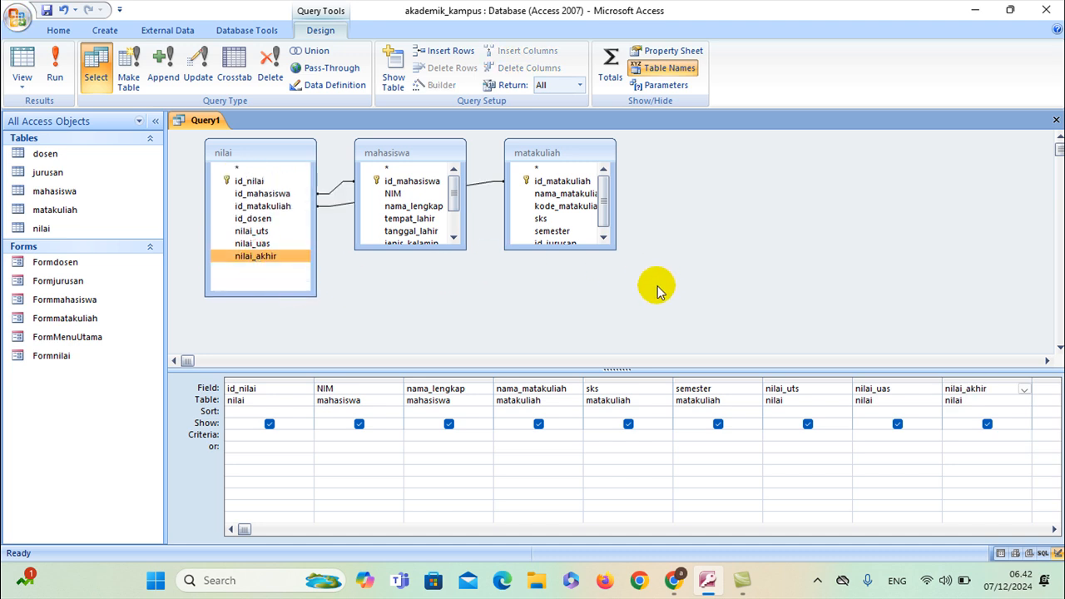
left_click_drag(425, 247, 424, 309)
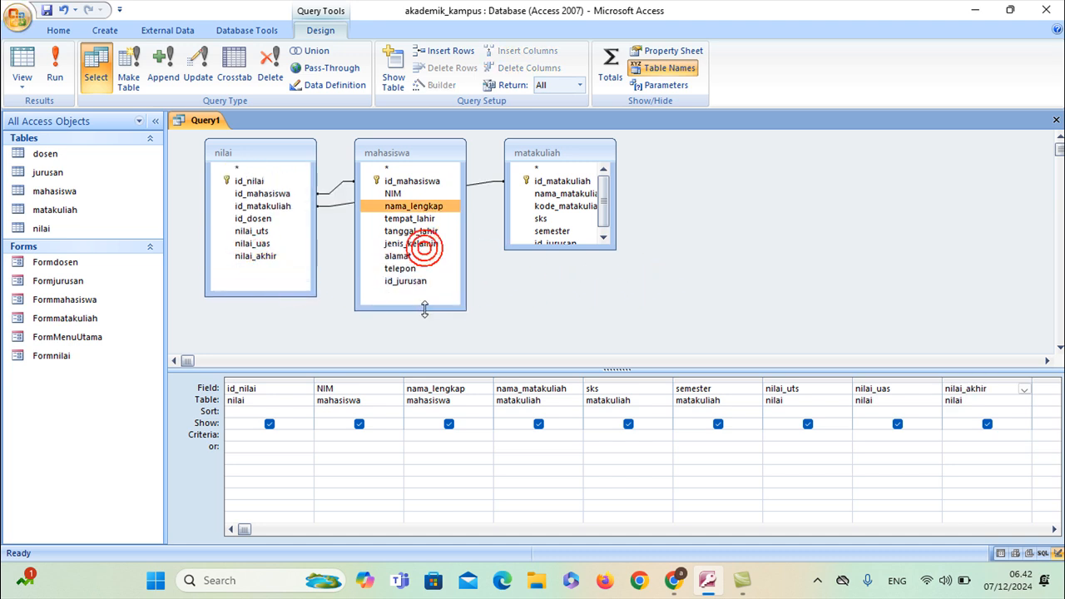
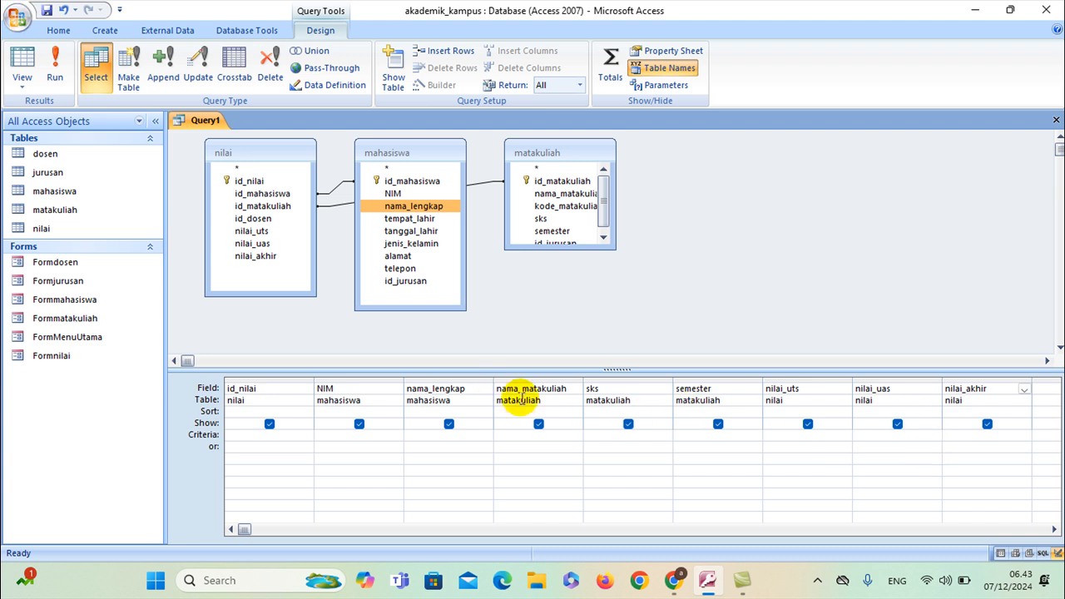
Save the new query as QLaporanNilai
right_click(182, 120)
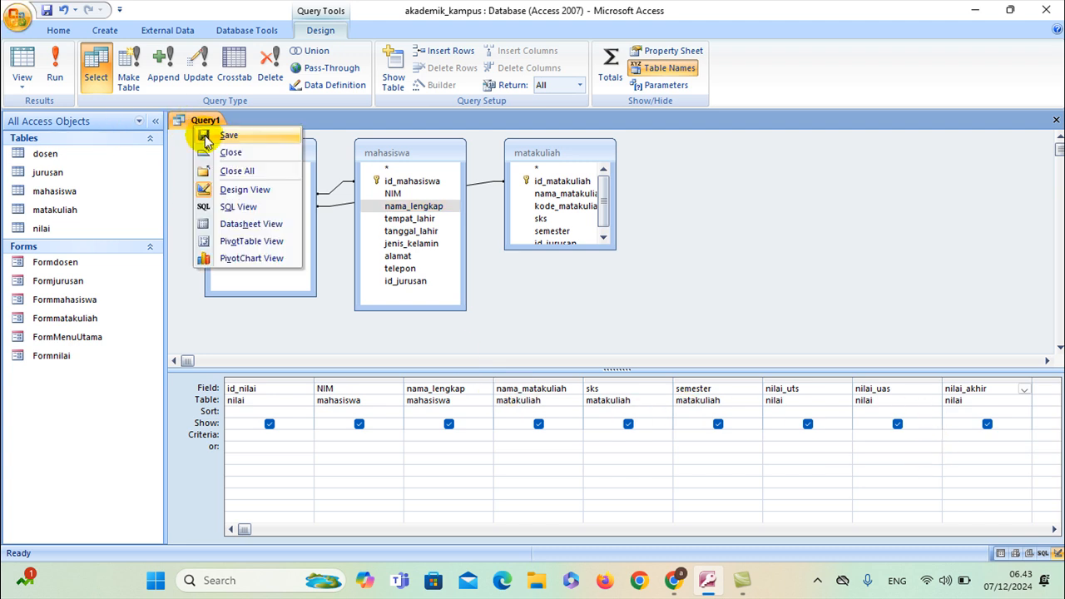
left_click(207, 135)
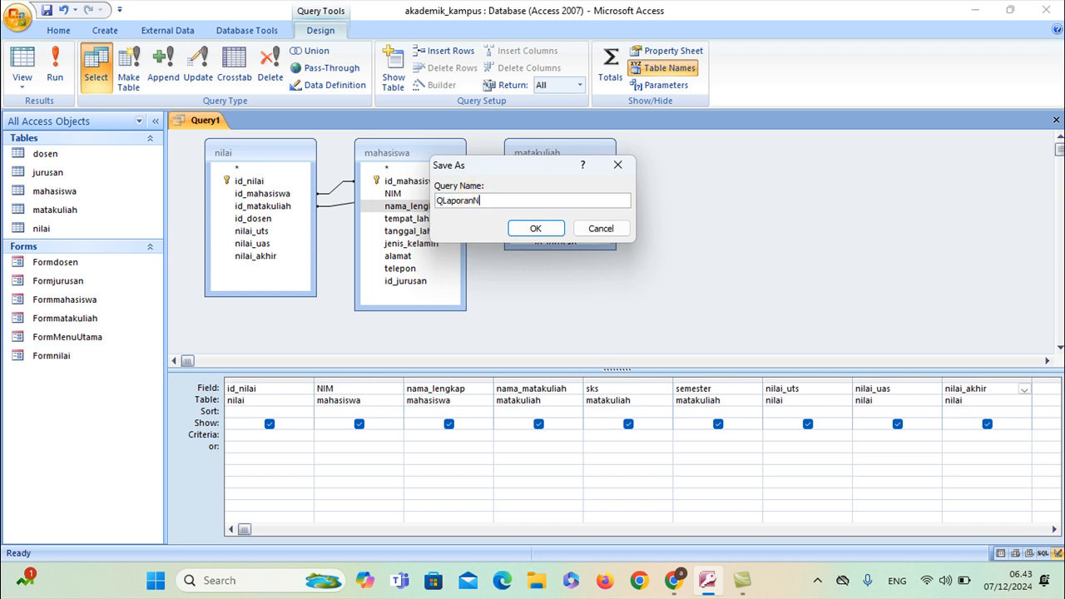
type("QLaporanNilai")
left_click(541, 228)
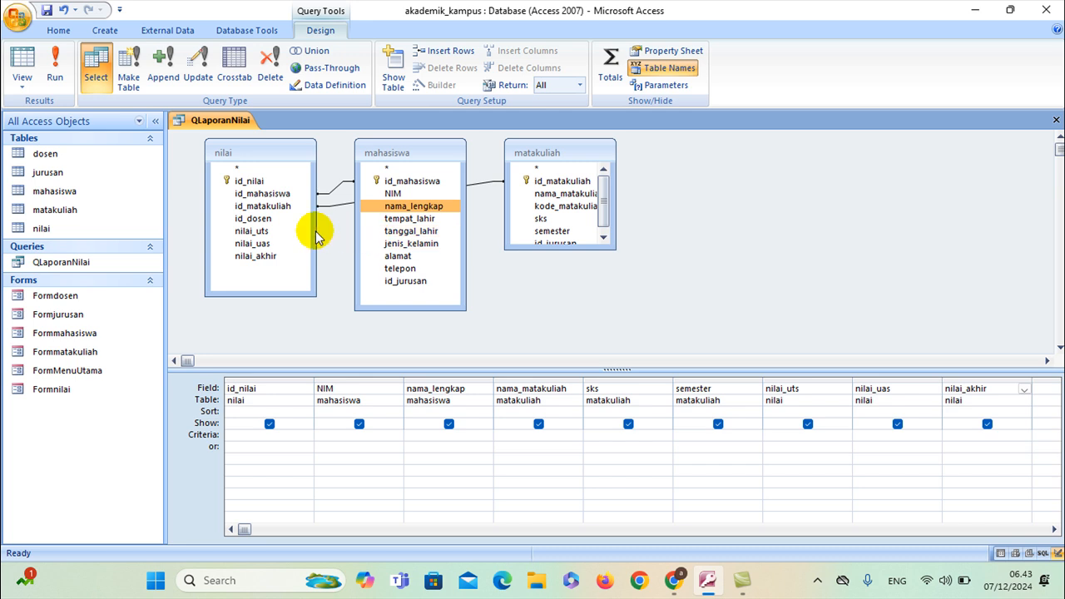
Close the QLaporanNilai query and select the nilai table in the navigation pane
right_click(215, 119)
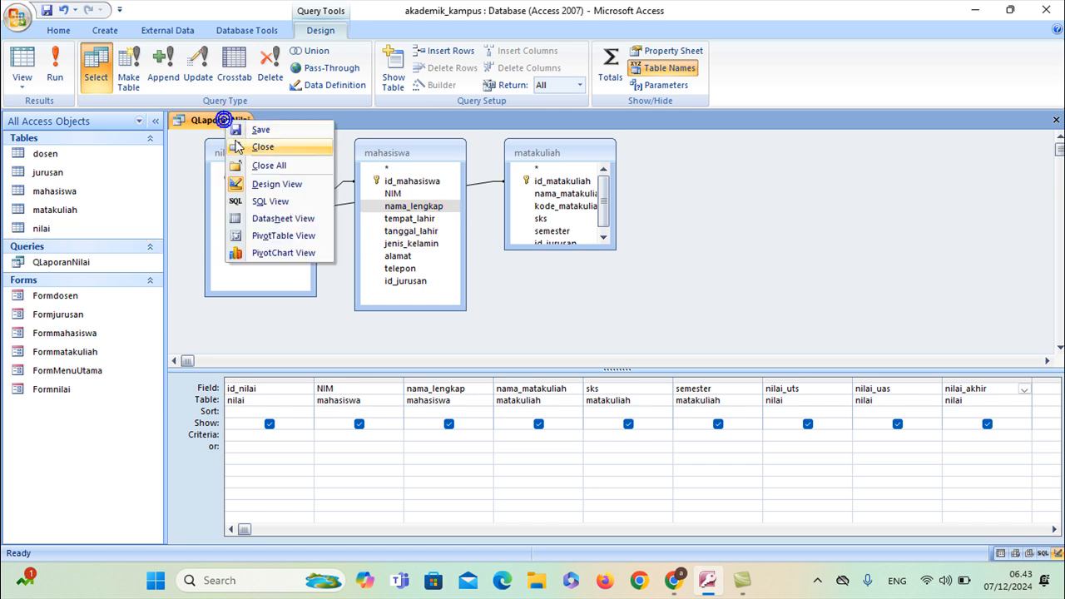
left_click(265, 145)
left_click(97, 228)
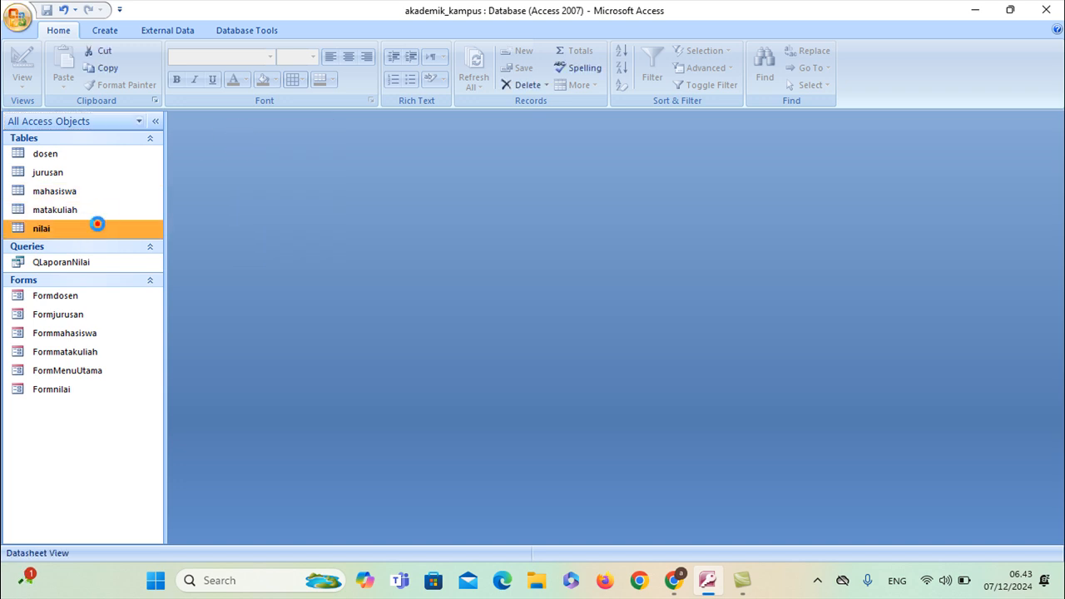
Delete the only record in the nilai table
double_click(97, 226)
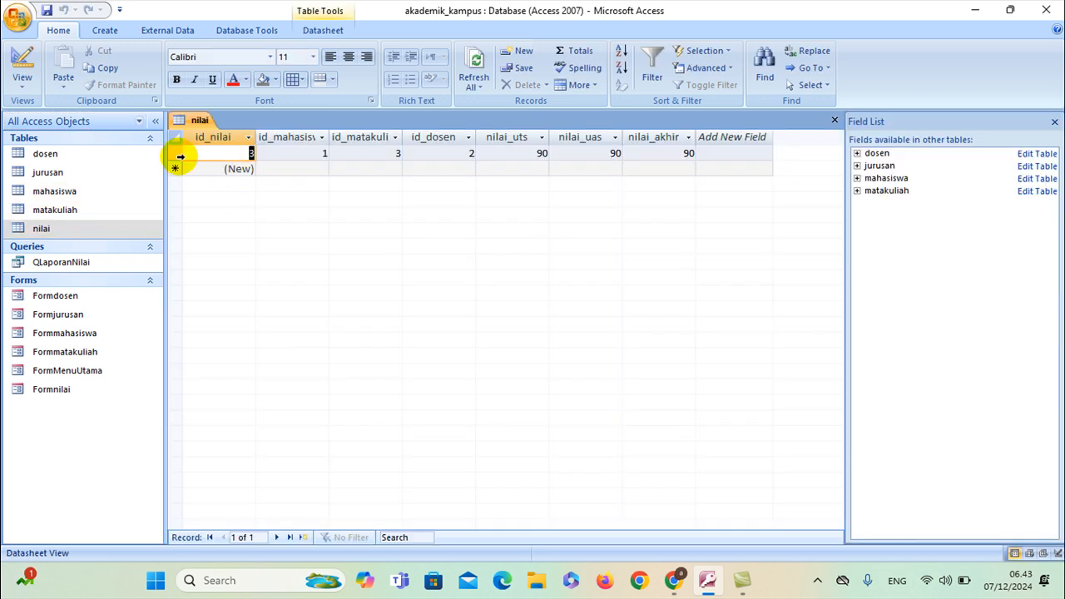
left_click(174, 153)
left_click(506, 85)
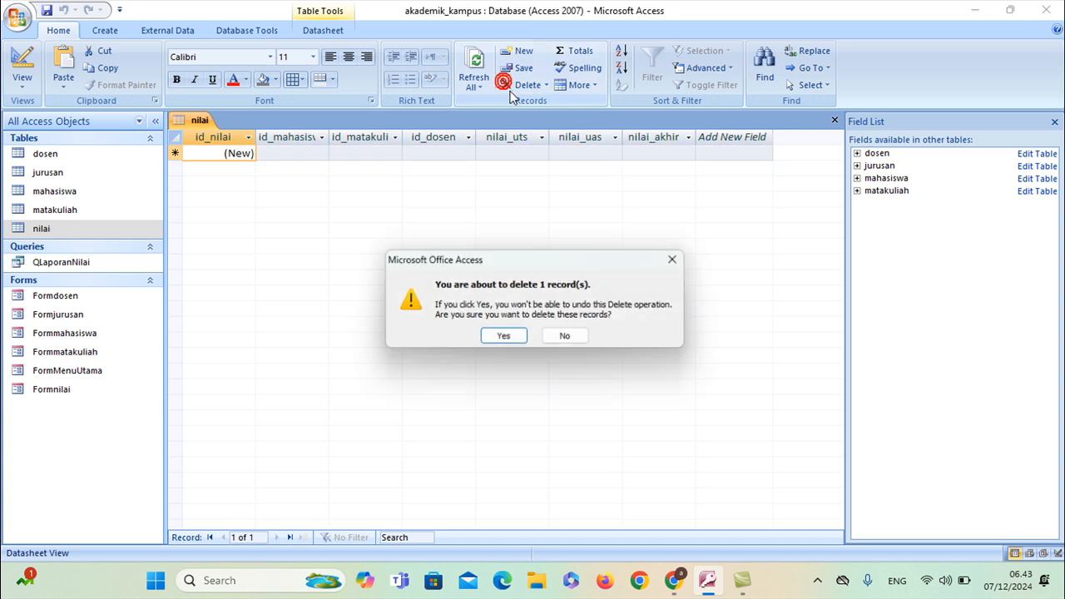
left_click(503, 336)
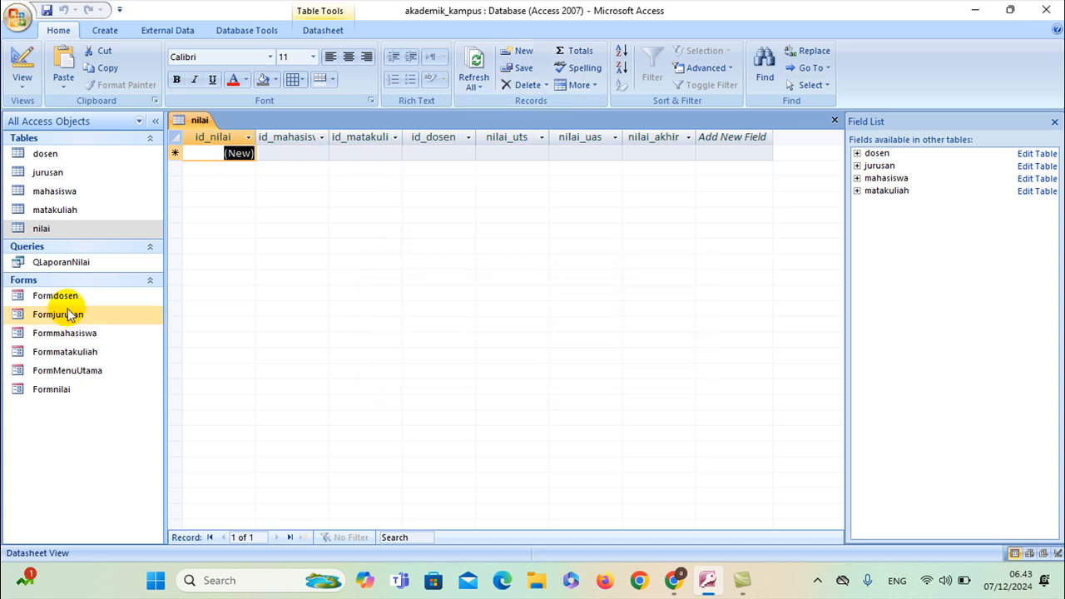
Check the now-empty QLaporanNilai results, then close it and the nilai table
left_click(74, 262)
double_click(74, 262)
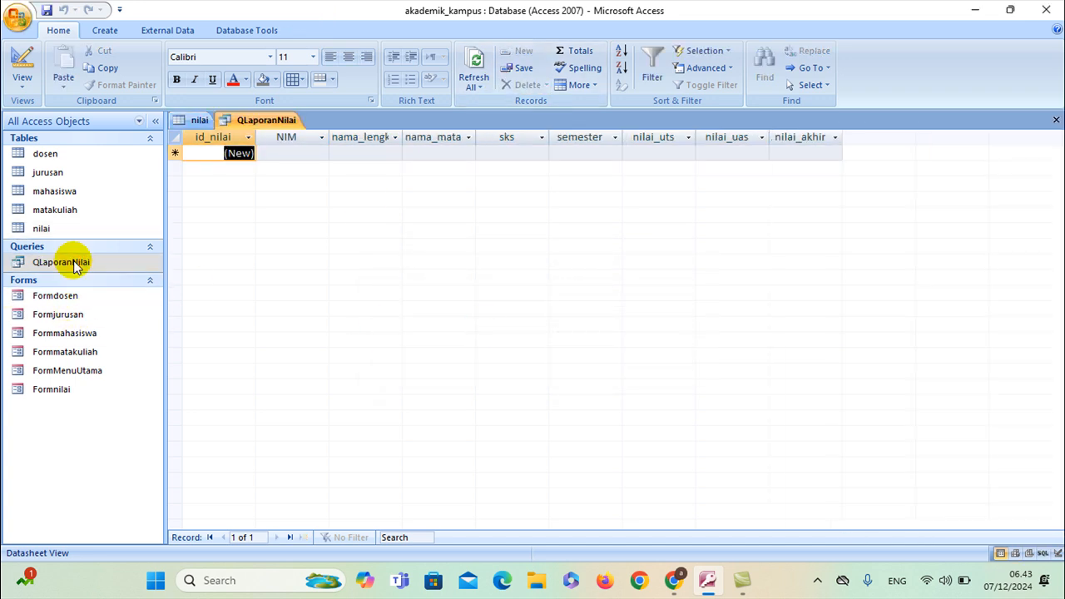
right_click(261, 122)
left_click(274, 146)
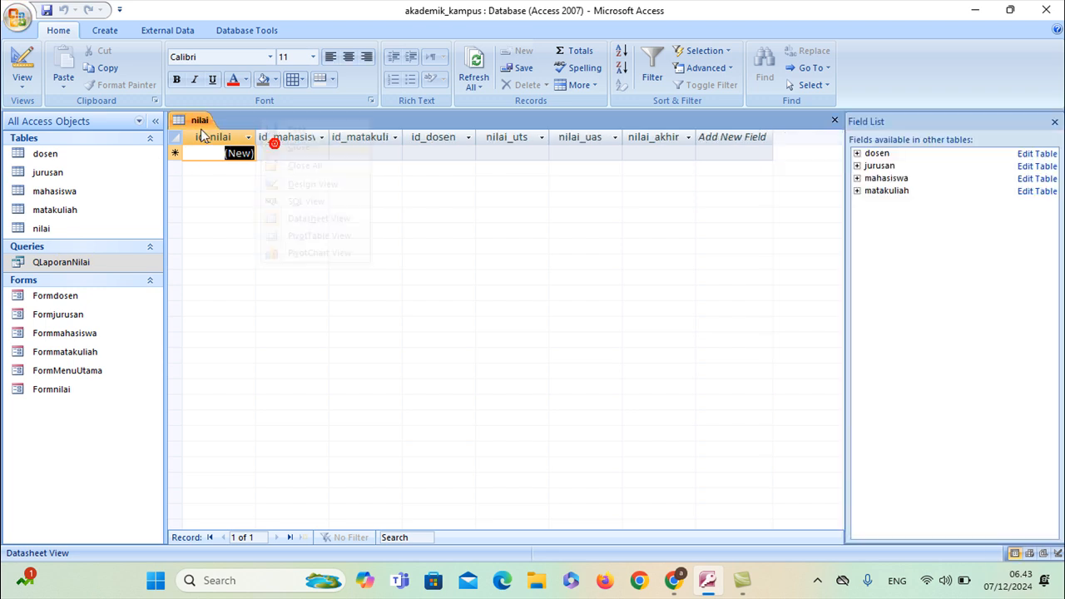
right_click(201, 123)
left_click(236, 155)
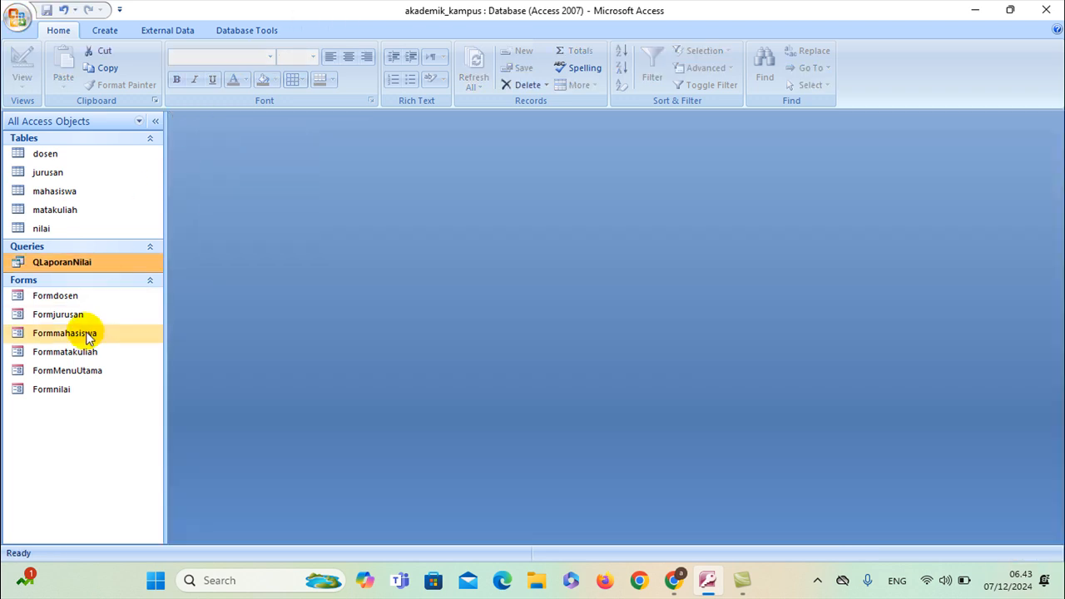
In Form Nilai, choose student 1, course 3 and lecturer 2 for a new grade record
double_click(93, 372)
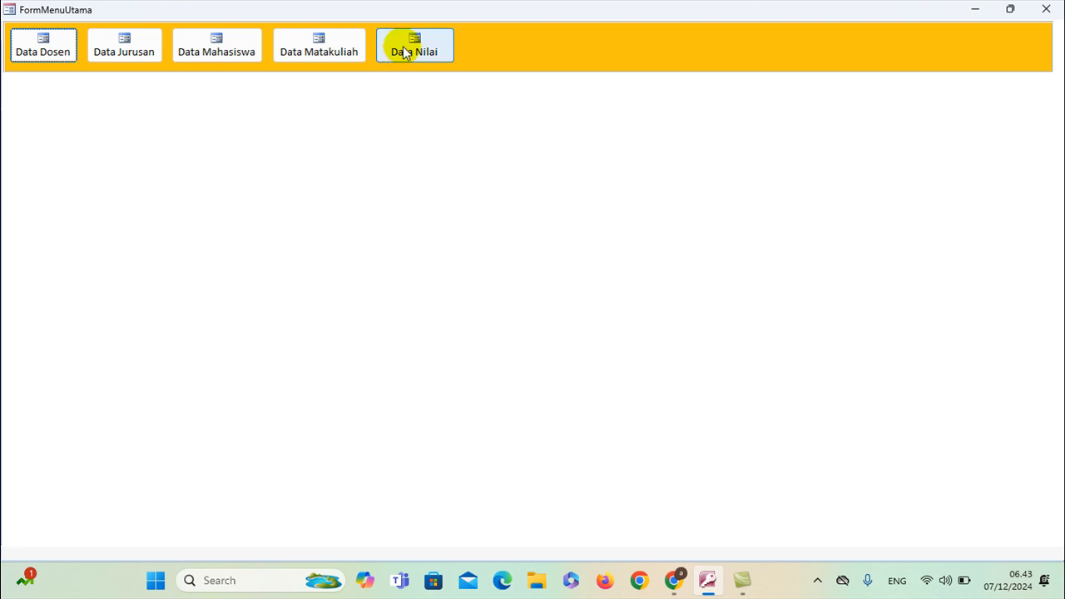
left_click(405, 51)
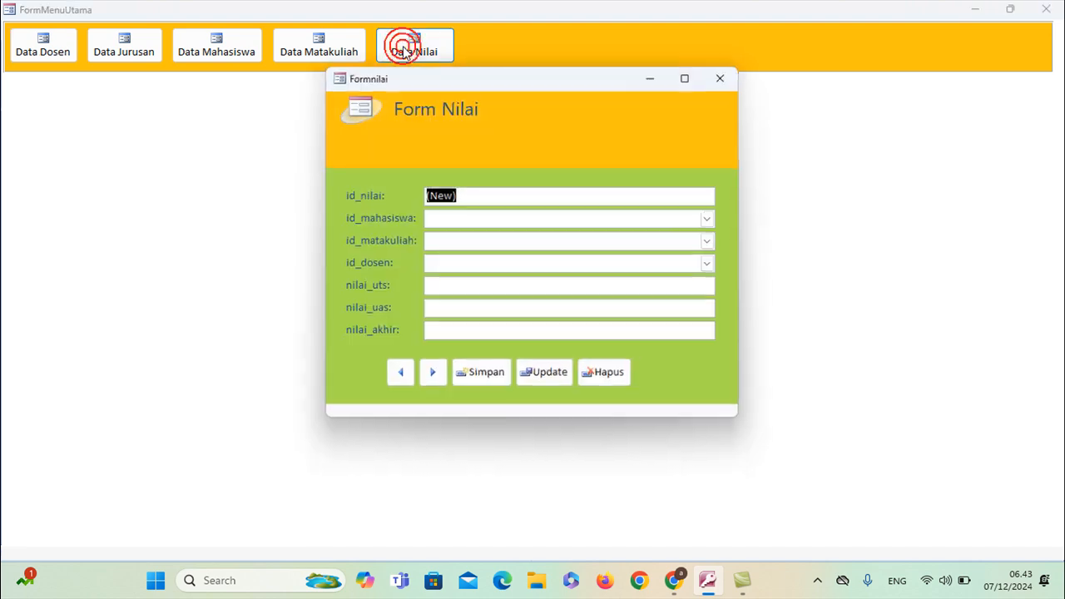
left_click(709, 219)
left_click(670, 252)
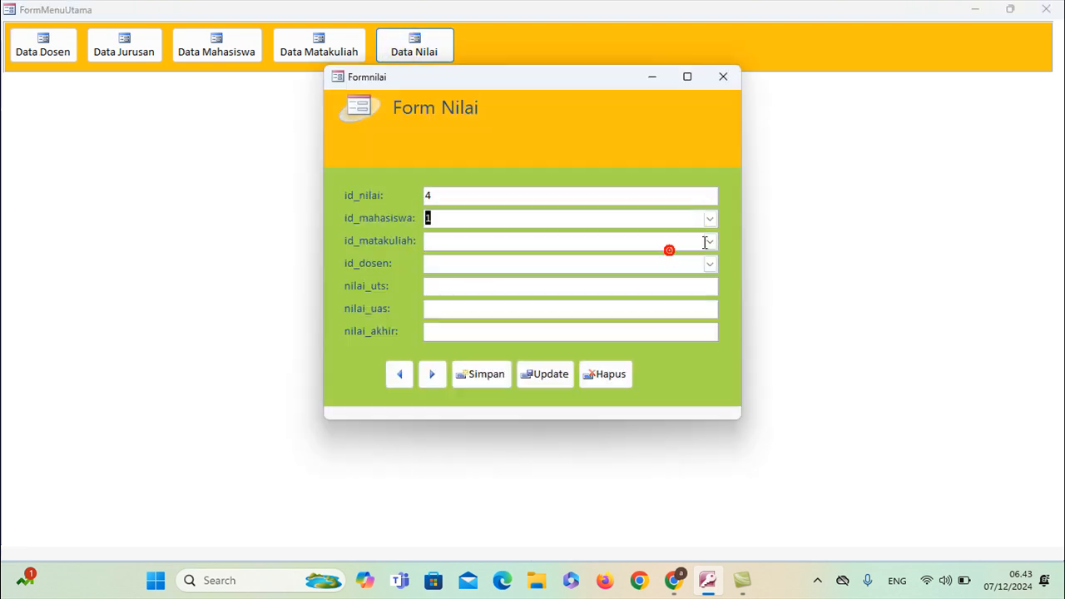
left_click(705, 241)
left_click(660, 274)
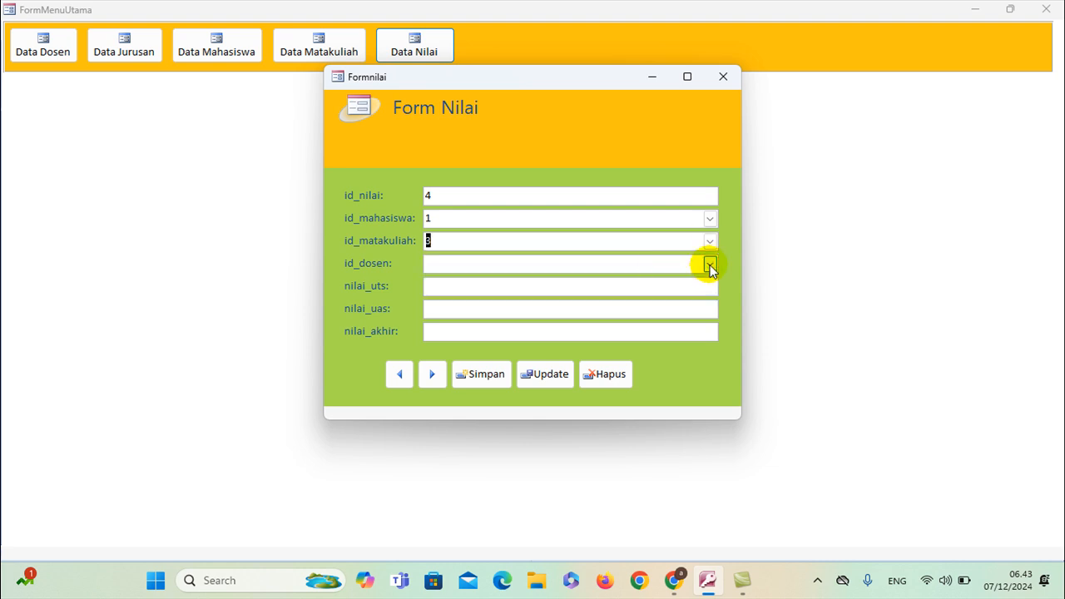
left_click(709, 266)
left_click(672, 294)
Enter scores of 90, save the record with Simpan, and close both forms
left_click(671, 293)
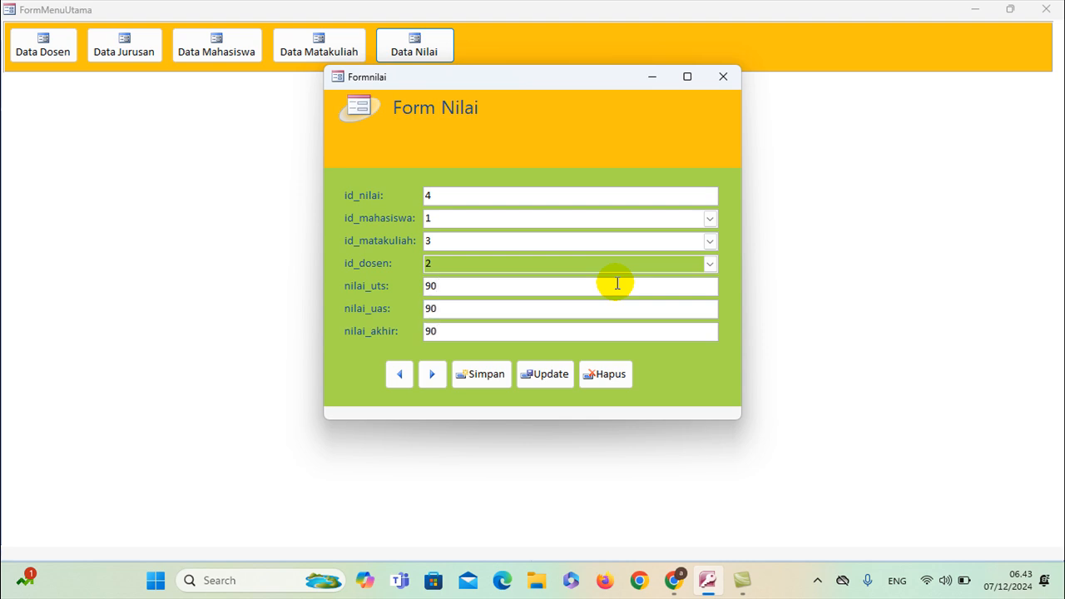
left_click(503, 376)
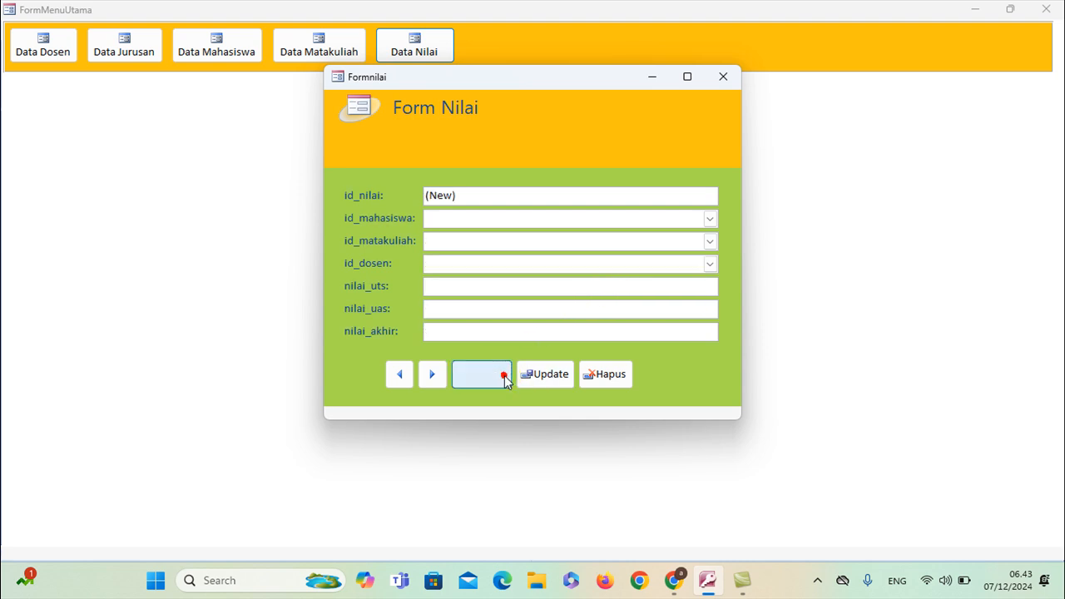
left_click(718, 78)
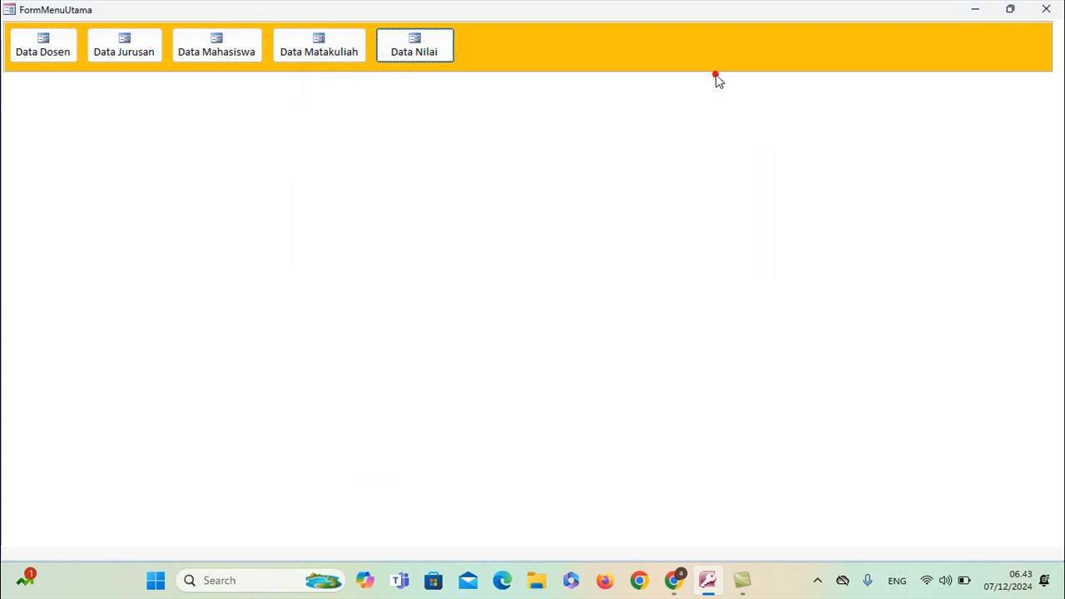
left_click(1041, 8)
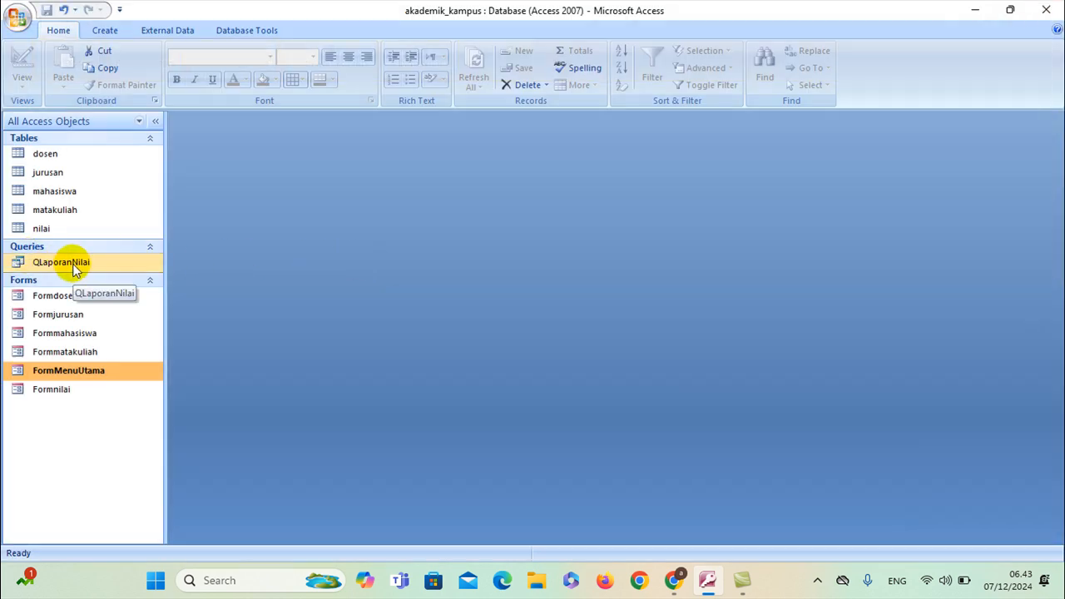
Open QLaporanNilai and widen the NIM, nama_lengkap and nama_matakuliah columns
double_click(73, 264)
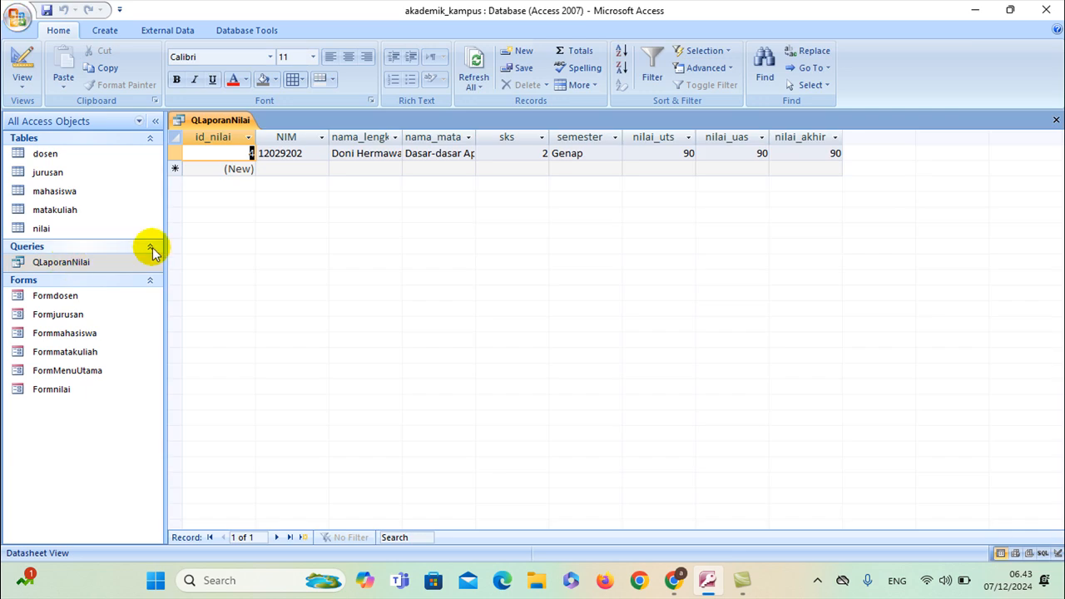
left_click_drag(330, 137, 348, 137)
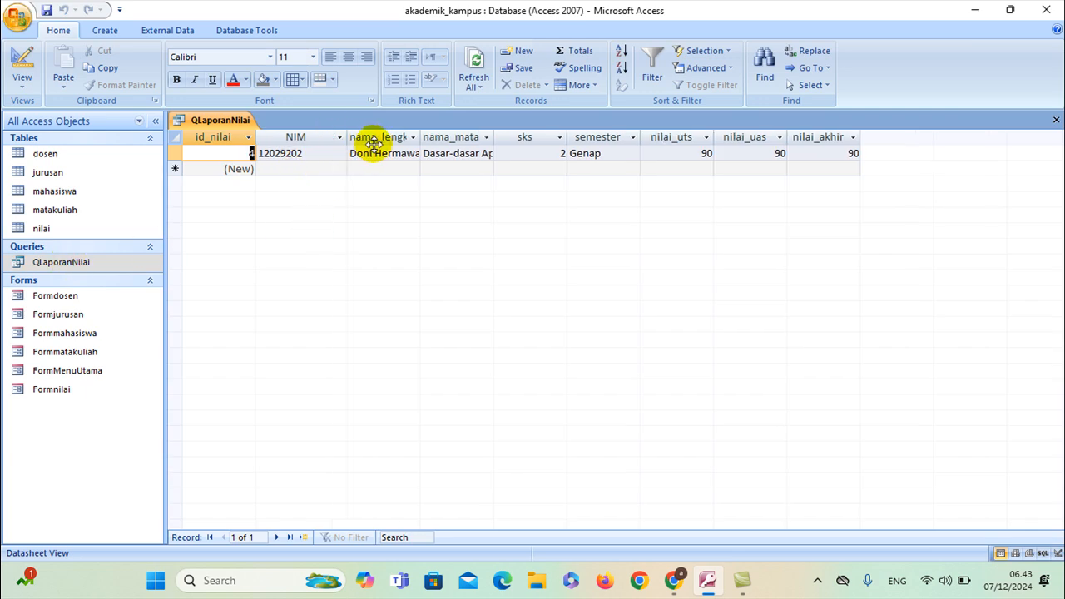
left_click_drag(487, 146, 483, 145)
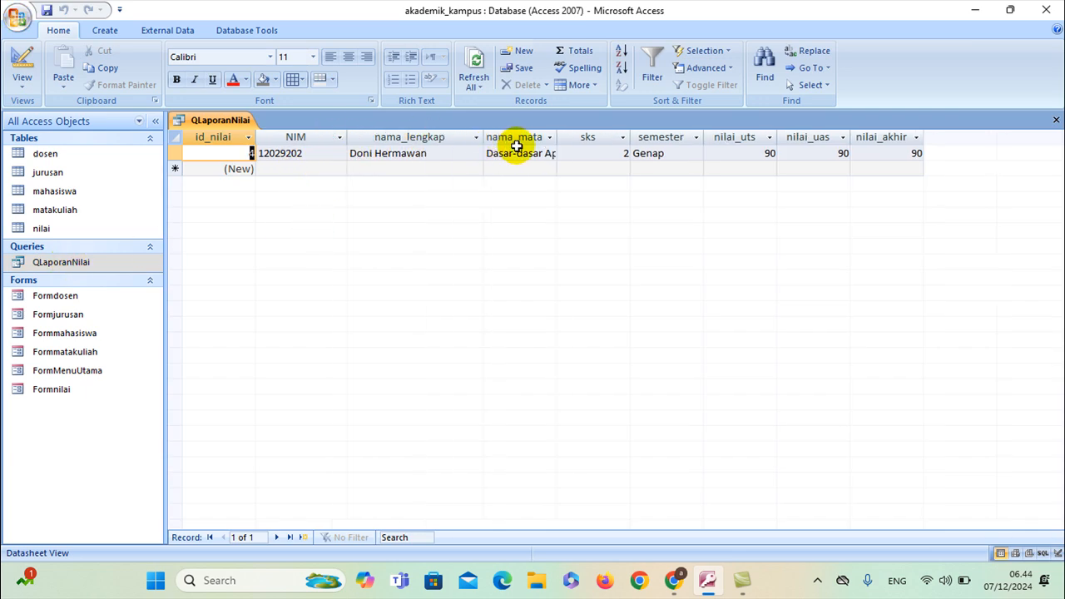
left_click_drag(613, 146, 611, 146)
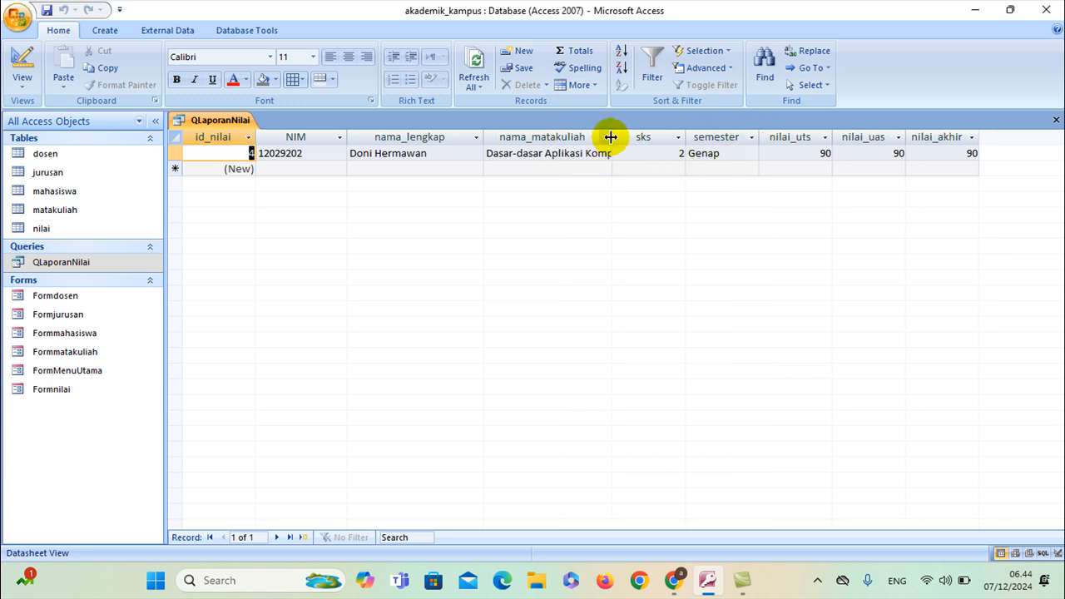
left_click_drag(618, 135, 654, 141)
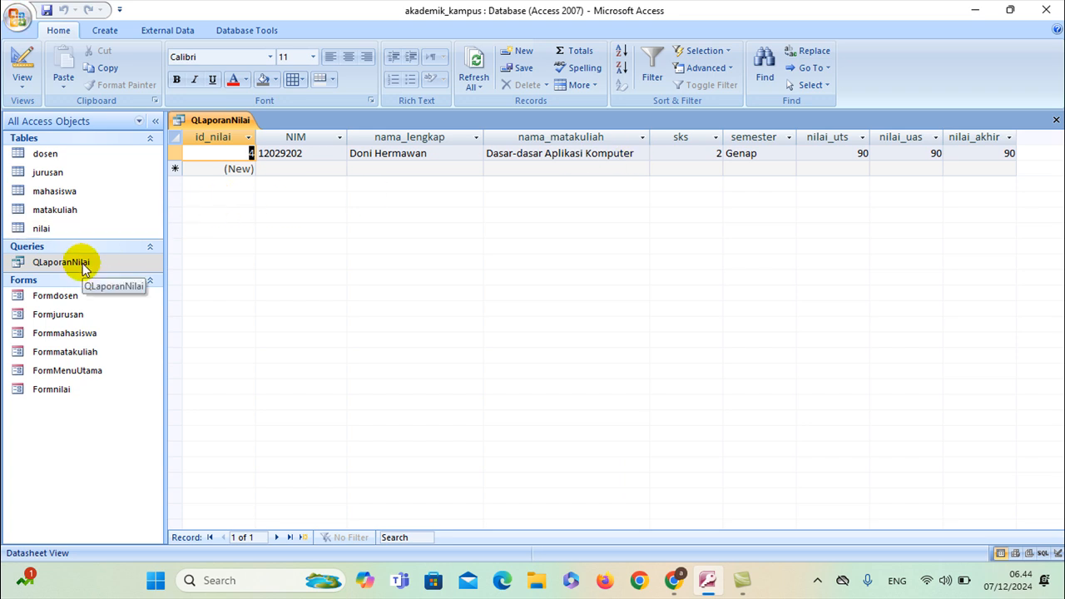
Close QLaporanNilai, saving the layout changes
right_click(230, 120)
left_click(241, 147)
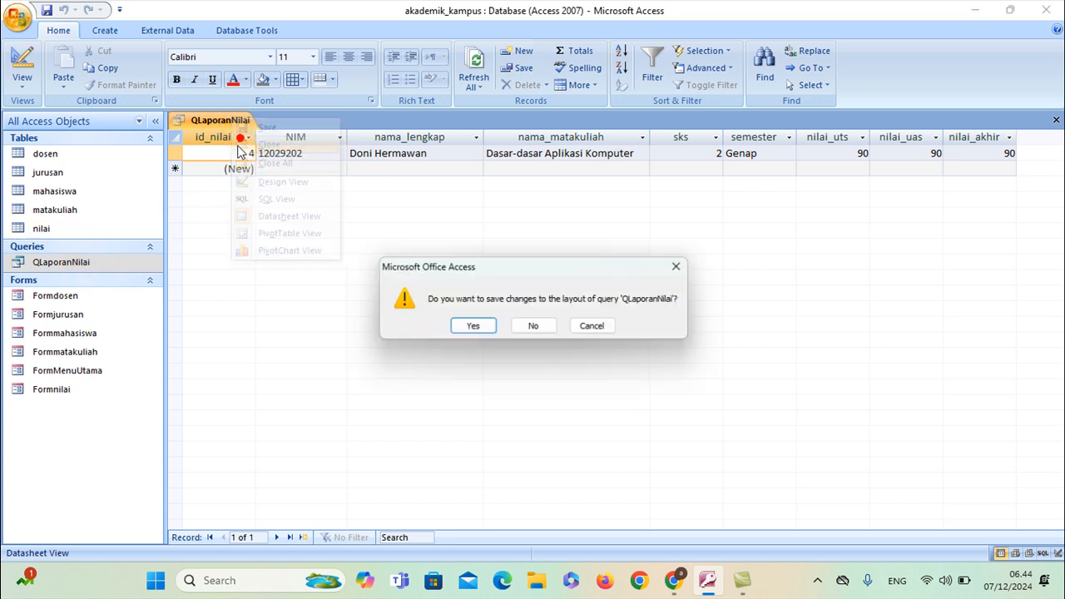
left_click(471, 326)
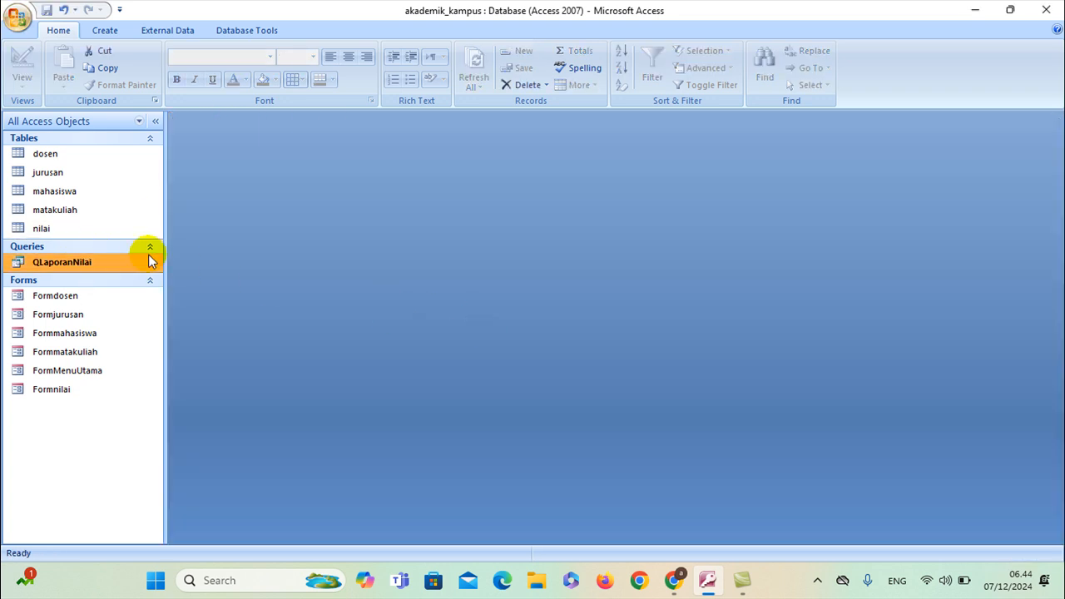
Generate a report from the QLaporanNilai query
left_click(108, 31)
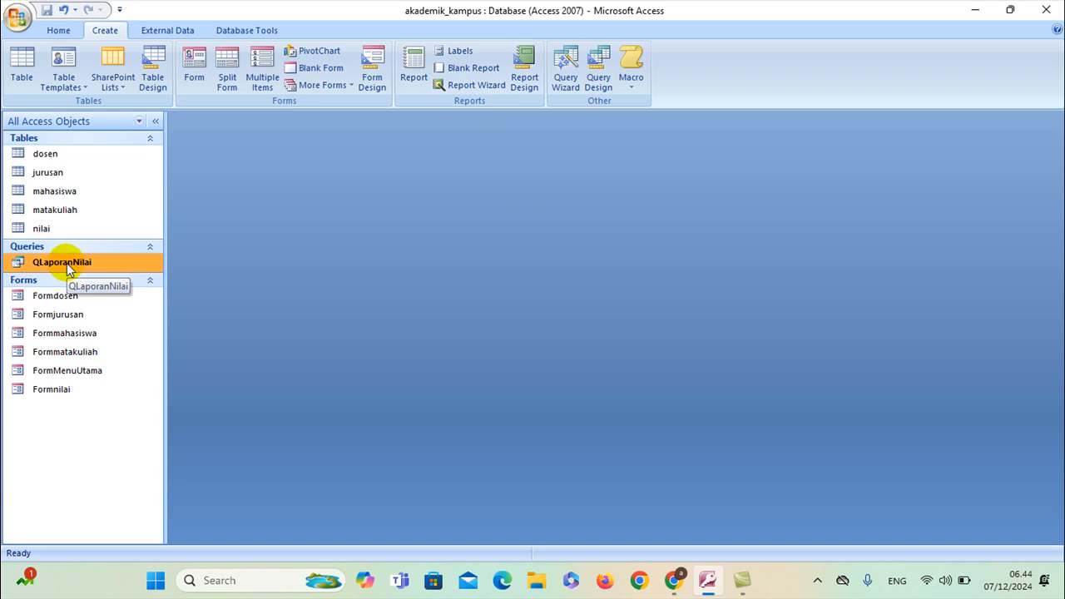
left_click(413, 68)
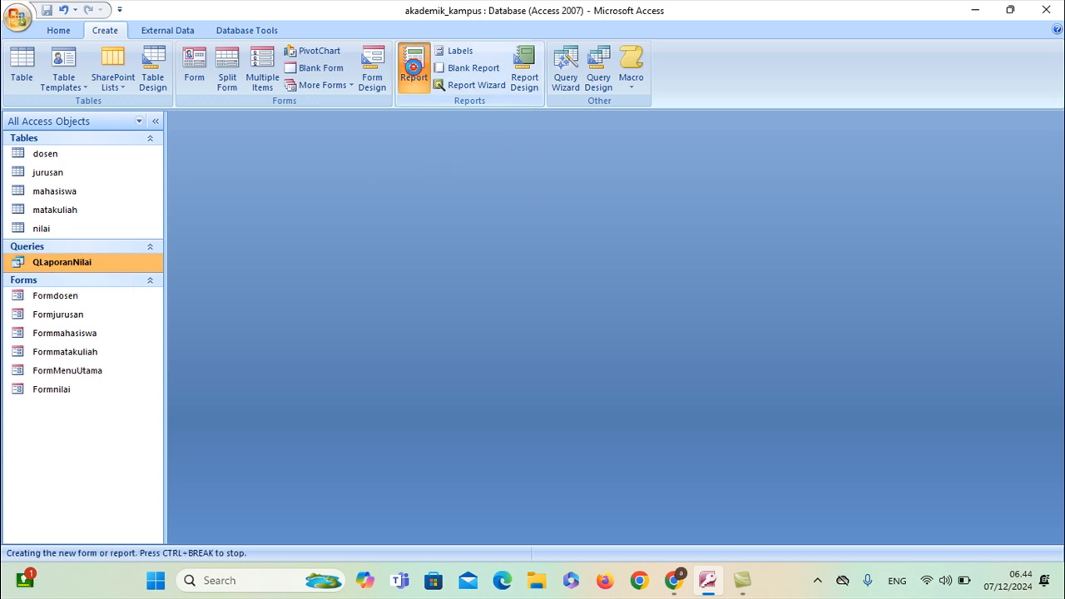
left_click_drag(578, 538, 392, 463)
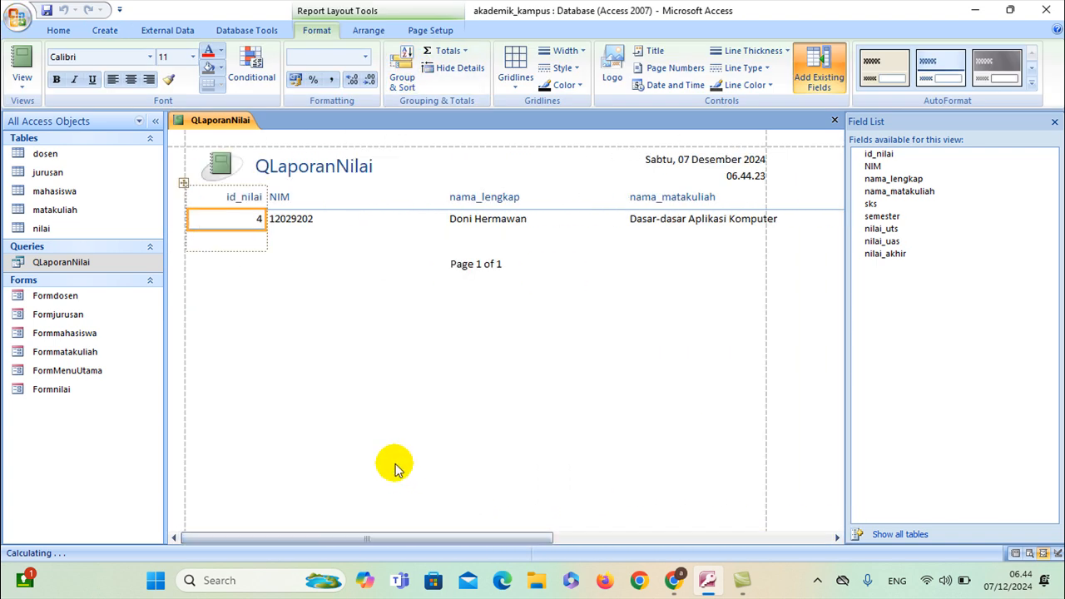
Switch the new report to Layout View and then Design View
right_click(231, 118)
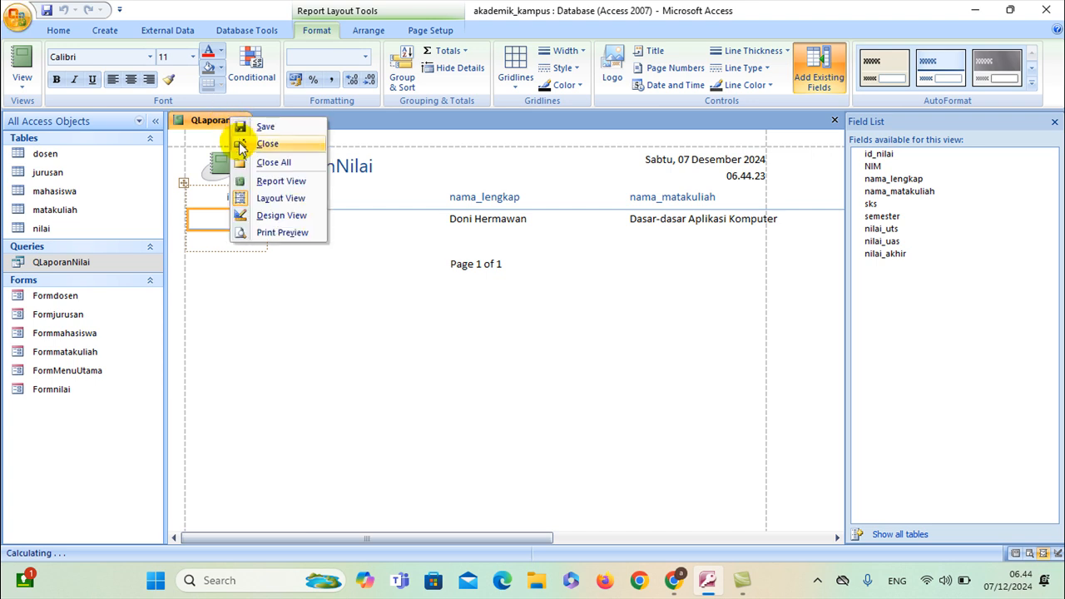
left_click(248, 200)
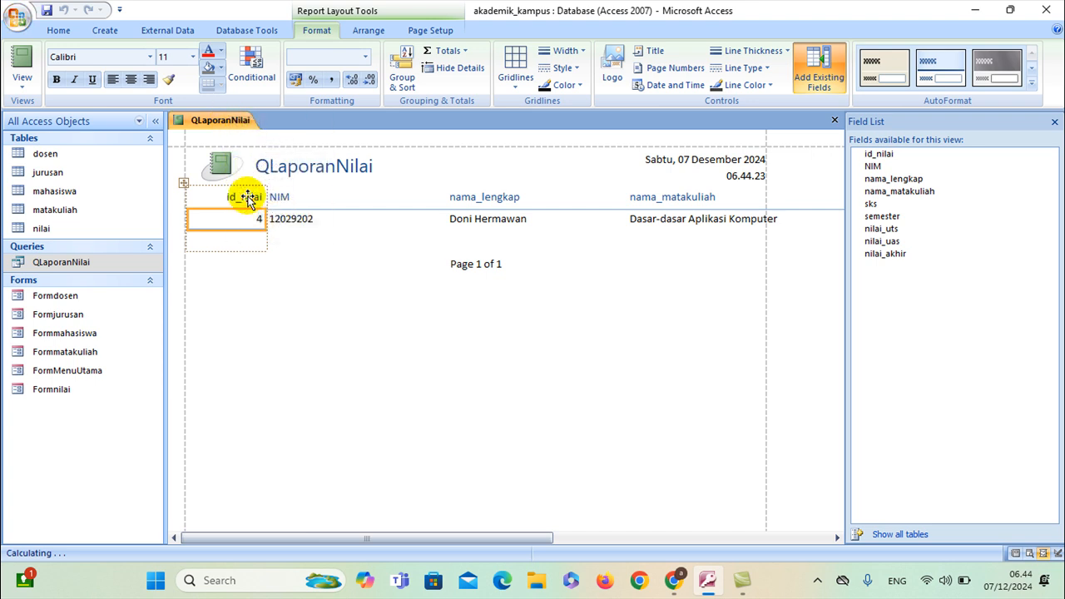
left_click(283, 322)
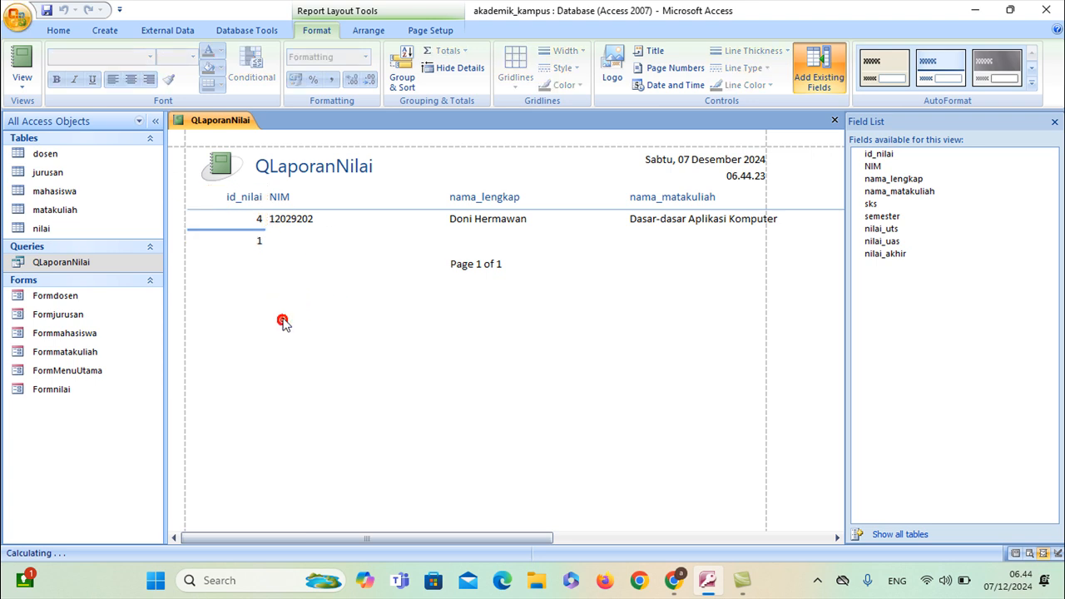
right_click(220, 123)
left_click(258, 218)
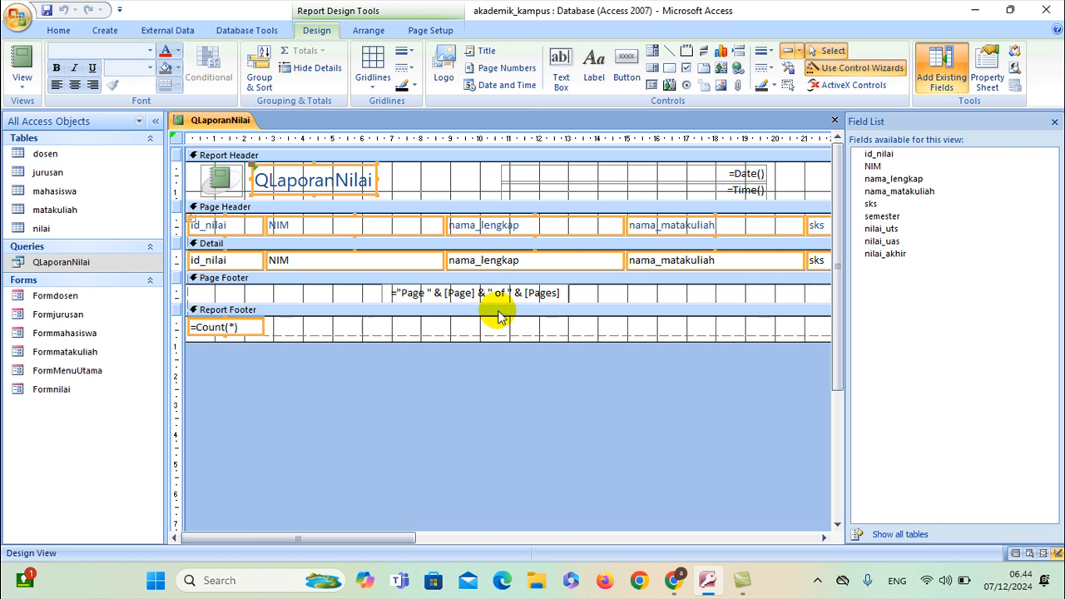
Make the report page landscape and resize the semester column controls
left_click(426, 31)
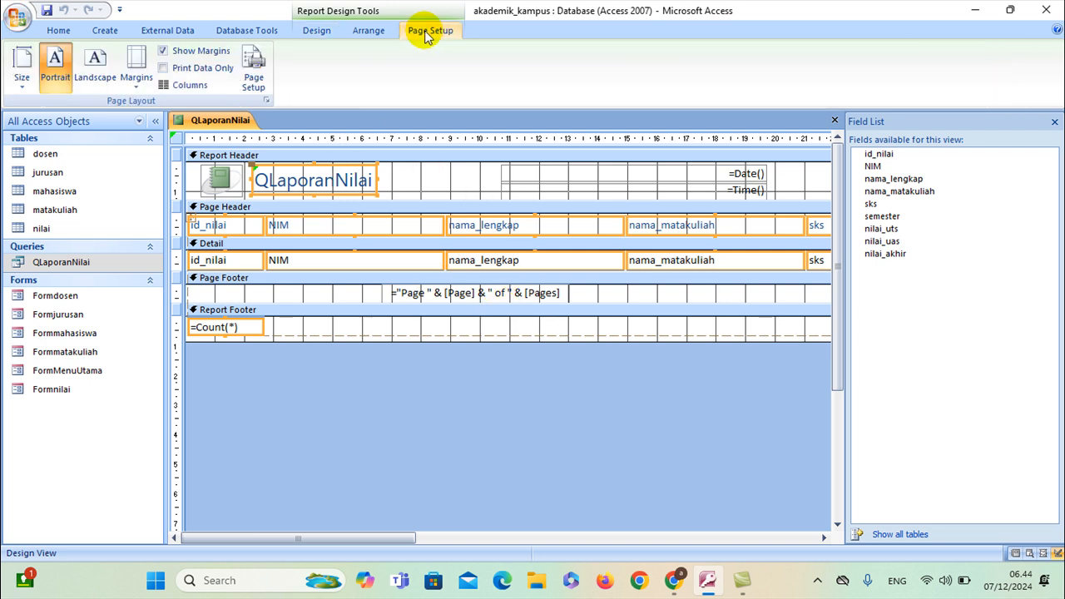
left_click(102, 70)
left_click_drag(379, 531, 608, 525)
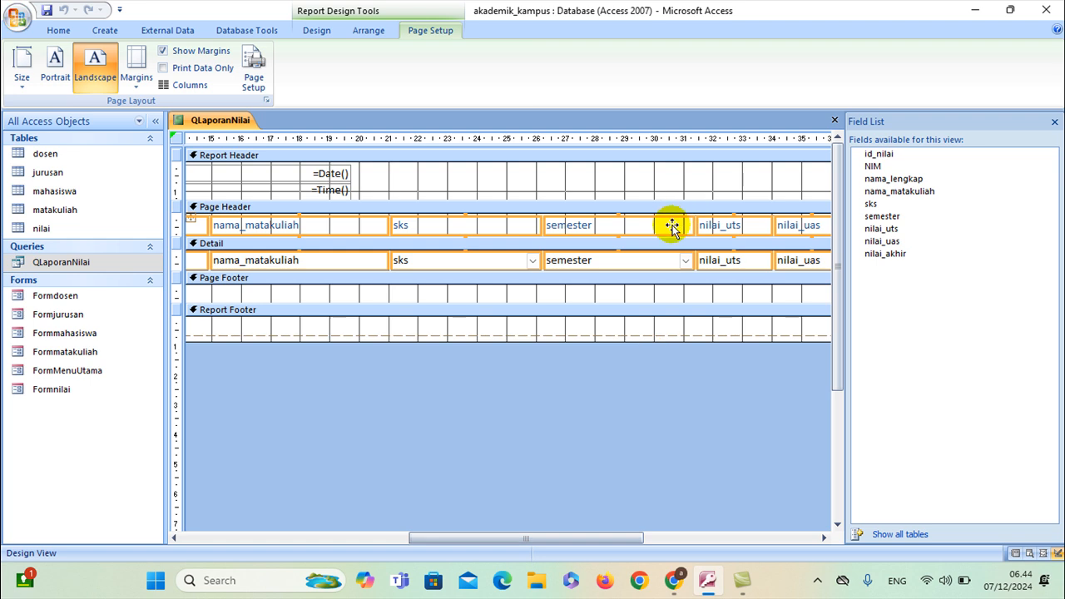
left_click_drag(690, 225, 619, 223)
left_click(667, 181)
left_click(666, 225)
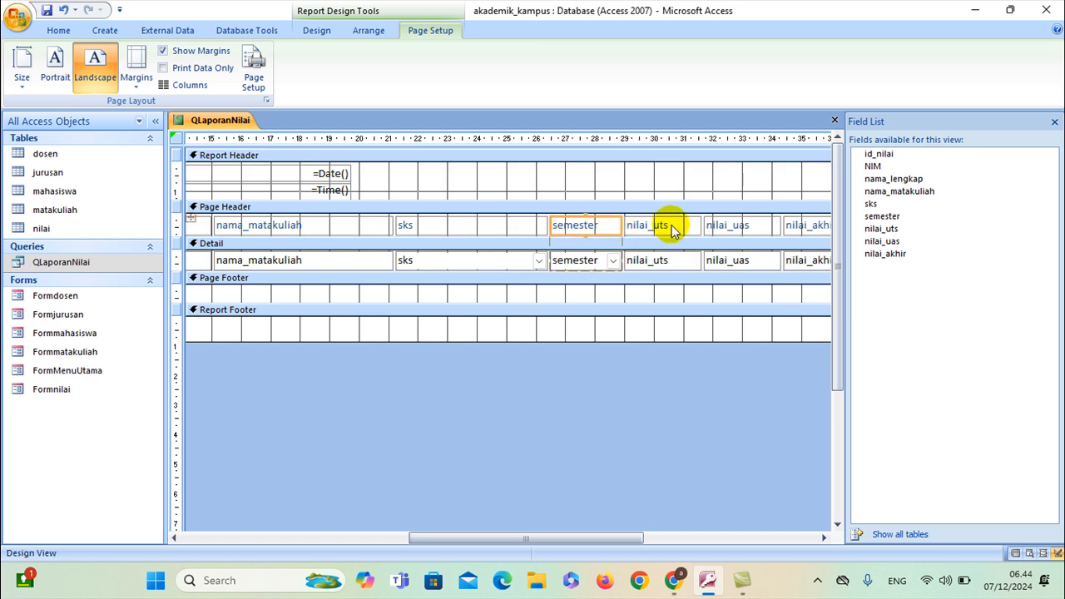
Narrow the sks and NIM columns so the following columns shift left
left_click(483, 223)
left_click_drag(546, 223, 457, 223)
left_click(330, 225)
left_click_drag(574, 536, 333, 536)
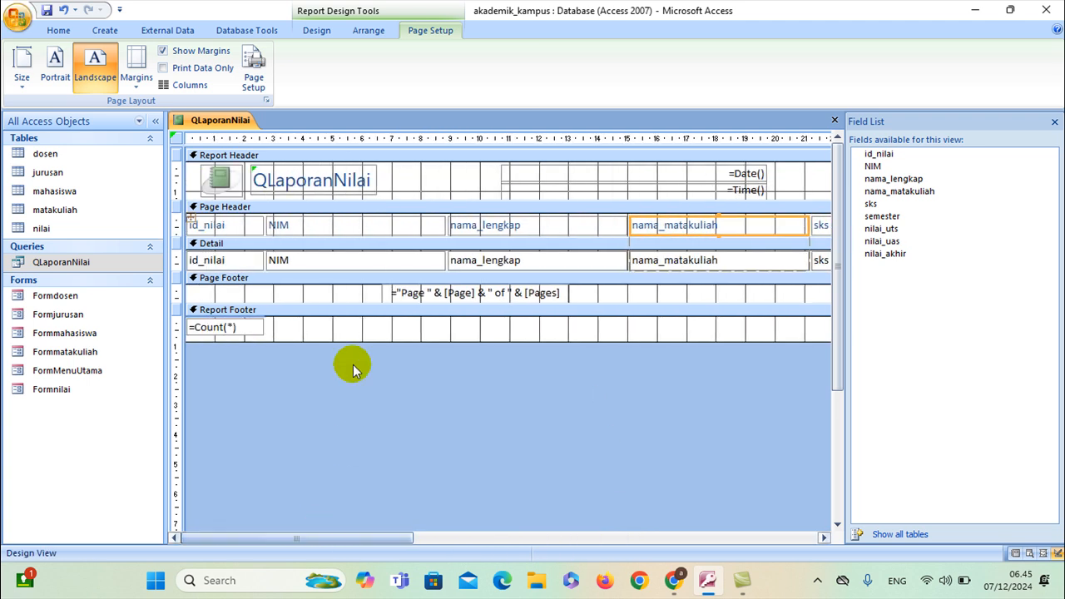
left_click(383, 225)
left_click_drag(438, 222, 381, 223)
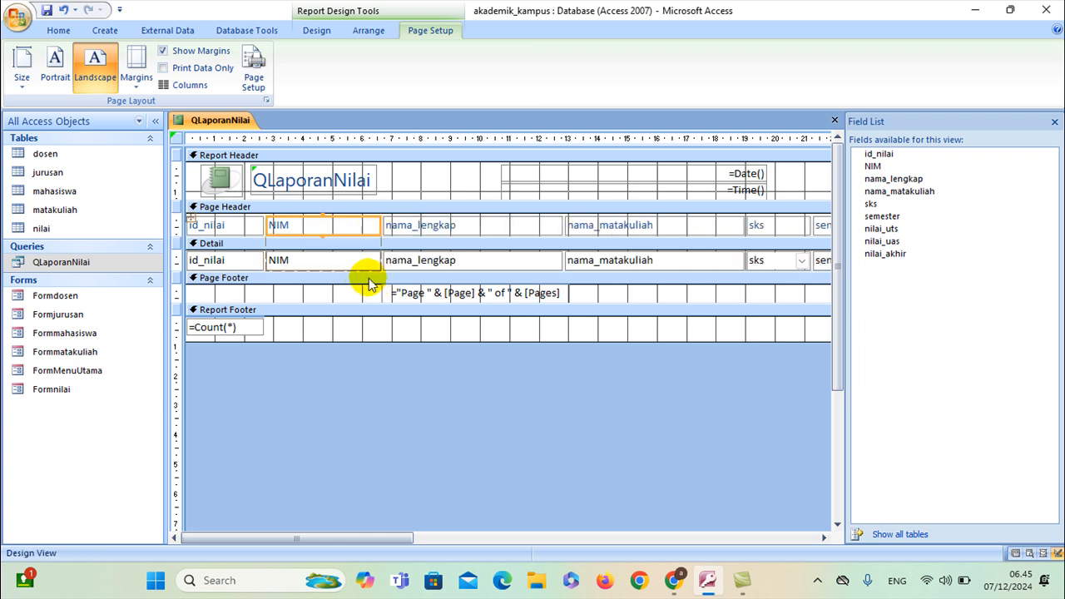
Save the report as LaporanNilai and close the Field List pane
right_click(236, 122)
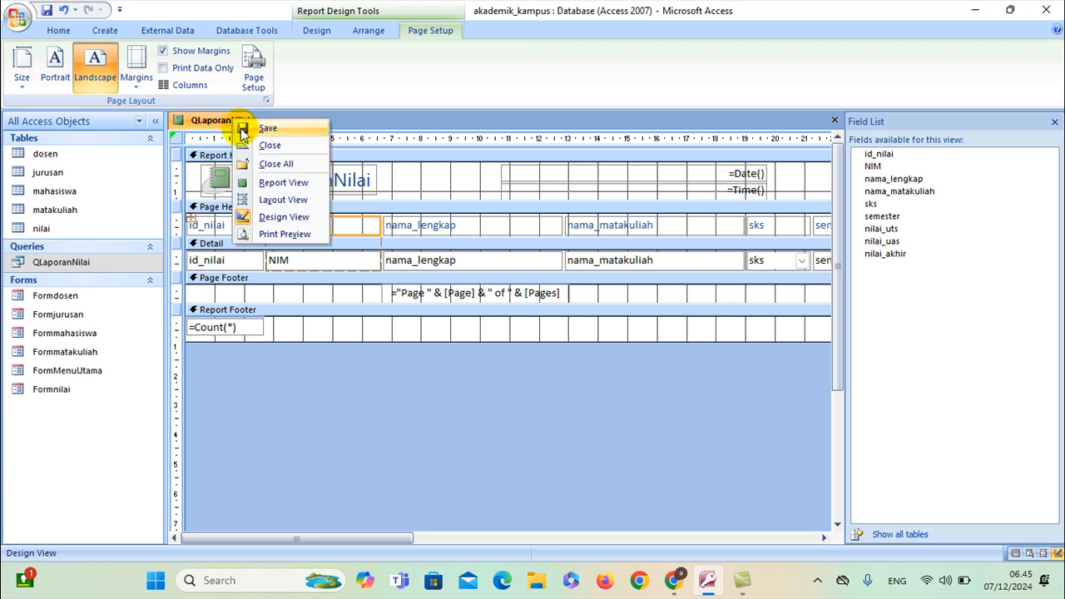
left_click(244, 130)
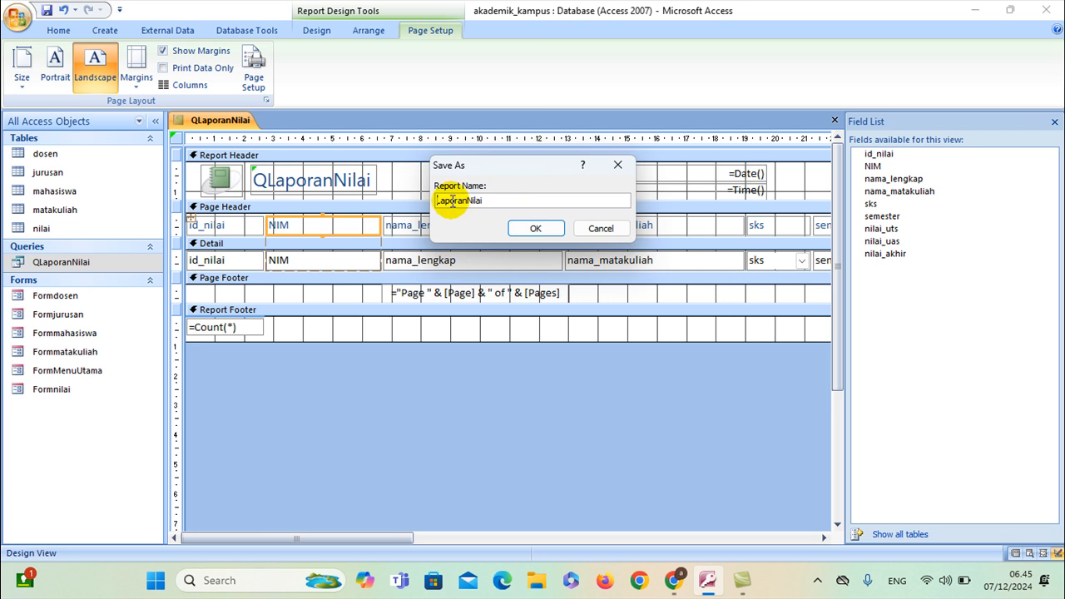
left_click(539, 229)
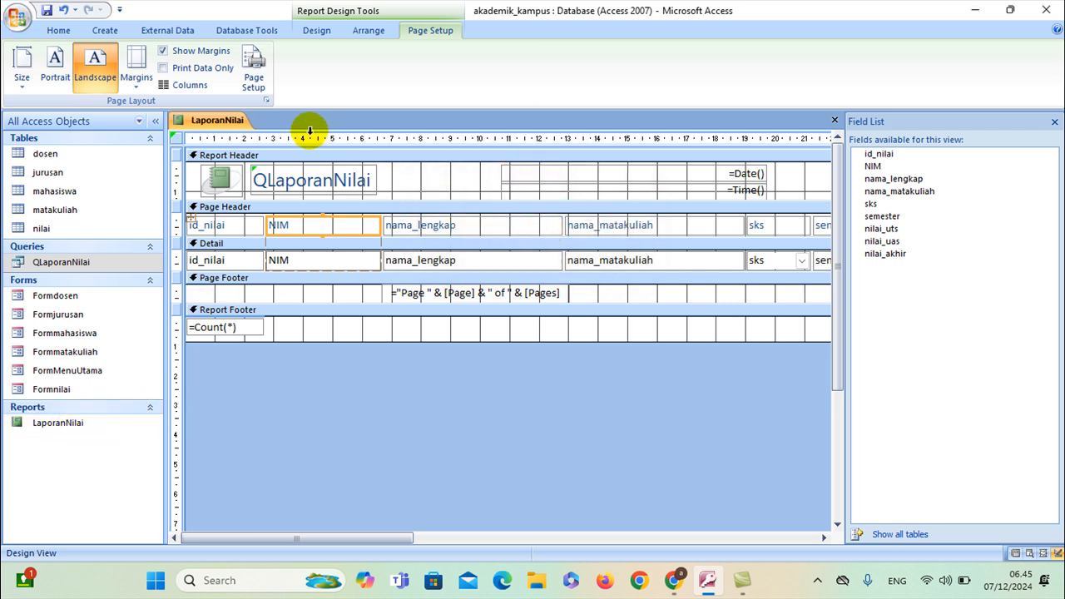
left_click(1054, 122)
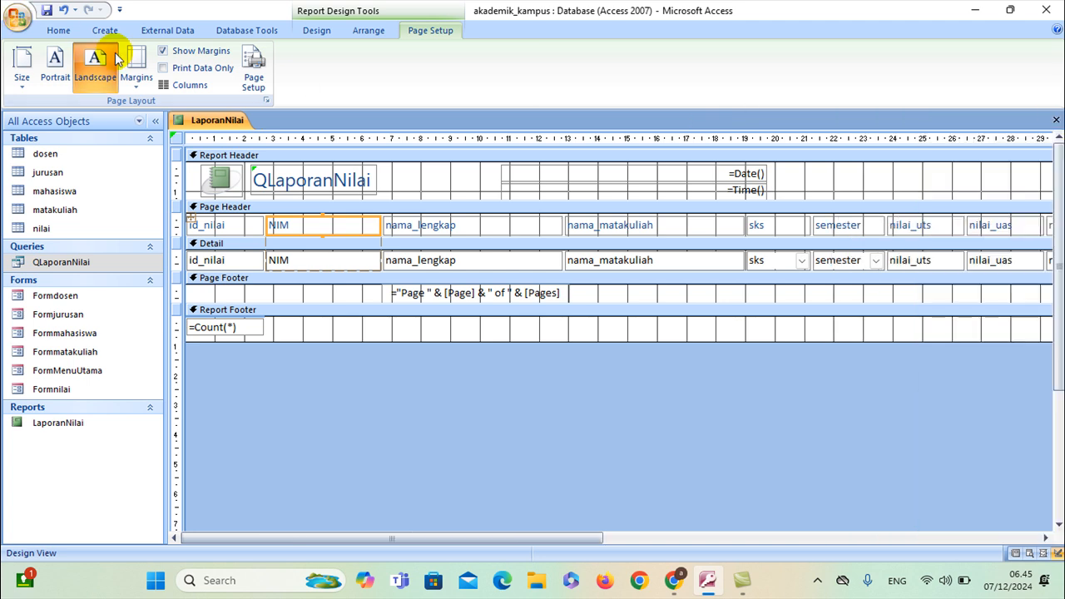
left_click(56, 31)
left_click(220, 121)
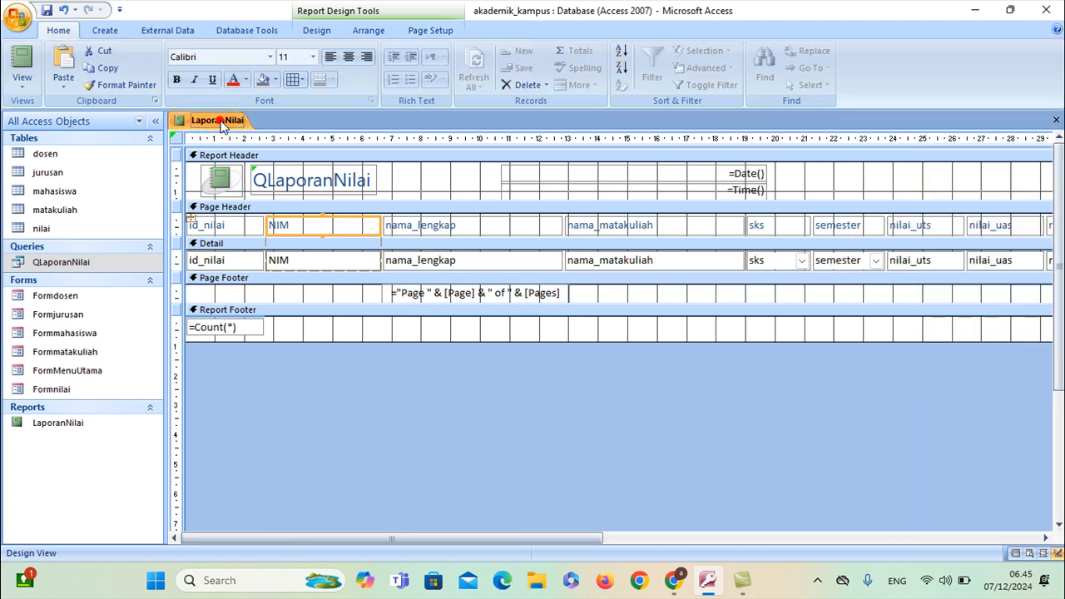
Open the Property Sheet and select the whole Report object
left_click(301, 31)
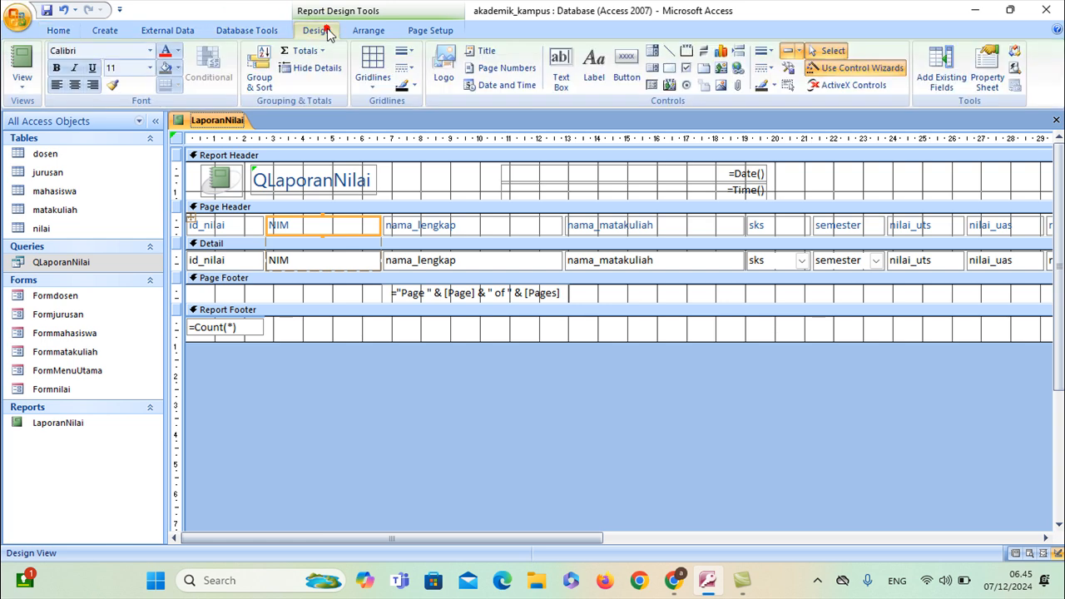
left_click(980, 81)
left_click(1006, 155)
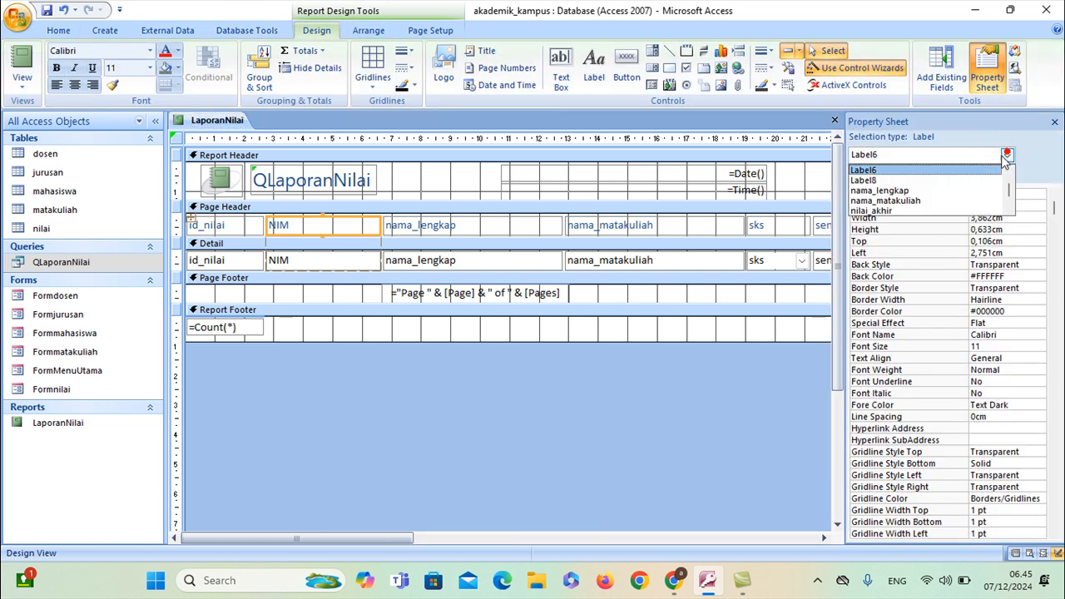
scroll(911, 193, "up", 3)
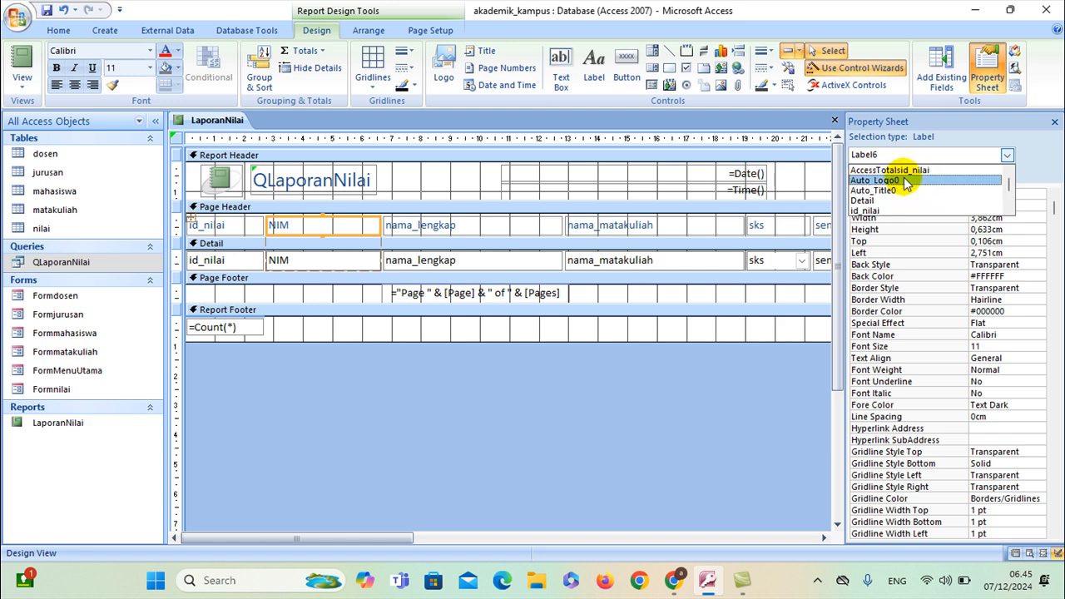
scroll(905, 183, "down", 1)
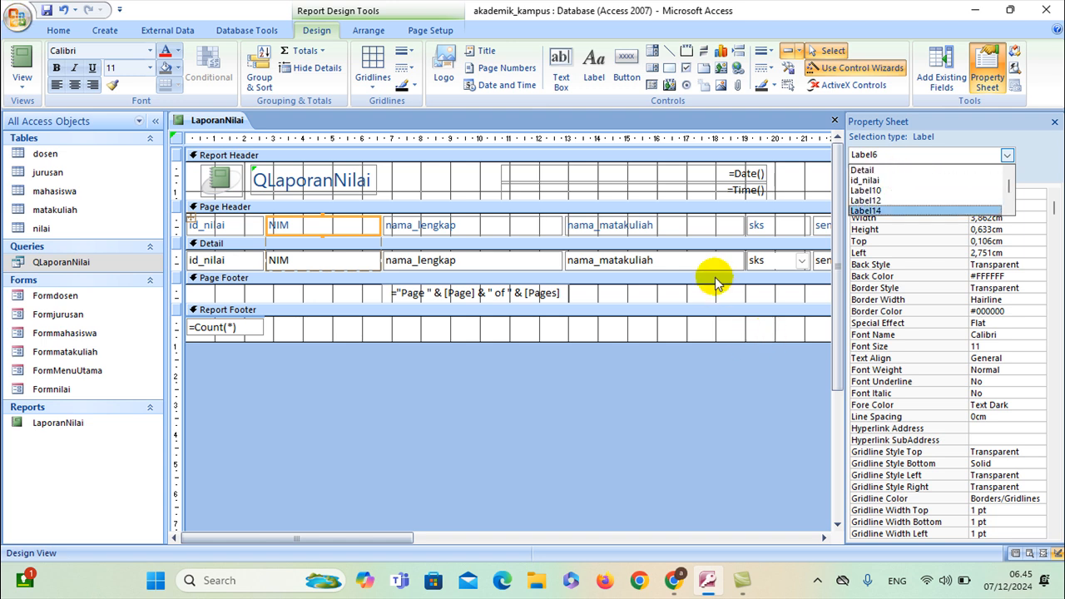
left_click(716, 283)
left_click(1005, 155)
scroll(945, 194, "up", 3)
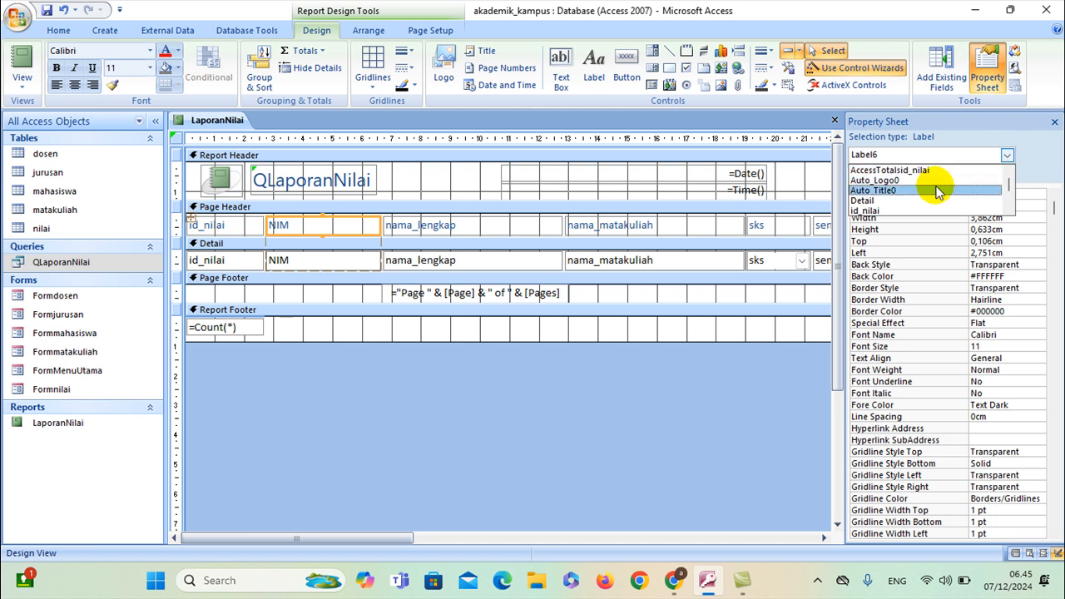
scroll(938, 193, "down", 5)
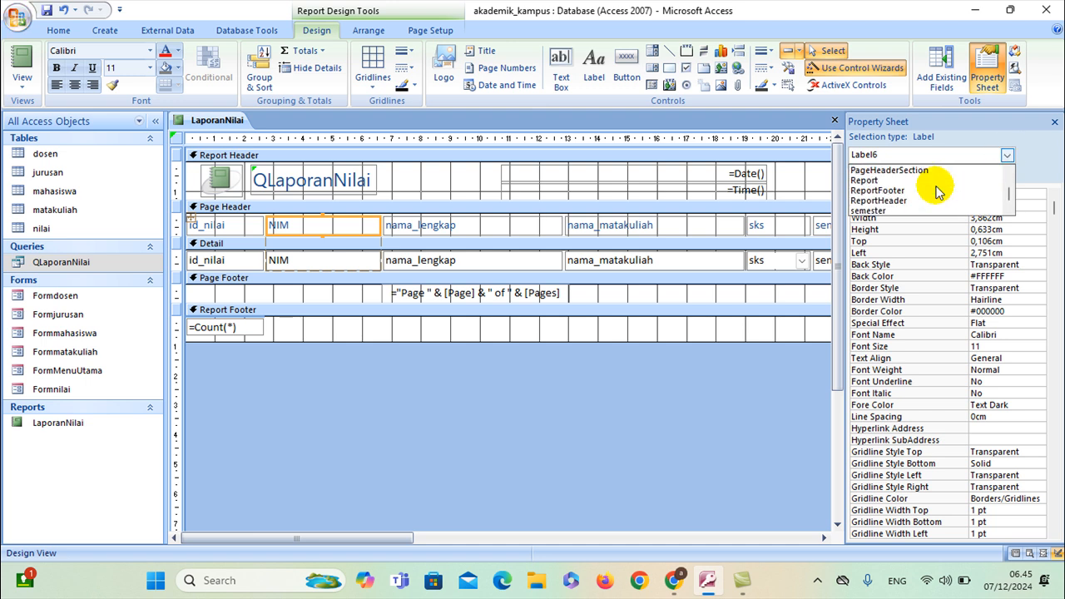
left_click(915, 180)
Set the report's Pop Up and Modal properties to Yes on the Other tab
left_click(964, 175)
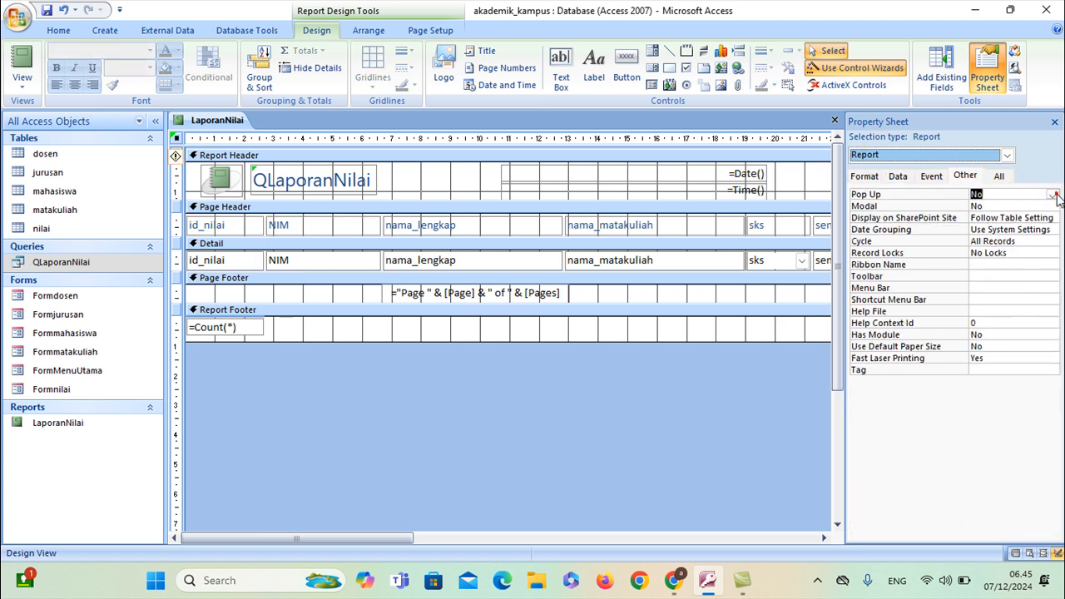
left_click(1055, 195)
left_click(982, 205)
left_click(992, 206)
left_click(1052, 207)
left_click(1018, 218)
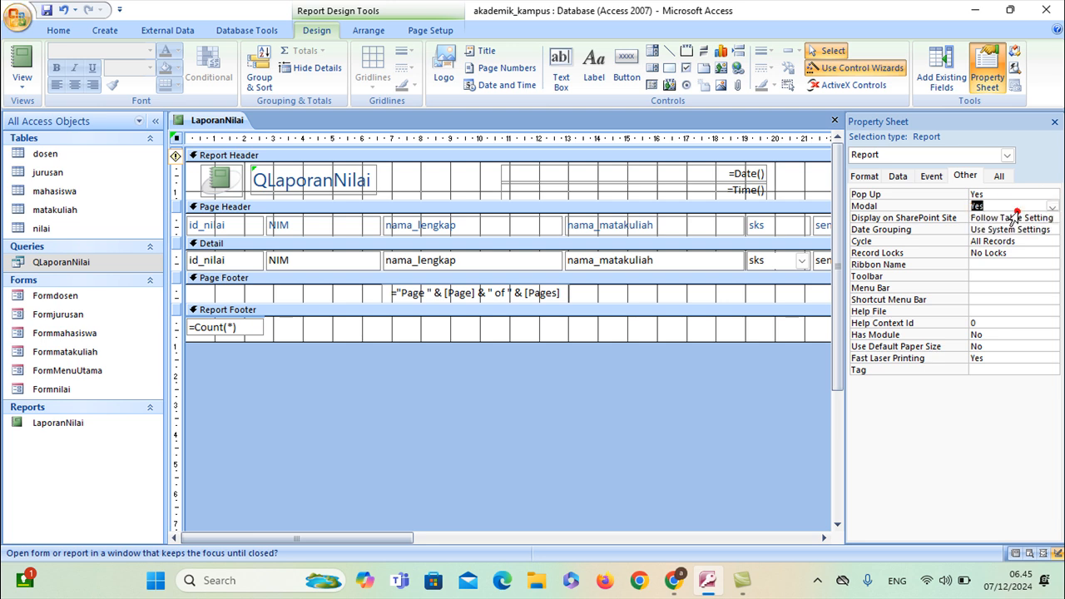
Set Auto Center to Yes on the Format tab
left_click(865, 177)
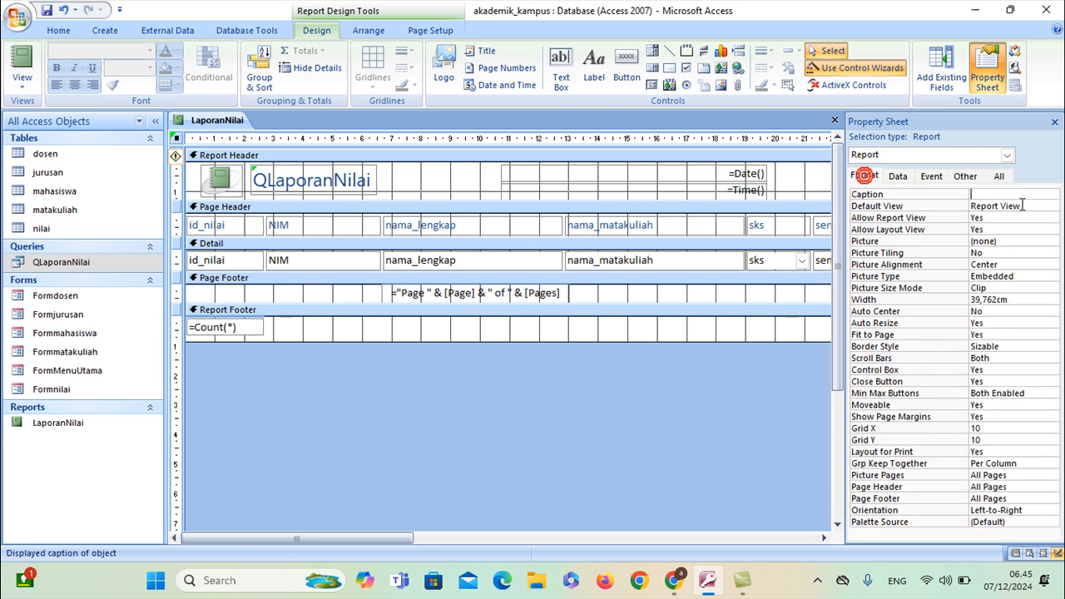
left_click(1016, 311)
left_click(1051, 311)
left_click(1031, 322)
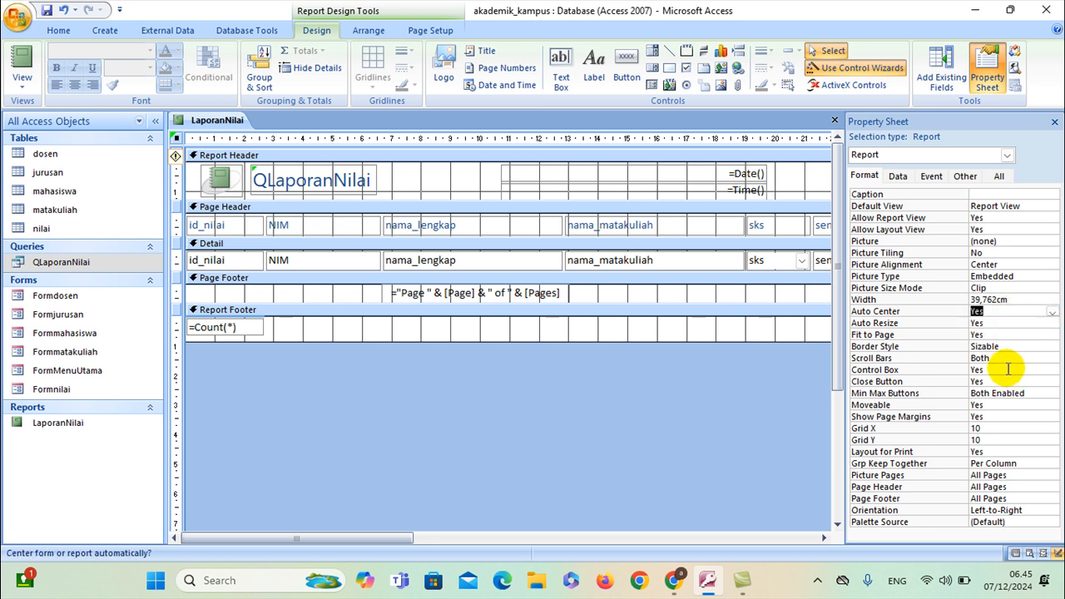
Save the report design and select the On Load event property
left_click(1020, 405)
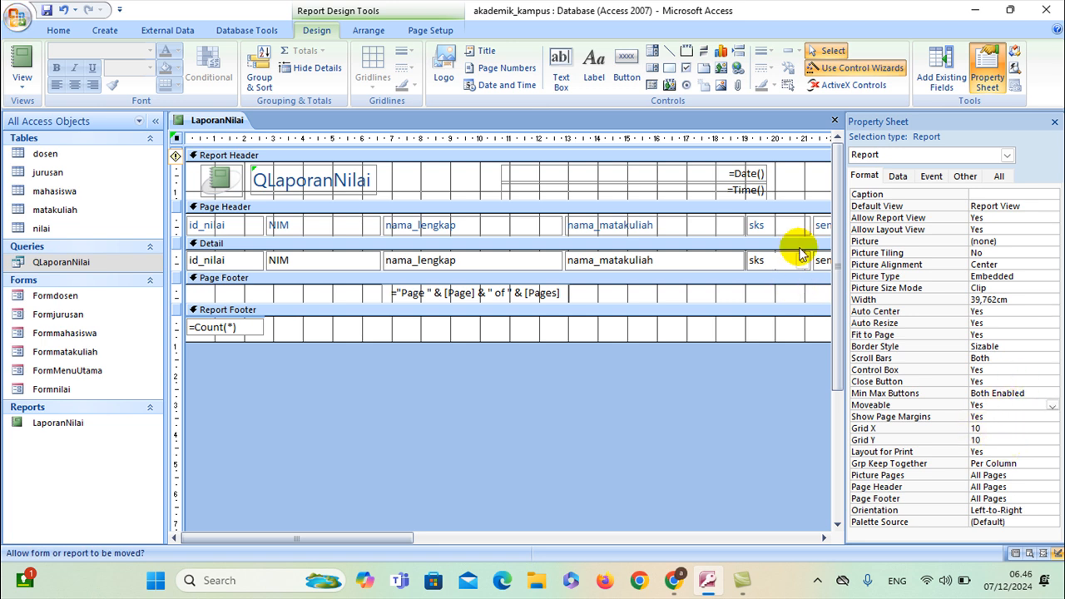
right_click(224, 123)
left_click(237, 133)
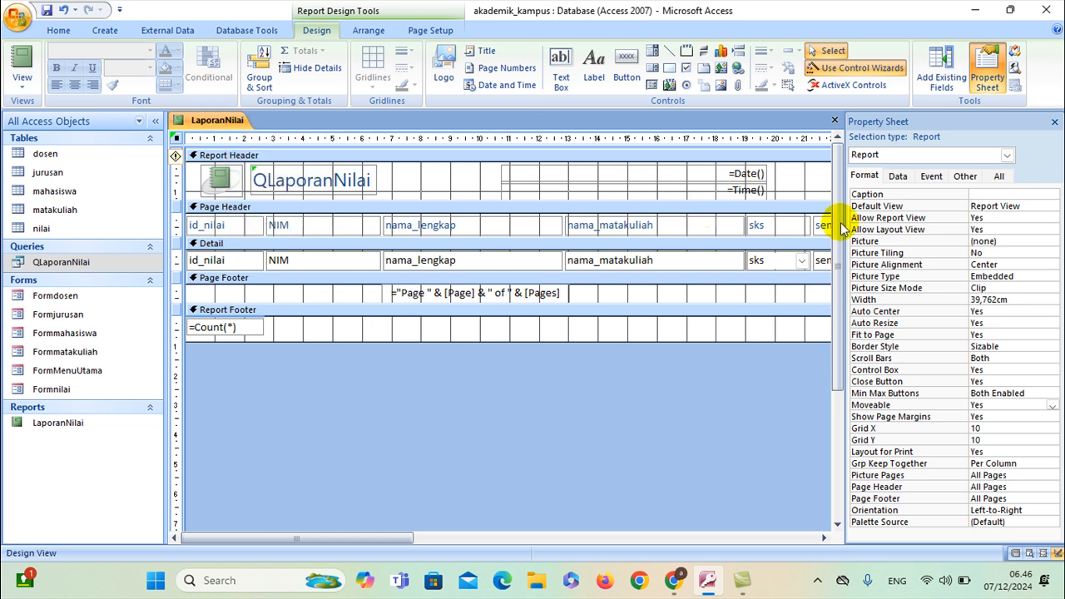
left_click(929, 176)
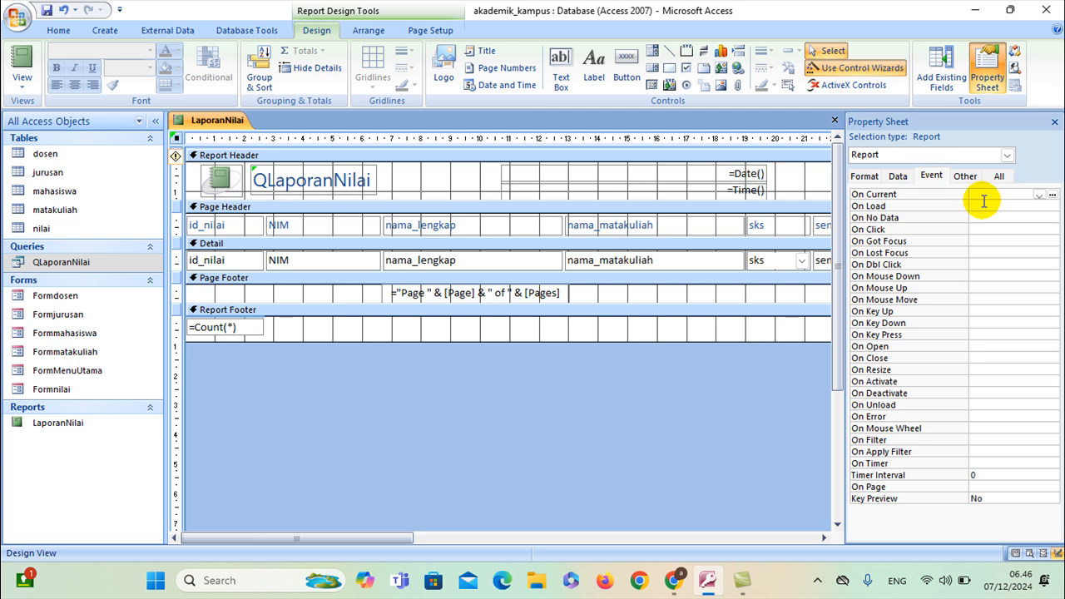
left_click(984, 206)
Build an embedded On Load macro with a Maximize action, save it and close it
left_click(1052, 207)
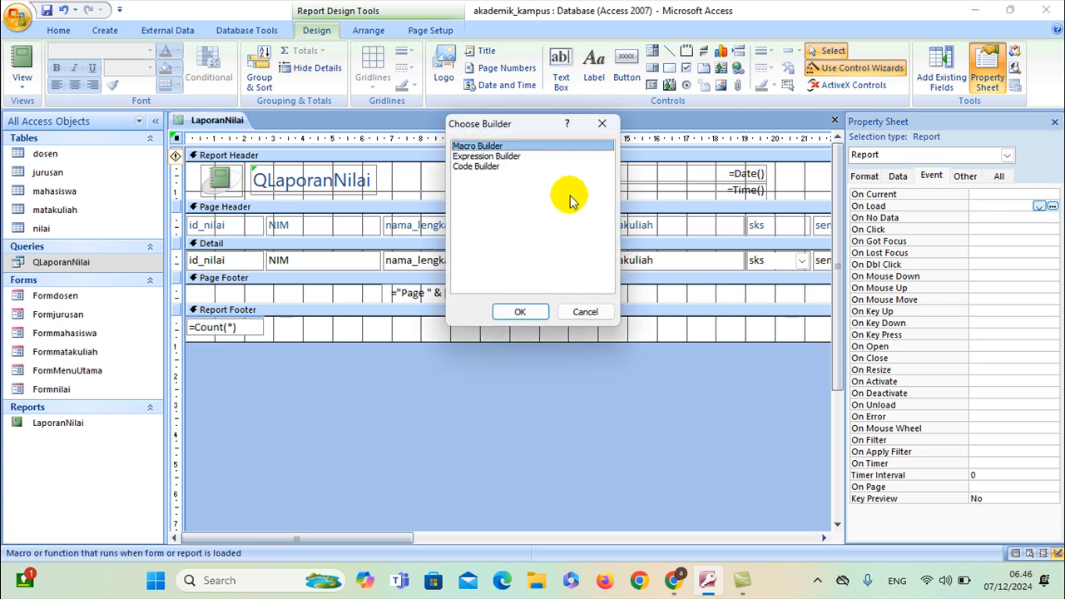
left_click(520, 313)
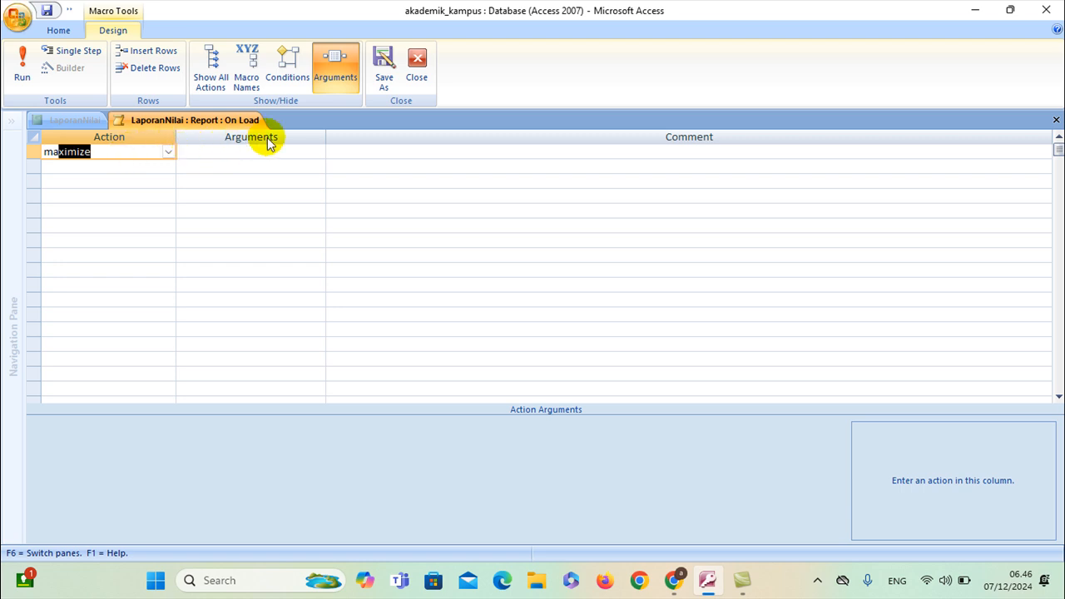
right_click(196, 123)
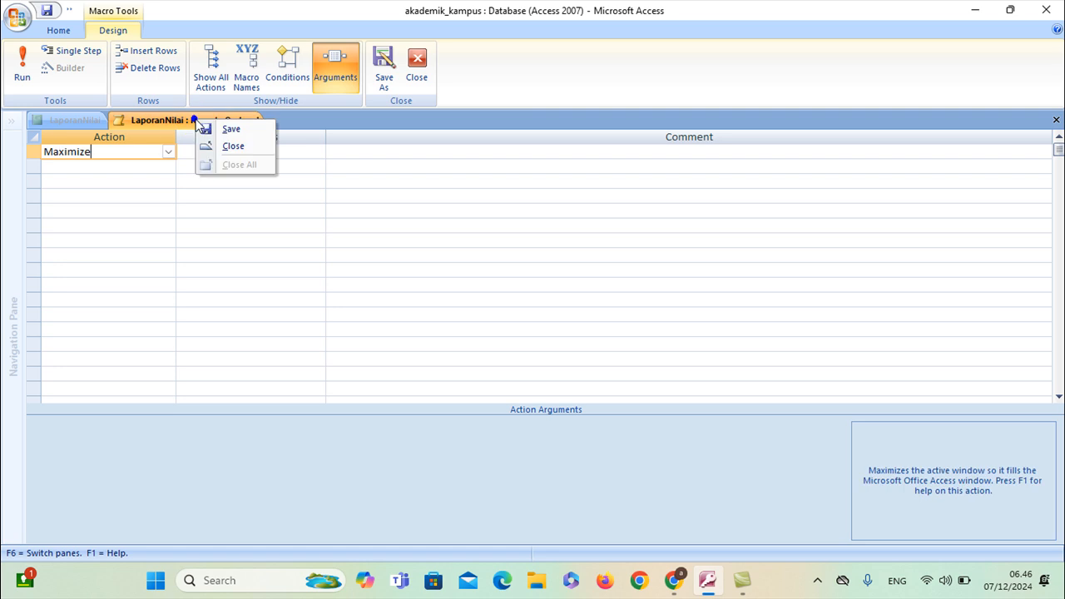
left_click(211, 128)
left_click(415, 73)
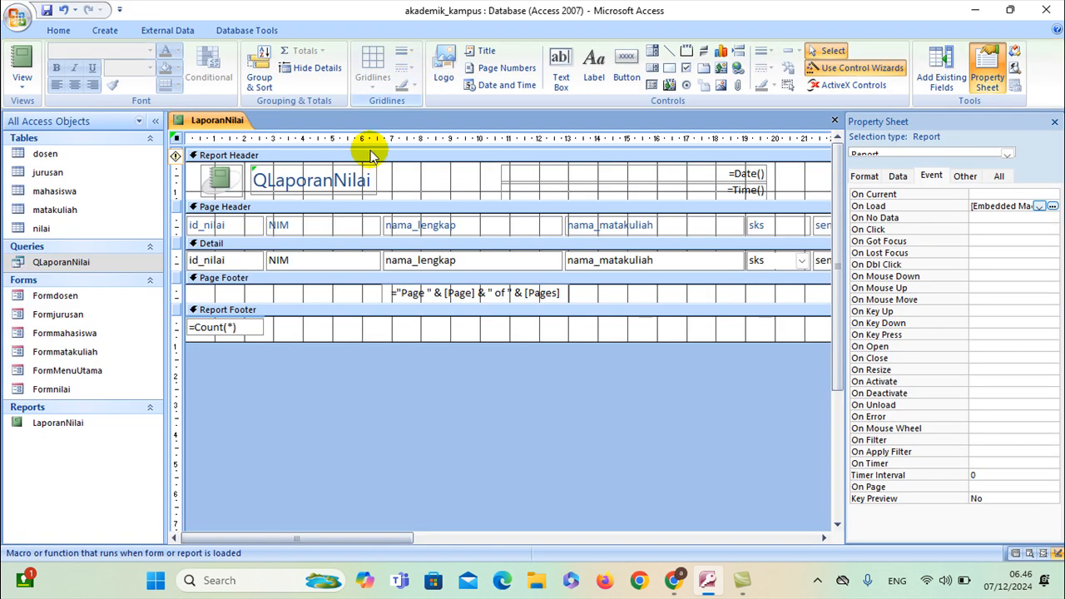
Preview LaporanNilai in Report View, then close it saving the design changes
right_click(202, 121)
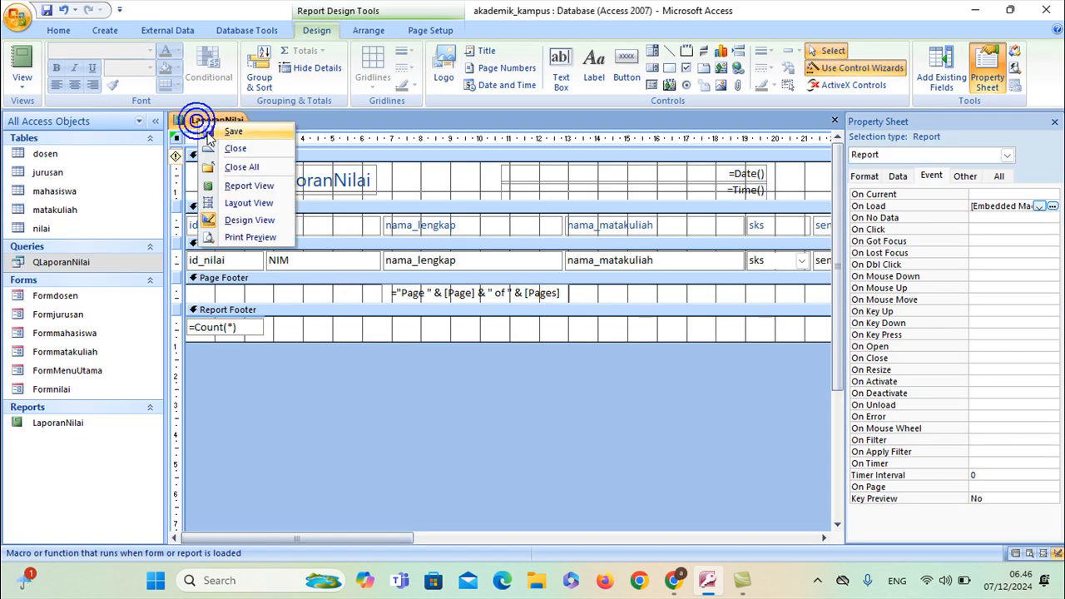
left_click(213, 185)
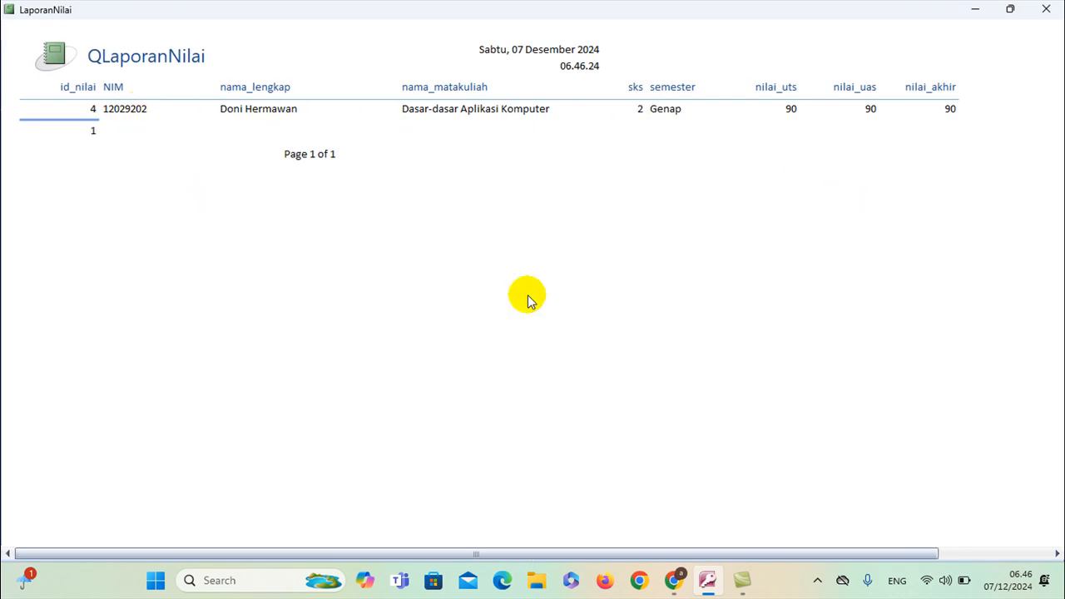
left_click(1032, 15)
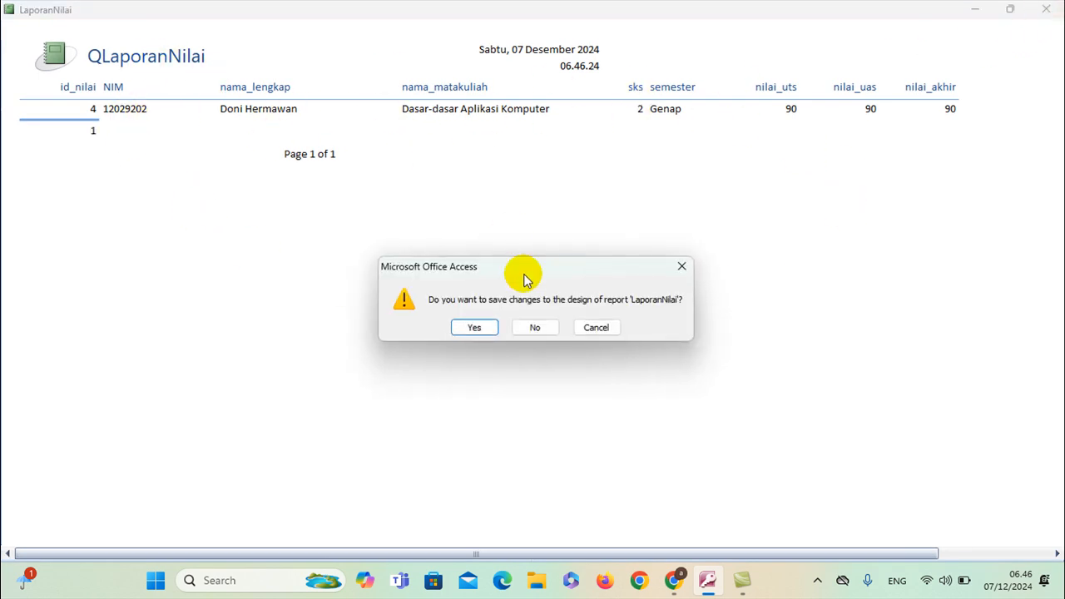
left_click(484, 325)
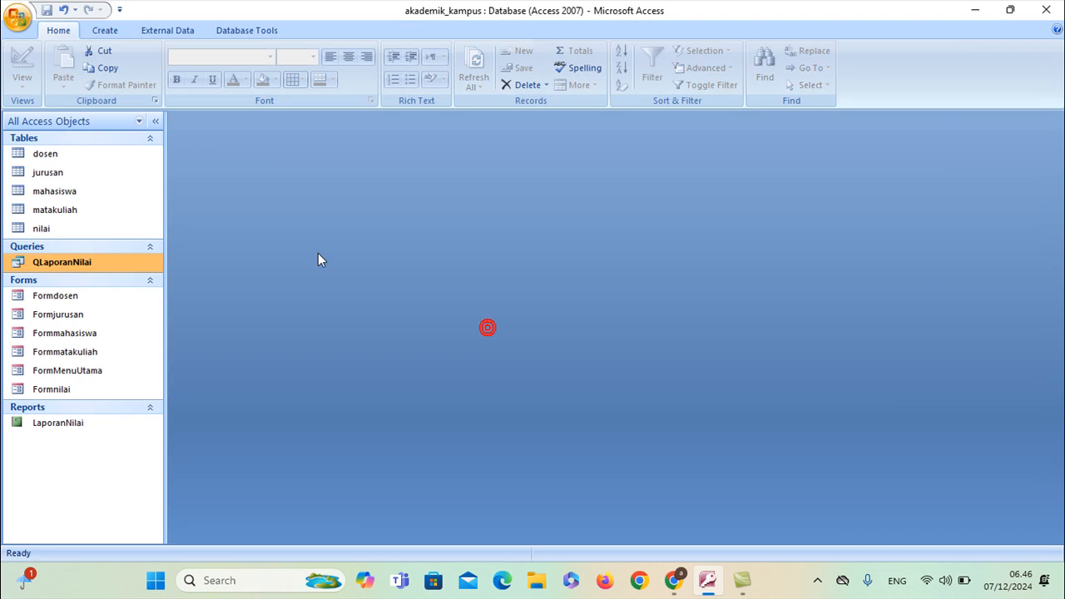
Reopen the LaporanNilai report in Design View
left_click(56, 424)
right_click(57, 426)
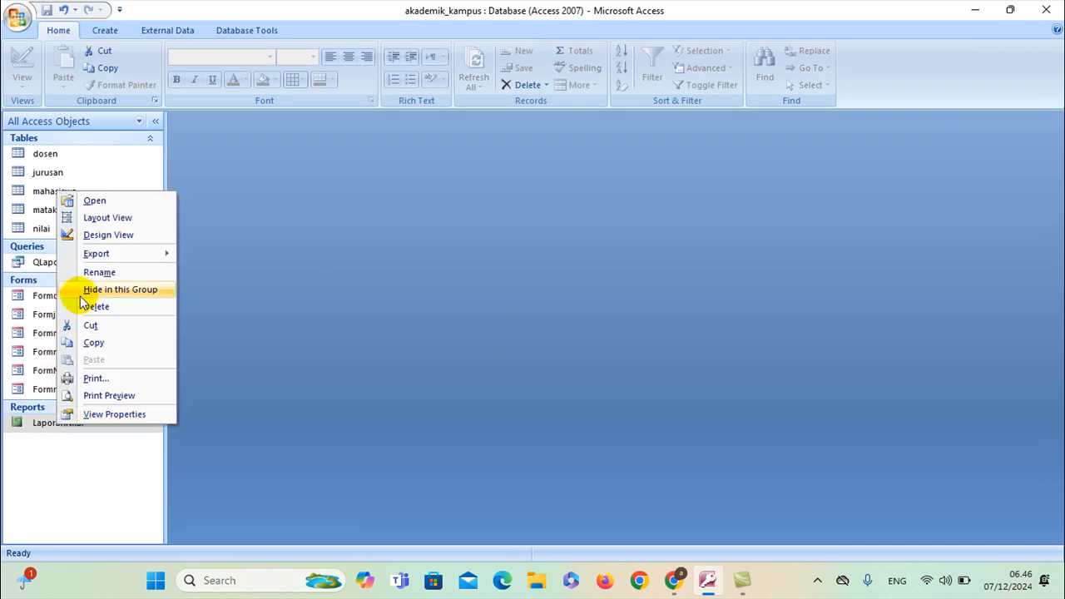
left_click(107, 234)
Change the report title label from QLaporanNilai to 'Laporan Nilai Mahasiswa'
left_click(264, 179)
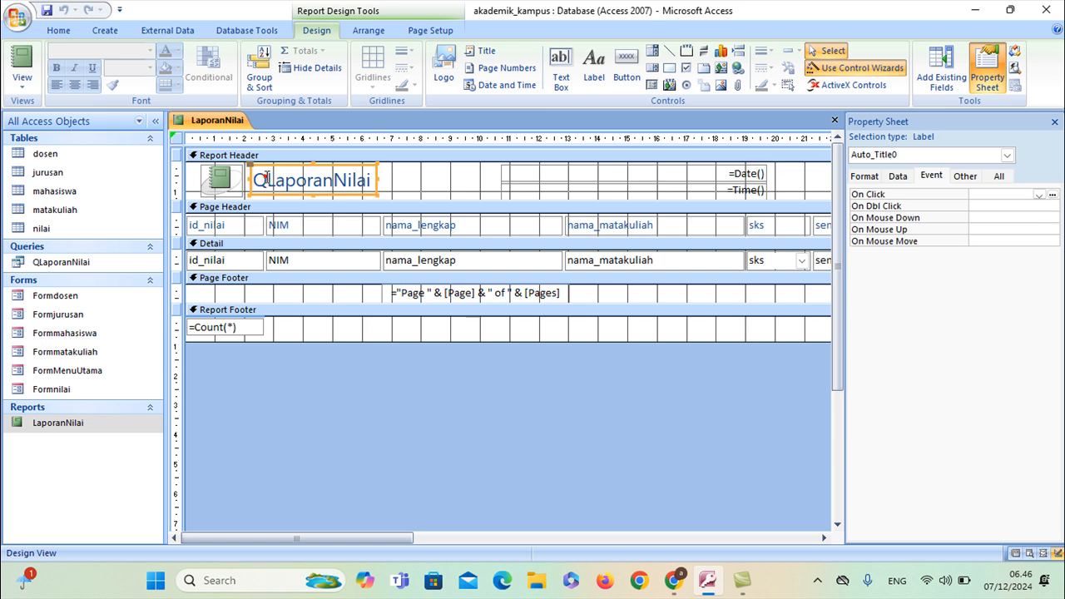
left_click(266, 179)
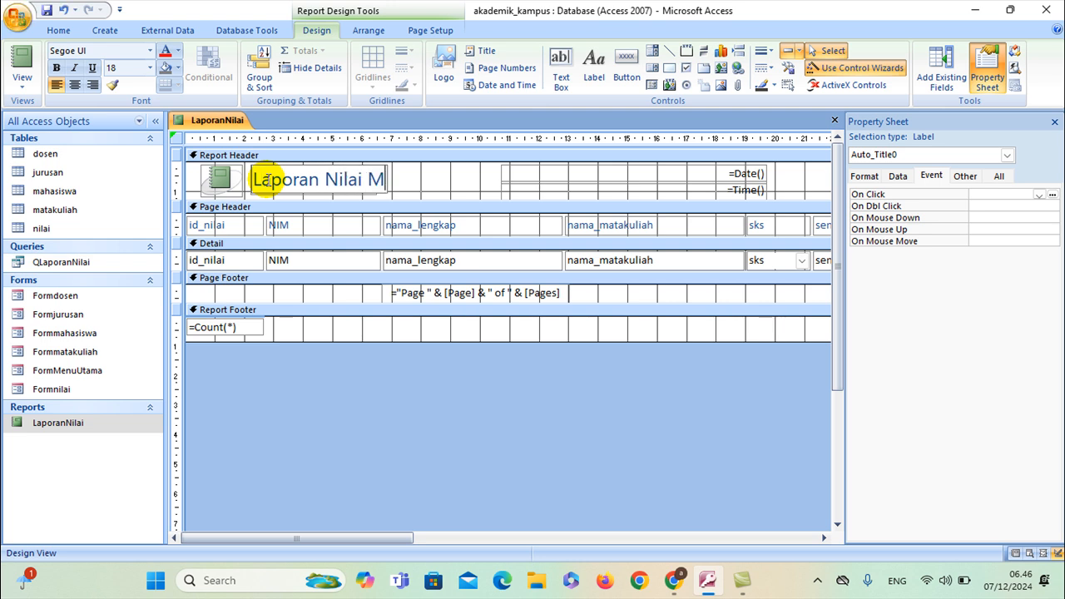
key("Return")
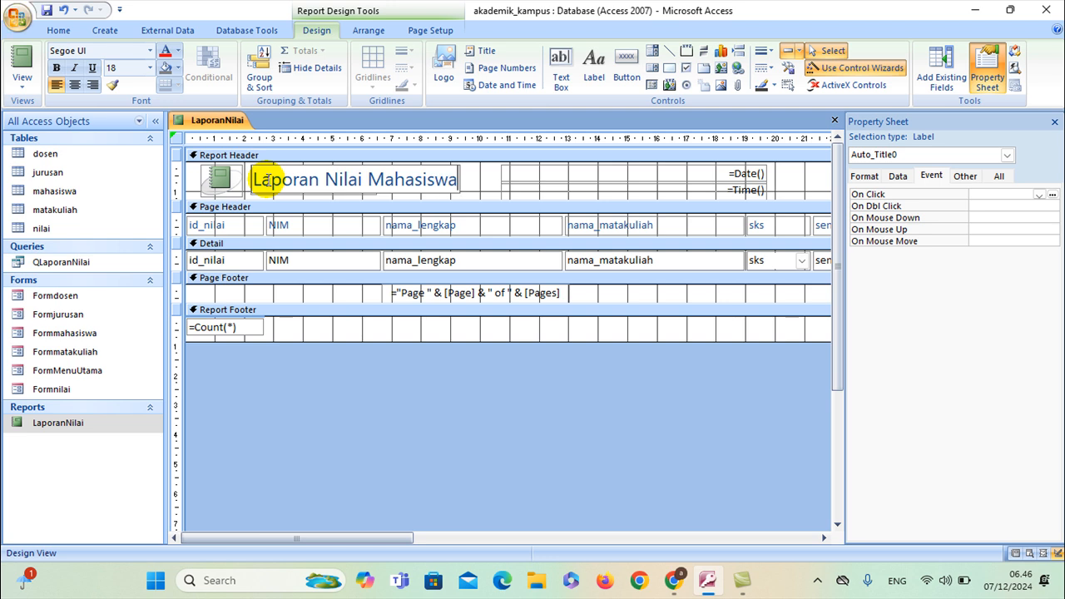
Save the LaporanNilai report design with its new title
right_click(218, 123)
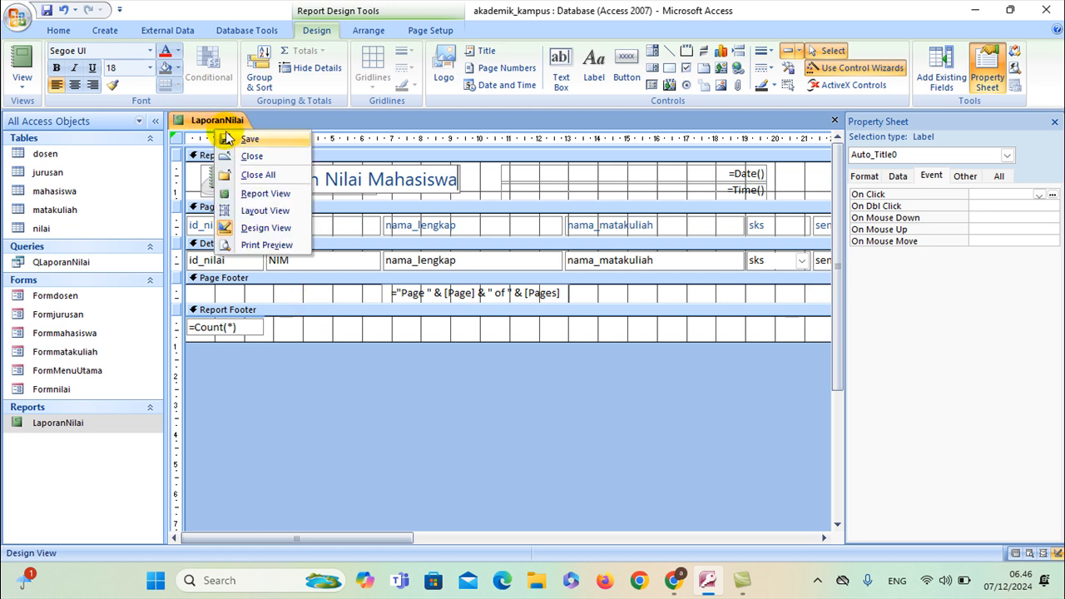
key("Escape")
right_click(218, 121)
key("Escape")
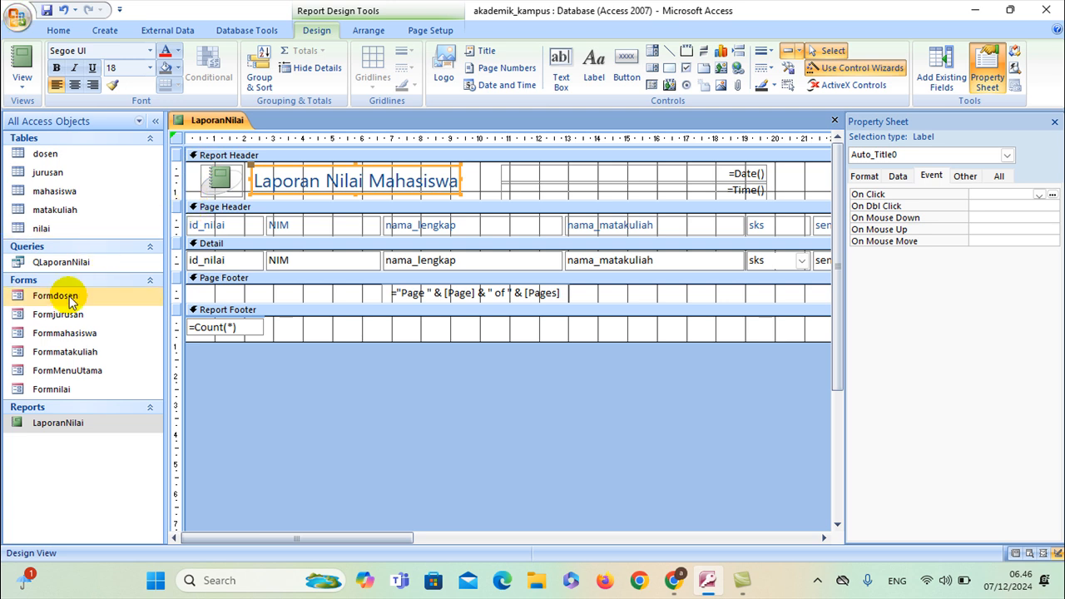
Open FormMenuUtama in Design View and widen both the form area and the orange button band
right_click(66, 375)
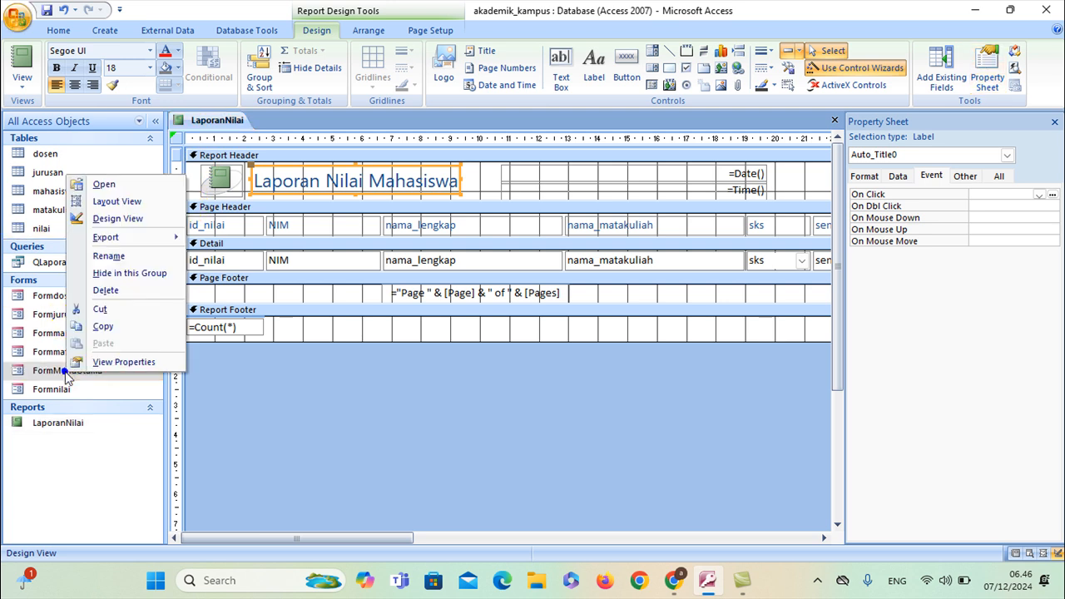
left_click(118, 218)
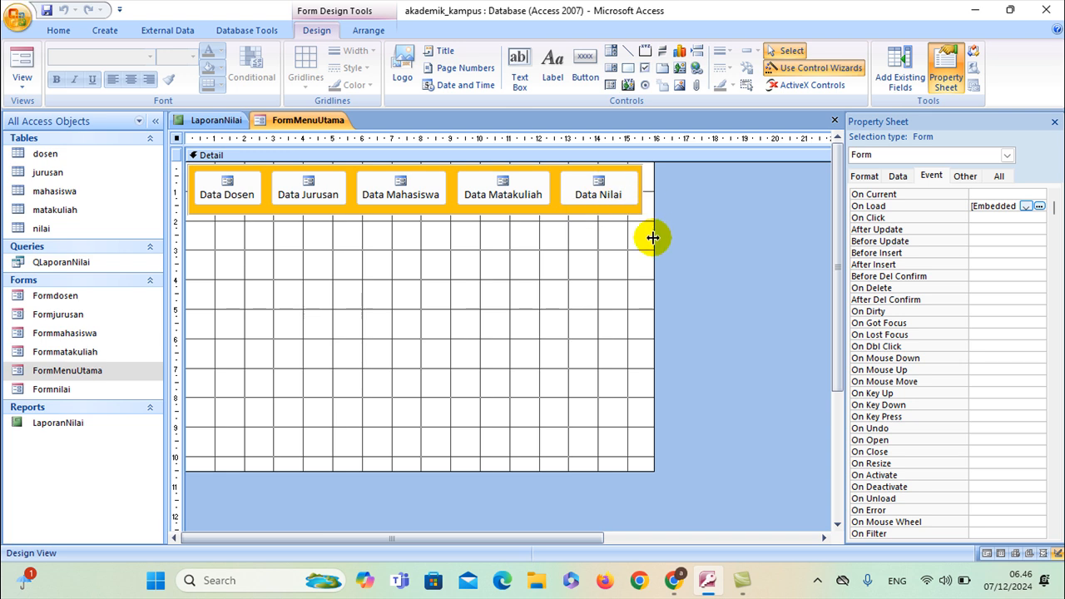
left_click_drag(653, 238, 766, 239)
left_click(636, 207)
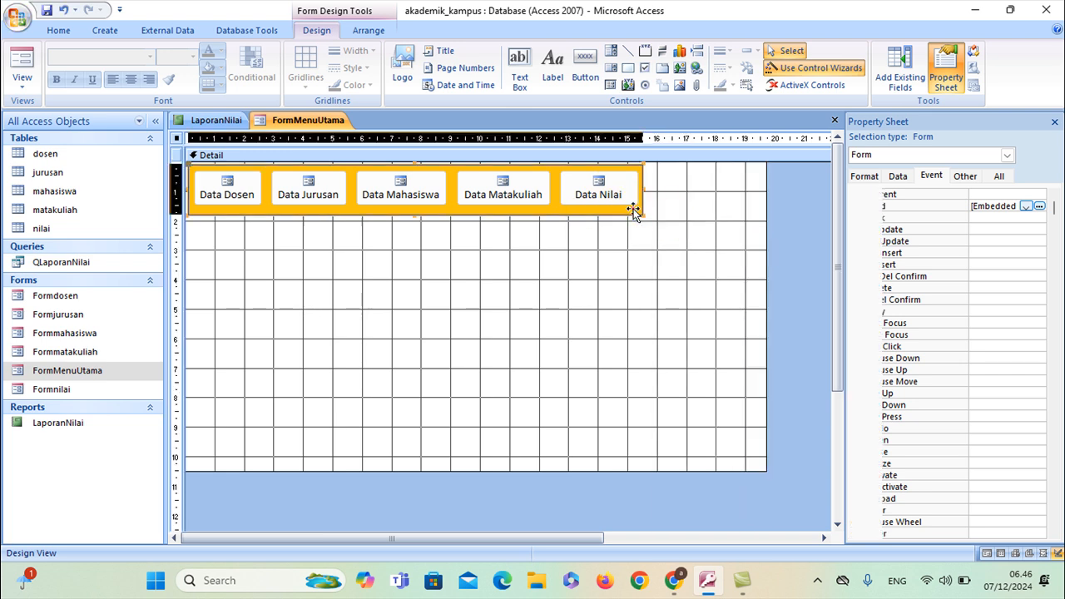
left_click_drag(647, 194, 732, 206)
Add a picture command button after Data Nilai that opens the LaporanNilai report, using Report Operations > Open Report
left_click(584, 68)
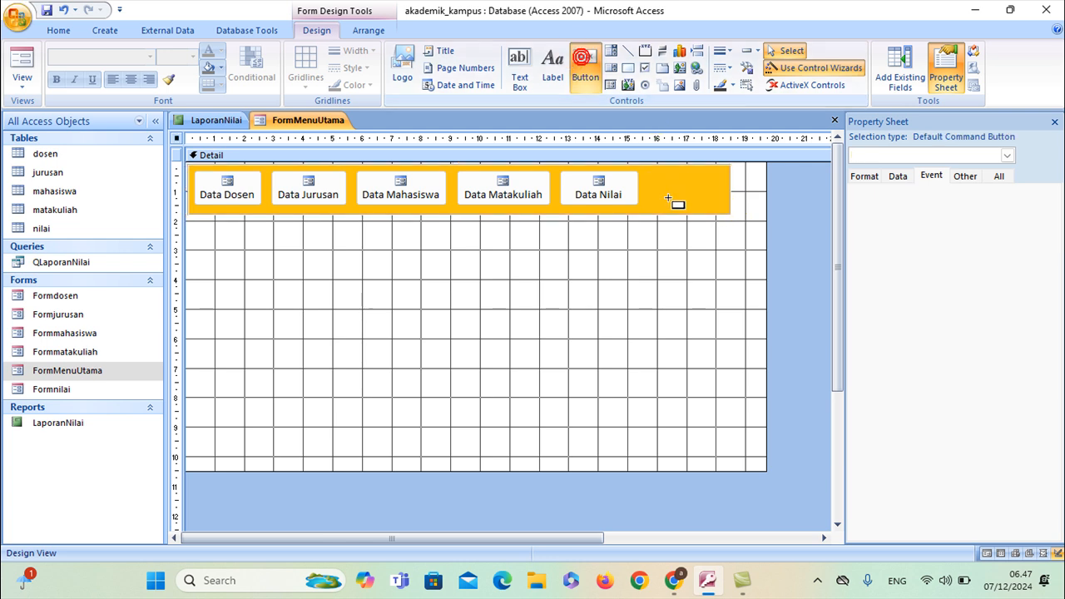
left_click(647, 172)
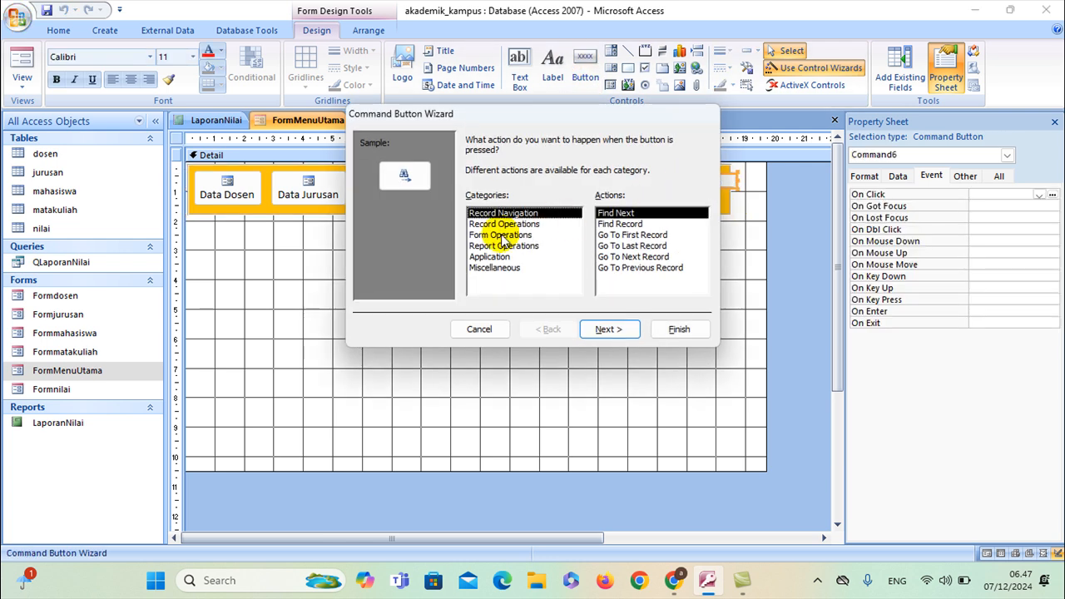
left_click(499, 246)
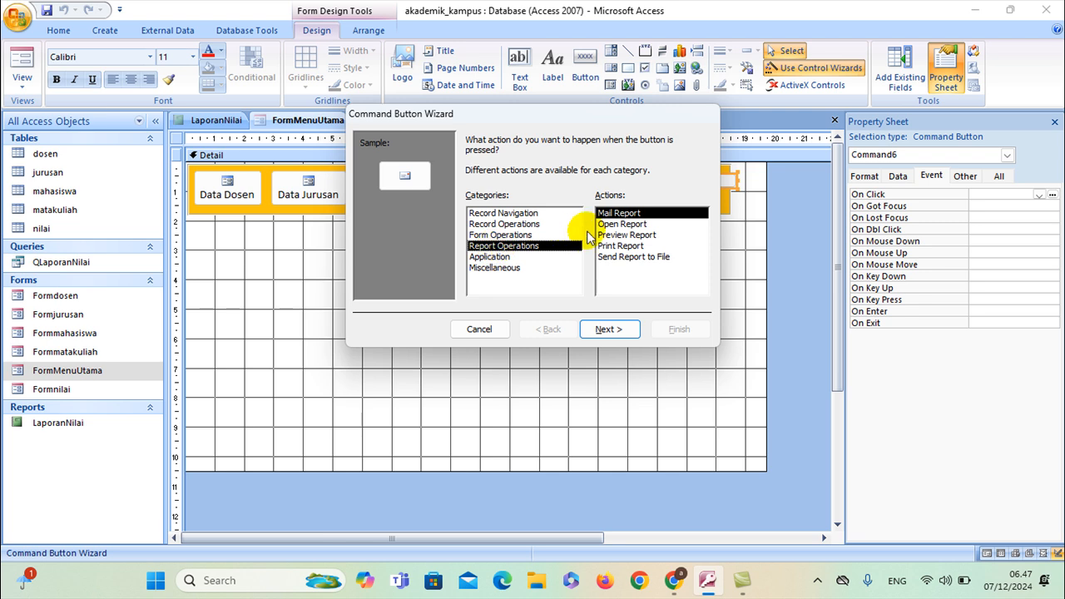
left_click(615, 224)
left_click(623, 330)
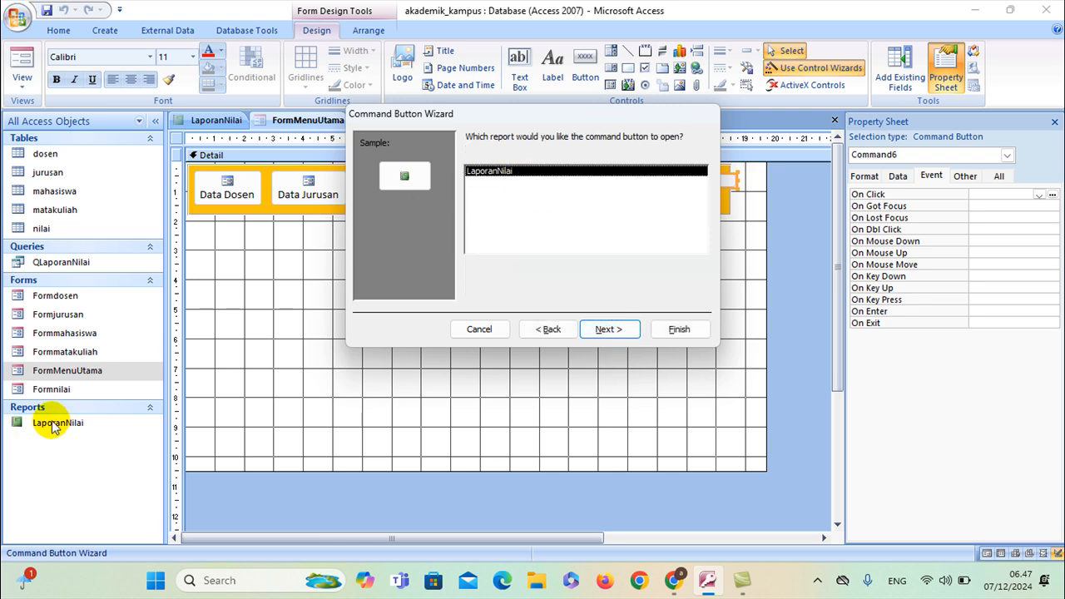
left_click(606, 330)
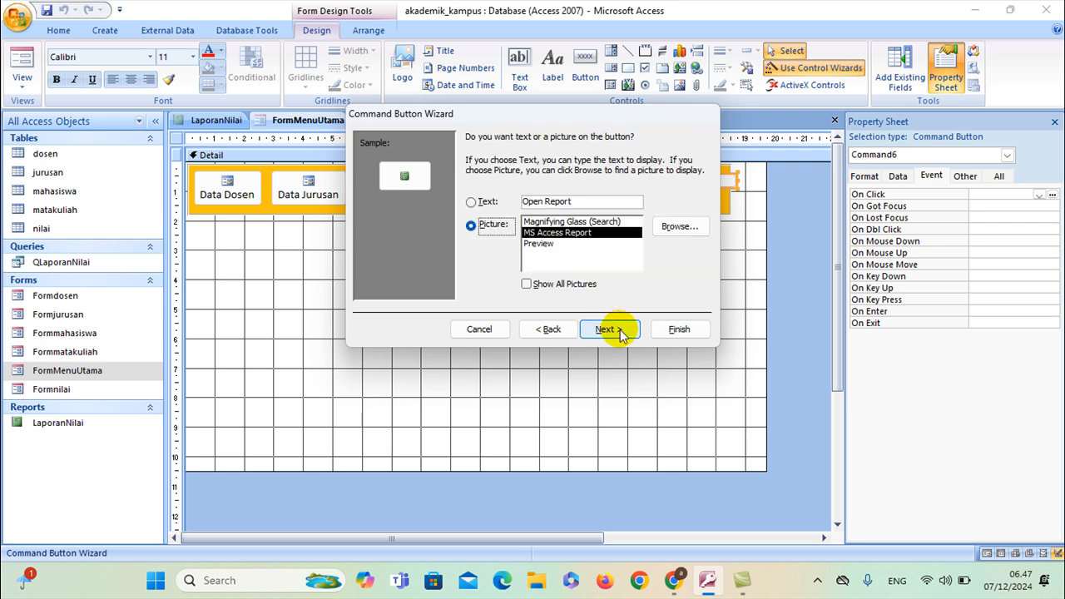
left_click(619, 329)
left_click(677, 330)
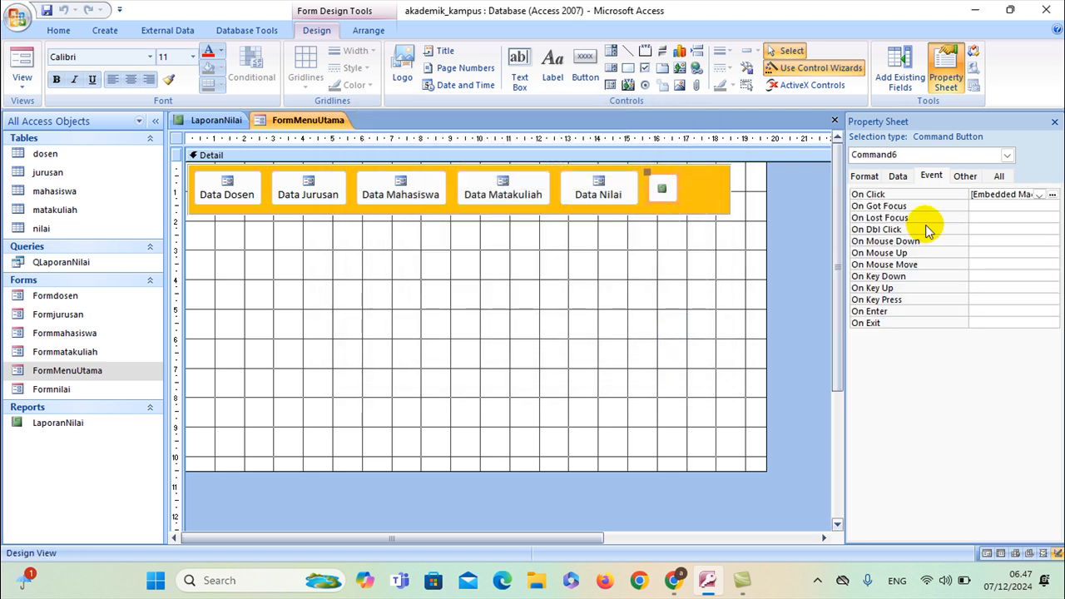
left_click(865, 176)
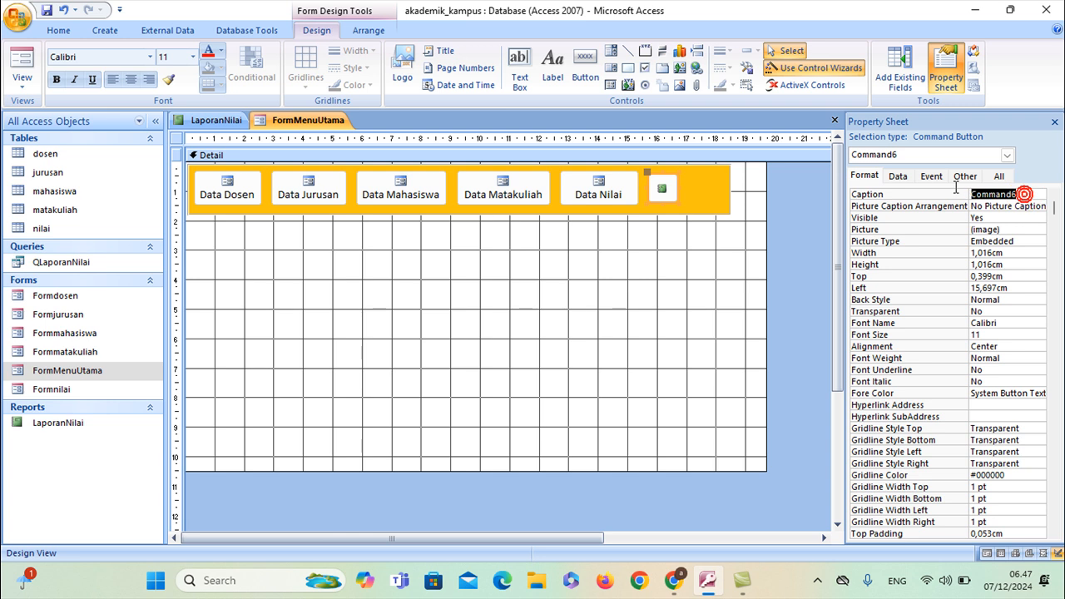
Set the button's caption arrangement to Bottom and resize it to show 'Laporan Nilai' under the picture
left_click(998, 206)
left_click(1039, 206)
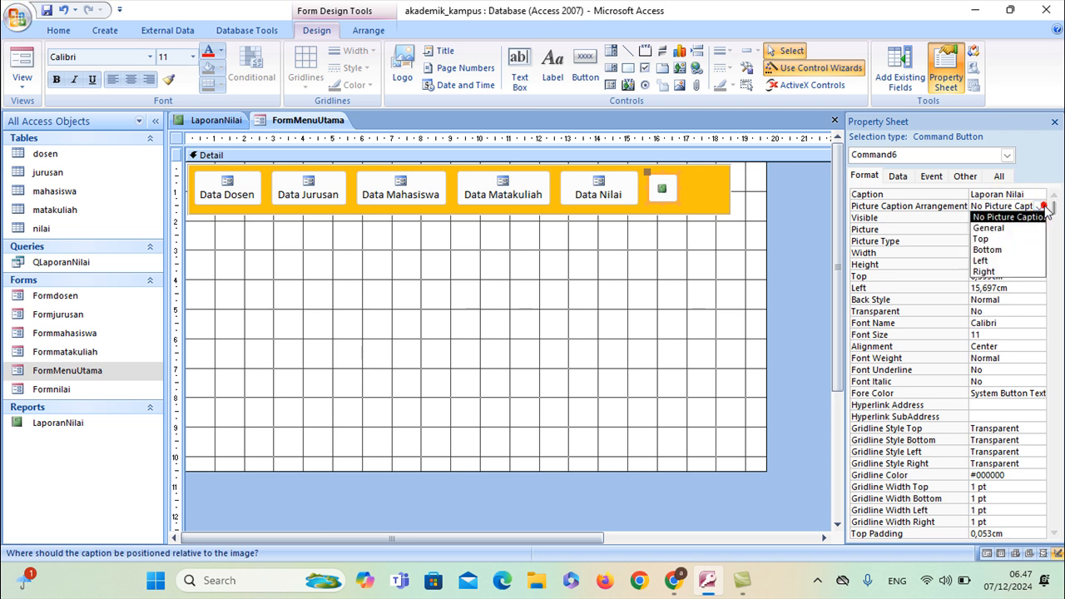
left_click(989, 250)
left_click_drag(678, 187, 688, 211)
left_click(683, 171)
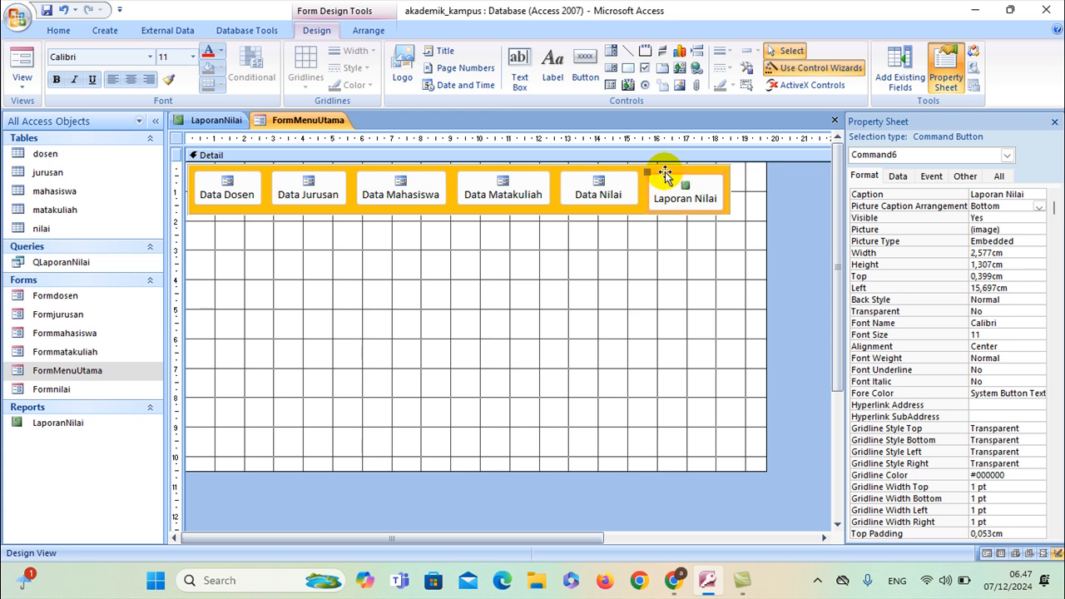
left_click(665, 173)
left_click_drag(664, 171, 664, 169)
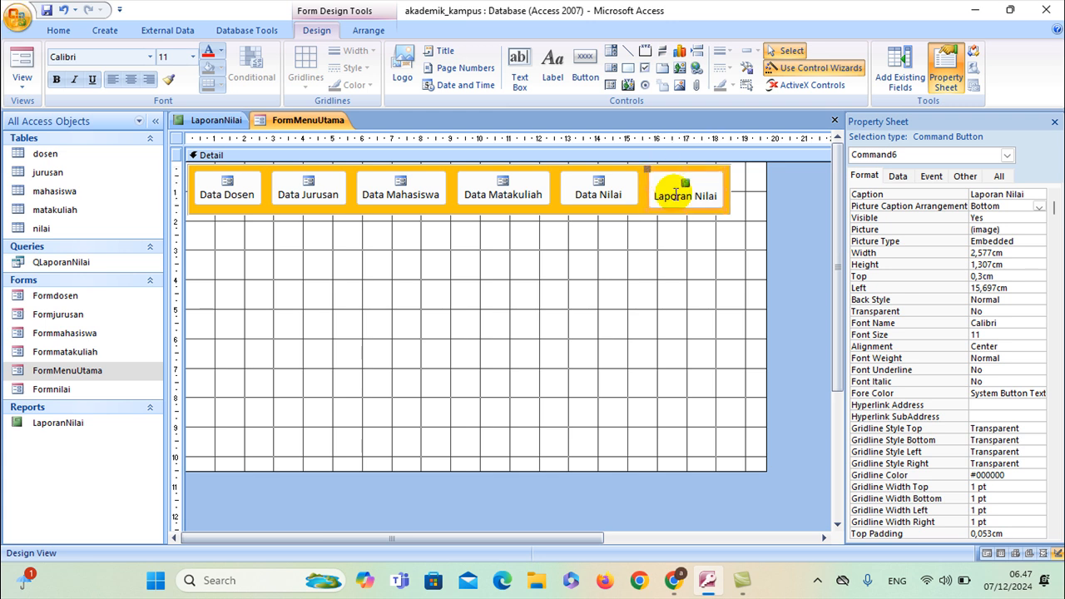
left_click(688, 202)
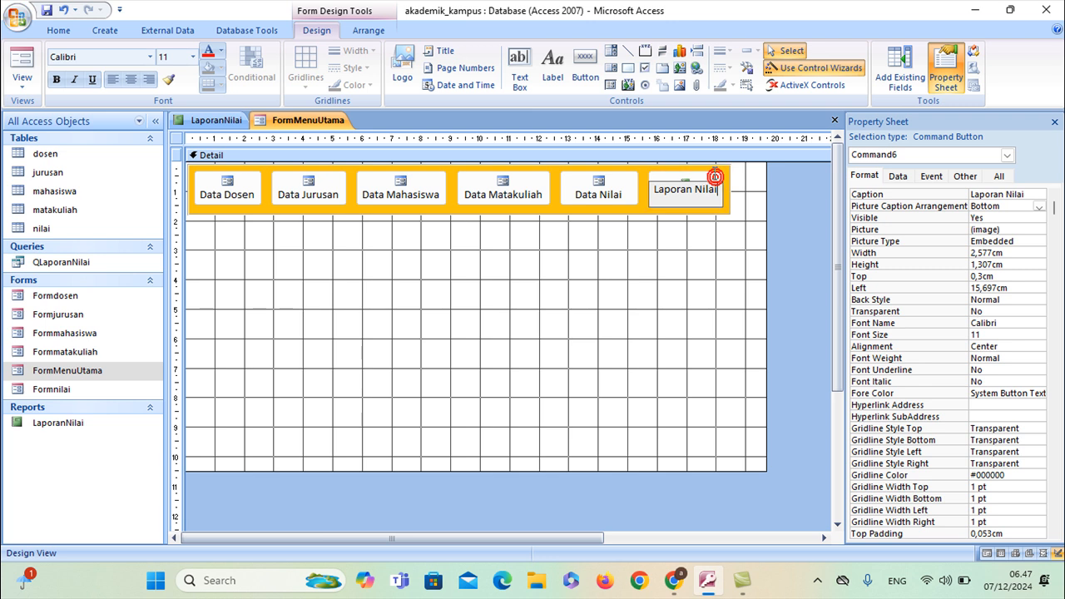
Trim the Laporan Nilai button's height and widen the orange bar to enclose it
left_click(642, 208)
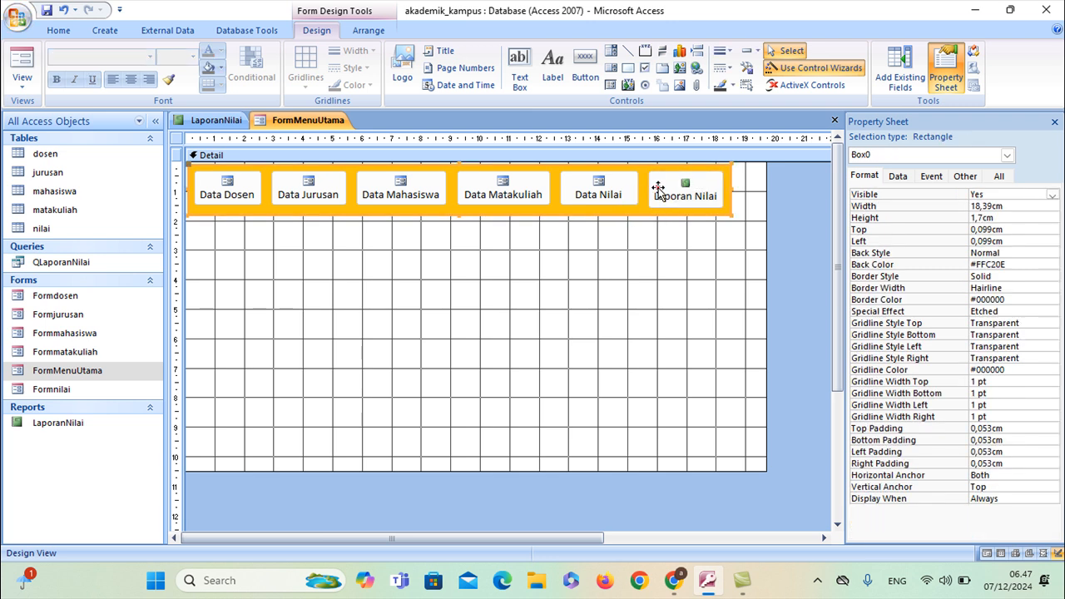
left_click(682, 203)
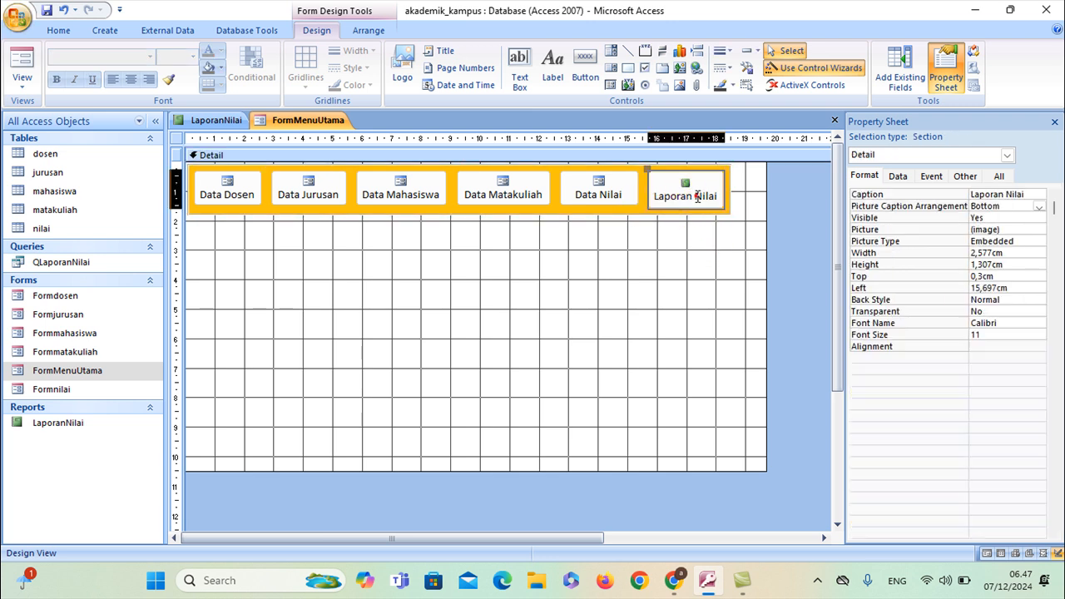
left_click_drag(684, 208, 683, 204)
left_click(743, 231)
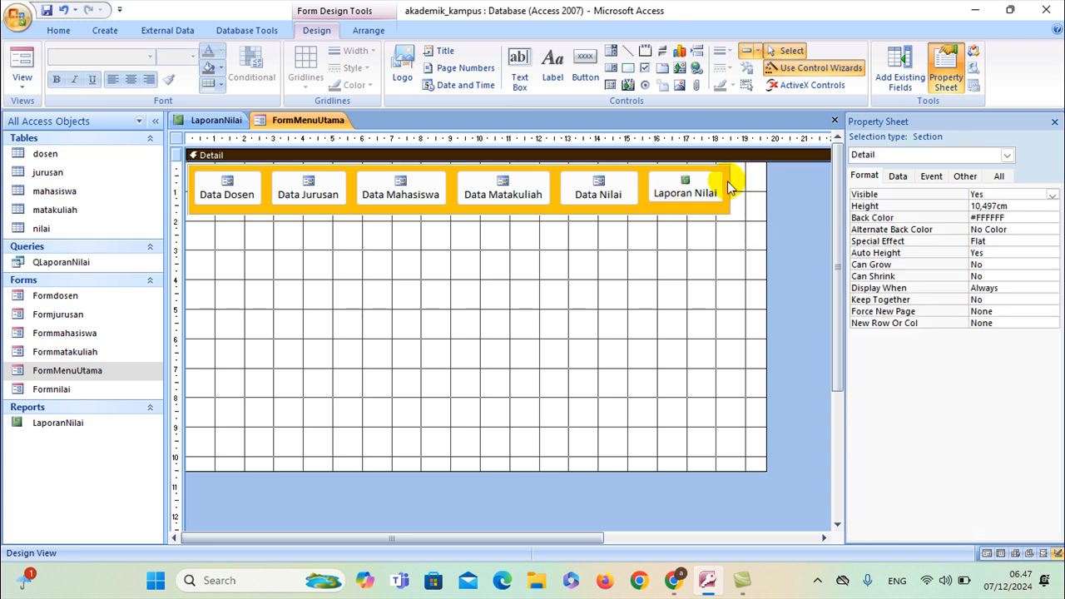
left_click(729, 185)
left_click_drag(730, 189, 763, 190)
left_click(627, 277)
Save FormMenuUtama and run it in Form view
right_click(300, 119)
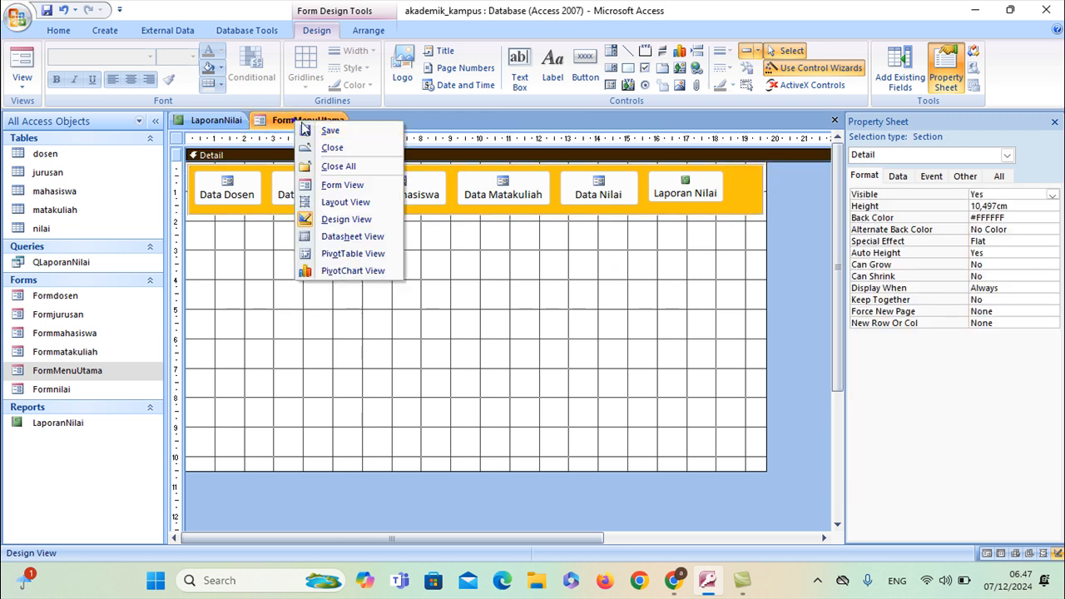
left_click(320, 132)
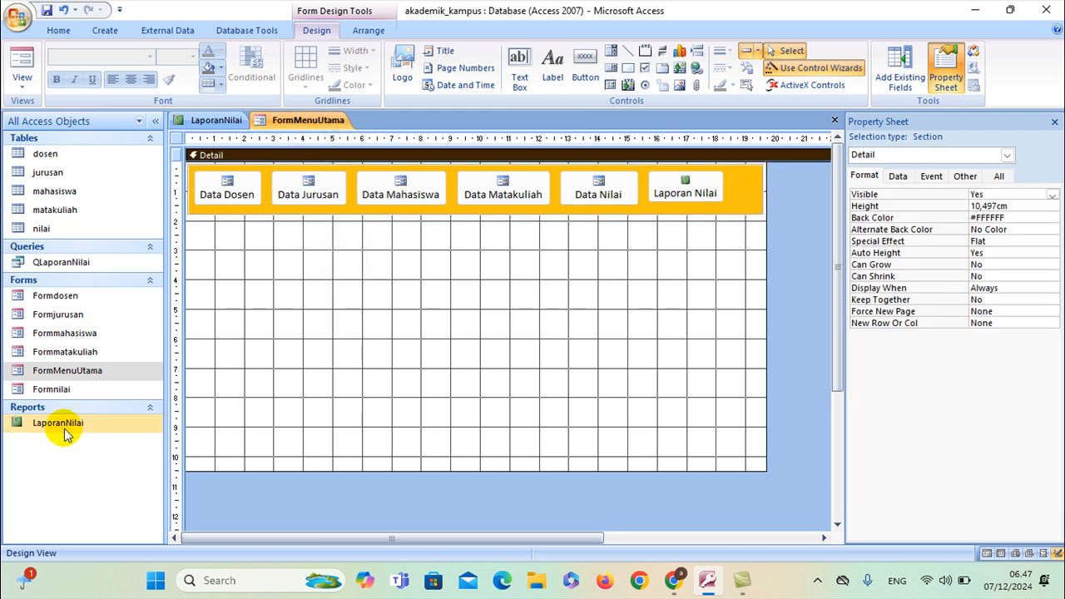
right_click(69, 373)
left_click(69, 372)
double_click(68, 370)
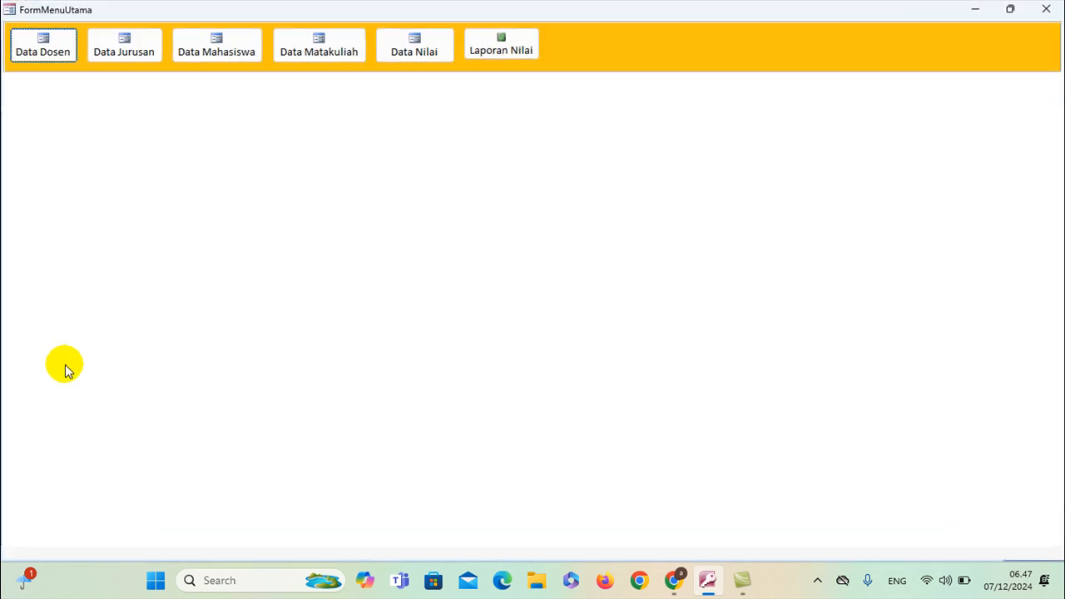
Try the Laporan Nilai and Data Nilai buttons, then close Formnilai and FormMenuUtama
left_click(506, 47)
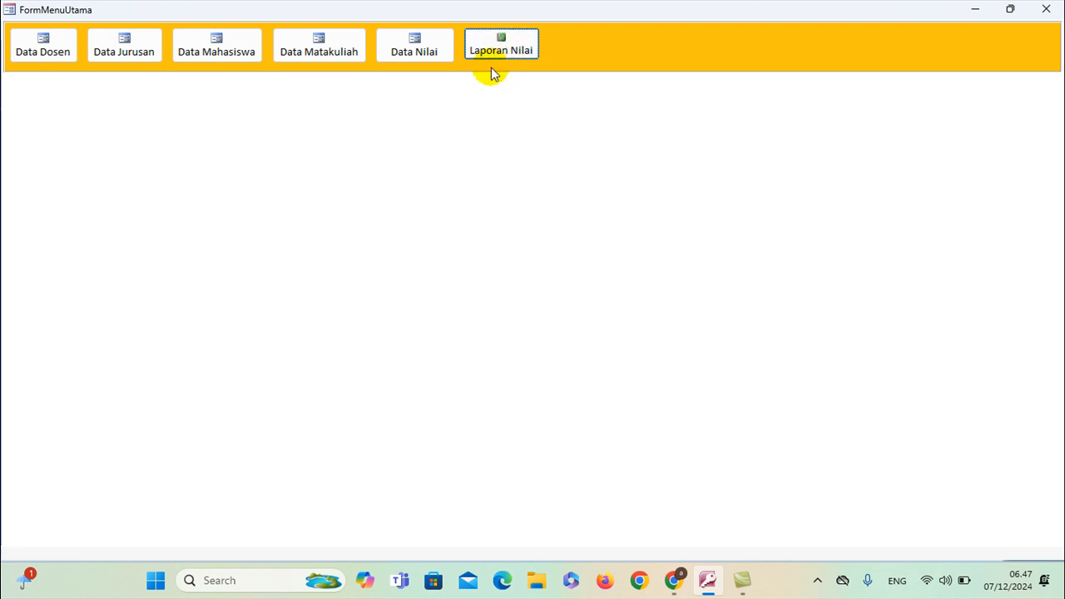
left_click(437, 51)
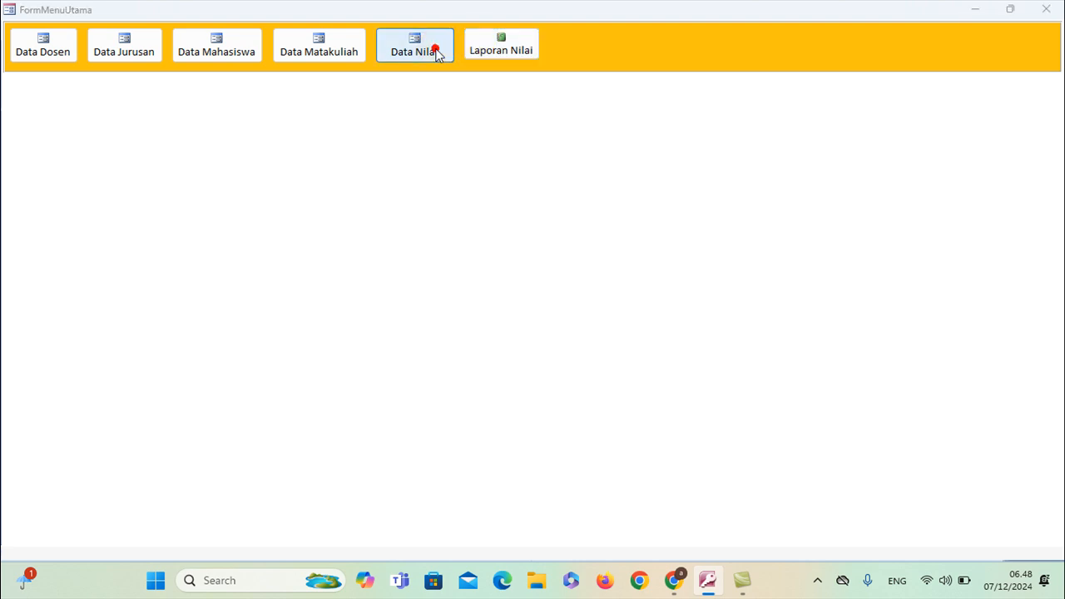
left_click(723, 77)
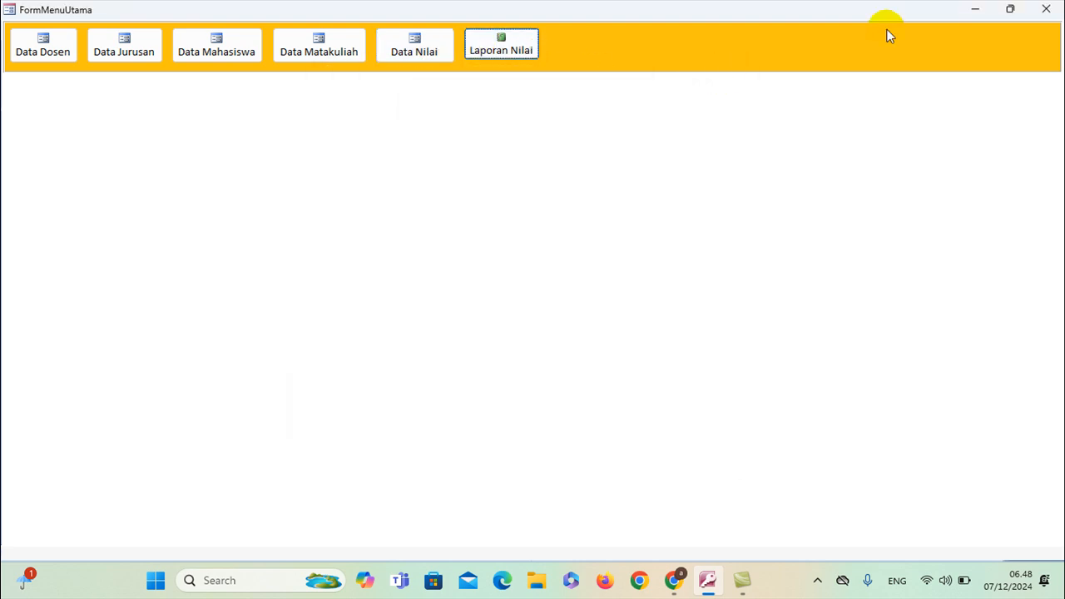
left_click(1045, 9)
right_click(208, 116)
Close the report design, run FormMenuUtama, and open then close the Laporan Nilai Mahasiswa report from it
left_click(253, 142)
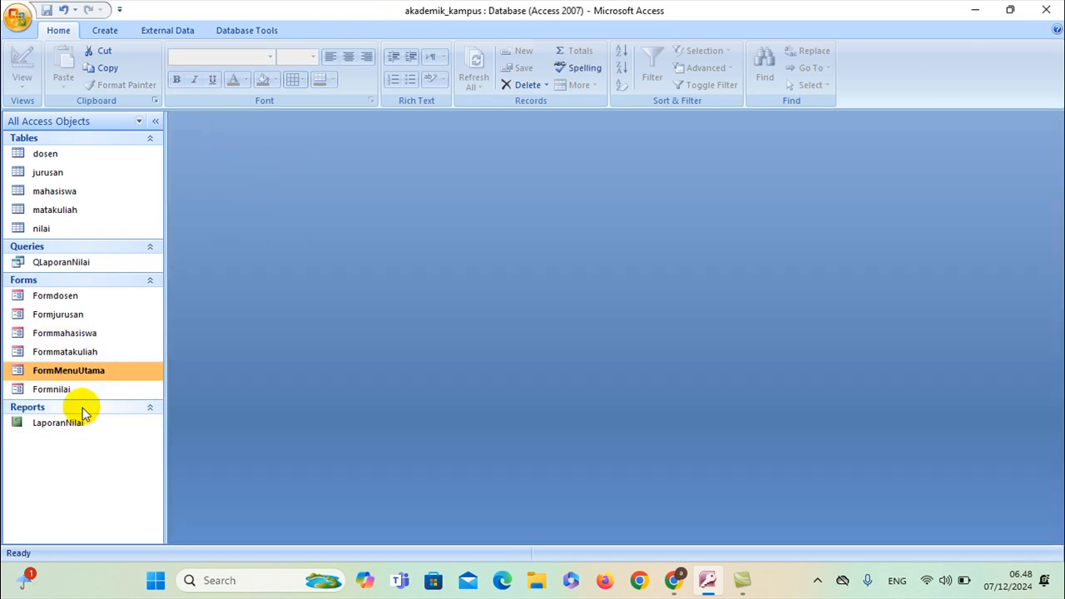
double_click(93, 372)
left_click(500, 43)
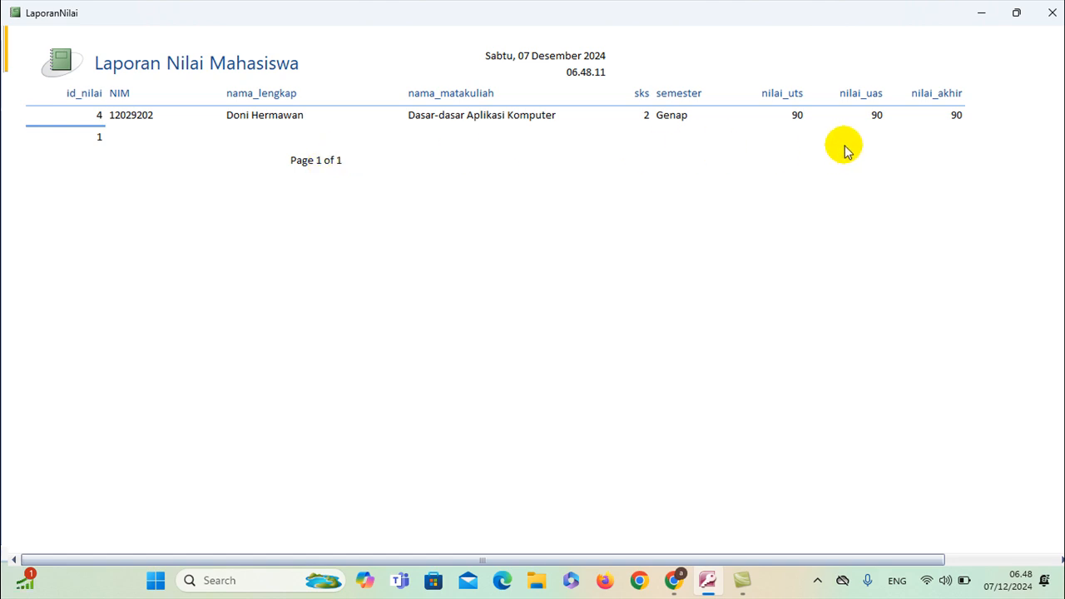
left_click(1051, 13)
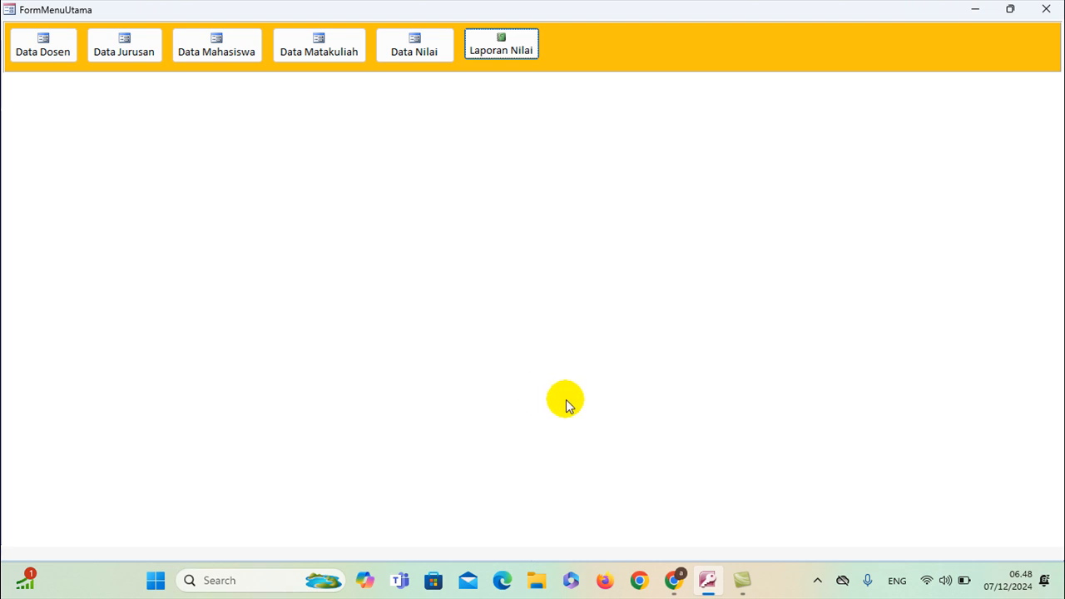
left_click(819, 581)
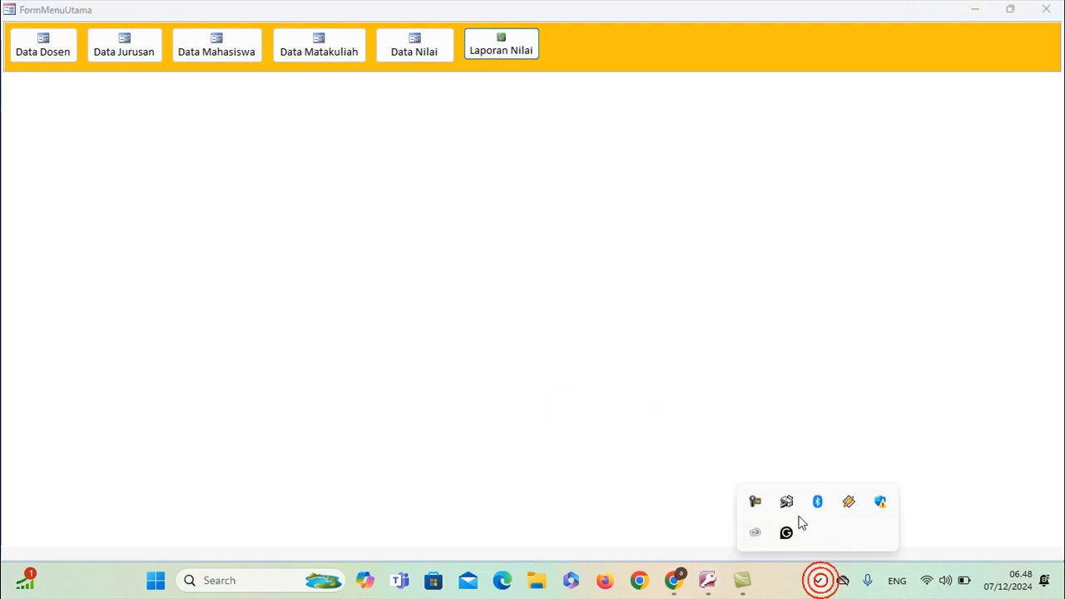